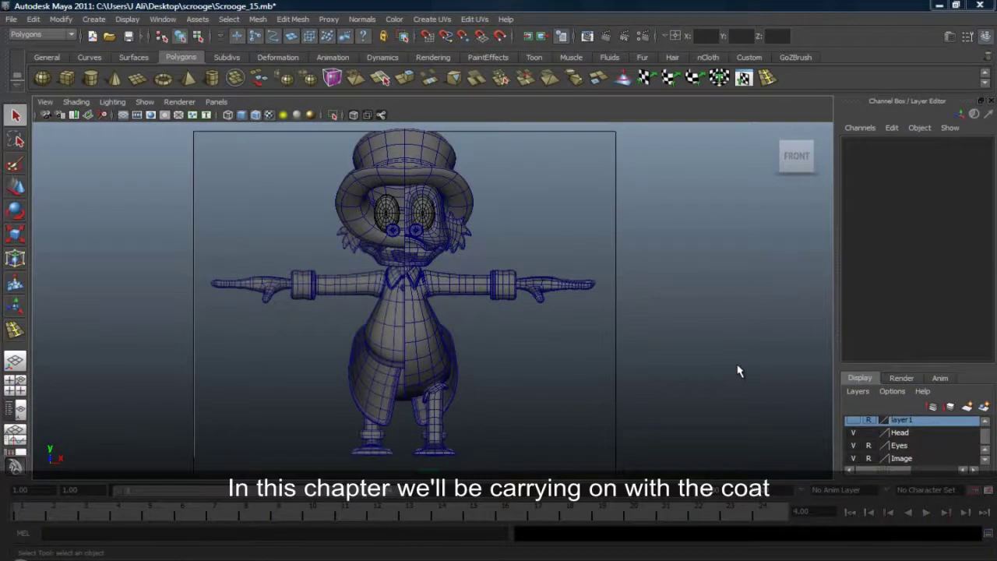
Step: Display the character's body, clothing and hat meshes in smooth preview, and hide the Eyes layer
left_click(510, 282)
scroll(565, 281, "down", 3)
left_click_drag(289, 159, 561, 402, "shift")
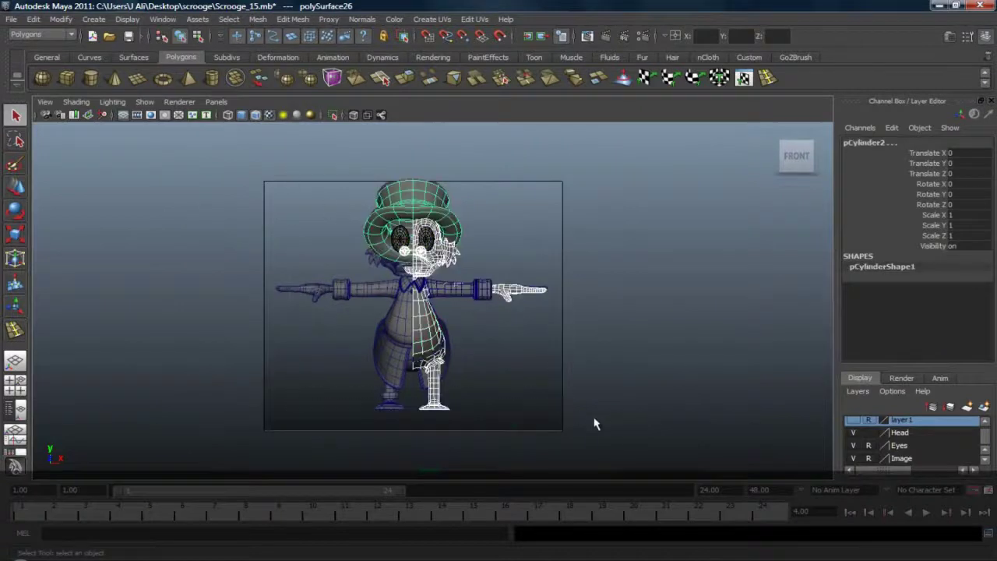
key("Delete")
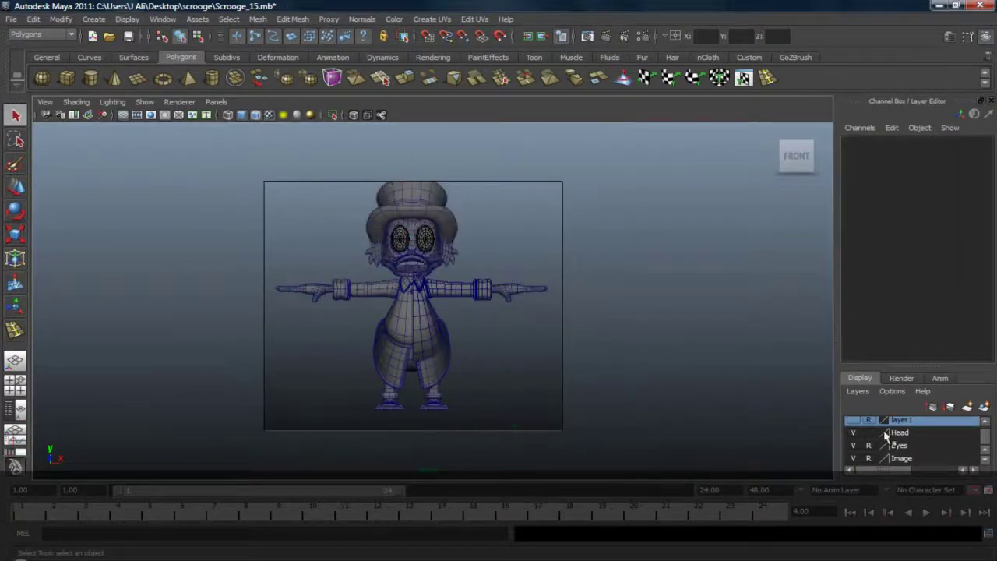
left_click(855, 447)
Step: Switch to the right side view and frame the coat
scroll(538, 260, "up", 6)
key("space")
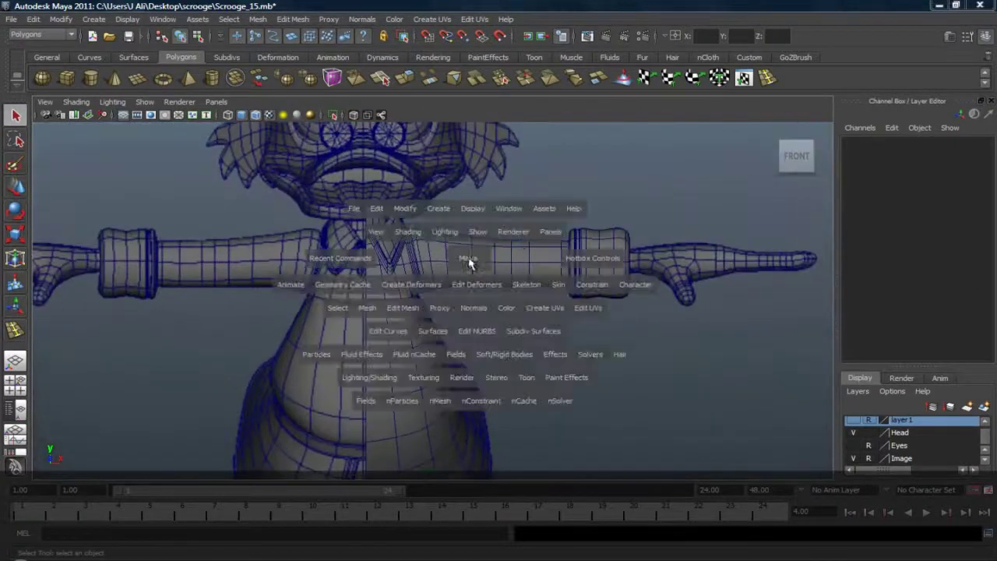
left_click_drag(469, 259, 516, 264)
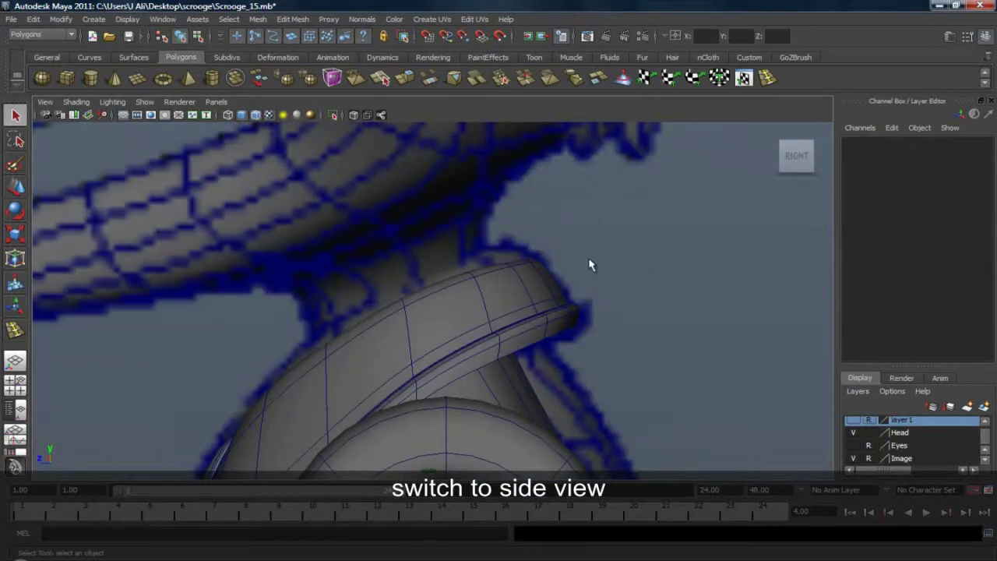
scroll(584, 266, "down", 6)
middle_click_drag(494, 316, 475, 138, "alt")
middle_click_drag(500, 289, 477, 218, "alt")
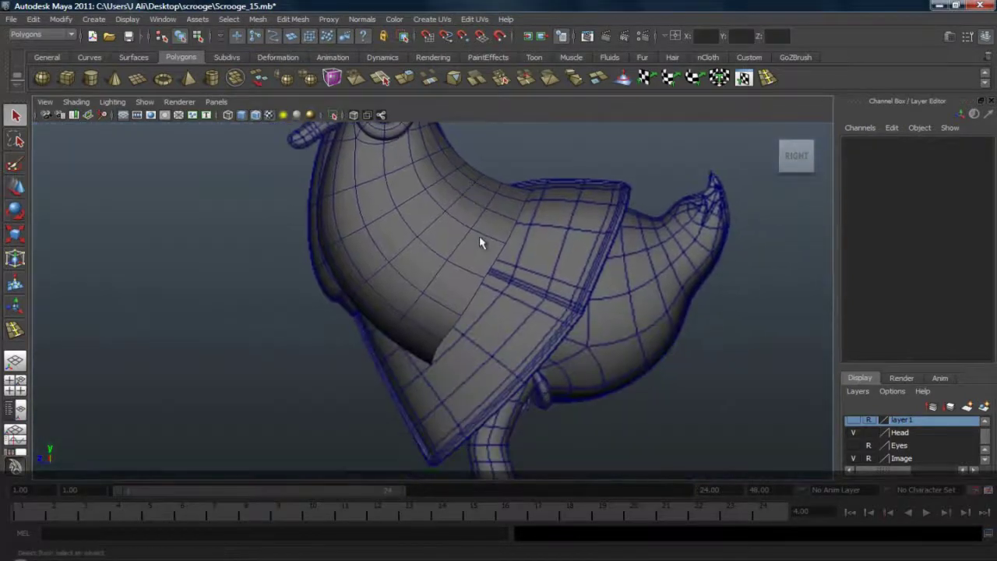
Step: Turn off smooth preview on the upper coat mesh and enable X-Ray shading
left_click(480, 236)
key("1")
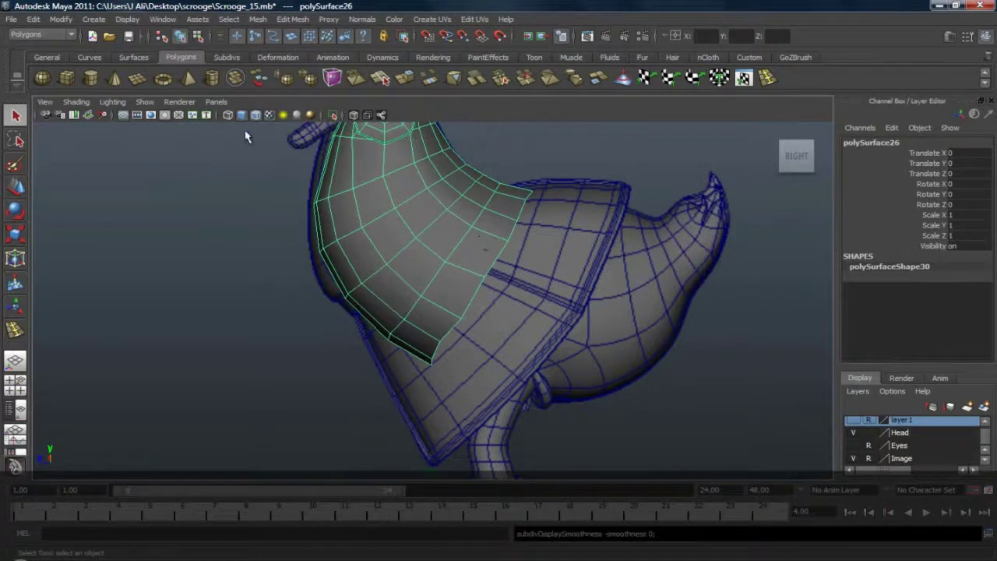
left_click(76, 102)
left_click(122, 236)
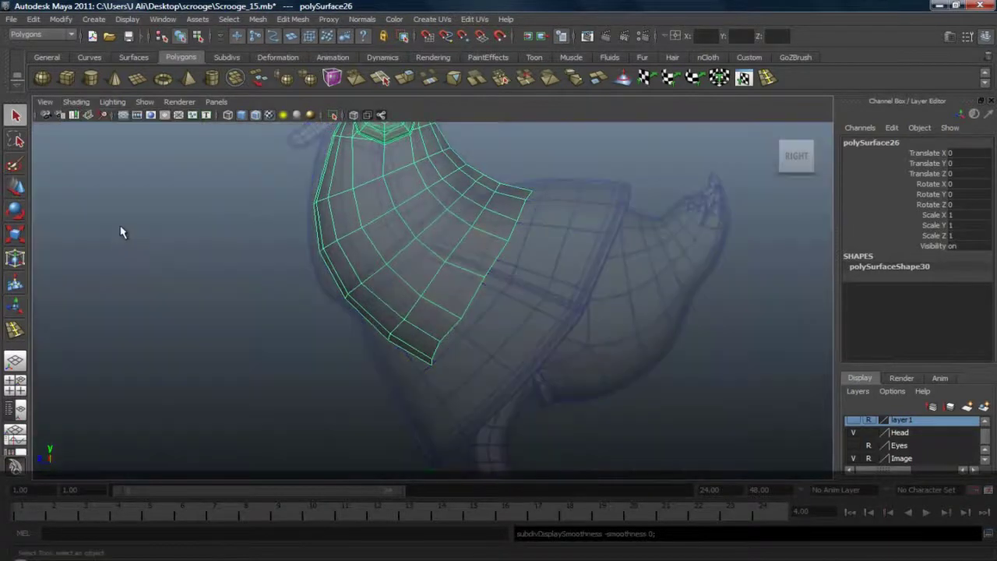
Step: Select the second row of vertices below the coat's armhole, flatten it into a straight line and tilt it toward the back
middle_click_drag(395, 231, 441, 345, "alt")
middle_click_drag(380, 327, 377, 262, "alt")
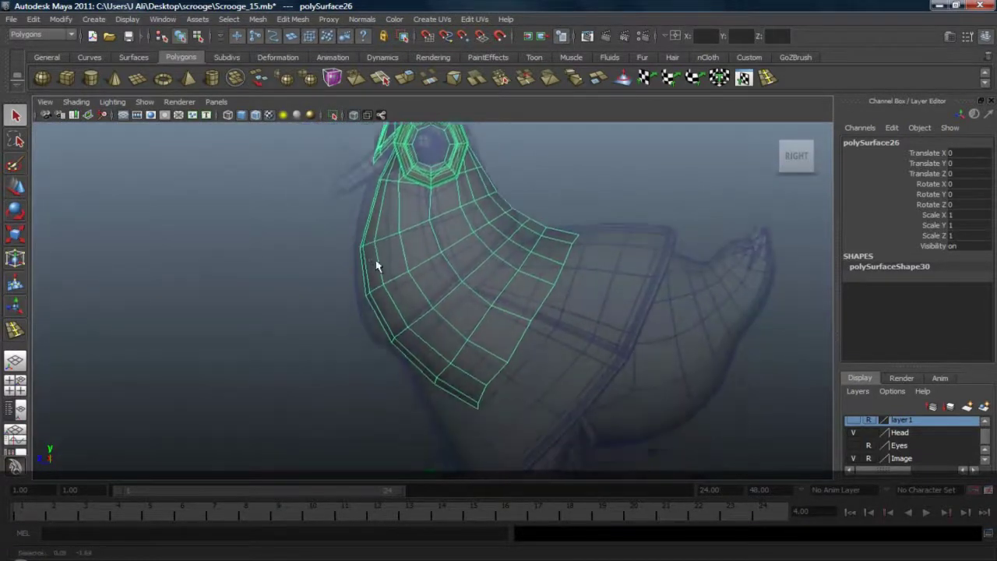
scroll(380, 261, "up", 2)
right_click(434, 295)
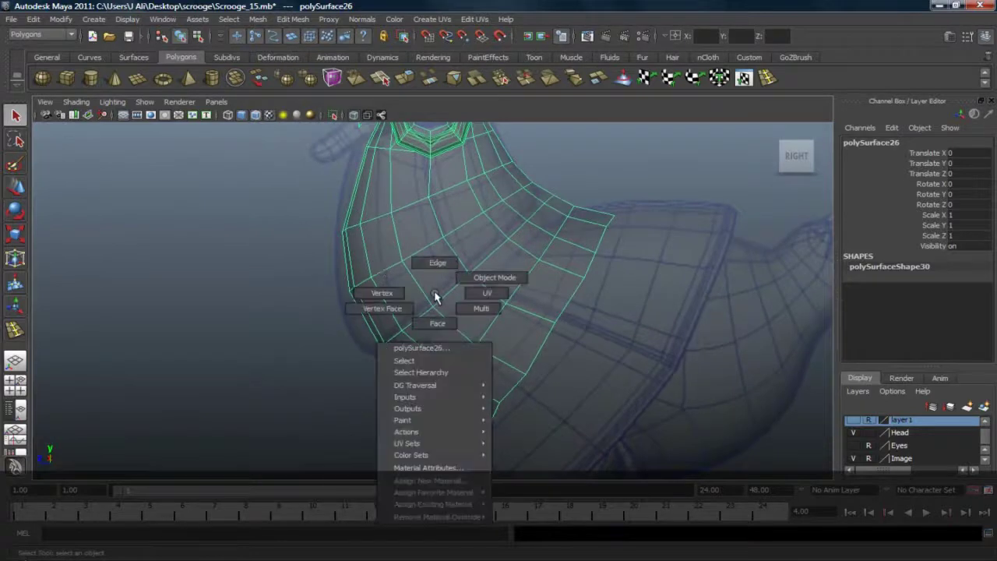
right_click_drag(422, 274, 418, 273)
left_click_drag(334, 248, 387, 303)
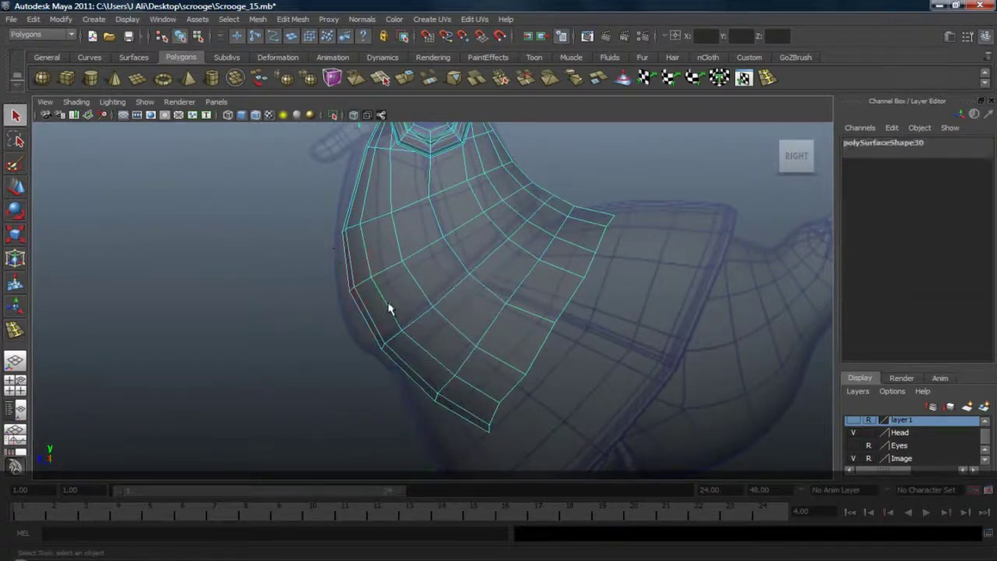
right_click_drag(386, 273, 342, 269)
left_click_drag(335, 267, 379, 312)
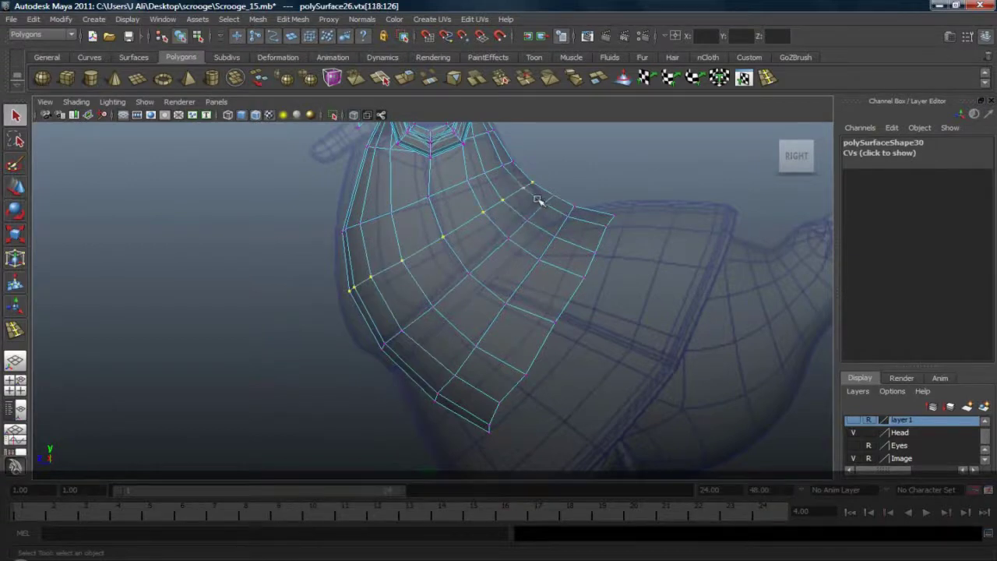
key("r")
left_click(443, 196)
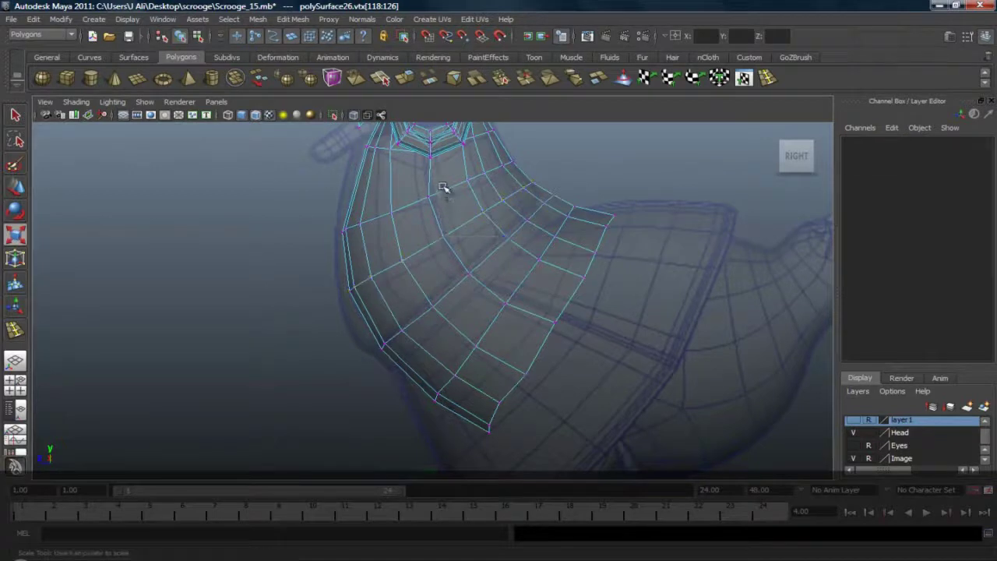
key("ctrl+z")
left_click_drag(443, 180, 494, 180)
key("e")
Step: Scale and lower the second vertex row so that its ends meet the reference coat's outline
key("r")
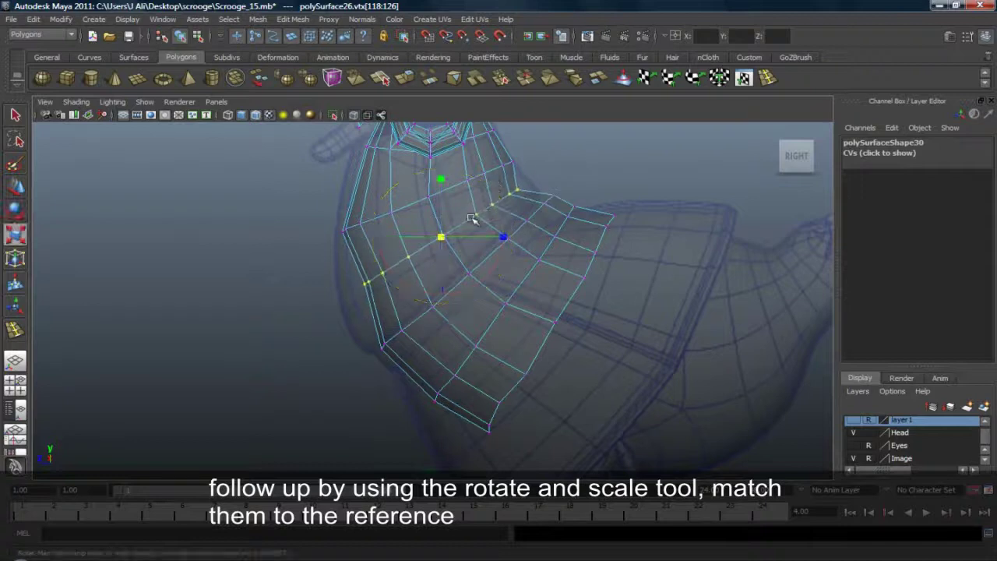
mouse_move(444, 235)
left_mouse_down()
mouse_move(464, 237)
mouse_move(438, 245)
mouse_move(441, 255)
left_mouse_up()
key("w")
key("r")
key("w")
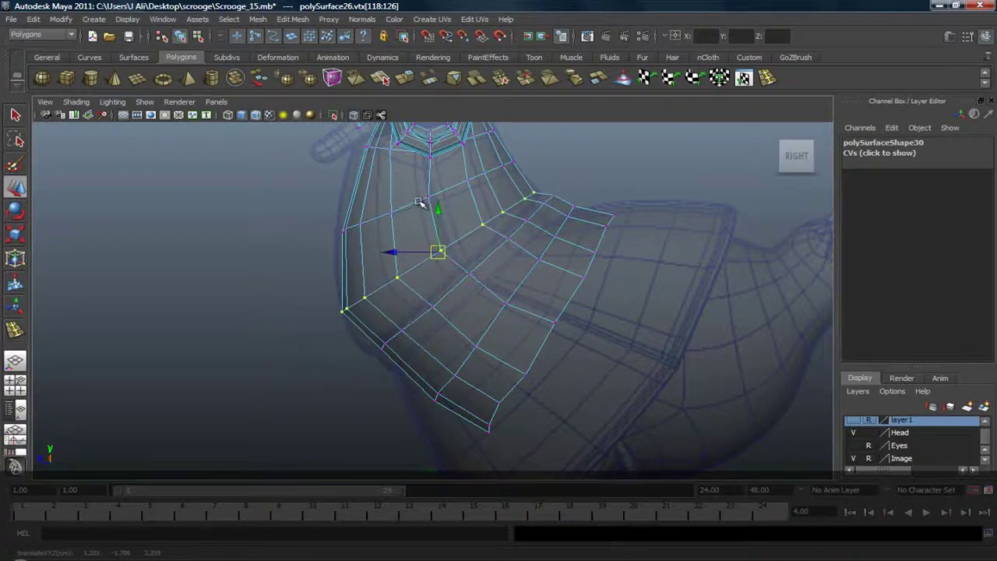
Step: Select the first row of vertices below the armhole, flatten it and rotate it to slope up toward the back
right_click_drag(418, 203, 335, 205)
left_click_drag(300, 200, 415, 240)
left_click_drag(422, 179, 447, 202, "shift")
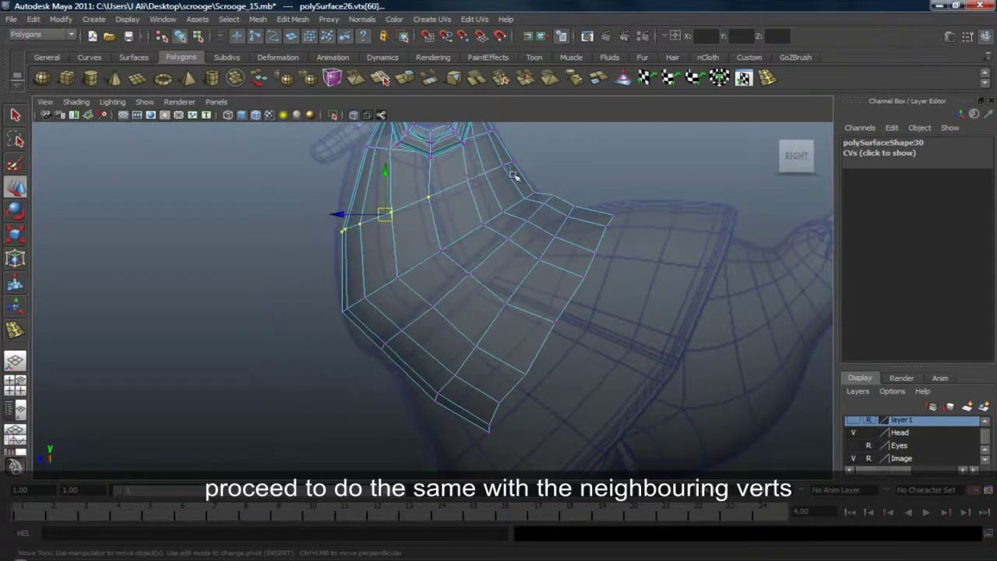
left_click_drag(514, 175, 532, 187, "shift")
left_click_drag(507, 154, 524, 169, "shift")
middle_click_drag(508, 174, 512, 201, "alt")
key("r")
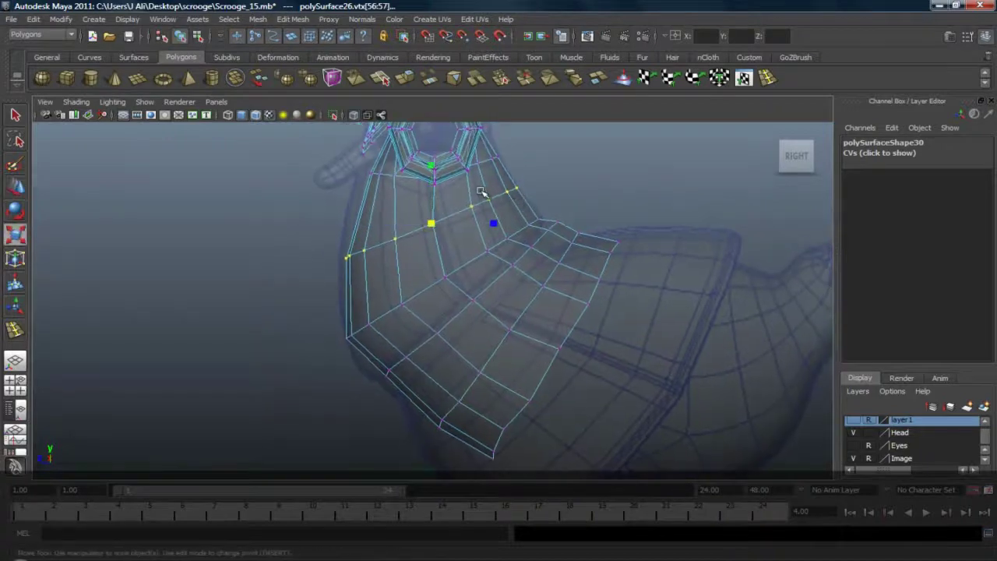
left_click_drag(433, 168, 442, 205)
left_click_drag(433, 168, 441, 200)
key("e")
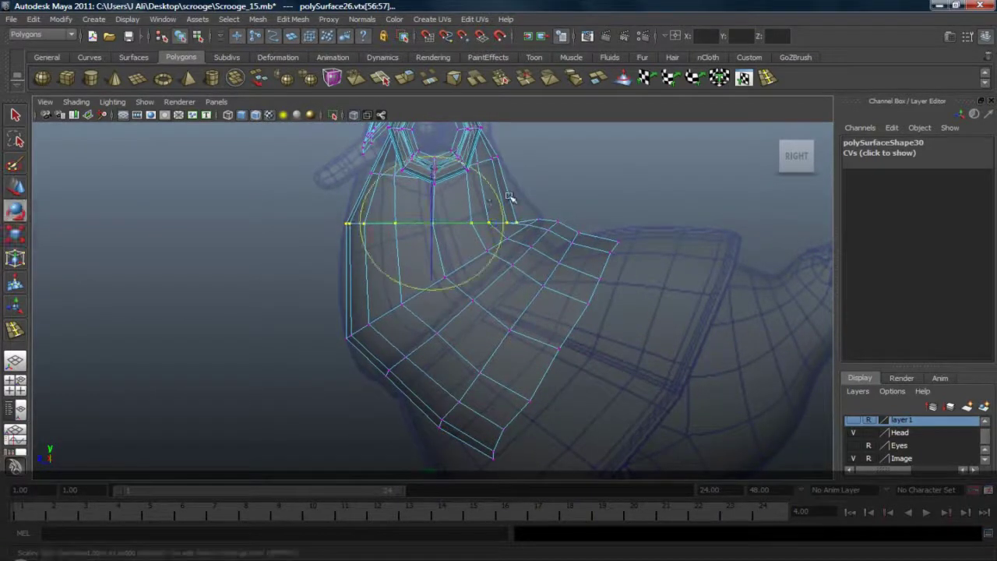
left_click_drag(502, 205, 493, 177)
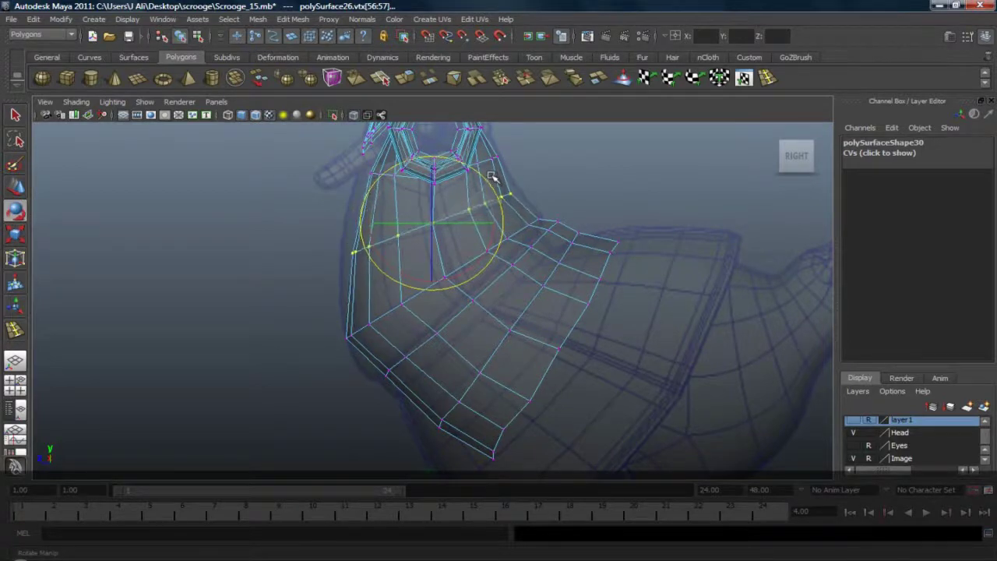
Step: Scale and reposition the first vertex row below the armhole to fit the reference silhouette
key("r")
mouse_move(436, 222)
left_mouse_down()
mouse_move(425, 223)
mouse_move(439, 226)
left_mouse_up()
key("w")
key("r")
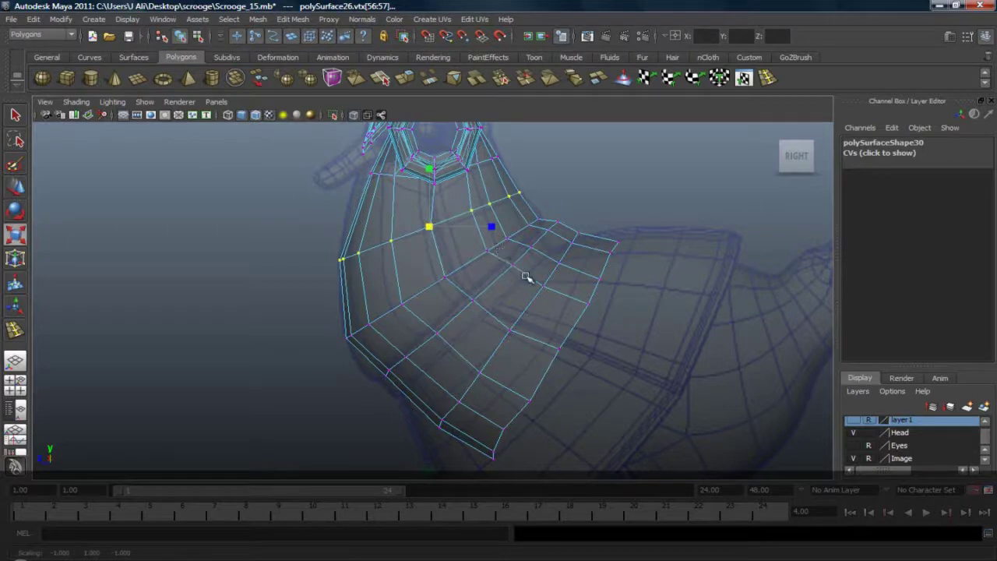
Step: Select the third row of vertices below the armhole, flatten it into a straight line and rotate it parallel to the row above
left_click_drag(368, 347, 413, 380)
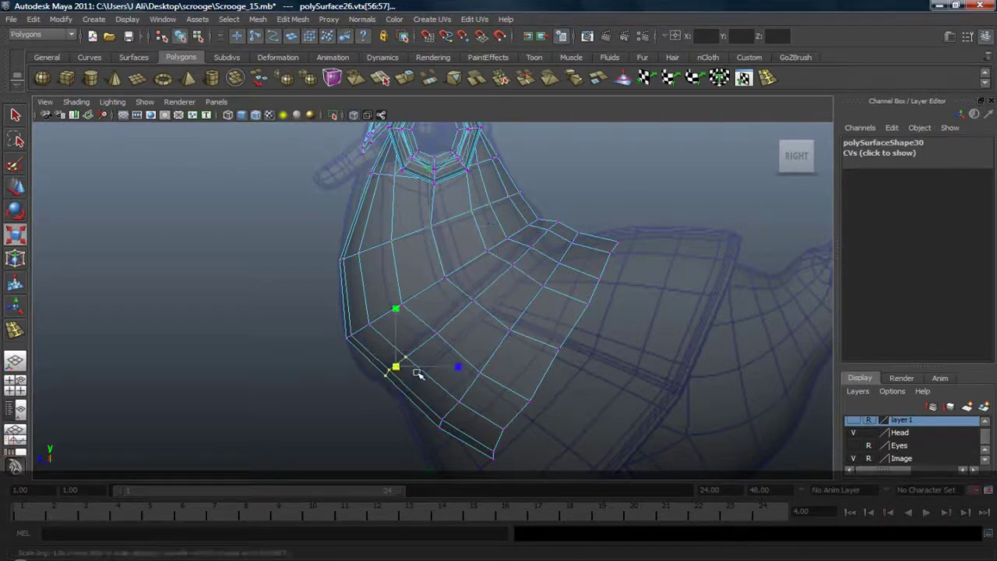
left_click_drag(421, 321, 454, 344, "shift")
left_click_drag(469, 284, 491, 305, "shift")
left_click_drag(499, 256, 526, 274, "shift")
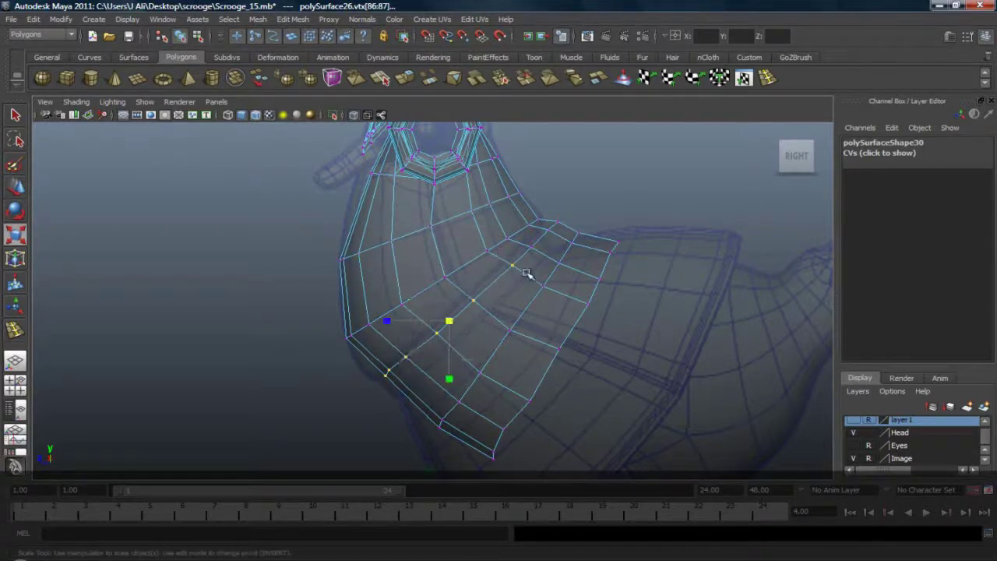
left_click(530, 246, "shift")
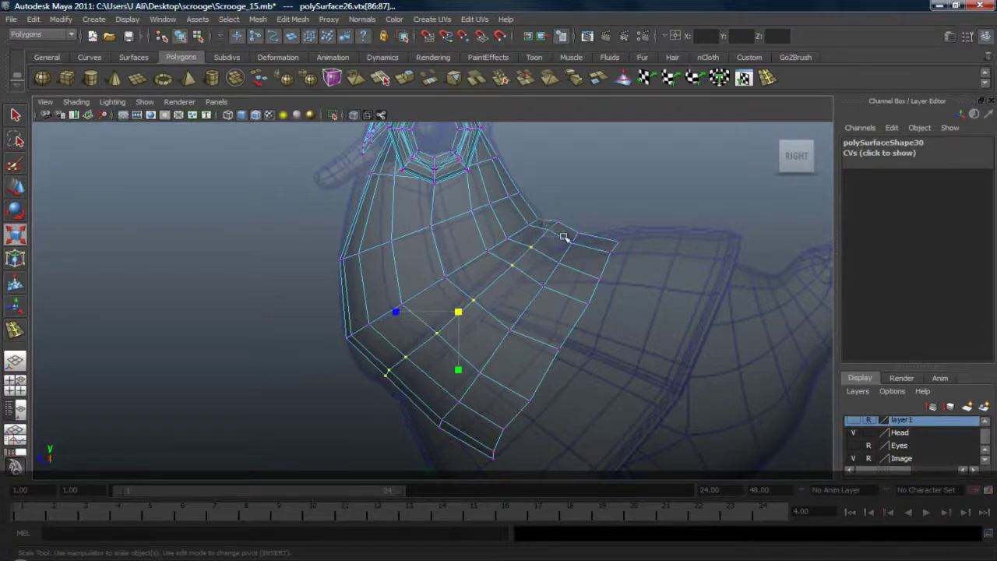
left_click(559, 225, "shift")
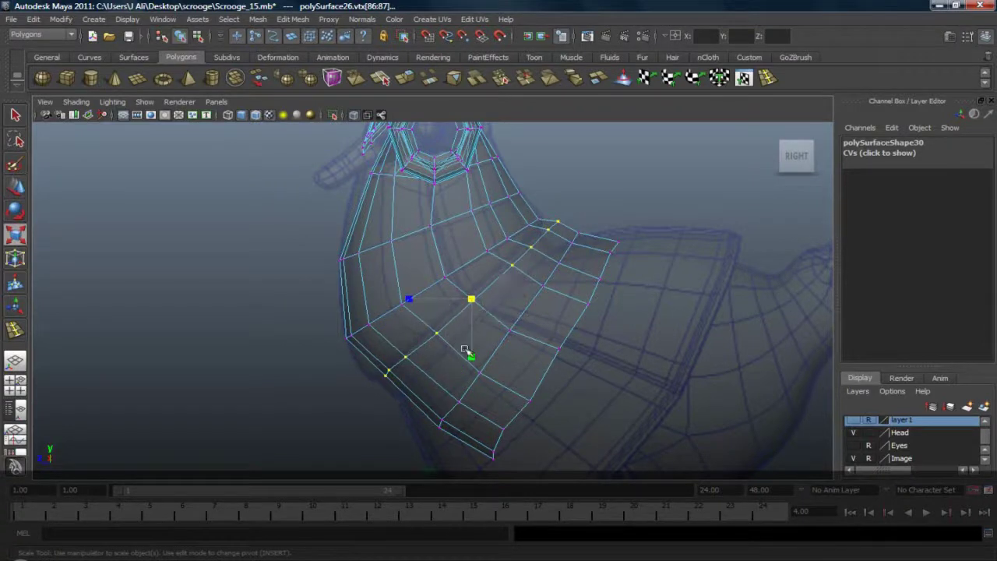
left_click_drag(472, 356, 469, 313)
left_click_drag(472, 357, 470, 309)
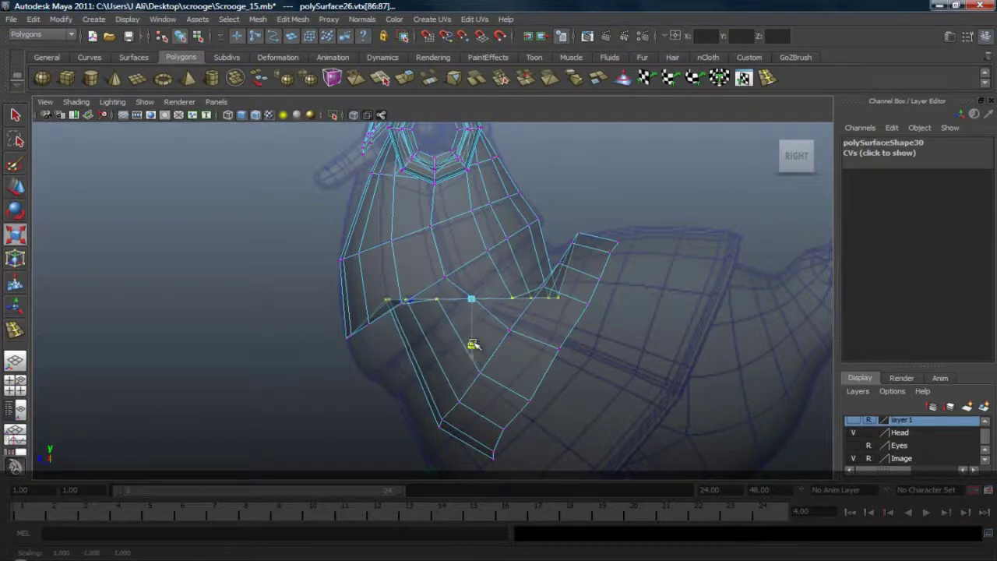
key("e")
left_click_drag(541, 282, 523, 230)
Step: Move and scale the third vertex row until both ends match the reference coat's front and back outline
key("w")
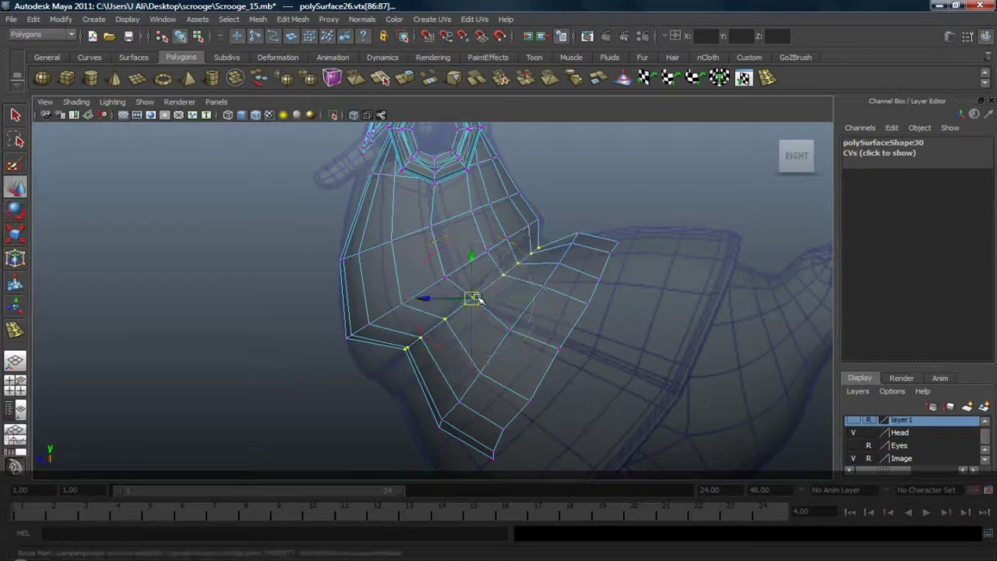
mouse_move(474, 297)
left_mouse_down()
mouse_move(490, 287)
mouse_move(459, 304)
mouse_move(476, 305)
mouse_move(463, 300)
left_mouse_up()
key("r")
key("w")
key("r")
key("w")
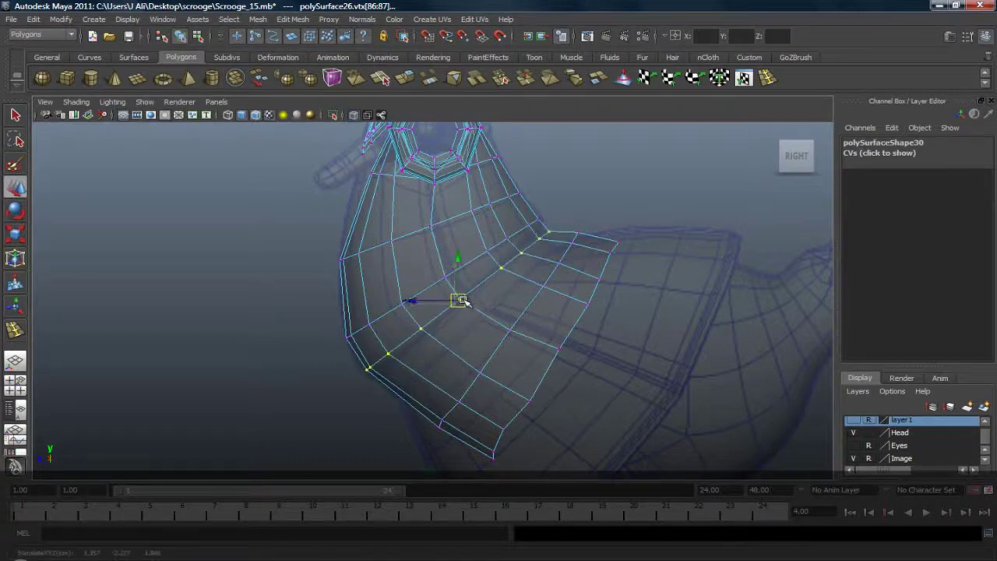
key("r")
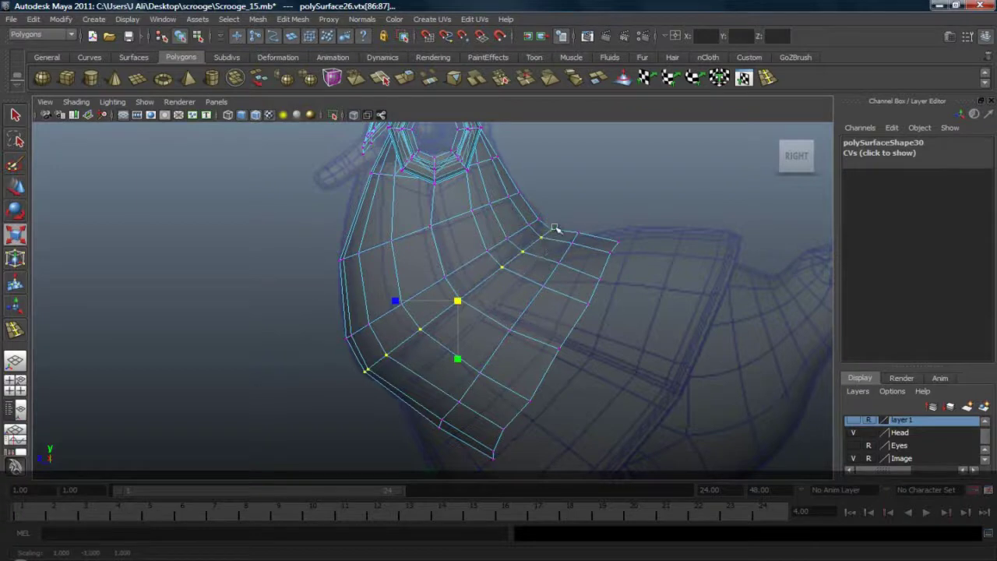
Step: Select the fourth row of coat vertices, just above the open lower border, then flatten and rotate it to follow the coat's slope
left_click_drag(559, 227, 593, 256)
left_click_drag(498, 314, 522, 344, "shift")
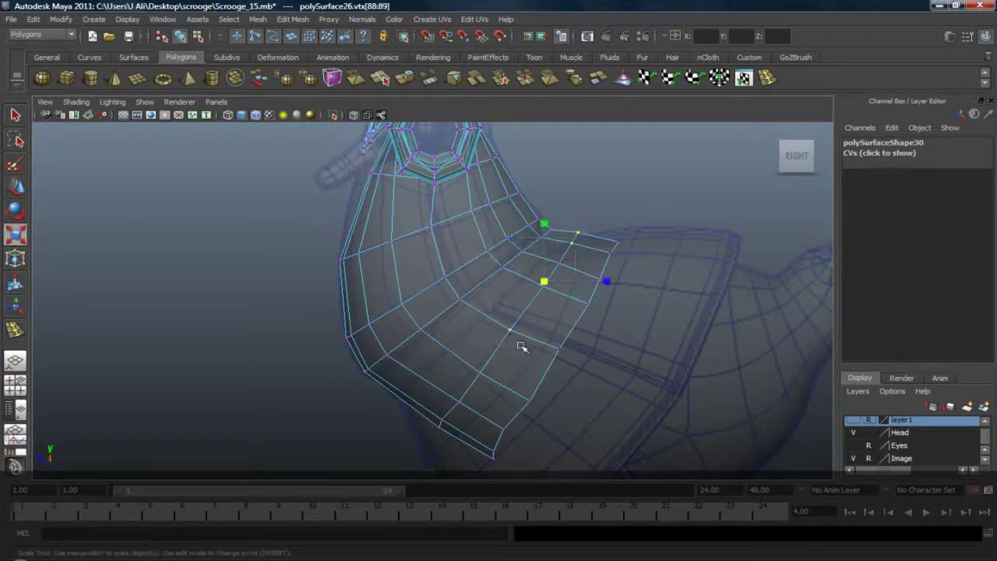
left_click_drag(434, 346, 483, 402, "shift")
left_click_drag(418, 386, 466, 441, "shift")
left_click_drag(451, 335, 485, 336)
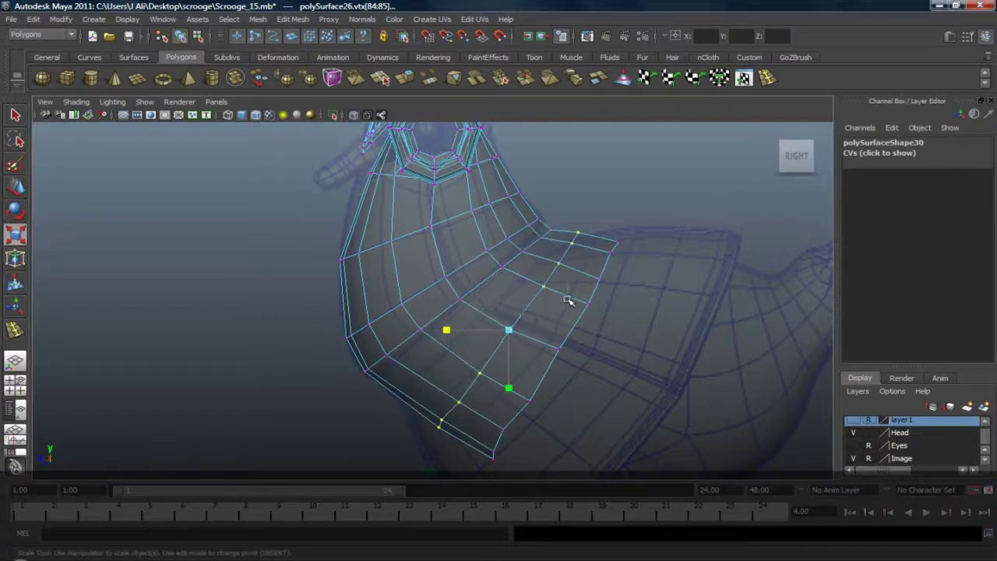
left_click_drag(509, 387, 511, 347)
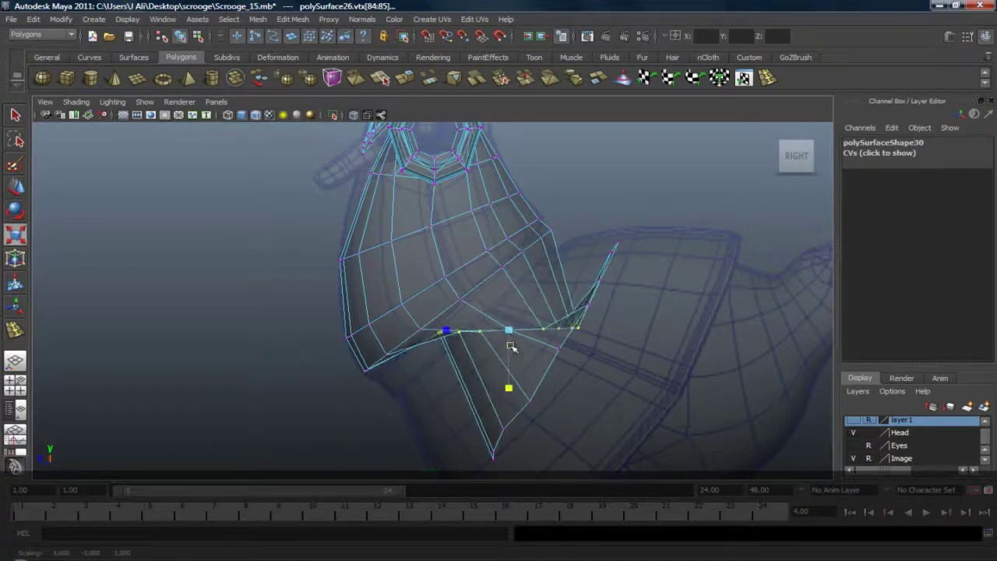
key("e")
left_click_drag(571, 297, 538, 243)
Step: Scale the fourth vertex row outward and shift it slightly to match the reference outline
key("r")
left_click_drag(512, 331, 533, 317)
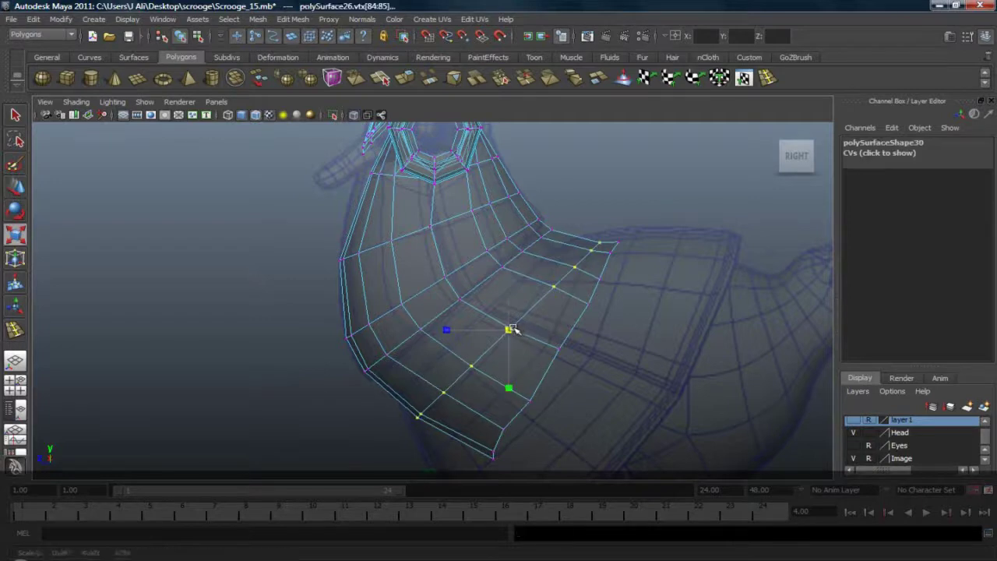
key("w")
mouse_move(514, 327)
left_mouse_down()
mouse_move(501, 329)
mouse_move(509, 327)
left_mouse_up()
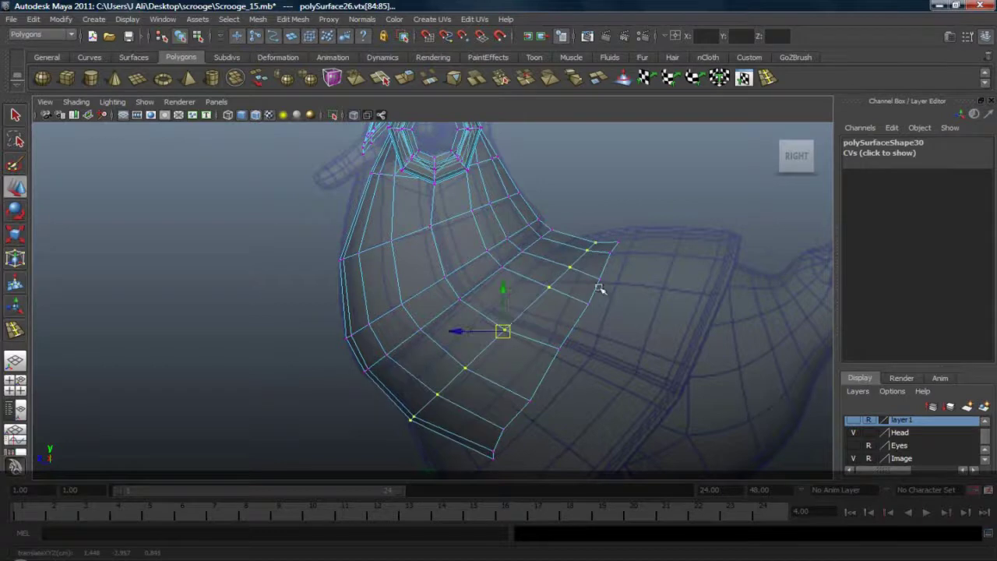
Step: Select all vertices along the upper coat mesh's open lower border and flatten them into a straight line
left_click_drag(603, 234, 631, 261)
middle_click_drag(603, 326, 571, 248, "alt")
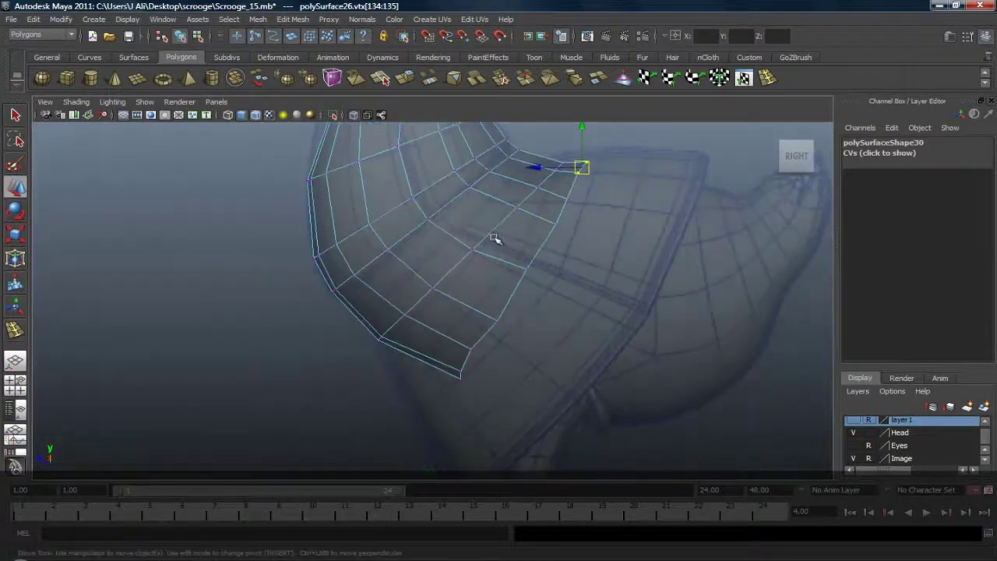
left_click_drag(543, 209, 620, 270, "shift")
left_click_drag(434, 313, 538, 394, "shift")
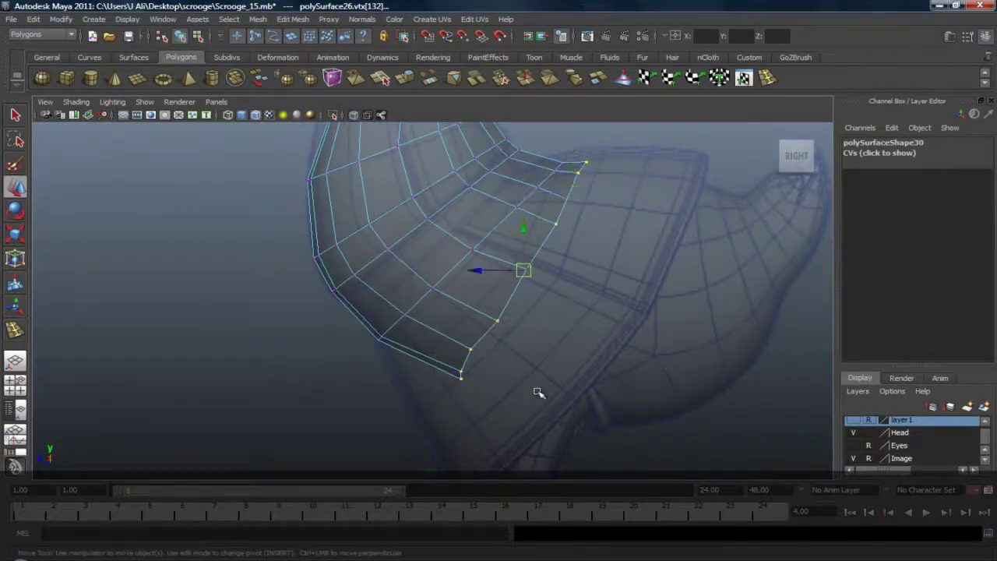
left_click_drag(522, 271, 576, 315)
key("ctrl+z")
left_click_drag(497, 249, 565, 298, "shift")
key("r")
left_click_drag(464, 271, 499, 272)
key("ctrl+z")
Step: Rotate, move and scale the lower border vertex row until it follows the coat's slope and reaches the reference outline
key("e")
left_click_drag(579, 232, 602, 270)
key("r")
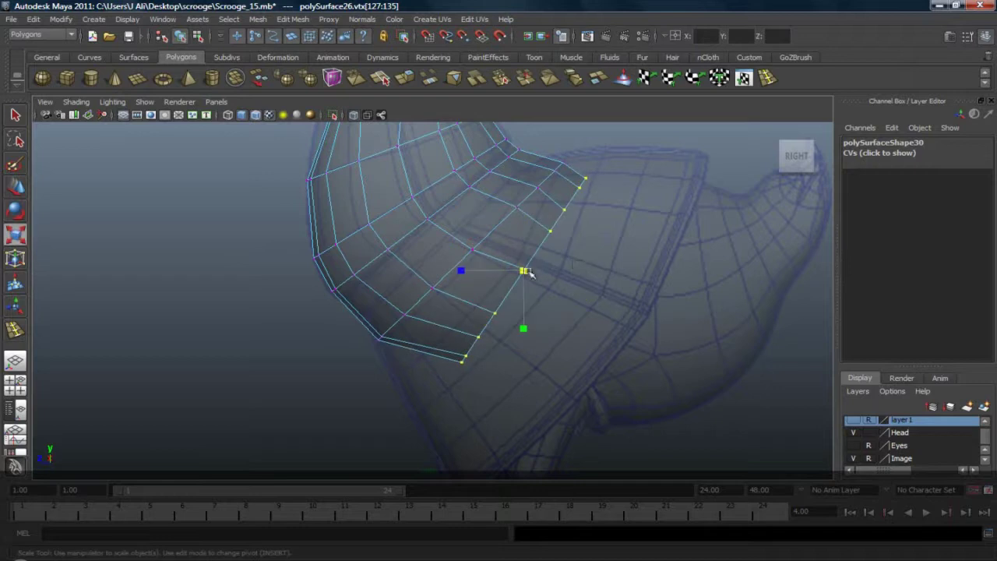
mouse_move(528, 271)
left_mouse_down()
mouse_move(577, 262)
mouse_move(525, 274)
mouse_move(528, 285)
left_mouse_up()
key("w")
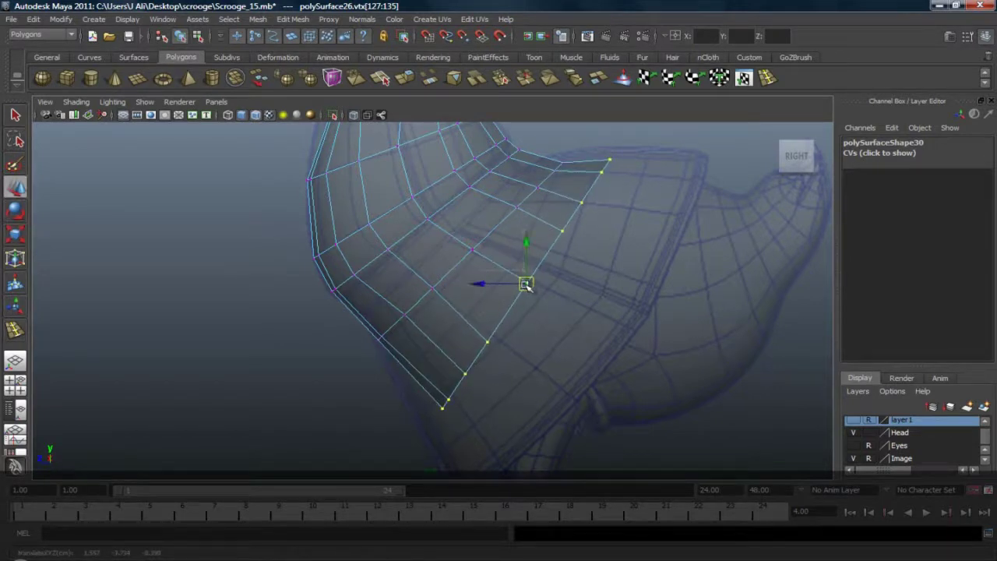
key("e")
key("r")
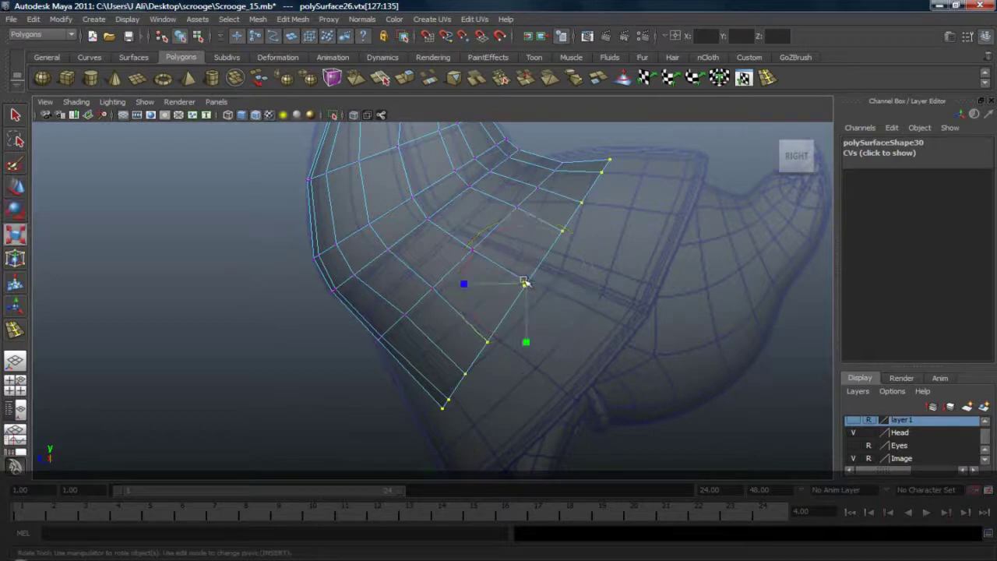
left_click_drag(525, 283, 540, 279)
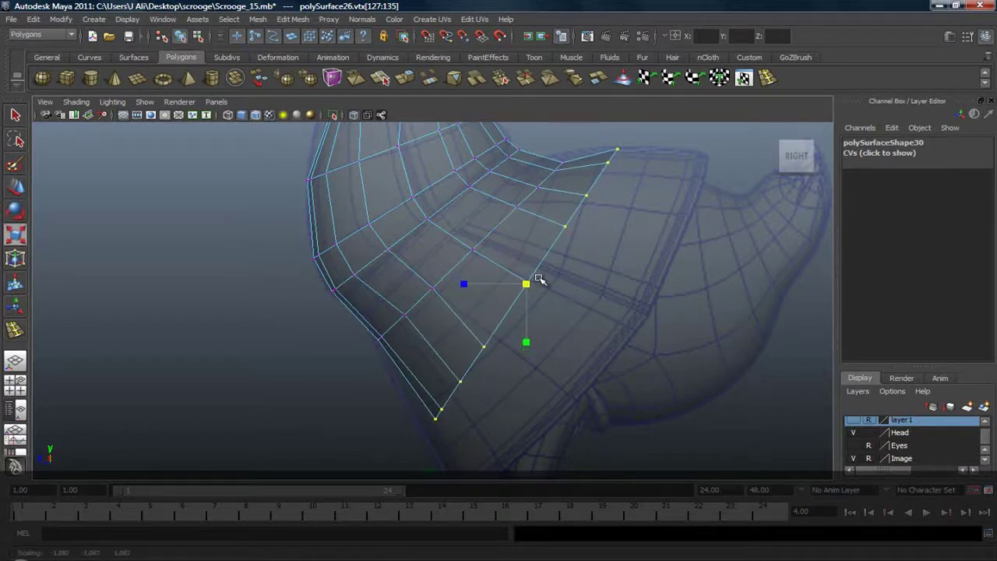
Step: Reposition individual vertices in the front half of the fourth row and open lower border to even out the edge flow
right_click_drag(409, 309, 355, 307)
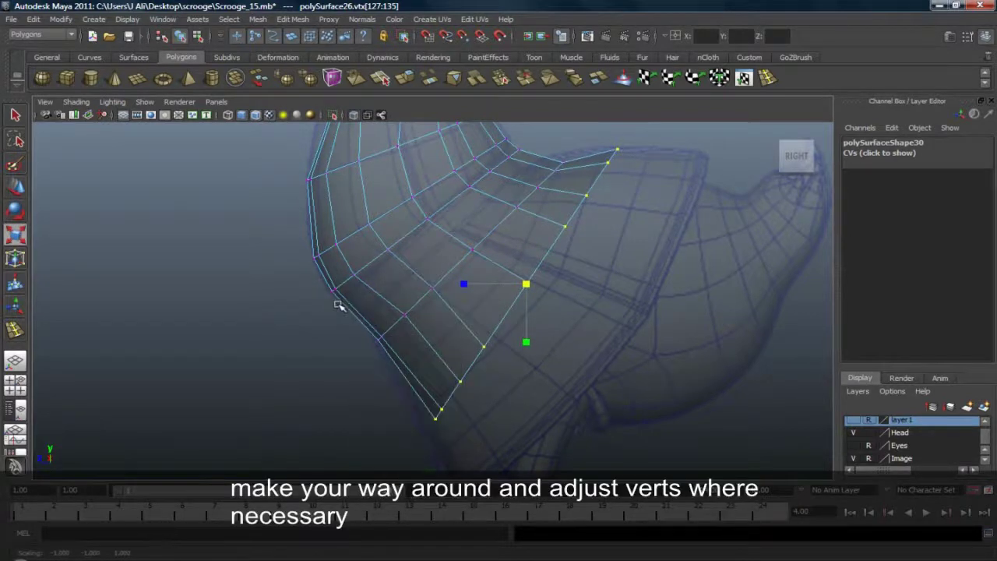
left_click_drag(340, 306, 412, 344)
key("w")
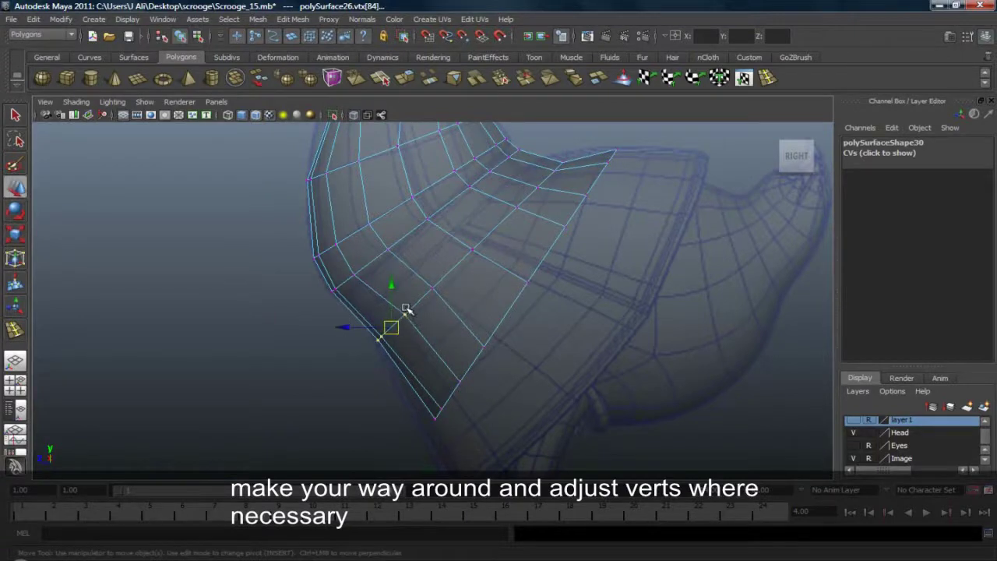
mouse_move(401, 305)
left_mouse_down()
mouse_move(417, 327)
mouse_move(401, 324)
left_mouse_up()
left_click(431, 286)
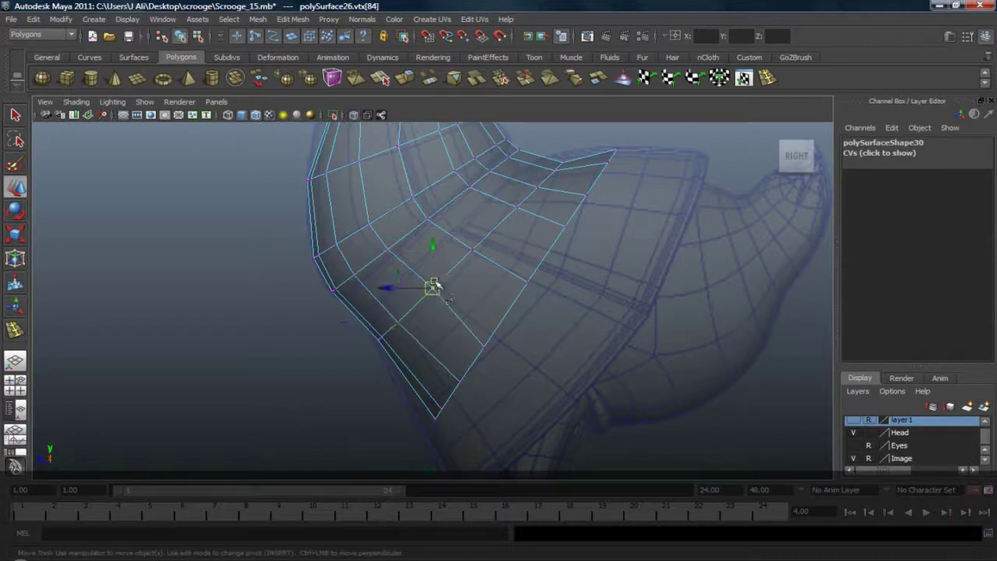
left_click_drag(462, 334, 493, 340)
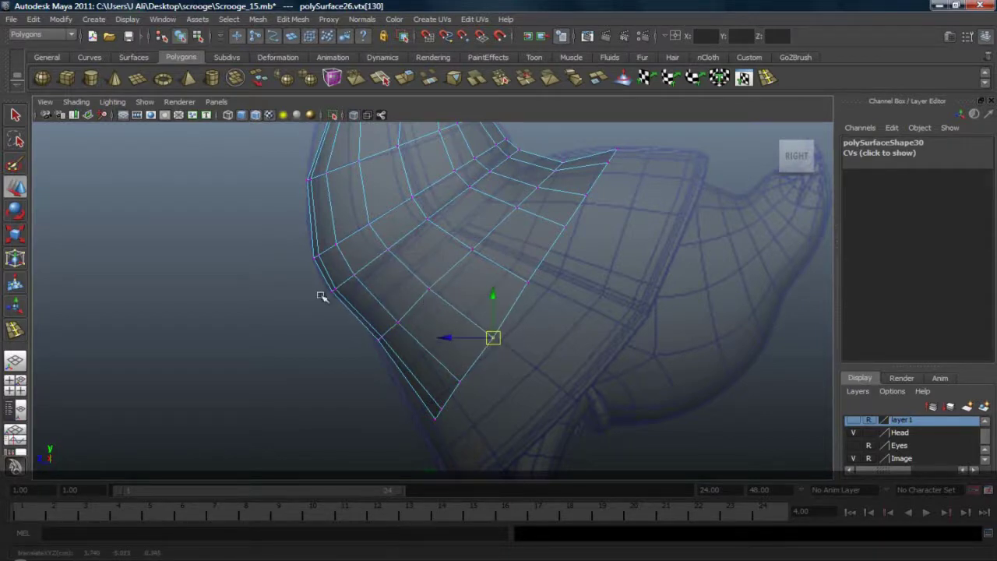
Step: Nudge the fourth row's front-end vertices onto the reference coat's front outline and adjust the neighbouring vertex
key("ctrl+s")
key("q")
left_click_drag(371, 331, 388, 354)
key("w")
left_click_drag(369, 314, 408, 299)
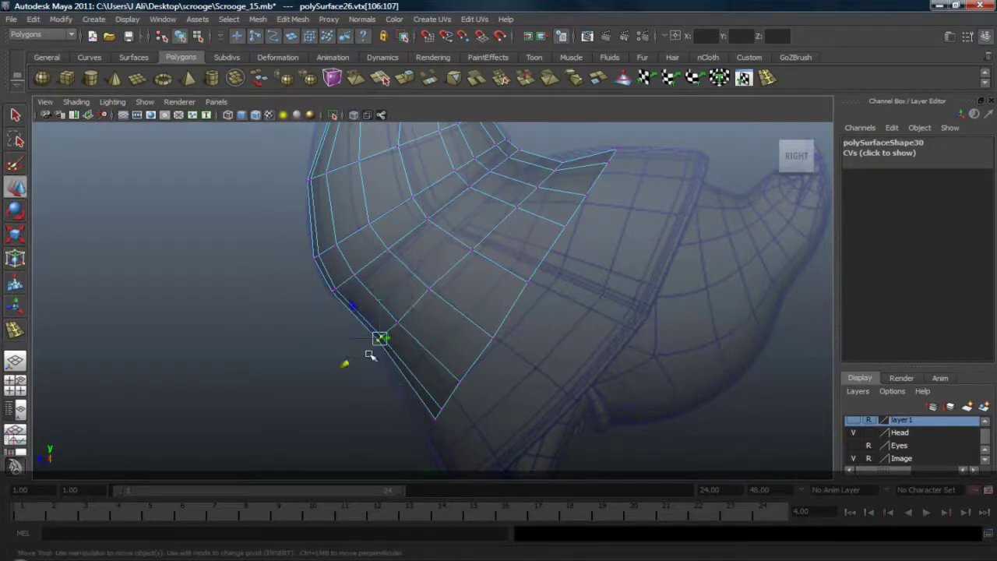
left_click_drag(353, 358, 380, 370)
left_click(315, 331)
left_click_drag(345, 303, 345, 304)
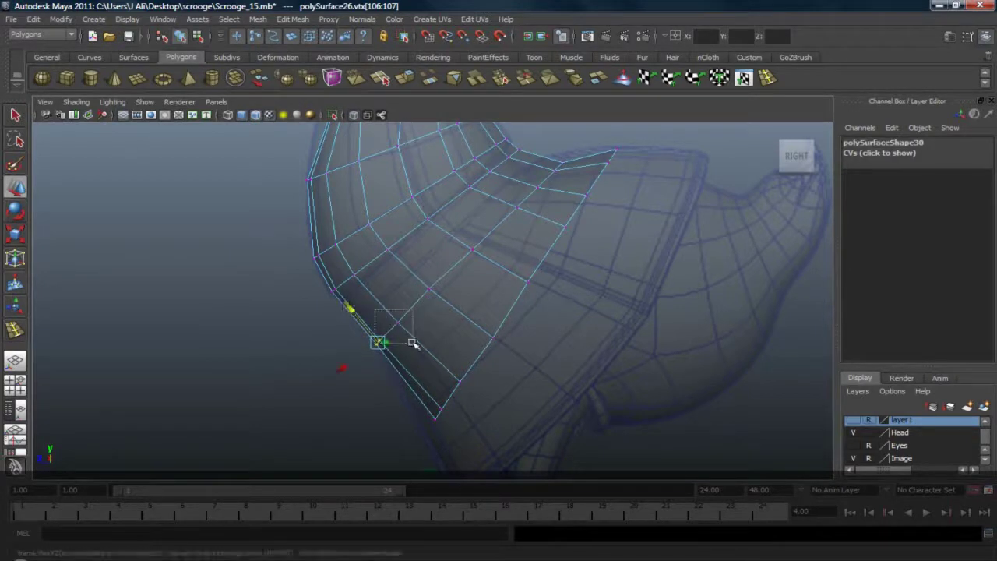
left_click(390, 330)
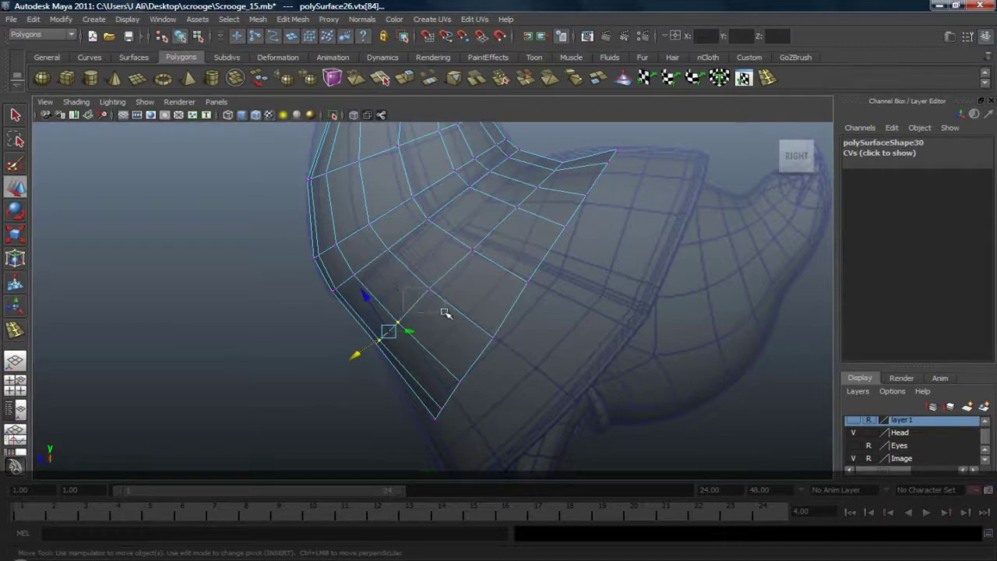
left_click(429, 289)
left_click_drag(401, 332, 403, 335)
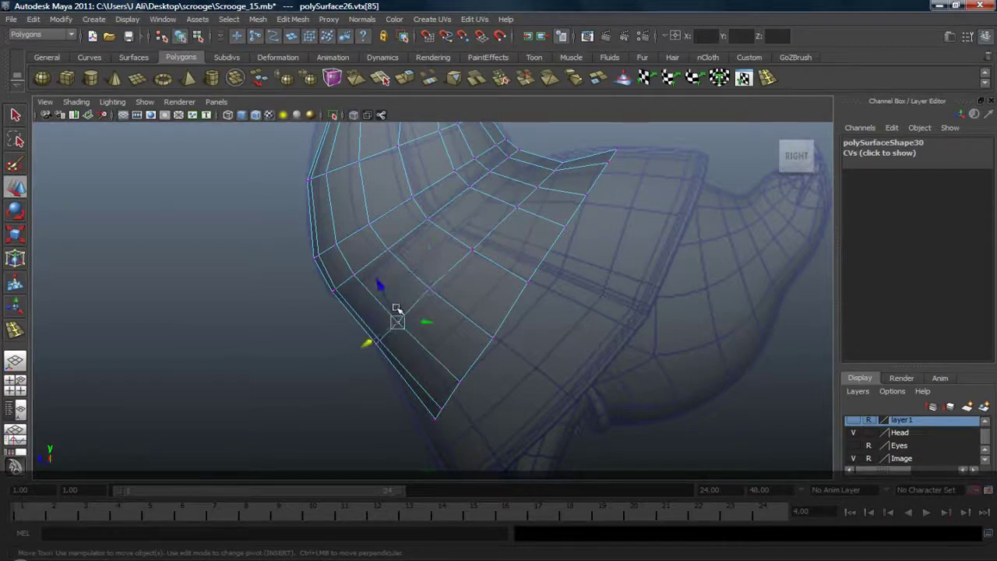
left_click(381, 285)
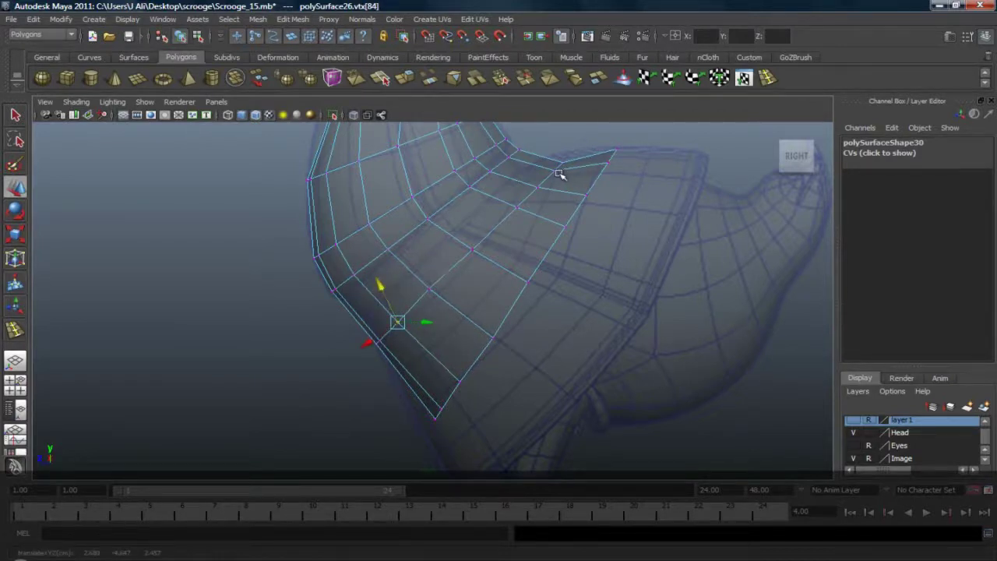
Step: Insert an edge loop across the coat midway between the third and fourth vertex rows
left_click(768, 79)
middle_click_drag(524, 180, 532, 209, "alt")
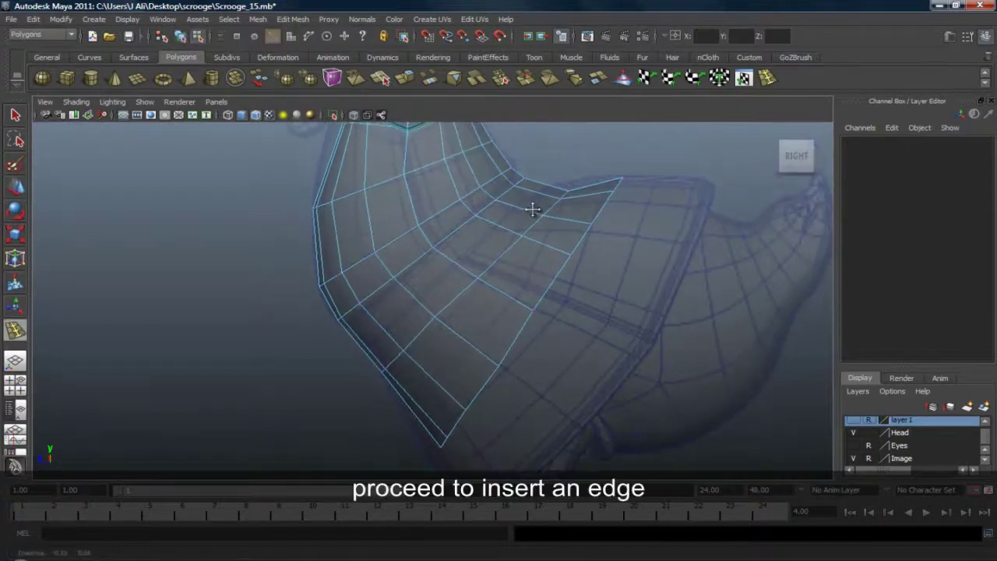
right_click_drag(532, 208, 544, 210, "alt")
left_click_drag(404, 287, 419, 300)
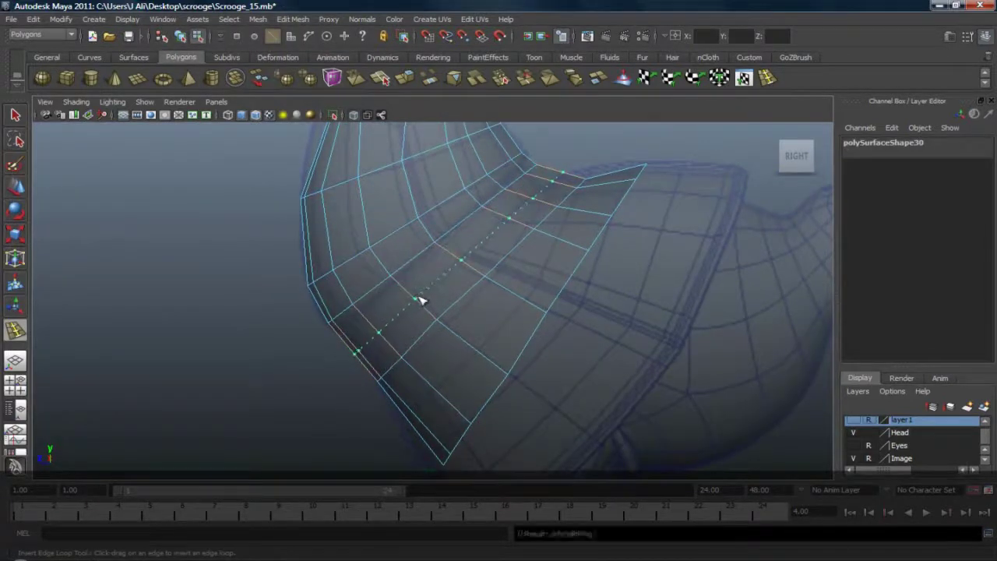
Step: Select the full strip of coat faces directly above the inserted edge loop
key("w")
right_click_drag(394, 294, 393, 320)
left_click(390, 308)
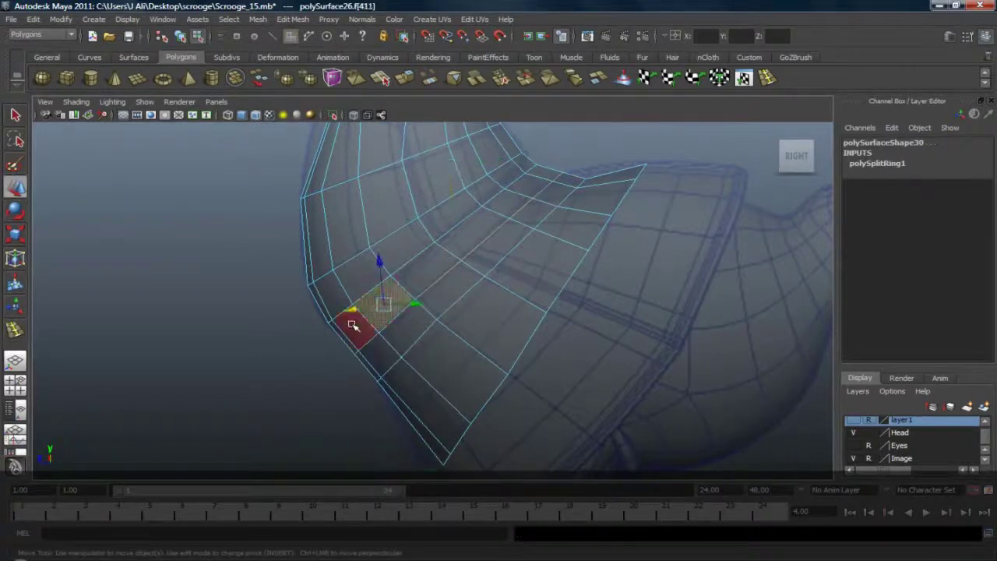
double_click(351, 324, "shift")
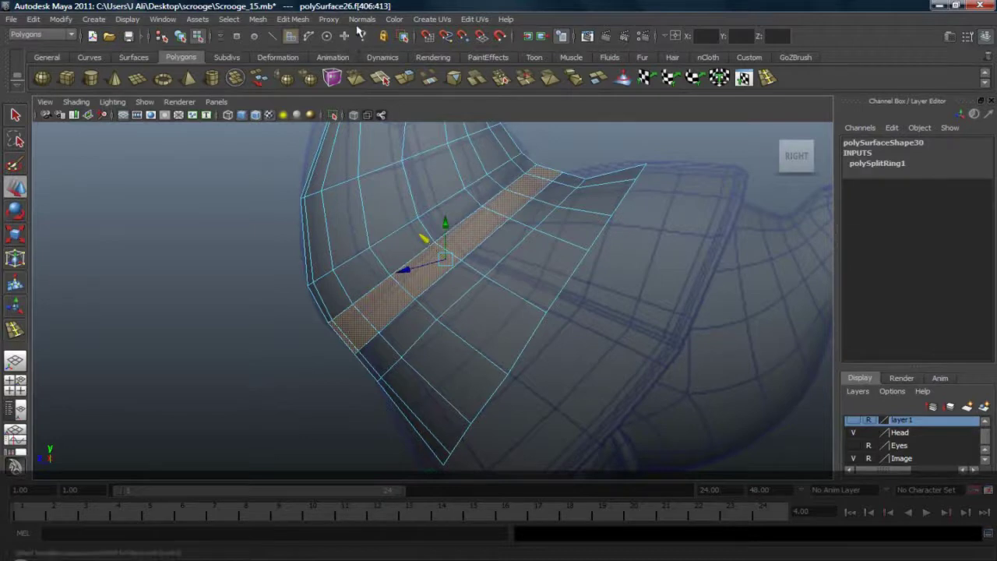
Step: In the front view, select the vertices along the coat's open centre edge and snap them to X = 0
left_click(15, 362)
middle_click_drag(460, 370, 454, 270, "alt")
key("space")
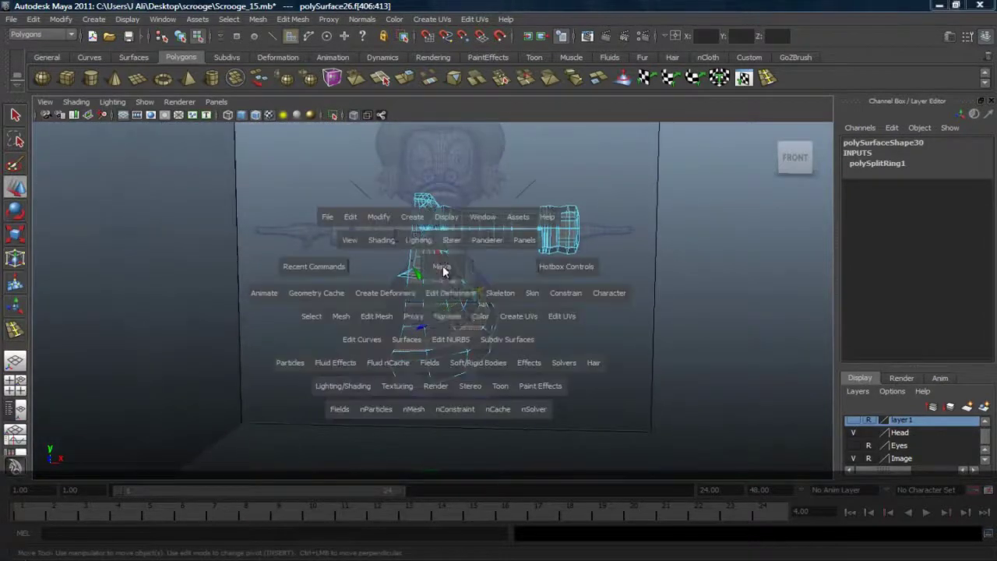
left_click_drag(443, 269, 446, 288)
middle_click_drag(423, 353, 436, 214, "alt")
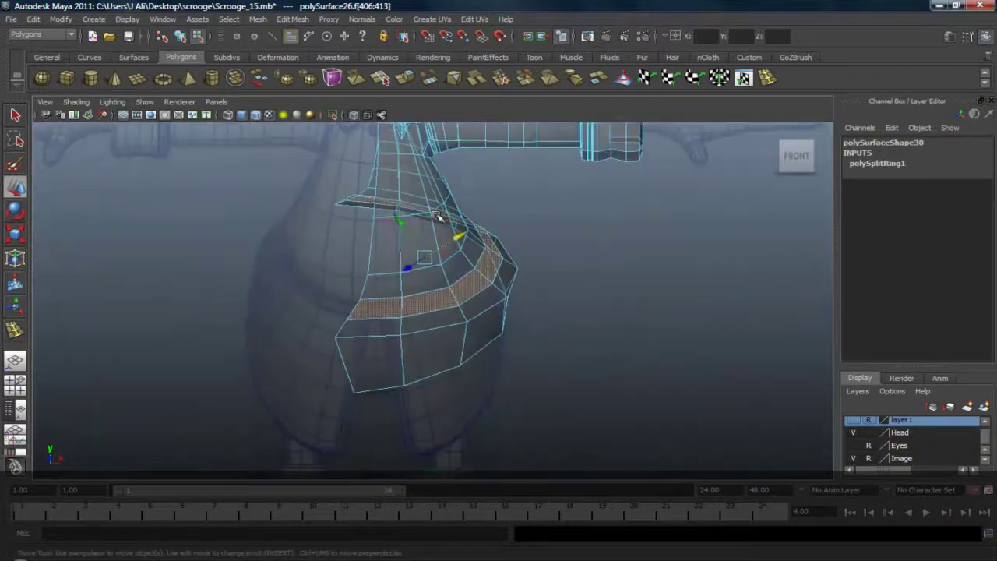
right_click_drag(392, 259, 330, 260)
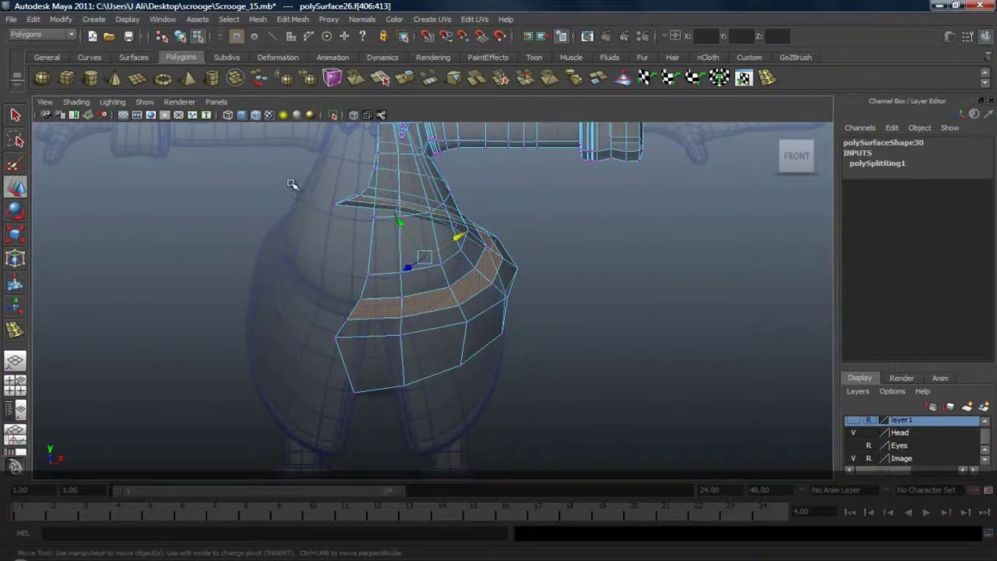
left_click_drag(309, 163, 384, 405)
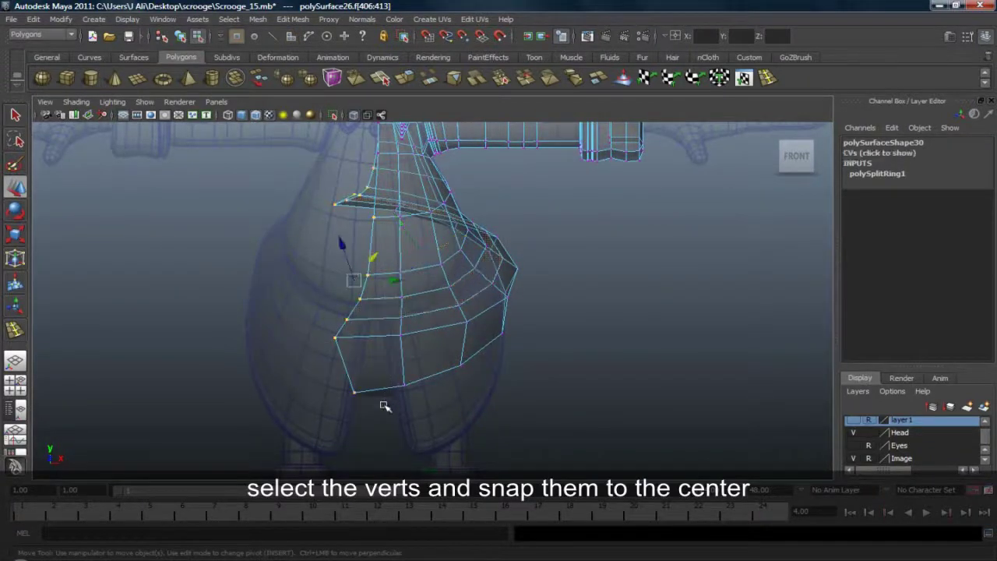
left_click(702, 35)
type("0")
key("Return")
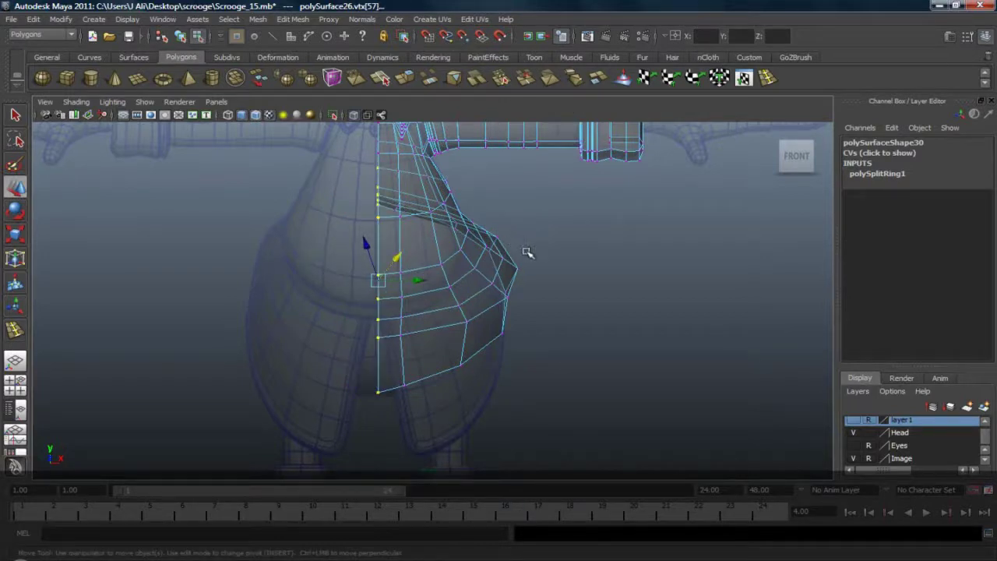
Step: Select the two protruding vertices on the coat's side and move them inward to match the reference outline
middle_click_drag(512, 263, 474, 271, "alt")
scroll(486, 273, "up", 2)
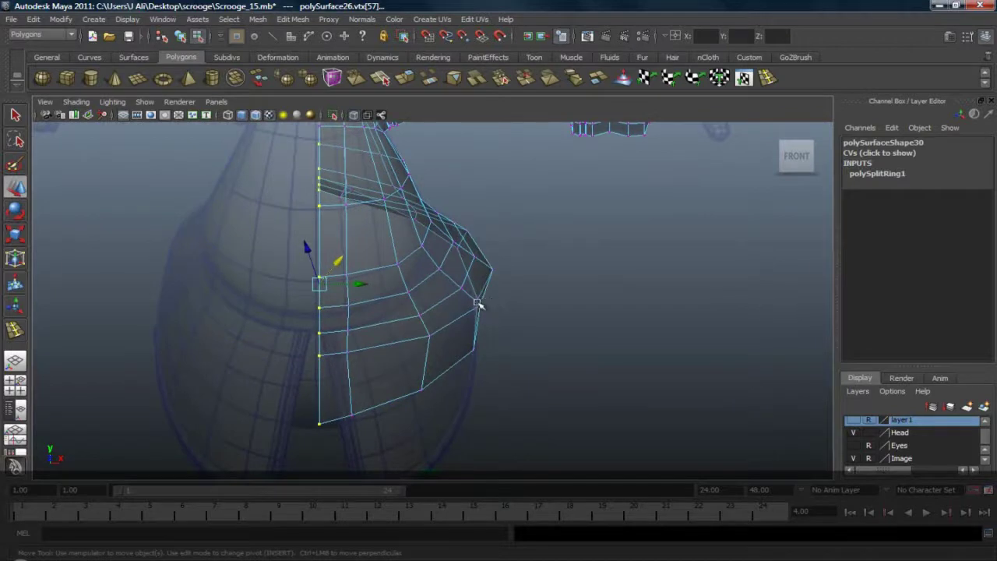
right_click_drag(476, 307, 438, 301)
left_click(493, 271)
left_click(481, 305, "shift")
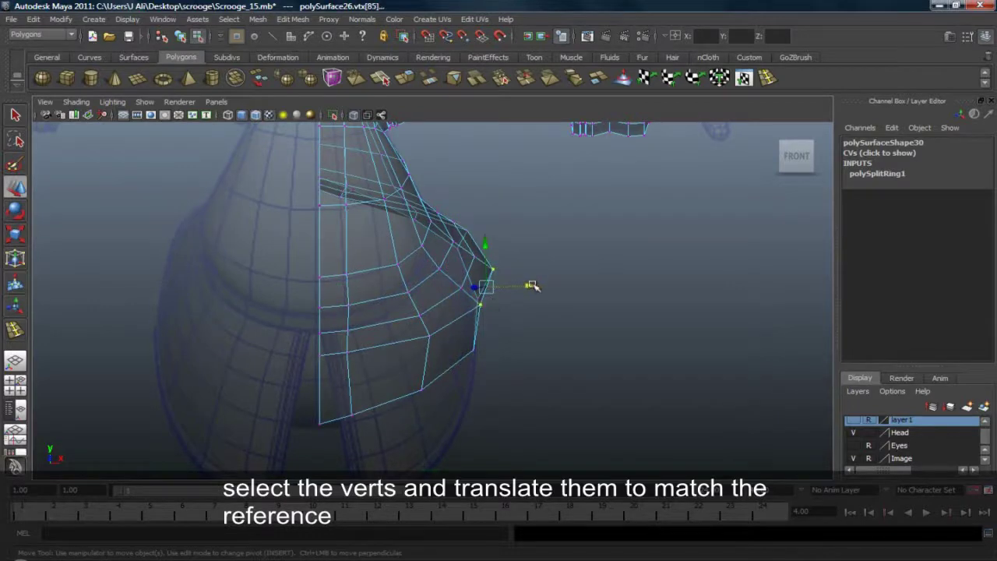
left_click_drag(531, 285, 510, 284)
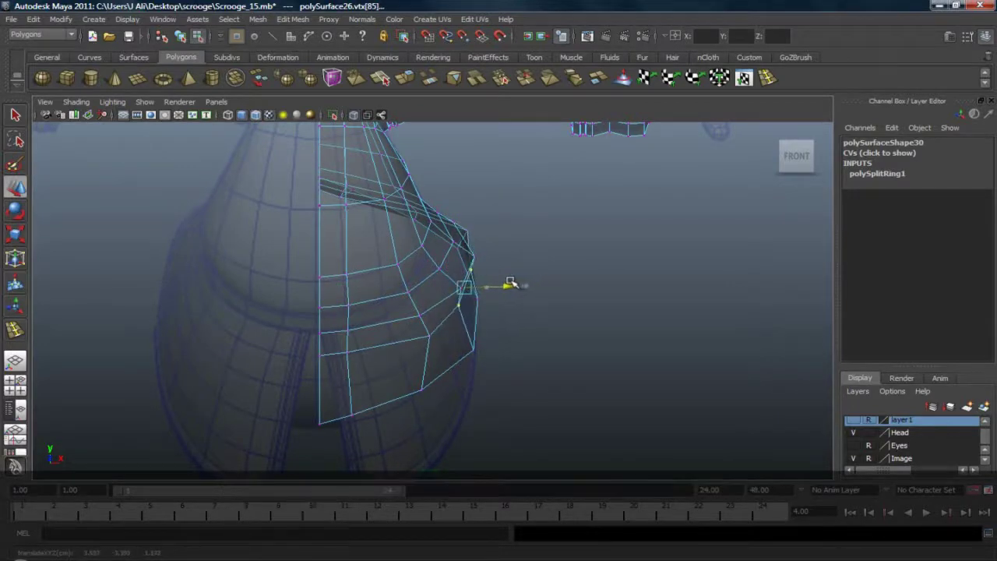
Step: Select the three side vertices along the inserted edge loop and move them inward to the reference outline
left_click(471, 256)
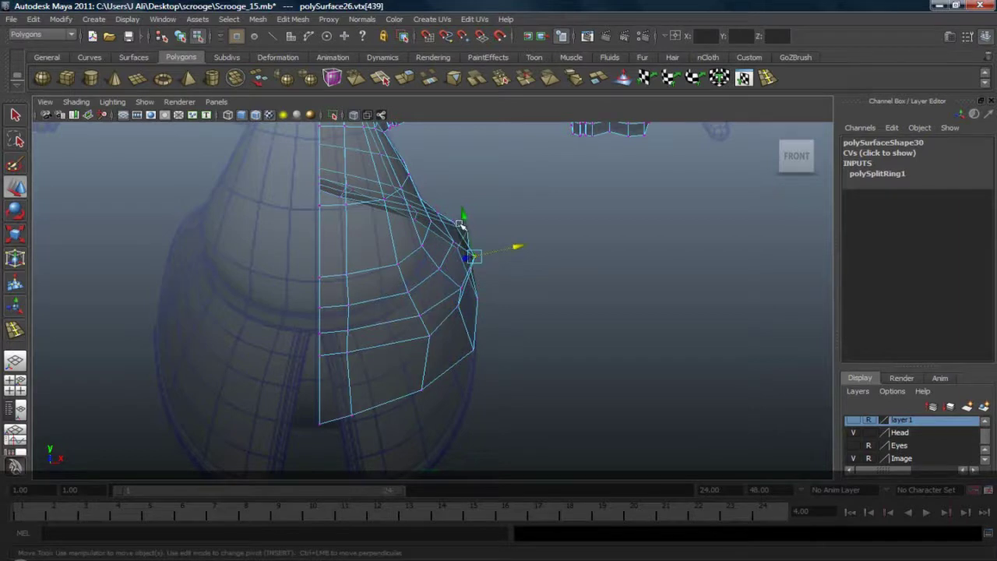
left_click(466, 232)
left_click(462, 289, "shift")
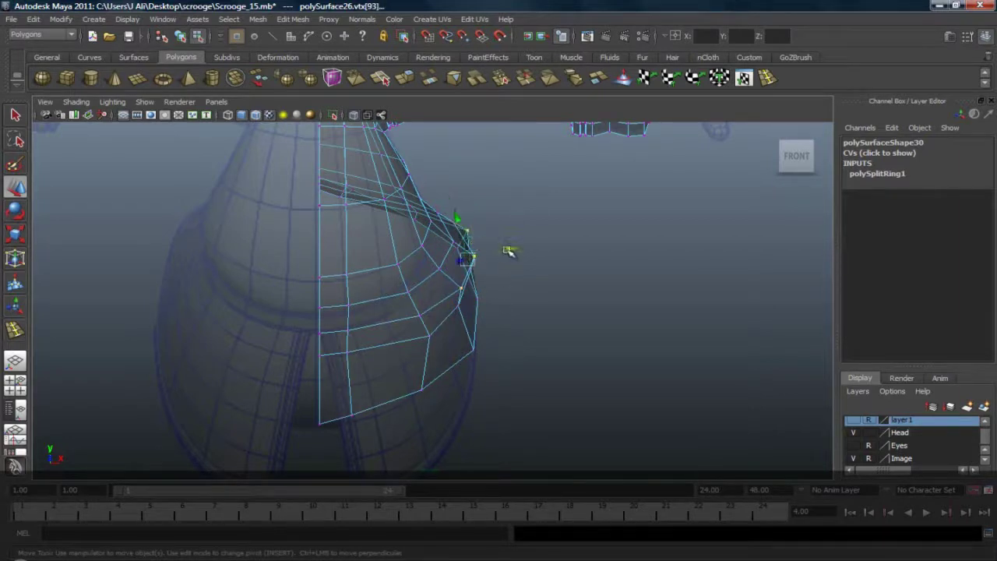
left_click_drag(509, 251, 491, 247)
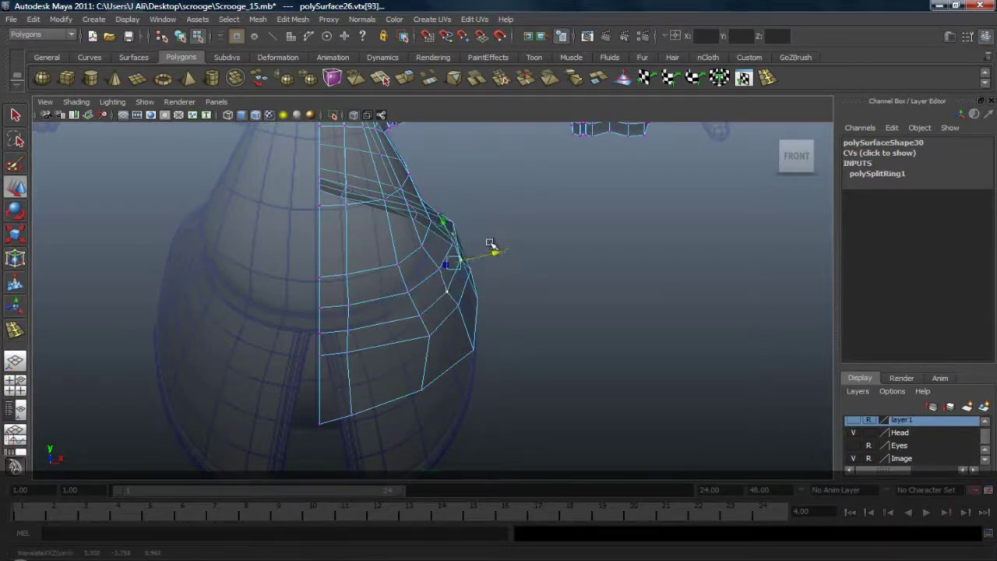
Step: Select the outer side vertices around the widest part of the lower coat
left_click(454, 223)
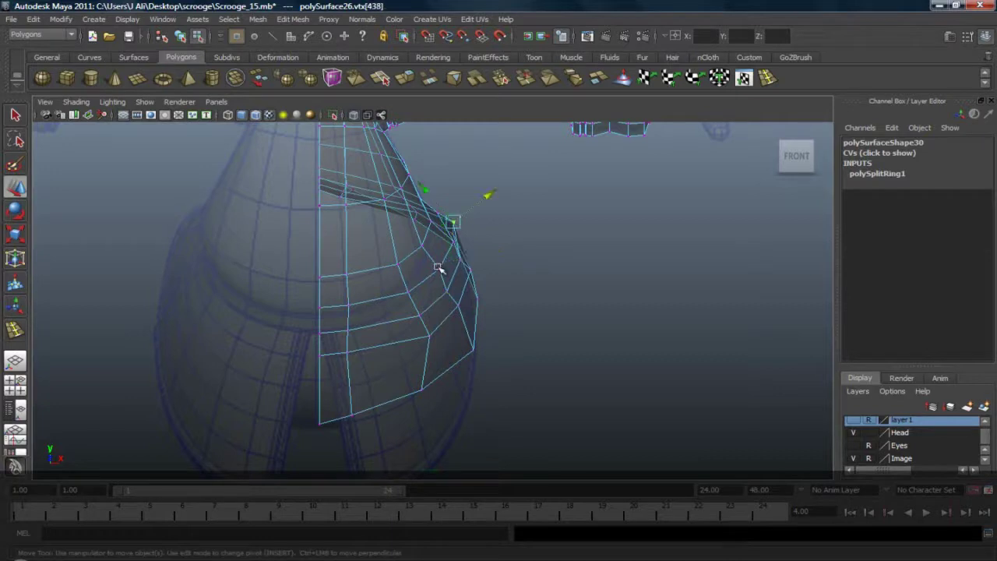
left_click(457, 305)
left_click_drag(459, 337, 494, 373, "shift")
left_click(477, 299, "shift")
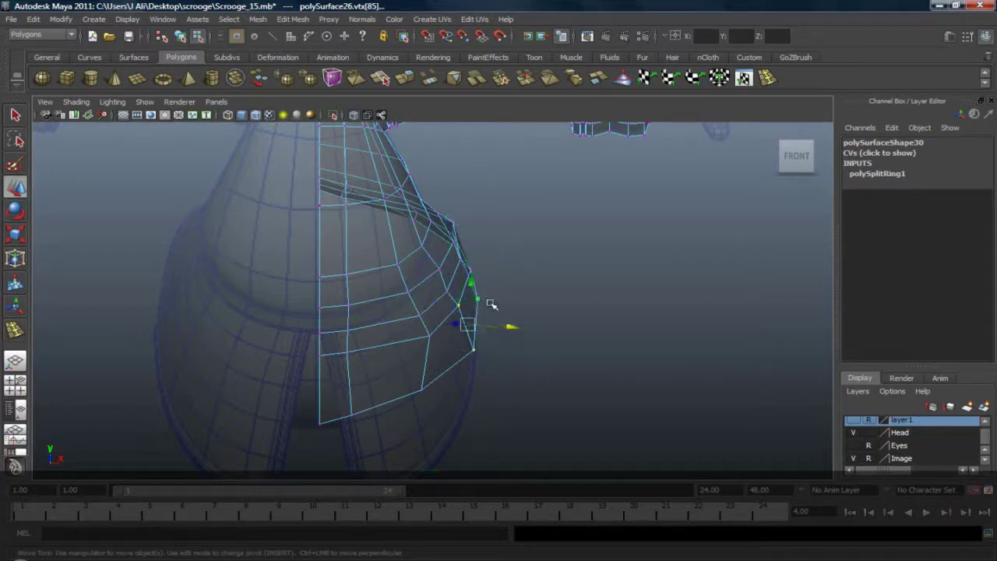
Step: Turn off X-Ray shading in the perspective view and examine the coat's side from below
left_click(19, 361)
left_click(80, 104)
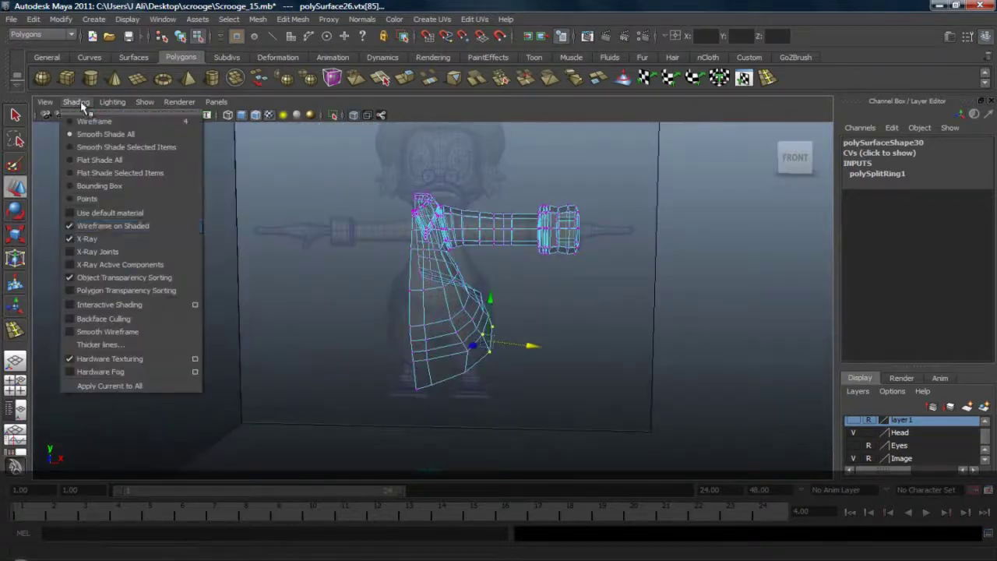
left_click(103, 240)
right_click_drag(468, 257, 524, 268, "alt")
mouse_move(583, 342)
left_mouse_down("alt")
mouse_move(528, 369)
mouse_move(522, 315)
mouse_move(491, 287)
left_mouse_up("alt")
right_click_drag(396, 274, 431, 281, "alt")
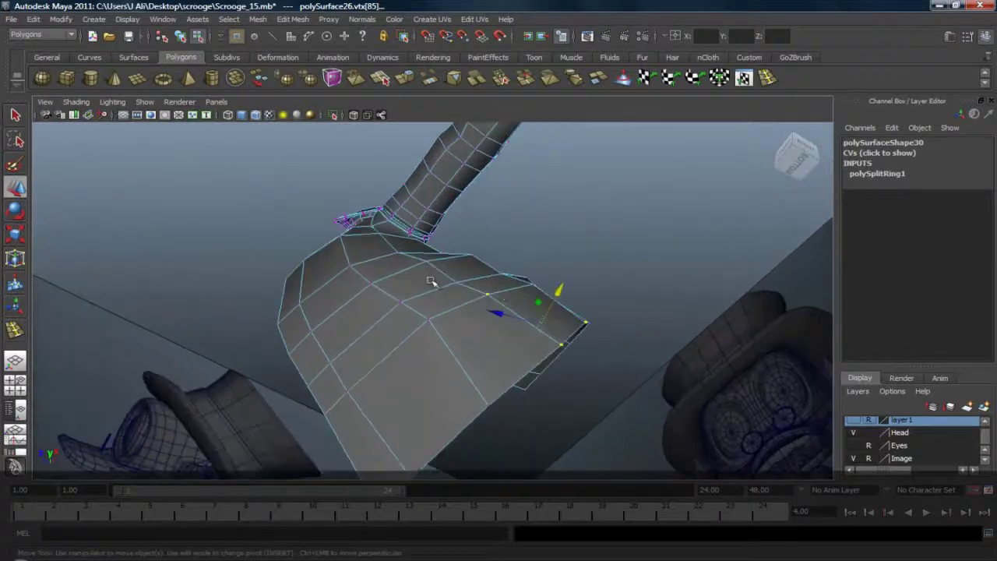
Step: Adjust the vertices on the coat's outer side in the perspective view to smooth its contour
left_click(471, 250)
left_click_drag(584, 242, 413, 338, "alt")
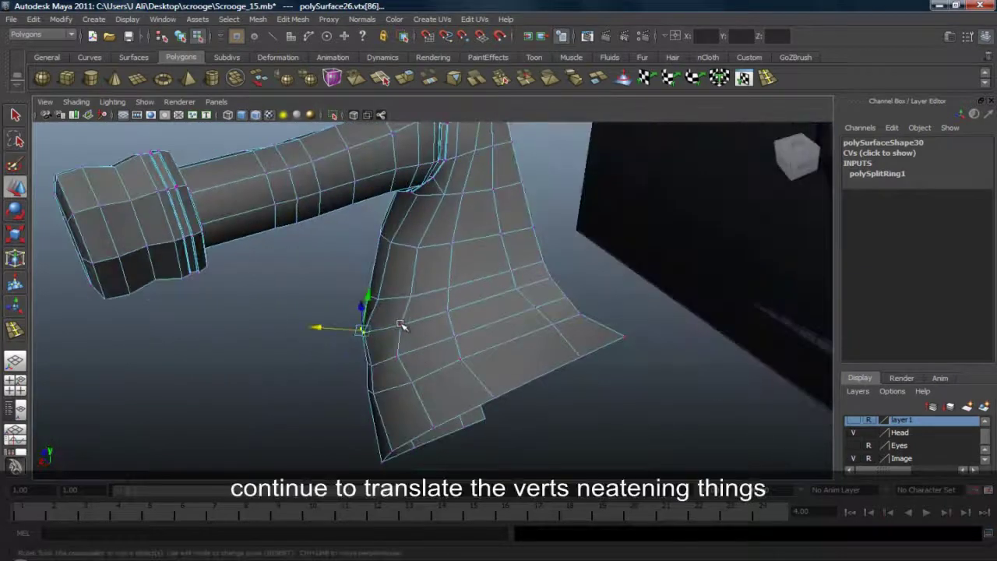
middle_click_drag(402, 327, 405, 323)
left_click_drag(539, 284, 457, 373, "alt")
left_click(364, 342)
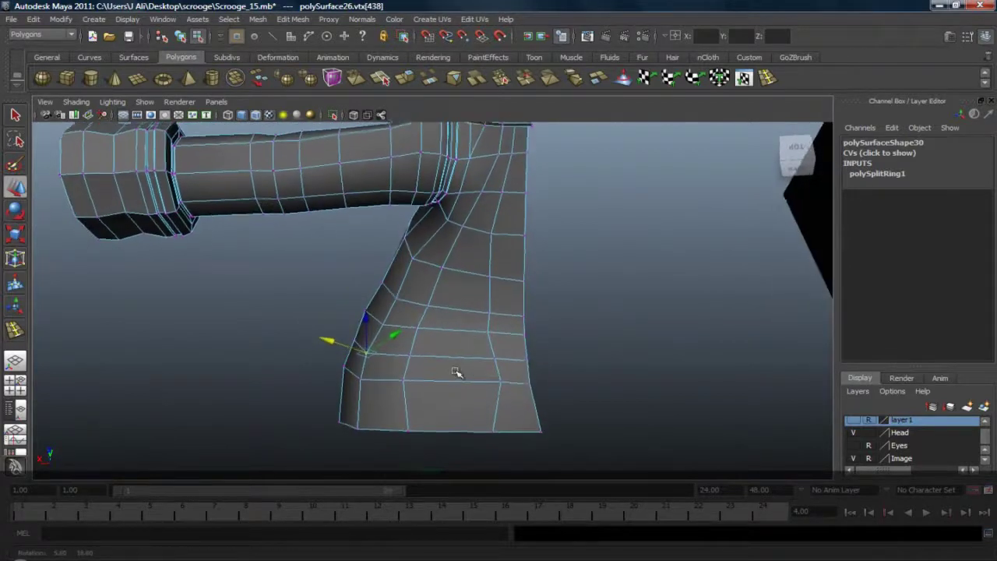
Step: Shift the vertex beside the centre seam, one row above the coat's rear hem, sideways away from the seam
left_click(500, 380)
key("w")
left_click_drag(455, 341, 413, 327)
left_click_drag(463, 381, 448, 378)
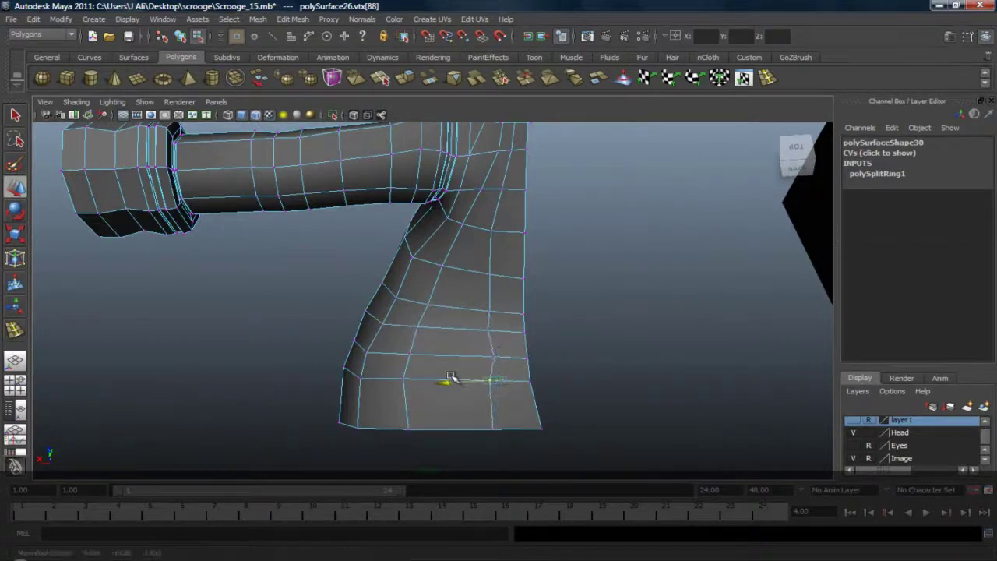
Step: Nudge the vertex beside the coat's rear centre seam and a lower front hem vertex sideways to even out the edges
left_click(567, 355)
left_click(490, 358)
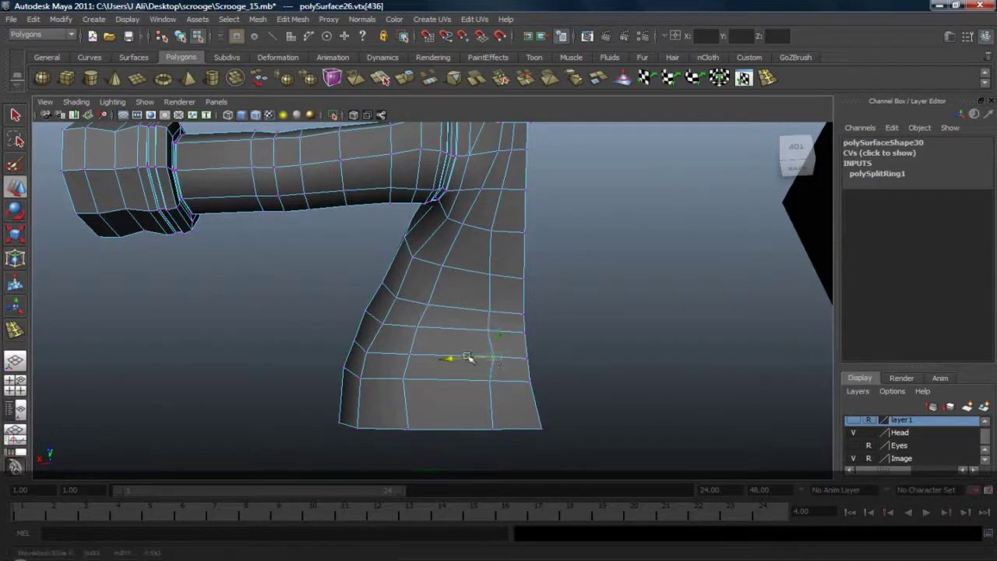
left_click(358, 379)
left_click_drag(359, 380, 598, 263, "alt")
left_click_drag(468, 336, 441, 304, "alt")
left_click(488, 332)
left_click_drag(534, 328, 554, 327)
Step: Preview the coat mesh smoothed, examine its geometry from the front and right side, and return it to unsmoothed display
key("space")
left_click_drag(511, 251, 511, 279)
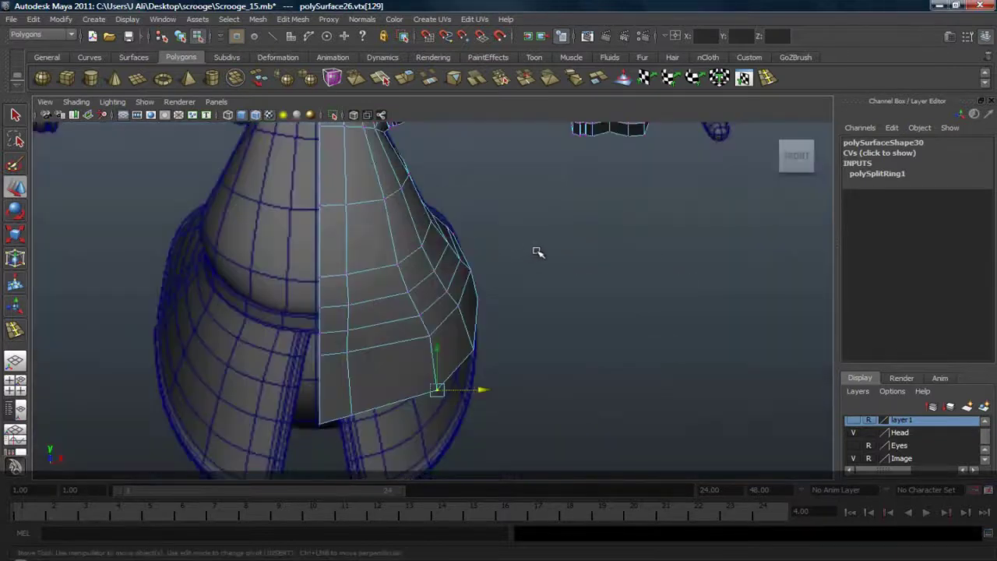
middle_click_drag(439, 303, 462, 289, "alt")
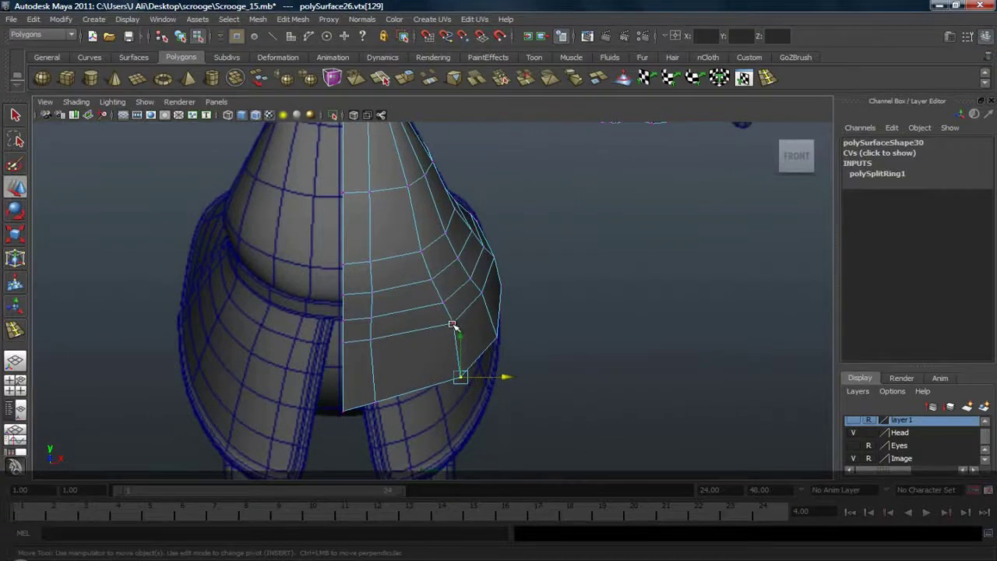
right_click_drag(476, 297, 488, 278)
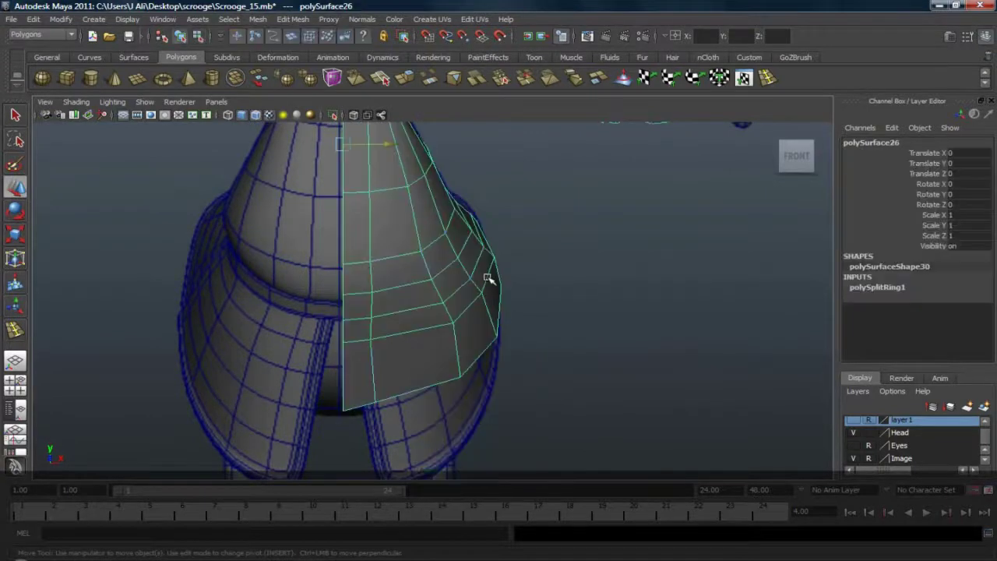
key("3")
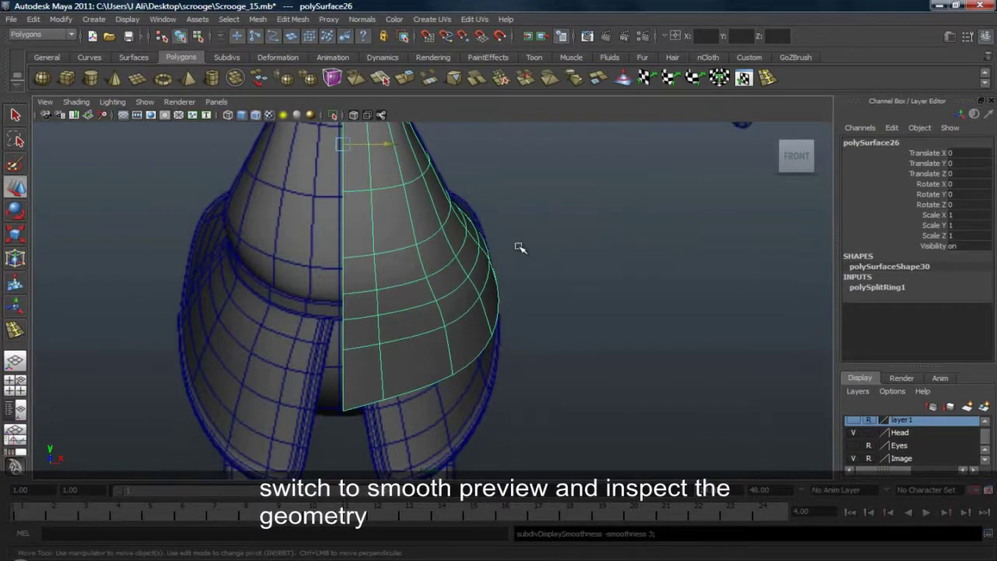
left_click(540, 247)
middle_click_drag(541, 242, 552, 295, "alt")
key("space")
left_click_drag(466, 287, 515, 278)
scroll(514, 265, "down", 3)
left_click(483, 267)
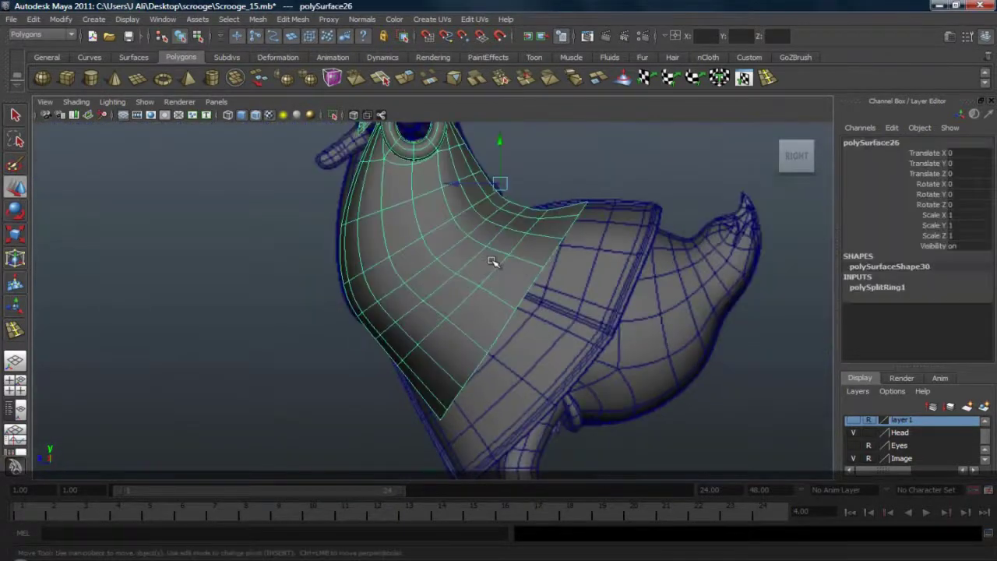
key("1")
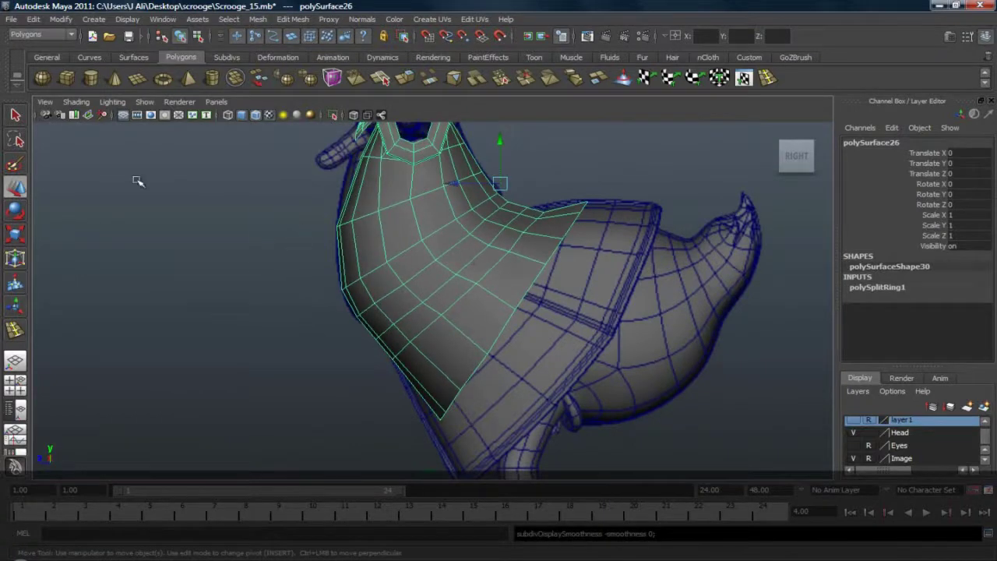
Step: Turn on X-Ray shading in the side view to see the reference coat behind the mesh
left_click(76, 101)
left_click(78, 239)
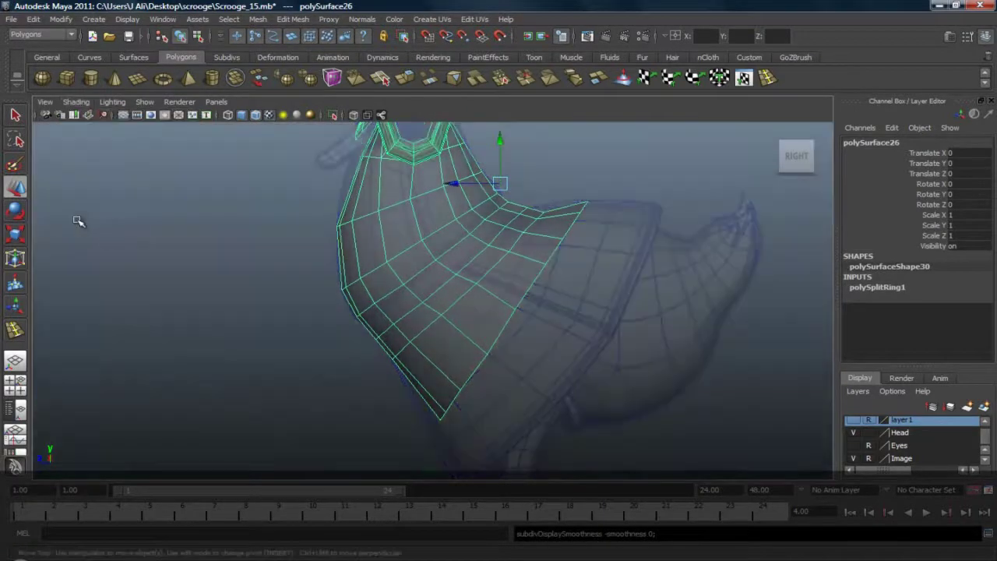
middle_click_drag(533, 285, 530, 301, "alt")
scroll(529, 299, "up", 4)
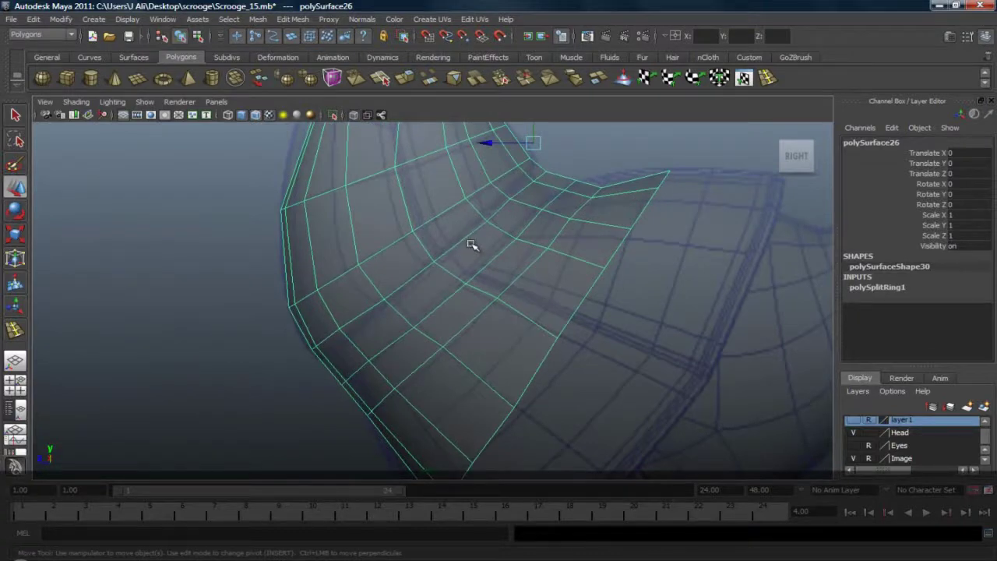
Step: Select the diagonal row of vertices running from the belly to the lower back, three rows above the coat's hem
right_click_drag(471, 244, 425, 243)
left_click_drag(294, 321, 329, 364)
left_click_drag(329, 301, 356, 337, "shift")
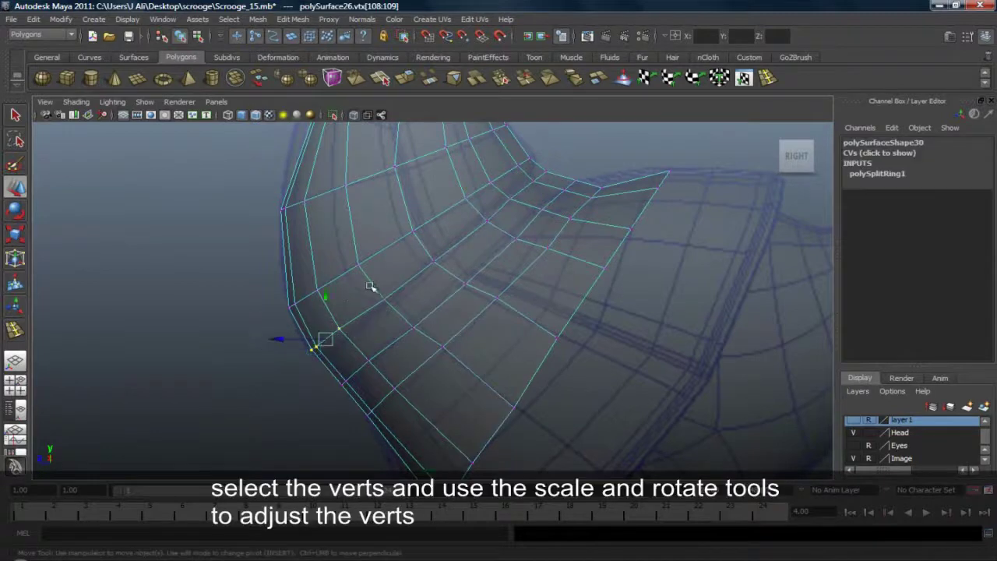
left_click_drag(371, 285, 395, 313, "shift")
left_click_drag(419, 249, 448, 270, "shift")
left_click(486, 221, "shift")
left_click(510, 199, "shift")
left_click(532, 180, "shift")
left_click(547, 173, "shift")
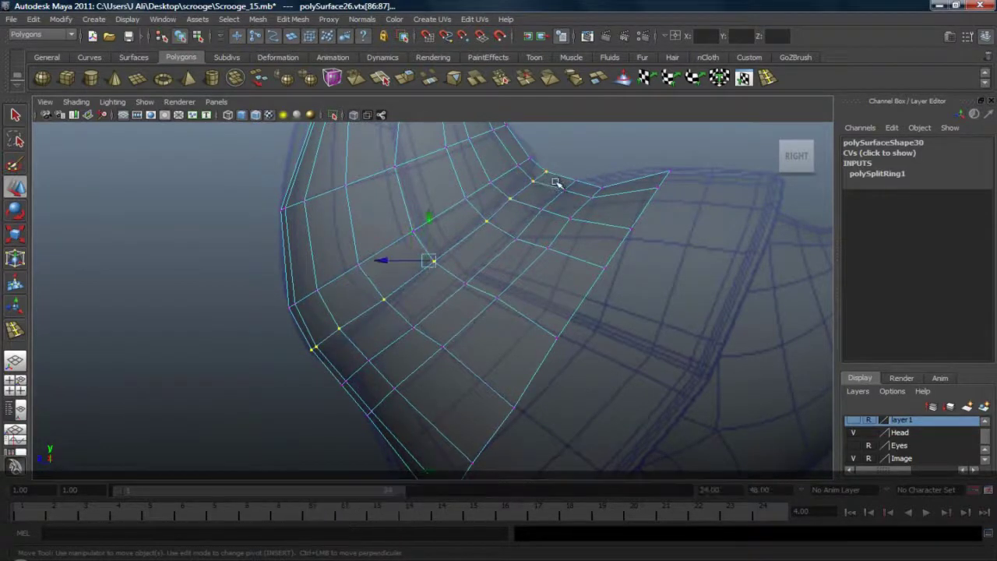
Step: Scale the selected vertex row into a straight line and rotate it to the coat's diagonal slope, stretching it to the outline
key("r")
left_click_drag(429, 317, 426, 283)
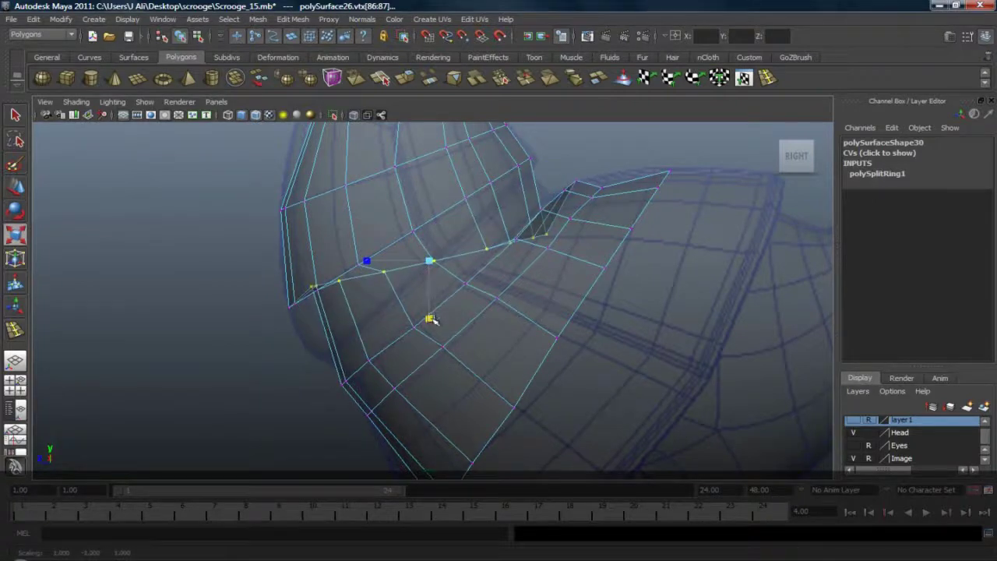
left_click_drag(430, 318, 429, 284)
key("e")
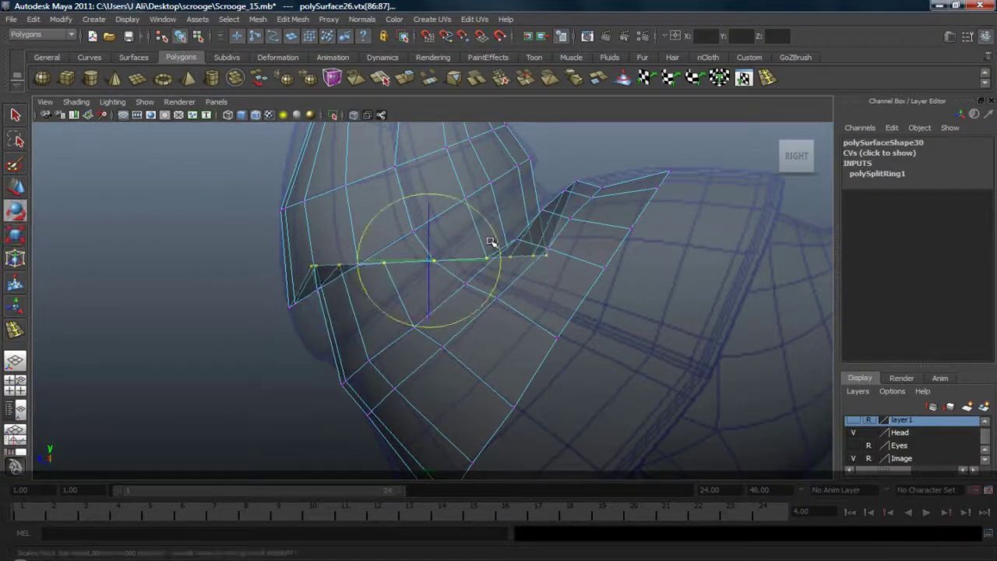
left_click_drag(485, 234, 465, 192)
key("r")
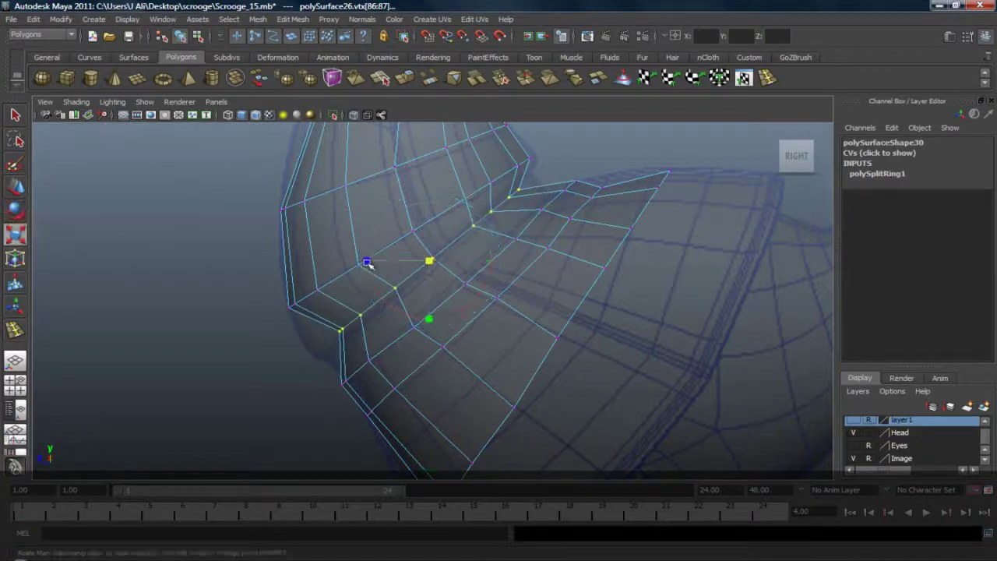
left_click_drag(368, 263, 348, 262)
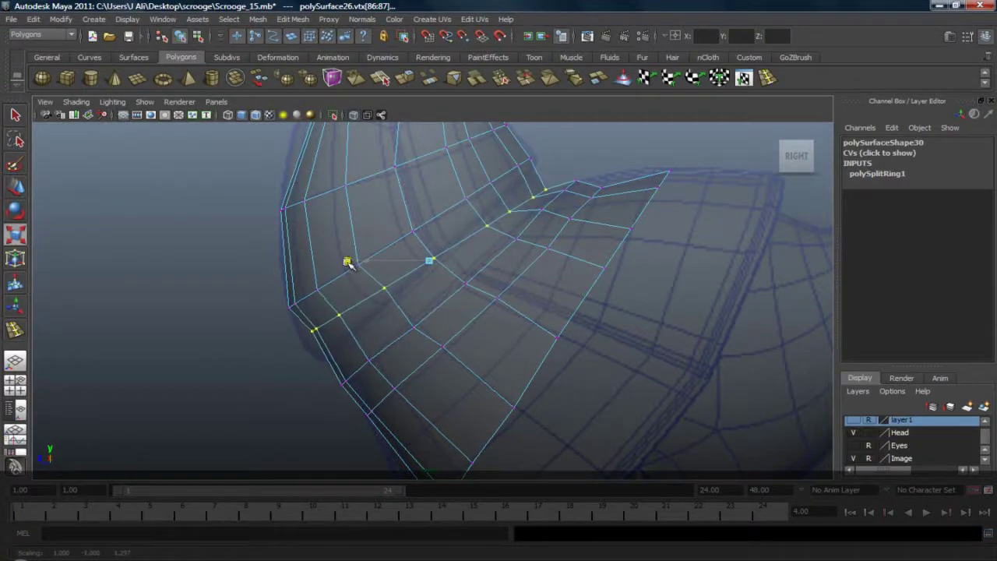
Step: Refine the straightened row's tilt and width so its ends follow the reference coat's outline
key("e")
left_click_drag(489, 227, 485, 219)
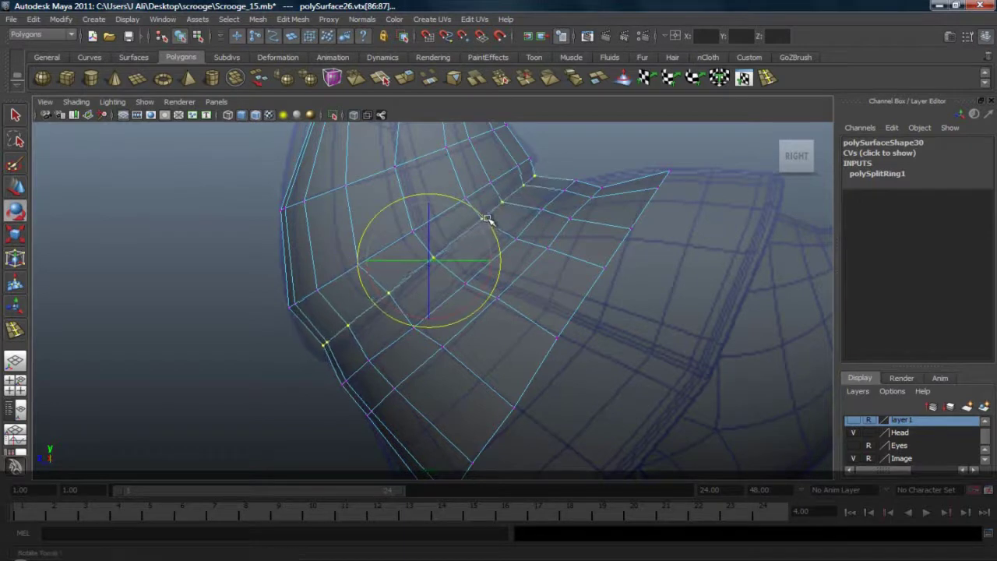
key("r")
left_click_drag(367, 259, 360, 261)
key("e")
left_click_drag(490, 226, 487, 218)
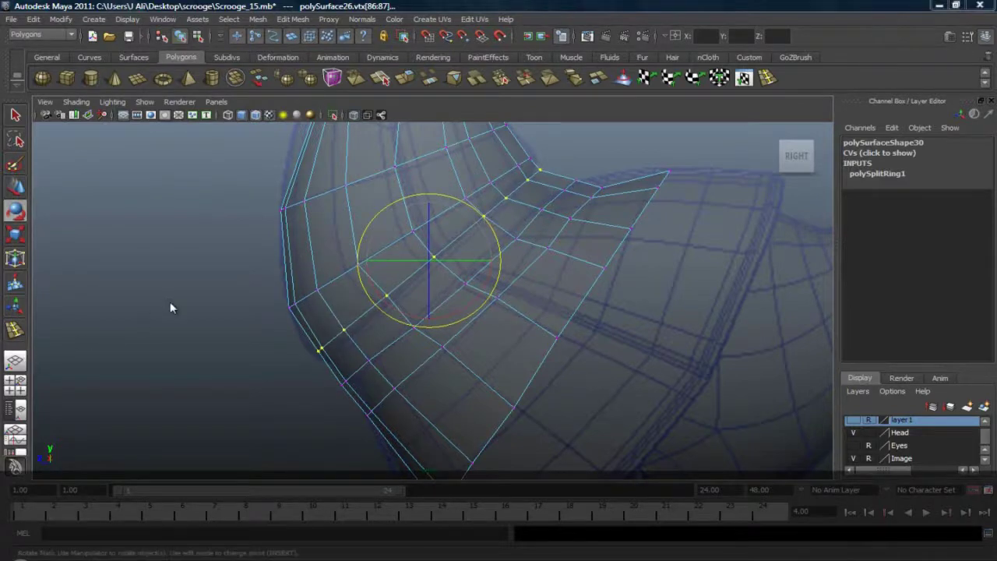
Step: Check the straightened row in the front view, and select the next vertex row below it in the side view
key("space")
left_click_drag(169, 304, 168, 317)
key("space")
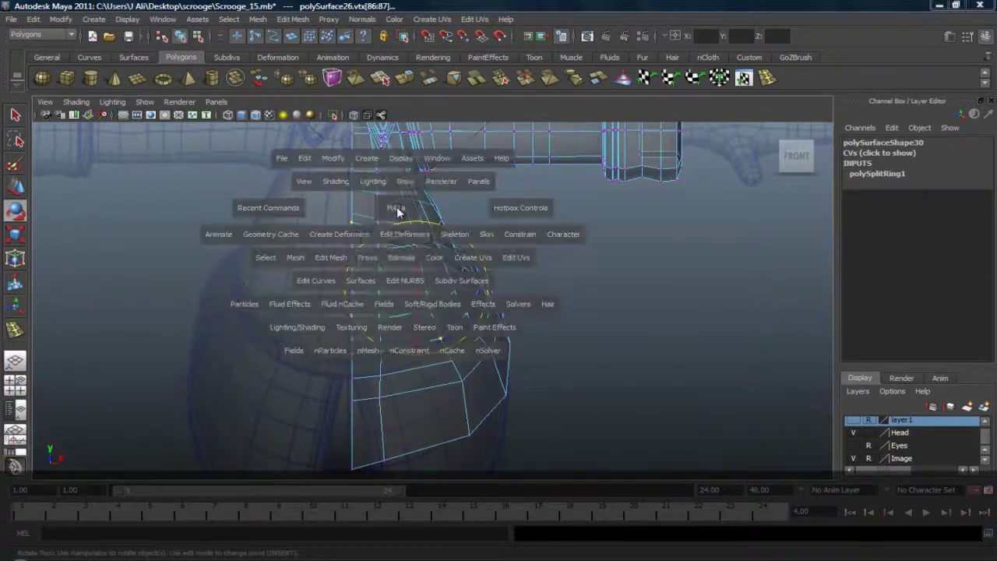
left_click_drag(398, 211, 436, 209)
left_click_drag(332, 362, 374, 390)
key("q")
left_click_drag(367, 343, 384, 363)
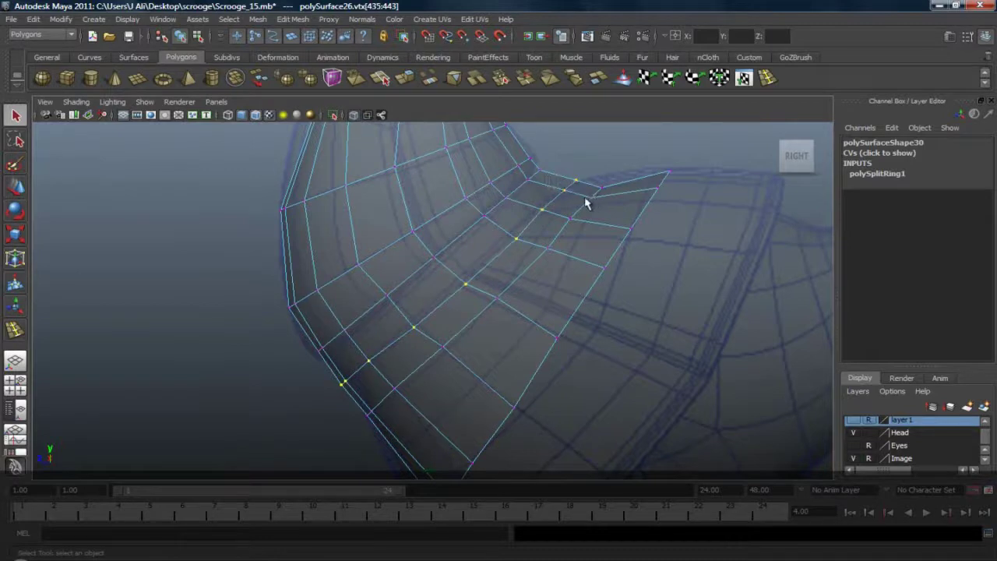
Step: Flatten the second vertex row into a straight line, rotate it parallel to the row above, and widen it front to back
key("r")
left_click_drag(459, 223, 461, 262)
key("e")
left_click_drag(515, 238, 490, 198)
key("r")
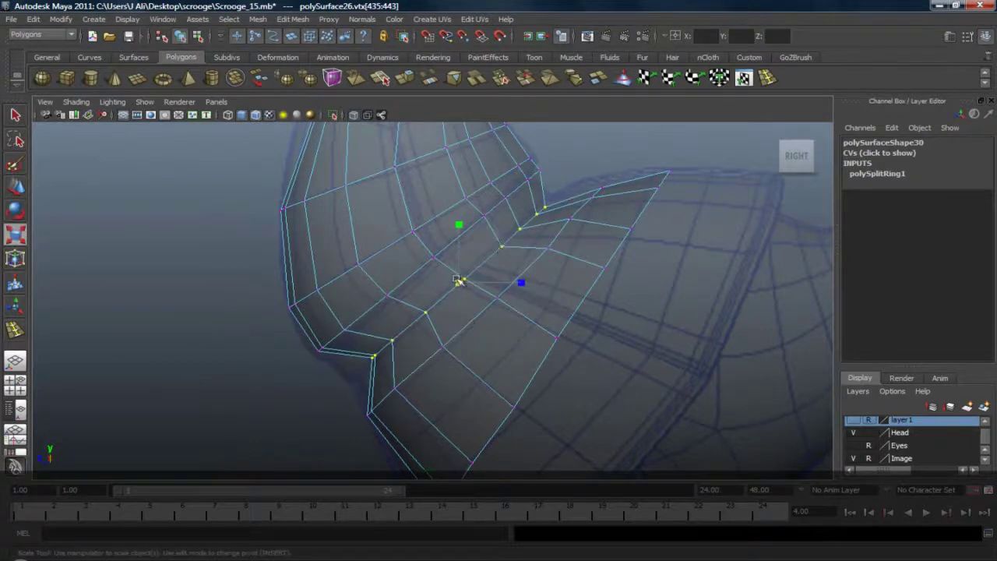
left_click_drag(523, 282, 539, 279)
Step: Fine-tune the second row's rotation and front-to-back width to fit between its neighbouring rows
key("e")
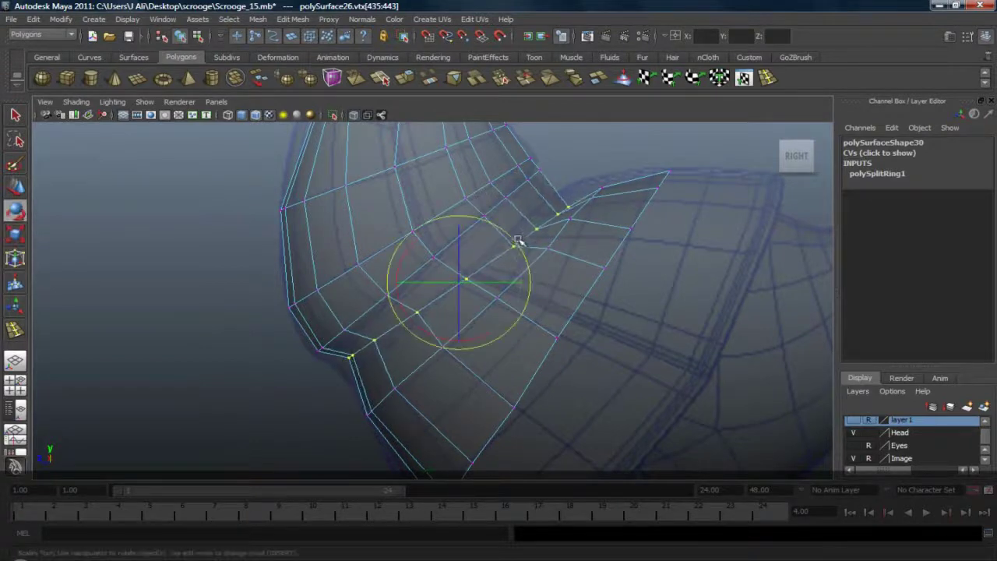
left_click_drag(513, 236, 505, 228)
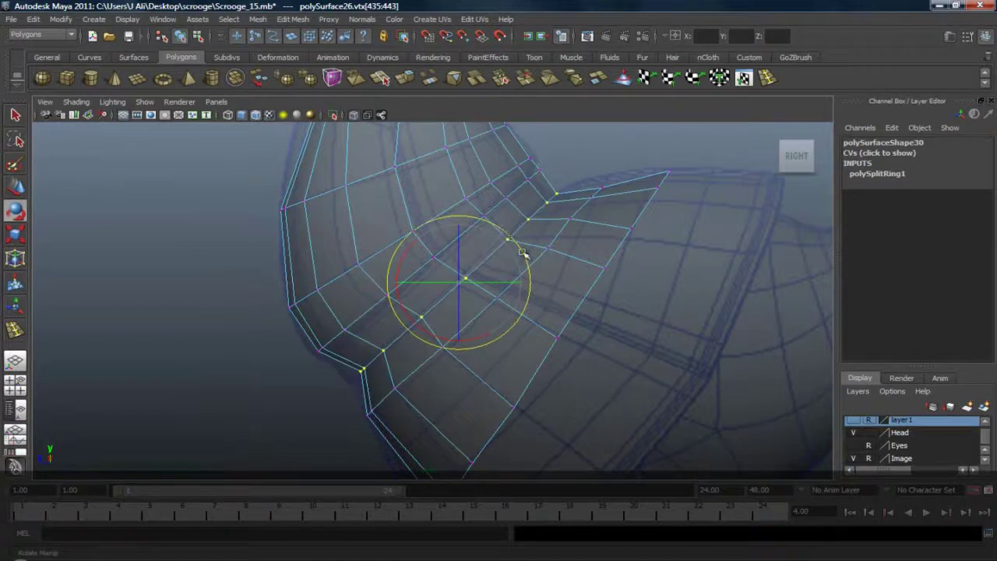
key("r")
left_click_drag(524, 281, 530, 279)
key("e")
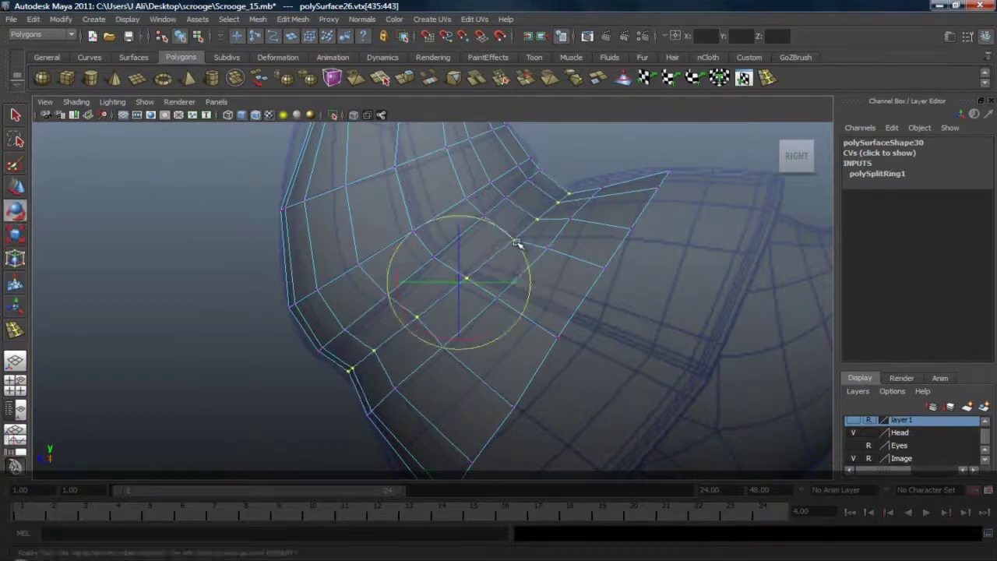
left_click_drag(518, 243, 512, 237)
key("w")
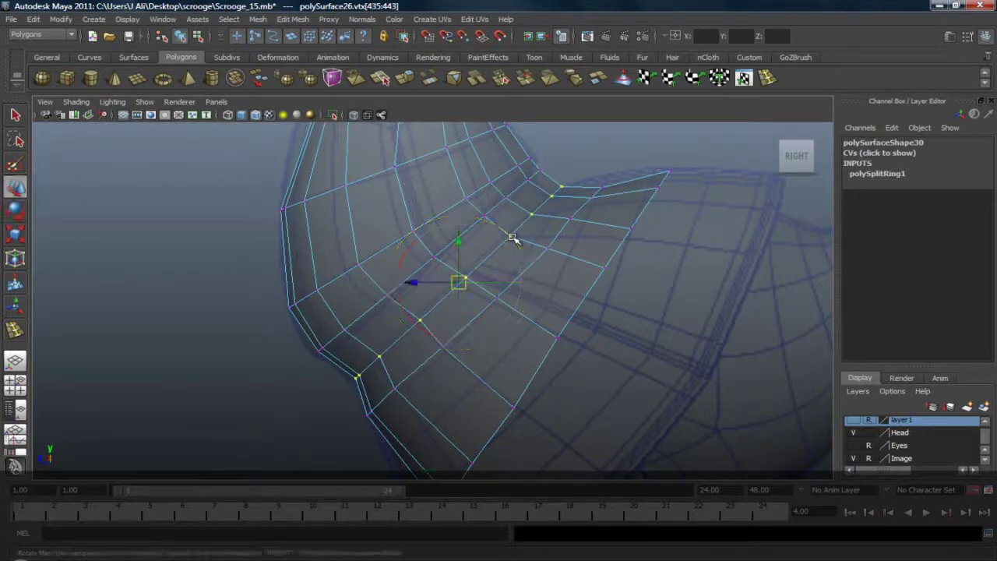
middle_click_drag(414, 357, 410, 345, "alt")
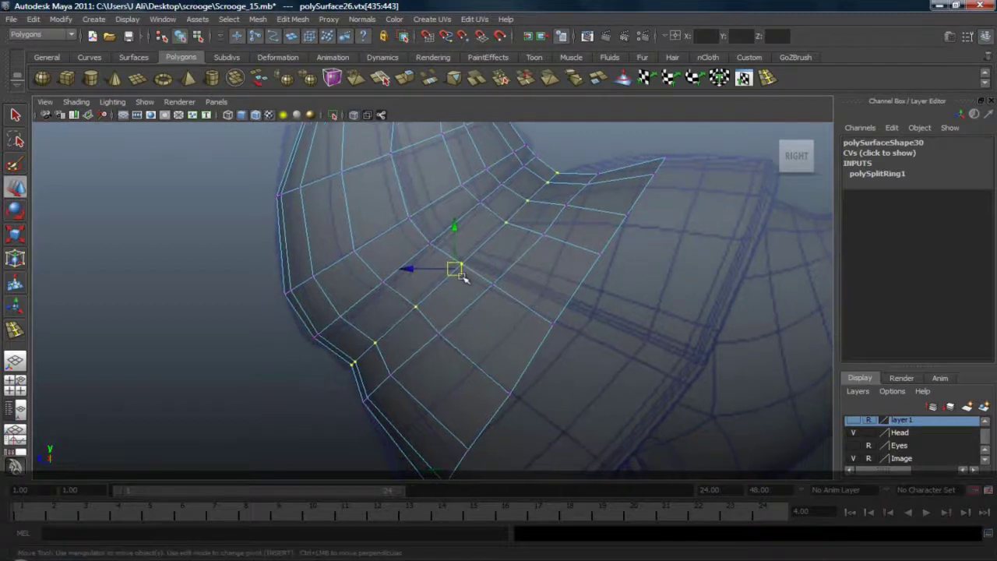
key("r")
left_click_drag(515, 268, 519, 268)
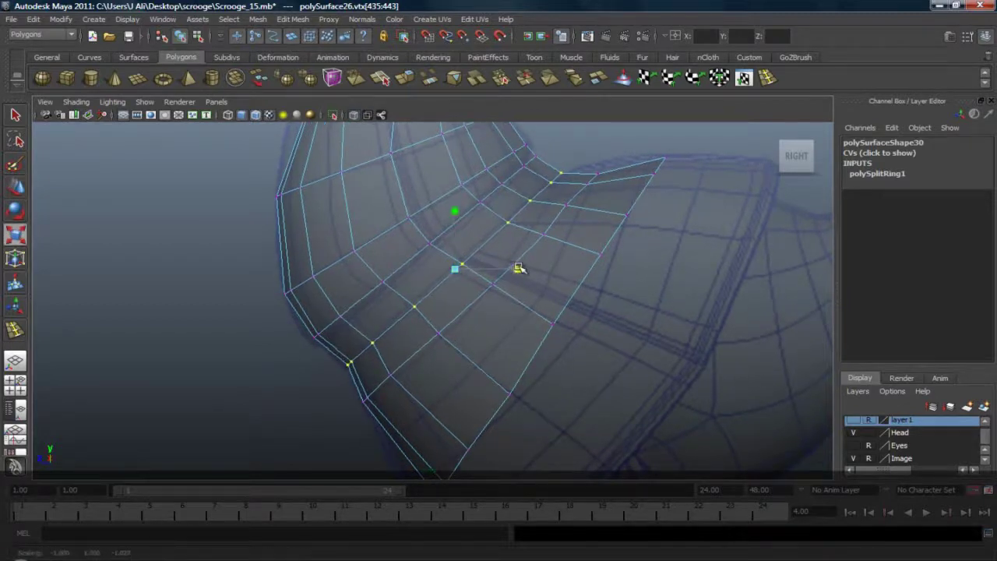
key("w")
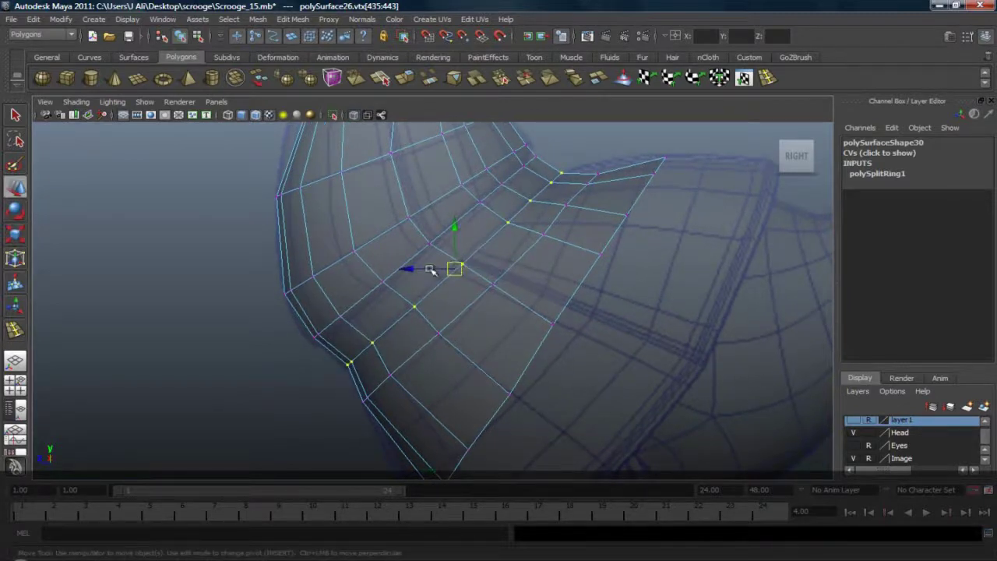
Step: Nudge the second row's vertex nearest the coat's front edge slightly forward, and select the vertices at the lower hem tip
left_click(371, 343)
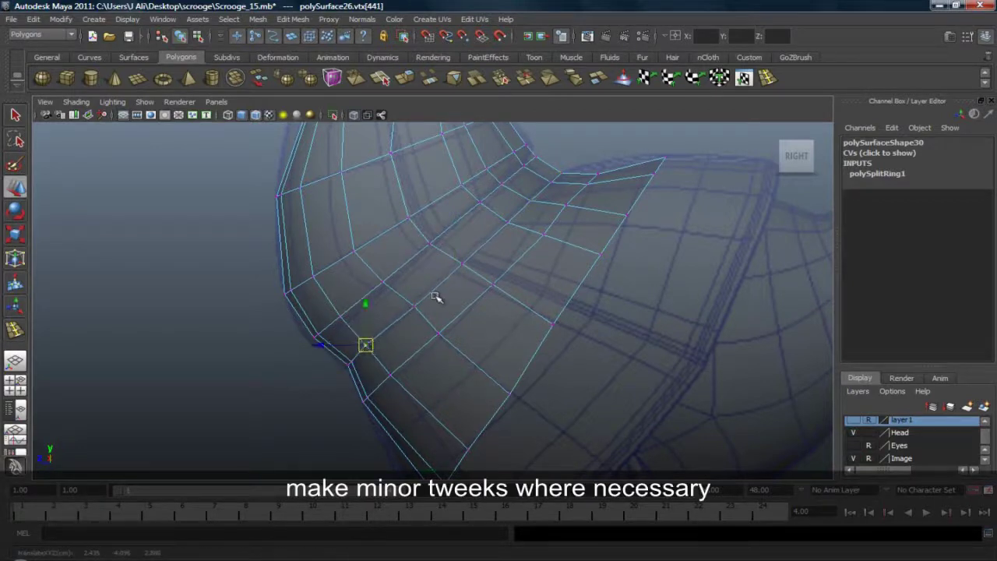
middle_click_drag(406, 371, 398, 290, "alt")
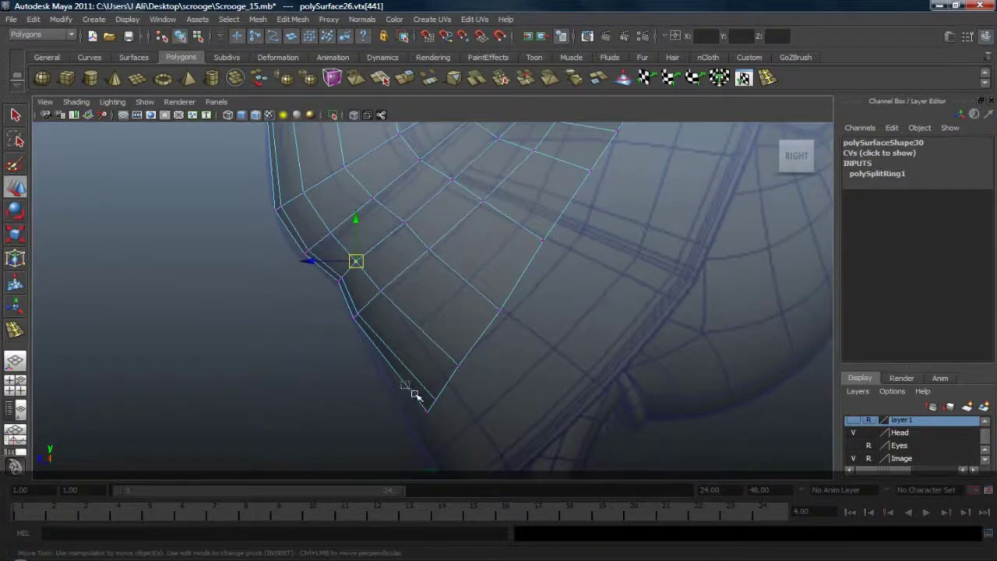
left_click_drag(414, 394, 443, 427)
middle_click_drag(480, 261, 506, 340, "alt")
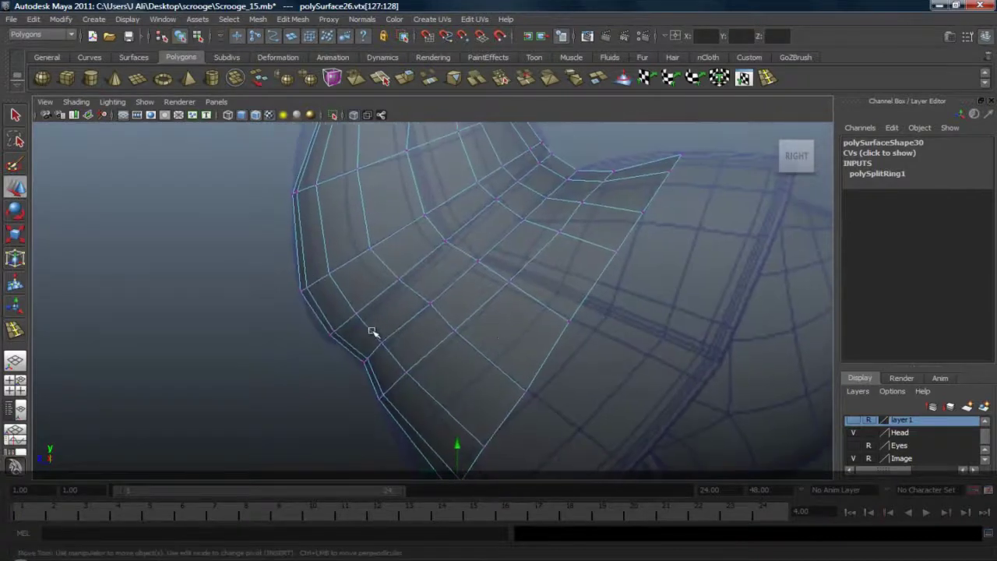
Step: Change the Move tool's axis orientation and slide the second row's vertex near the coat's front edge along the surface
left_click_drag(346, 340, 389, 368)
key("w")
left_click_drag(385, 316, 432, 306)
left_click_drag(354, 317, 390, 353)
key("ctrl+z")
left_click_drag(370, 300, 374, 304)
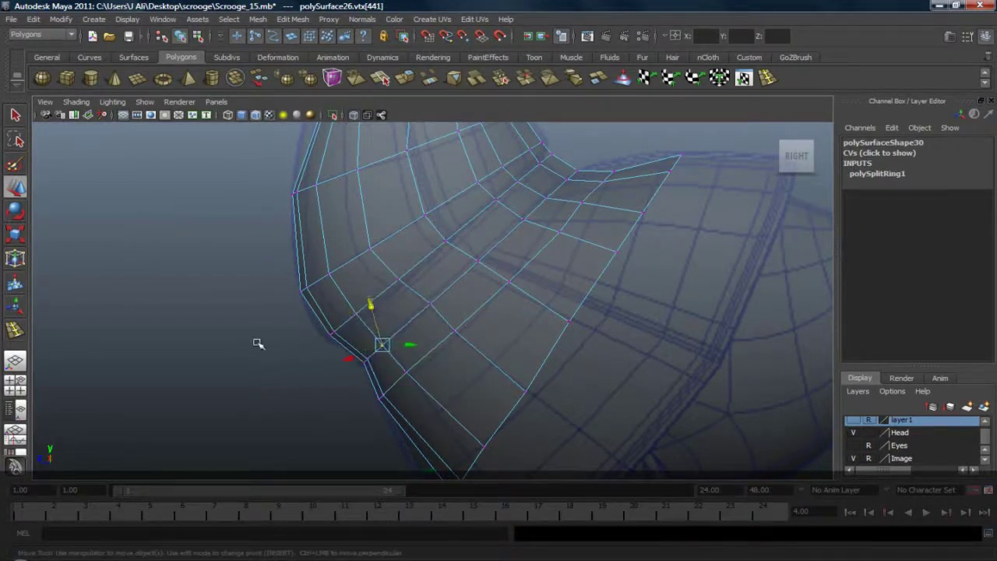
Step: Select the whole loop of faces between the two straightened rows and show it in the front view
left_click(259, 344)
right_click_drag(348, 332, 357, 342)
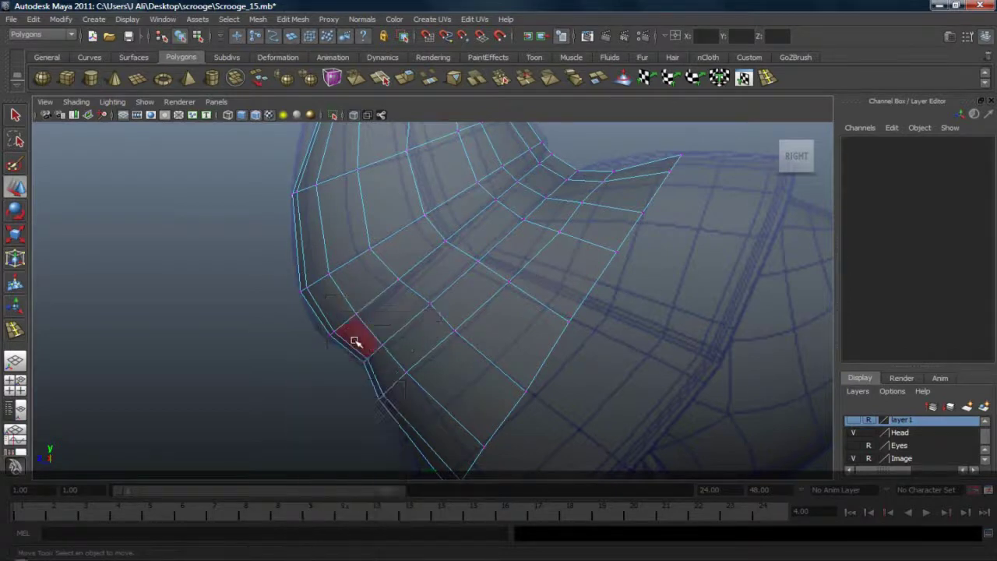
left_click(429, 274)
double_click(401, 303, "shift")
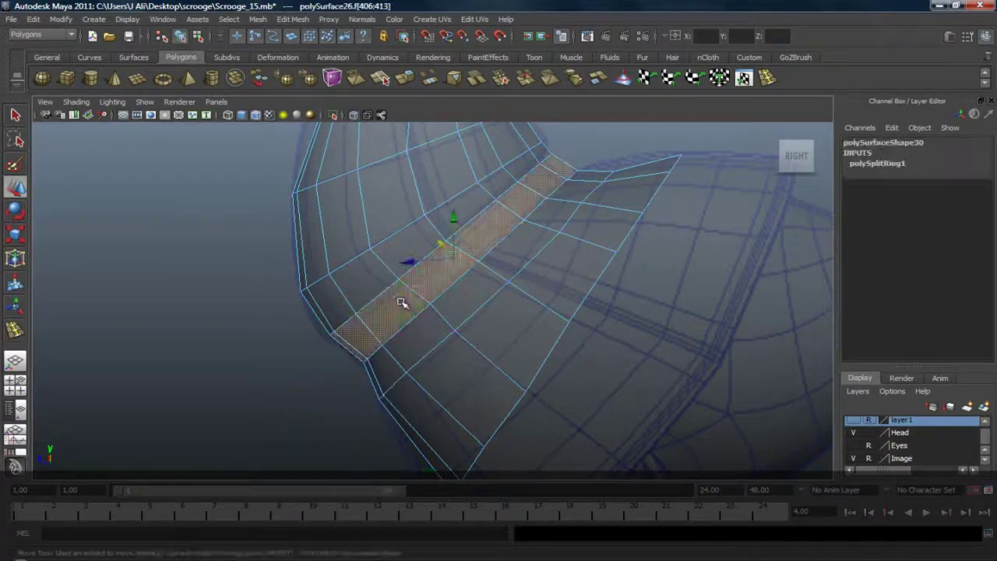
left_click(22, 363)
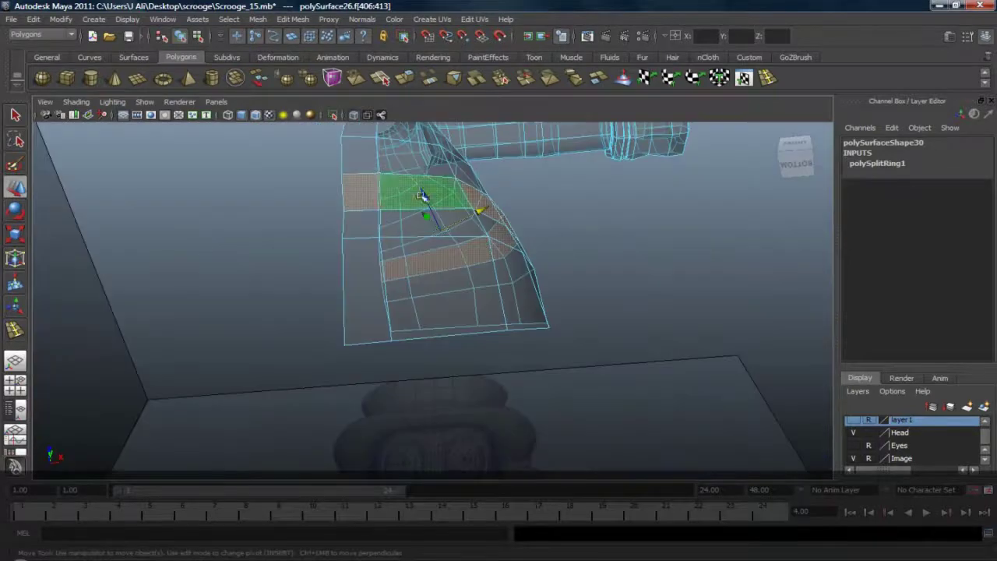
left_click_drag(436, 233, 420, 262, "alt")
key("space")
left_click_drag(407, 221, 414, 250)
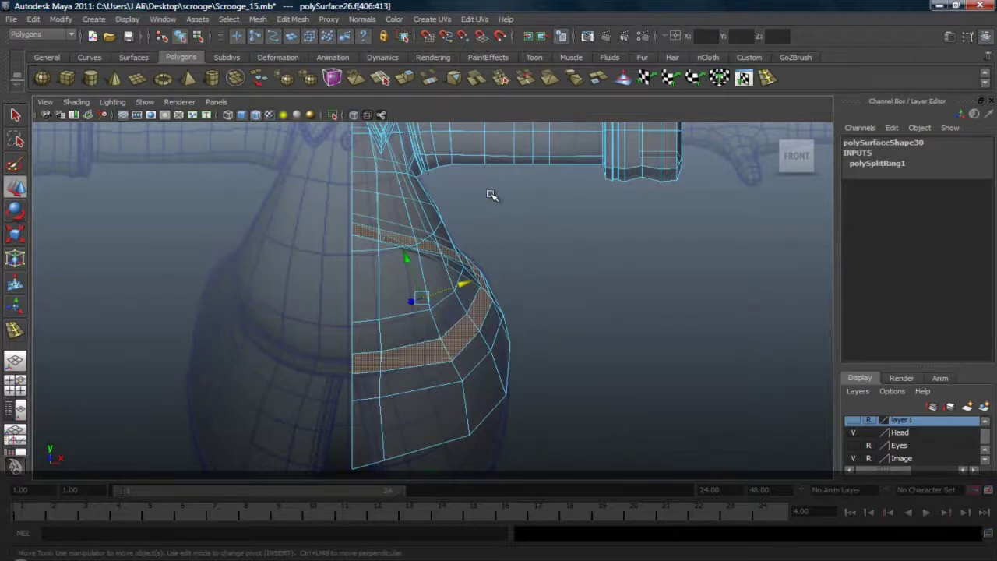
Step: Select the two lowest vertices of the coat's third vertical row and move them toward the centerline in the front view
right_click_drag(553, 302, 504, 314)
middle_click_drag(504, 315, 491, 240, "alt")
left_click_drag(441, 297, 471, 388)
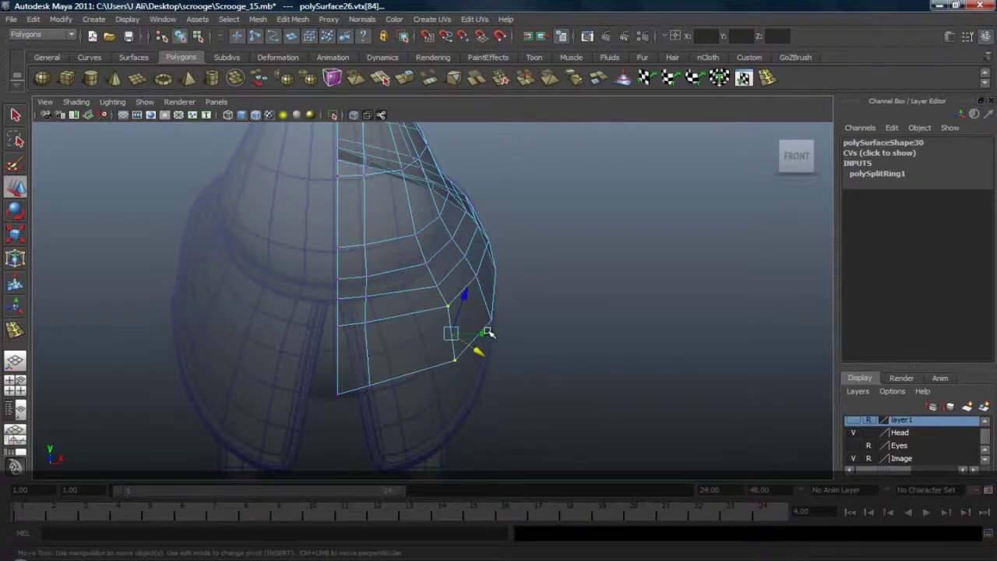
left_click_drag(487, 333, 457, 305)
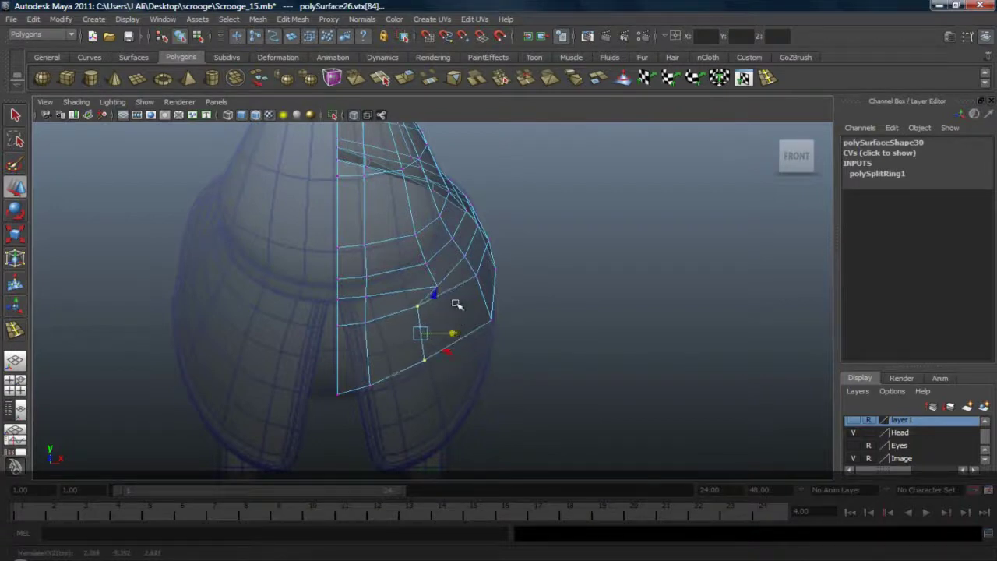
Step: Move the vertices just above in the same vertical row toward the centerline to continue its curve
middle_click_drag(455, 293, 464, 323, "alt")
left_click(445, 319)
left_click(483, 296)
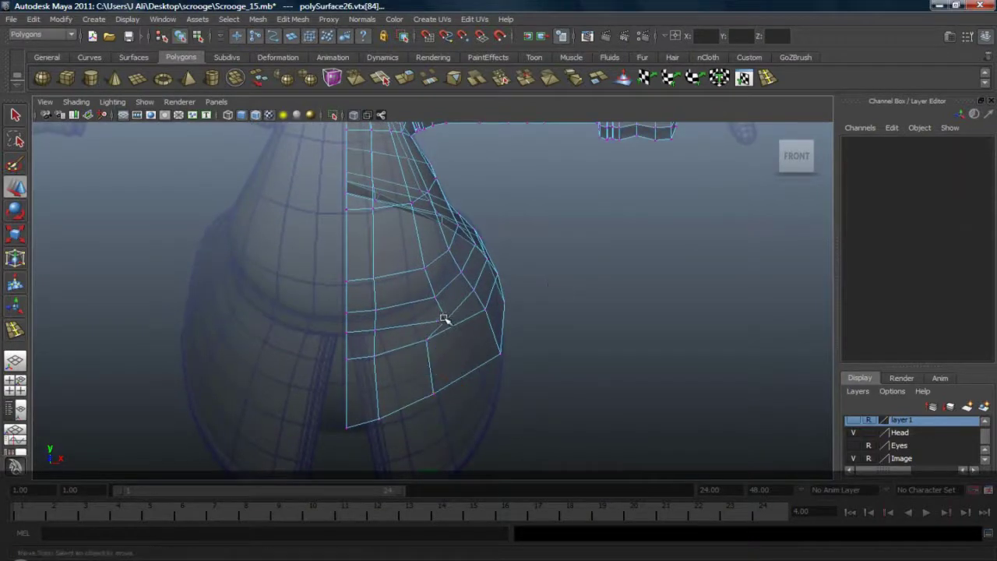
left_click(447, 319)
key("w")
left_click_drag(469, 299, 416, 297)
left_click_drag(492, 320, 462, 293)
left_click(437, 296)
Step: Move the same vertical row's two higher belly vertices slightly toward the centerline to smooth the line
middle_click_drag(443, 288, 453, 328, "alt")
left_click(541, 285)
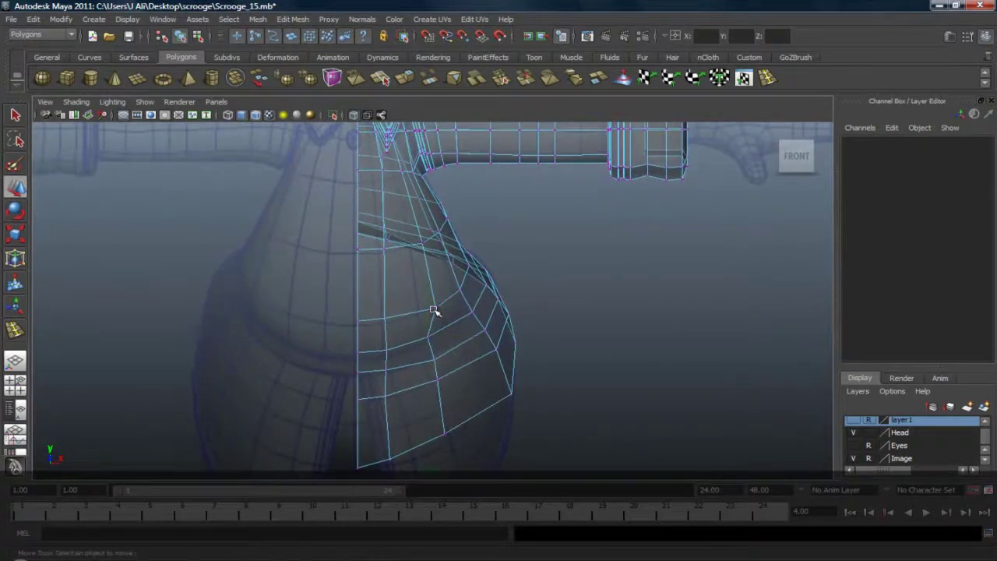
left_click(435, 309)
left_click_drag(478, 307, 466, 305)
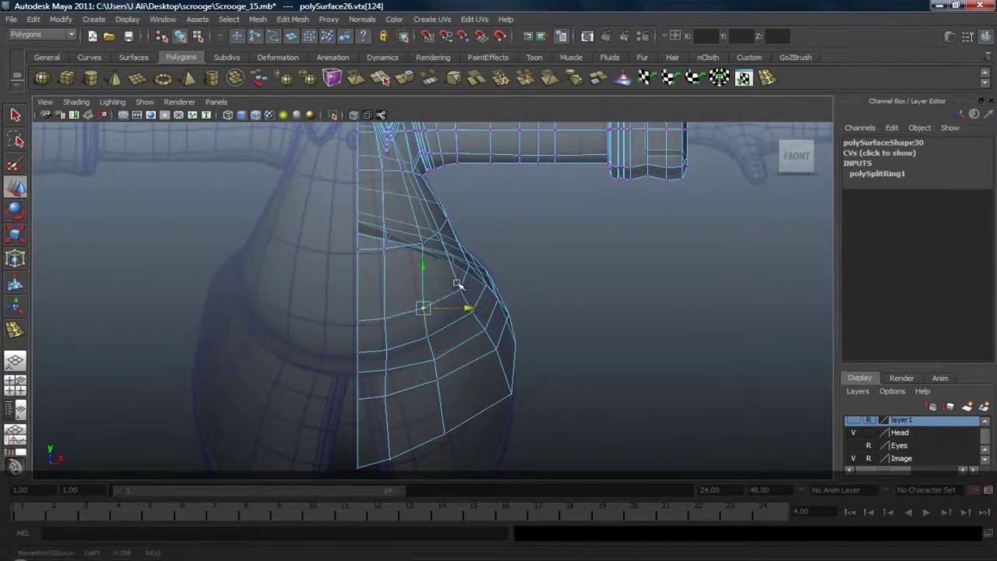
left_click(422, 243)
left_click_drag(461, 243, 455, 243)
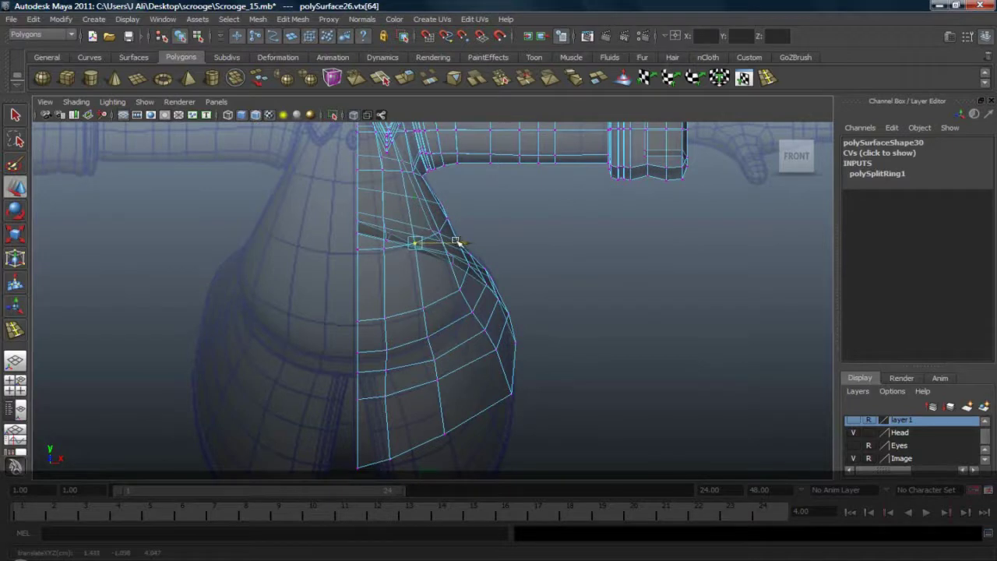
Step: Move the lower two vertices of the row beside the coat's front edge outward, following the reference coat's front split
middle_click_drag(489, 311, 435, 209, "alt")
right_click_drag(433, 212, 445, 223, "alt")
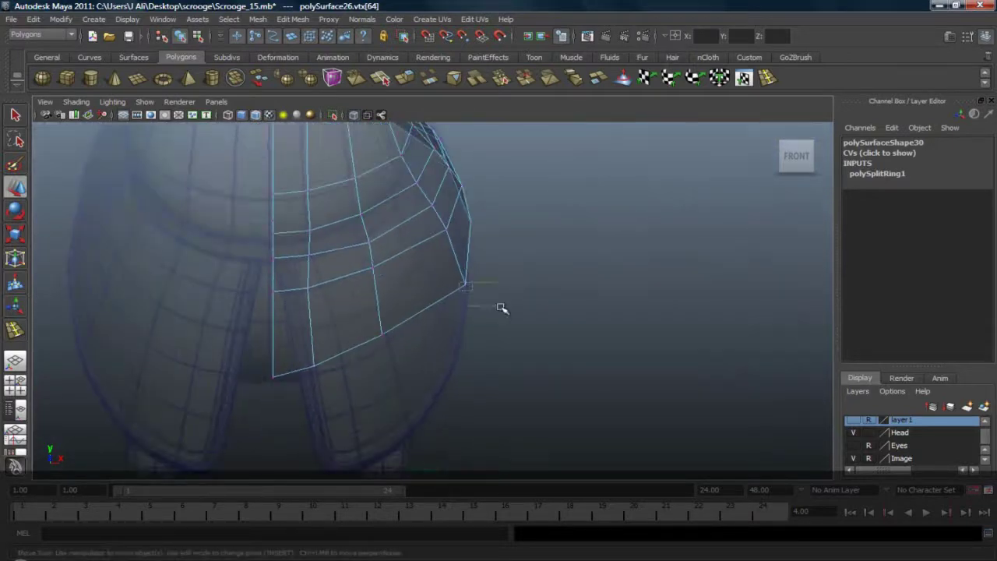
left_click_drag(459, 282, 500, 306)
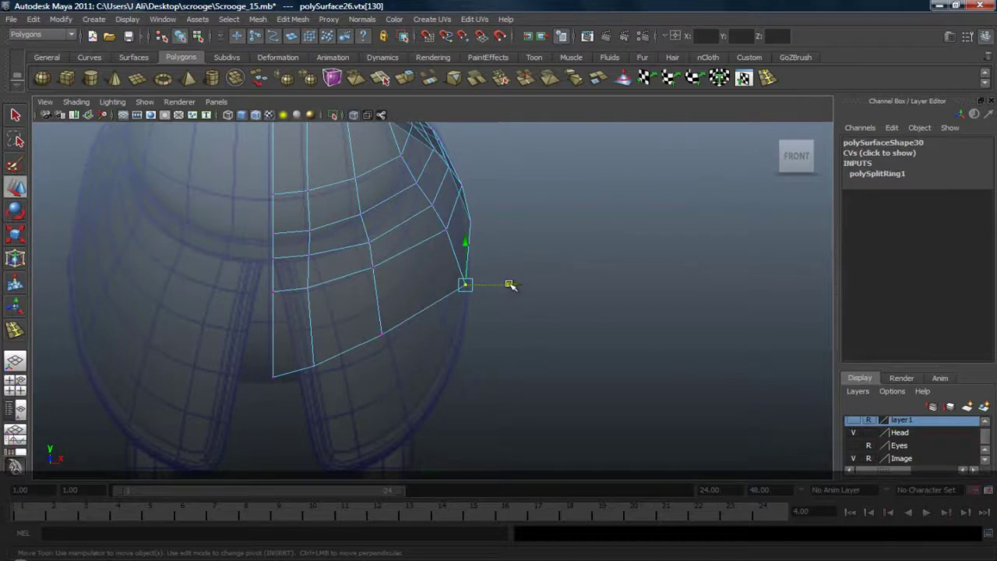
left_click_drag(302, 279, 373, 286)
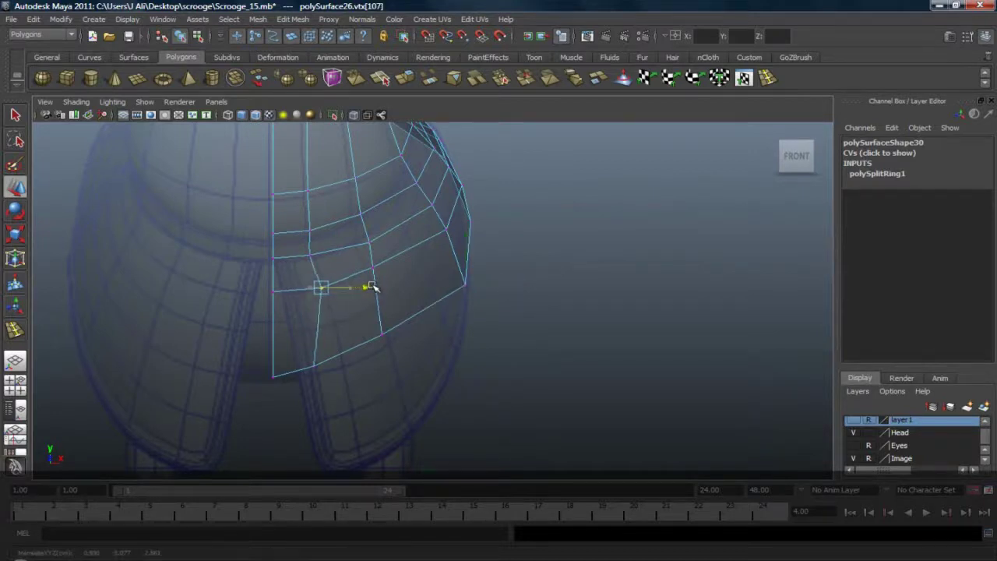
left_click(316, 367)
left_click_drag(360, 366, 398, 366)
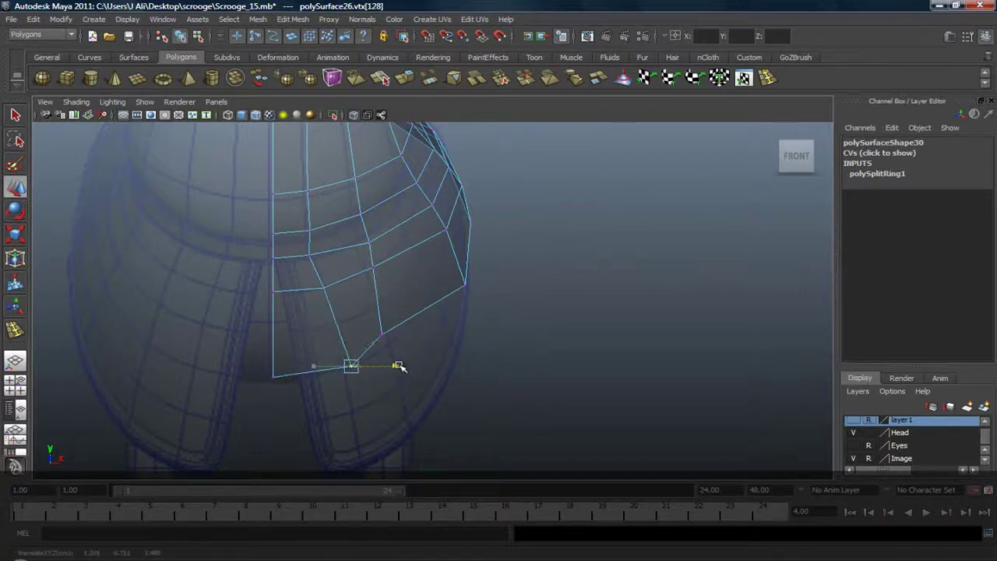
Step: Move the two lowest front-edge vertices outward to open the coat along the reference's front split
left_click(276, 287)
left_click_drag(315, 290, 325, 291)
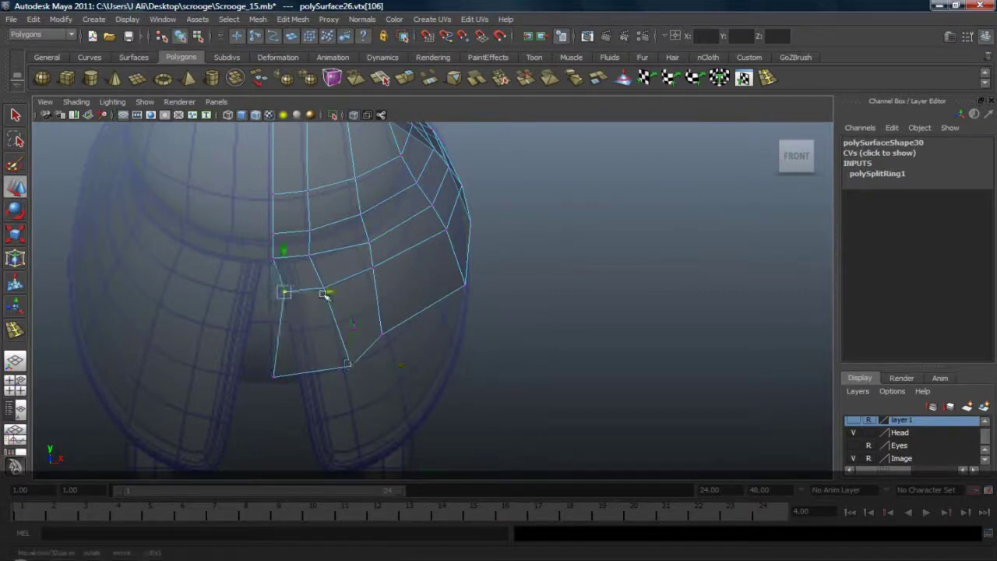
left_click(273, 377)
left_click_drag(318, 374, 350, 374)
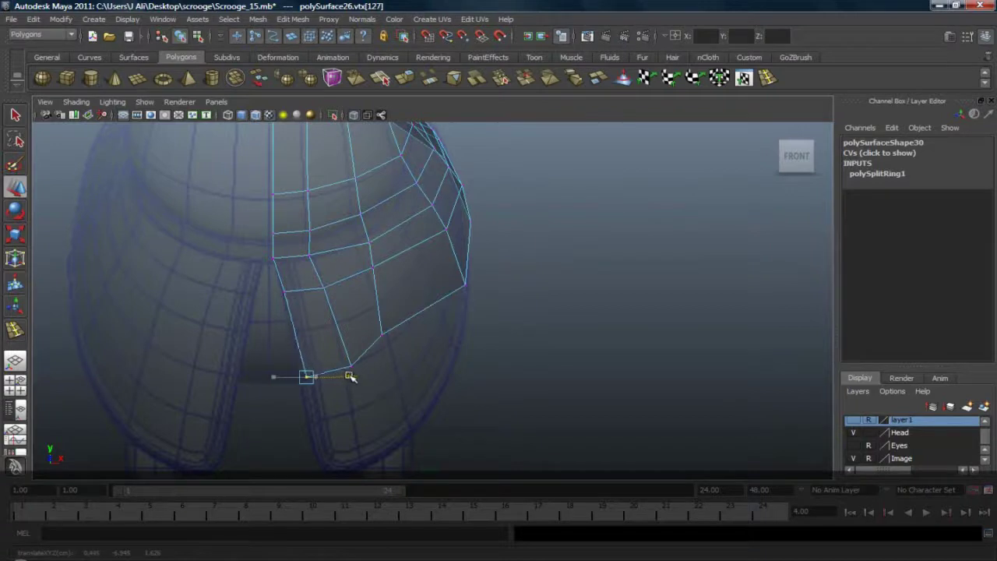
Step: Reposition the third-row hem vertex and the outer hem vertex to round the lower hem in the front view
left_click(382, 333)
left_click_drag(382, 333, 390, 341)
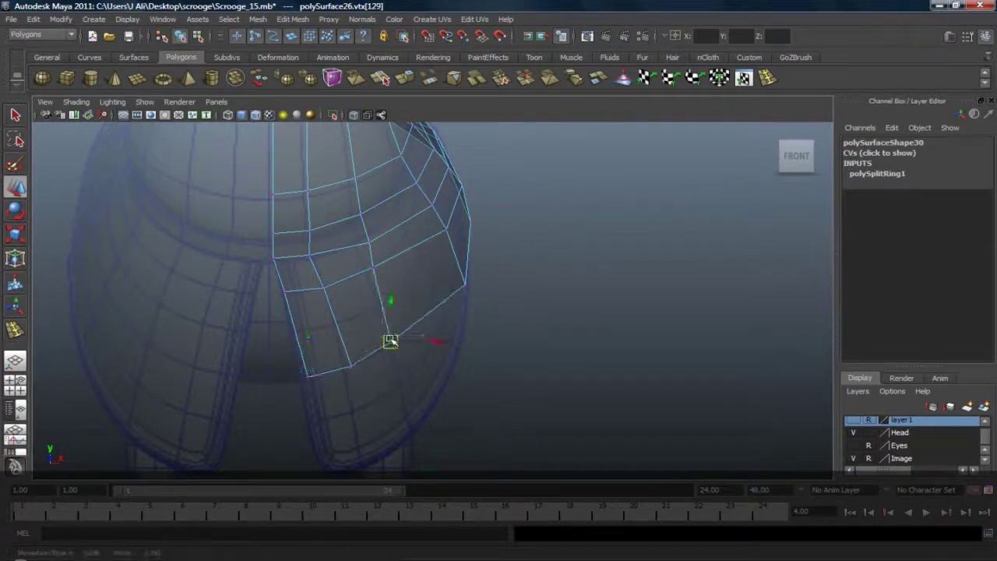
middle_click_drag(444, 267, 451, 320, "alt")
left_click_drag(461, 322, 450, 352)
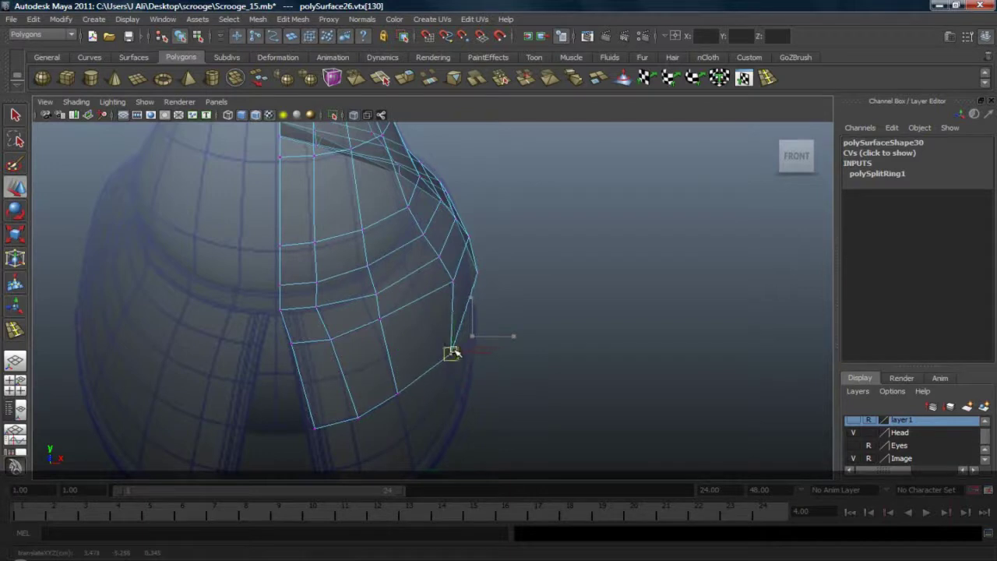
Step: Move the two vertices above the outer hem corner inward and slightly down to even out their vertical row
left_click(454, 282)
left_click_drag(460, 286, 441, 291)
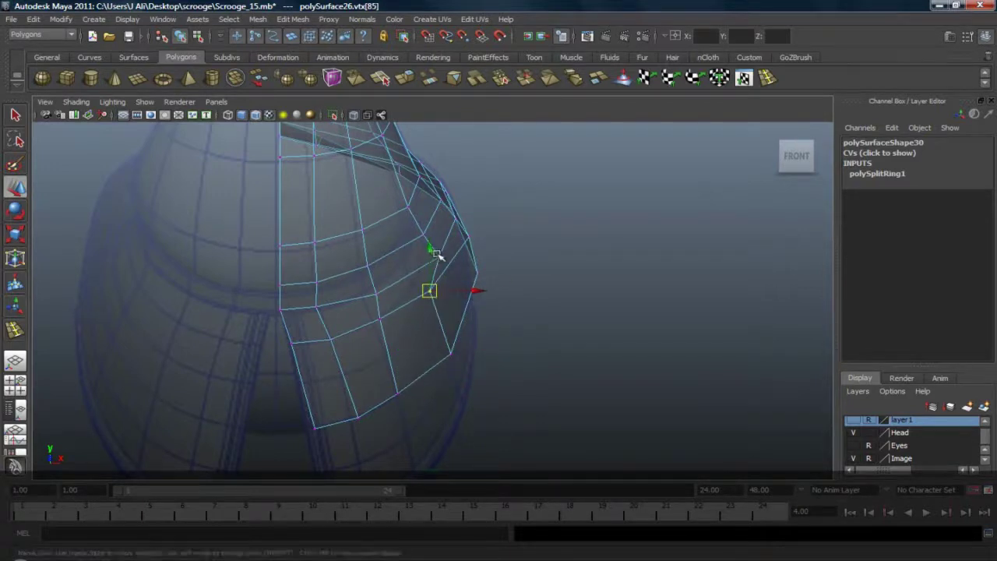
left_click(440, 257)
left_click_drag(441, 257, 425, 264)
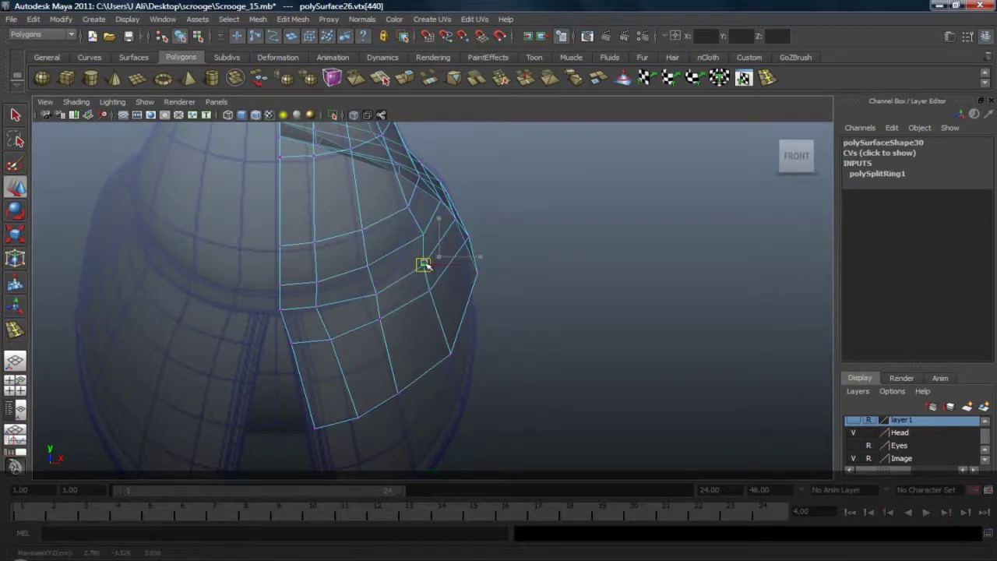
Step: Nudge the vertex beside the top of the front split outward and the outer row's next vertex up slightly inward
left_click(320, 305)
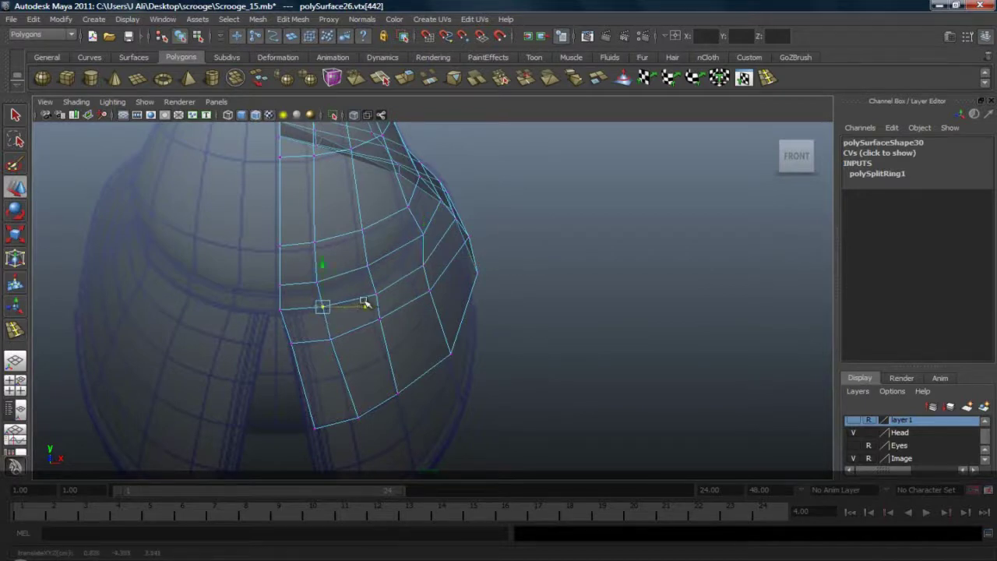
left_click(422, 235)
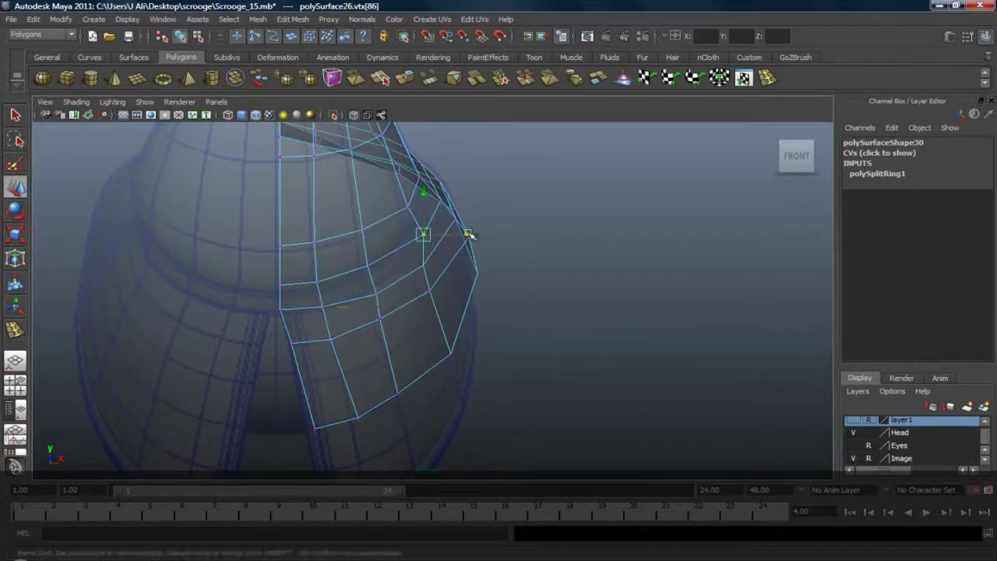
left_click_drag(469, 236, 463, 235)
Step: Select the vertices along the coat's outer side and nudge them slightly inward
left_click_drag(435, 171, 519, 279)
mouse_move(507, 228)
left_mouse_down()
mouse_move(482, 227)
mouse_move(504, 230)
left_mouse_up()
key("ctrl+z")
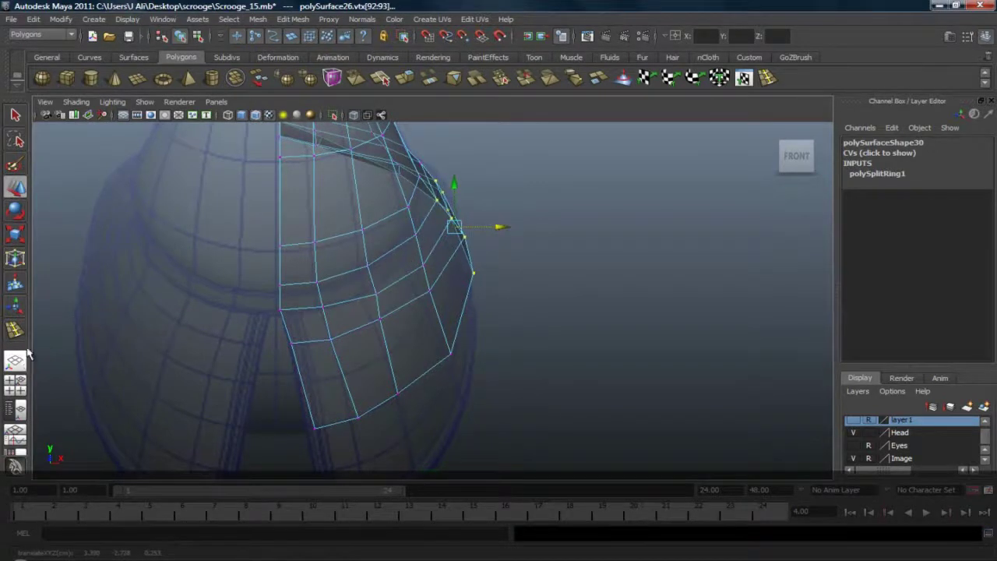
Step: Switch to the side view and move the displaced vertex near the front split backward in line with its row
left_click(15, 361)
left_click(76, 102)
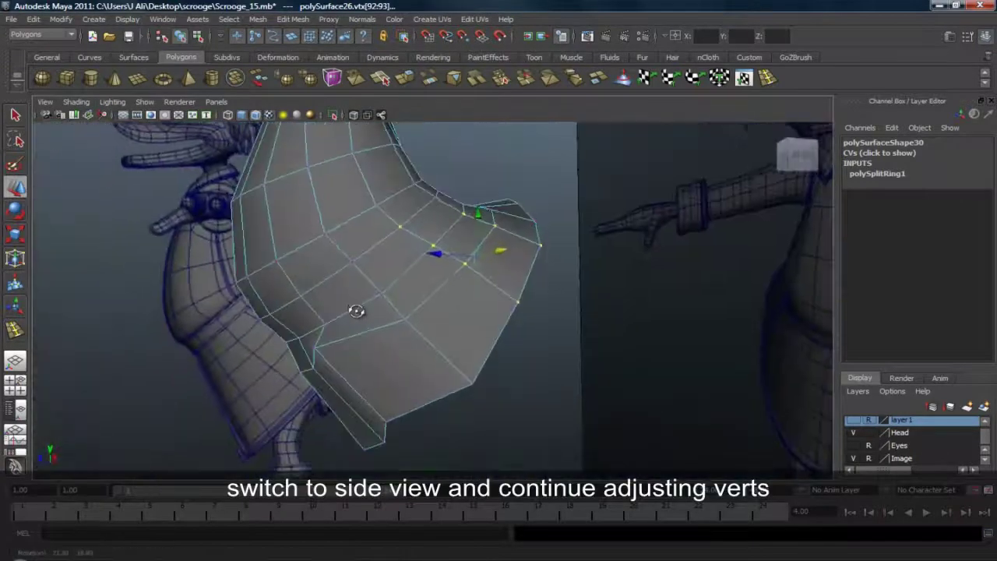
key("space")
left_click_drag(347, 304, 405, 301)
middle_click_drag(441, 356, 410, 297, "alt")
left_click(337, 316)
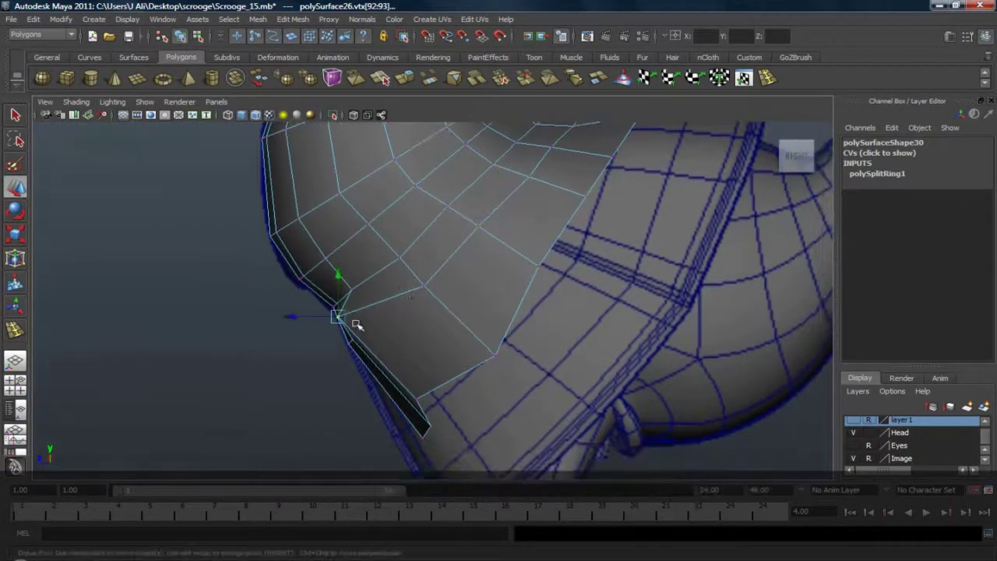
left_click_drag(338, 316, 379, 318)
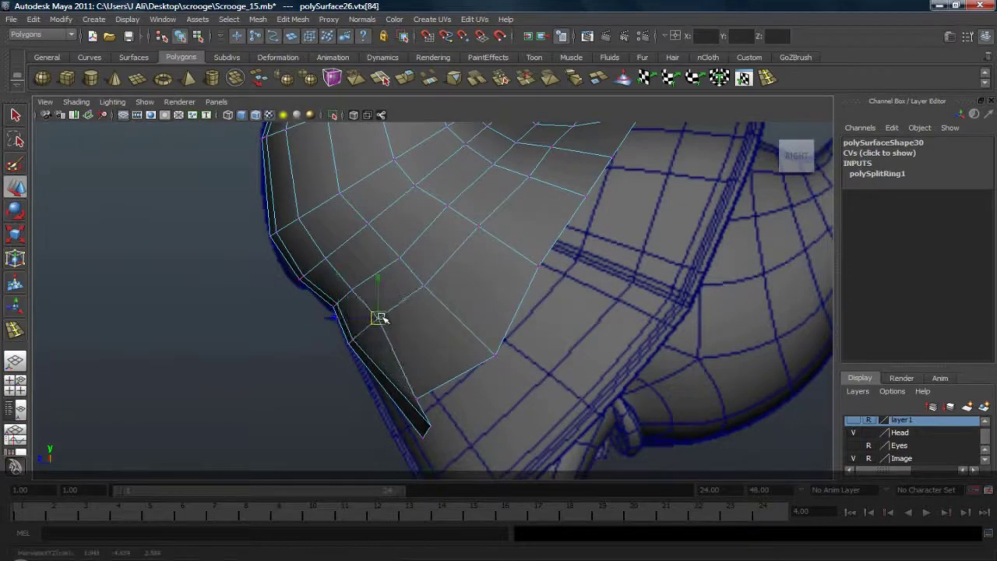
Step: Align two hem vertices with the reference coat's seam in the side view and nudge the vertex above the hem into its row
left_click(418, 398)
left_click_drag(417, 399, 460, 402)
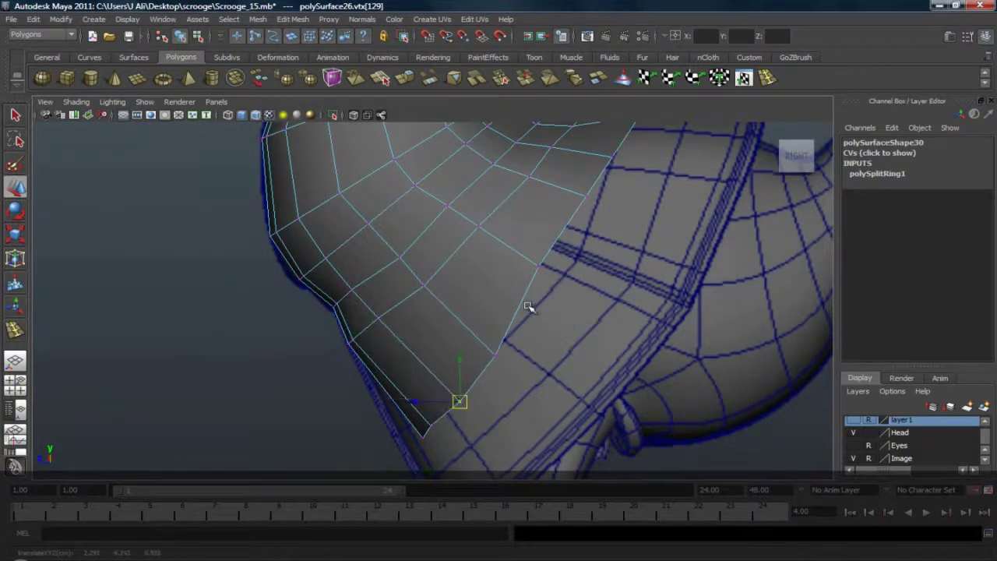
middle_click_drag(528, 307, 489, 398, "alt")
left_click_drag(469, 352, 513, 368)
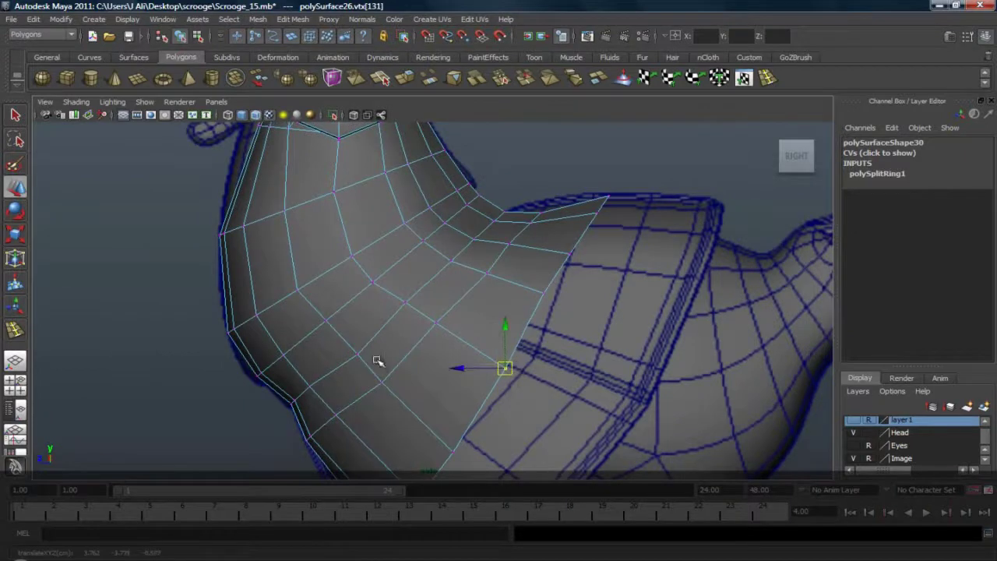
left_click_drag(341, 344, 413, 399)
left_click(386, 385)
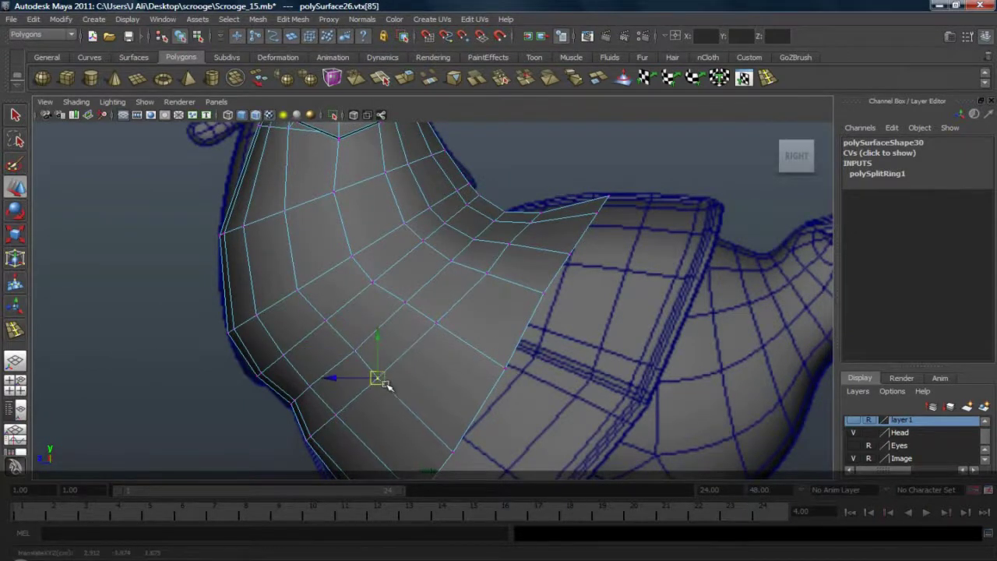
Step: Preview the coat smoothed, inspect its shape in the perspective and front views, and return to the unsmoothed display
right_click_drag(403, 285, 432, 269)
left_click(432, 270)
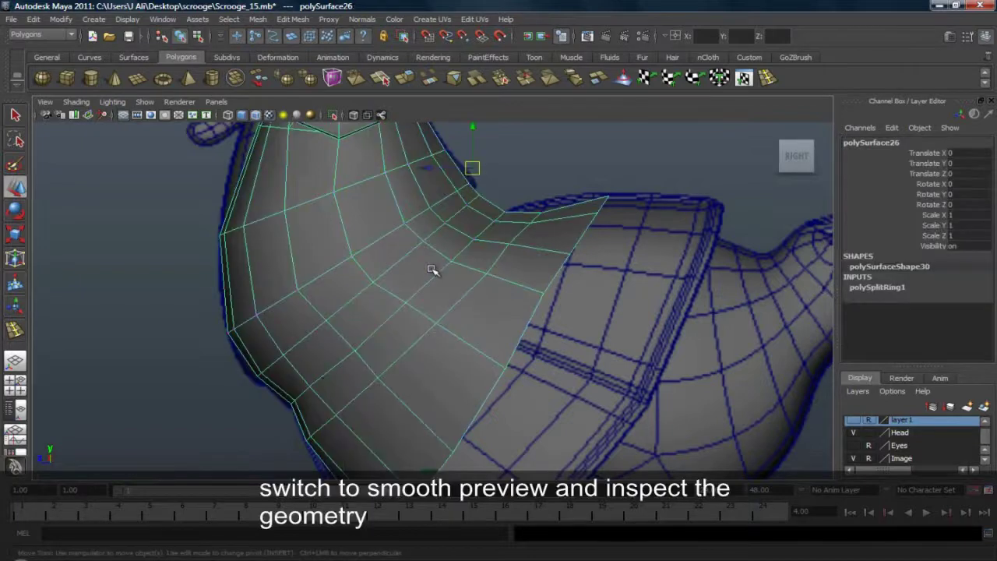
key("3")
left_click(16, 361)
left_click_drag(374, 301, 428, 289, "alt")
scroll(414, 263, "down", 8)
scroll(434, 254, "up", 8)
key("space")
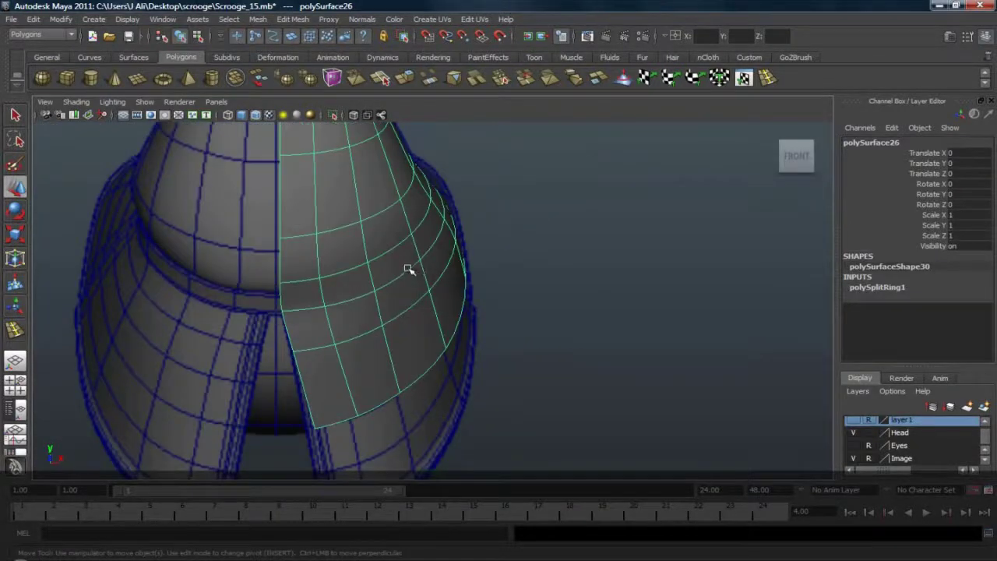
key("1")
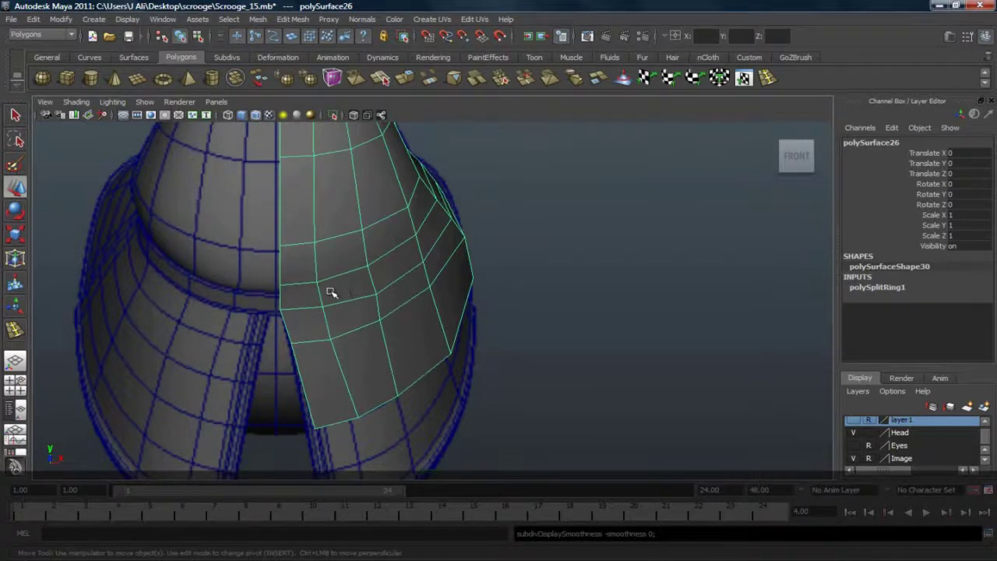
Step: Adjust the vertex at the top of the front split slightly down and outward, and lower the vertex beside it
right_click_drag(331, 293, 304, 293)
scroll(329, 293, "up", 1)
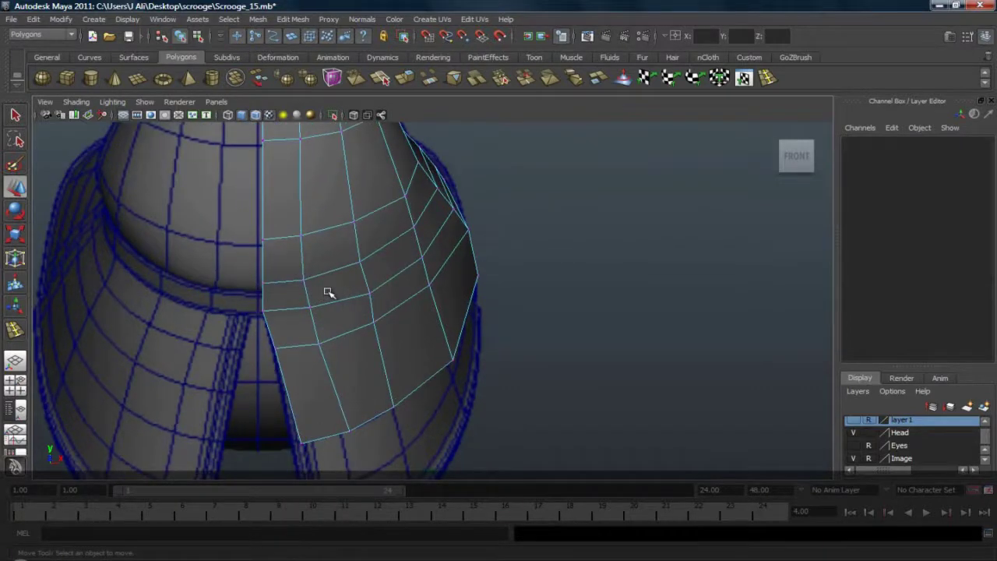
left_click(263, 312)
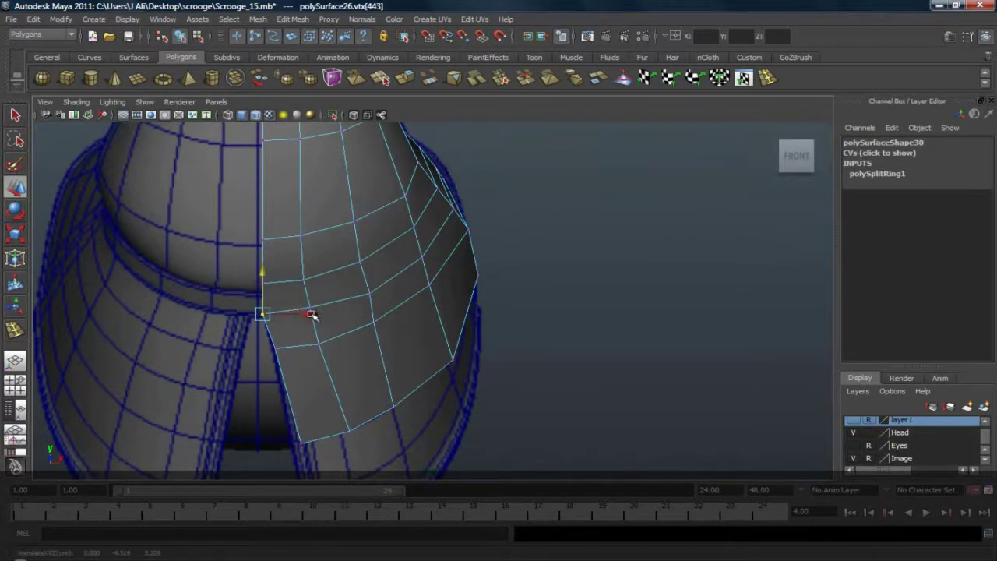
left_click_drag(311, 315, 313, 315)
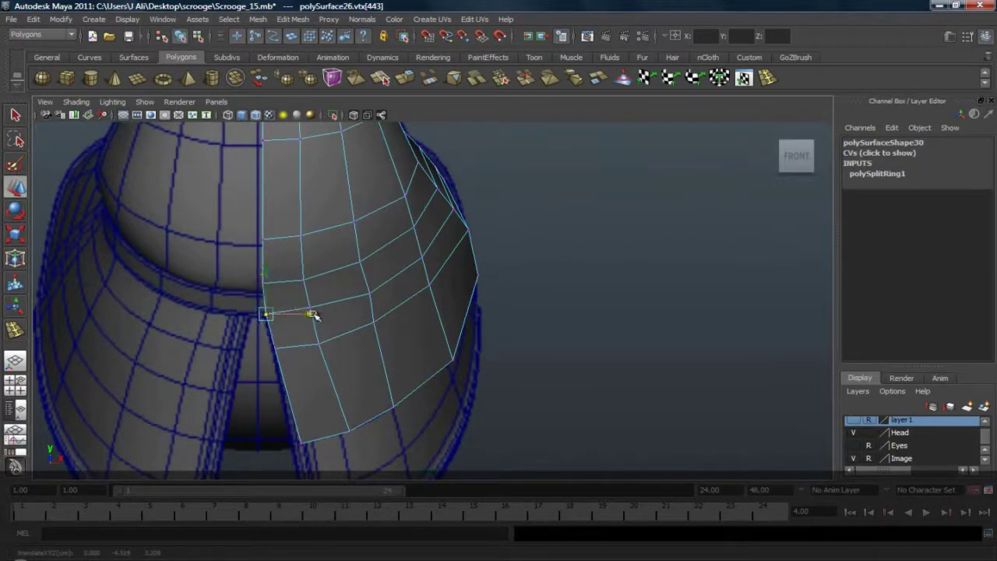
left_click(275, 349)
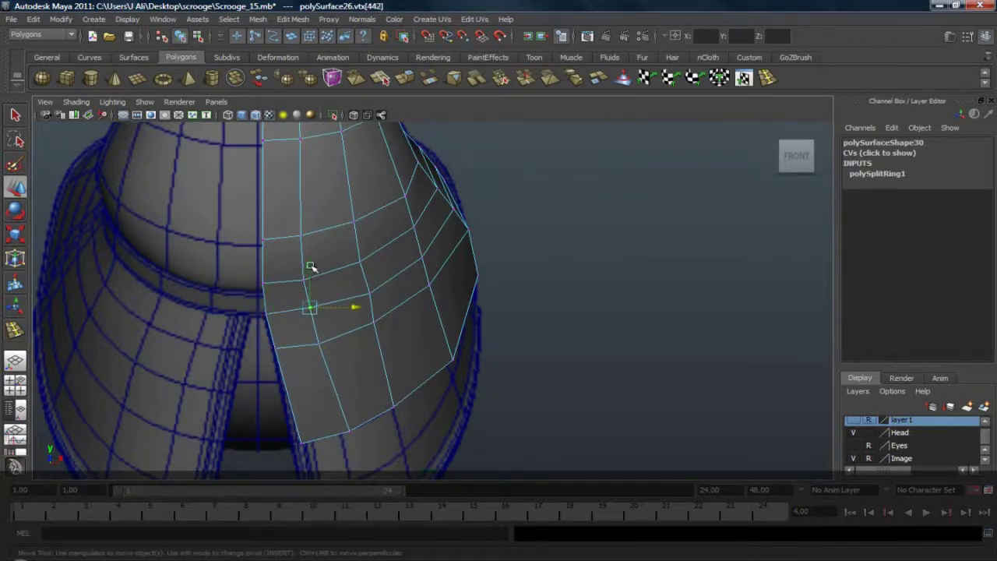
left_click_drag(310, 266, 267, 280)
left_click(267, 314)
Step: Select the full loop of faces just above the front split and show it in the side view
right_click_drag(292, 289, 295, 308)
left_click(290, 301)
double_click(341, 281, "shift")
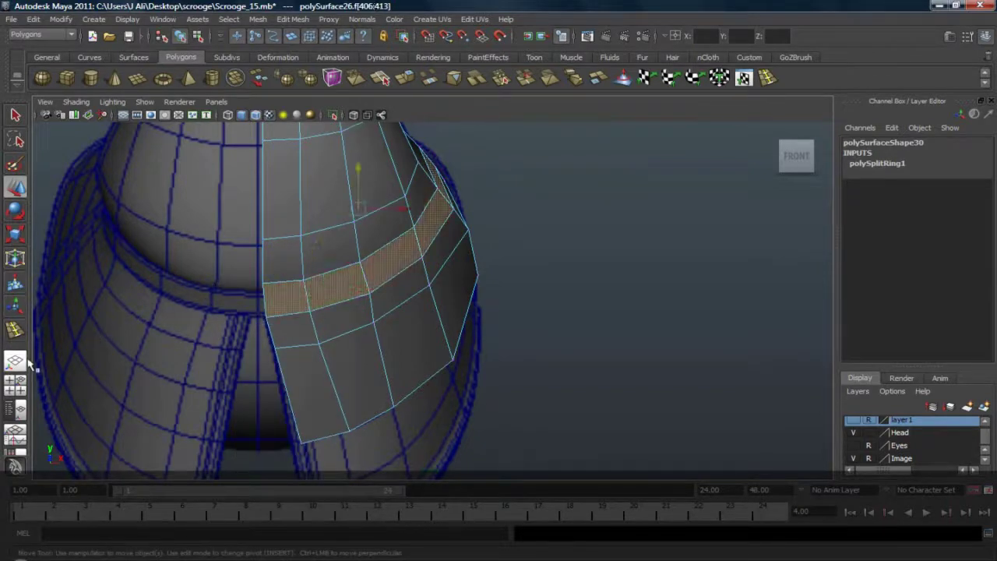
left_click(19, 361)
mouse_move(357, 282)
left_mouse_down("alt")
mouse_move(326, 302)
mouse_move(243, 306)
mouse_move(190, 334)
mouse_move(182, 374)
mouse_move(177, 294)
mouse_move(340, 274)
left_mouse_up("alt")
key("space")
left_click_drag(400, 251, 466, 244)
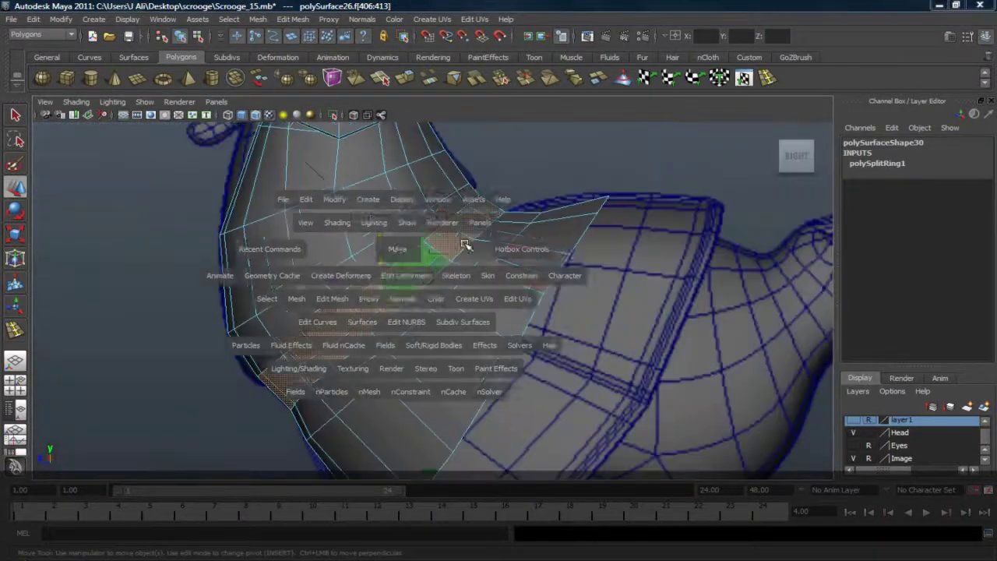
middle_click_drag(559, 245, 460, 325, "alt")
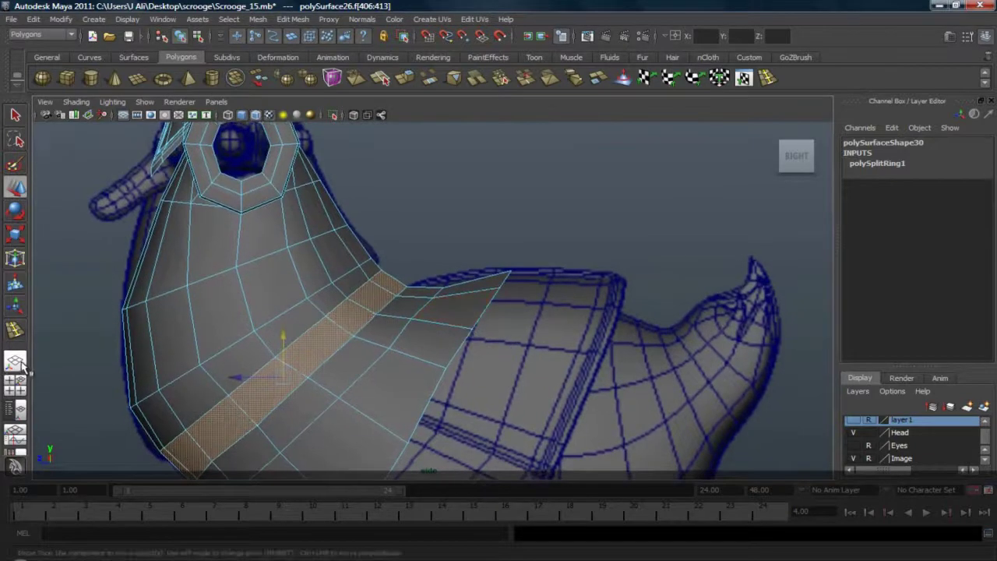
Step: Hide the Image layer and shift a column of five vertices on the coat's back toward the centre edge for more even spacing
left_click(20, 364)
left_click_drag(405, 310, 592, 311, "alt")
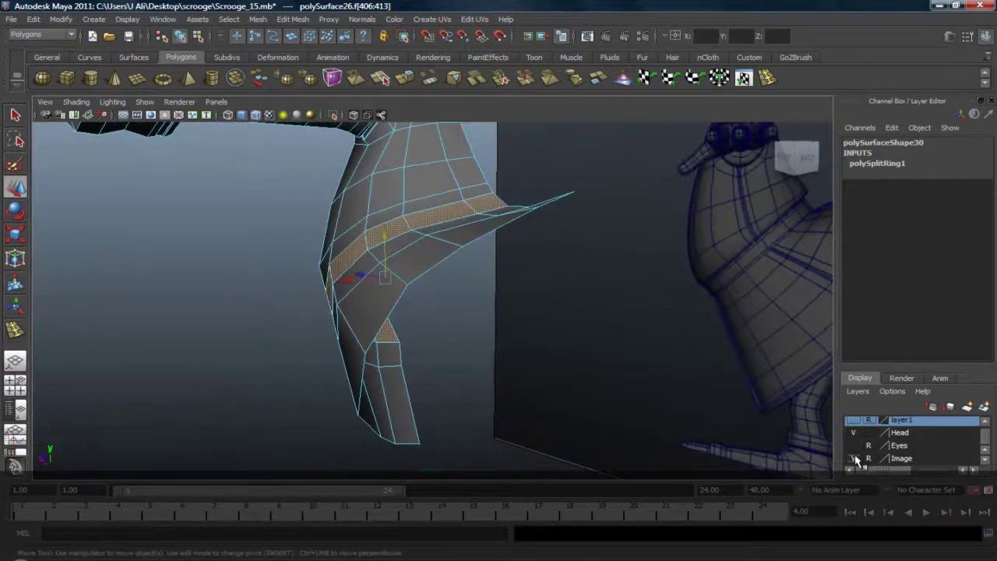
left_click(855, 459)
left_click_drag(546, 262, 404, 278, "alt")
right_click_drag(403, 277, 398, 278)
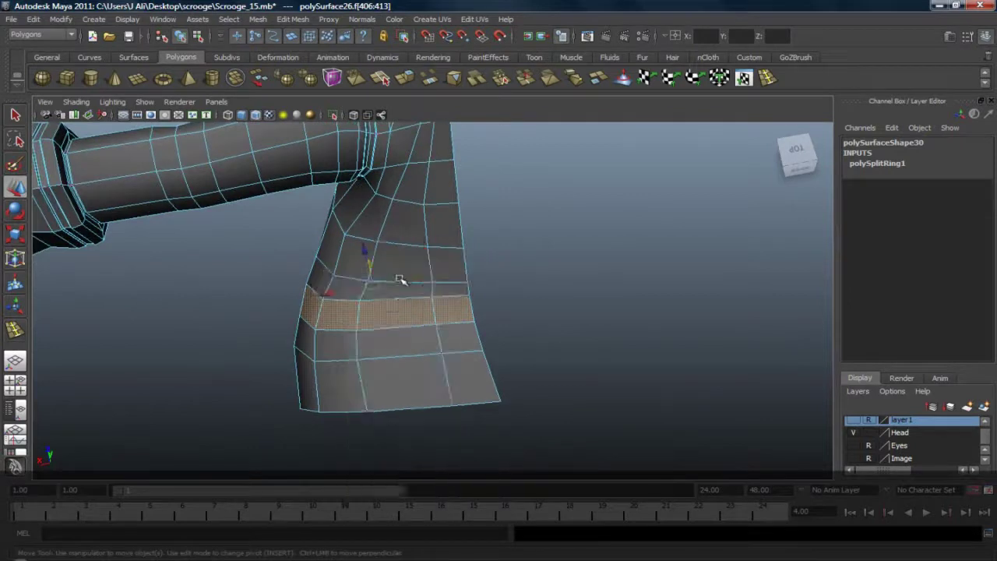
left_click(369, 281)
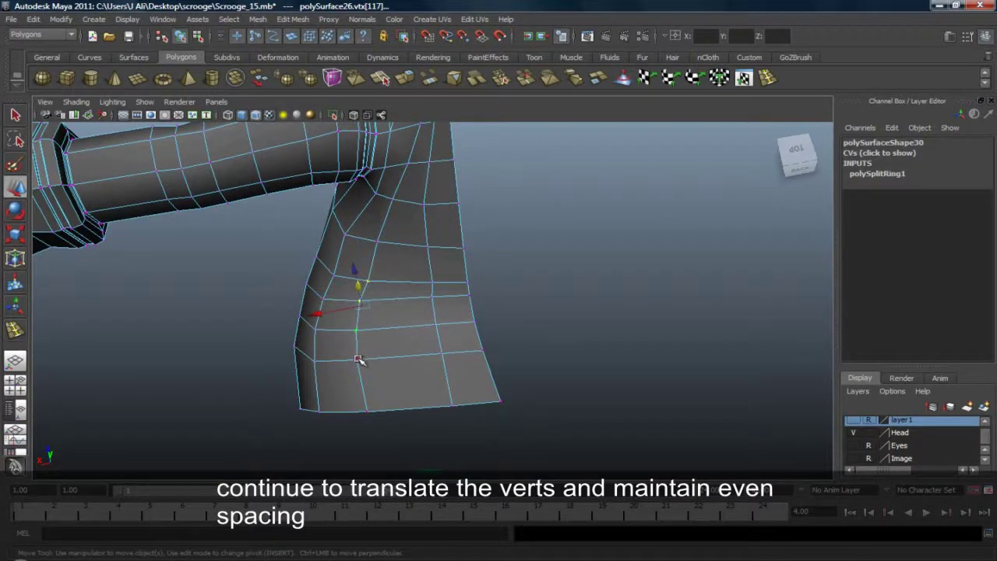
left_click(369, 413, "shift")
left_click_drag(320, 355, 343, 351)
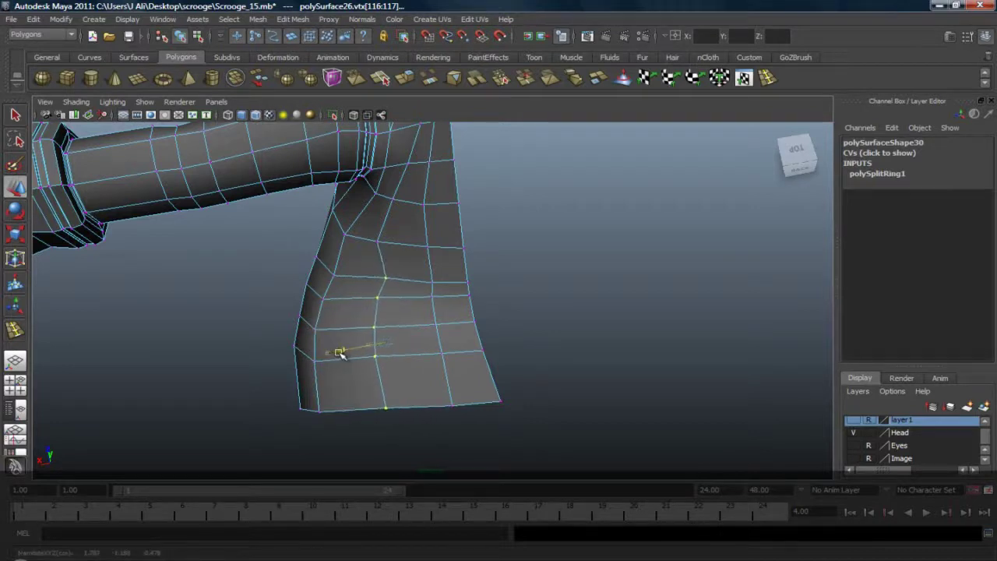
Step: Nudge the upper two vertices of that column sideways into line with the vertices below them
left_click(387, 282)
left_click(387, 279)
left_click_drag(356, 283, 359, 283)
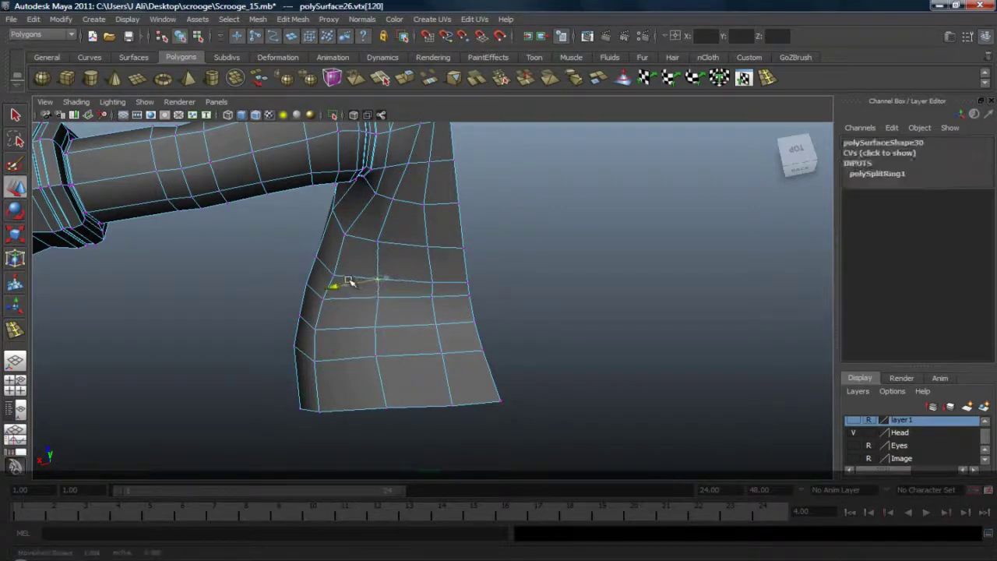
left_click(358, 299)
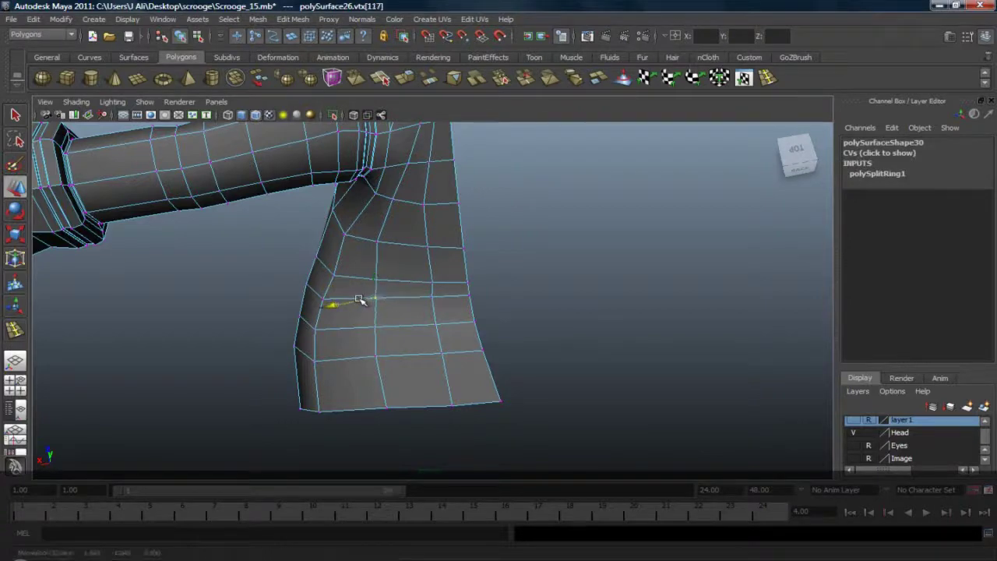
Step: Reposition the back hem vertices in the side view so the hem runs in a straight slanted line from its upper tip
left_click_drag(366, 355, 564, 251, "alt")
key("space")
left_click(473, 321)
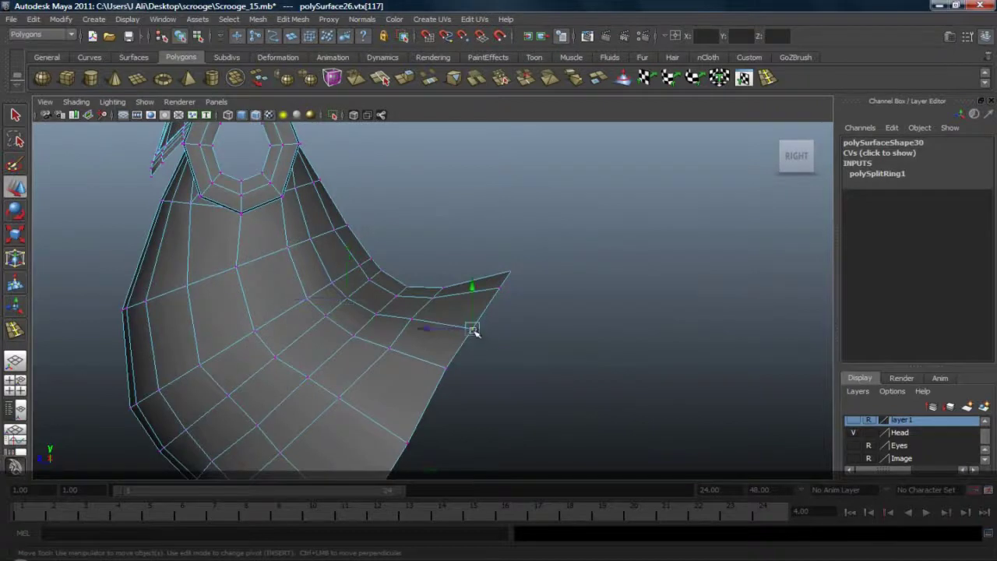
left_click_drag(481, 319, 485, 321)
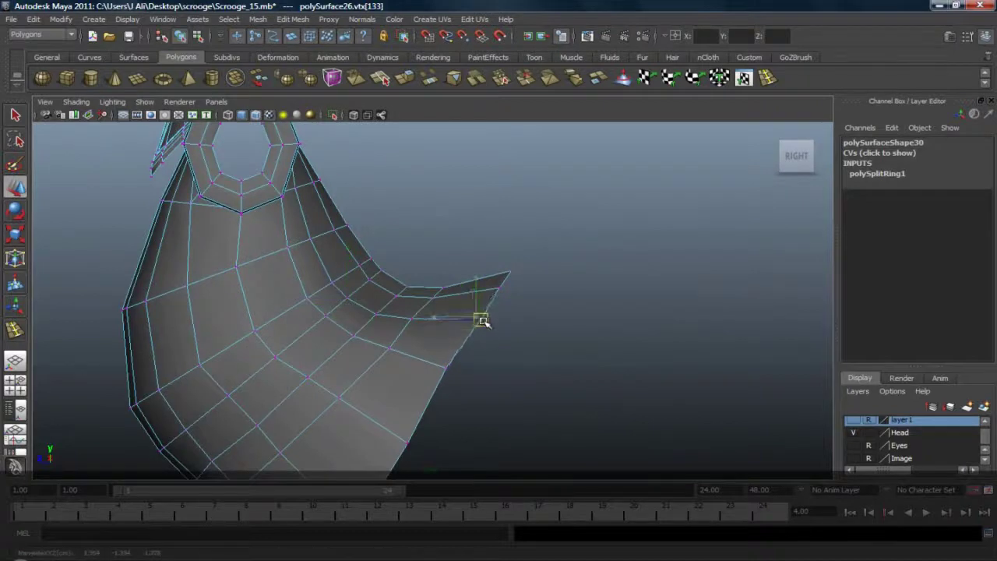
left_click(518, 313)
mouse_move(442, 356)
left_mouse_down()
mouse_move(461, 375)
mouse_move(454, 367)
left_mouse_up()
left_click(507, 277)
left_click_drag(504, 256, 507, 276)
left_click(537, 260)
middle_click_drag(440, 363, 462, 272, "alt")
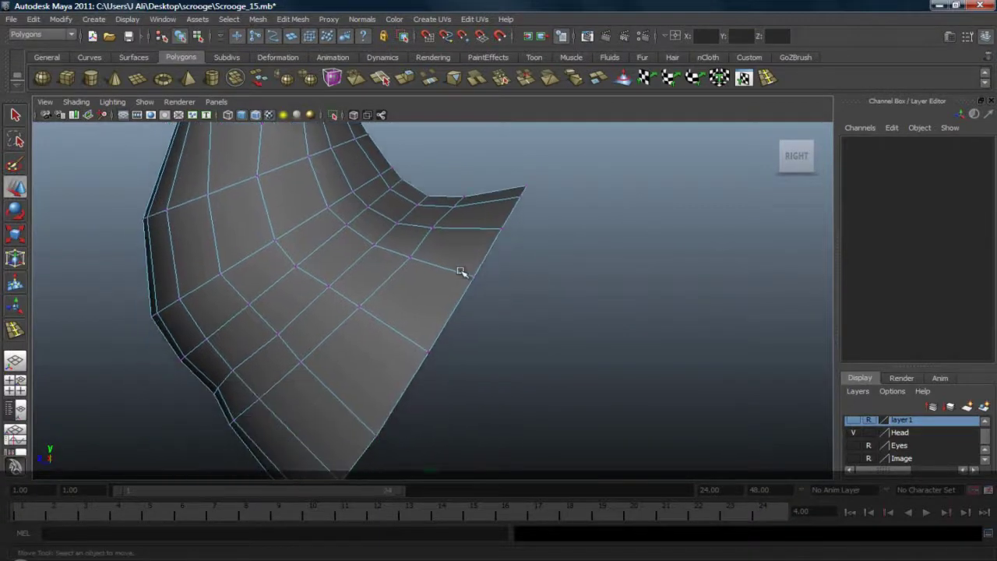
left_click_drag(457, 366, 458, 367)
left_click(430, 351)
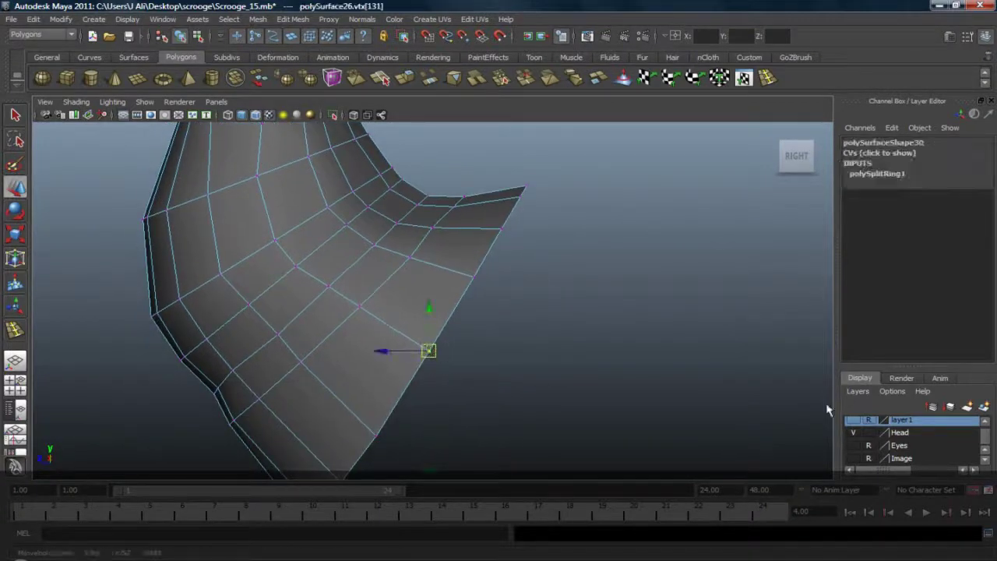
Step: Show the Image layer again and turn on X-Ray shading to compare the coat with the reference in the side view
left_click(854, 459)
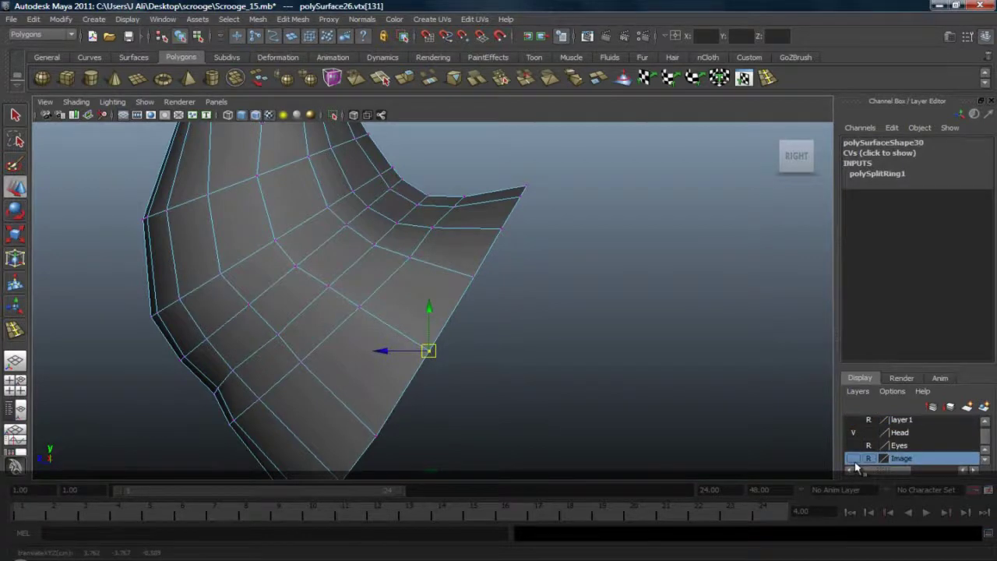
left_click(854, 459)
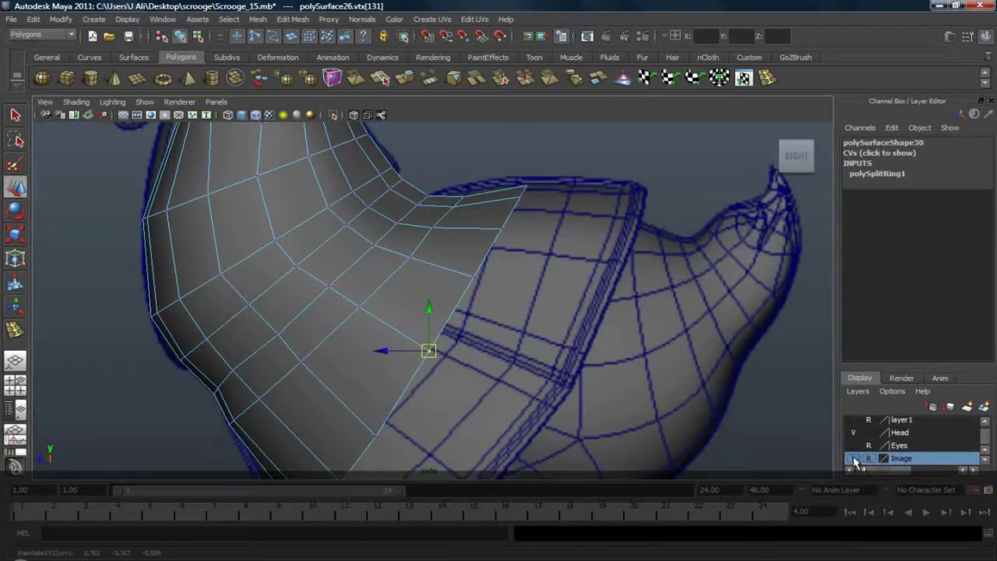
left_click(76, 102)
left_click(105, 237)
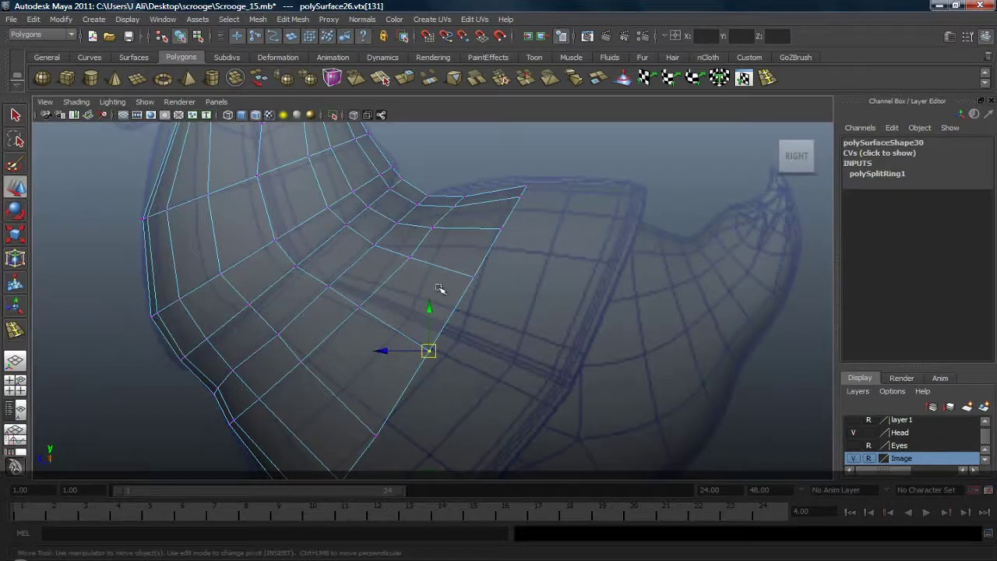
middle_click_drag(425, 267, 425, 327, "alt")
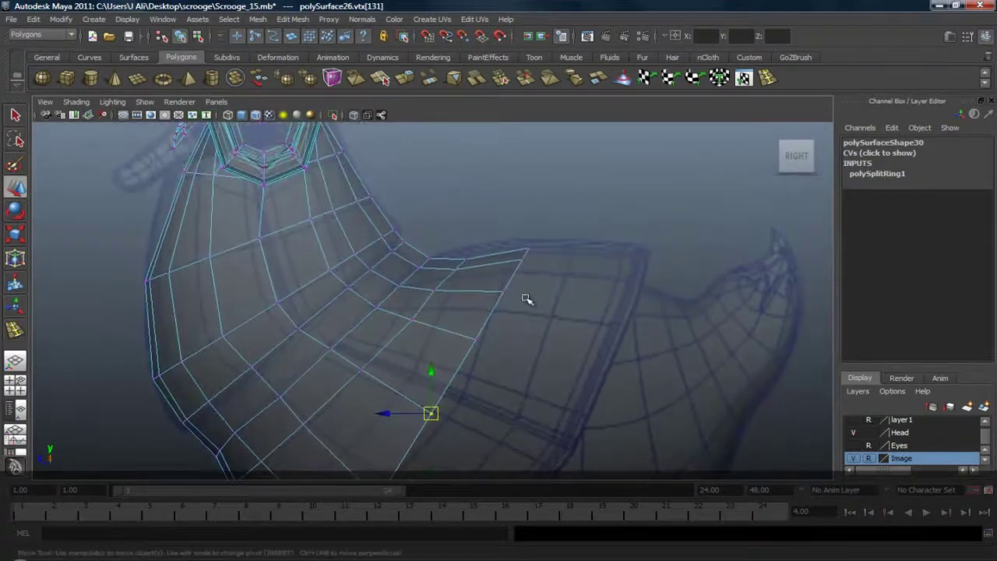
scroll(527, 299, "up", 1)
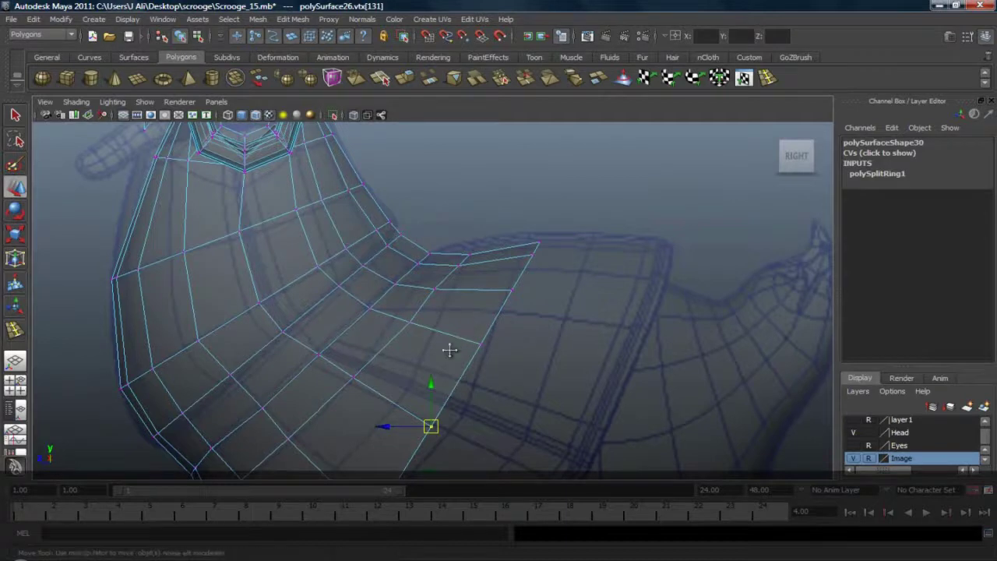
middle_click_drag(447, 350, 461, 301, "alt")
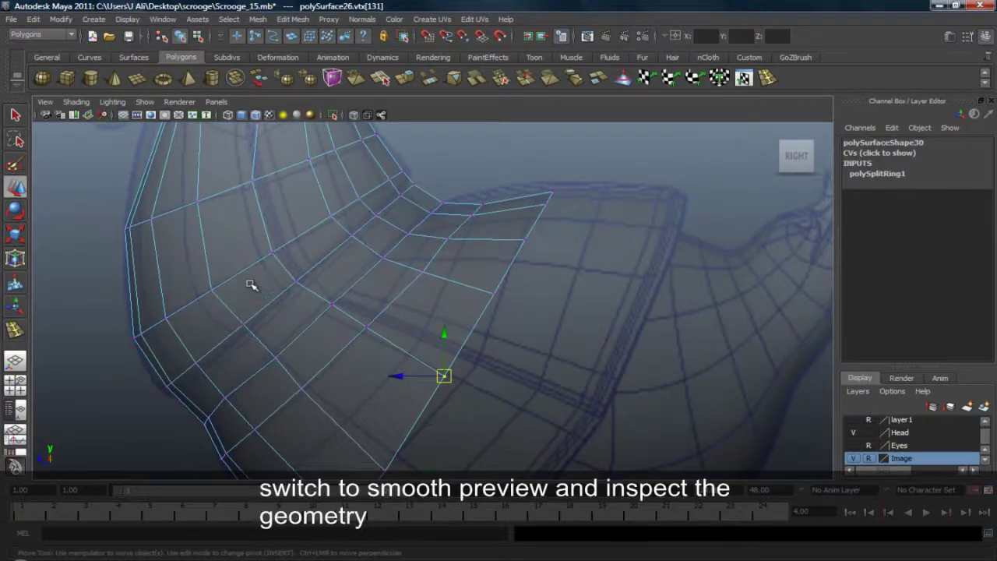
Step: Preview the coat smoothed and raise the vertices along its upper back edge onto the reference outline
right_click_drag(251, 283, 293, 264)
key("3")
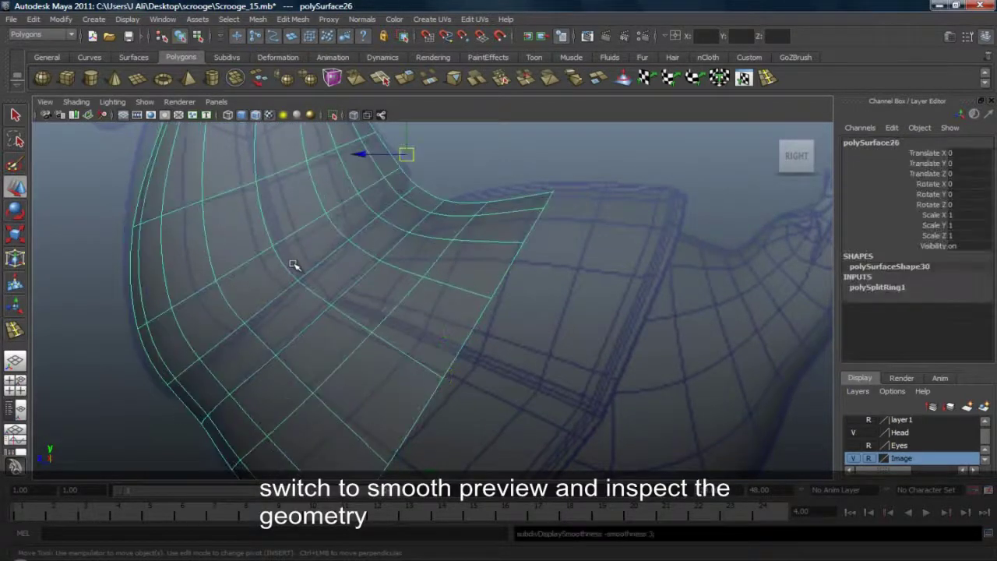
middle_click_drag(381, 273, 345, 334, "alt")
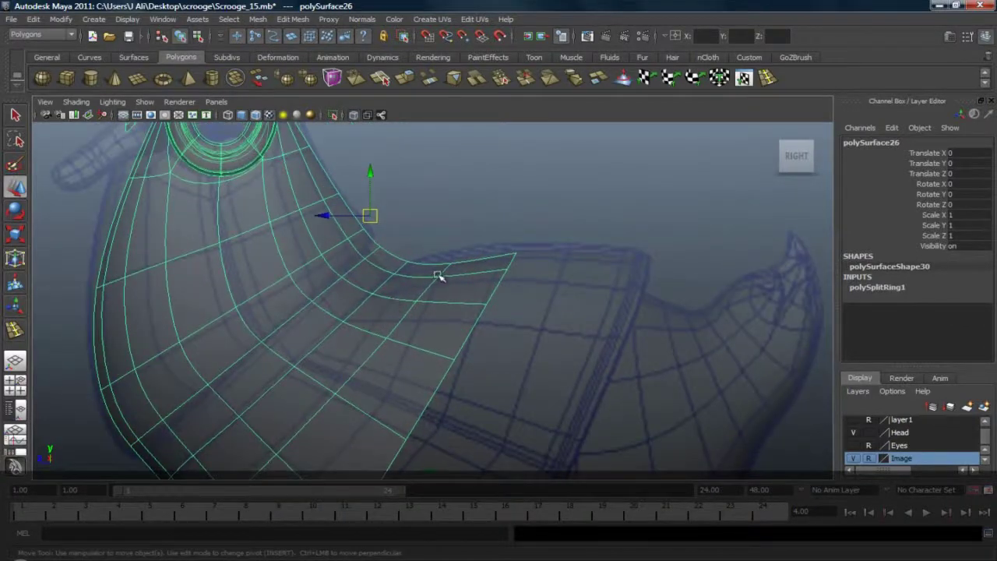
right_click_drag(453, 270, 427, 239)
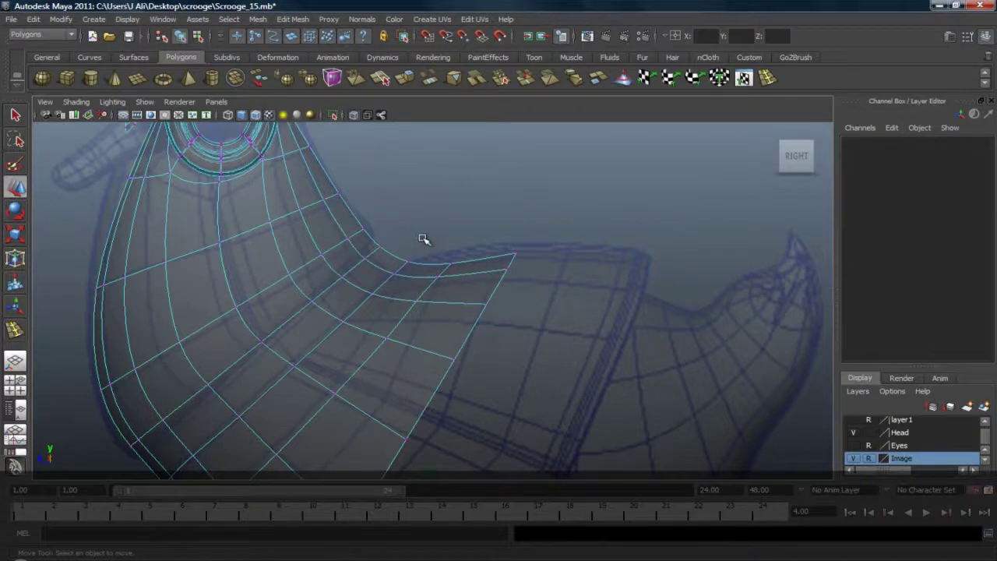
mouse_move(445, 252)
left_mouse_down()
mouse_move(468, 271)
mouse_move(453, 253)
left_mouse_up()
left_click(512, 252)
left_click_drag(514, 251, 518, 246)
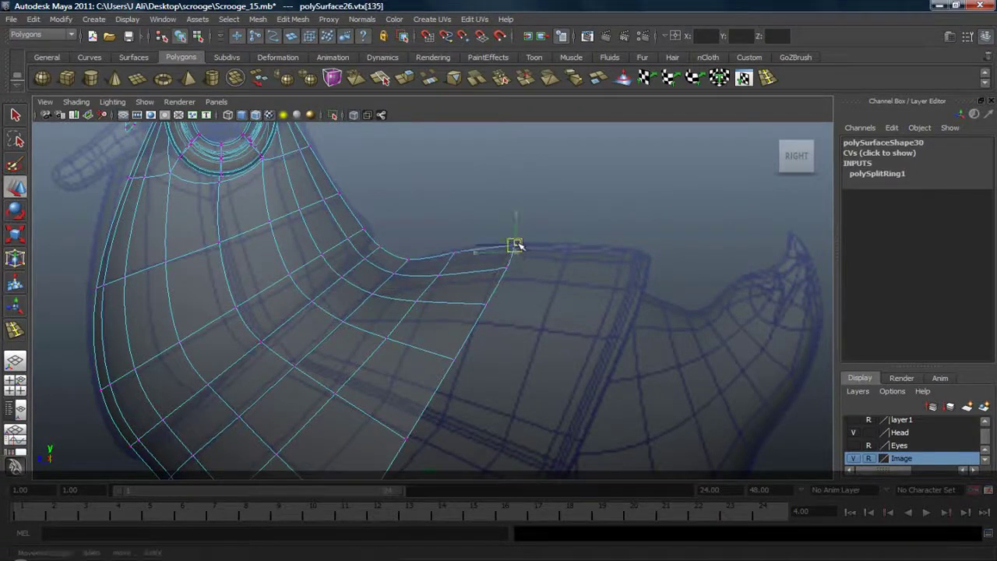
Step: Raise the hem and inner vertices of the two rows below the upper back edge toward the reference coat's lines
left_click_drag(430, 266, 450, 286)
left_click_drag(441, 274, 506, 260)
left_click_drag(465, 294, 494, 282)
left_click_drag(411, 285, 431, 285)
Step: Move the fourth row's hem vertex and its inner neighbour up and outward to the reference coat's horizontal line
left_click(454, 358)
left_click_drag(456, 358, 473, 322)
left_click(391, 333)
left_click_drag(388, 335, 409, 320)
Step: Fine-tune the fourth row's hem vertex and inner neighbour on the reference line, and nudge the vertex above them outward
left_click(470, 332)
left_click(472, 327)
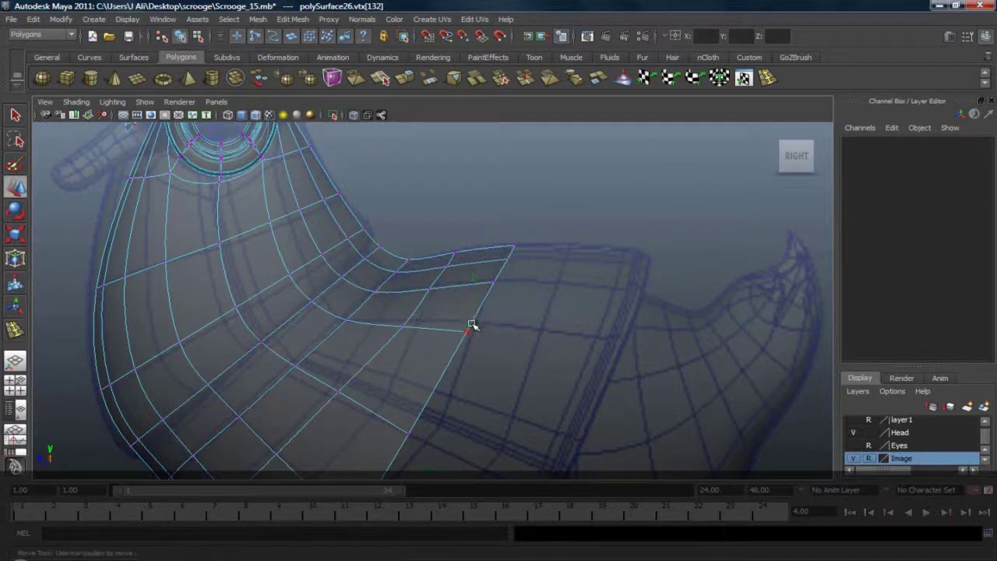
key("ctrl+z")
left_click_drag(470, 325, 478, 313)
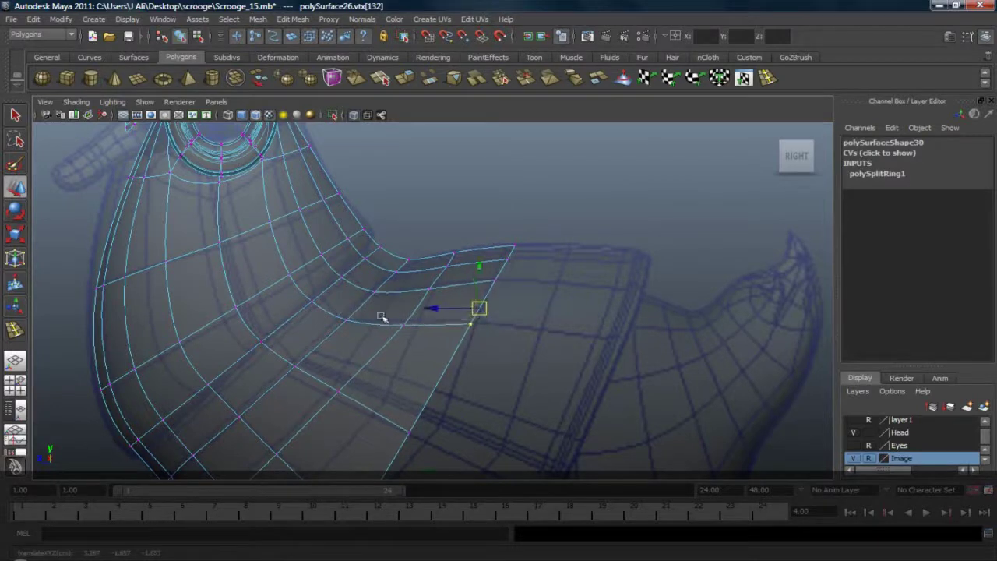
left_click(405, 325)
left_click_drag(404, 327, 411, 324)
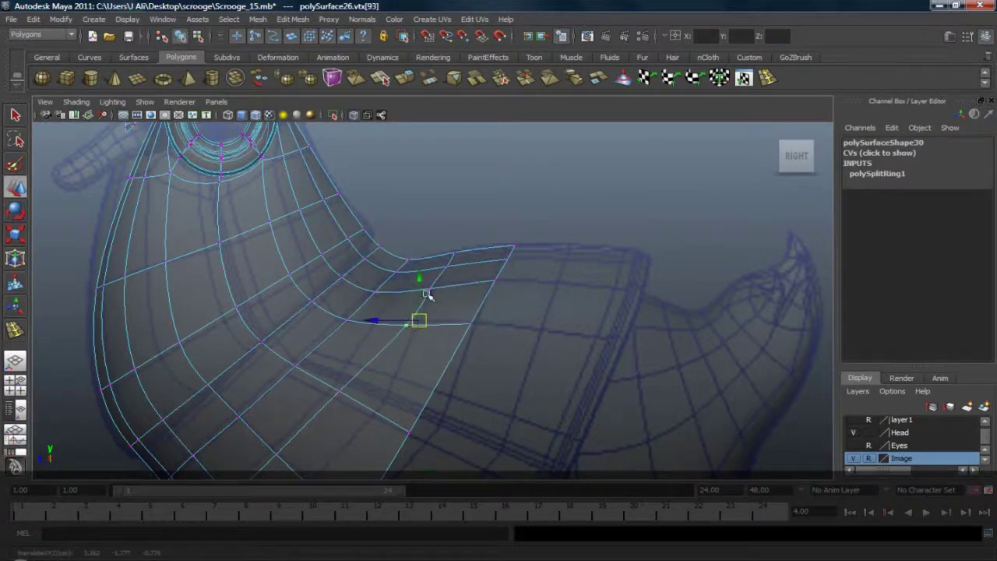
left_click(430, 290)
left_click_drag(430, 288, 435, 290)
left_click(445, 227)
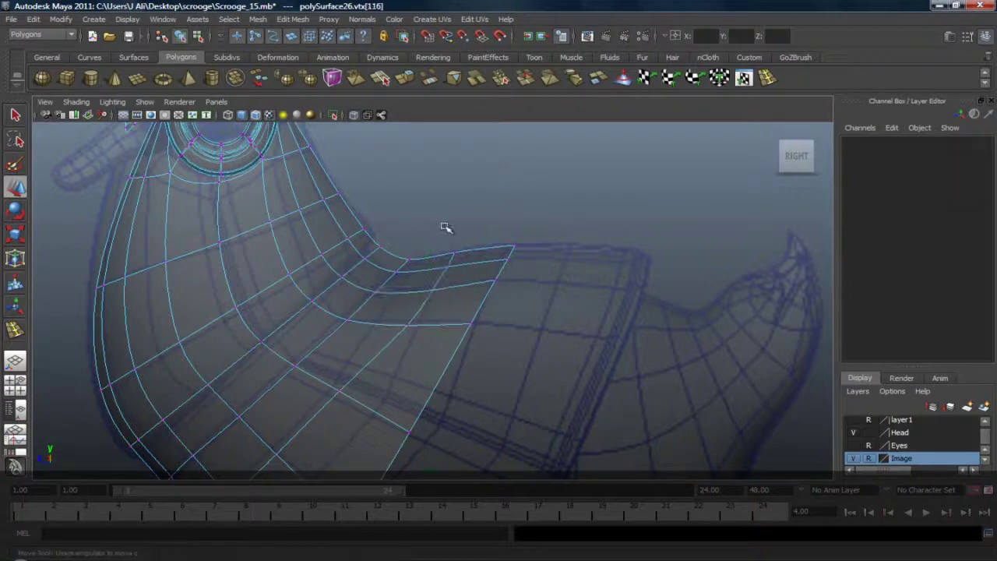
Step: Return the coat to unsmoothed display and raise the fourth row's hem vertex and the inner vertices of the lower back rows
middle_click_drag(445, 343, 463, 278, "alt")
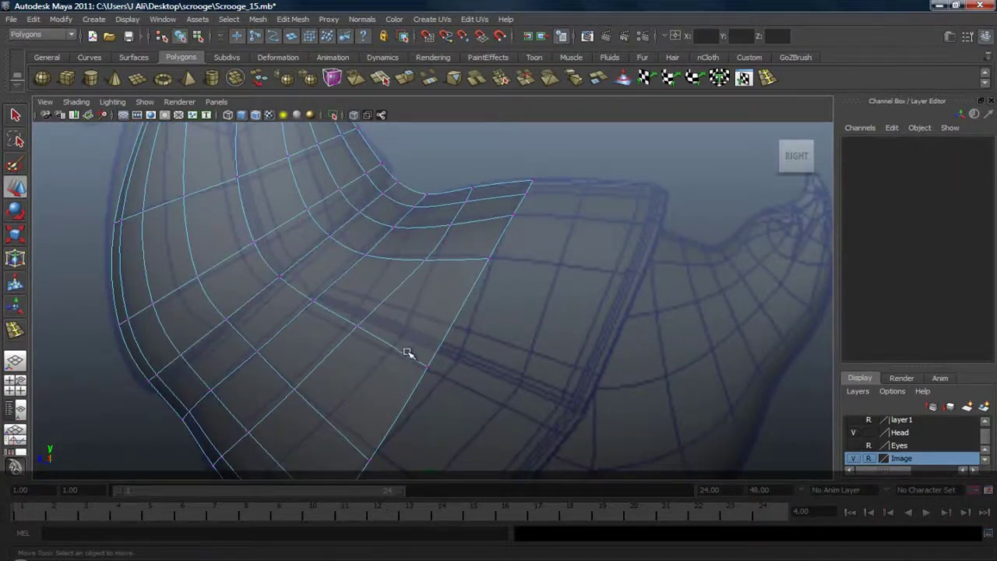
right_click_drag(427, 287, 465, 265)
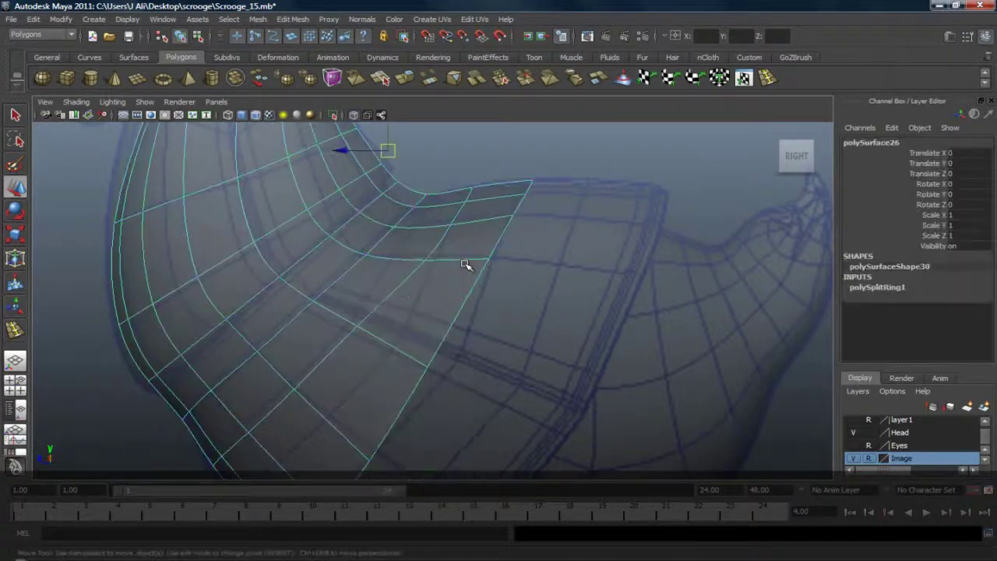
key("1")
middle_click_drag(464, 247, 476, 283, "alt")
right_click_drag(474, 279, 428, 280)
left_click(449, 292)
left_click_drag(448, 253, 449, 242)
mouse_move(498, 267)
left_mouse_down()
mouse_move(522, 294)
mouse_move(514, 274)
left_mouse_up()
left_click(460, 262)
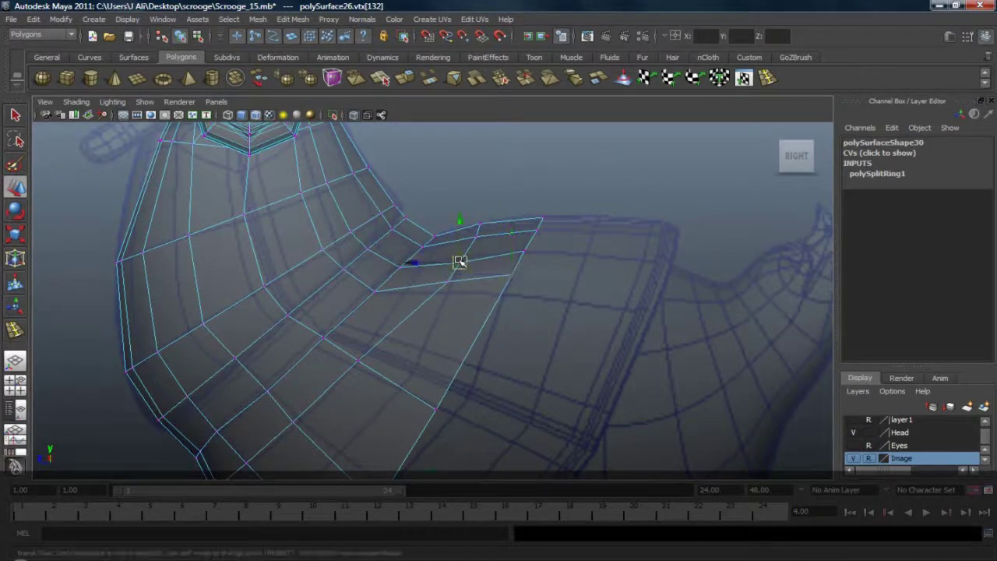
Step: Turn off X-Ray shading in the perspective view and shift a vertex above the hem, seen from below, to round out the coat
left_click(16, 359)
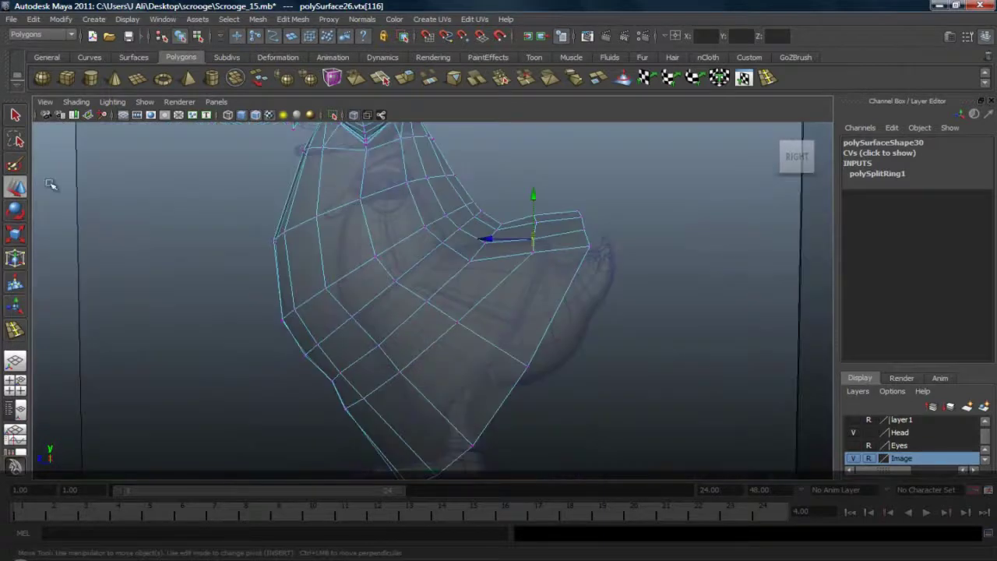
left_click(75, 102)
left_click(117, 240)
mouse_move(543, 247)
left_mouse_down("alt")
mouse_move(421, 329)
mouse_move(538, 269)
mouse_move(499, 319)
mouse_move(422, 328)
mouse_move(446, 352)
mouse_move(494, 361)
mouse_move(491, 369)
mouse_move(473, 370)
mouse_move(465, 315)
left_mouse_up("alt")
left_click_drag(359, 216, 352, 350, "alt")
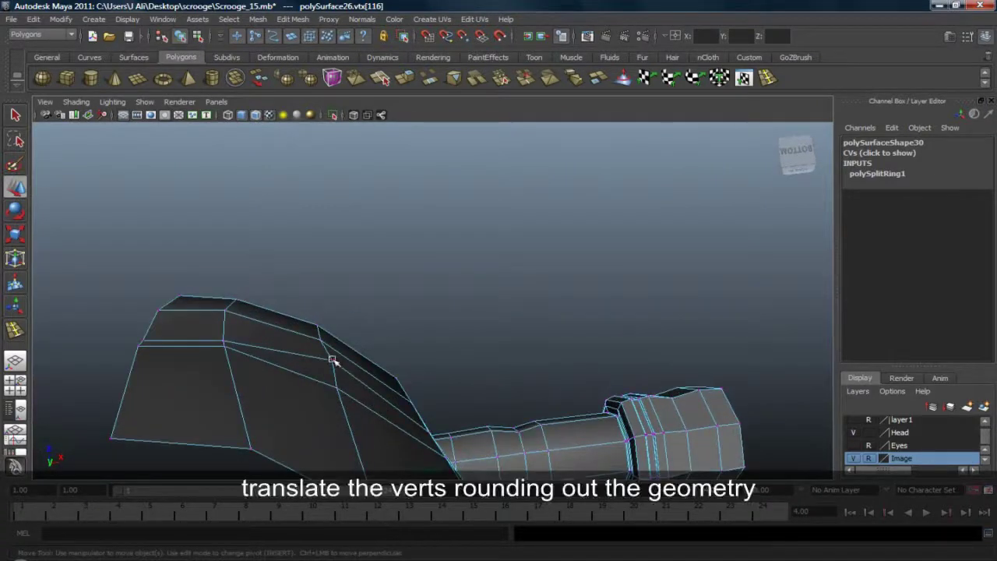
left_click(329, 321)
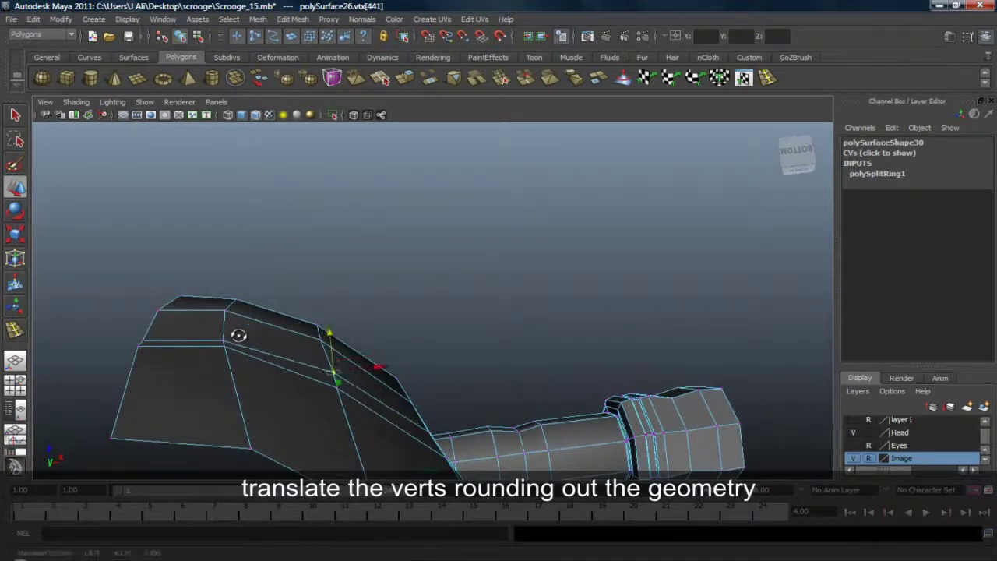
left_click_drag(239, 335, 240, 325, "alt")
Step: Move another vertex in the rows above the hem outward from the underside view to round the coat's curve
scroll(240, 325, "down", 4)
left_click_drag(398, 328, 439, 315, "alt")
left_click_drag(440, 315, 454, 289, "alt")
left_click(433, 304)
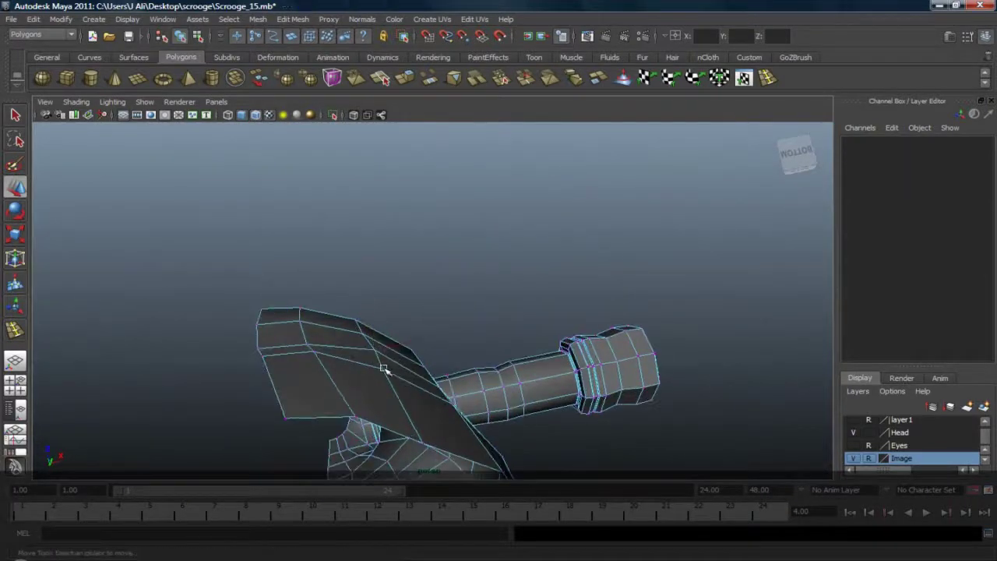
left_click(382, 367)
left_click_drag(373, 332, 372, 325)
left_click_drag(482, 285, 429, 411, "alt")
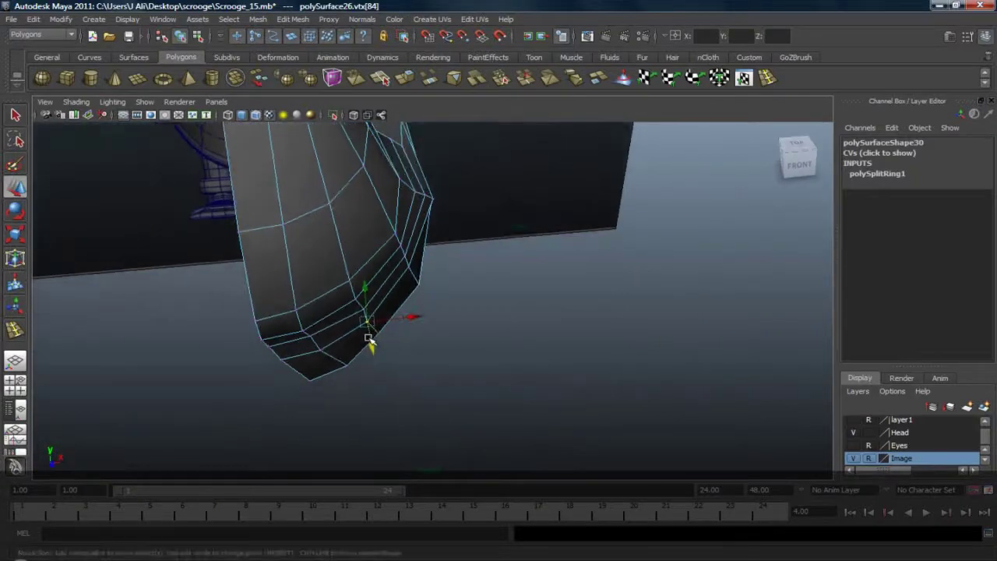
Step: Raise the vertices in the row above the back hem, seen from behind, to even out the row
left_click_drag(372, 345, 405, 291, "alt")
left_click(535, 311)
left_click(534, 311)
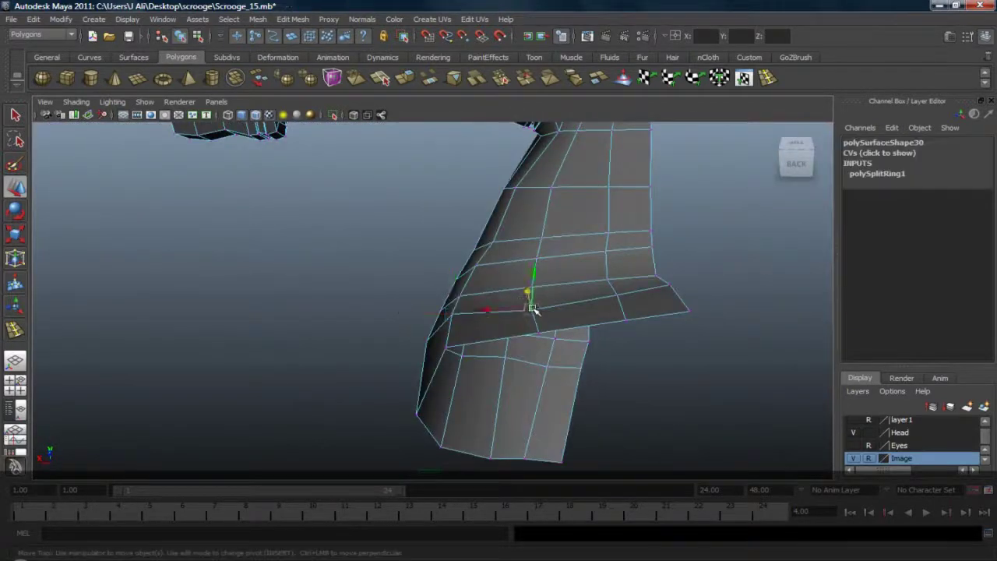
left_click_drag(535, 278, 538, 270)
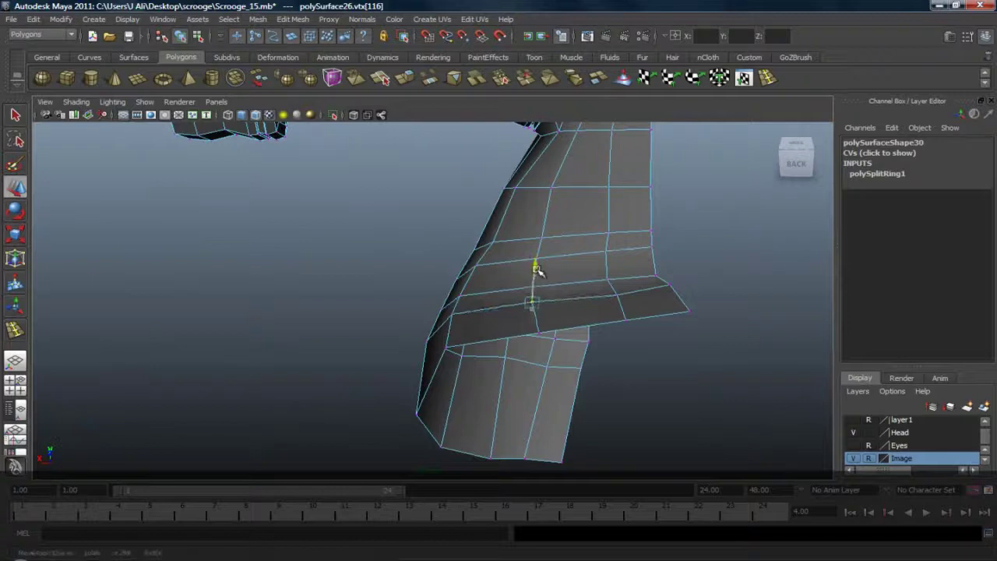
left_click(618, 297)
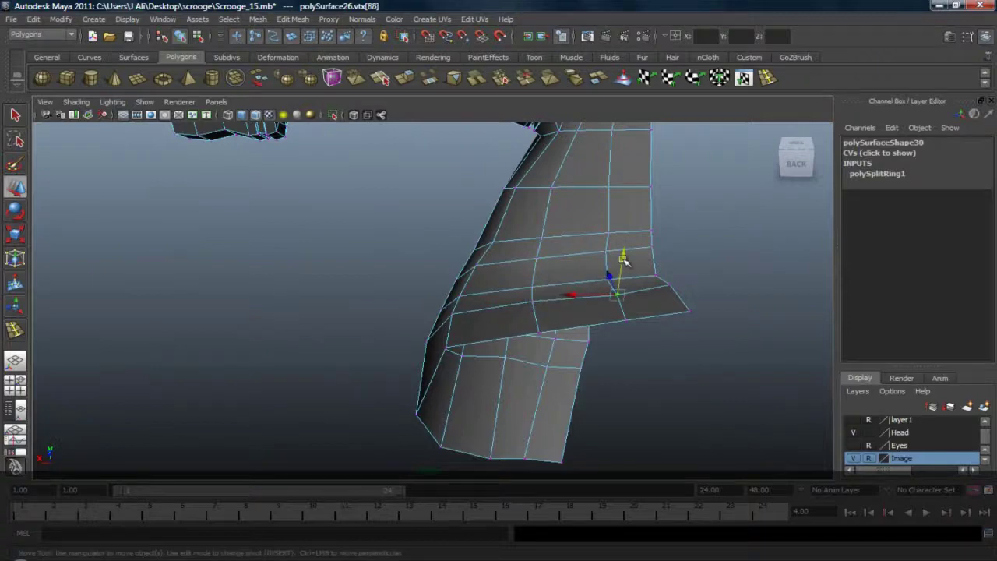
left_click(670, 285)
Step: Show the coat in smooth preview, inspect its shape from the side and front, and save the scene
left_click_drag(670, 286, 494, 249, "alt")
left_click_drag(441, 279, 490, 266, "alt")
right_click_drag(452, 277, 485, 261)
key("3")
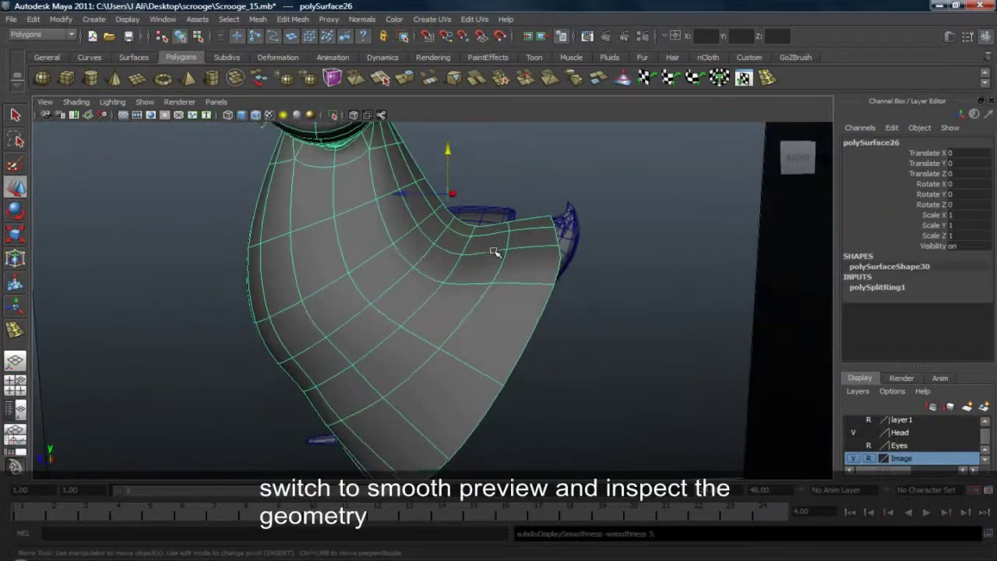
left_click(563, 203)
scroll(470, 268, "down", 5)
left_click_drag(472, 269, 544, 272, "alt")
key("q")
key("ctrl+s")
Step: Return the coat to unsmoothed display and duplicate the loop of narrow faces around the waist as a separate belt strip
left_click(420, 289)
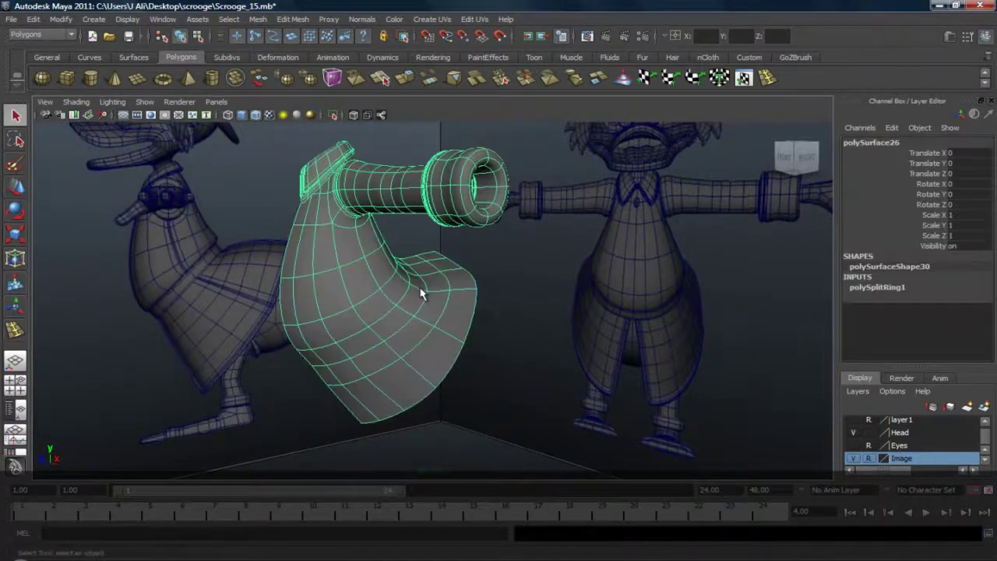
key("1")
key("space")
left_click_drag(383, 306, 384, 334)
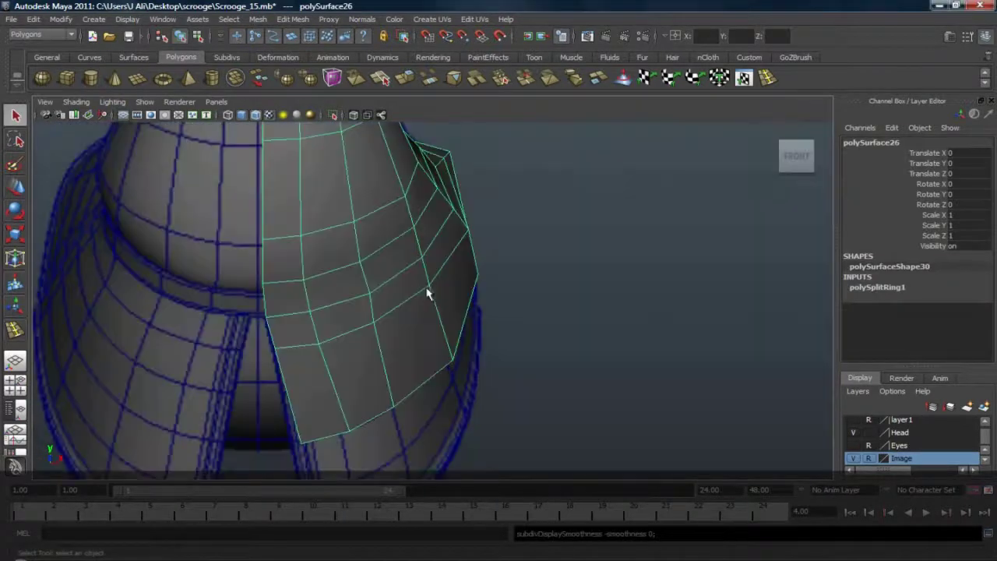
right_click_drag(284, 290, 288, 304)
left_click(289, 301)
double_click(343, 276, "shift")
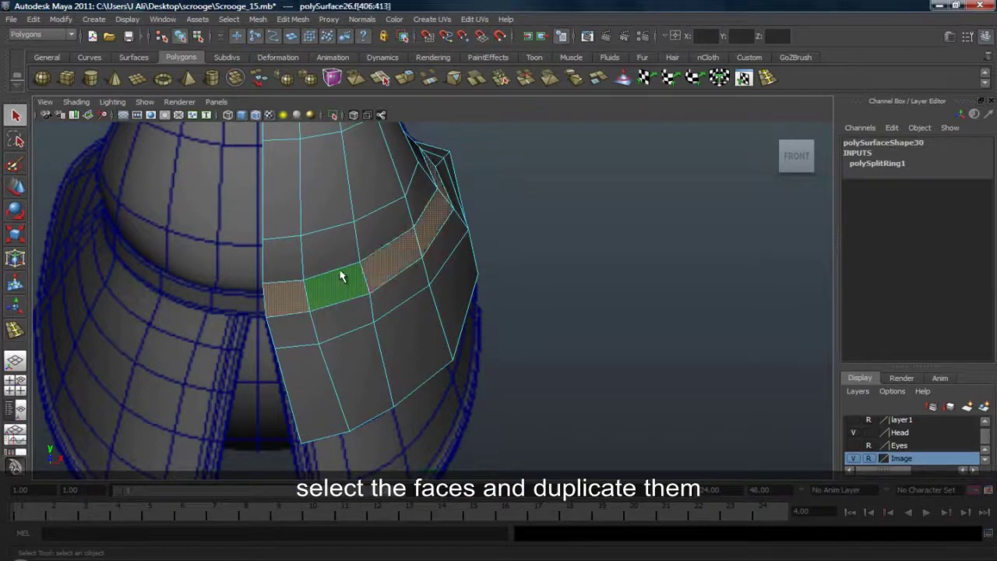
left_click(14, 364)
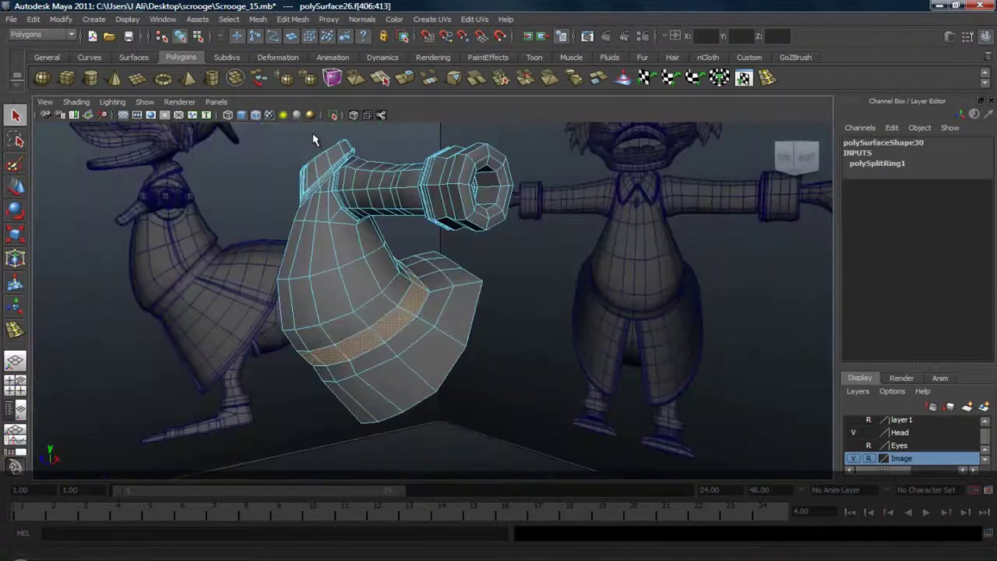
left_click_drag(314, 140, 276, 203, "alt")
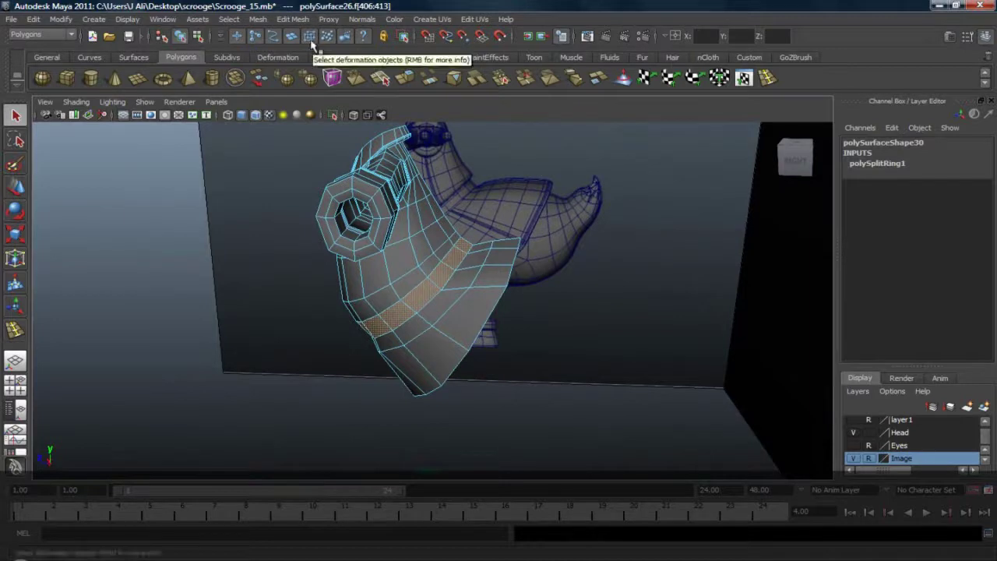
left_click(293, 19)
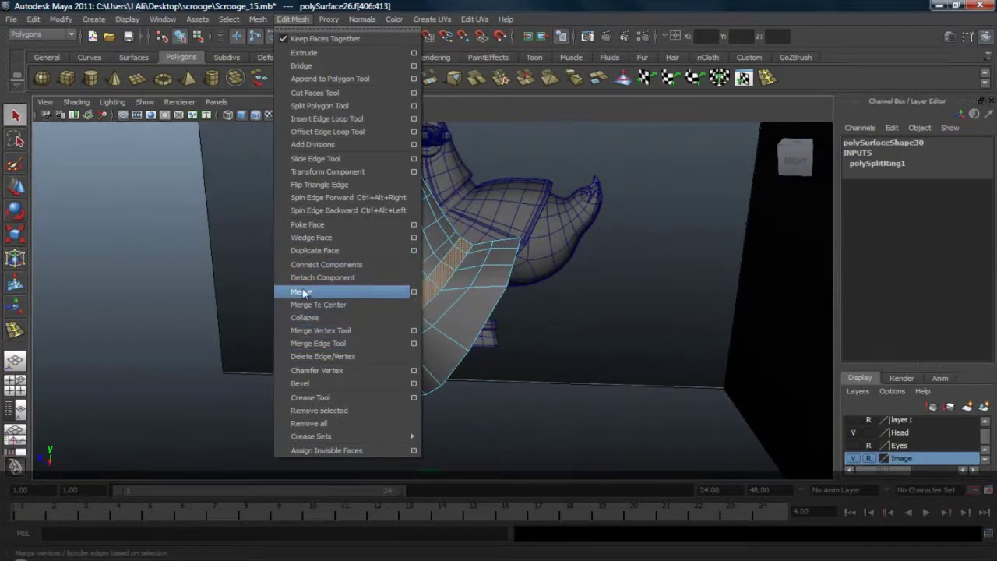
left_click(314, 250)
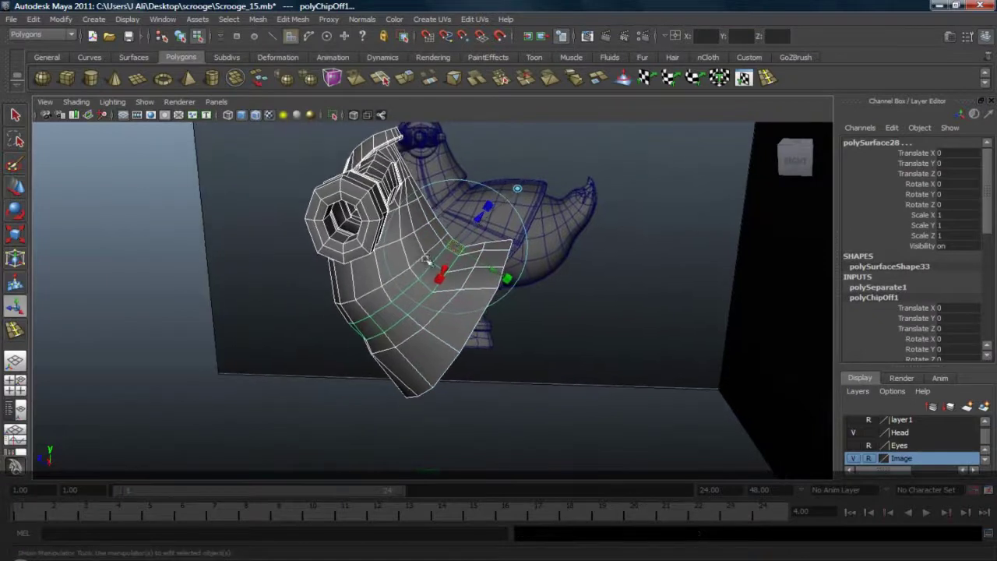
Step: Extrude the duplicated belt strip outward with a Local Translate Z of 0.125 to give it thickness
right_click_drag(364, 290, 412, 264)
left_click(371, 295)
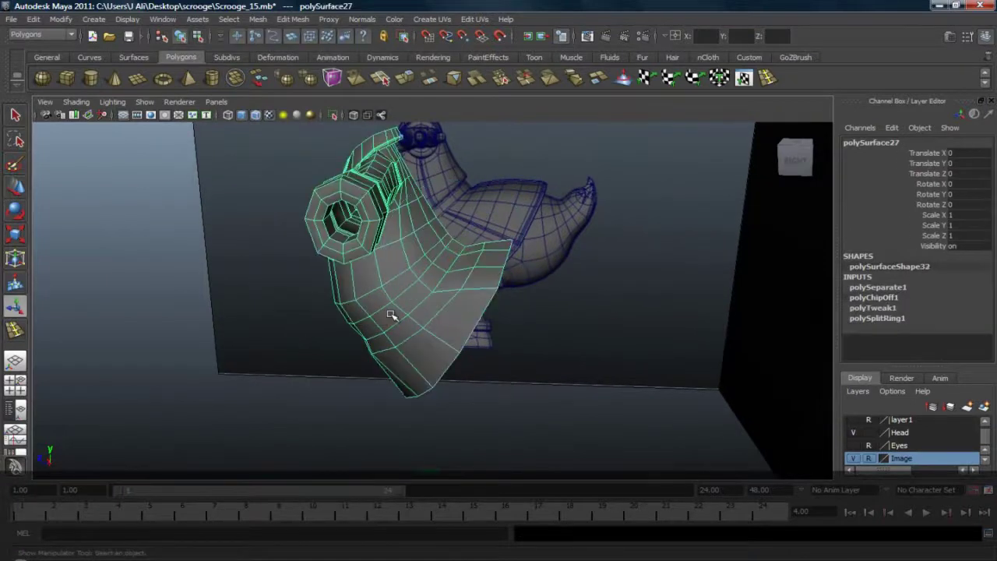
left_click(399, 332)
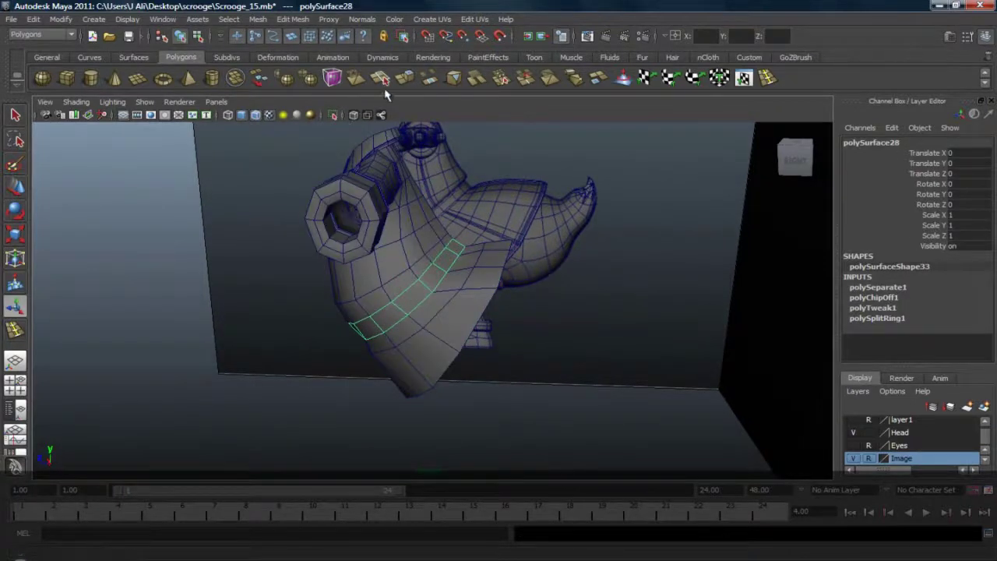
left_click(401, 81)
scroll(487, 253, "up", 3)
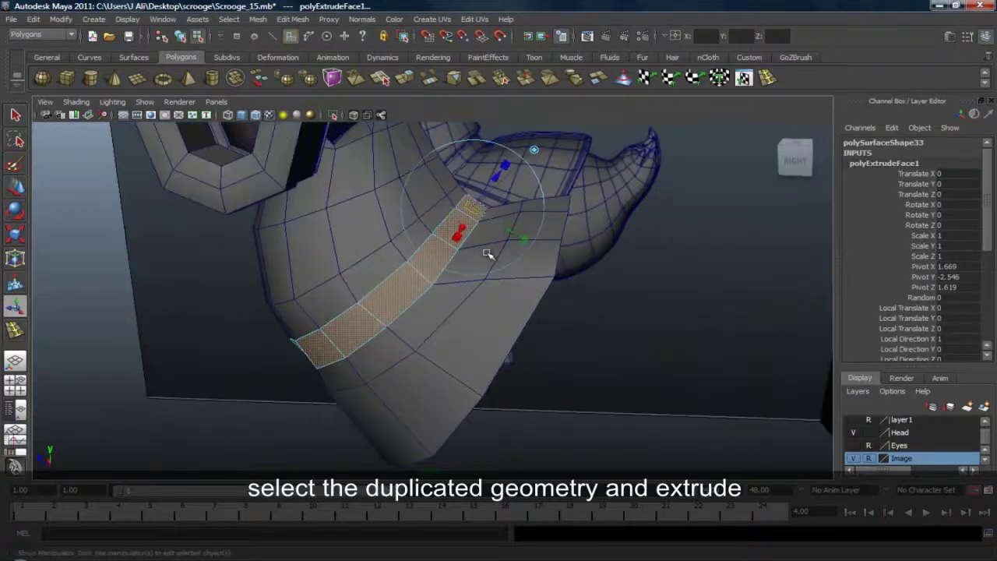
left_click_drag(495, 182, 496, 182)
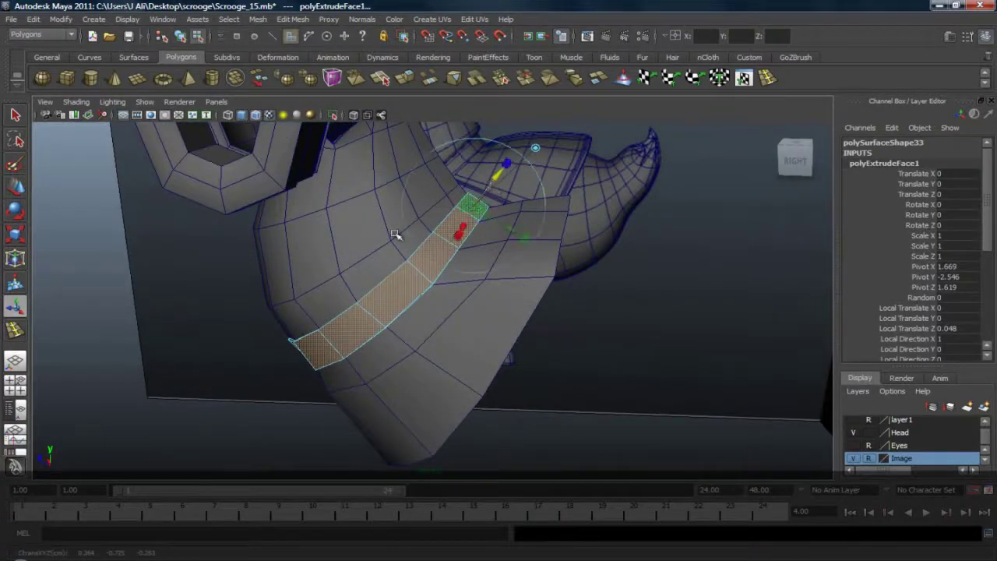
left_click_drag(398, 237, 529, 236, "alt")
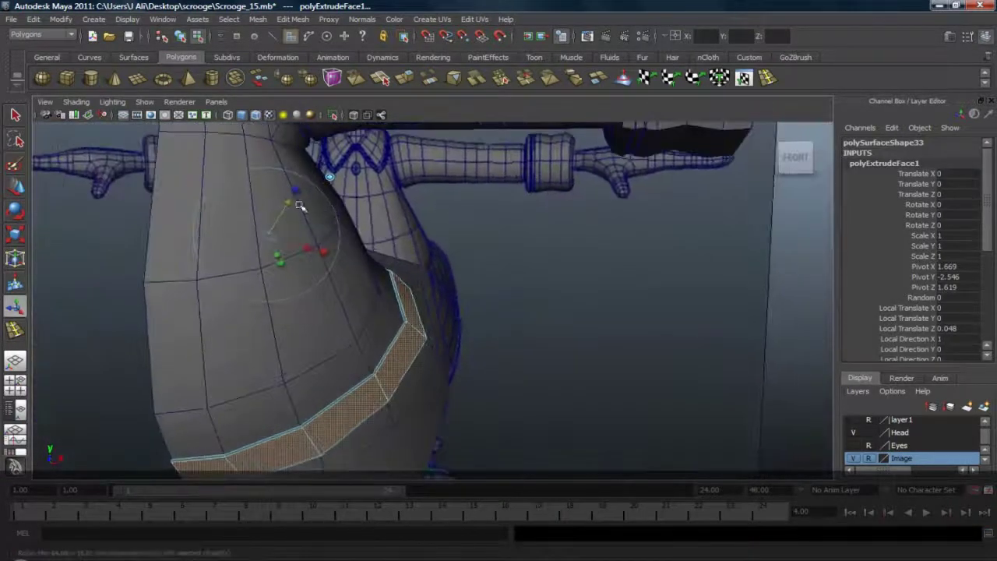
left_click_drag(288, 205, 475, 302)
key("space")
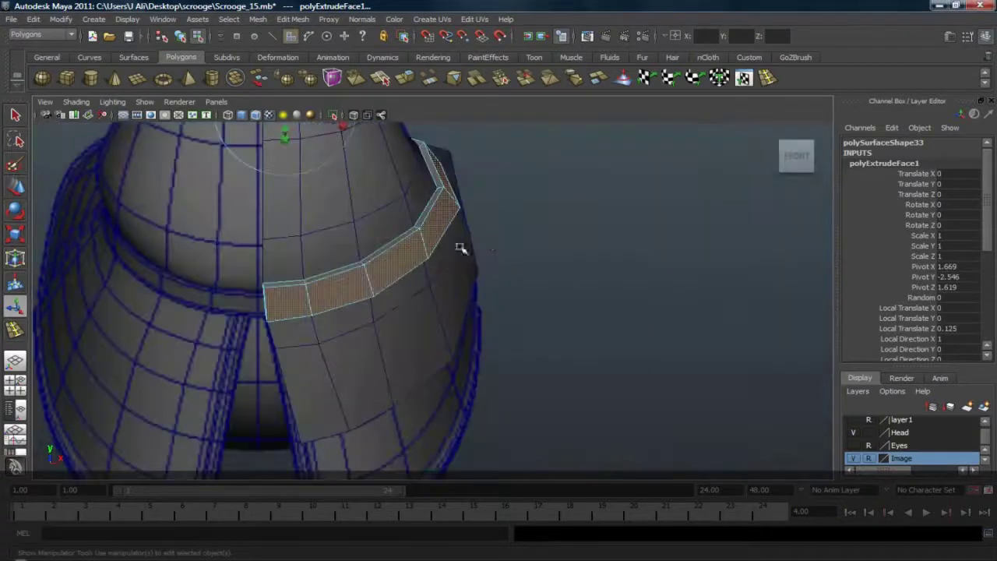
middle_click_drag(480, 218, 492, 260, "alt")
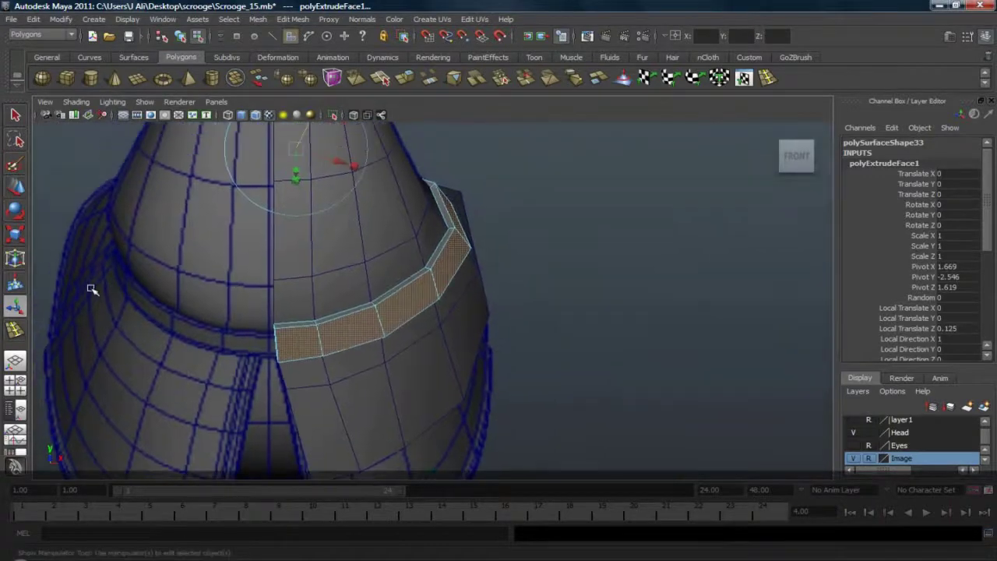
Step: Try isolating the extruded belt strip in the perspective view and undo it
left_click(21, 363)
left_click(146, 102)
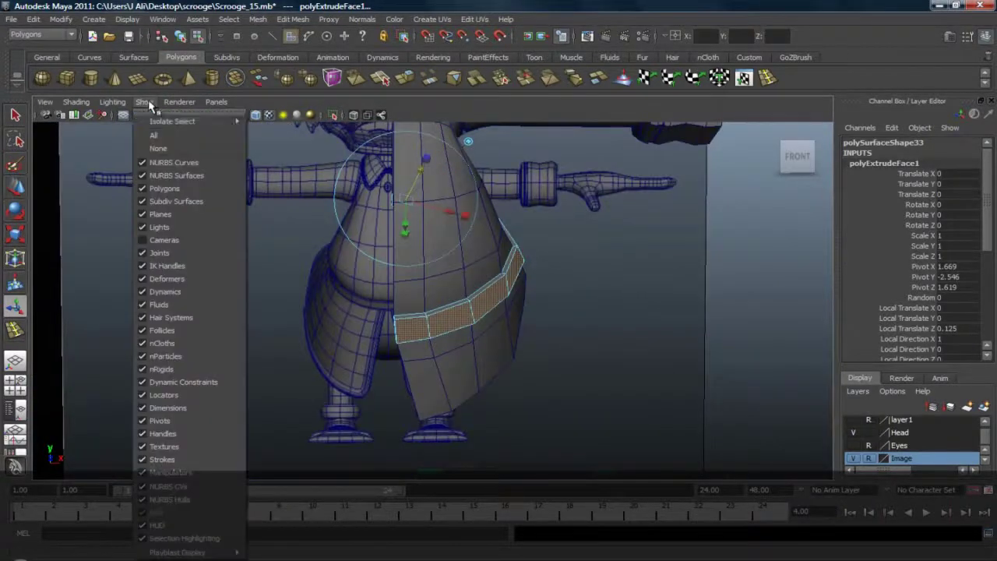
mouse_move(217, 124)
left_click(288, 124)
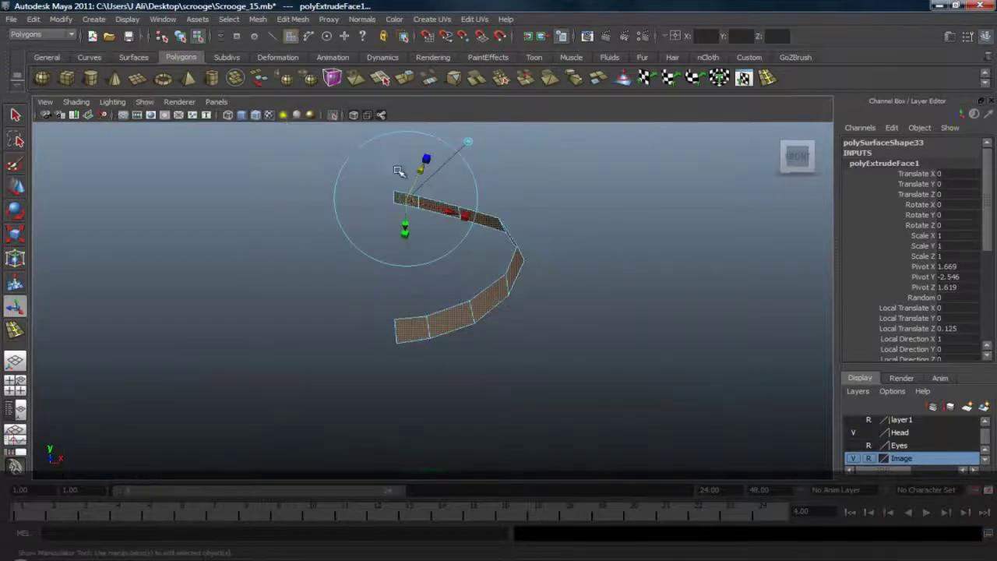
key("ctrl+z")
Step: Delete the end faces of the extruded belt strip at the coat's open centre line
right_click_drag(517, 308, 549, 319, "alt")
left_click_drag(436, 343, 488, 343, "alt")
right_click_drag(627, 302, 569, 273)
left_click(622, 305)
middle_click_drag(396, 210, 450, 316, "alt")
right_click_drag(450, 317, 491, 312, "alt")
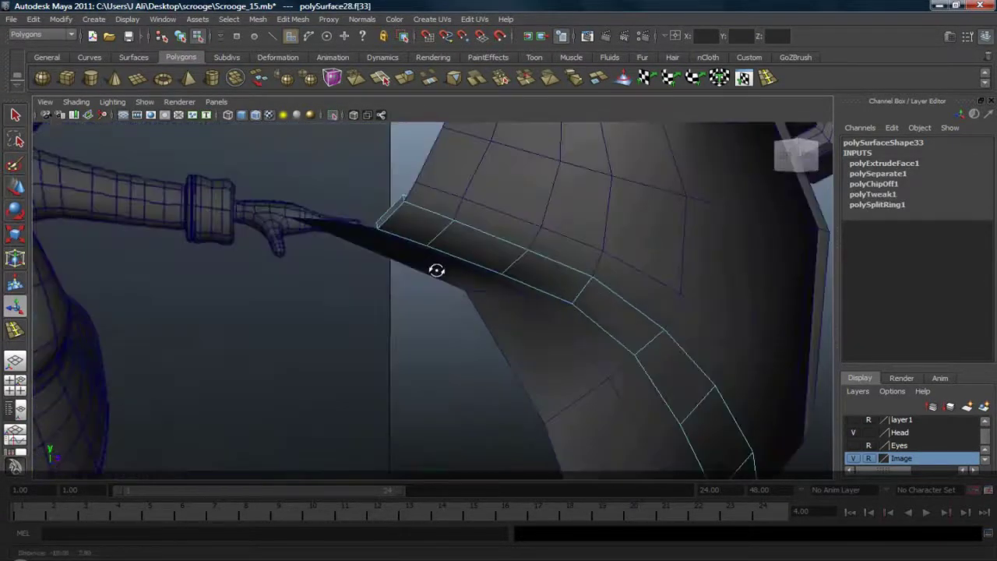
left_click_drag(439, 269, 473, 291, "alt")
key("Delete")
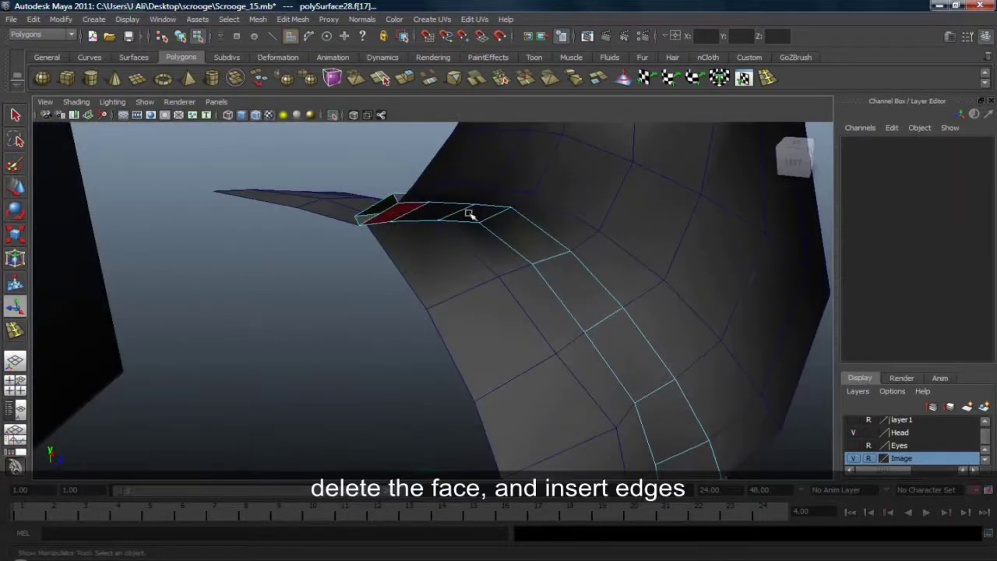
Step: Insert two edge loops along the belt strip's upper rim, one close to each border
left_click_drag(693, 315, 548, 289, "alt")
right_click_drag(548, 289, 603, 298, "alt")
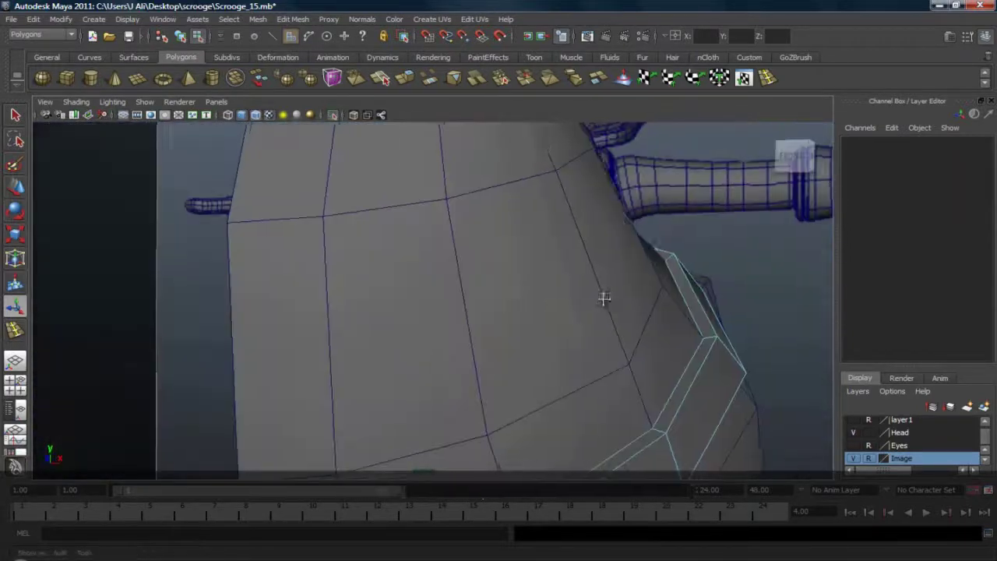
middle_click_drag(603, 299, 457, 139, "alt")
left_click(764, 82)
left_click_drag(541, 206, 618, 195, "alt")
scroll(618, 195, "up", 3)
right_click_drag(482, 256, 585, 255, "alt")
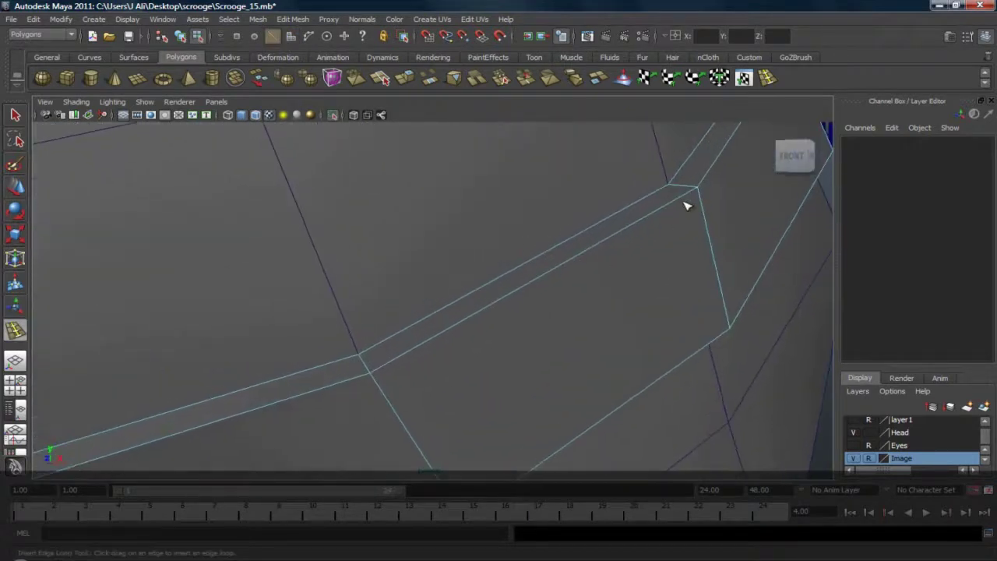
mouse_move(684, 188)
left_mouse_down()
mouse_move(696, 189)
mouse_move(675, 187)
left_mouse_up()
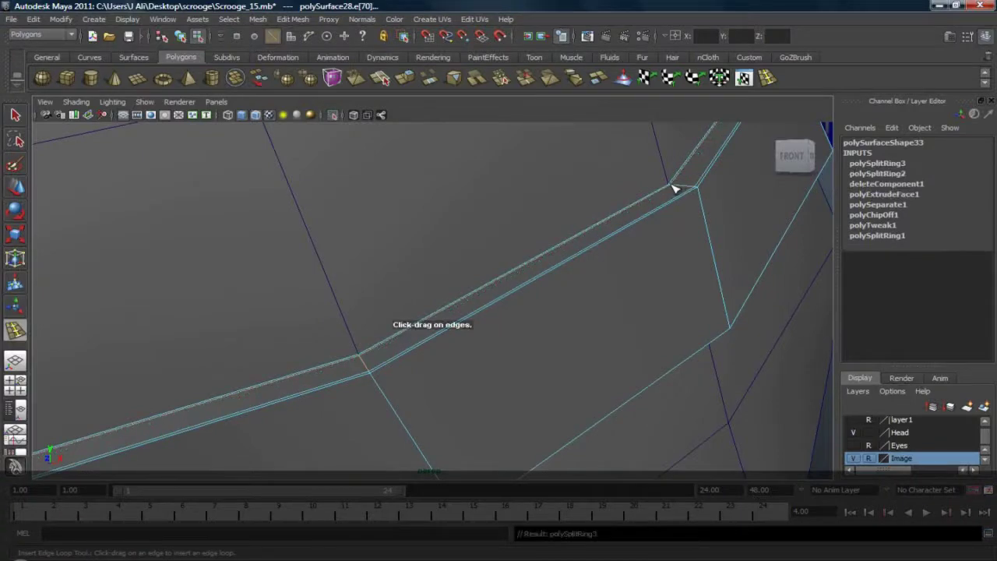
Step: Insert two edge loops along the belt strip's lower rim, and undo the extra loop across the strip's end
right_click_drag(675, 187, 470, 296, "alt")
left_click_drag(470, 296, 433, 224, "alt")
middle_click_drag(395, 207, 496, 294, "alt")
scroll(496, 294, "up", 5)
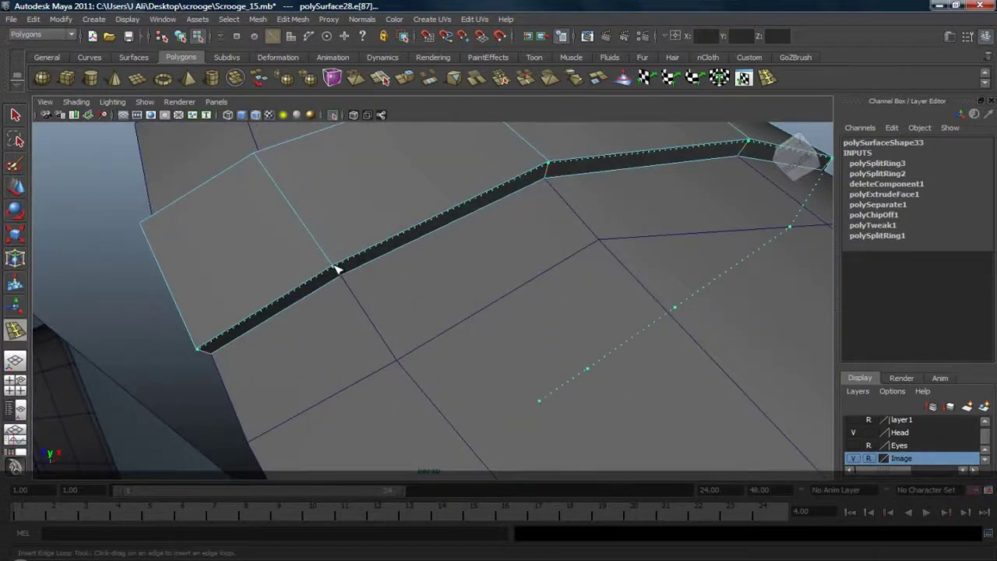
left_click_drag(335, 266, 341, 274)
left_click_drag(252, 309, 214, 344)
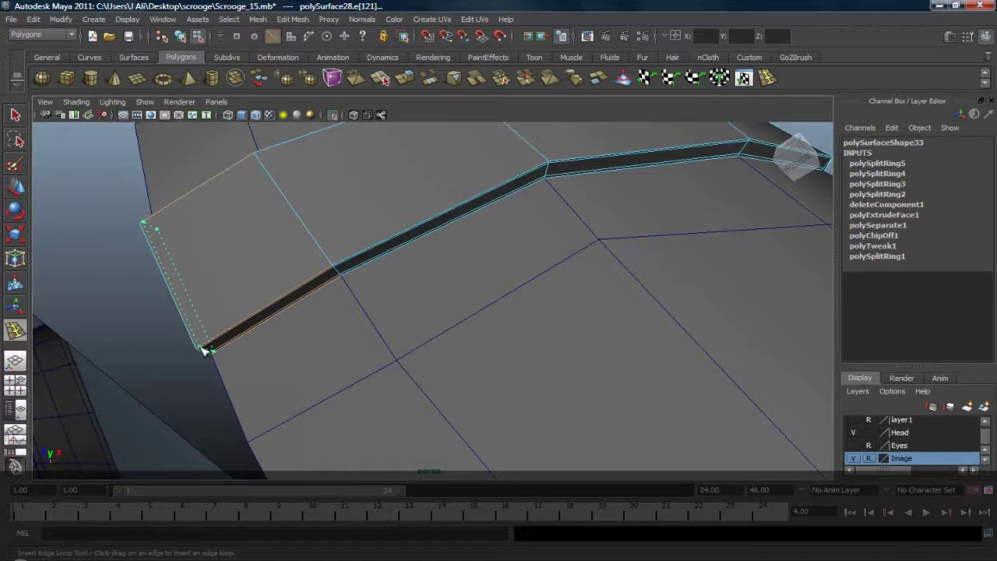
left_click_drag(202, 348, 202, 348)
key("ctrl+z")
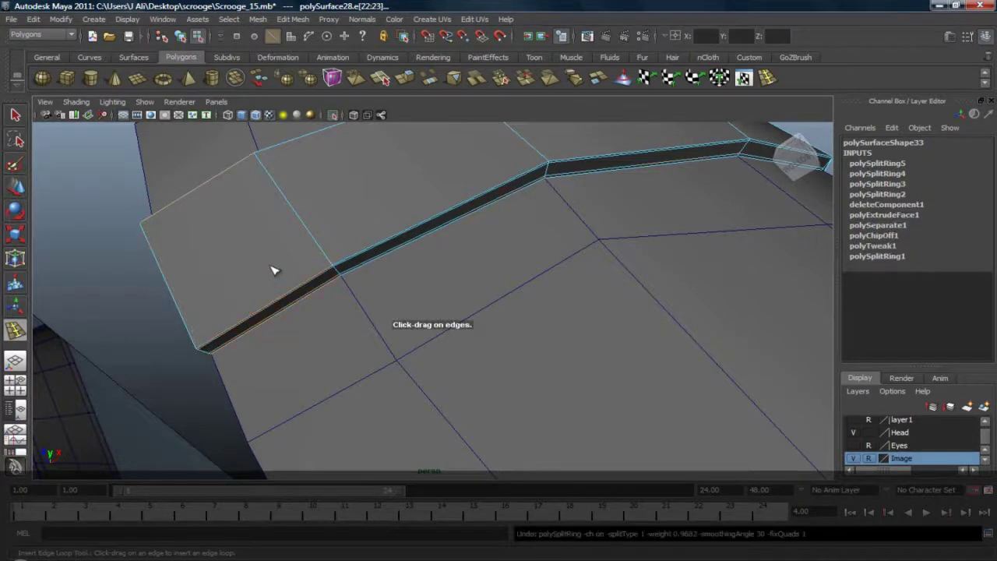
Step: Return the belt strip to object selection, show it in smooth preview and inspect it around the coat
key("w")
right_click_drag(270, 267, 311, 247)
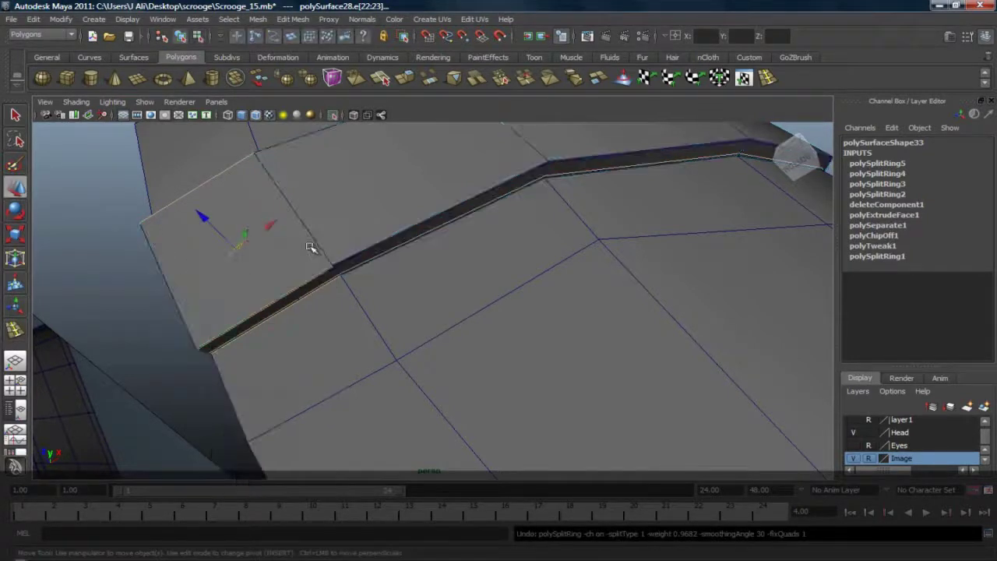
left_click(320, 250)
key("3")
scroll(323, 250, "down", 8)
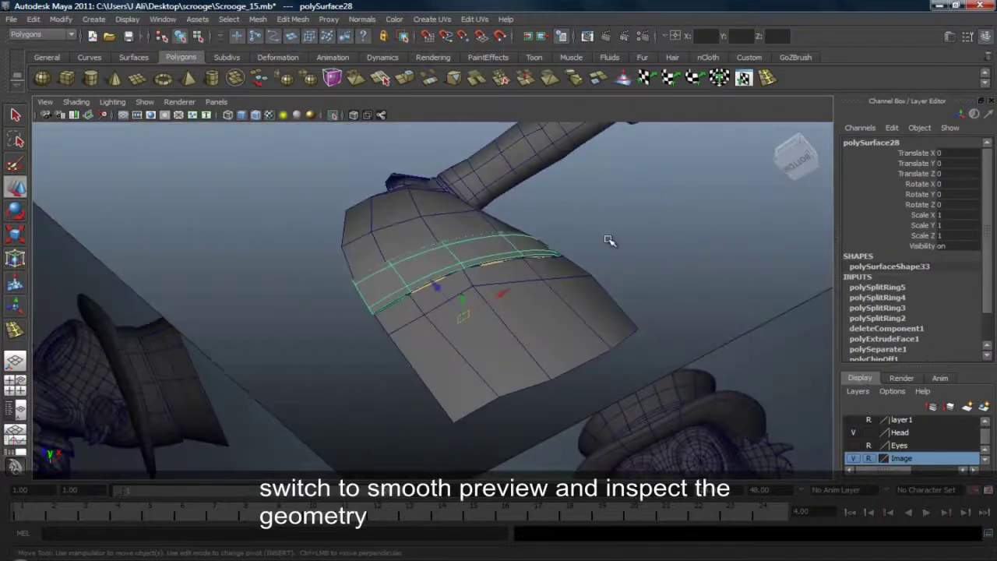
left_click(610, 238)
left_click_drag(610, 238, 502, 328, "alt")
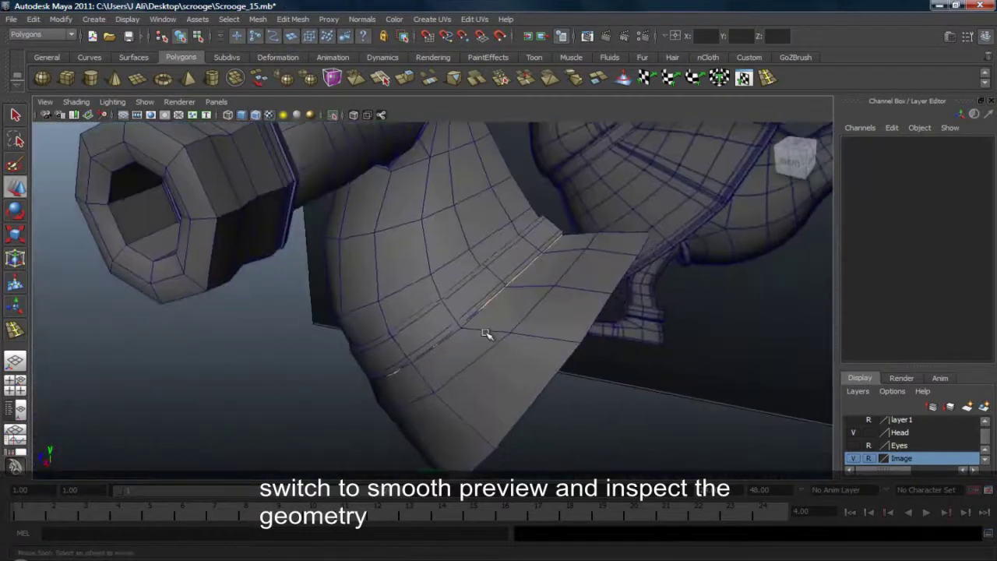
Step: Show the coat body in smooth preview too and check it with the belt against the side reference
left_click(550, 284)
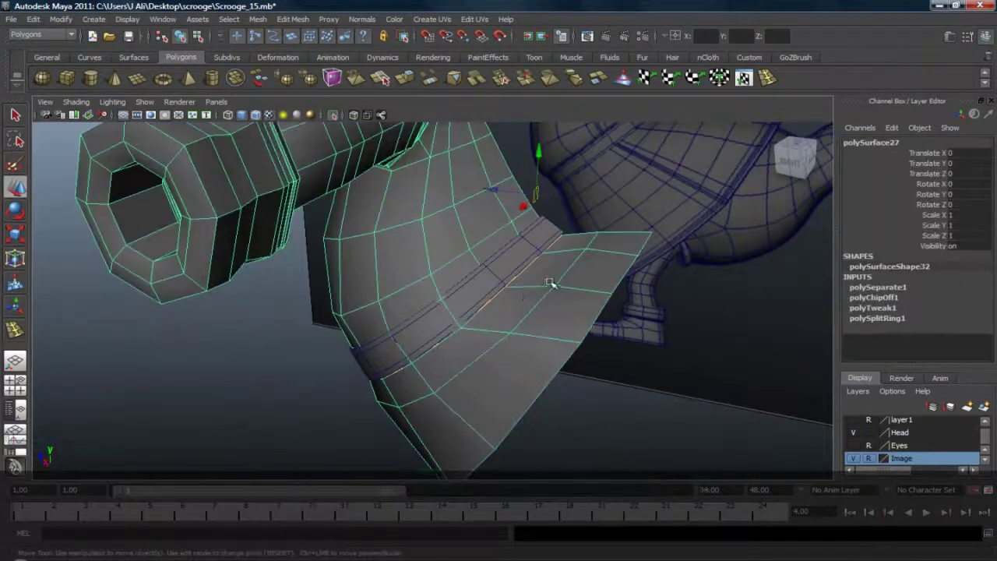
key("3")
left_click_drag(528, 303, 569, 273, "alt")
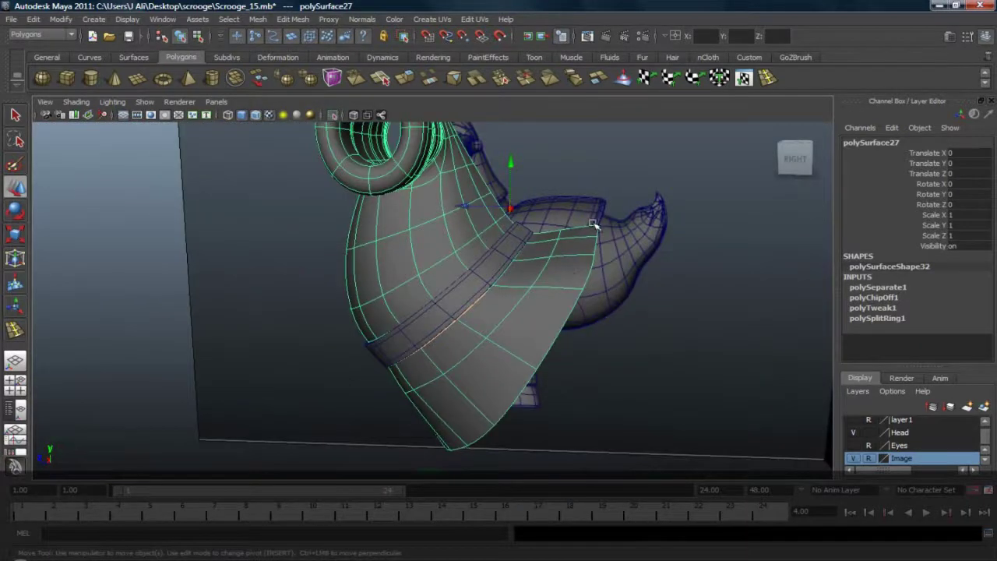
left_click_drag(613, 205, 594, 196, "alt")
left_click(595, 195)
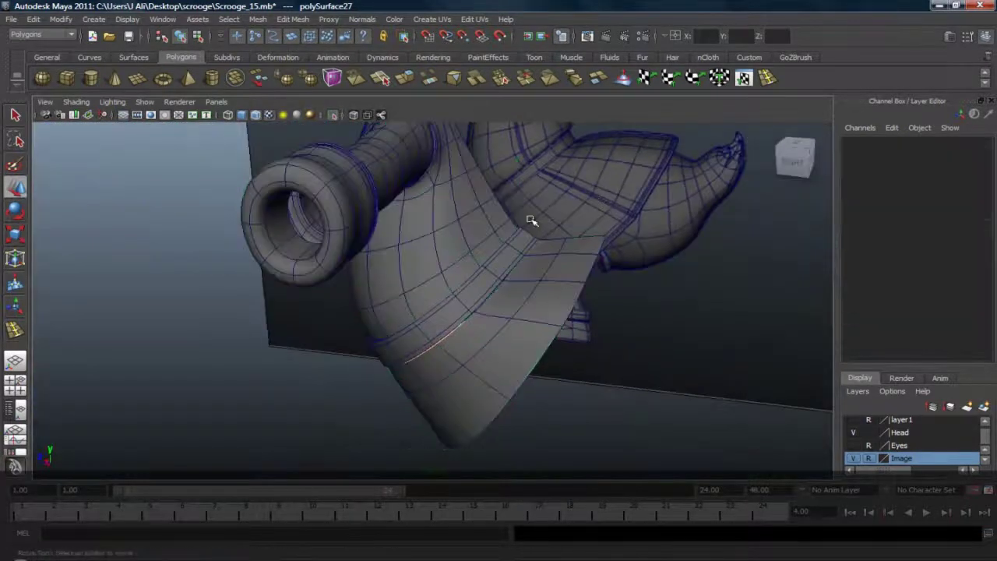
scroll(524, 231, "down", 5)
left_click_drag(492, 230, 525, 237, "alt")
key("space")
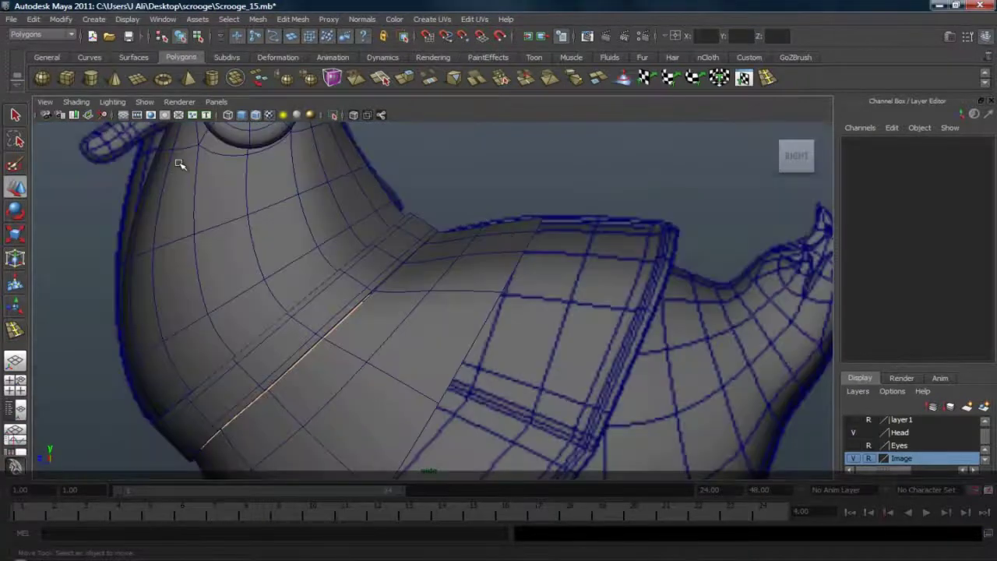
Step: Isolate the coat body in the perspective view and turn off its smooth preview
left_click(16, 361)
left_click(445, 241)
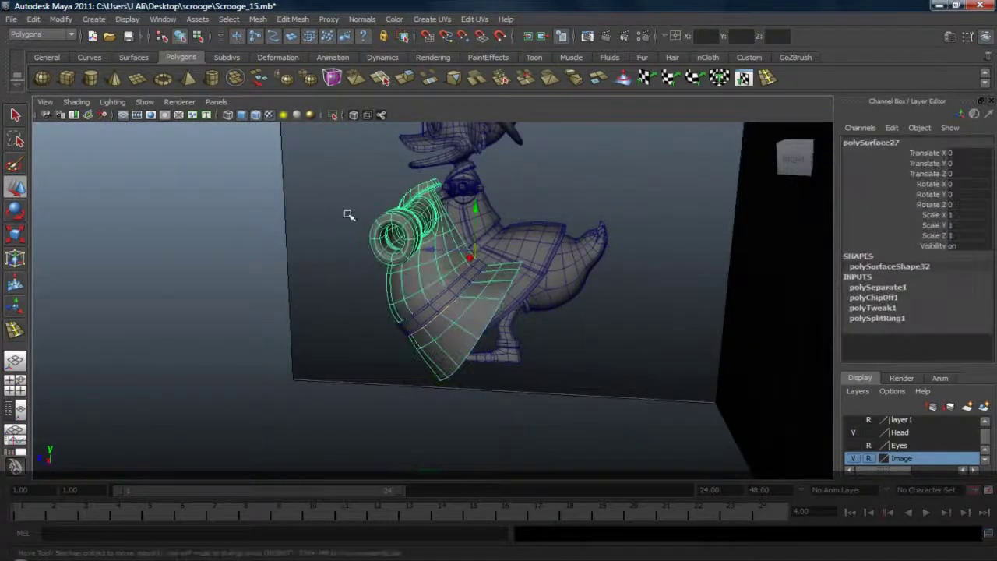
left_click(144, 103)
mouse_move(192, 123)
left_click(290, 128)
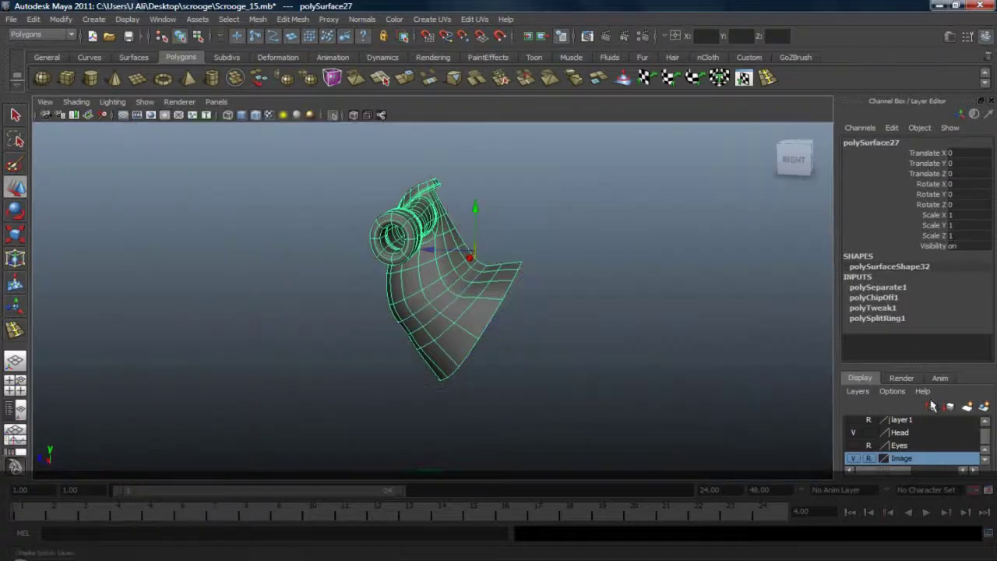
scroll(527, 265, "up", 4)
left_click_drag(529, 266, 475, 249, "alt")
key("1")
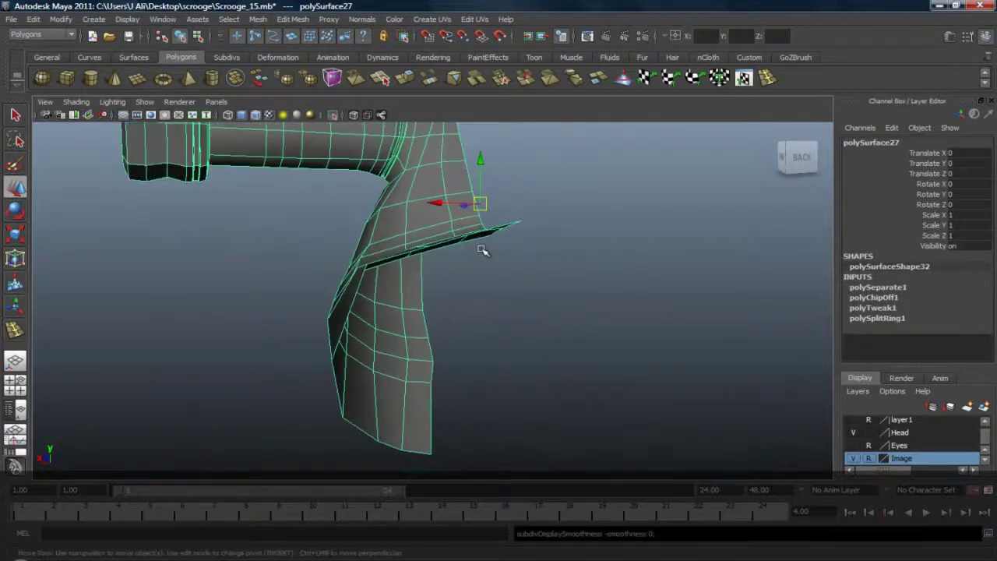
left_click_drag(490, 209, 779, 327, "alt")
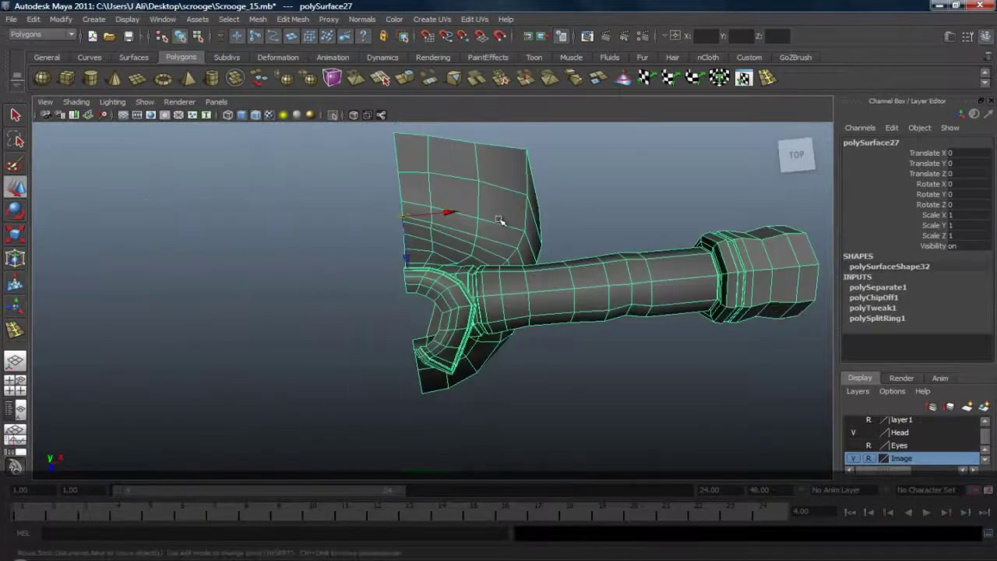
Step: Put the coat body in vertex editing and select the centre-border vertex on the rear flap for moving
middle_click_drag(507, 221, 527, 274, "alt")
scroll(529, 273, "up", 3)
left_click(635, 236)
left_click_drag(536, 230, 547, 213, "alt")
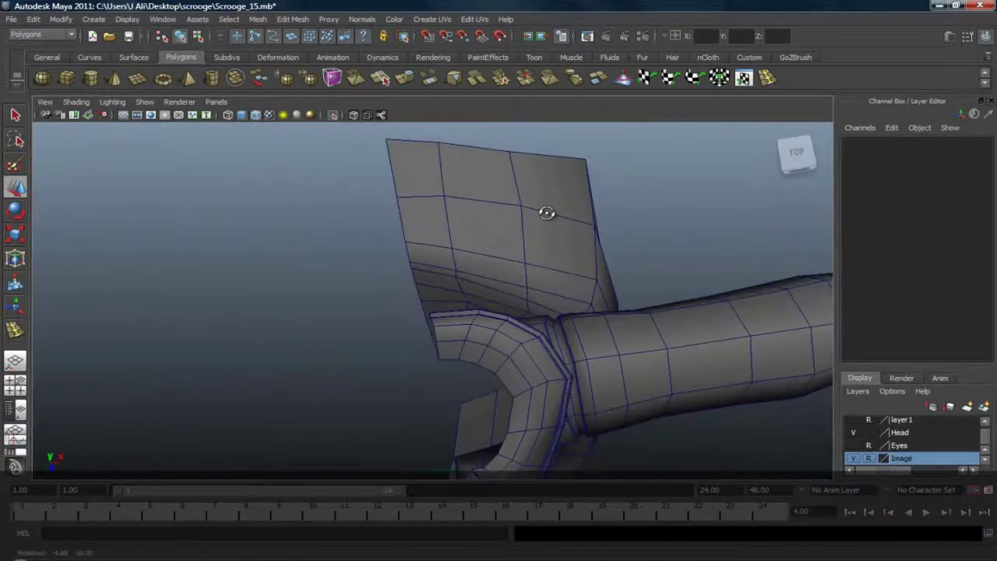
right_click_drag(495, 207, 417, 204)
left_click(397, 197)
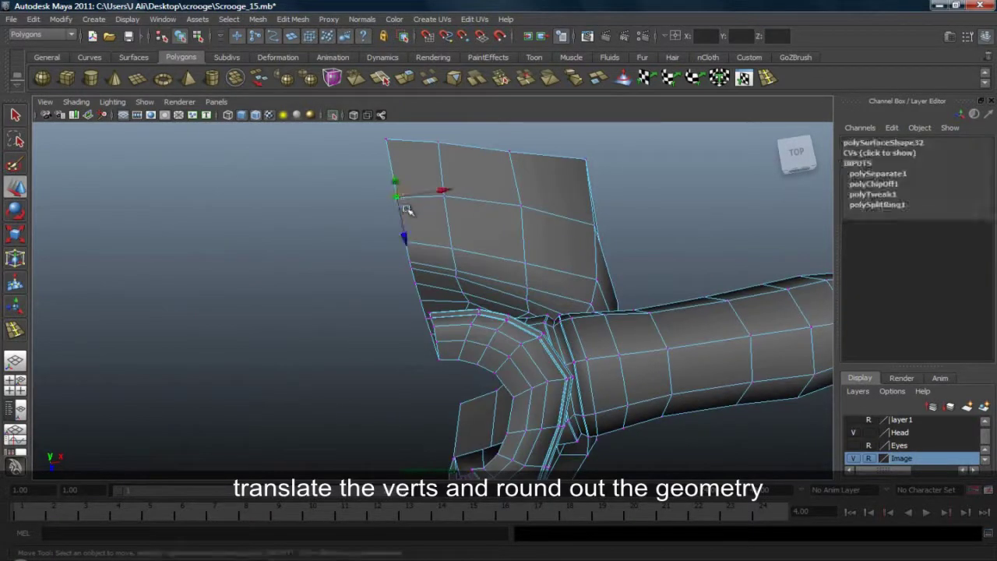
left_click_drag(410, 236, 388, 267, "alt")
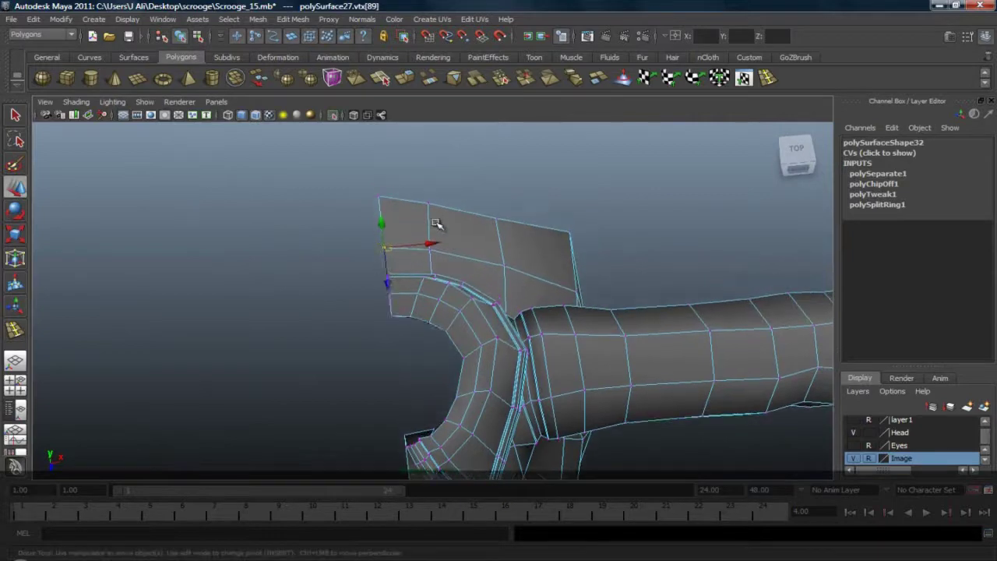
key("w")
left_click_drag(437, 223, 485, 213)
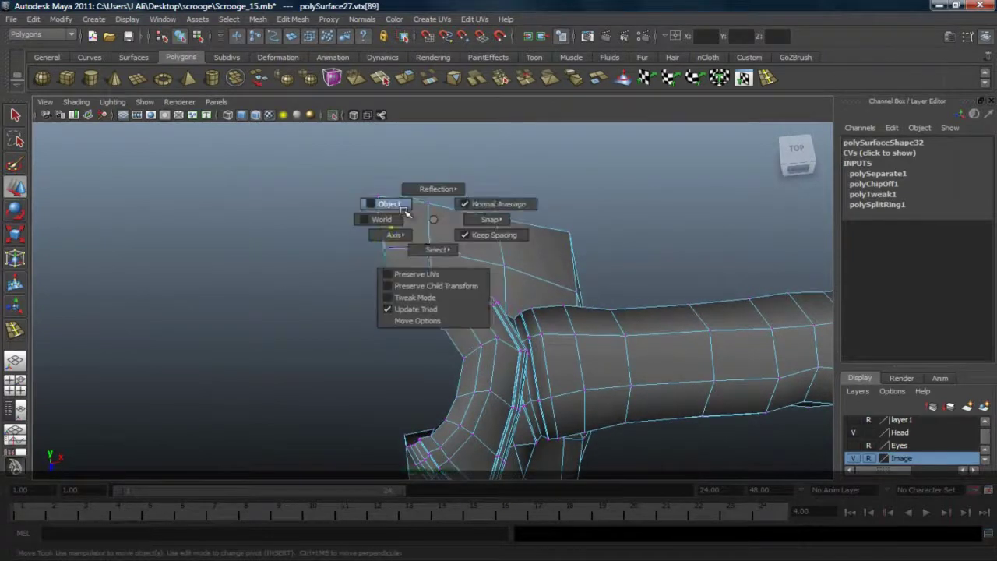
left_click_drag(422, 286, 35, 220, "alt")
left_click_drag(465, 214, 941, 290, "alt")
middle_click_drag(590, 290, 603, 189, "alt")
left_click_drag(452, 273, 441, 280, "alt")
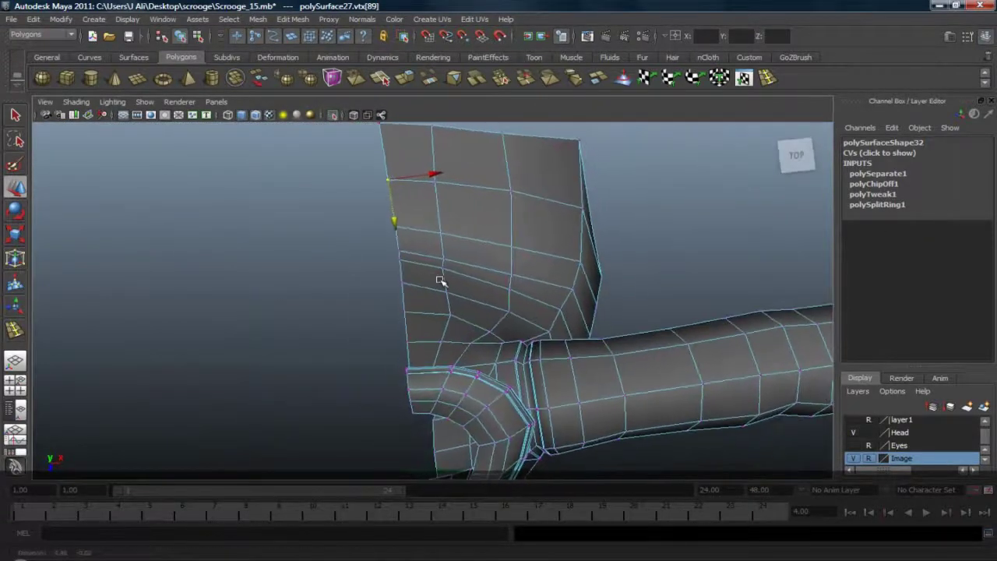
Step: Move the vertices of the rear flap row just behind the waistline, including its centre-border vertex, into a rounder curve
scroll(469, 264, "up", 2)
left_click(445, 259)
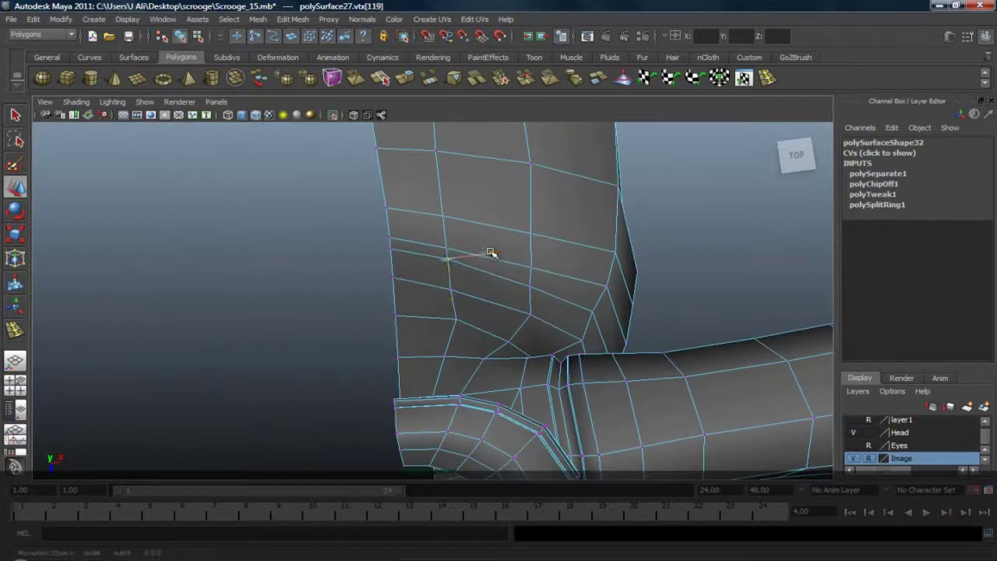
left_click_drag(527, 232, 531, 218, "alt")
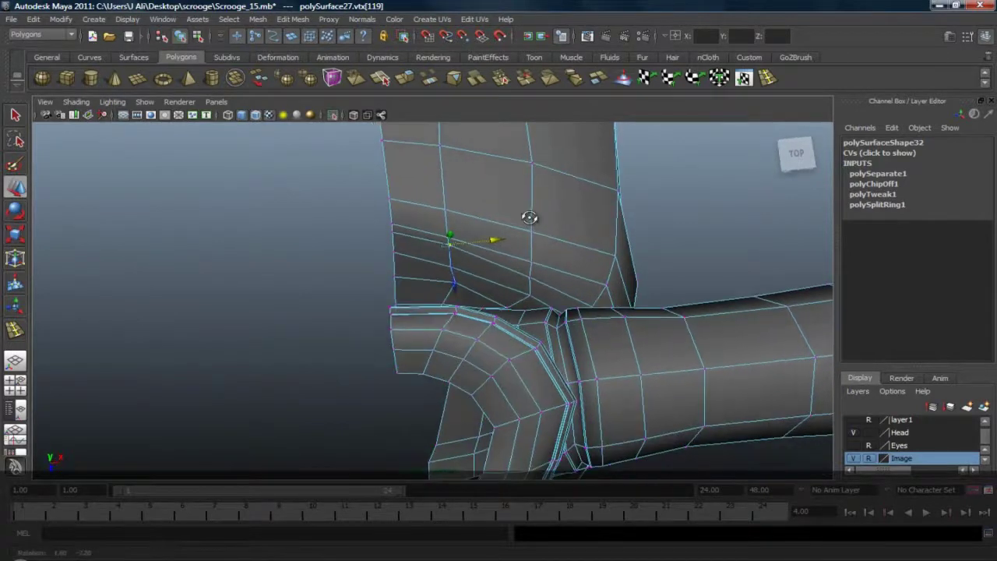
left_click_drag(537, 263, 535, 252, "alt")
left_click(532, 232)
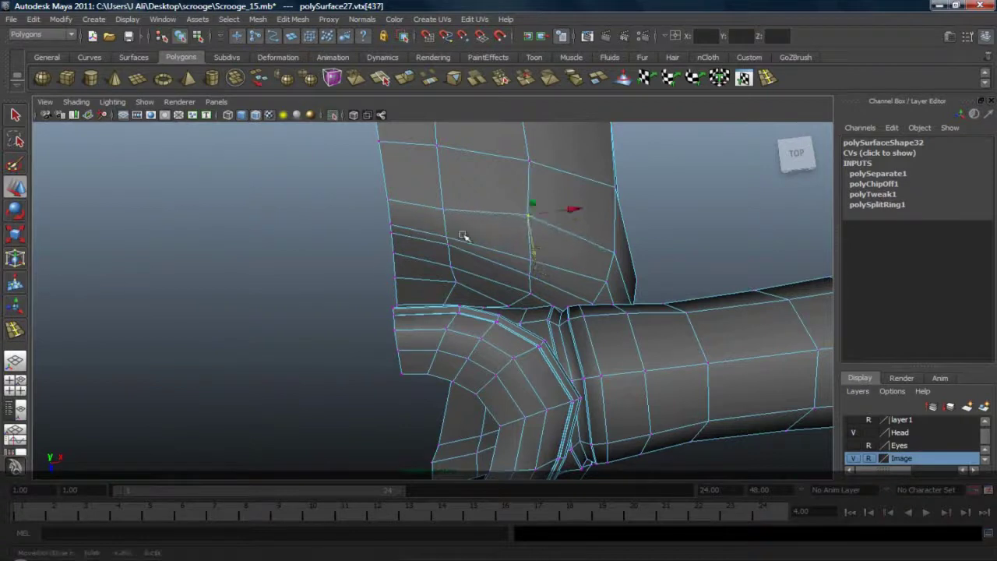
left_click(444, 209)
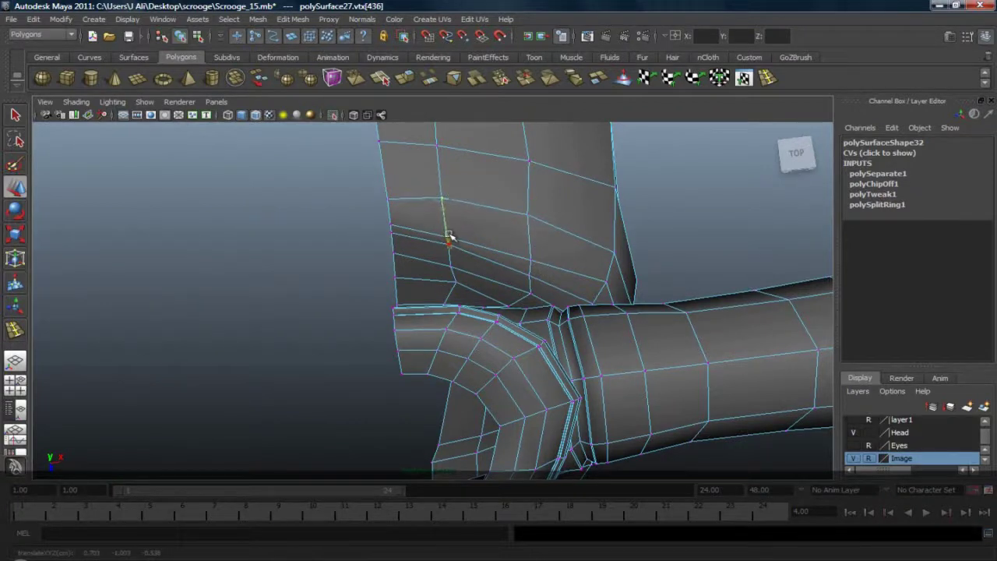
left_click(390, 201)
left_click_drag(393, 237, 393, 232)
Step: Pull the vertices of the two closely spaced waist rows backward so both rows follow the same rounded curve
left_click(533, 260)
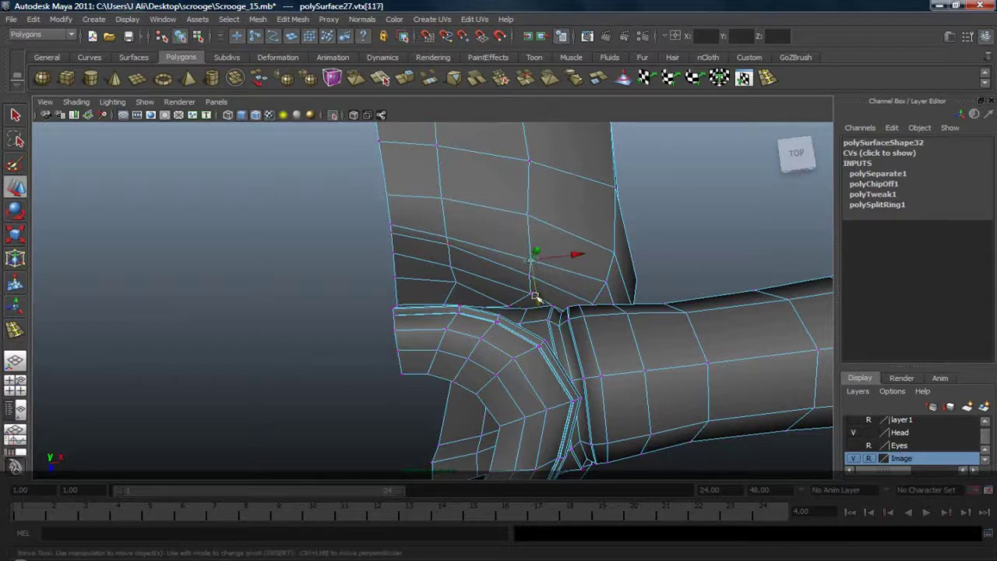
middle_click_drag(538, 299, 538, 290)
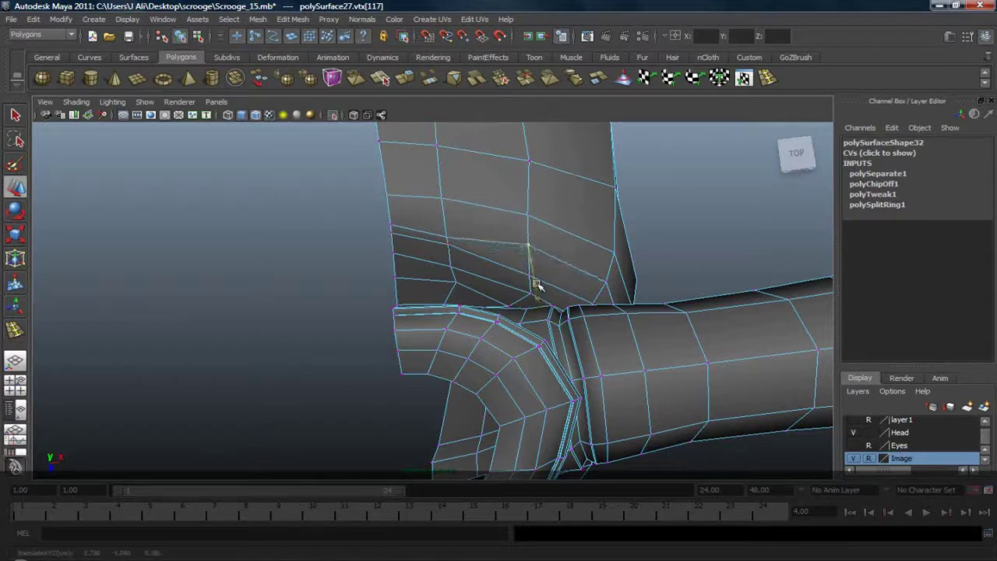
left_click(448, 236)
left_click_drag(454, 272, 454, 263)
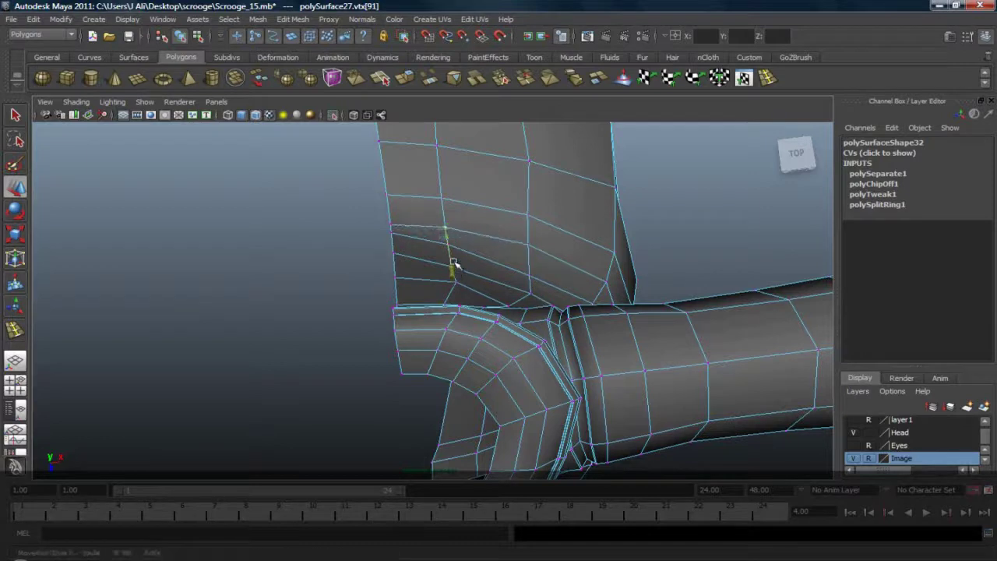
left_click(533, 277)
left_click_drag(537, 313, 536, 296)
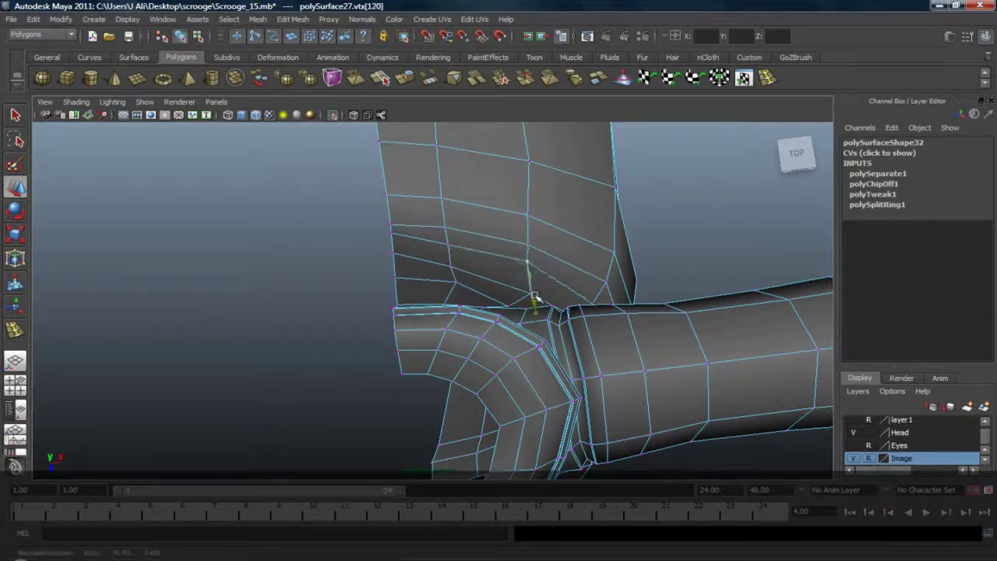
left_click(448, 245)
left_click_drag(455, 276, 454, 272)
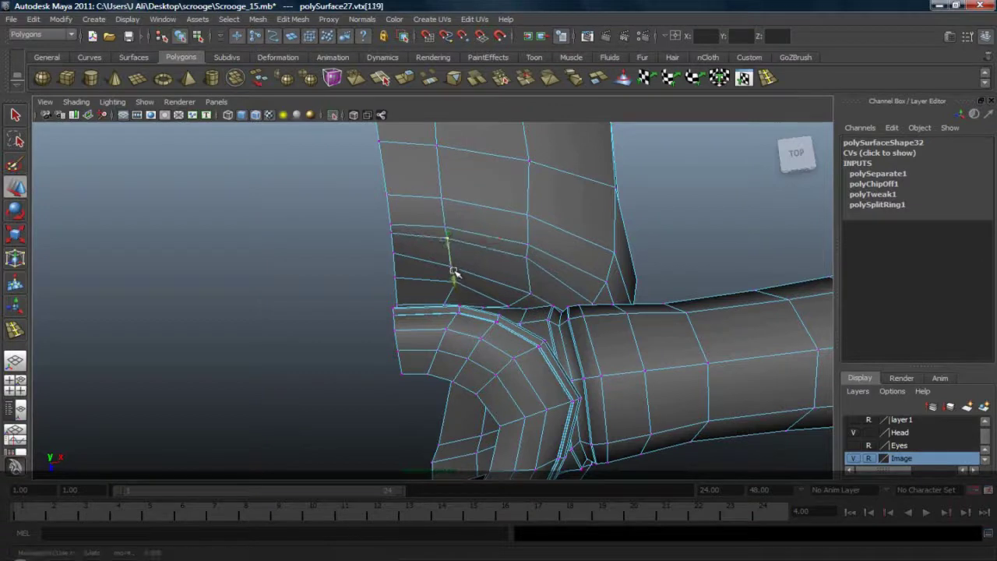
left_click(395, 228)
left_click_drag(395, 260, 394, 256)
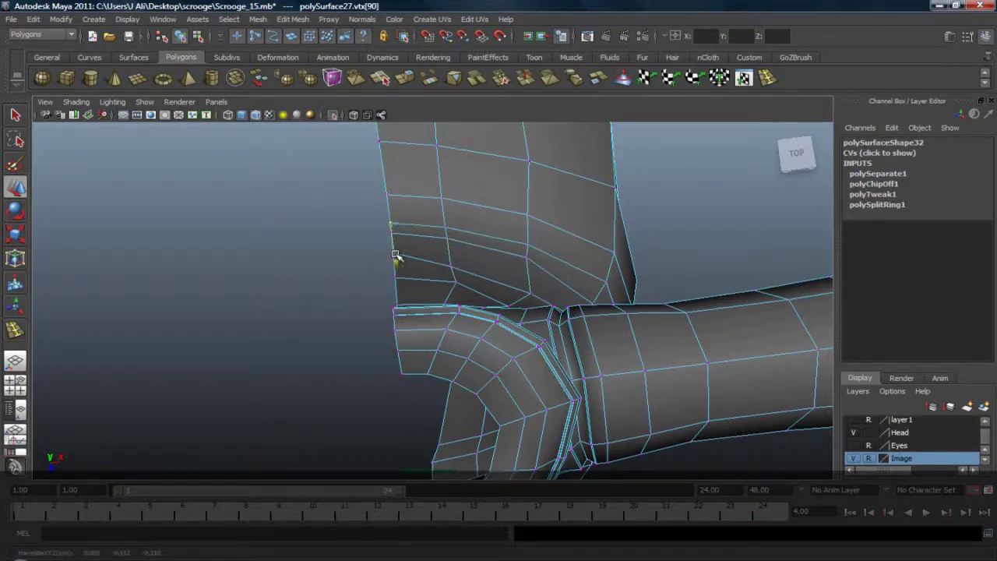
Step: Pull back the two inner vertices of the row on the torso side of the waist, and adjust the neighbouring waist vertex sideways
left_click(531, 292)
left_click_drag(536, 330, 536, 316)
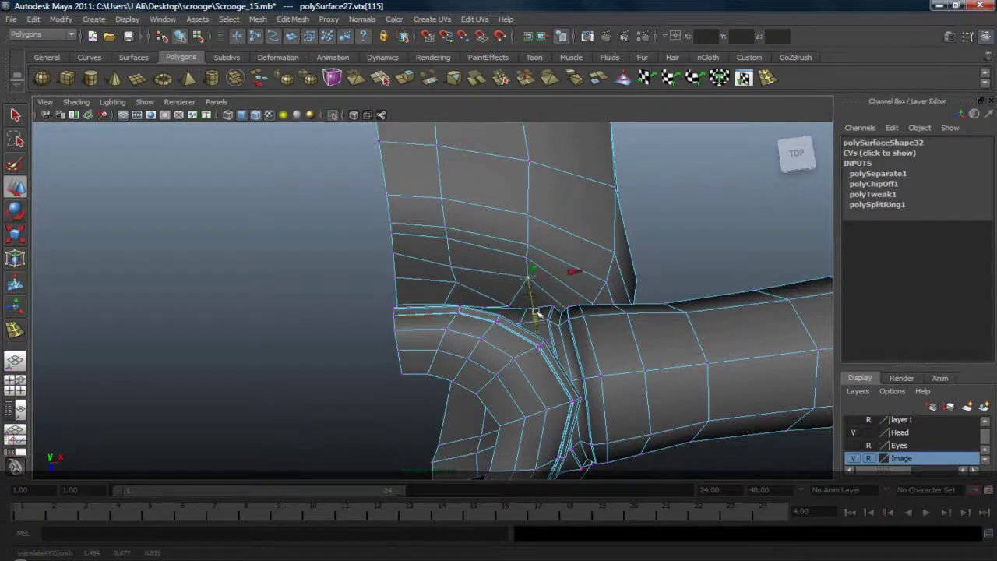
left_click(451, 266)
left_click_drag(453, 298, 455, 287)
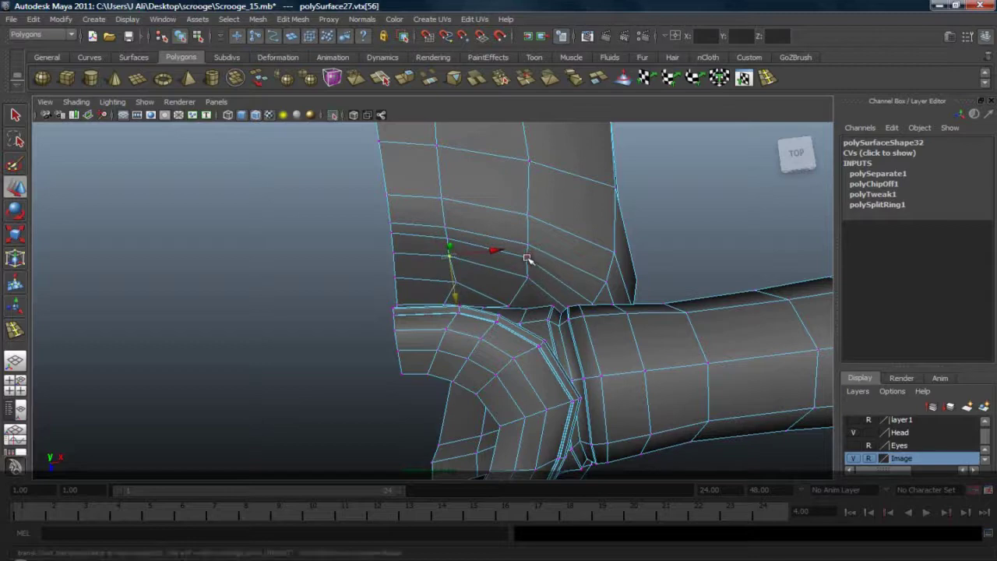
left_click(556, 257)
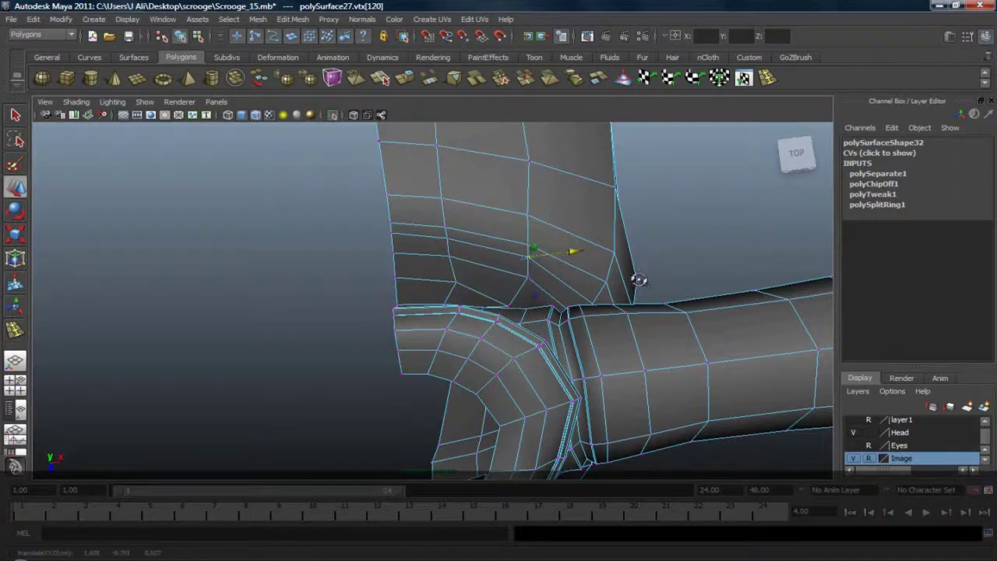
Step: Adjust the heights of the waist vertices at the coat's back and the side vertex higher up the torso
left_click_drag(638, 279, 458, 164, "alt")
left_click_drag(524, 176, 363, 212, "alt")
left_click(367, 260)
left_click(496, 211)
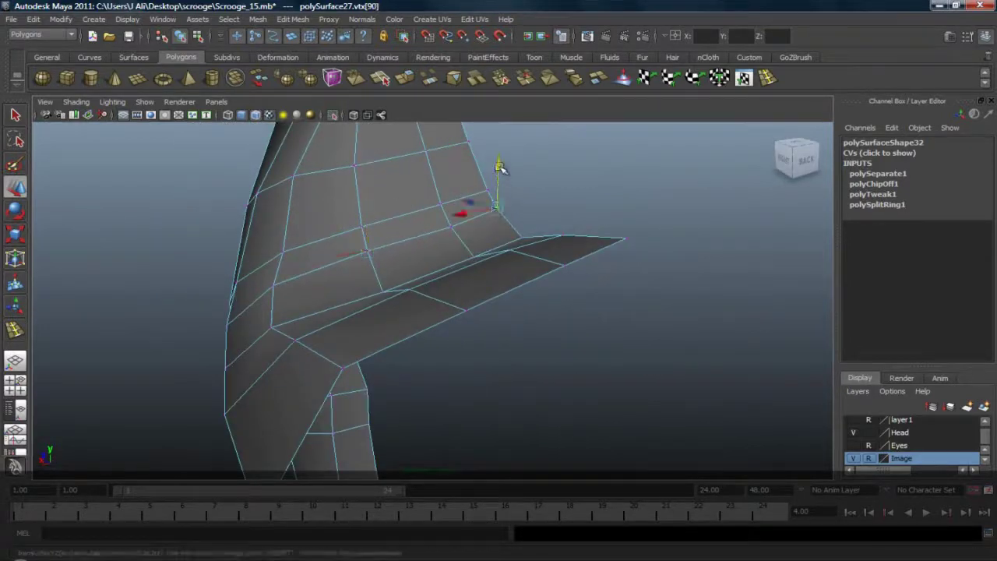
left_click_drag(431, 223, 517, 208, "alt")
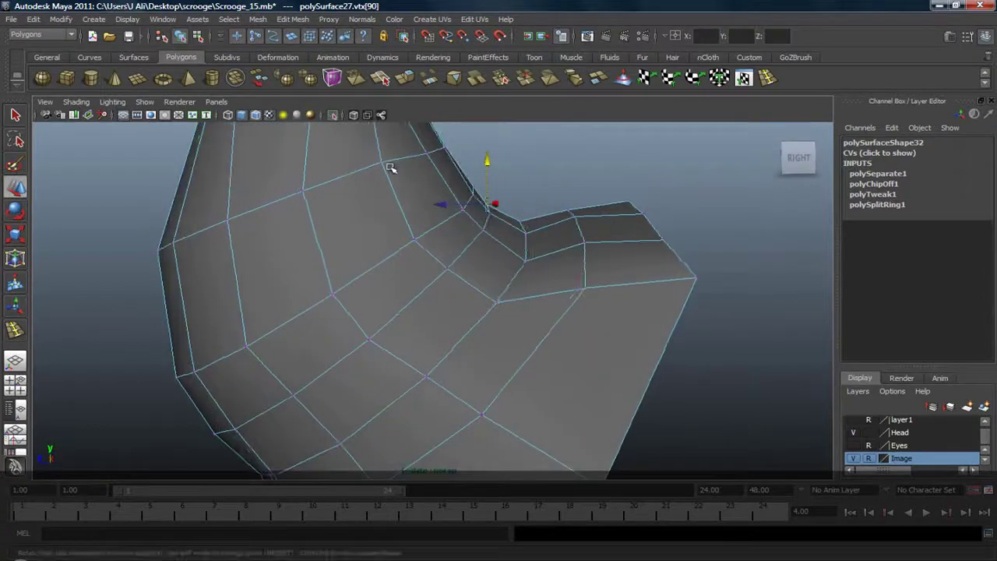
left_click(382, 162)
left_click_drag(380, 138, 380, 141)
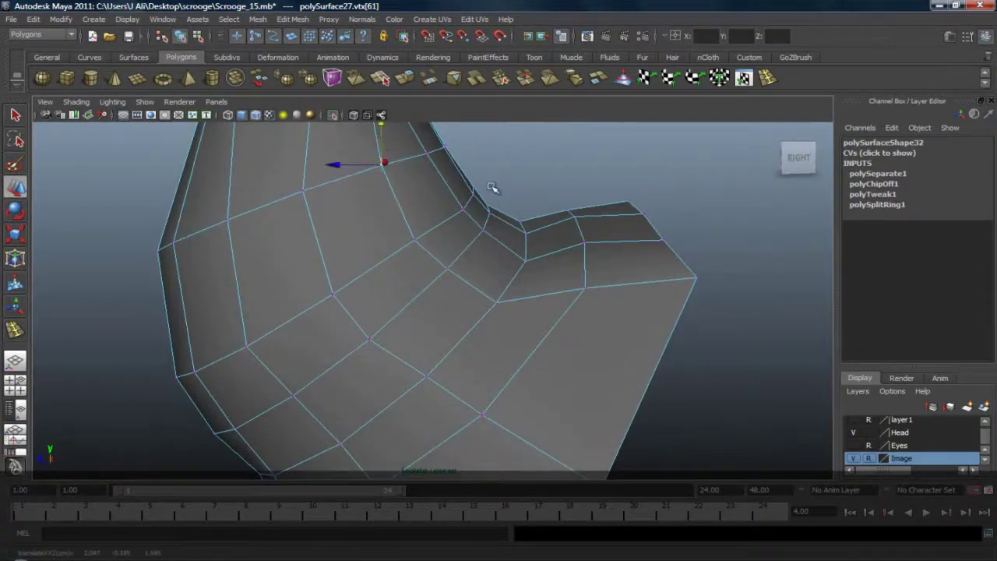
Step: Return the coat body to object selection and show it in smooth preview to inspect the rounded shape
left_click_drag(492, 188, 501, 276, "alt")
left_click_drag(526, 272, 520, 264, "alt")
right_click_drag(520, 265, 575, 250)
left_click(555, 248)
key("3")
left_click(558, 208)
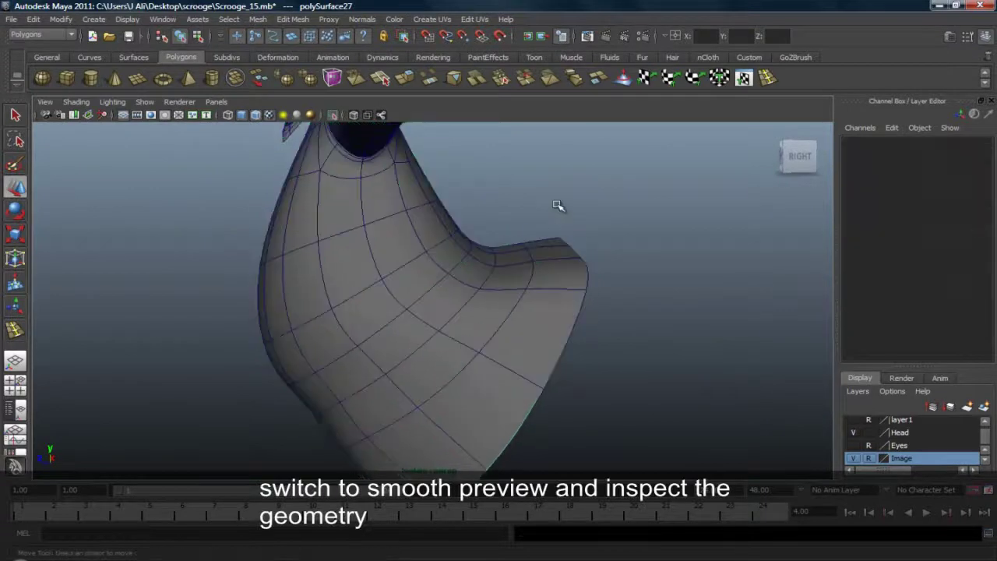
Step: Show all hidden objects, end the coat's isolation and inspect the coat on the full duck beside the references
left_click(129, 19)
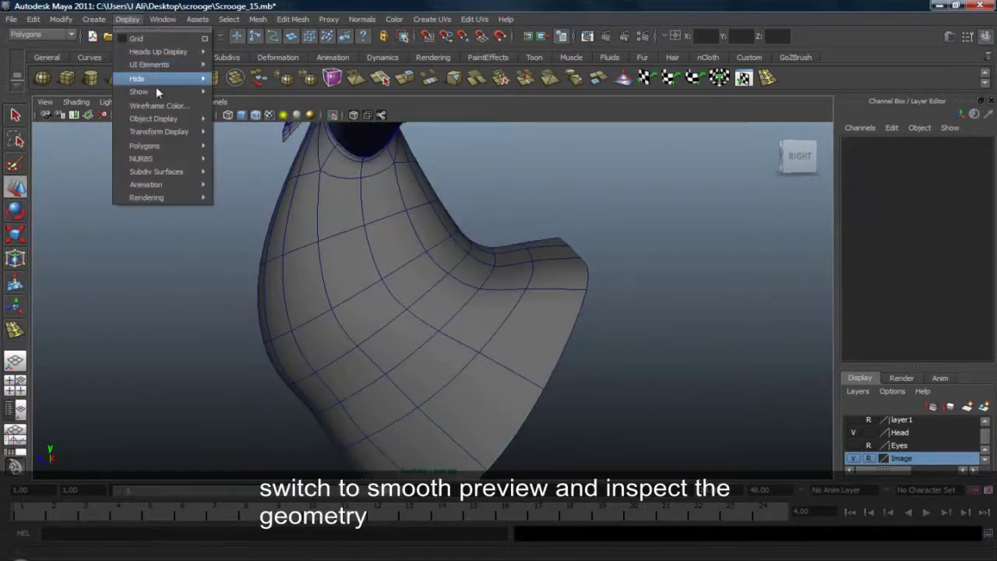
mouse_move(138, 152)
left_click(267, 137)
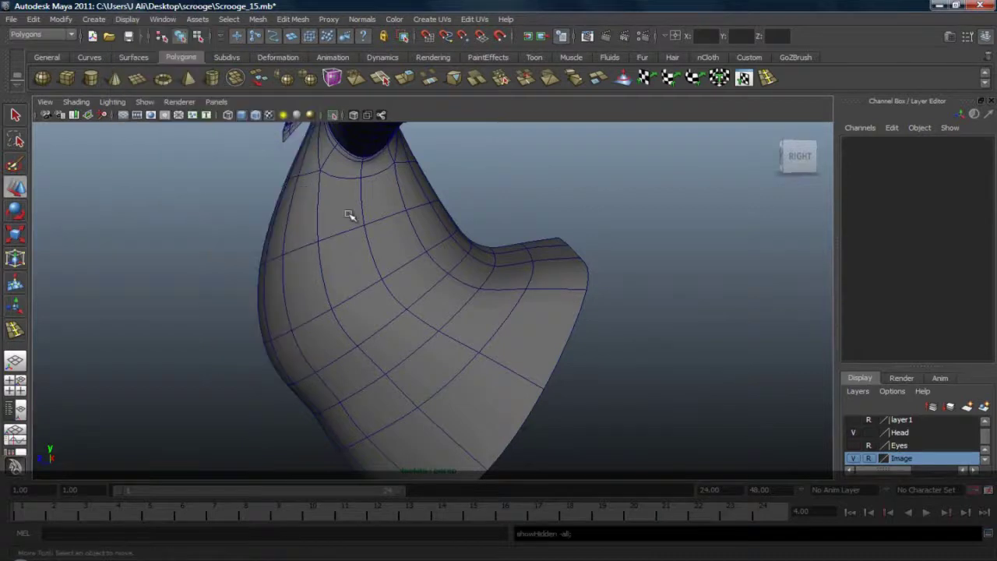
left_click(145, 102)
mouse_move(179, 121)
left_click(275, 130)
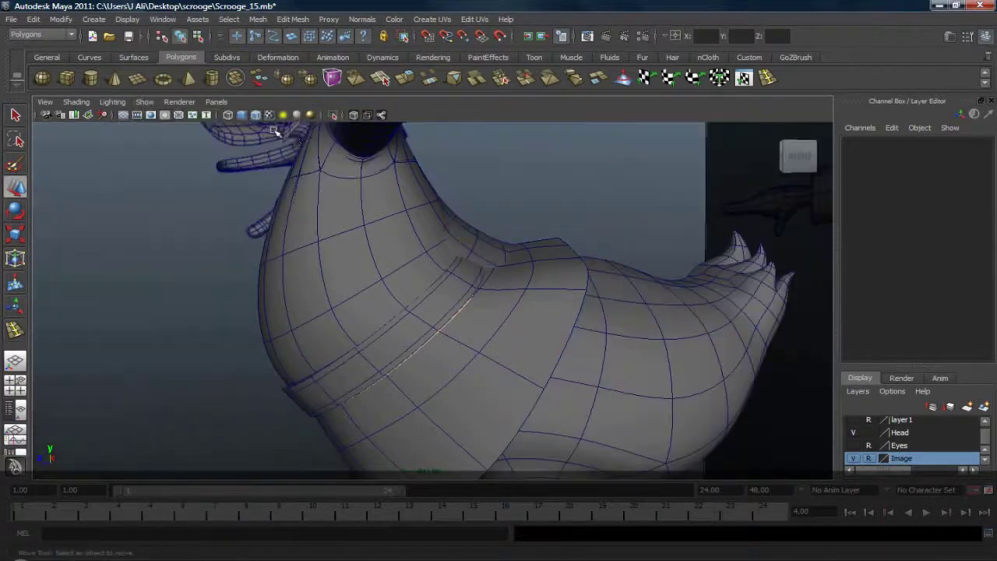
left_click_drag(457, 226, 543, 291, "alt")
scroll(451, 226, "down", 5)
scroll(434, 294, "down", 5)
scroll(516, 310, "up", 5)
Step: Hide all the duck's other parts, leaving only the coat body and belt strip visible
left_click(604, 330)
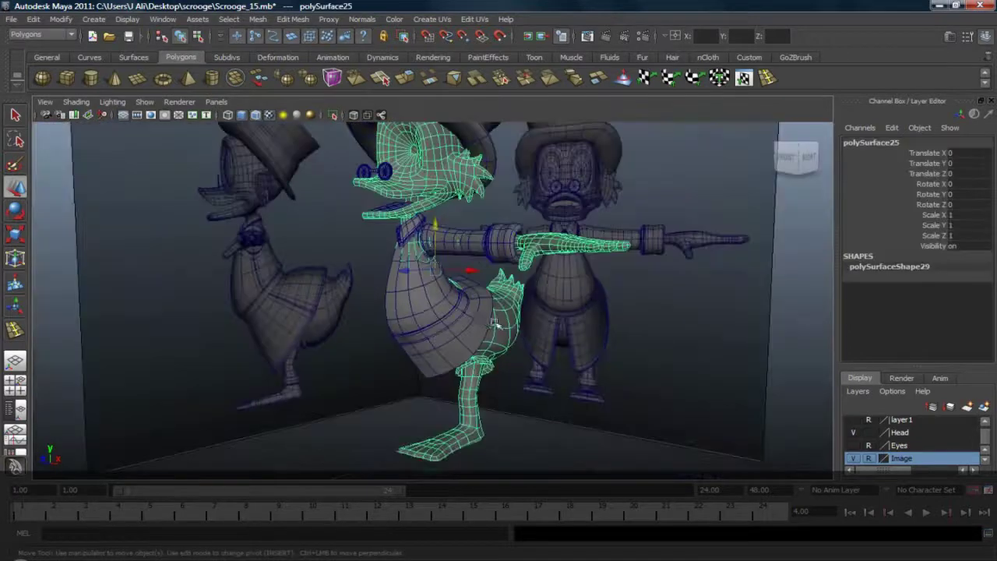
left_click(457, 317)
left_click(429, 298, "shift")
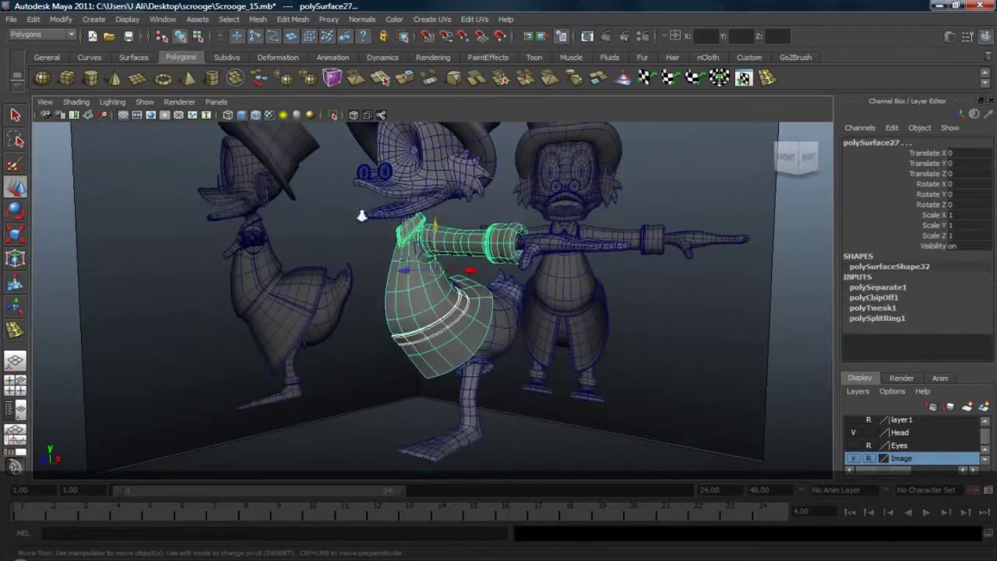
scroll(369, 219, "down", 5)
left_click_drag(348, 181, 550, 398, "shift")
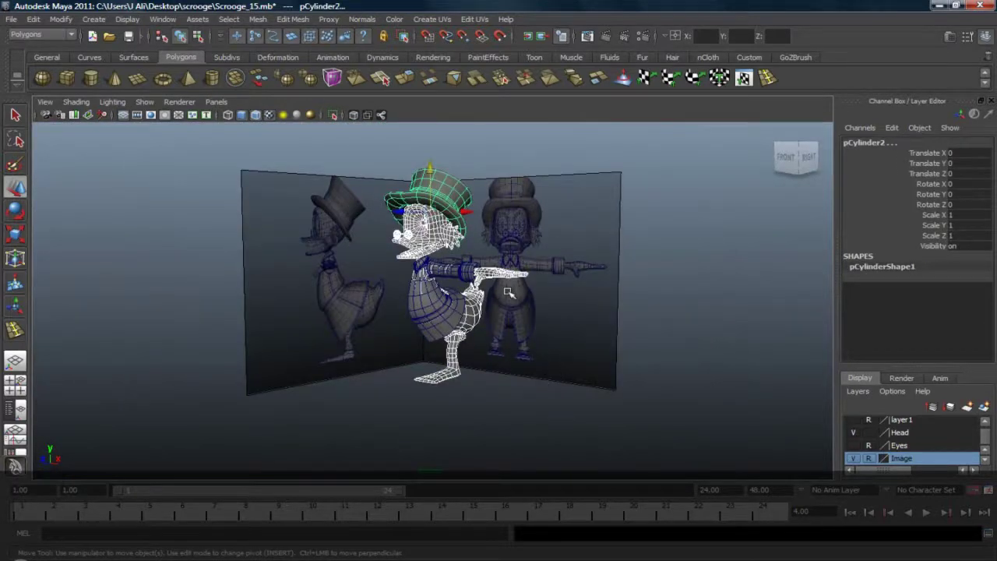
key("ctrl+h")
Step: Switch the belt strip to vertex editing and select the vertex row beside its back end
scroll(527, 291, "up", 5)
left_click_drag(545, 328, 487, 314, "alt")
scroll(483, 296, "up", 4)
left_click(503, 213)
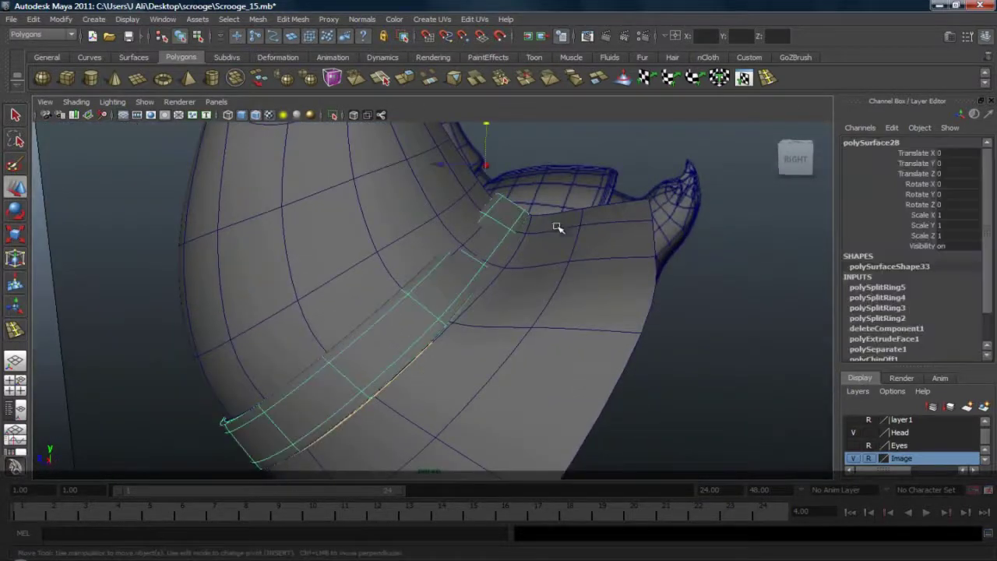
left_click_drag(559, 227, 435, 339, "alt")
right_click_drag(443, 333, 370, 333)
left_click_drag(401, 278, 515, 341)
Step: Try moving the belt's two vertex rows nearest the back end outward from the coat
key("w")
left_click_drag(456, 294, 434, 323)
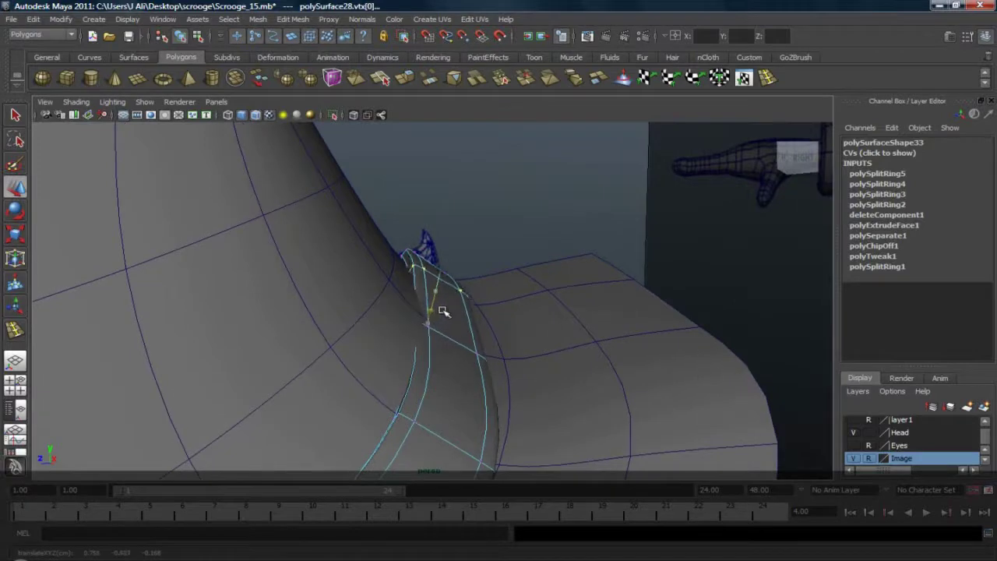
left_click_drag(353, 316, 516, 384)
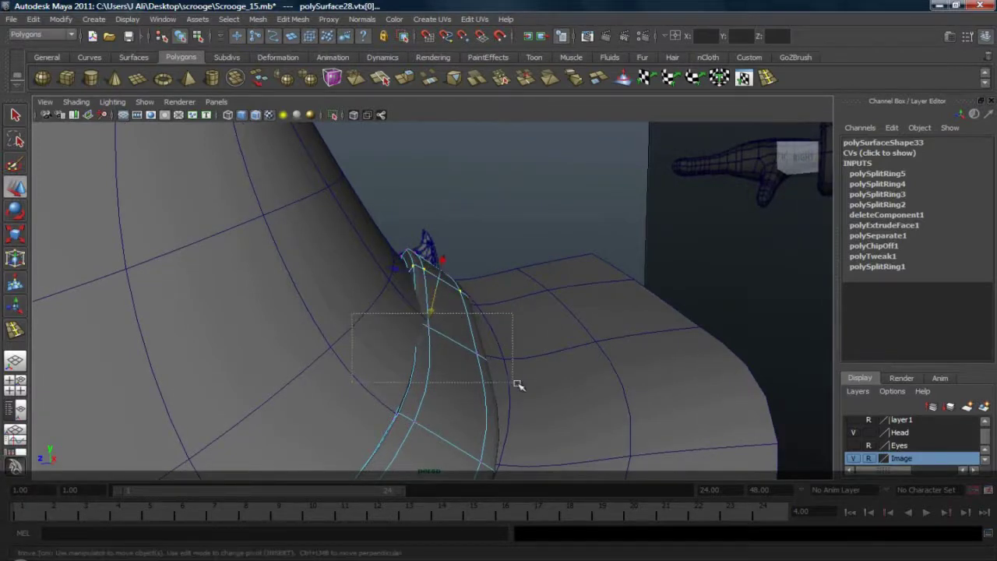
left_click_drag(449, 387, 471, 351)
left_click_drag(423, 321, 428, 321)
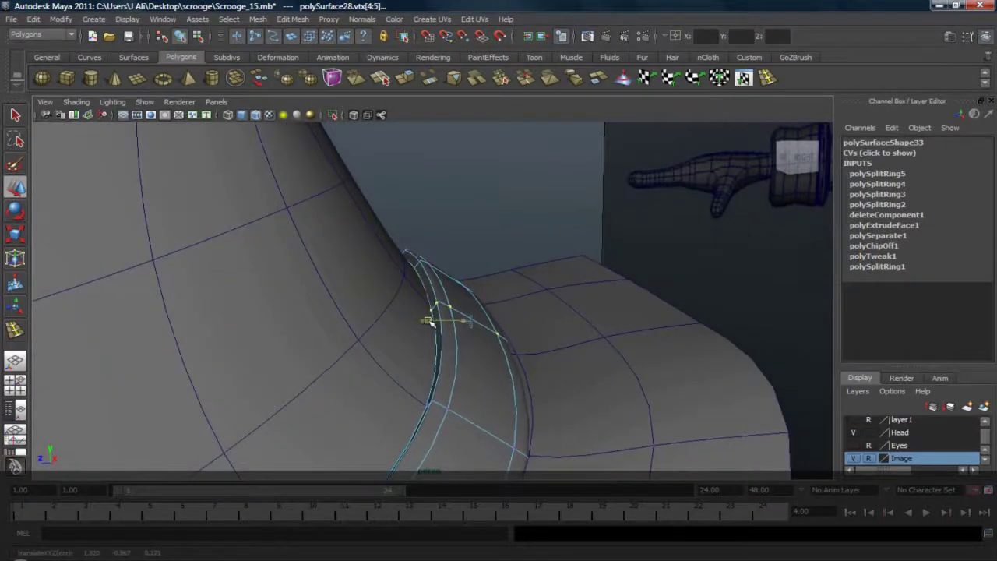
Step: Check the belt from behind and undo the last vertex moves on it
left_click_drag(605, 347, 403, 407, "alt")
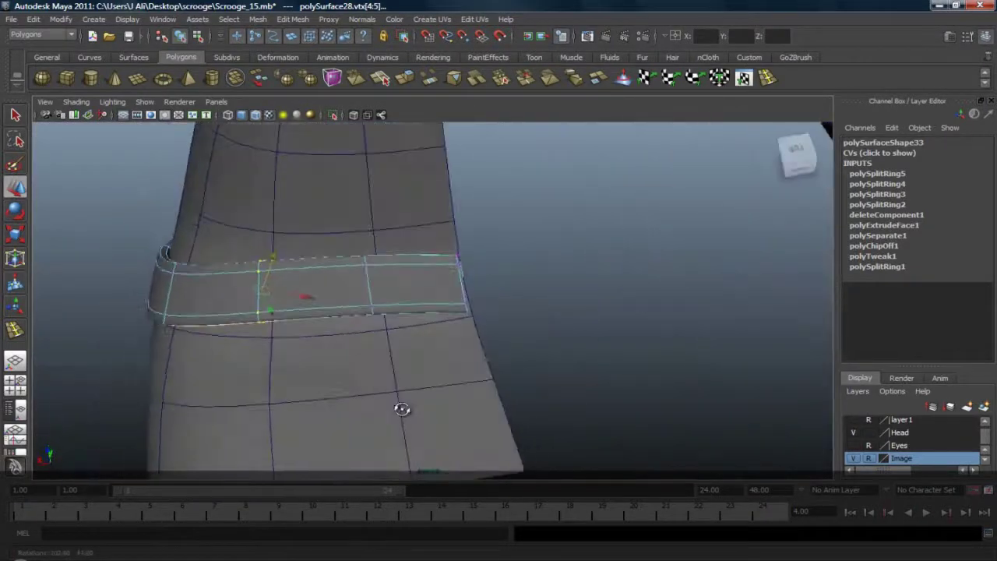
left_click_drag(325, 307, 350, 309, "alt")
scroll(350, 291, "down", 3)
middle_click_drag(363, 291, 459, 293, "alt")
scroll(466, 269, "up", 4)
key("ctrl+z")
key("ctrl+z")
key("ctrl+z")
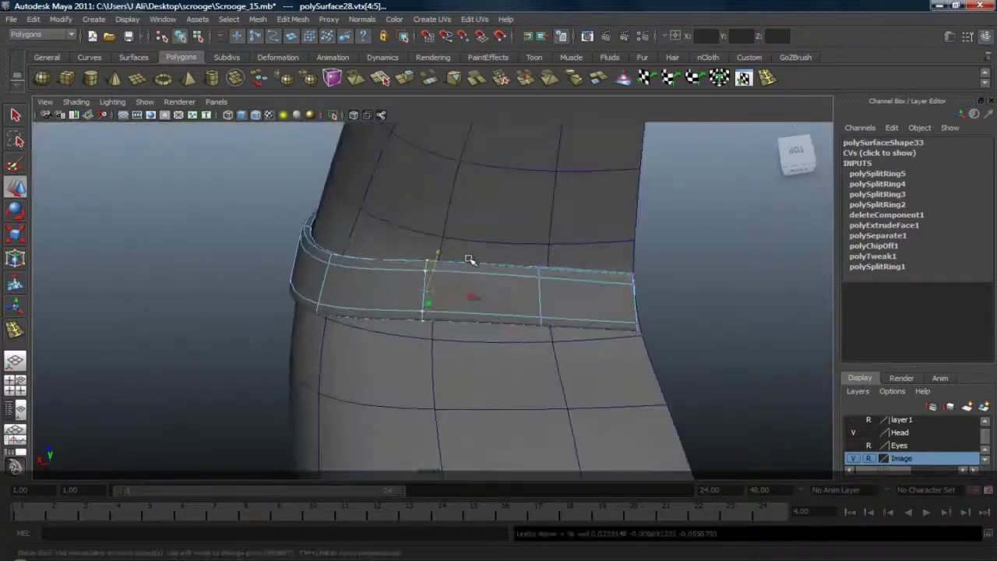
key("ctrl+z")
key("ctrl+z")
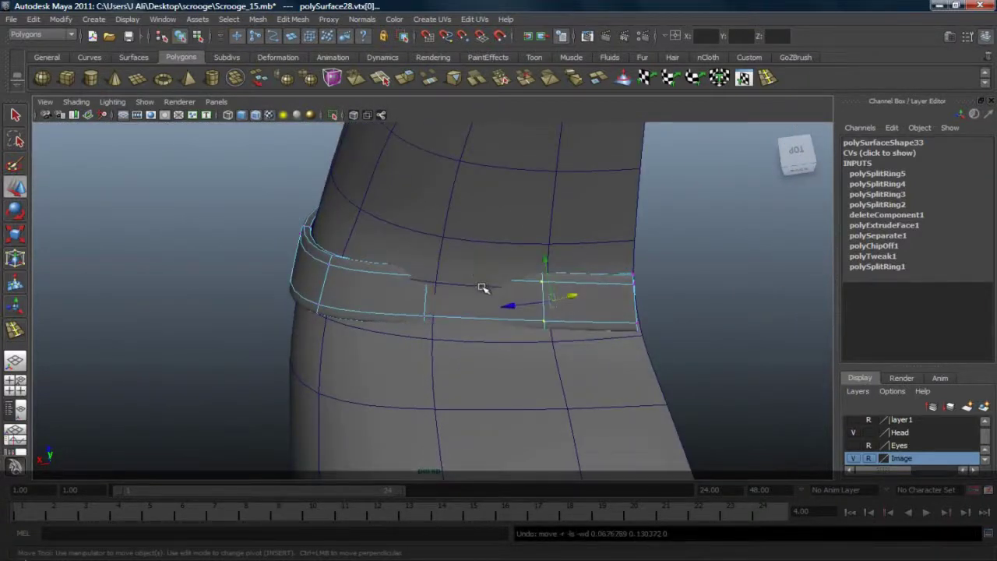
Step: Shift the vertex rows near the belt's back end individually so the strip follows the coat's surface
left_click_drag(483, 287, 444, 272)
left_click_drag(573, 289, 691, 237, "alt")
left_click_drag(440, 265, 468, 257, "alt")
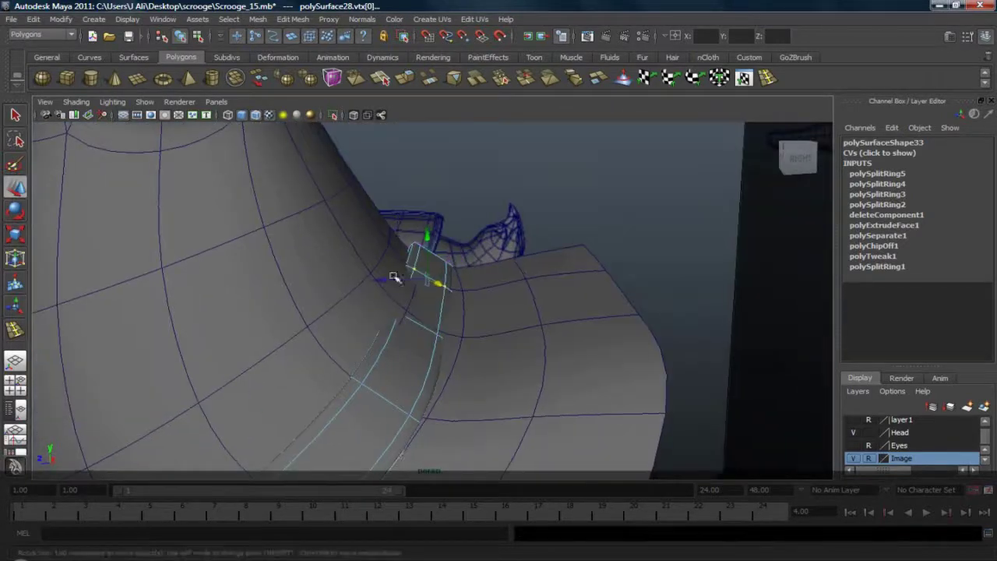
left_click_drag(382, 279, 389, 280)
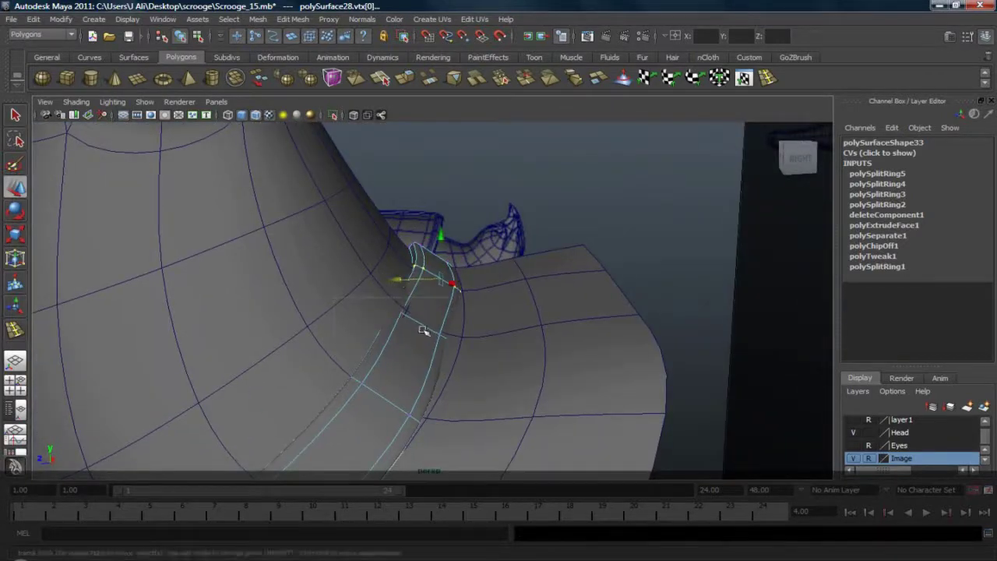
left_click_drag(371, 324, 394, 333)
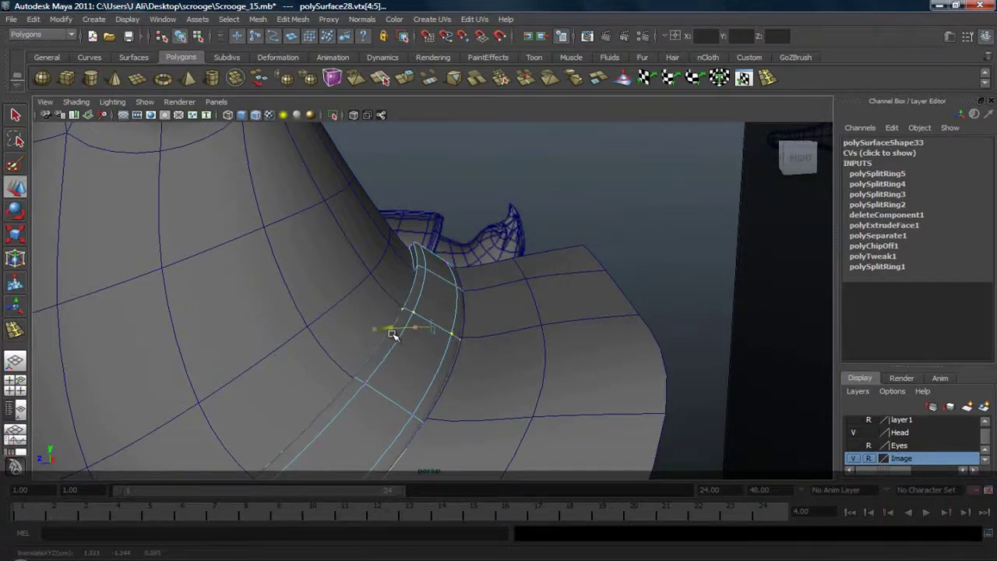
left_click_drag(565, 336, 403, 367, "alt")
left_click_drag(626, 258, 674, 377)
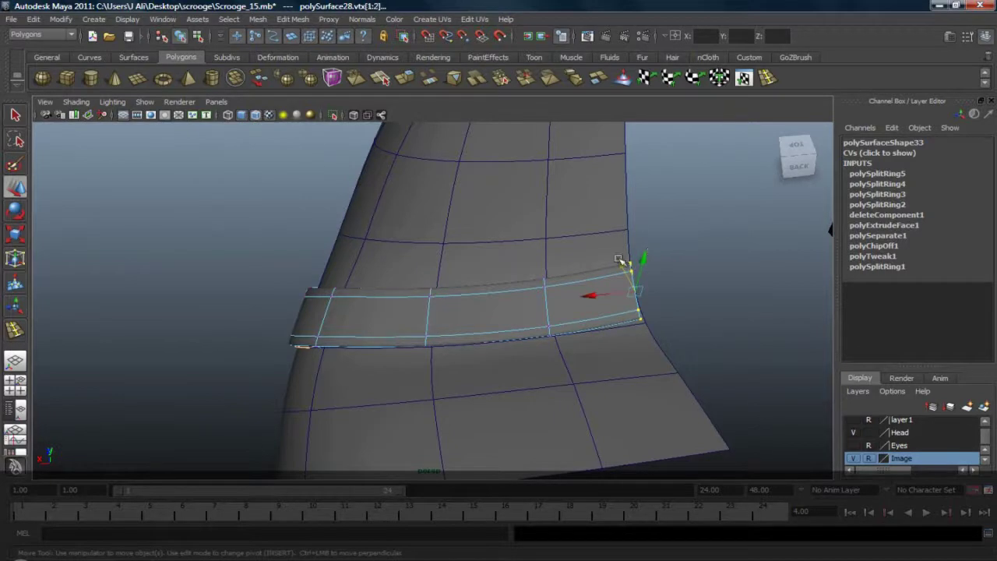
left_click_drag(620, 260, 534, 307)
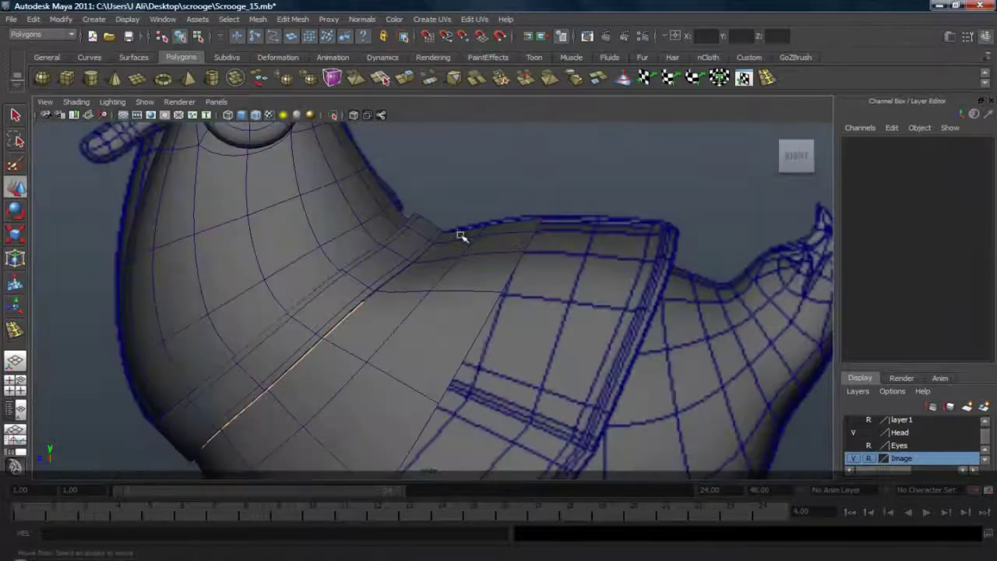
Step: Show the belt unsmoothed and move its three rearmost vertex rows forward and up to match the side reference
middle_click_drag(461, 236, 496, 264, "alt")
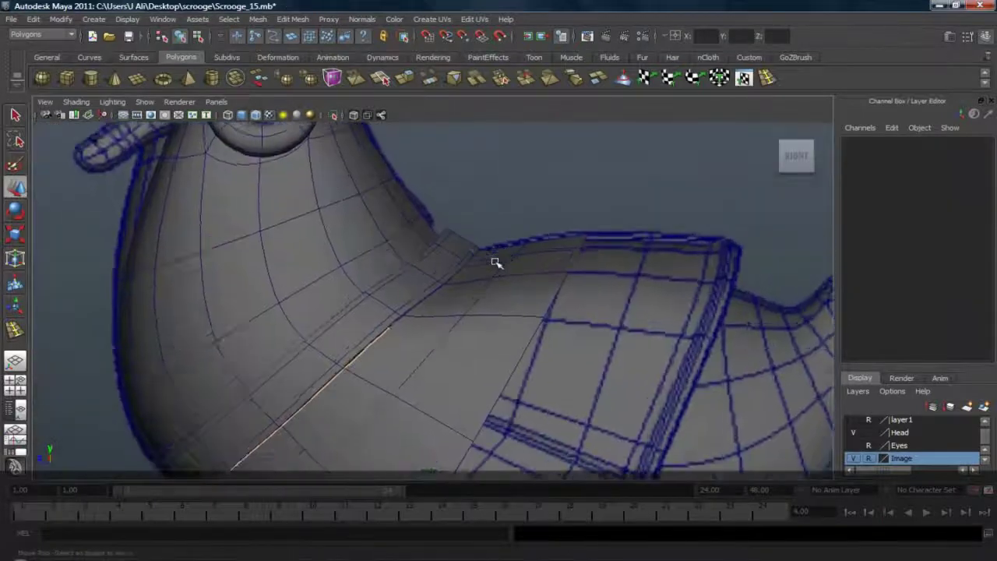
scroll(496, 263, "up", 2)
left_click(464, 242)
key("1")
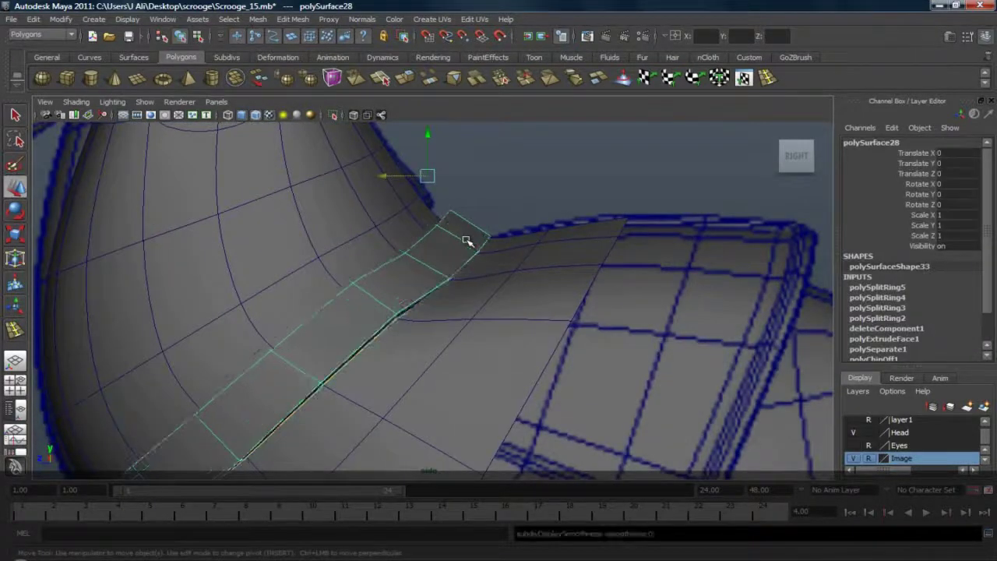
right_click_drag(467, 241, 416, 239)
left_click_drag(398, 199, 529, 286)
left_click_drag(448, 244, 440, 237)
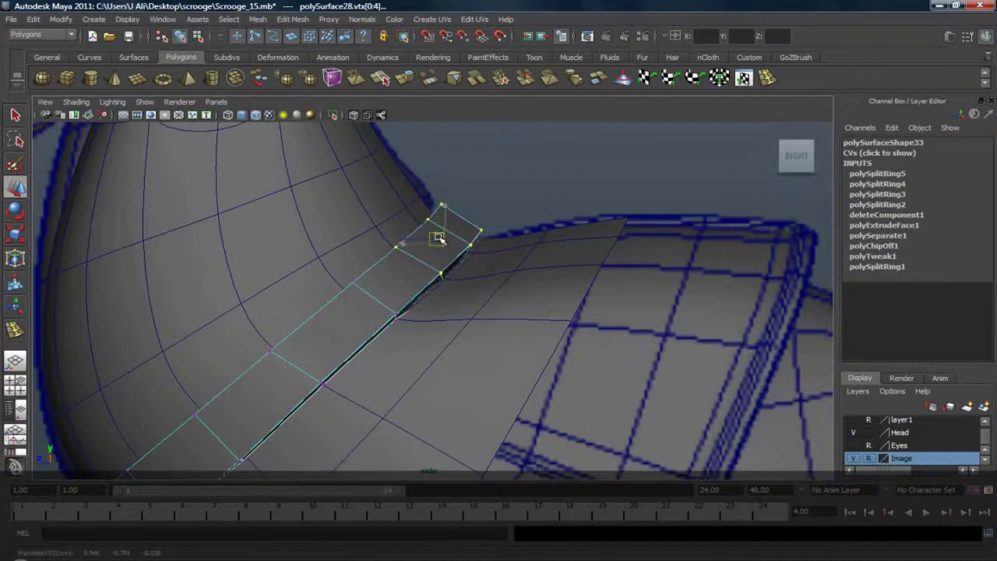
key("ctrl+z")
left_click_drag(379, 192, 559, 296)
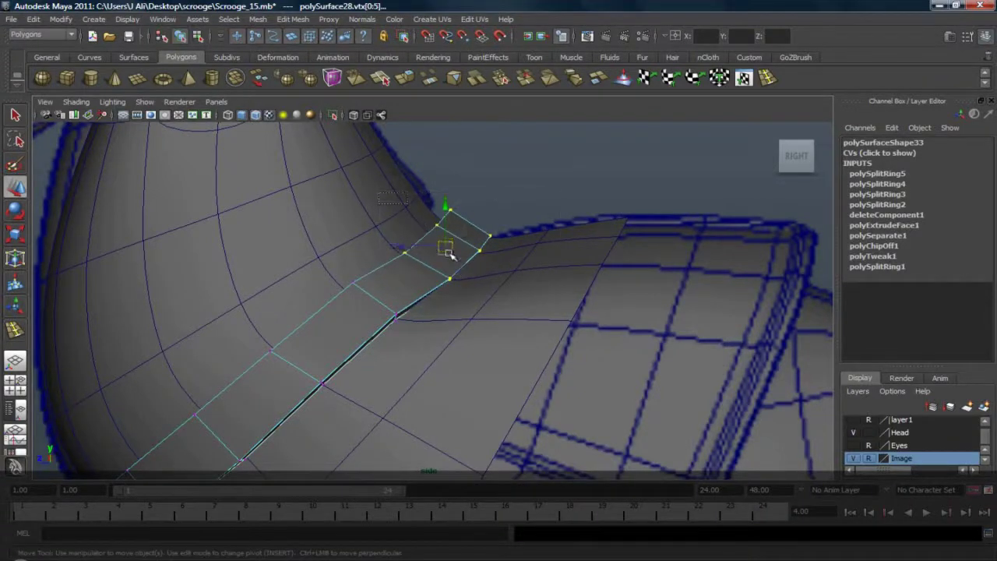
left_click_drag(444, 244, 440, 246)
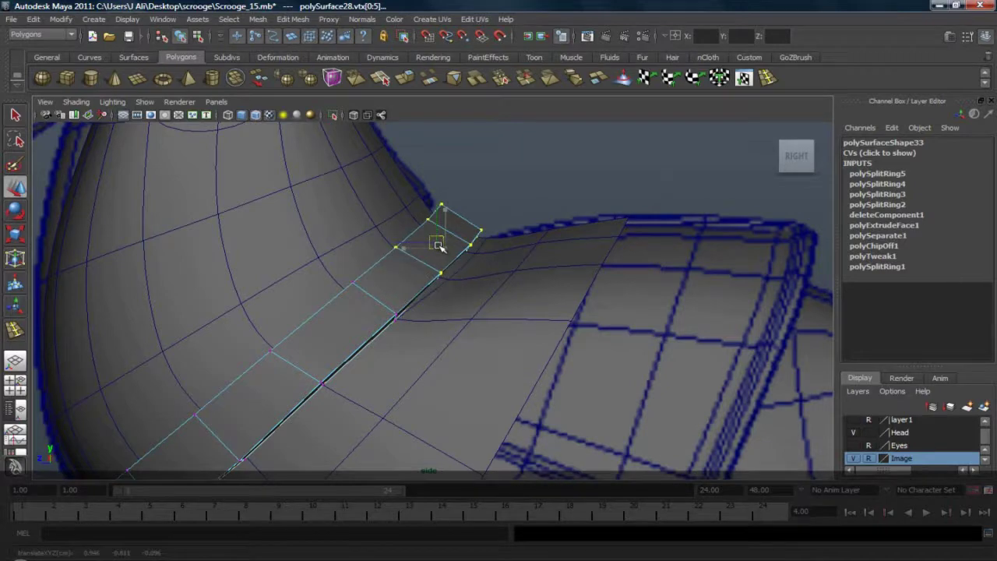
Step: Adjust the vertices at the belt's back end against the coat in the perspective view
left_click(28, 363)
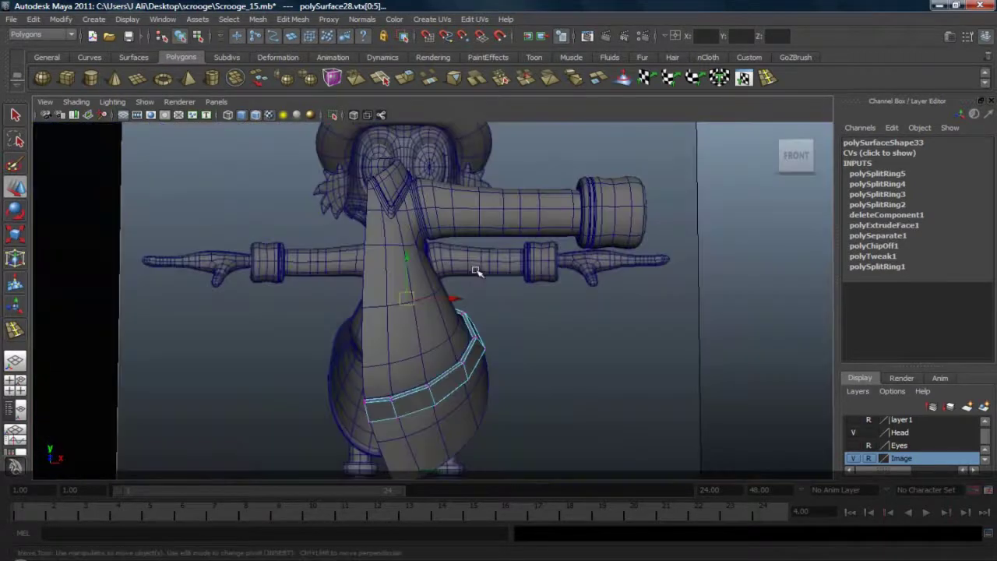
left_click_drag(478, 272, 226, 304, "alt")
right_click_drag(444, 296, 601, 331, "alt")
left_click_drag(600, 332, 562, 289, "alt")
left_click_drag(608, 340, 608, 341)
left_click_drag(557, 267, 559, 273)
Step: Return the belt to object selection, show it in smooth preview and inspect its fit around the coat
right_click_drag(508, 290, 517, 283)
left_click(490, 290)
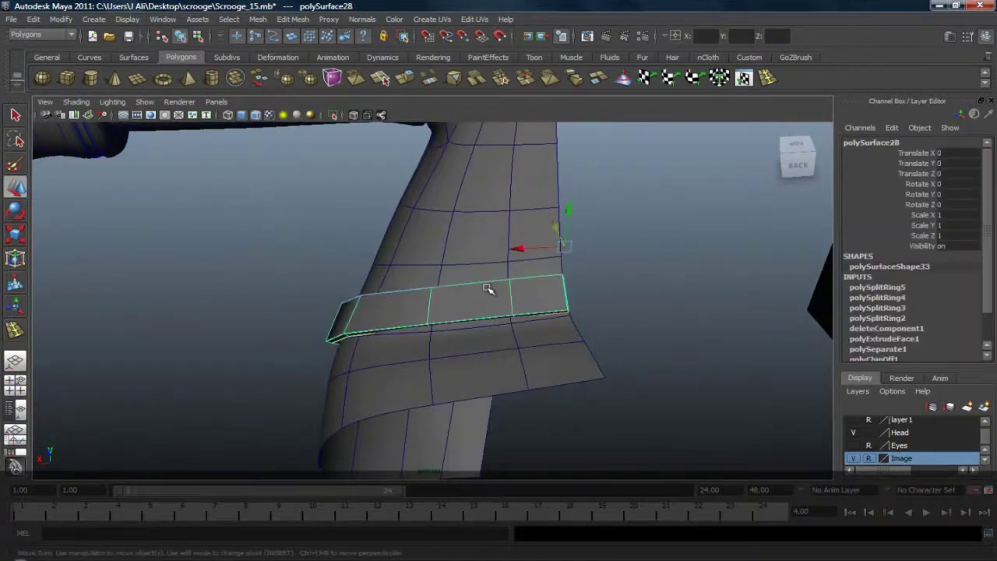
key("3")
left_click(616, 283)
left_click_drag(449, 317, 614, 292, "alt")
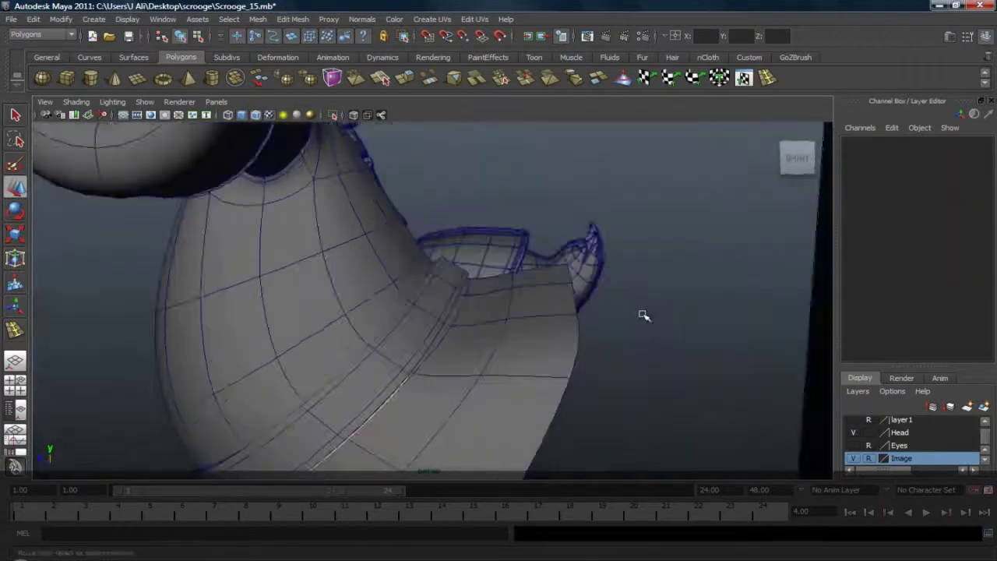
left_click(434, 324)
left_click(567, 344)
right_click_drag(616, 335, 581, 310, "alt")
left_click_drag(623, 312, 627, 333, "alt")
Step: Center the belt strip's pivot and try scaling it vertically in the front view
key("space")
left_click_drag(453, 350, 459, 374)
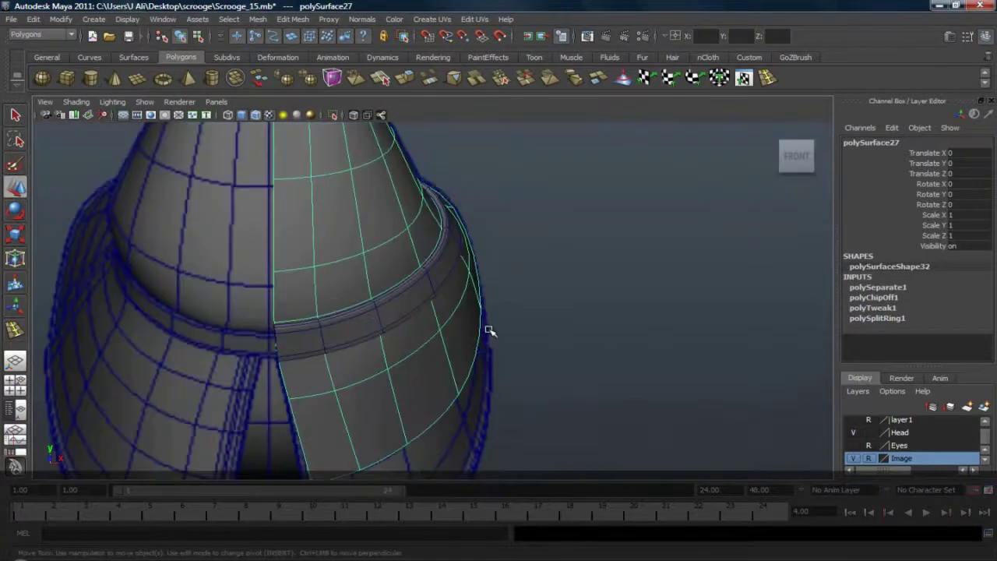
left_click(440, 285)
key("r")
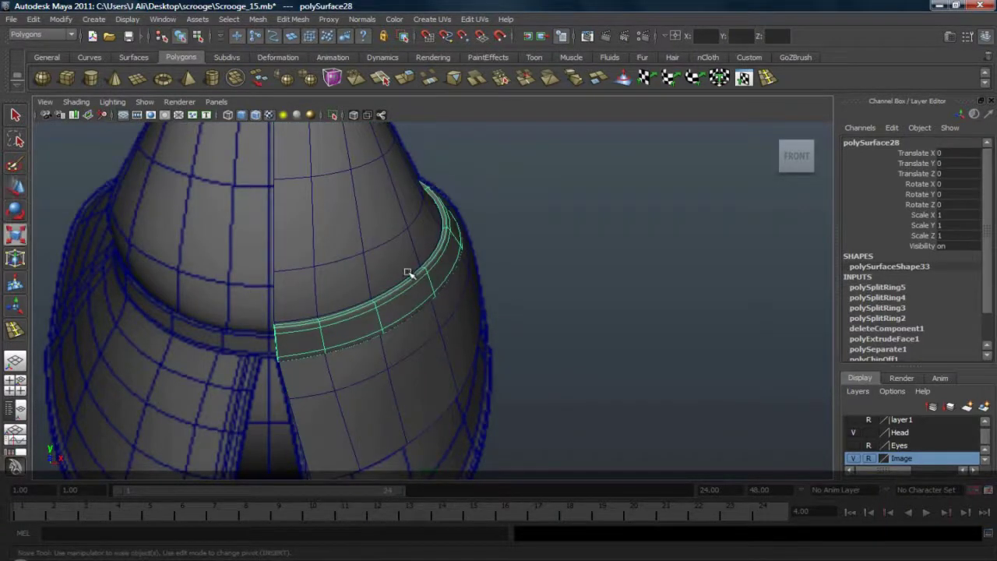
left_click(61, 19)
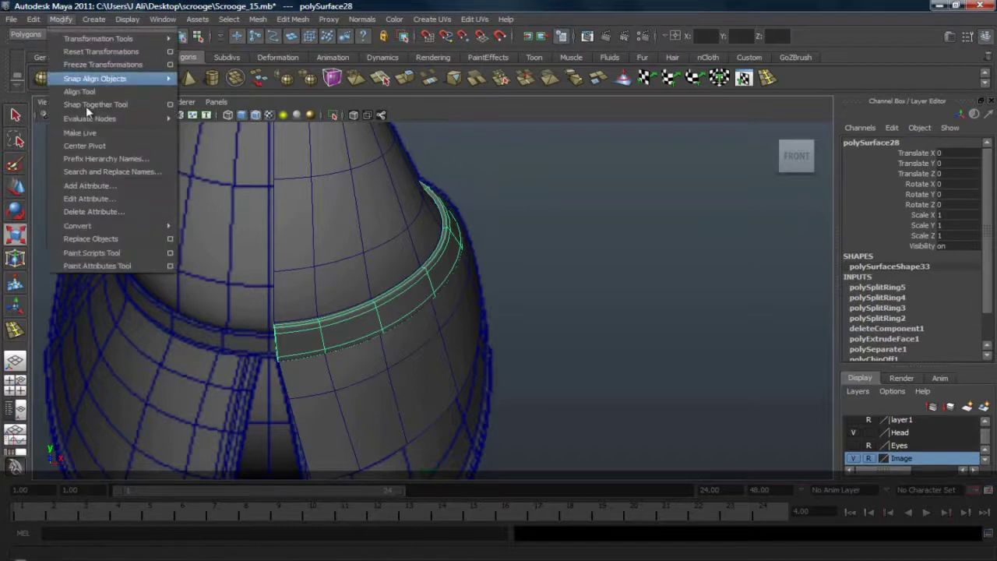
left_click(102, 147)
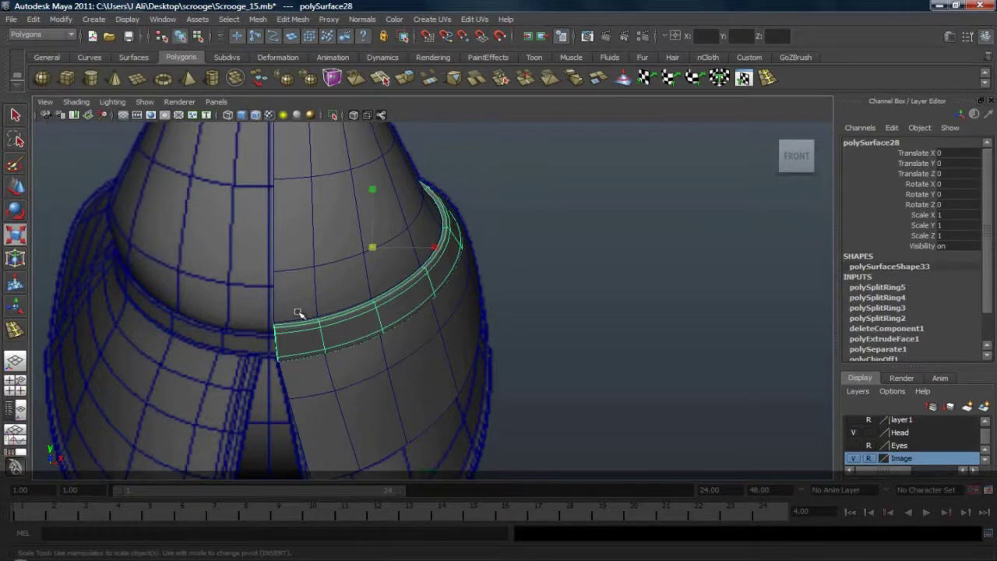
left_click_drag(373, 190, 377, 198)
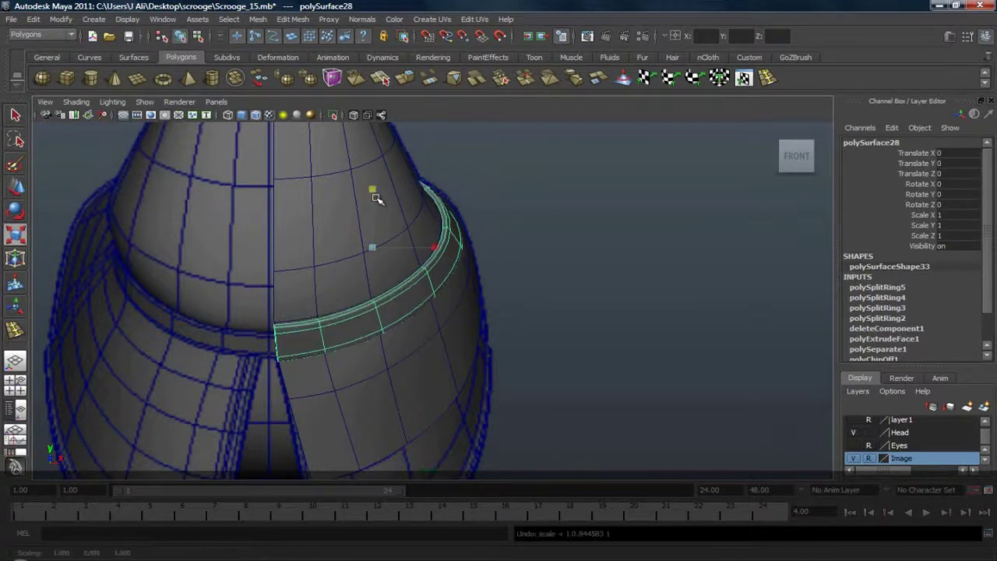
Step: Select all the vertices along the belt's upper edge, from the front center around to the back
right_click_drag(342, 316, 286, 316)
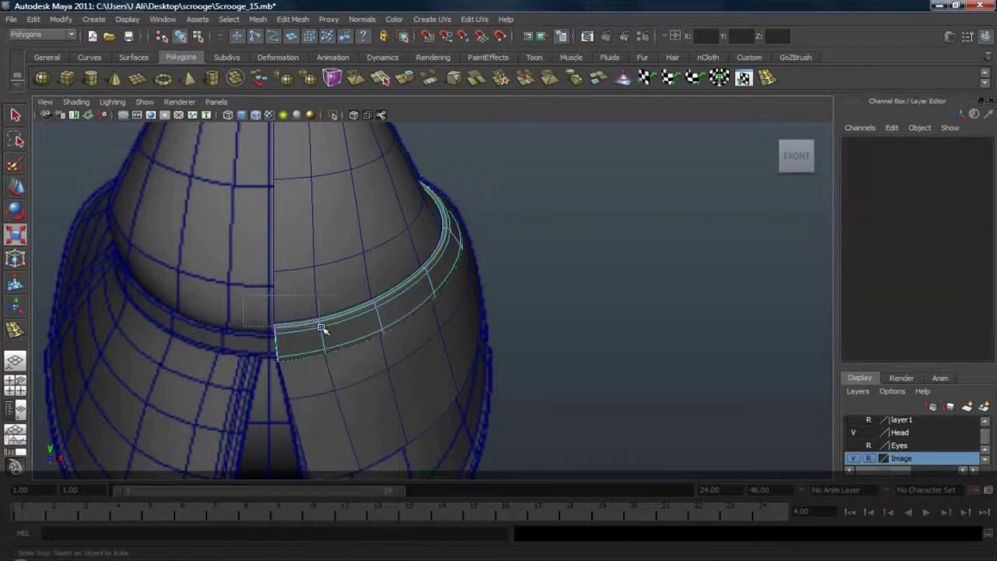
left_click_drag(335, 295, 247, 345)
left_click_drag(349, 269, 370, 298, "shift")
left_click(372, 301, "shift")
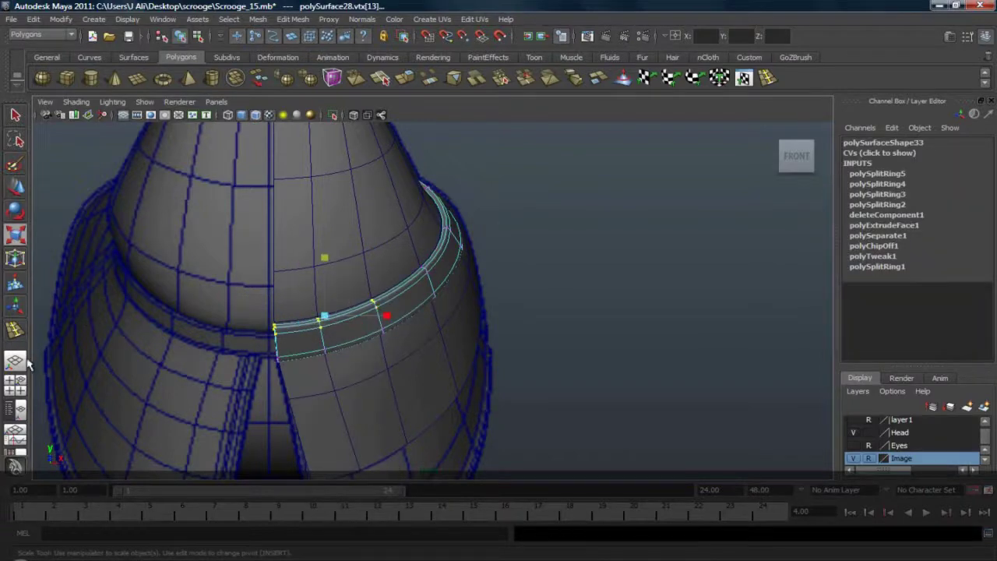
left_click(18, 361)
left_click_drag(396, 260, 365, 272, "alt")
middle_click_drag(388, 306, 413, 270, "alt")
scroll(413, 270, "up", 3)
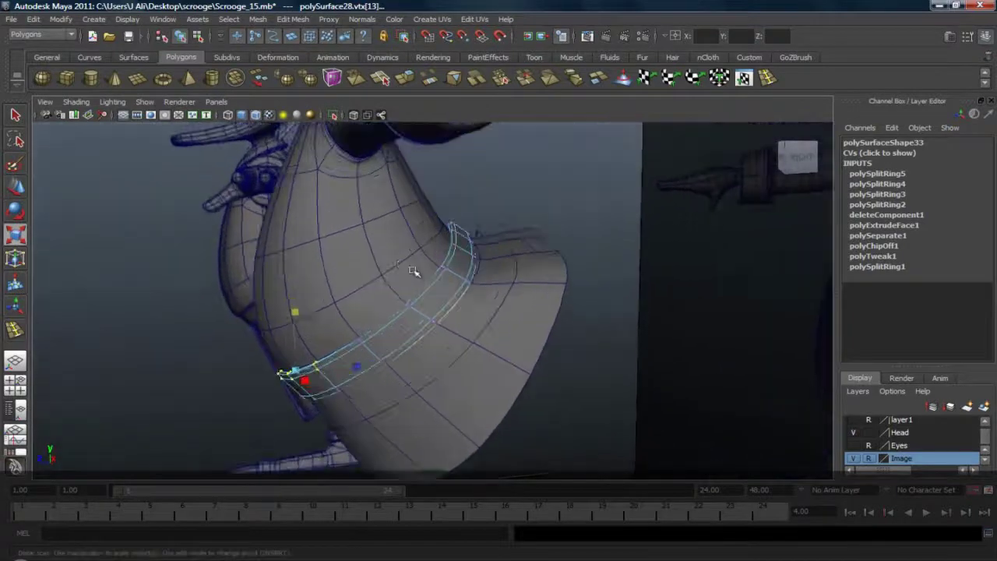
left_click_drag(362, 337, 377, 348, "shift")
left_click_drag(465, 274, 393, 250, "alt")
left_click(416, 275, "shift")
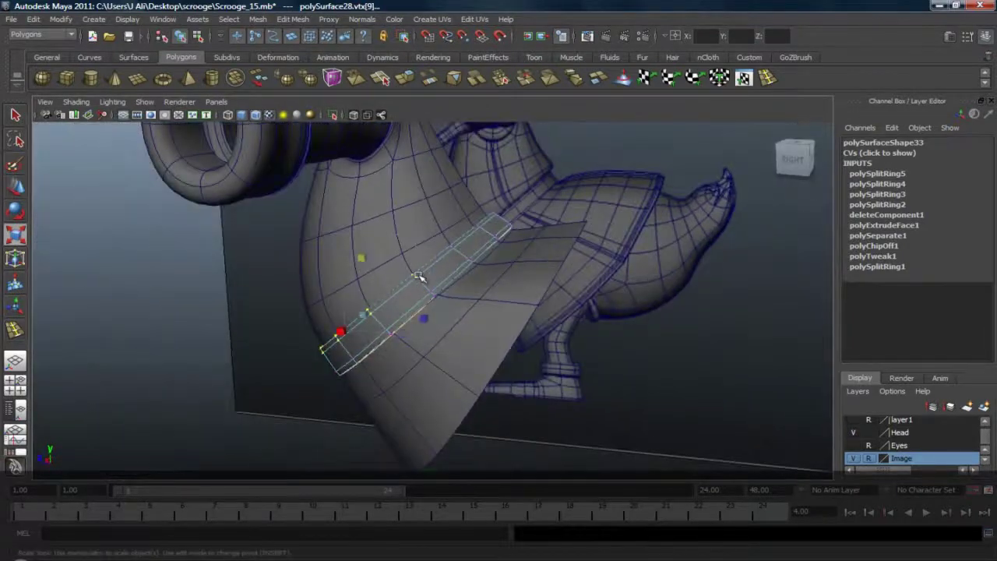
left_click(451, 249, "shift")
left_click_drag(483, 236, 518, 256, "shift")
left_click(499, 226, "shift")
Step: Move the belt's upper-edge vertices down and backward in the side view to narrow the strip
key("space")
left_click(457, 259)
key("w")
middle_click_drag(312, 318, 397, 250, "alt")
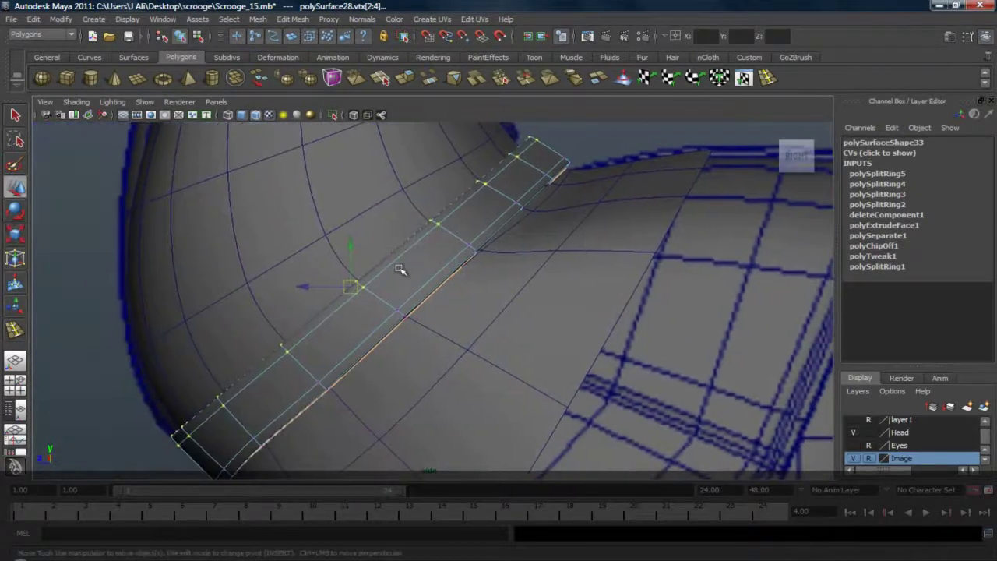
key("w")
left_click_drag(402, 270, 438, 253)
left_click_drag(317, 254, 328, 263)
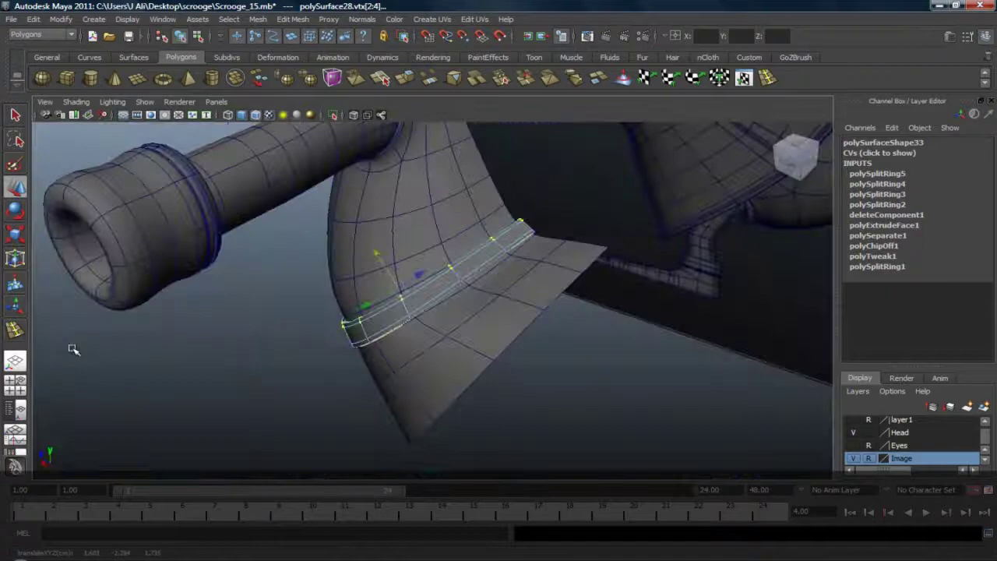
Step: Remove the coat body from view, leaving the belt strip alone over the side reference
left_click_drag(438, 302, 518, 304, "alt")
left_click(519, 304)
left_click_drag(397, 321, 538, 277, "alt")
key("space")
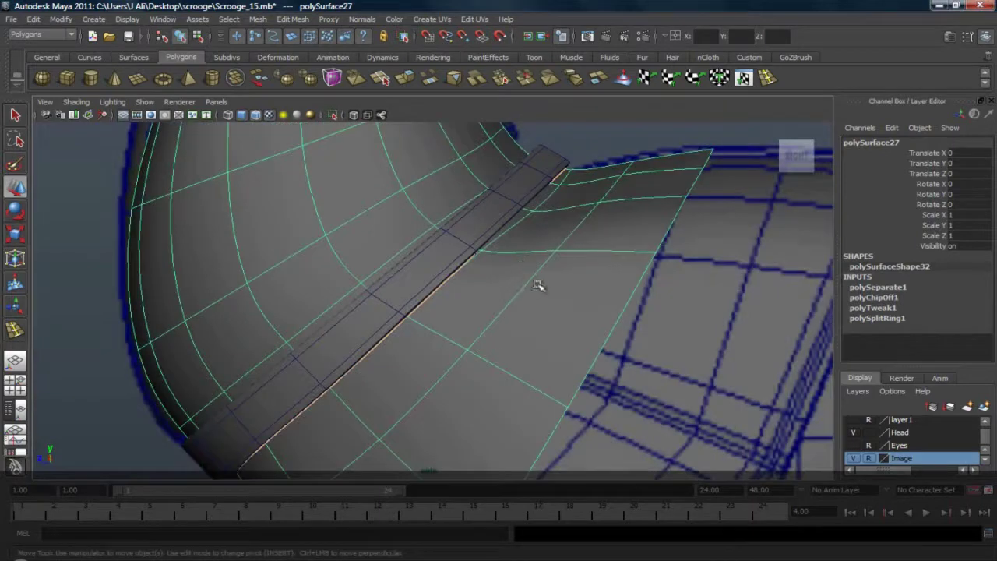
key("Delete")
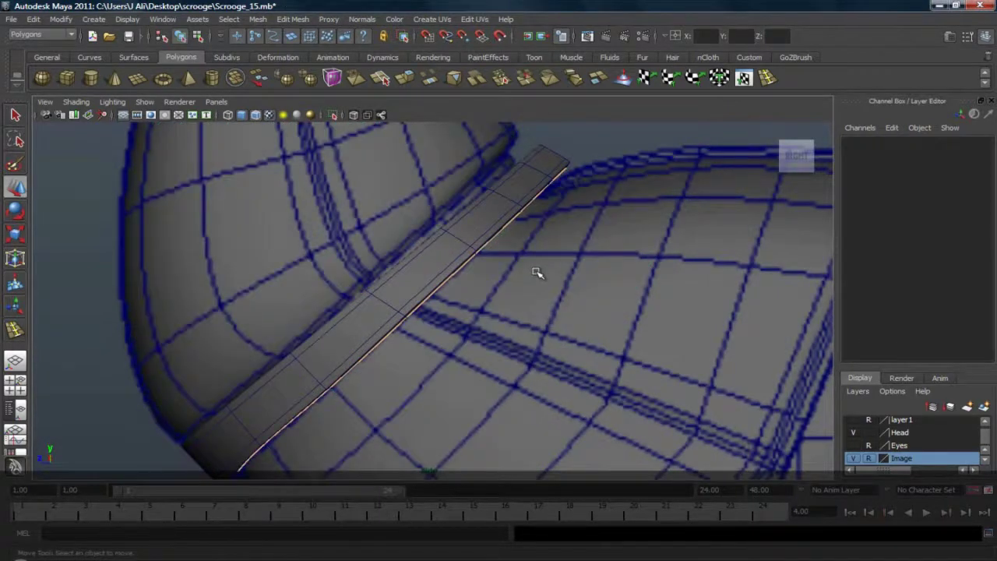
scroll(537, 273, "down", 3)
scroll(501, 278, "up", 2)
left_click(504, 217)
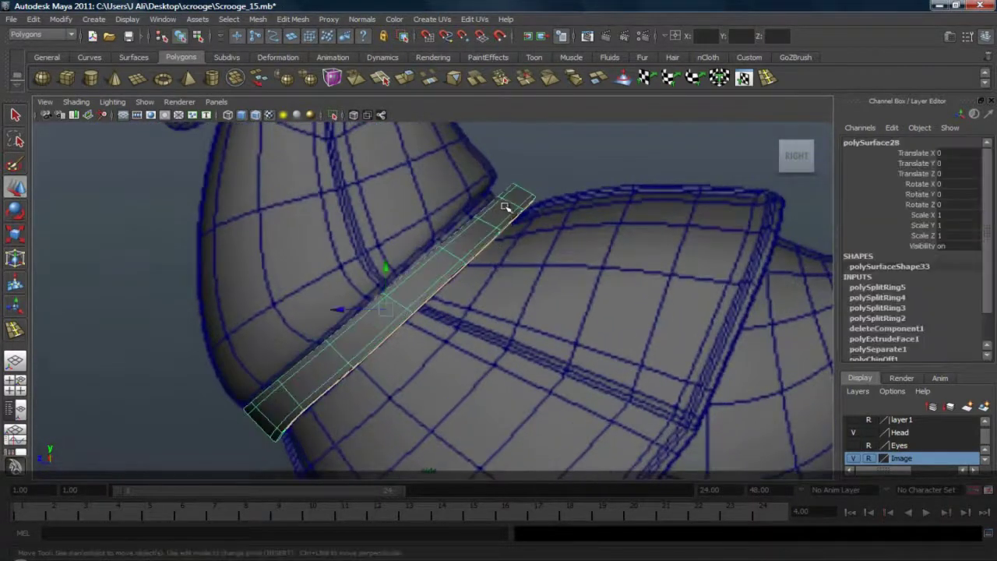
right_click_drag(507, 205, 469, 204)
left_click_drag(495, 177, 597, 277)
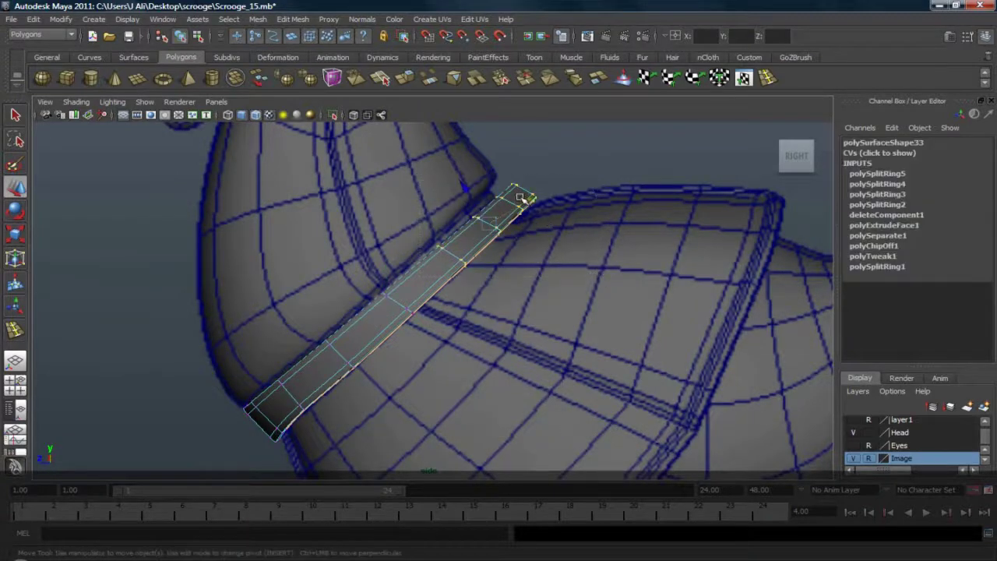
Step: Undo the hiding of the coat body and turn on X-Ray shading in the side view
key("ctrl+z")
key("ctrl+z")
key("ctrl+z")
key("ctrl+z")
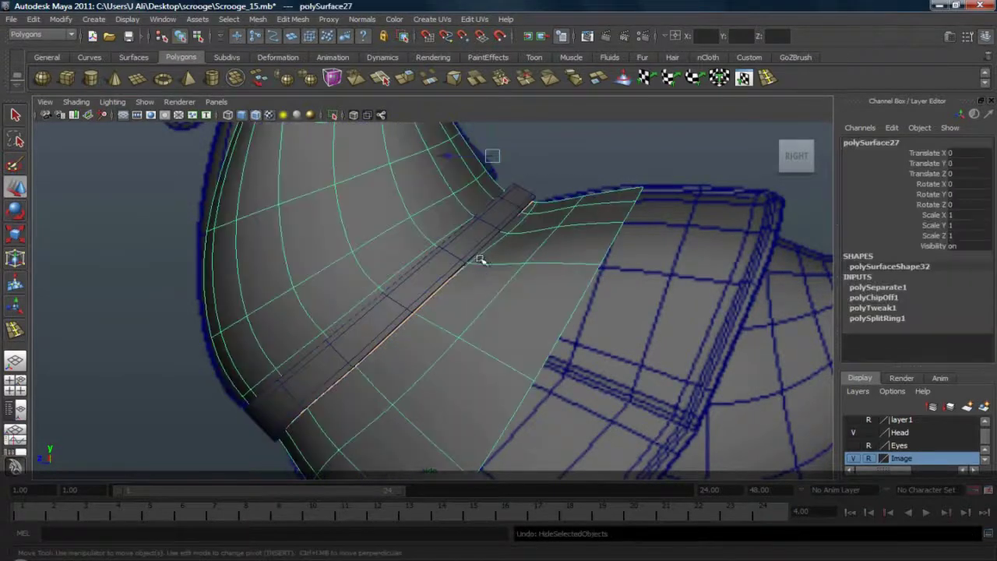
left_click(76, 101)
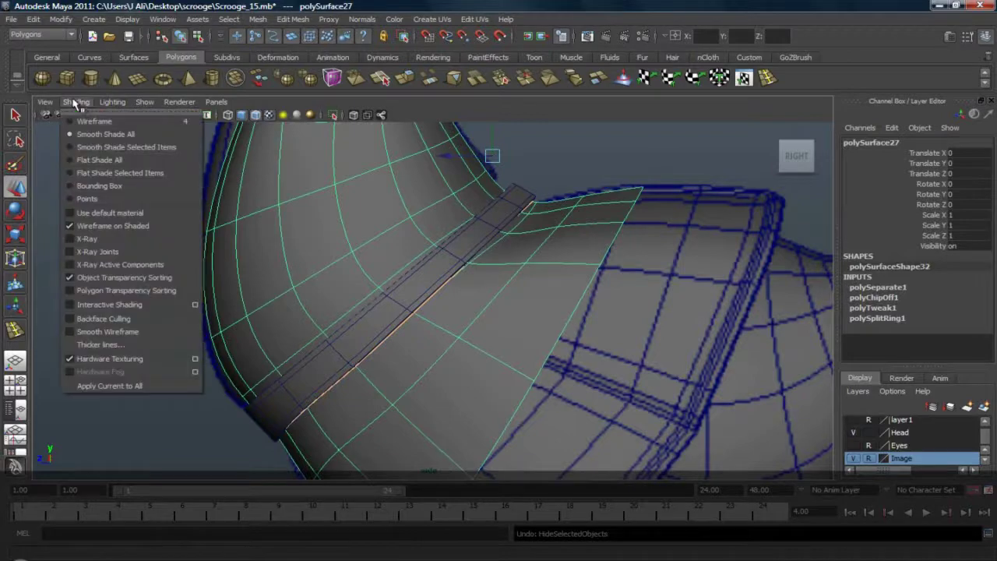
left_click(124, 235)
Step: Hide the belt strip so only the coat body remains over the side reference
middle_click_drag(426, 229, 397, 261, "alt")
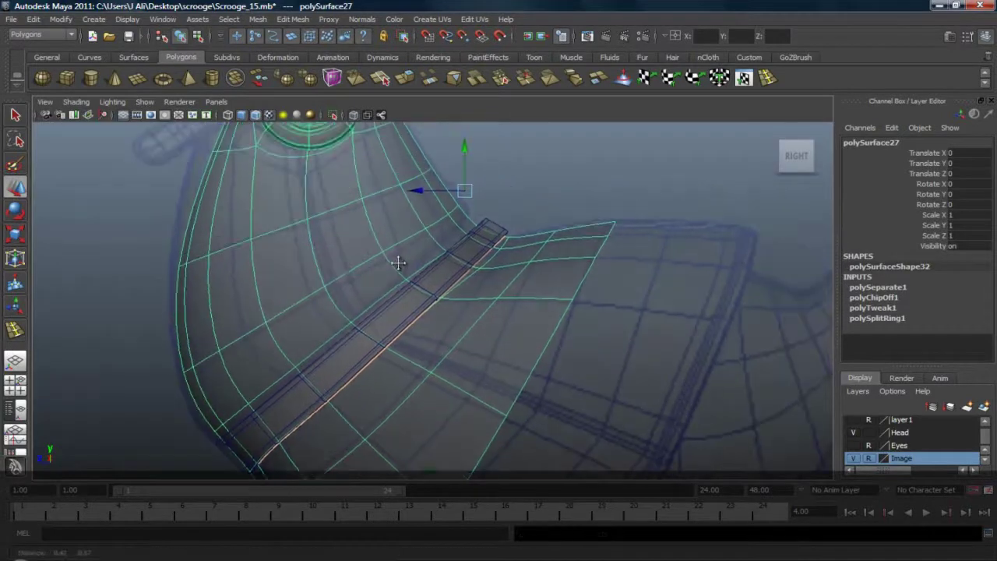
scroll(410, 254, "up", 2)
left_click(473, 246)
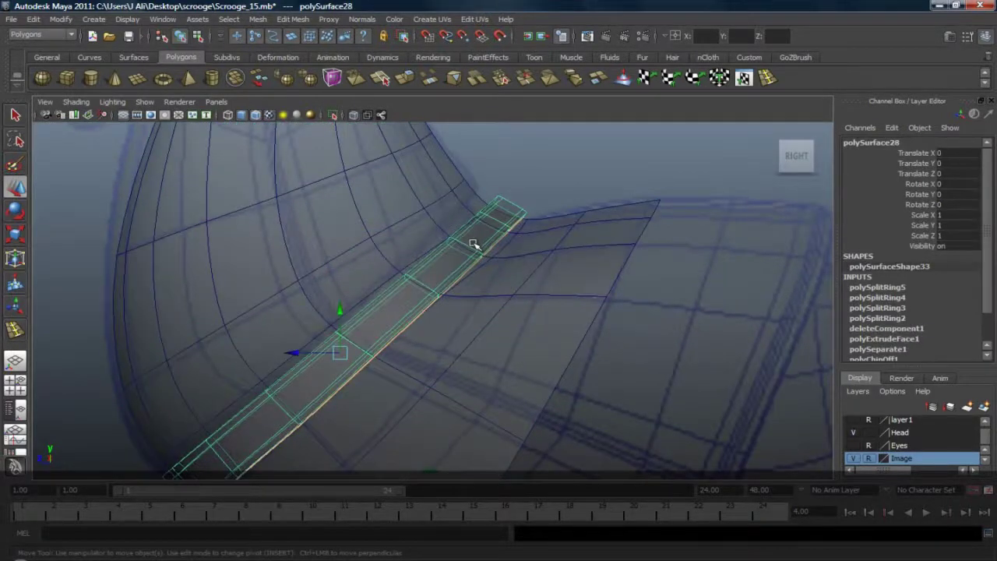
key("Delete")
Step: Display the coat body unsmoothed and move its upper belt-line vertices near the back forward to match the side reference
left_click(467, 234)
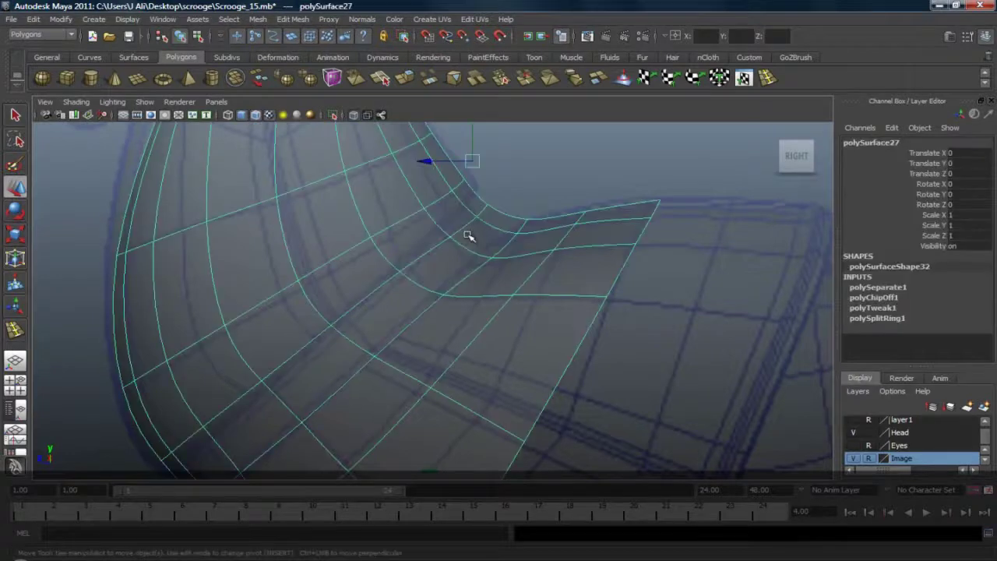
key("1")
right_click_drag(497, 255, 451, 235)
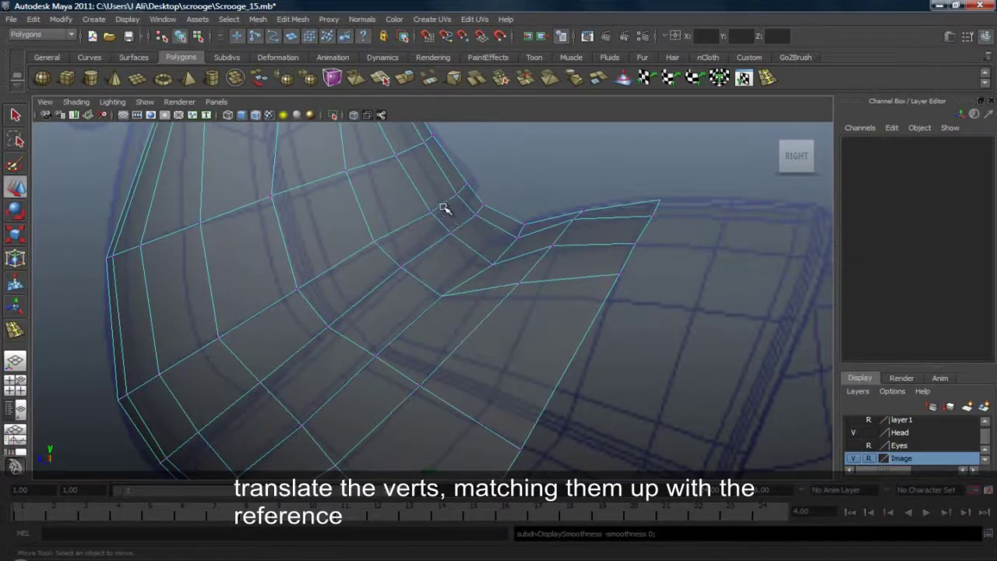
mouse_move(443, 208)
left_mouse_down()
mouse_move(496, 238)
mouse_move(501, 220)
mouse_move(465, 216)
mouse_move(472, 225)
mouse_move(458, 215)
left_mouse_up()
key("ctrl+z")
left_click(474, 211)
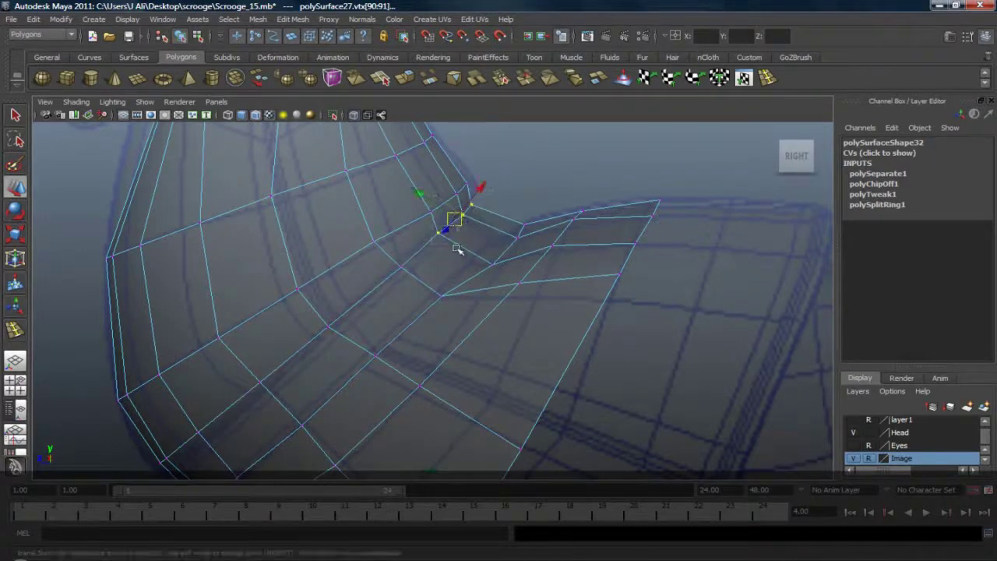
left_click(438, 235)
Step: Move the coat's three rearmost lower belt-line vertices forward to follow the belt edge in the side reference
mouse_move(480, 257)
left_mouse_down()
mouse_move(508, 274)
mouse_move(476, 259)
left_mouse_up()
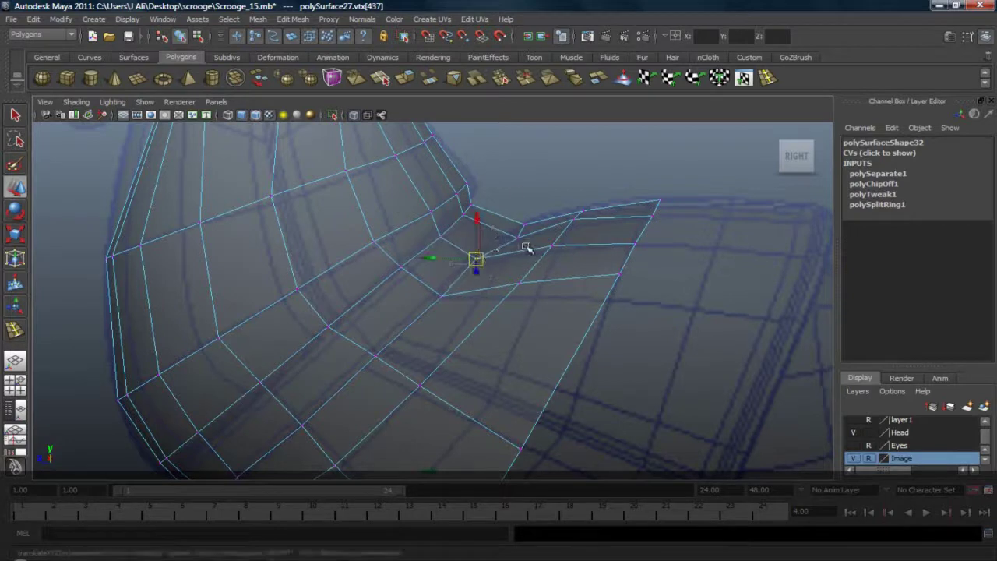
left_click(500, 235)
left_click(526, 224)
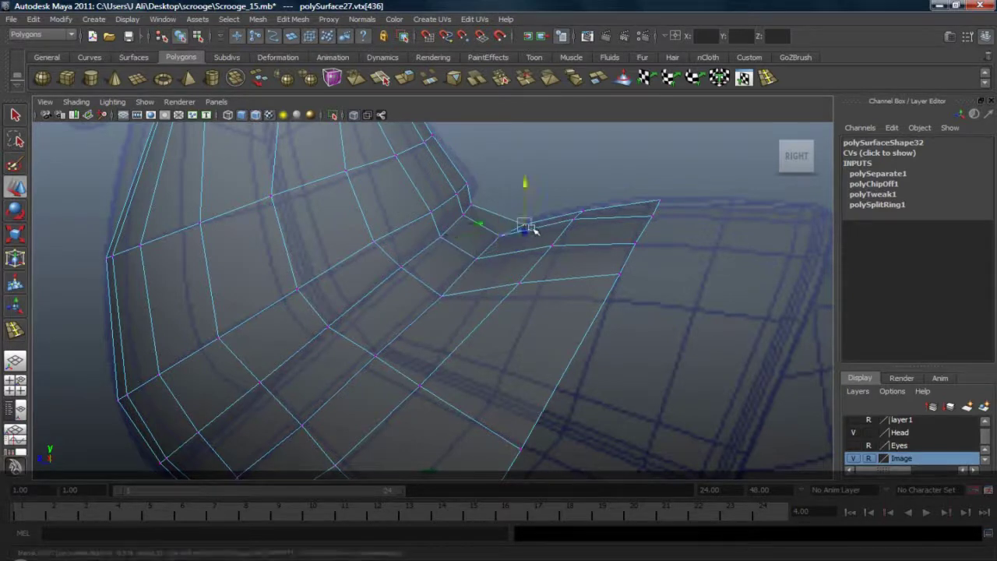
left_click_drag(526, 226, 510, 226)
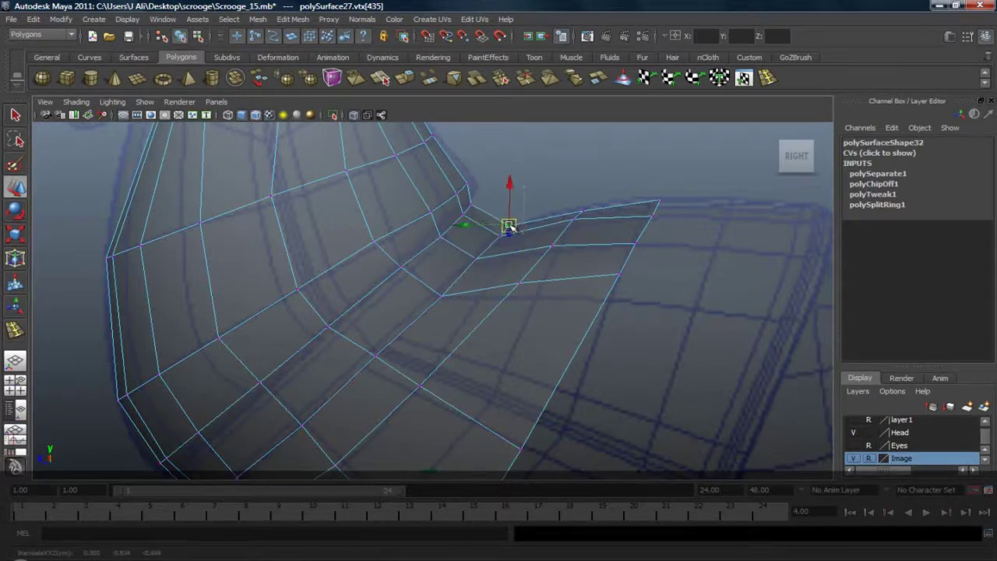
Step: Nudge the remaining lower belt-line vertices along the coat's side toward the front to match the reference belt edge
middle_click_drag(435, 270, 445, 201, "alt")
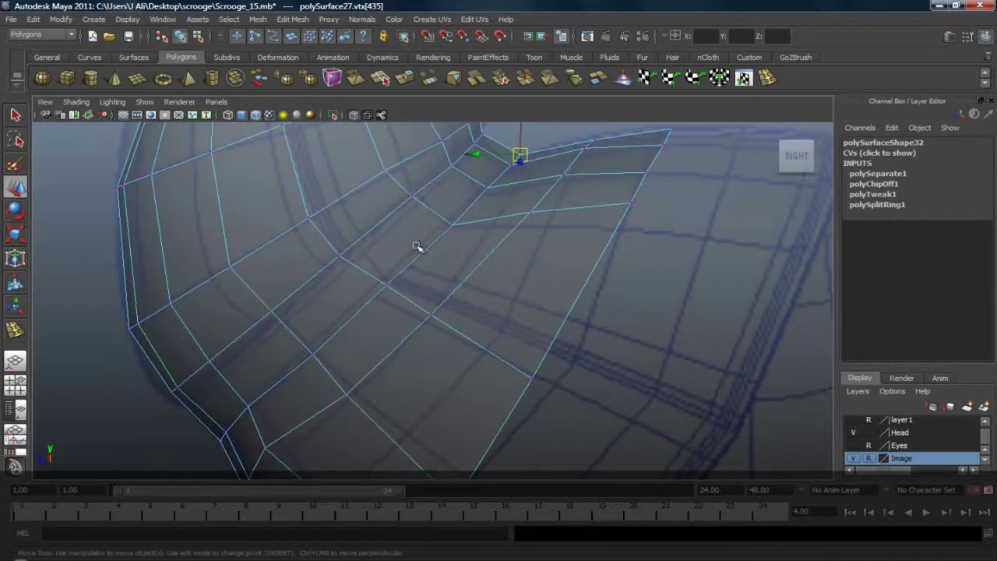
left_click(461, 239)
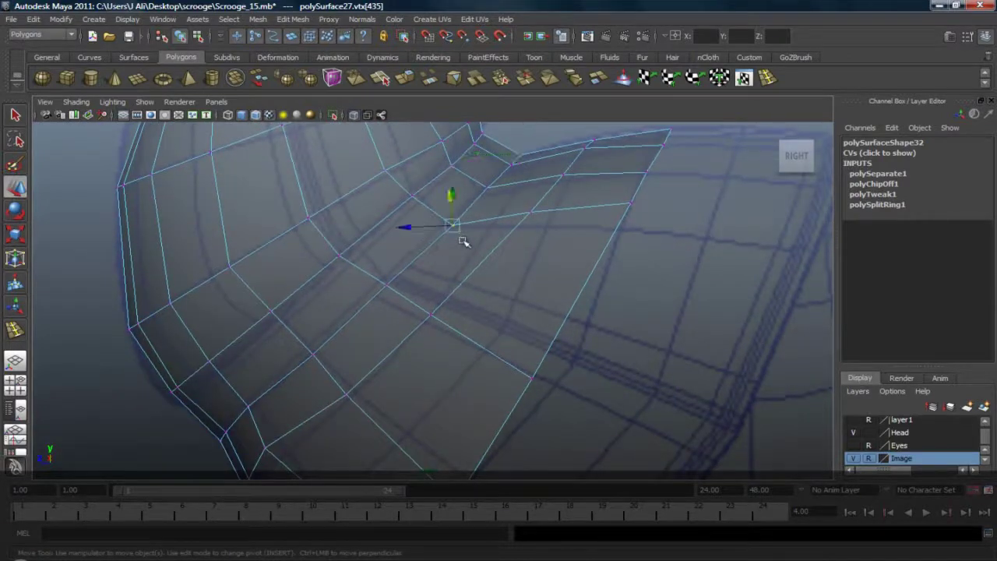
left_click_drag(455, 226, 452, 223)
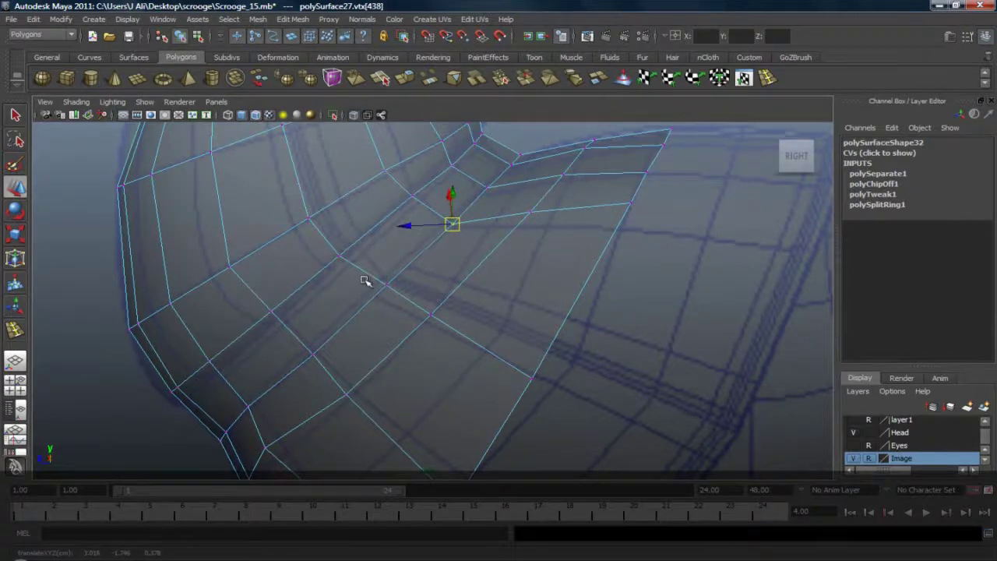
left_click(384, 285)
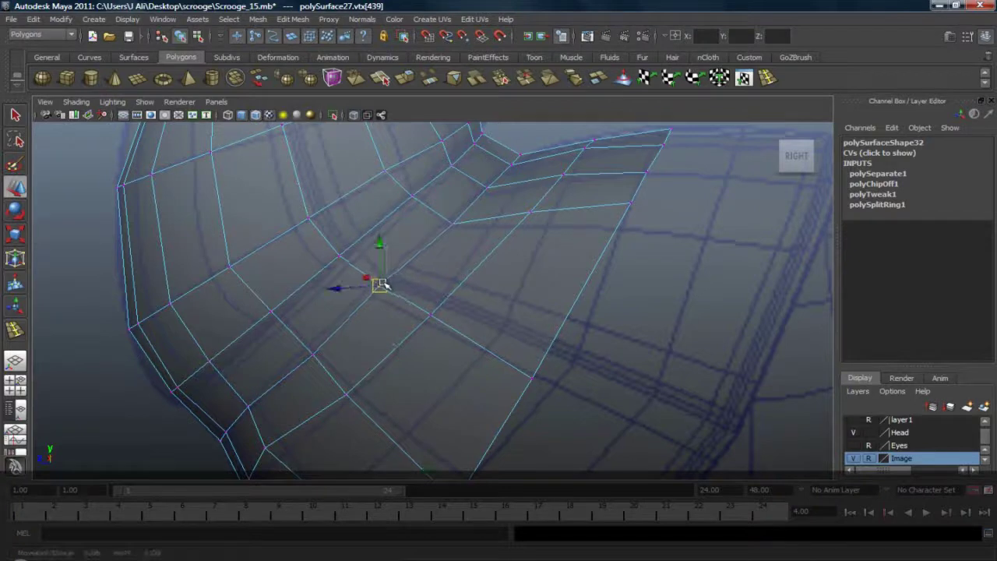
left_click(309, 351)
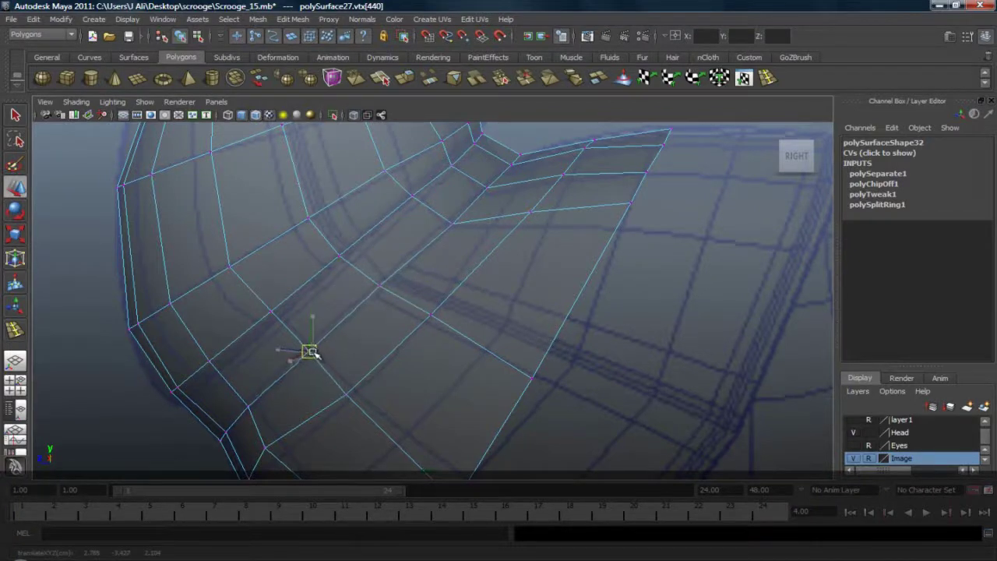
left_click(451, 223)
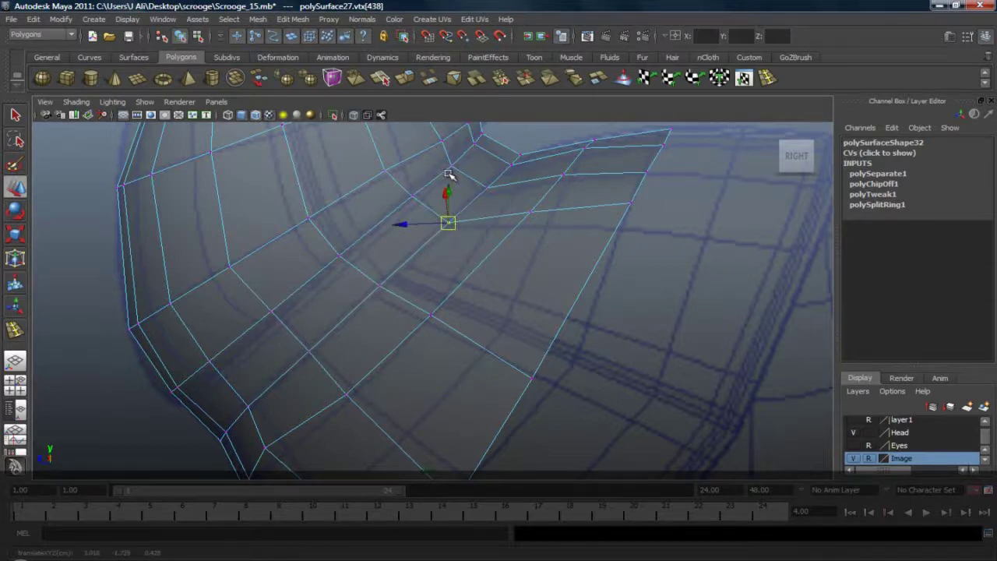
Step: Show all hidden objects, turn off X-Ray shading and return to the perspective view
left_click(128, 19)
mouse_move(174, 92)
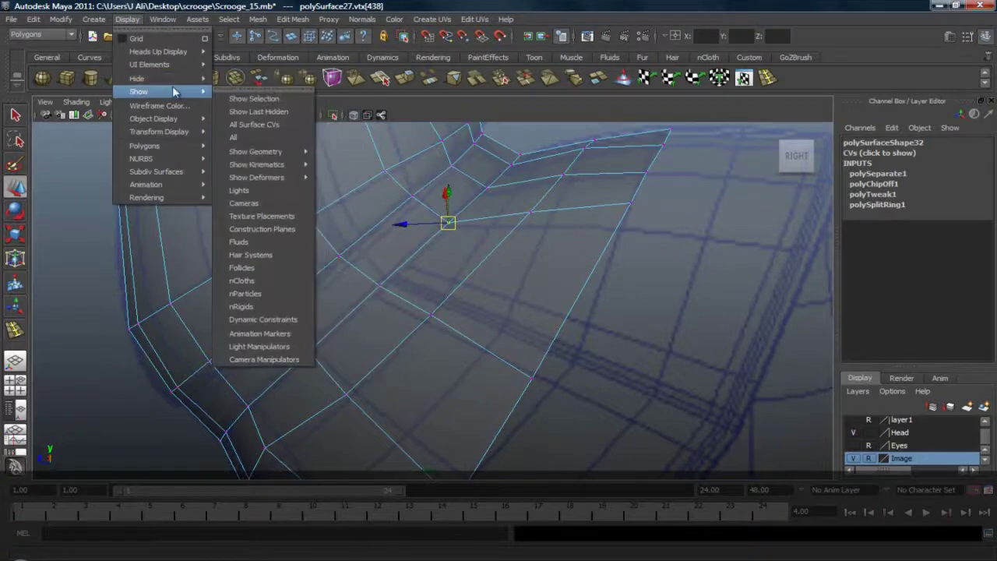
left_click(237, 137)
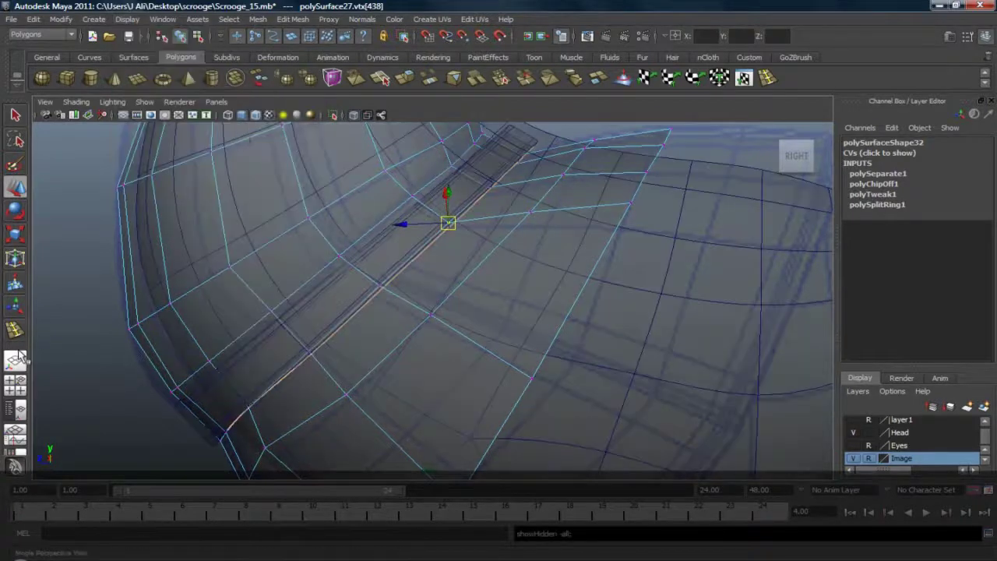
left_click(17, 361)
left_click(77, 103)
left_click(112, 243)
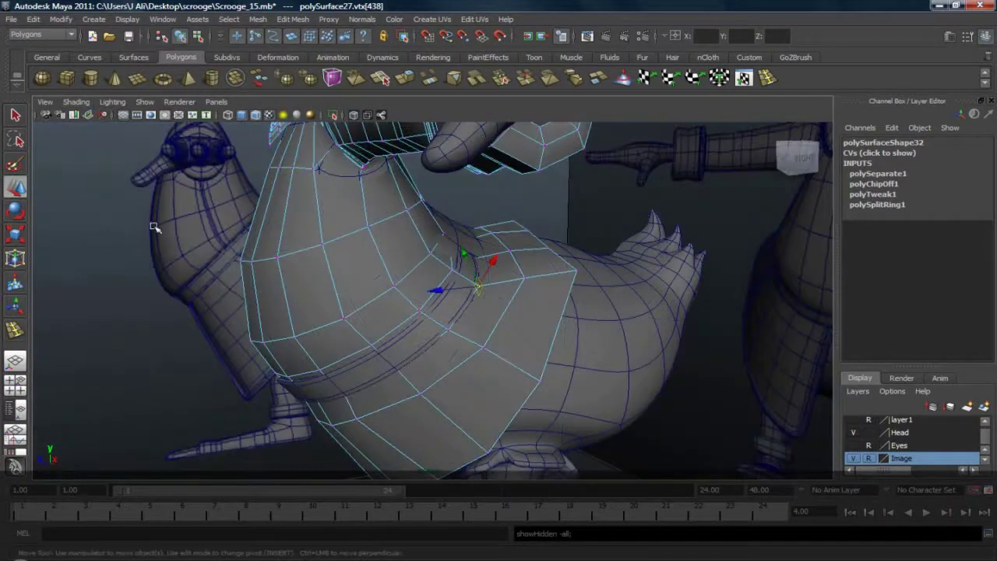
Step: Hide the duck's body so the coat and belt strip can be seen alone in perspective
mouse_move(469, 307)
left_mouse_down("alt")
mouse_move(458, 307)
mouse_move(478, 300)
left_mouse_up("alt")
left_click(613, 323)
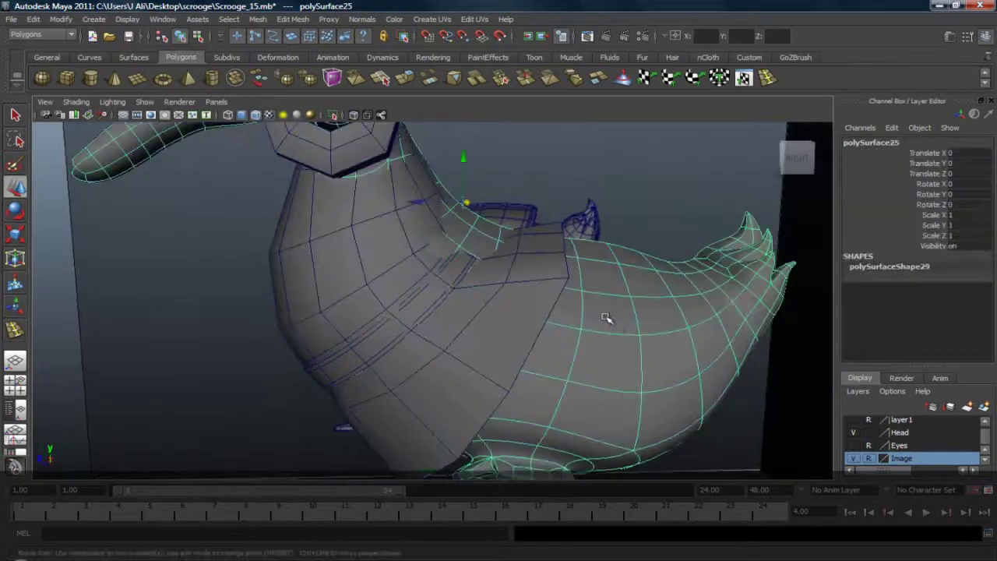
key("ctrl+h")
left_click_drag(506, 286, 404, 323, "alt")
Step: Preview the coat and belt strip smoothed and inspect how the belt fits around the coat
left_click(476, 280)
left_click(504, 290, "shift")
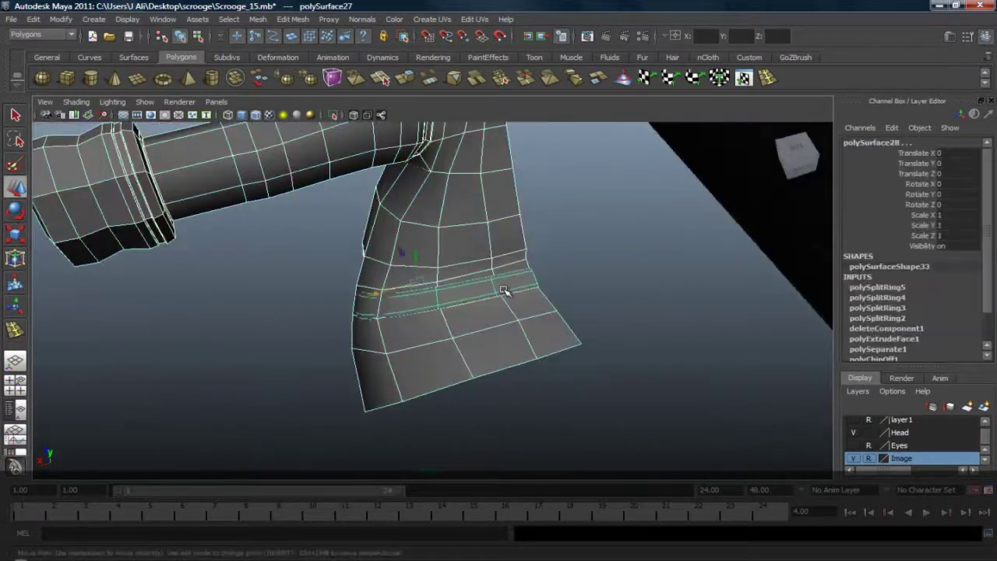
key("3")
left_click(595, 286)
left_click_drag(496, 289, 416, 289, "alt")
right_click(450, 285)
left_click(450, 283)
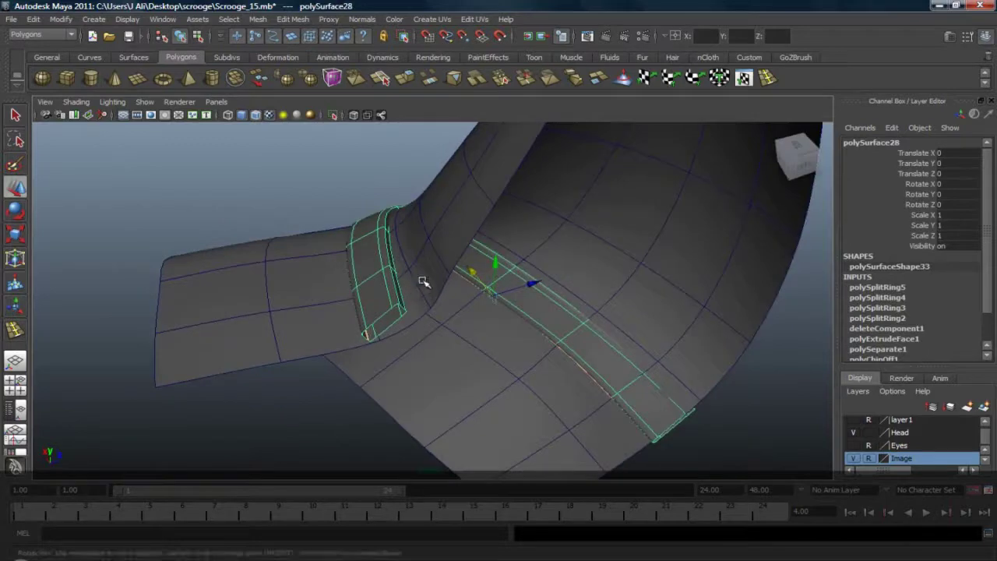
Step: Return the coat and belt strip to unsmoothed display and examine the belt across the coat's back
left_click(423, 282)
key("1")
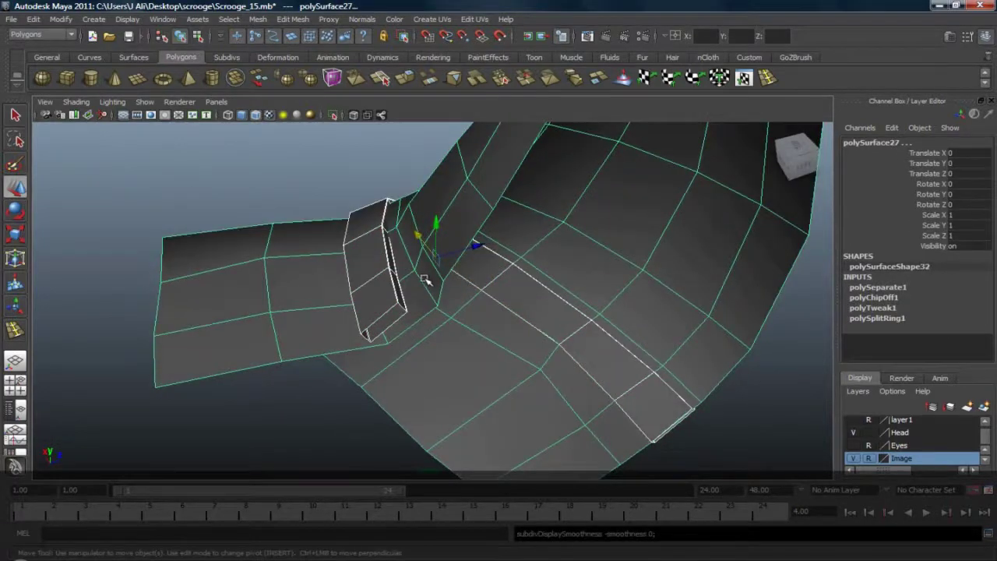
left_click_drag(425, 281, 537, 303, "alt")
scroll(420, 280, "up", 3)
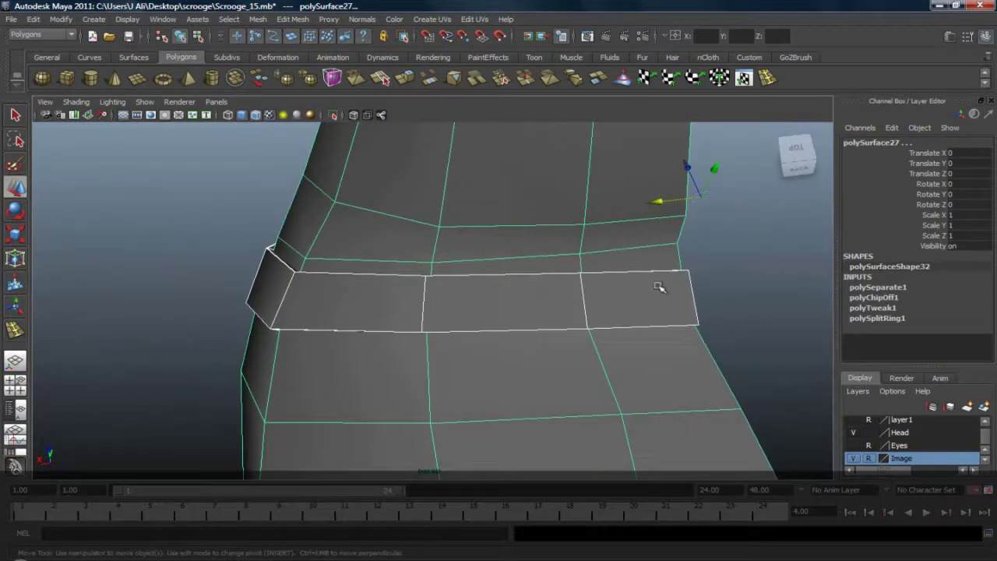
left_click_drag(672, 262, 589, 293, "alt")
Step: Try to move the coat's rear waist vertices upward in the side view with X-Ray shading on
key("space")
middle_click_drag(537, 219, 517, 319, "alt")
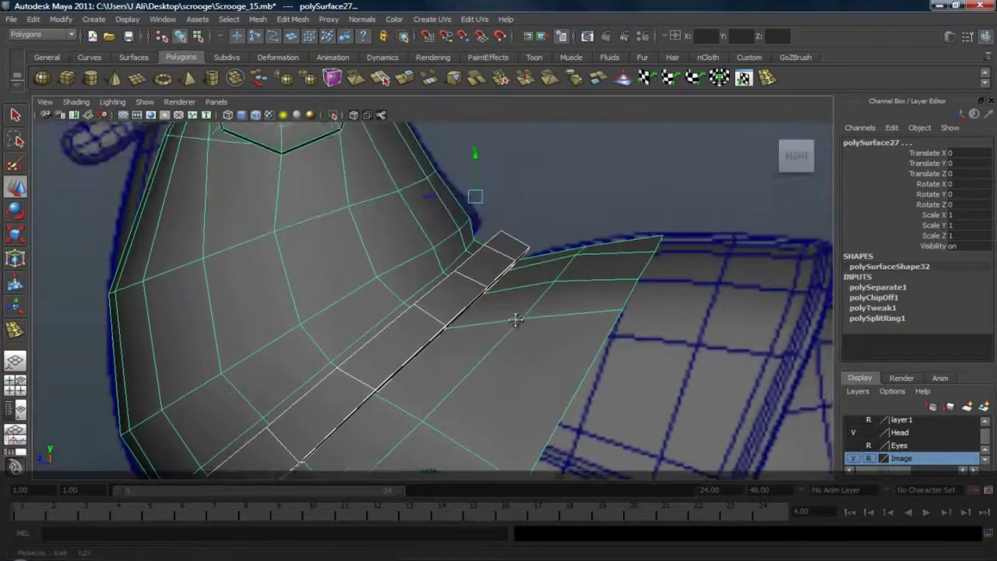
scroll(512, 314, "up", 2)
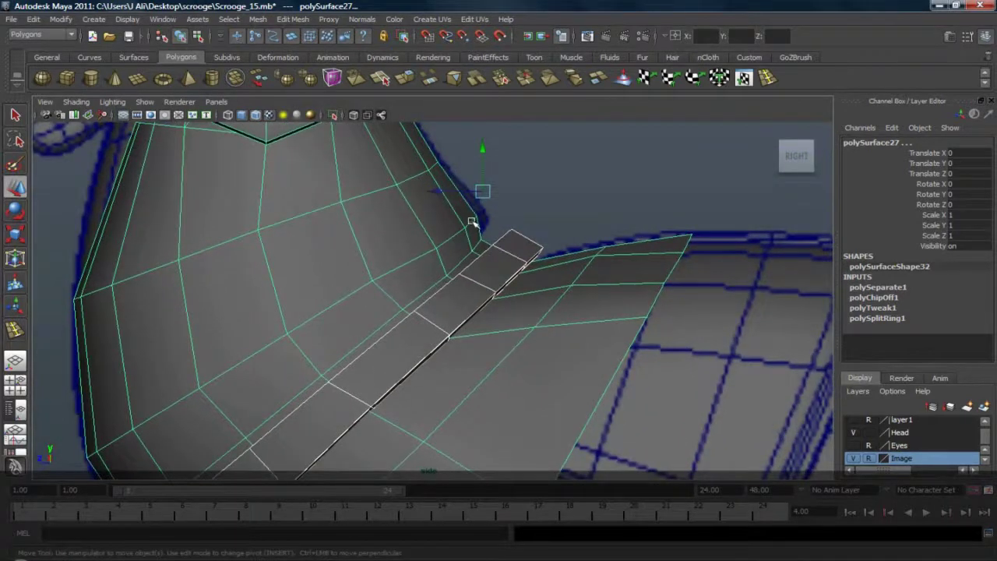
right_click_drag(472, 222, 424, 221)
left_click(78, 102)
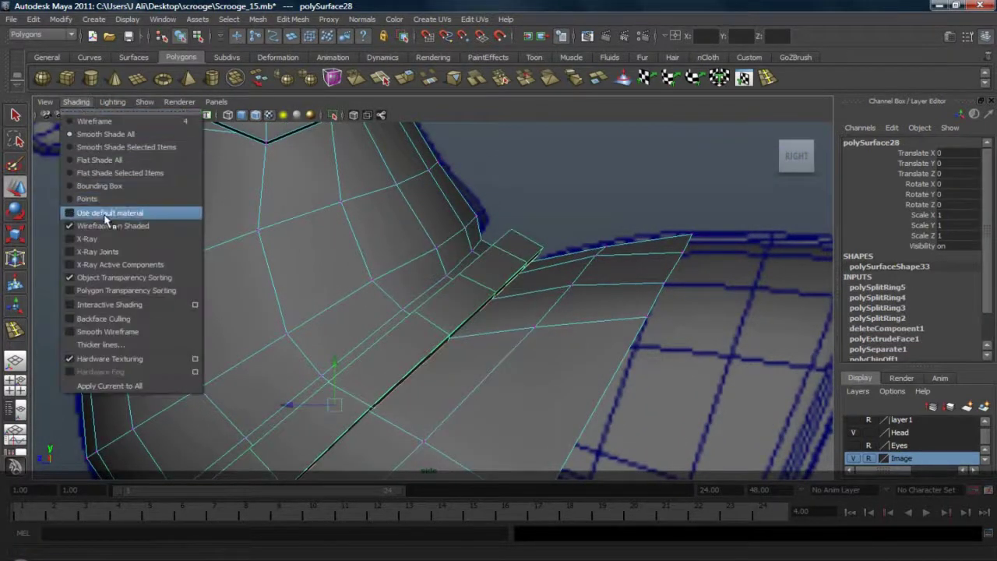
left_click(107, 233)
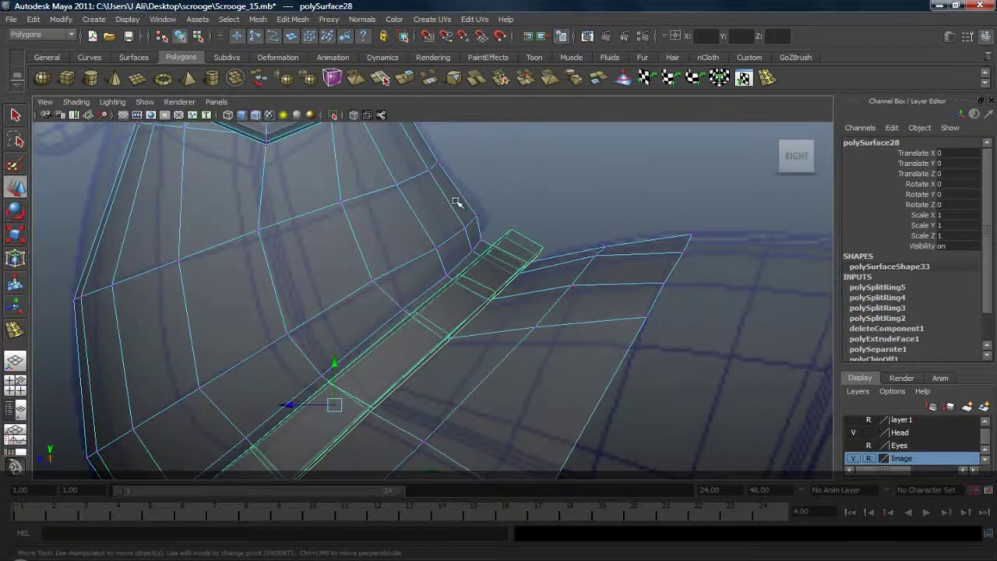
left_click_drag(484, 259, 487, 261)
left_click_drag(473, 233, 476, 209)
key("ctrl+z")
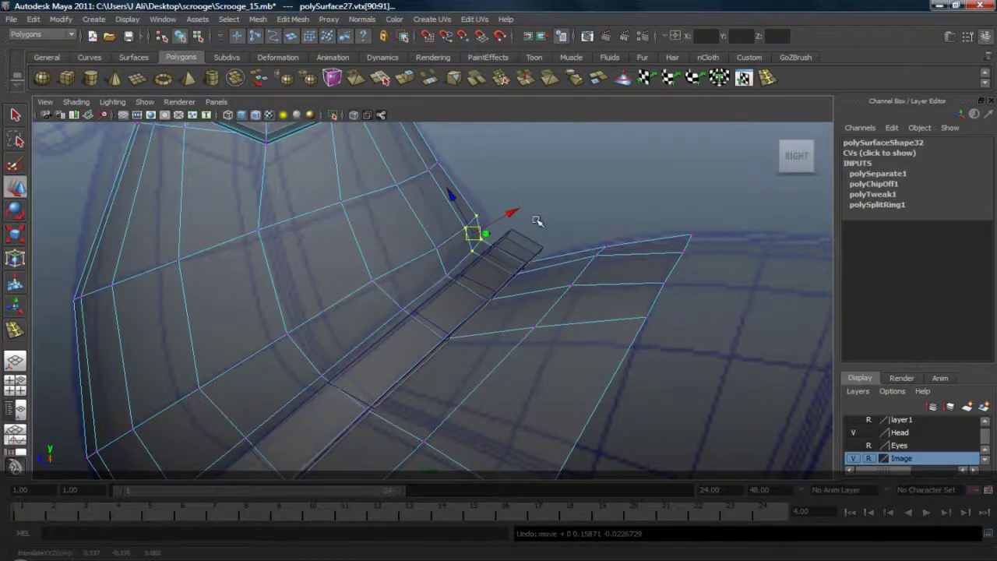
Step: Select the belt strip and turn off X-Ray shading in the perspective view
left_click(538, 241)
middle_click_drag(514, 242, 522, 167, "alt")
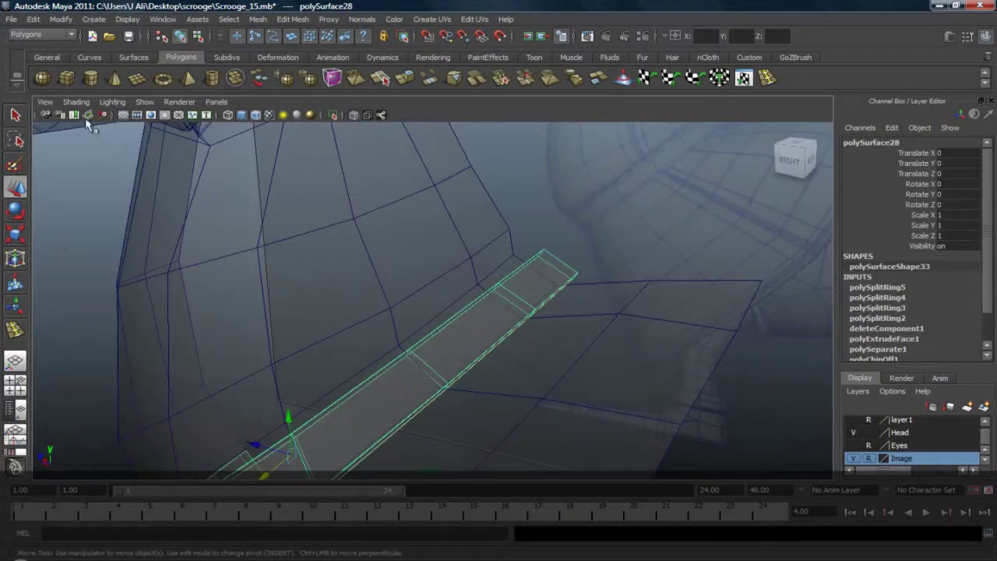
left_click(76, 102)
left_click(109, 233)
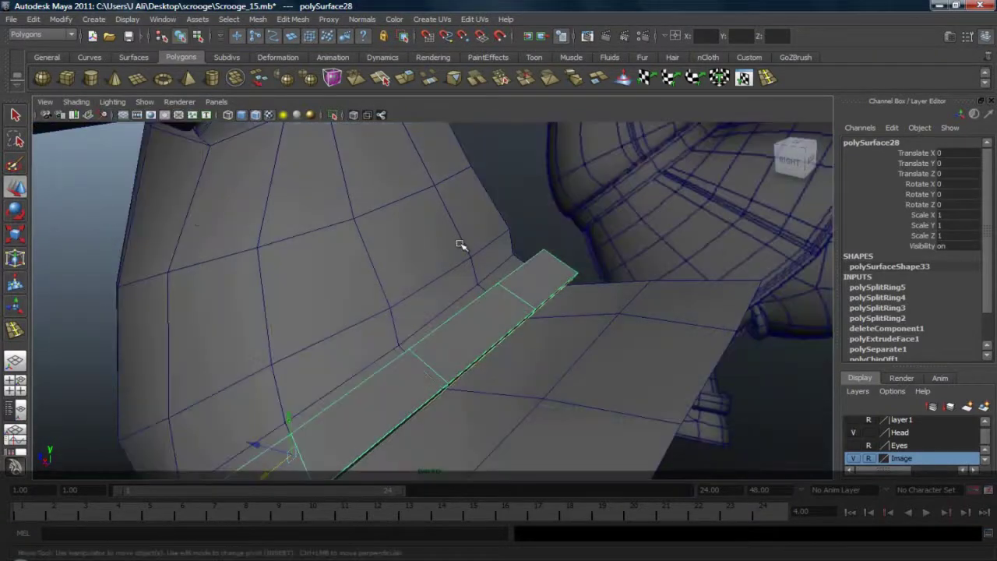
Step: Move the two vertices at the belt strip's back center end up toward the coat's waist crease
left_click_drag(461, 245, 569, 258, "alt")
mouse_move(531, 327)
left_mouse_down("alt")
mouse_move(527, 353)
mouse_move(400, 383)
mouse_move(533, 352)
mouse_move(531, 338)
left_mouse_up("alt")
right_click_drag(542, 340, 518, 335)
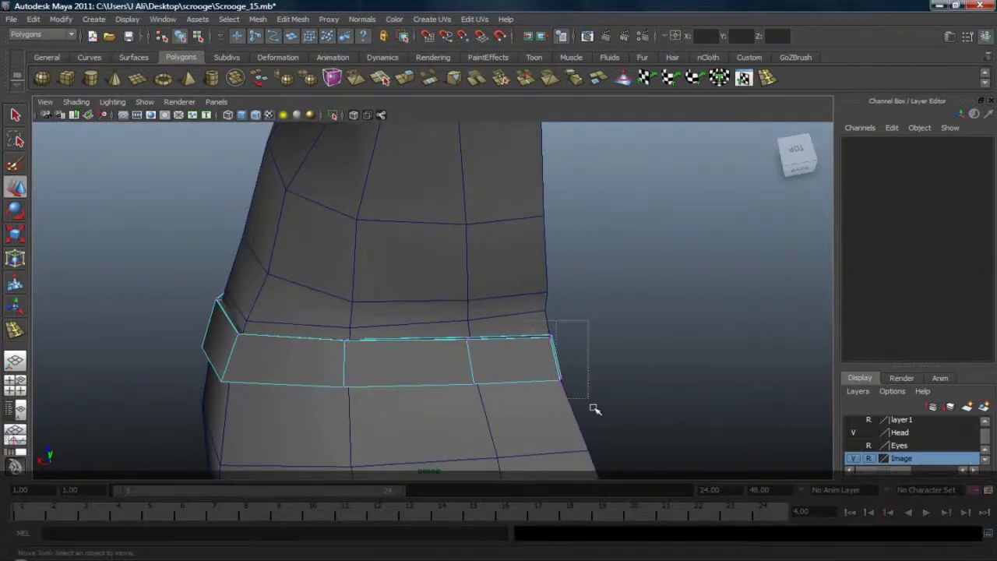
left_click_drag(594, 409, 566, 372)
left_click_drag(491, 352, 461, 337)
left_click_drag(632, 374, 464, 375, "alt")
left_click_drag(383, 355, 596, 373)
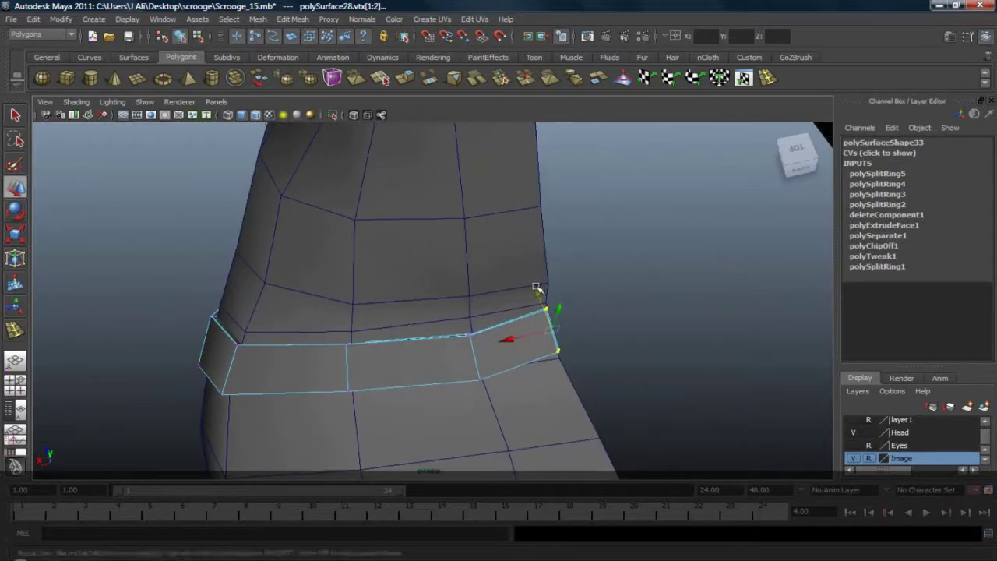
Step: Refine the position of the two vertices at the belt strip's back center end so the strip runs level along the coat
left_click_drag(537, 289, 540, 303)
mouse_move(508, 340)
left_mouse_down("alt")
mouse_move(496, 376)
mouse_move(481, 339)
mouse_move(367, 297)
mouse_move(350, 318)
mouse_move(431, 293)
mouse_move(336, 302)
mouse_move(511, 360)
mouse_move(507, 349)
left_mouse_up("alt")
key("w")
key("w")
left_click_drag(578, 318, 579, 312)
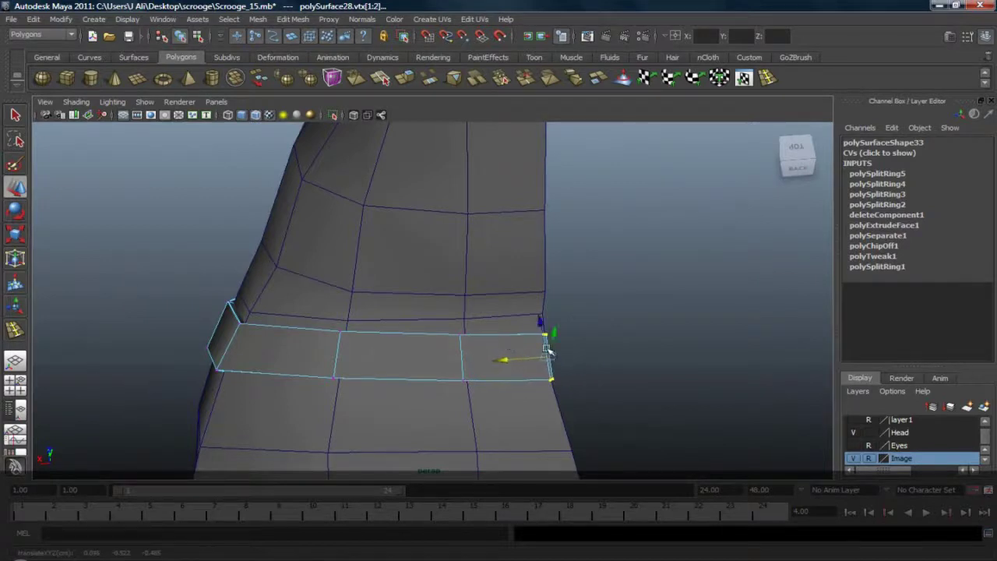
Step: Show the coat and belt strip in smooth preview and examine the belt's fit across the back from above
left_click_drag(548, 352, 602, 340, "alt")
right_click_drag(469, 345, 499, 328)
left_click(462, 282, "shift")
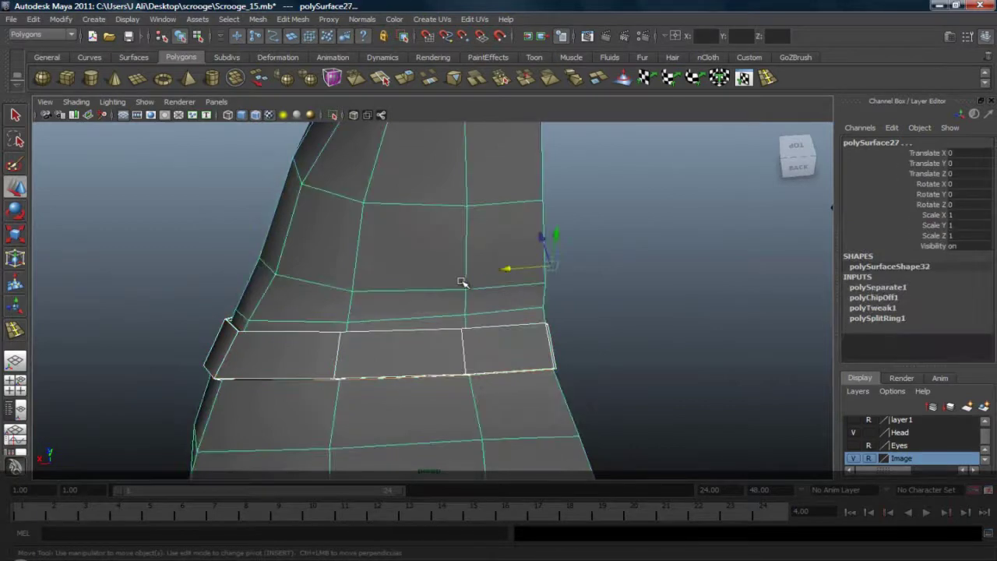
left_click(621, 336)
left_click_drag(620, 336, 483, 261, "alt")
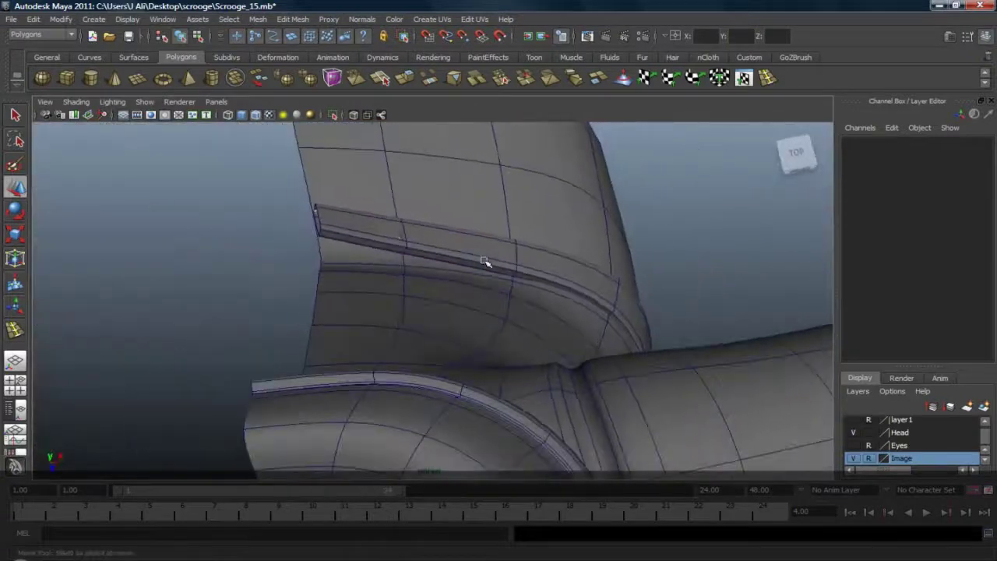
Step: Select the vertices at the smoothed belt strip's back center end and move them closer against the coat's back
right_click_drag(393, 231, 340, 230)
left_click_drag(290, 189, 266, 244)
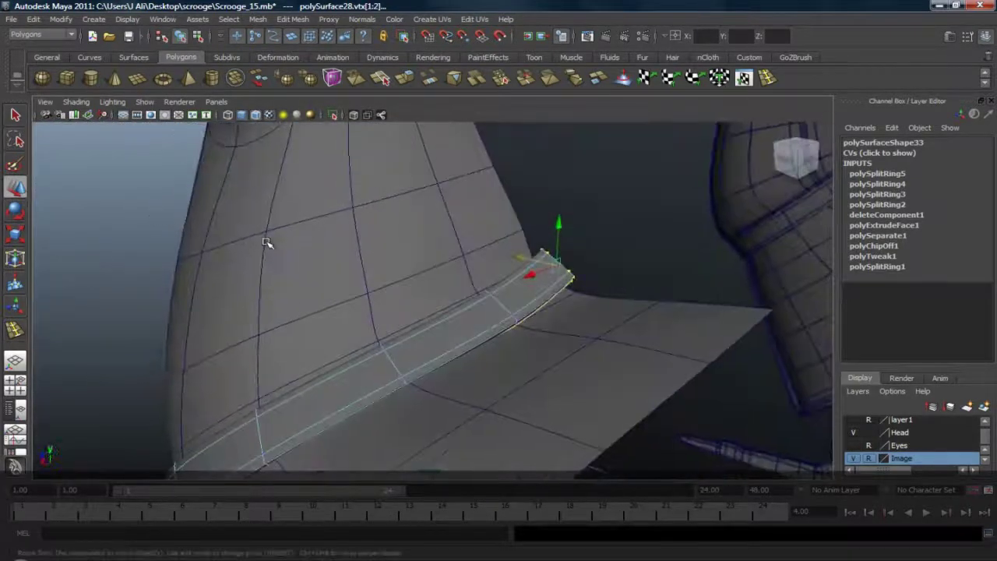
left_click_drag(590, 284, 296, 374, "alt")
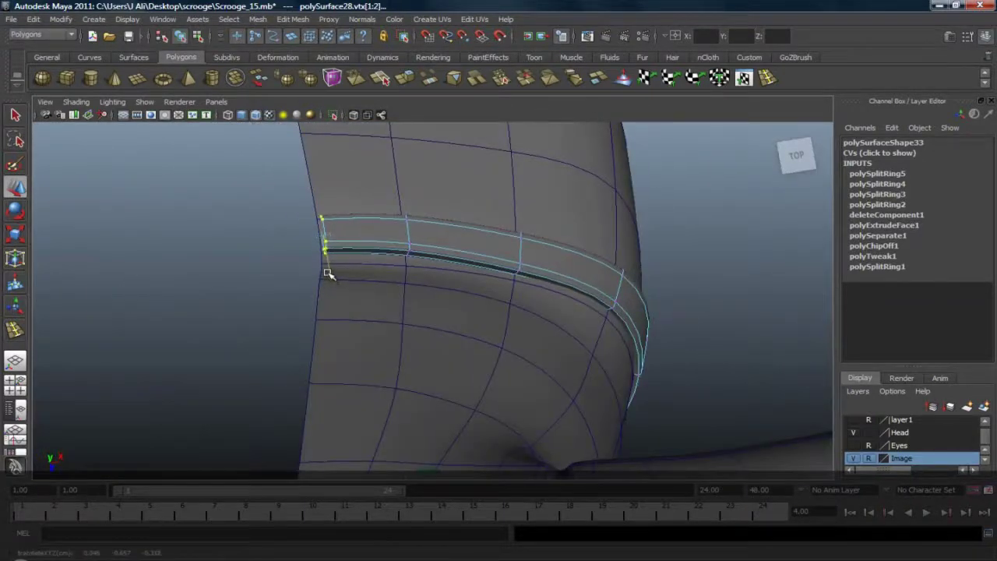
left_click_drag(328, 272, 679, 245, "alt")
Step: Hide the coat in the side view so that the belt strip stands alone over the reference image
left_click(461, 268)
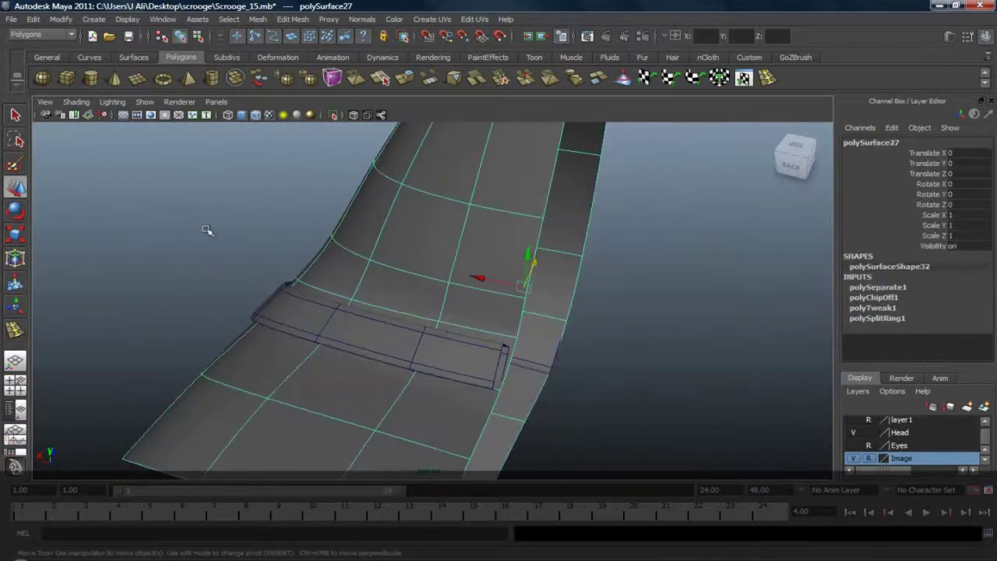
left_click(209, 231)
left_click_drag(240, 240, 494, 304, "alt")
key("space")
middle_click_drag(488, 227, 440, 286, "alt")
left_click(455, 260)
left_click(527, 279)
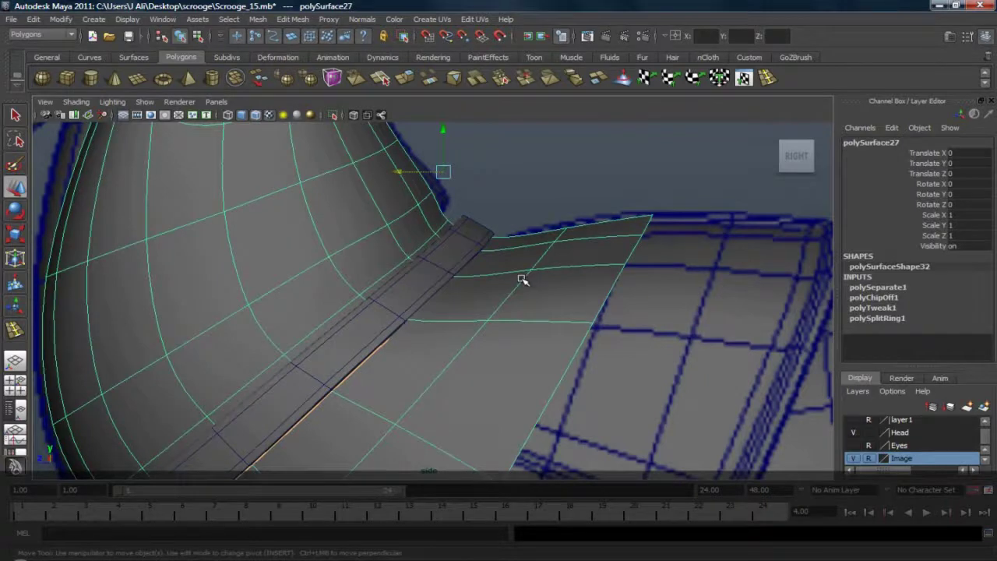
key("Delete")
Step: Select the belt strip in the side view and return it to unsmoothed display
left_click(459, 255)
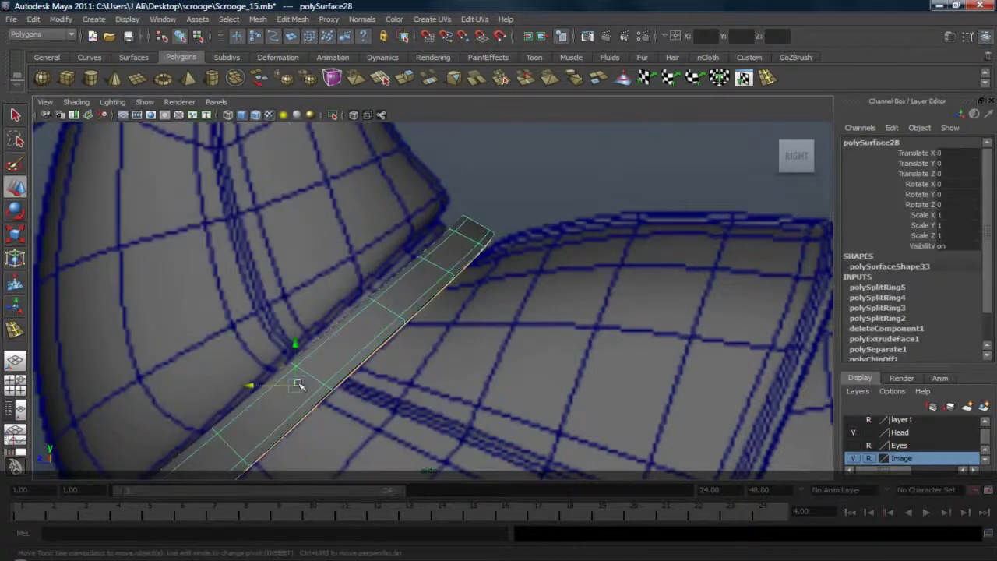
left_click_drag(296, 386, 345, 448)
key("ctrl+z")
scroll(434, 289, "down", 5)
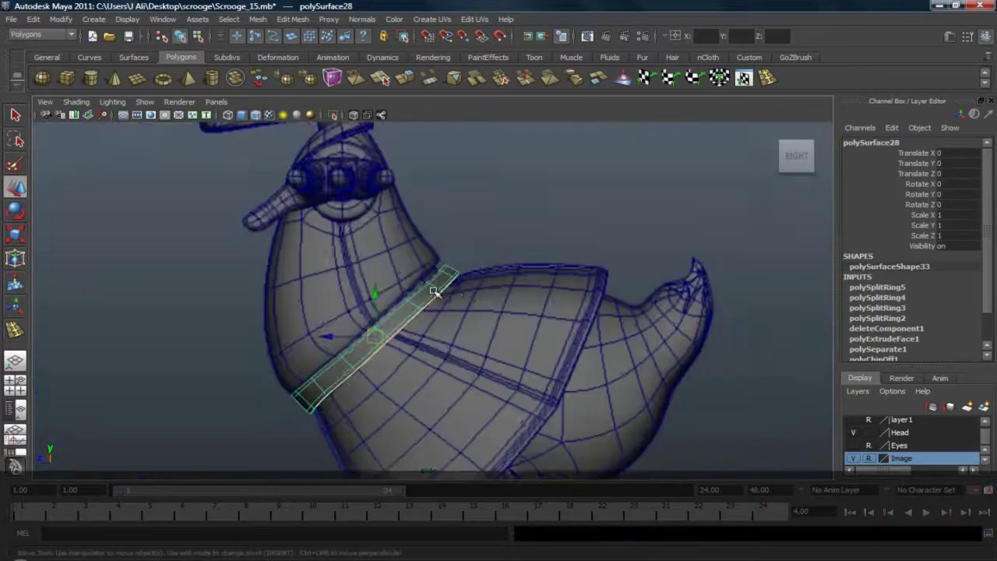
scroll(450, 291, "up", 3)
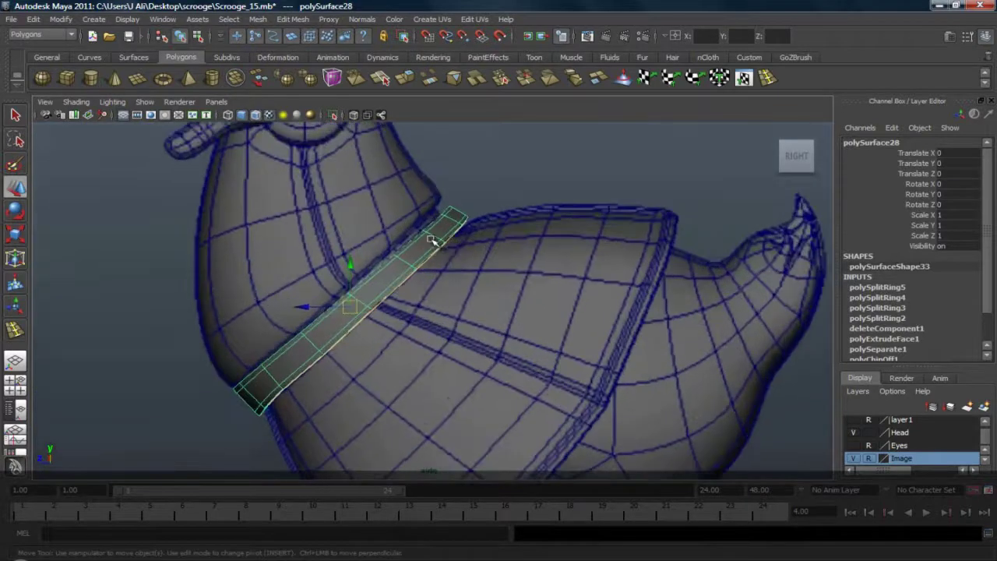
key("1")
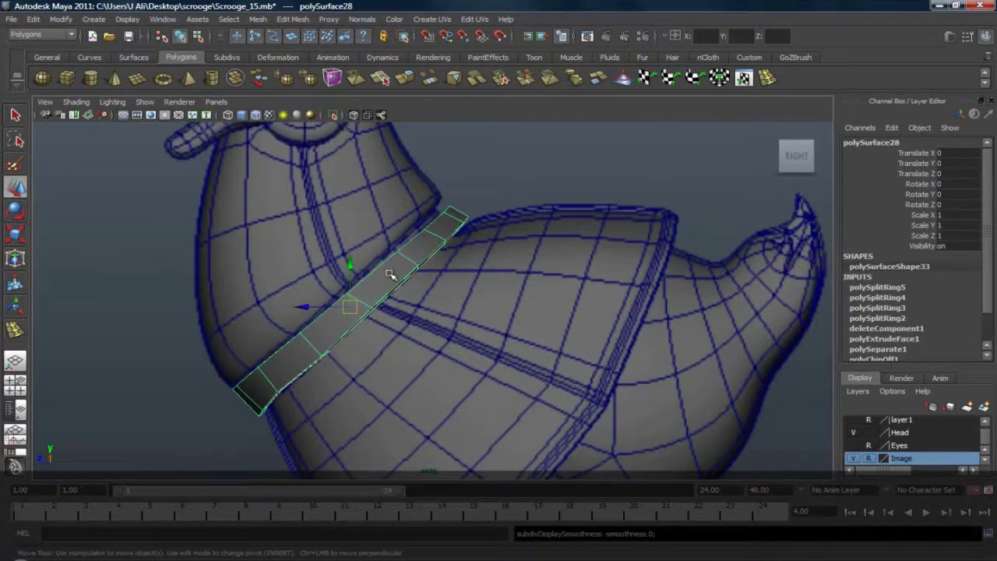
Step: Select all vertices along the belt strip's lower edge in the side view and align them in a straight row by scaling and rotating
middle_click_drag(389, 275, 450, 211, "alt")
scroll(445, 220, "up", 2)
right_click_drag(369, 281, 324, 281)
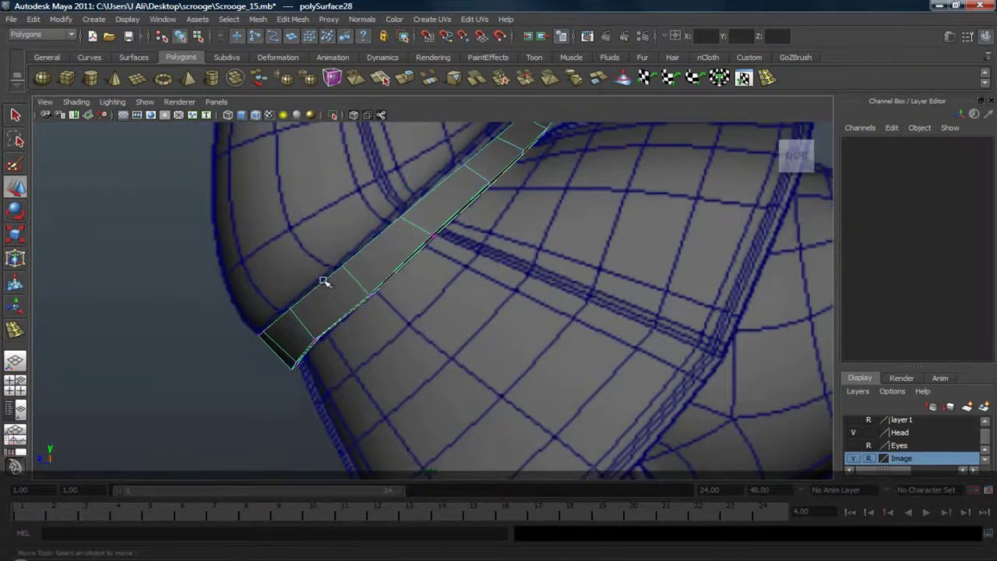
left_click_drag(290, 343, 349, 383)
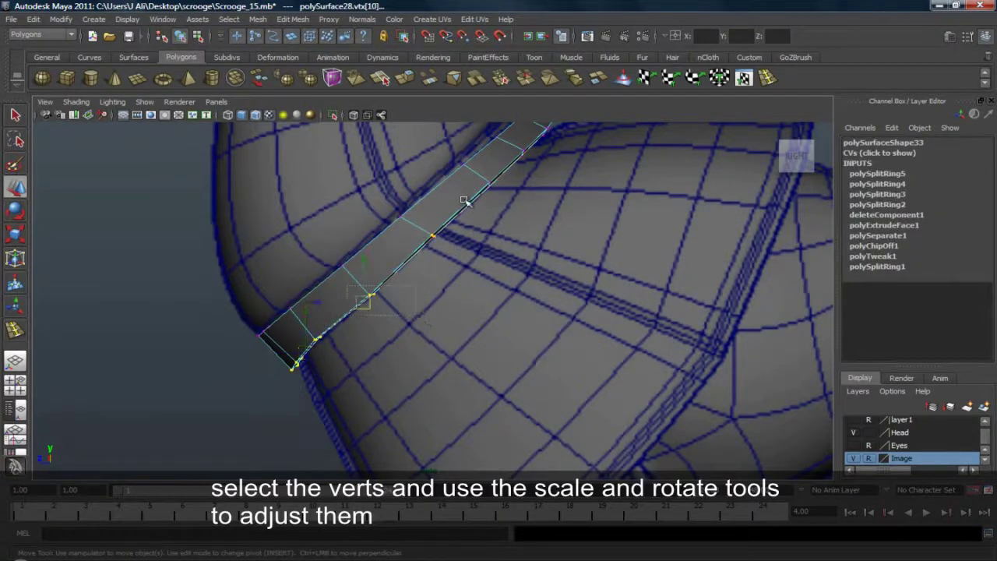
left_click_drag(523, 206, 522, 207, "shift")
middle_click_drag(513, 207, 465, 308, "alt")
left_click_drag(455, 244, 512, 285, "shift")
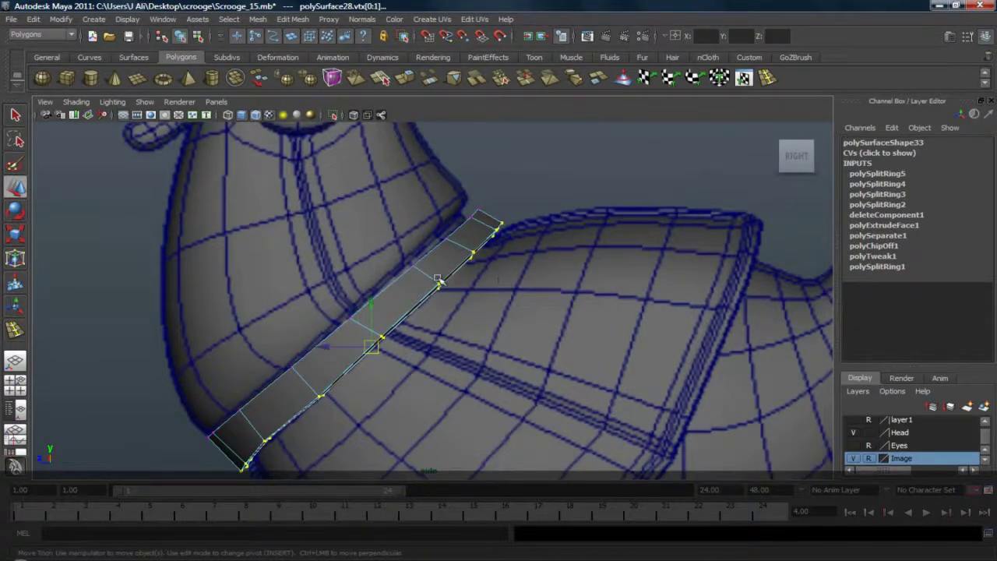
key("r")
left_click_drag(375, 288, 407, 268)
key("e")
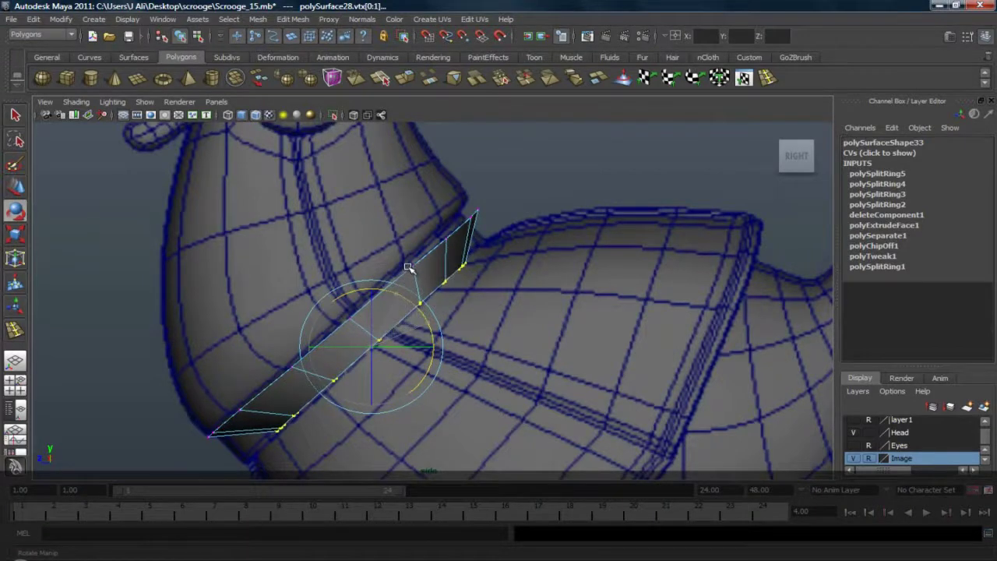
Step: Scale the lower-edge vertices back out lengthwise and rotate the row to match the slope of the reference coat's waist
key("r")
left_click_drag(435, 345, 421, 309)
key("e")
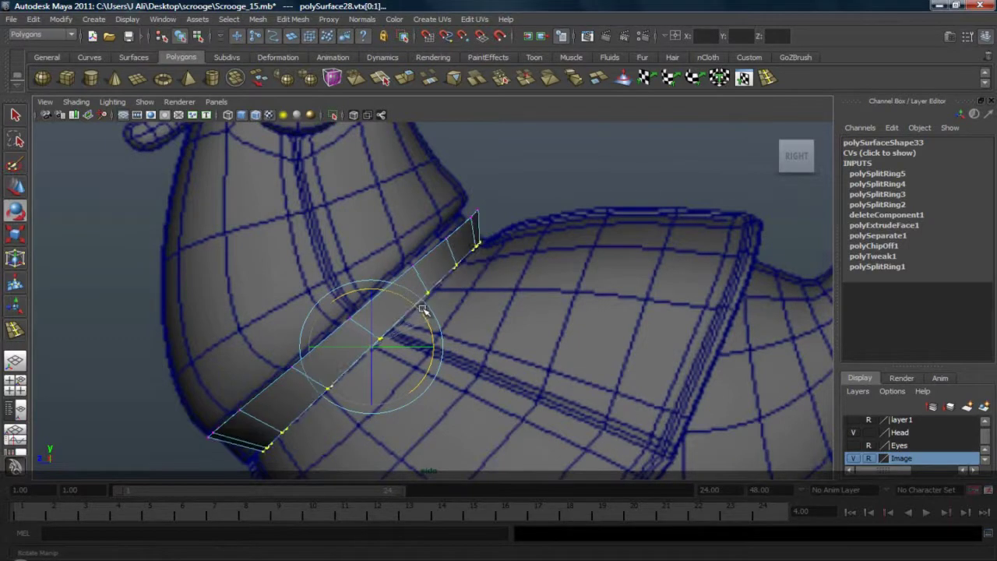
key("r")
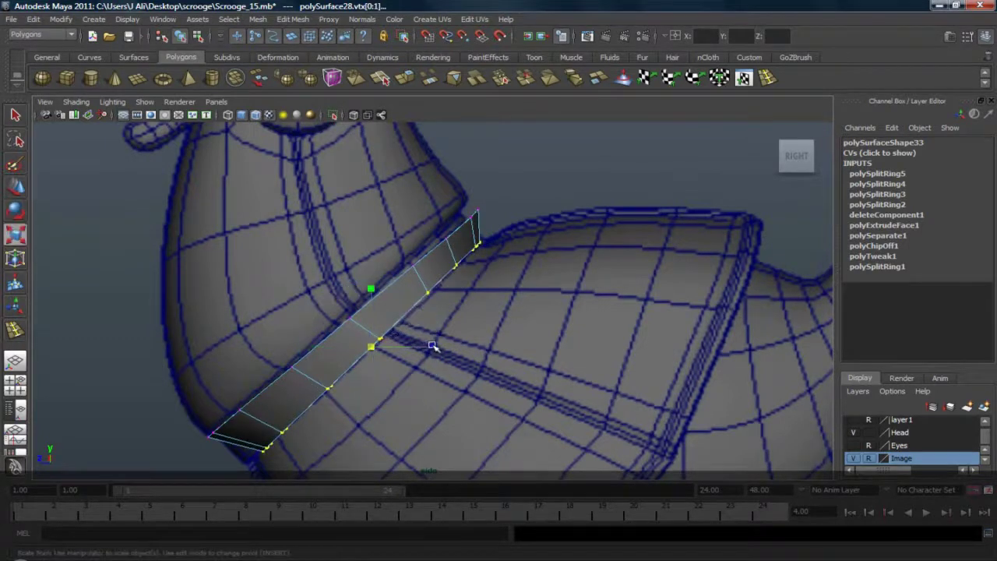
left_click_drag(432, 345, 422, 311)
key("e")
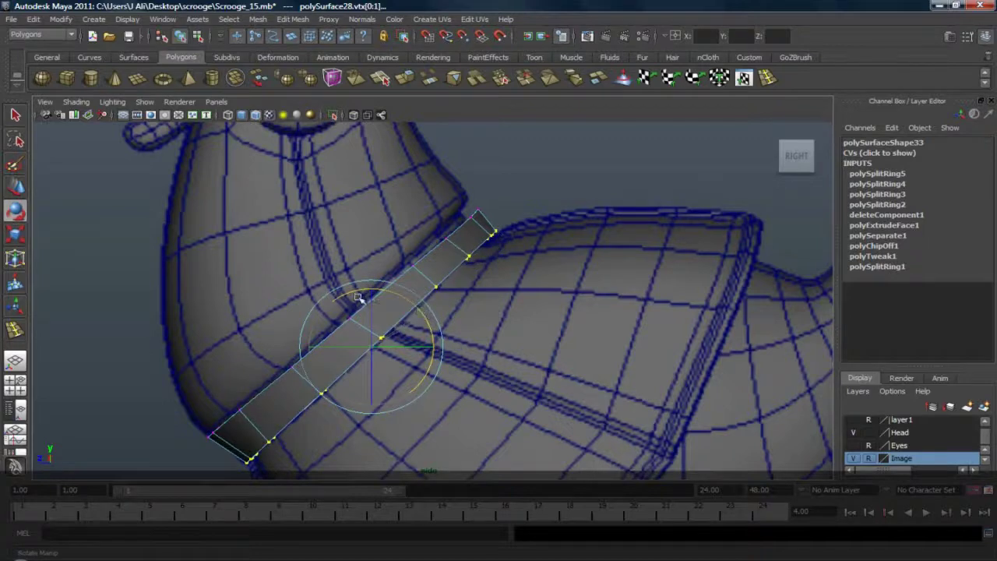
Step: Select all vertices along the belt strip's upper edge, flatten them by scaling, and rotate the row toward the waist slope
left_click_drag(140, 363, 227, 450)
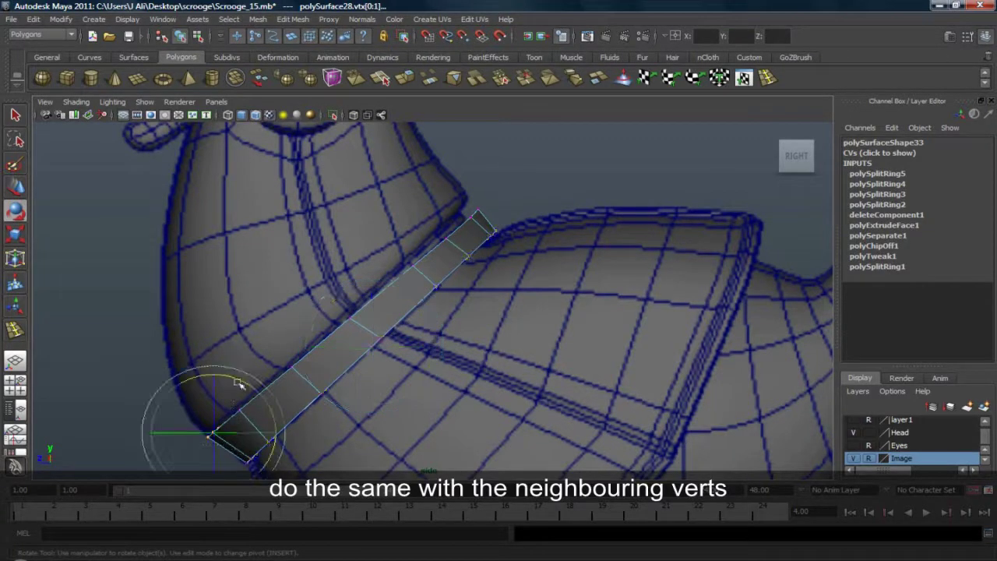
left_click_drag(266, 415, 268, 420, "shift")
left_click_drag(236, 303, 303, 381, "shift")
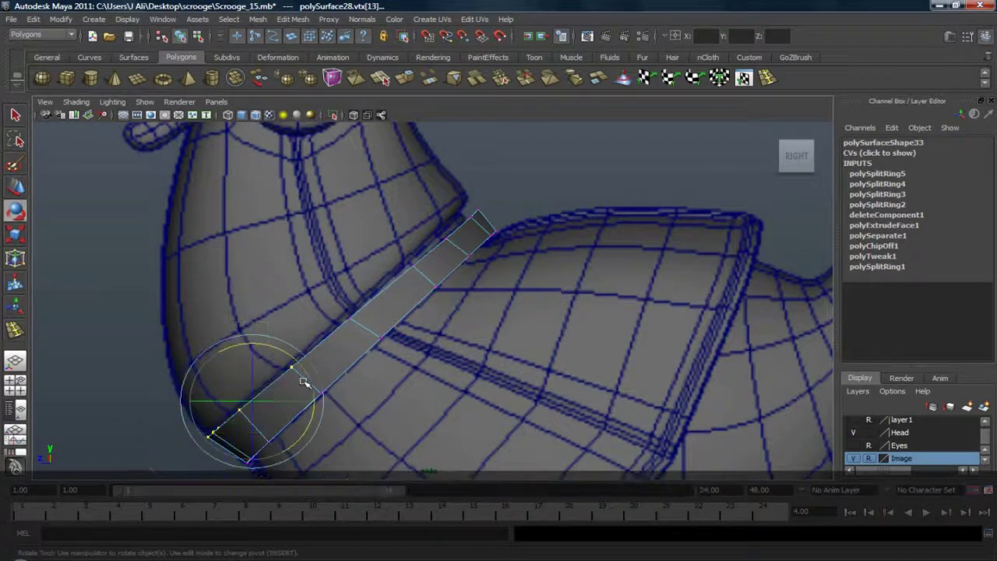
left_click_drag(359, 327, 360, 330, "shift")
left_click_drag(355, 246, 420, 282, "shift")
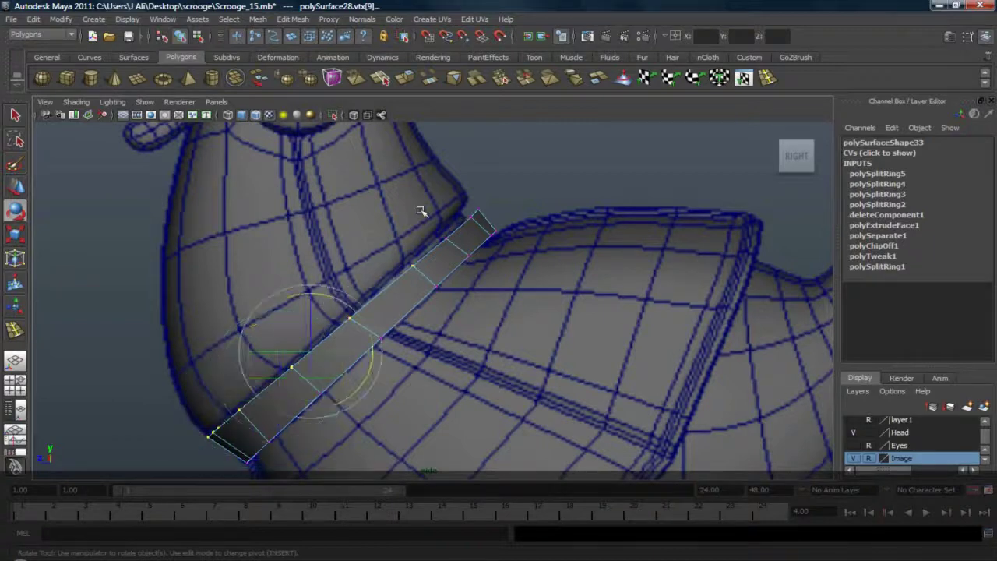
left_click_drag(458, 242, 490, 229, "shift")
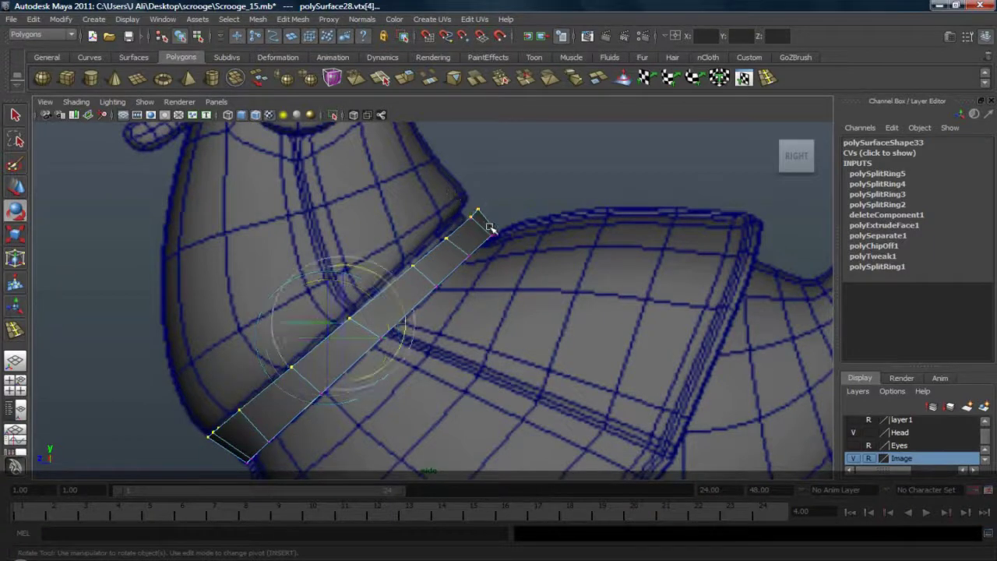
key("r")
left_click_drag(344, 265, 345, 290)
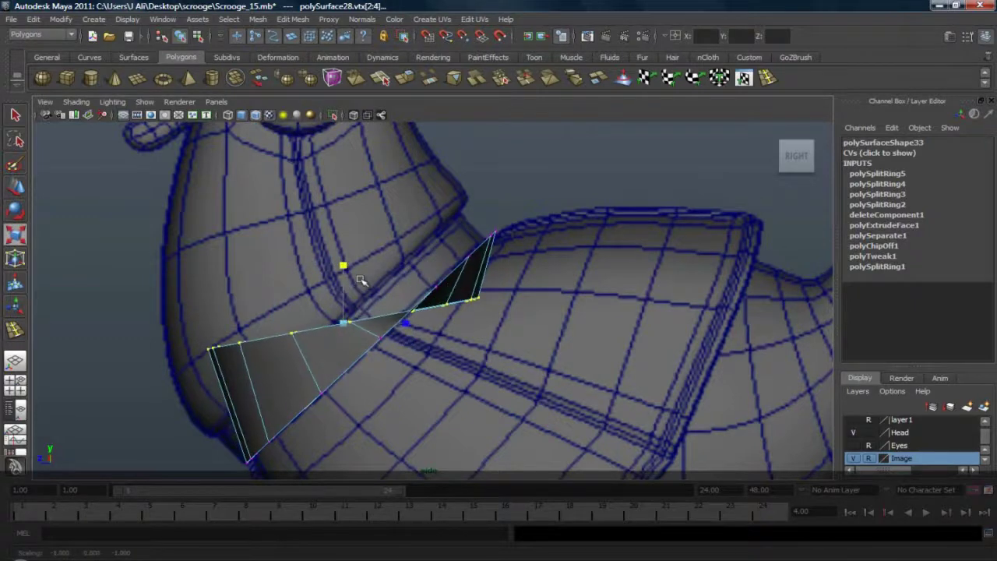
key("e")
left_click_drag(402, 279, 373, 249)
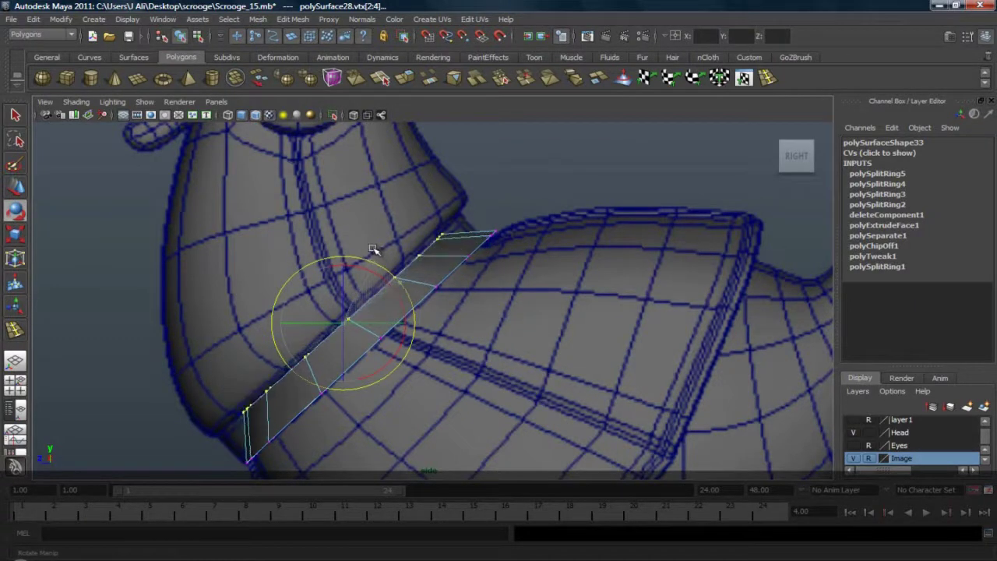
Step: Scale the upper-edge vertices lengthwise and rotate them until the belt strip's upper edge runs parallel to its lower edge
key("r")
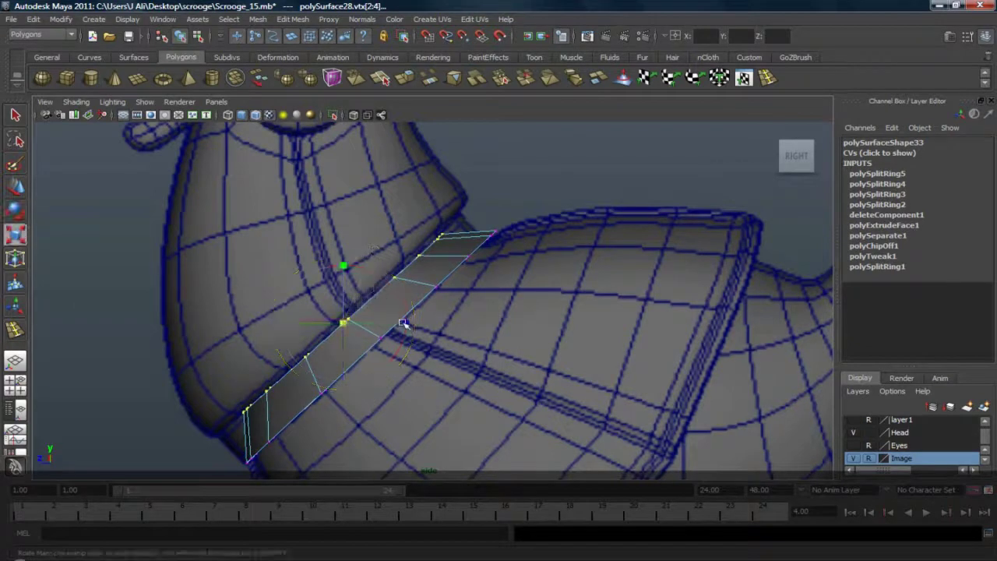
left_click_drag(402, 323, 429, 320)
key("e")
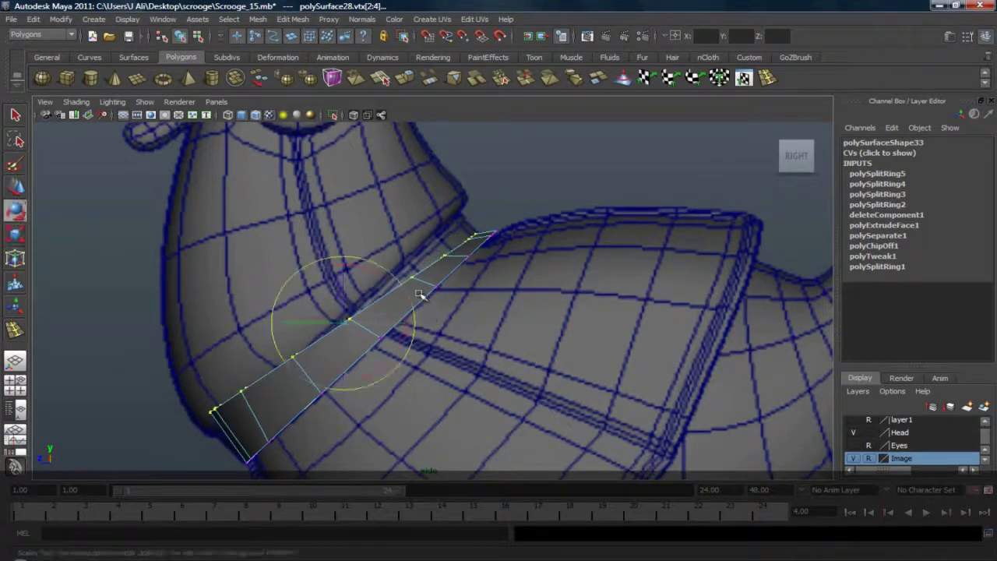
left_click_drag(404, 287, 400, 276)
key("r")
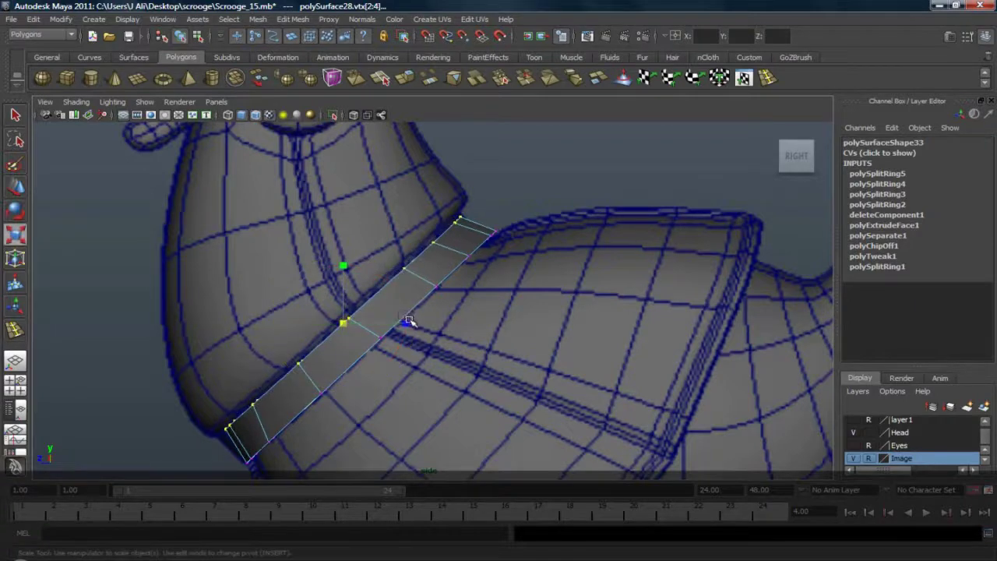
left_click_drag(409, 320, 414, 323)
key("e")
left_click_drag(406, 286, 401, 281)
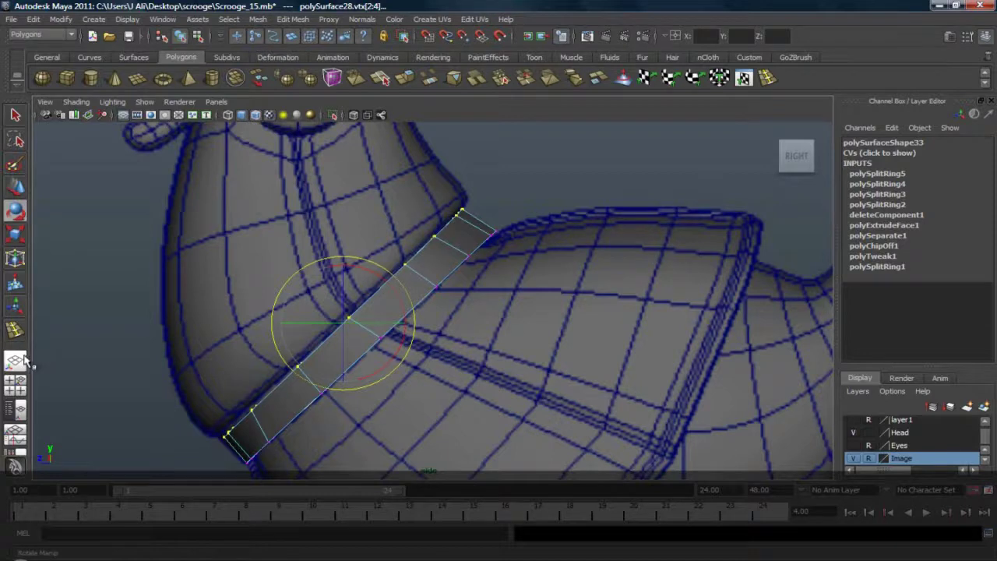
left_click(390, 268)
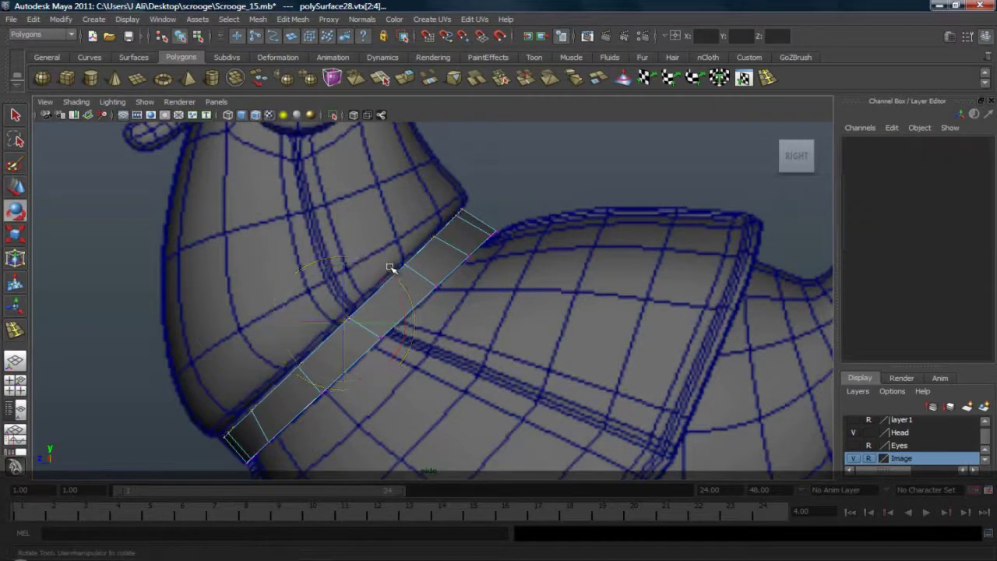
key("ctrl+z")
left_click_drag(381, 266, 382, 268)
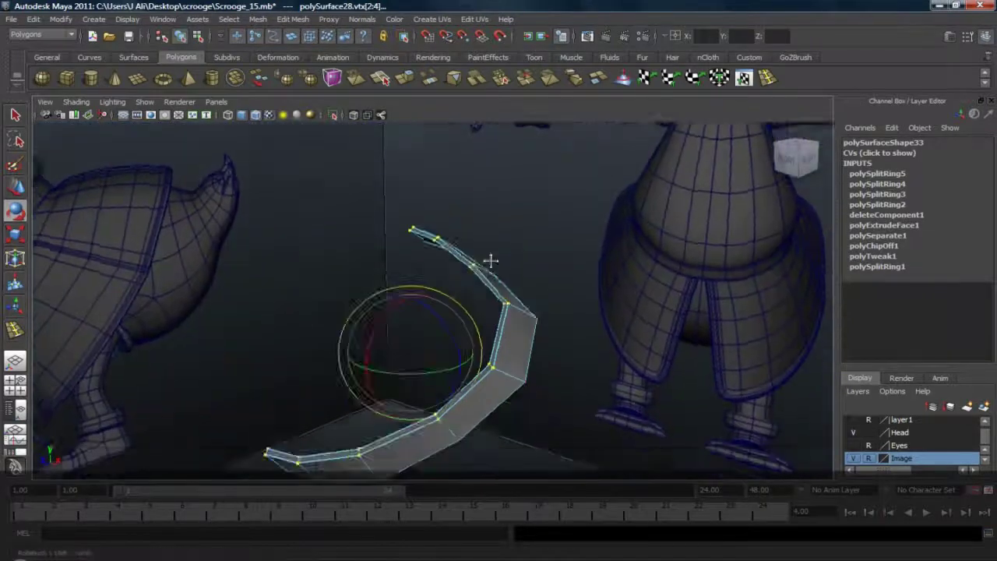
Step: Switch the belt strip to smooth preview in the perspective view and inspect its shape from several angles
scroll(491, 260, "down", 4)
left_click_drag(458, 263, 341, 324, "alt")
right_click_drag(490, 208, 501, 194)
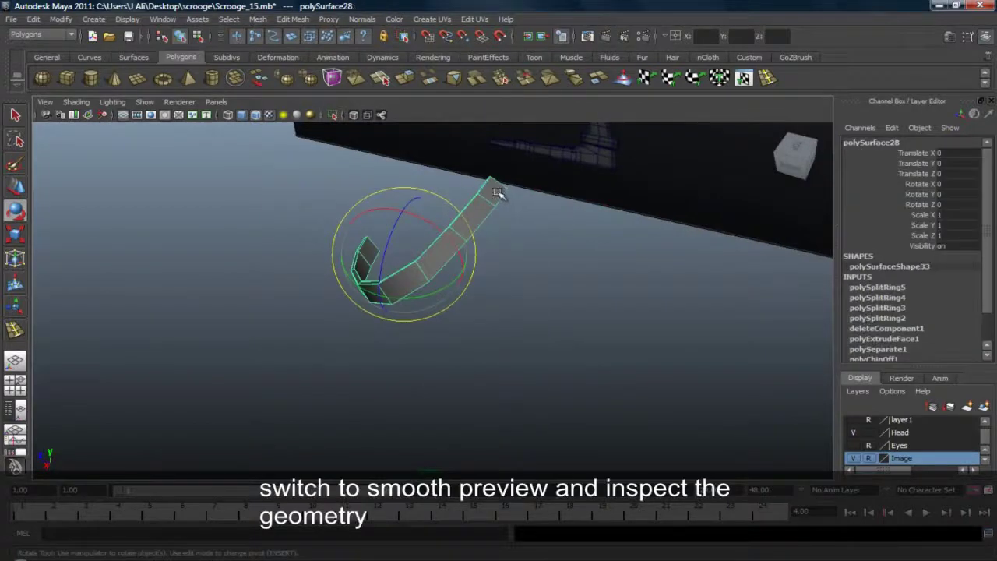
key("3")
left_click(527, 271)
left_click_drag(398, 270, 547, 245, "alt")
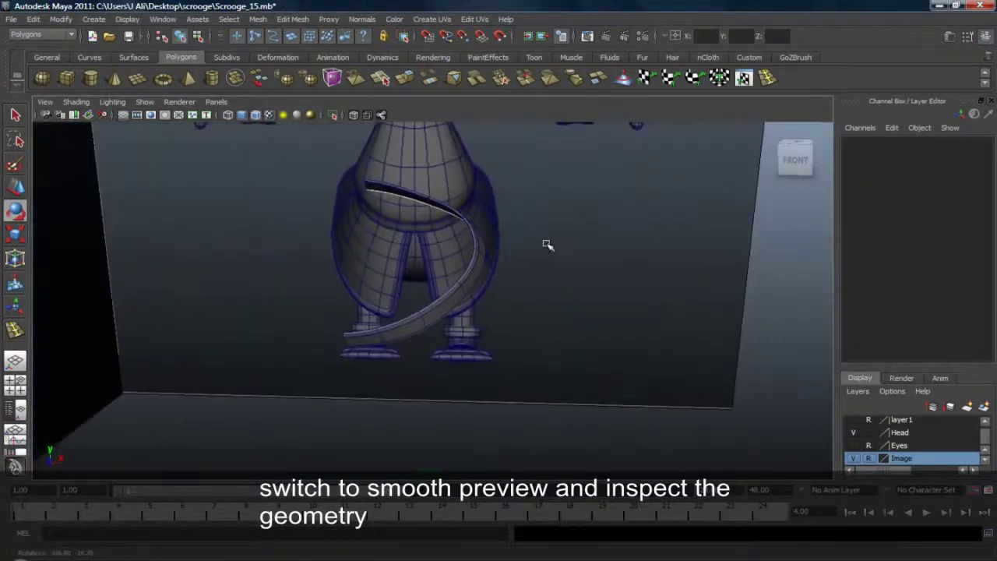
left_click(144, 101)
mouse_move(175, 120)
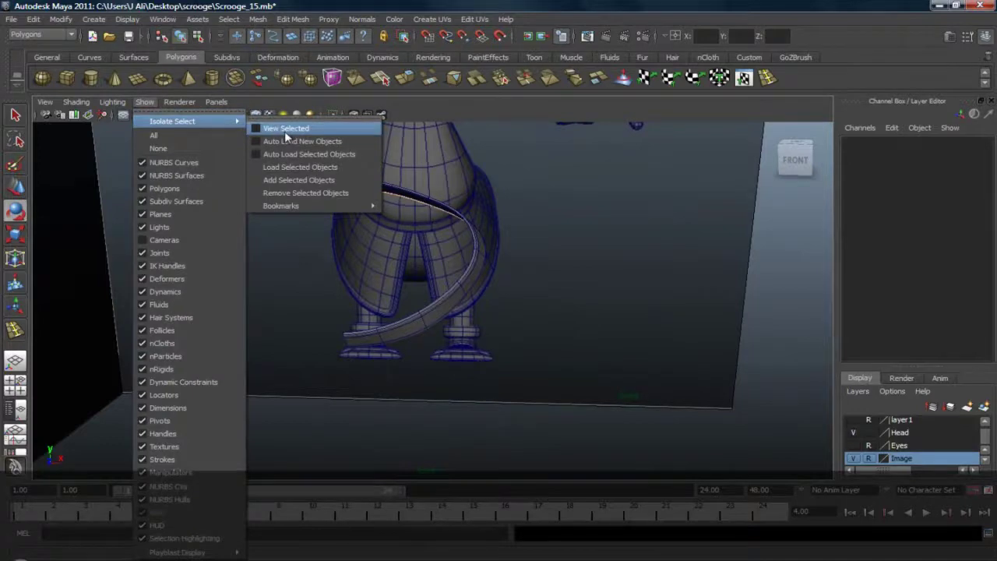
left_click(286, 130)
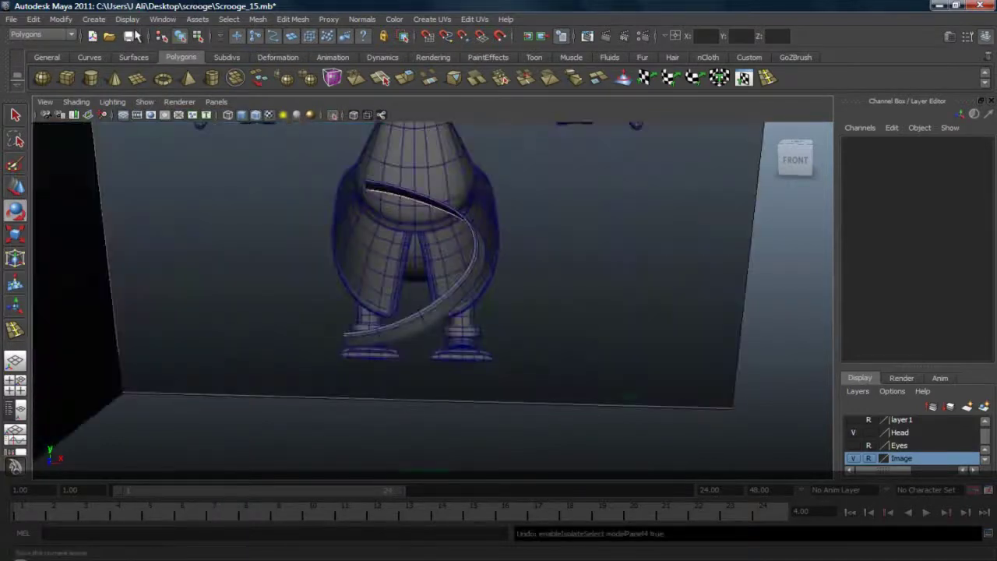
Step: Unhide all hidden objects to bring the coat back around the belt strip
left_click(127, 18)
mouse_move(160, 92)
left_click(267, 131)
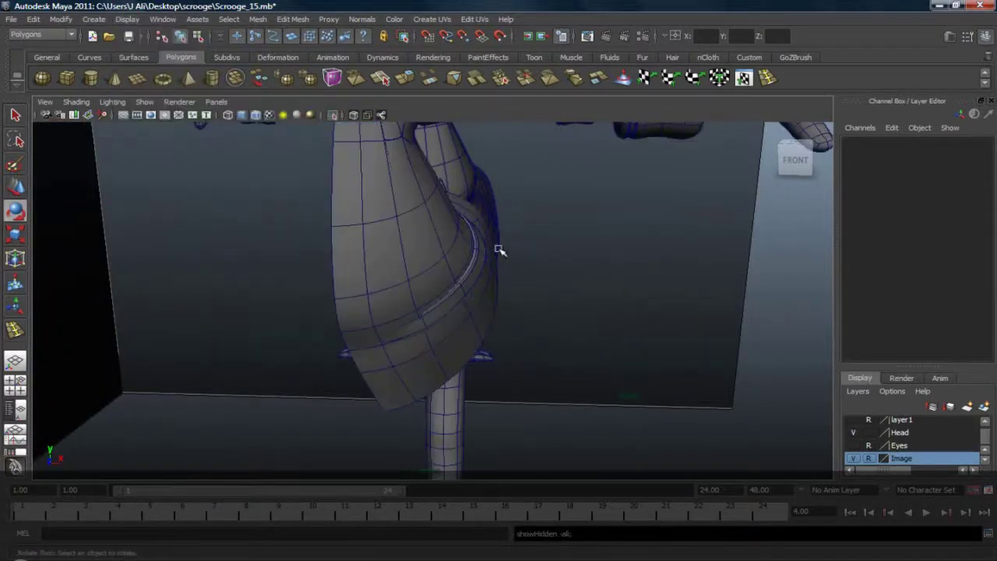
Step: Select everything except the coat and belt strip and hide those other duck parts
left_click_drag(500, 249, 567, 207, "alt")
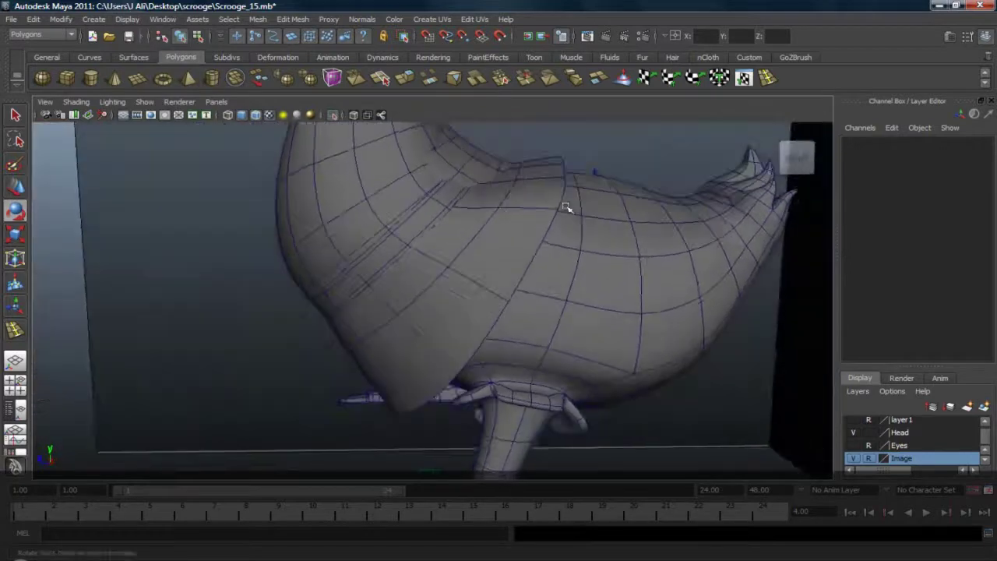
left_click(468, 218)
scroll(480, 206, "down", 8)
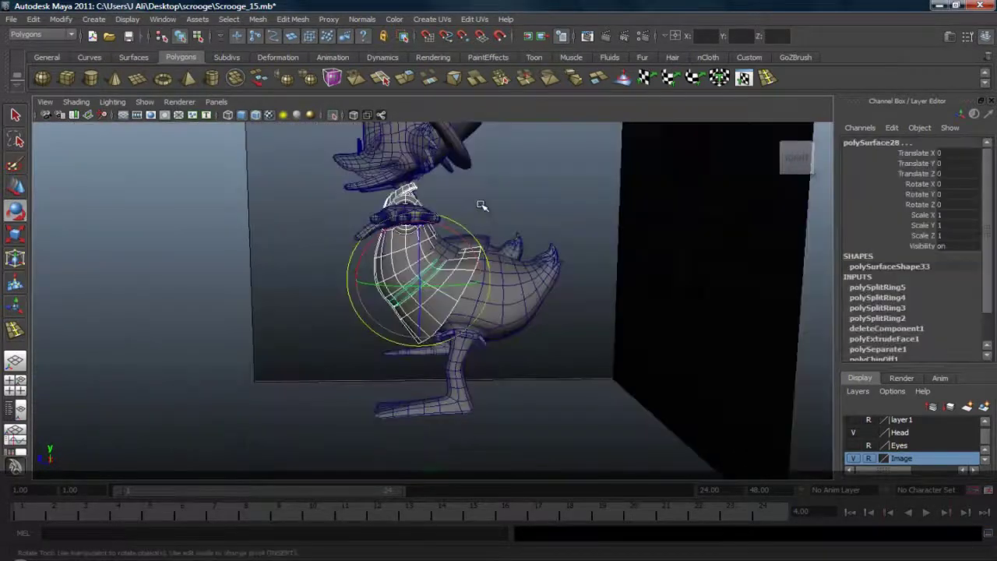
scroll(413, 225, "down", 5)
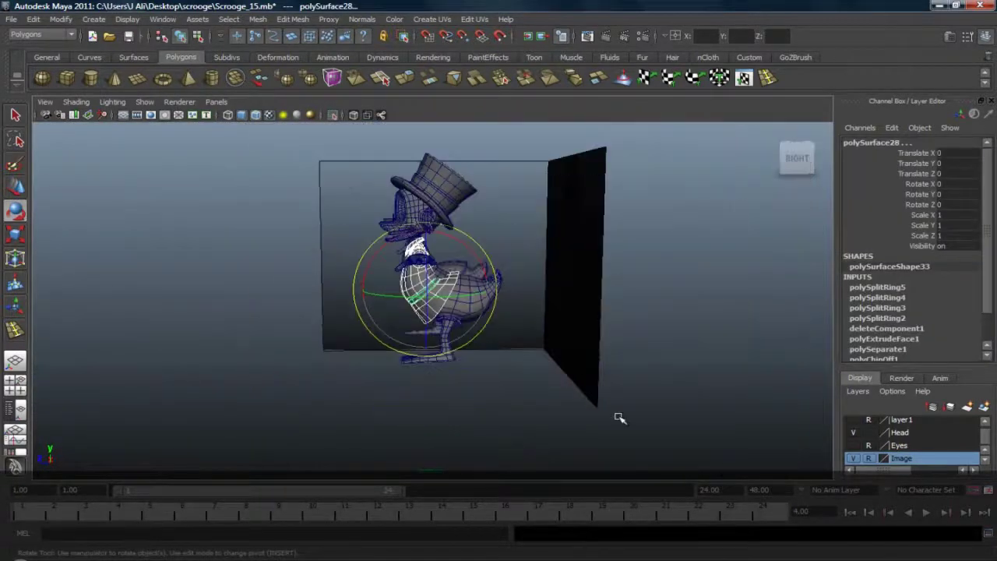
left_click_drag(620, 418, 366, 175)
left_click(570, 336)
Step: Select the coat's short edges beside the belt strip's upper rim and move them in the side view to match the reference
scroll(483, 294, "up", 7)
left_click_drag(436, 271, 532, 280, "alt")
left_click_drag(460, 298, 496, 292, "alt")
mouse_move(439, 301)
left_mouse_down("alt")
mouse_move(454, 316)
mouse_move(452, 294)
left_mouse_up("alt")
scroll(474, 301, "up", 3)
left_click(407, 258)
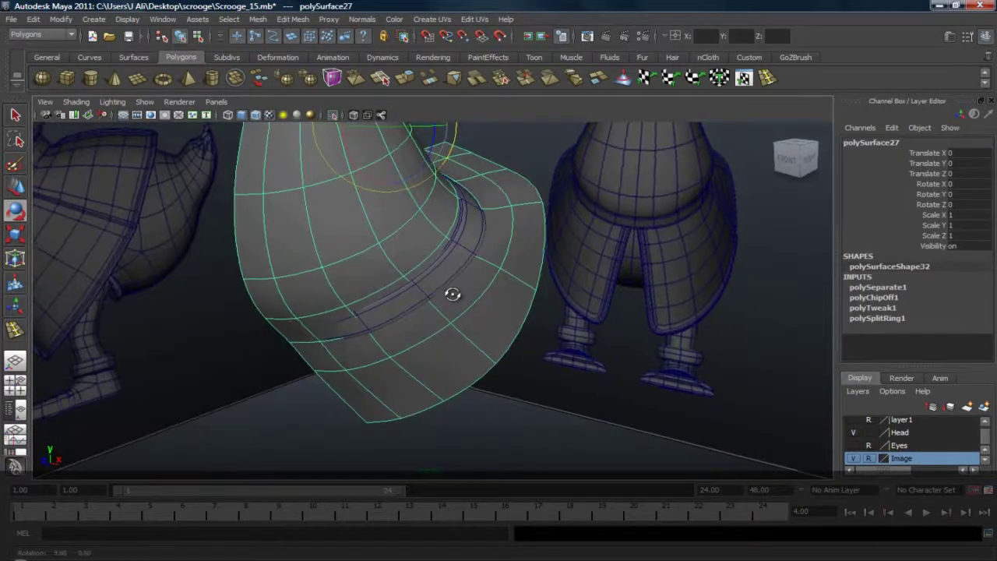
right_click_drag(348, 304, 347, 275)
left_click(348, 311)
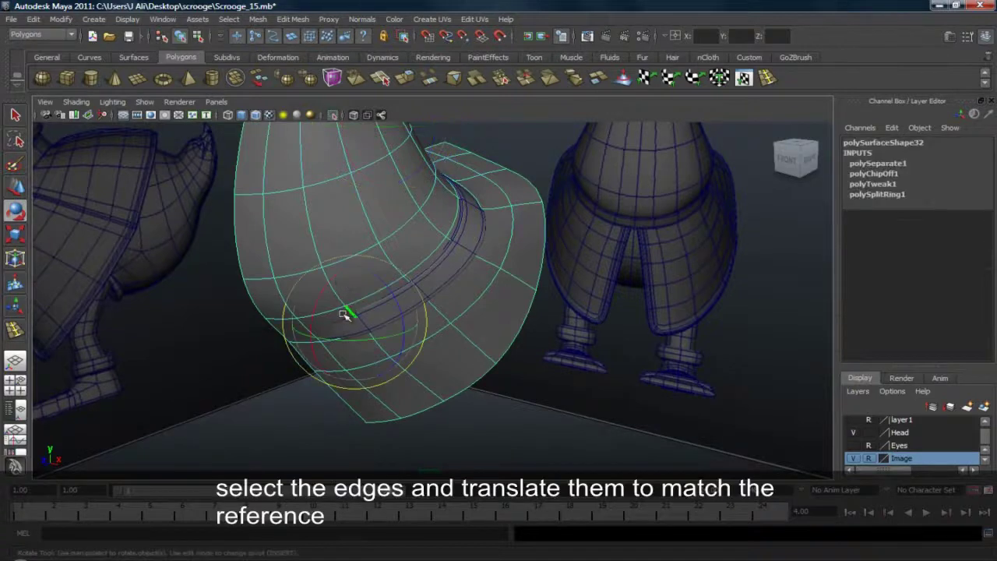
key("q")
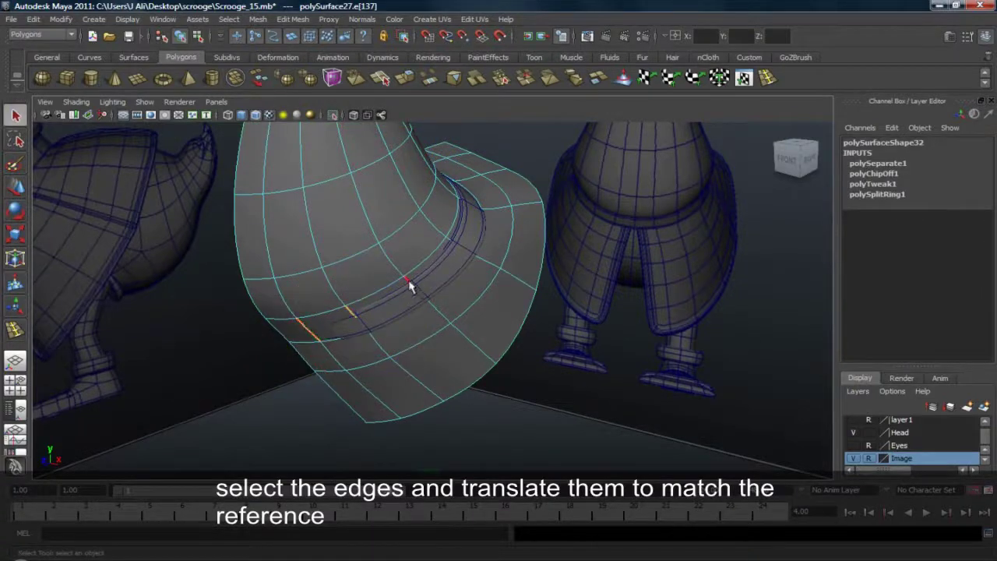
left_click_drag(497, 263, 452, 242, "alt")
key("r")
key("w")
key("space")
left_click_drag(379, 269, 408, 265)
middle_click_drag(297, 328, 345, 256, "alt")
mouse_move(324, 331)
left_mouse_down()
mouse_move(314, 333)
mouse_move(330, 325)
mouse_move(316, 334)
left_mouse_up()
key("ctrl+z")
left_click(267, 360, "shift")
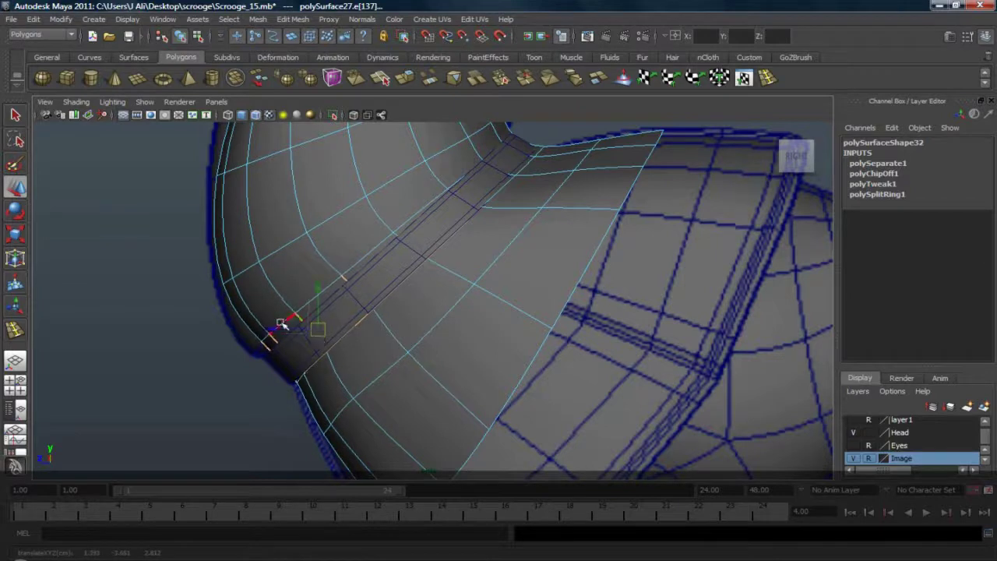
Step: Adjust the coat's front vertices beside the belt strip, undo the last move, and return to object mode in the perspective view
right_click_drag(282, 323, 232, 324)
left_click_drag(212, 324, 254, 348)
key("ctrl+z")
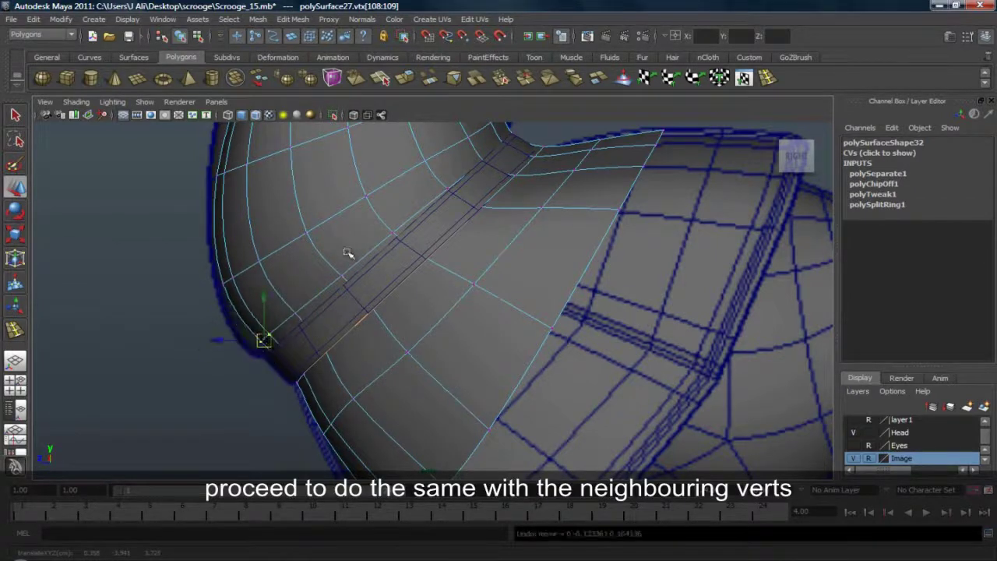
middle_click_drag(564, 162, 542, 211, "alt")
left_click(15, 361)
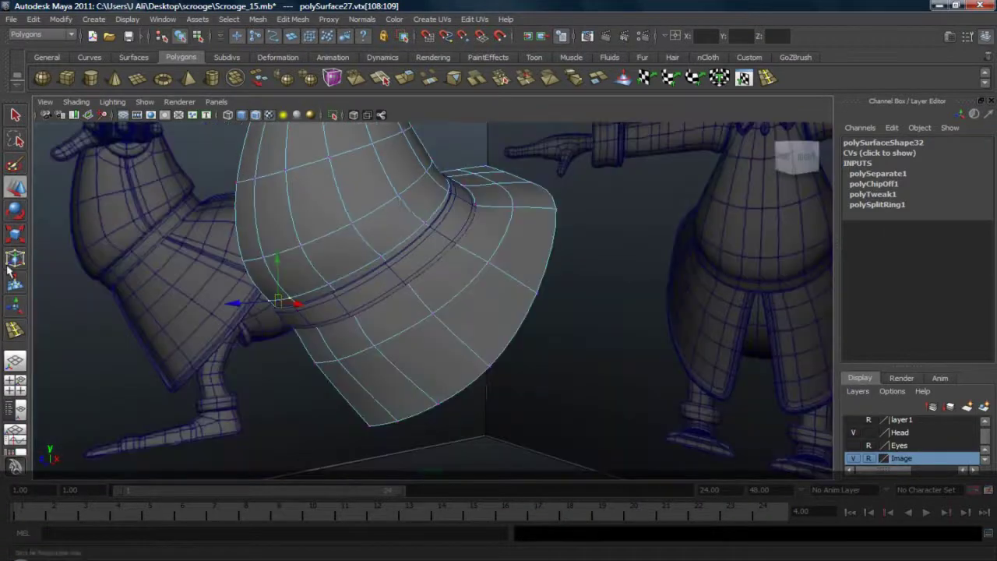
left_click_drag(424, 205, 312, 252, "alt")
right_click_drag(461, 263, 502, 245)
left_click(600, 305)
Step: Turn off the belt strip's smooth preview and reposition its lower-edge vertices in the front view to space them evenly
left_click_drag(603, 308, 489, 299, "alt")
key("space")
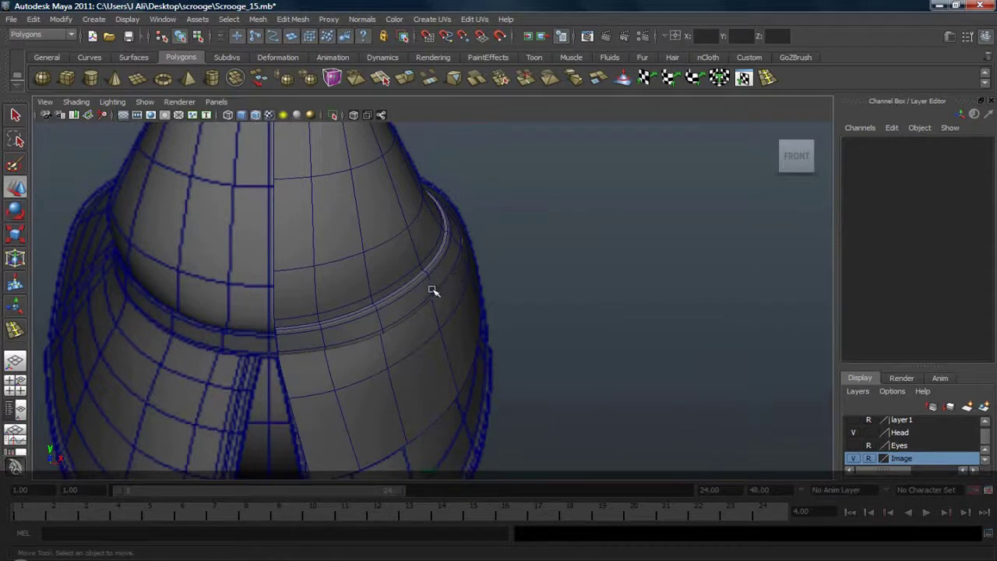
left_click(402, 307)
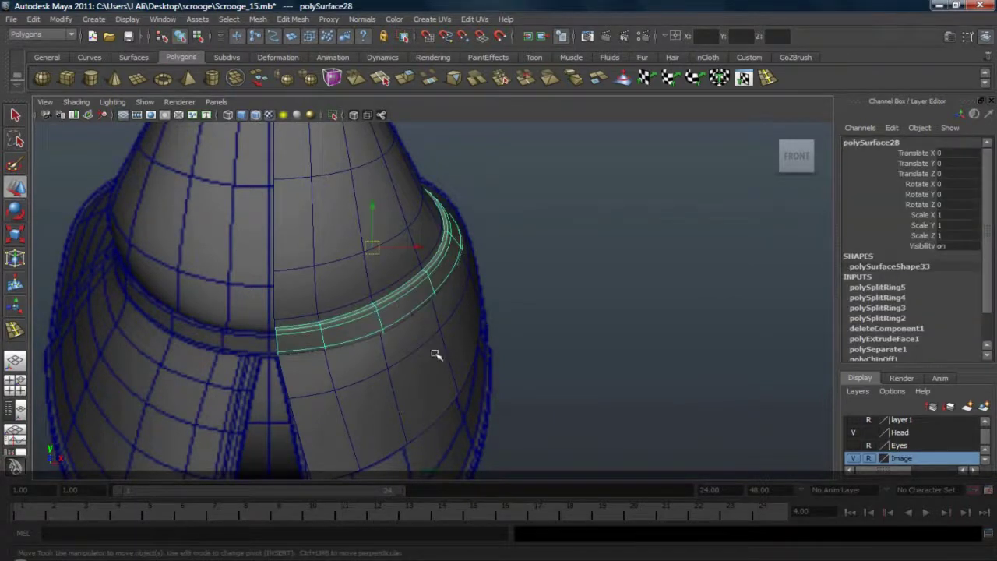
left_click(436, 355)
left_click(387, 315)
key("1")
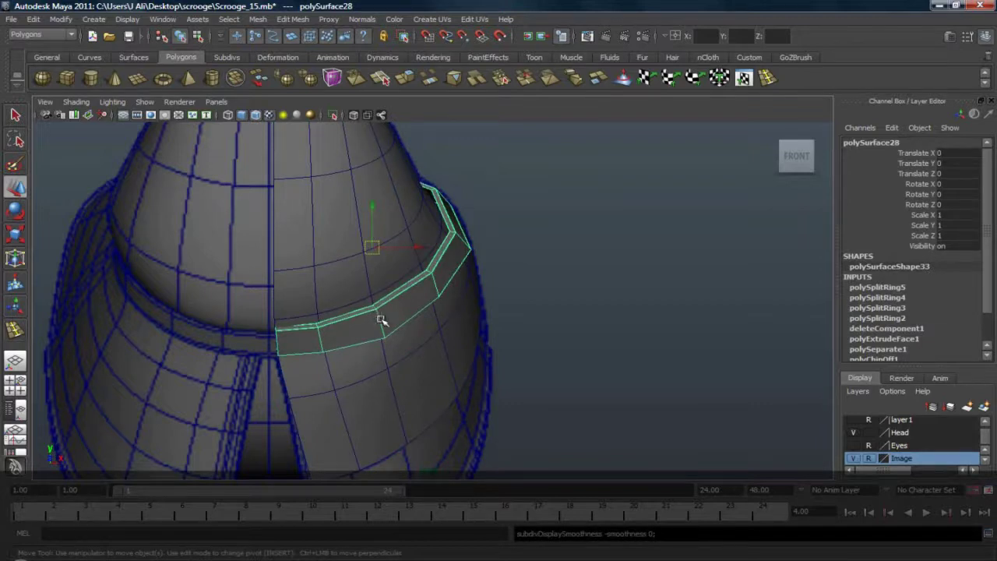
right_click_drag(382, 318, 327, 318)
left_click_drag(259, 342, 299, 366)
left_click_drag(279, 311, 281, 314)
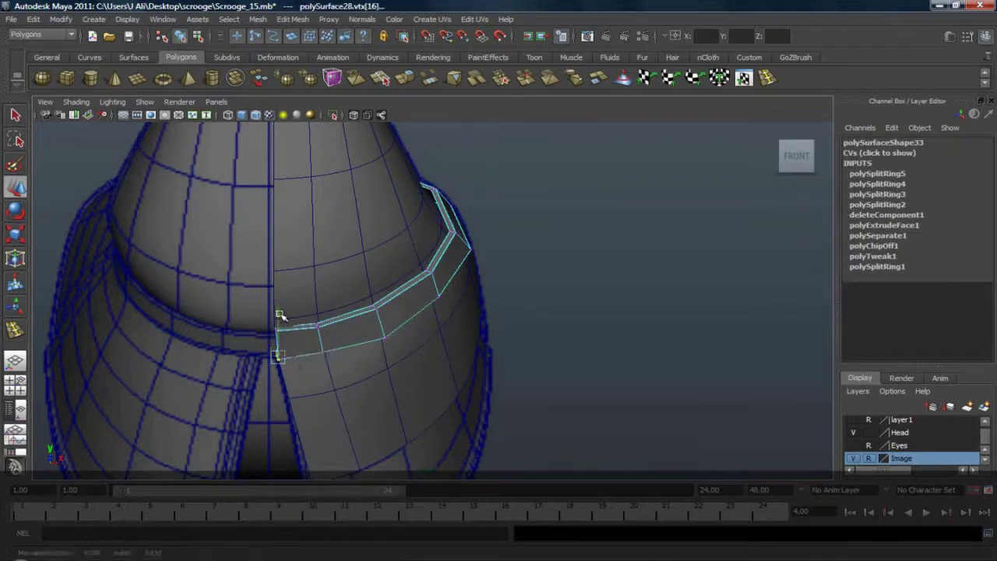
left_click(383, 332)
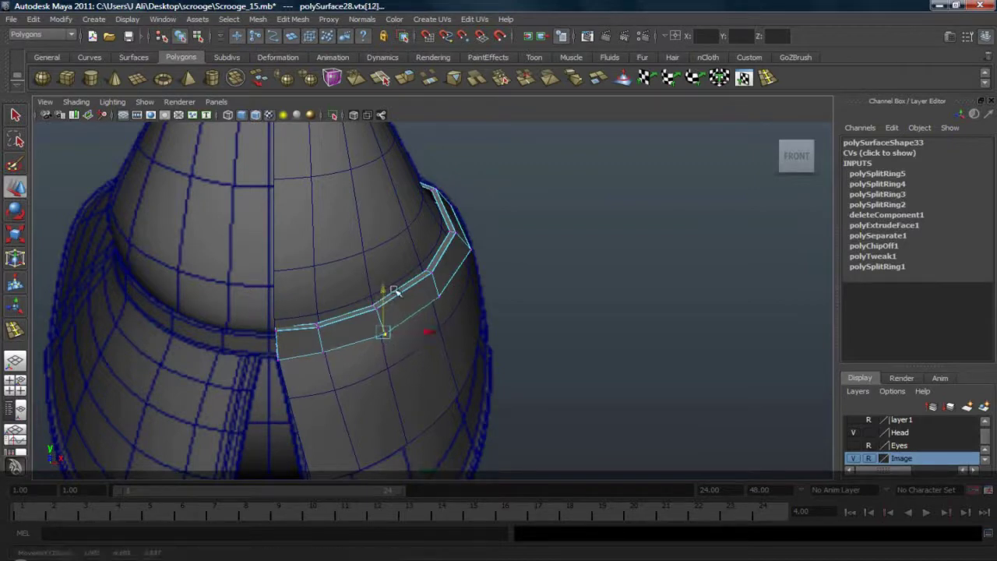
left_click(470, 248)
left_click_drag(520, 248, 514, 246)
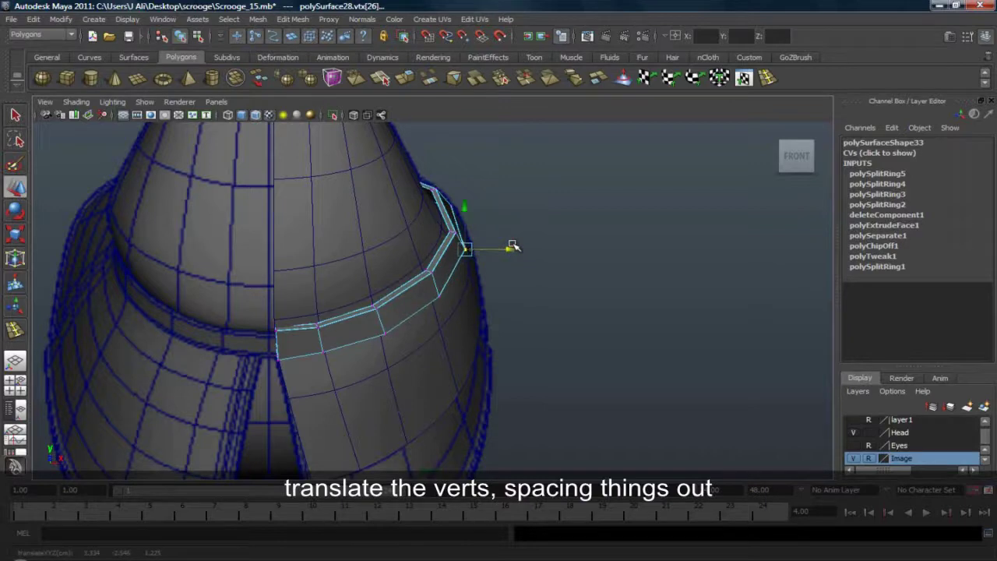
left_click(452, 205)
left_click_drag(453, 165, 453, 161)
key("ctrl+z")
Step: Move the belt strip's lower-edge vertex at the side slightly upward in the perspective view so the strip fits the coat
left_click(15, 361)
left_click_drag(515, 246, 372, 297, "alt")
middle_click_drag(457, 262, 479, 300, "alt")
scroll(493, 279, "up", 5)
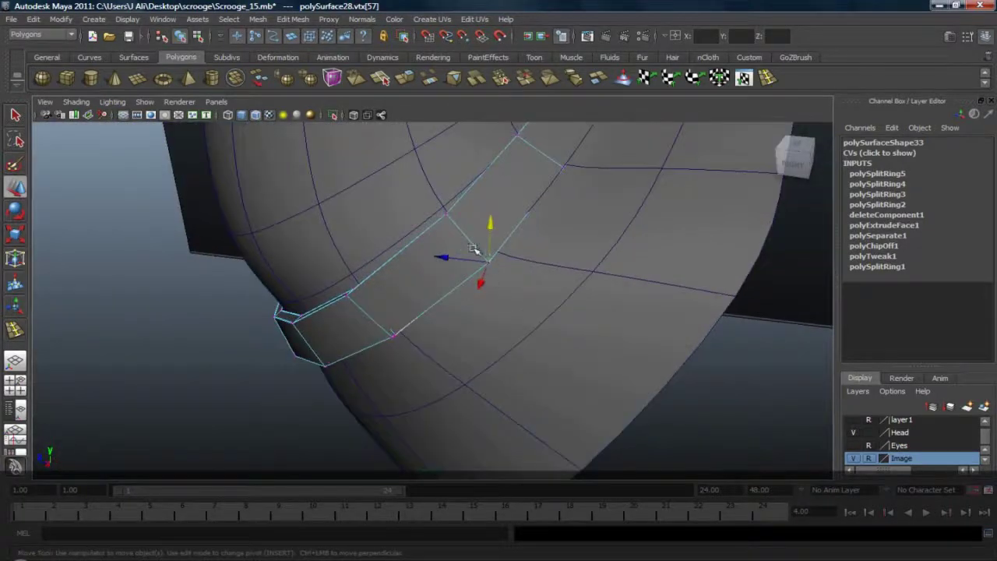
left_click_drag(488, 260, 486, 257)
Step: Switch the belt strip back to smooth preview and inspect its fit on the coat from several angles
right_click_drag(454, 234, 473, 222)
key("3")
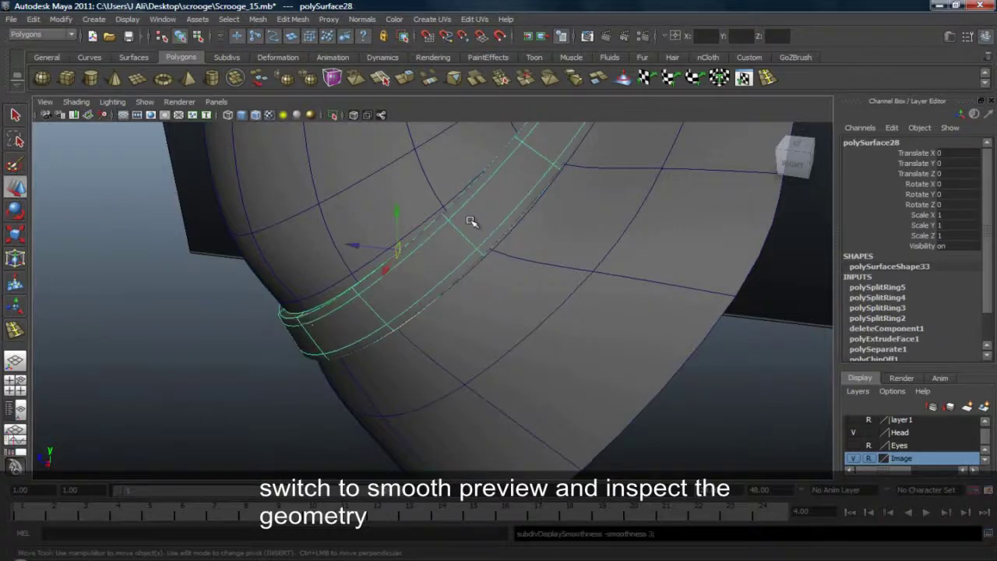
left_click(236, 343)
scroll(296, 333, "down", 5)
left_click_drag(296, 335, 630, 283, "alt")
left_click_drag(488, 318, 397, 319, "alt")
scroll(467, 288, "up", 5)
Step: Insert an edge loop in the unsmoothed coat just above the belt strip and scale the edges slightly inward
left_click(482, 276)
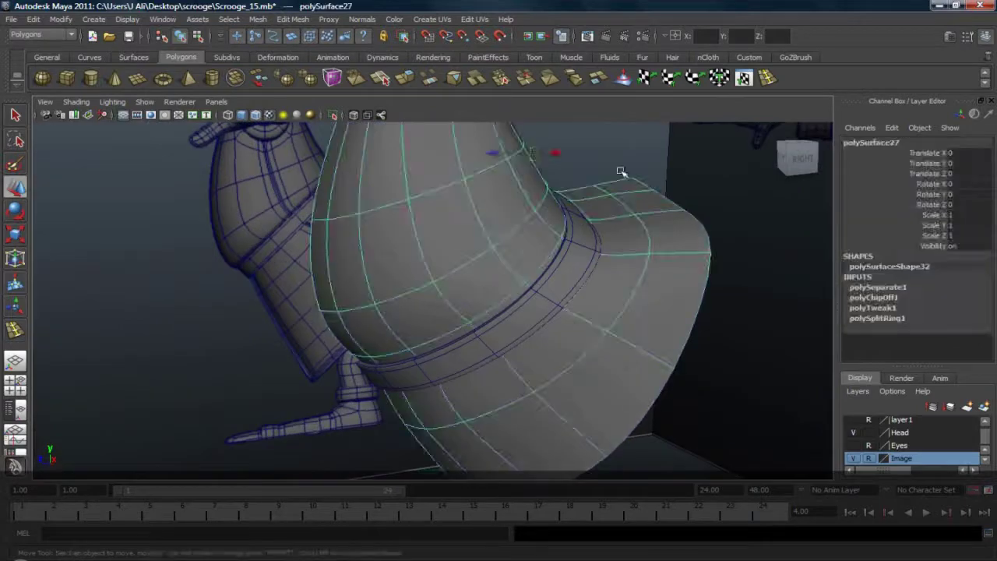
left_click(769, 77)
left_click_drag(557, 241, 522, 299, "alt")
scroll(561, 257, "up", 1)
key("1")
scroll(545, 277, "up", 1)
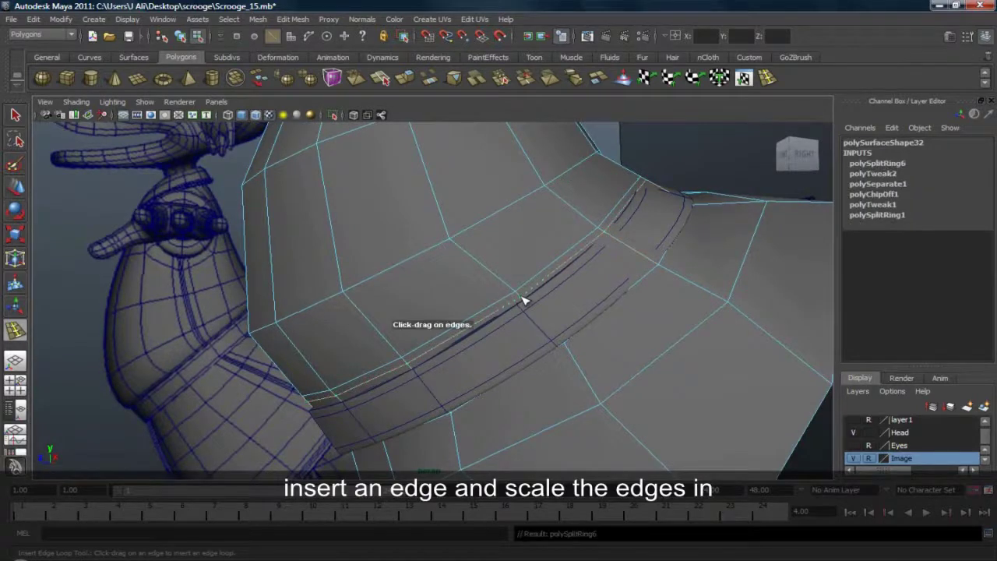
key("r")
left_click_drag(511, 263, 508, 265)
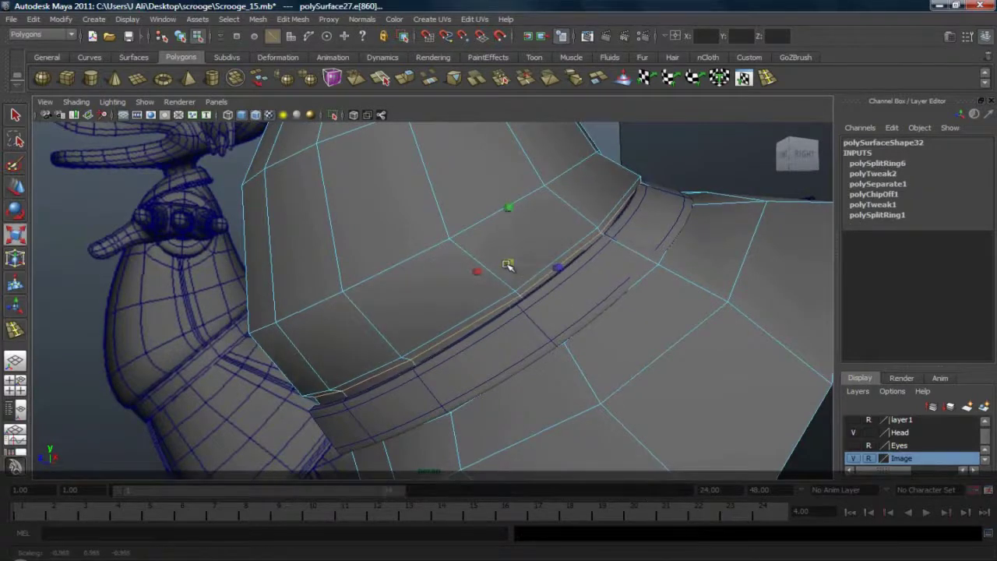
Step: Move the coat's front vertices above the belt strip down and outward to the reference outline in the side view
left_click(491, 305)
key("space")
left_click_drag(463, 243, 496, 234)
middle_click_drag(340, 276, 450, 204, "alt")
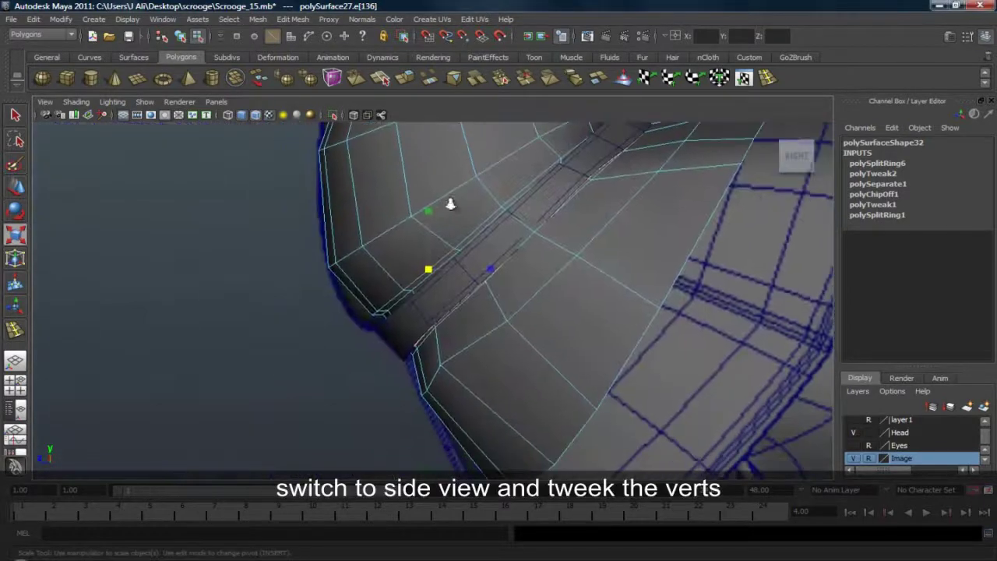
scroll(449, 205, "up", 3)
right_click_drag(365, 300, 303, 298)
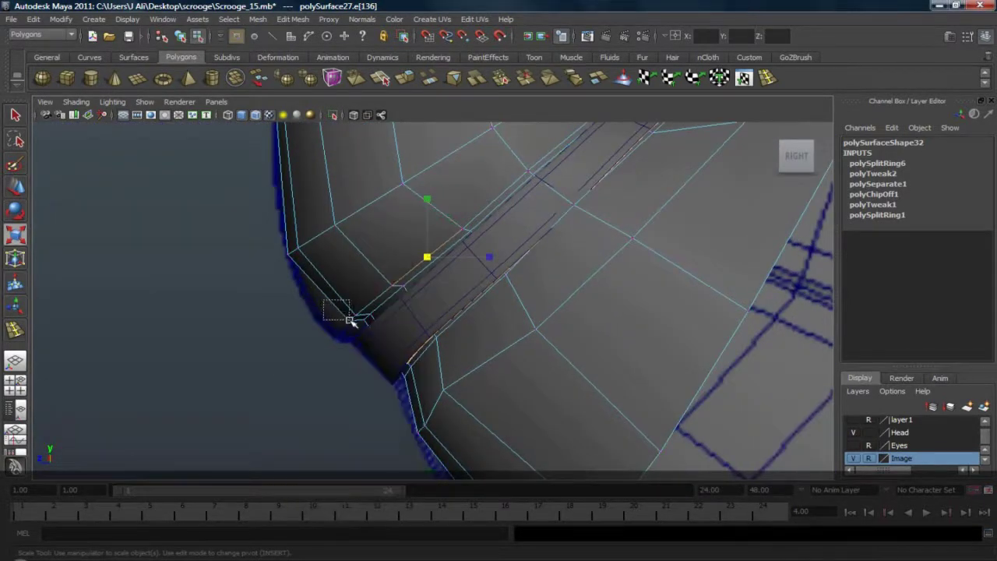
mouse_move(351, 320)
left_mouse_down()
mouse_move(362, 326)
mouse_move(350, 320)
mouse_move(339, 333)
left_mouse_up()
key("w")
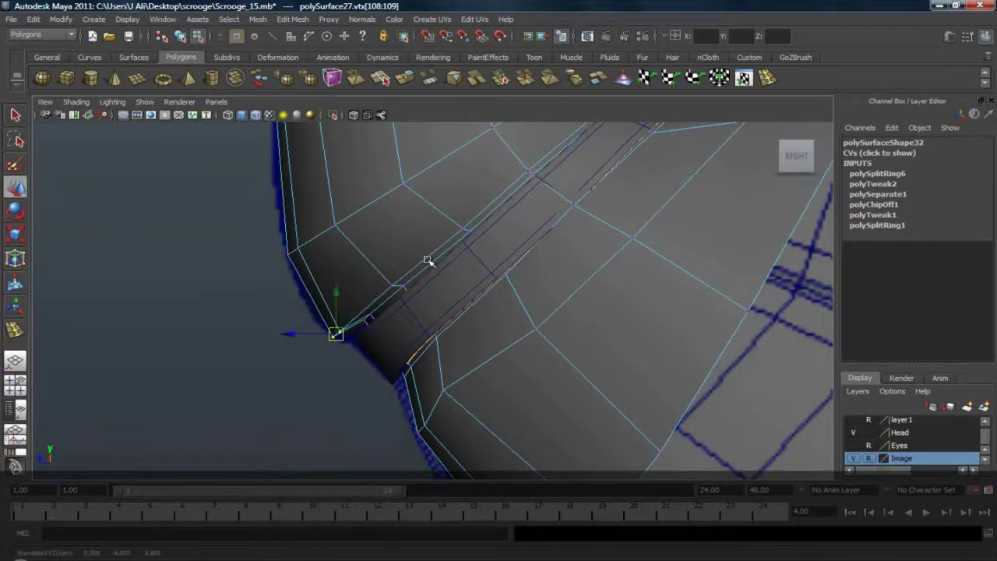
scroll(423, 255, "down", 3)
mouse_move(335, 258)
left_mouse_down()
mouse_move(356, 285)
mouse_move(346, 275)
left_mouse_up()
Step: Try to move the coat's back vertices above the belt strip up and outward toward the reference outline
middle_click_drag(508, 216, 417, 315, "alt")
left_click(437, 289)
scroll(436, 289, "up", 2)
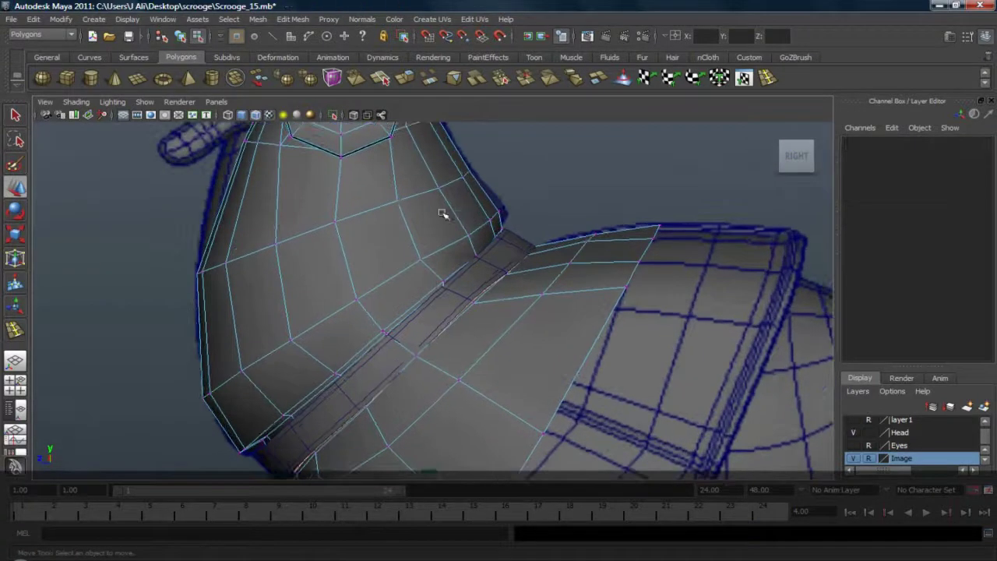
left_click_drag(501, 234, 502, 236)
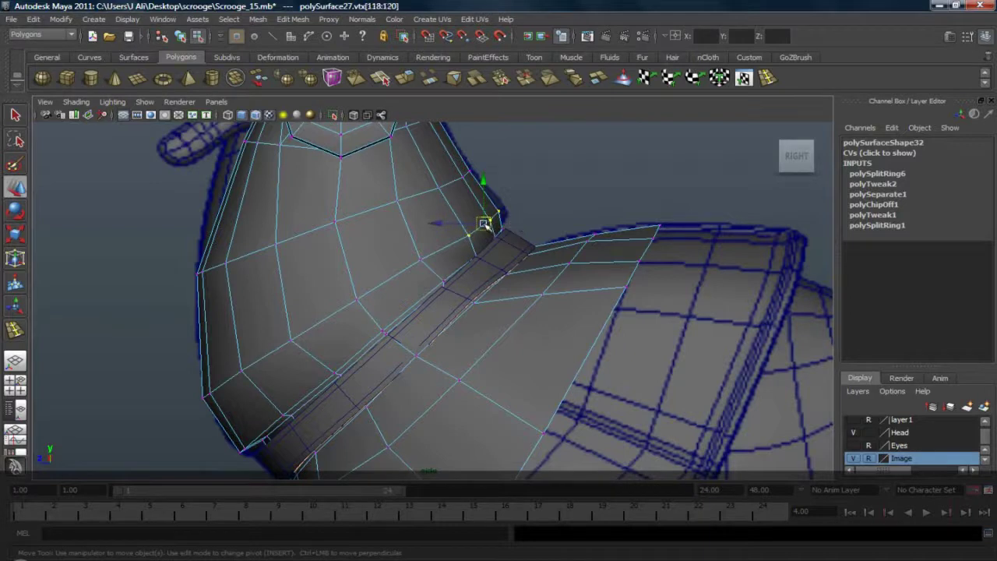
mouse_move(484, 223)
left_mouse_down()
mouse_move(461, 220)
mouse_move(490, 211)
left_mouse_up()
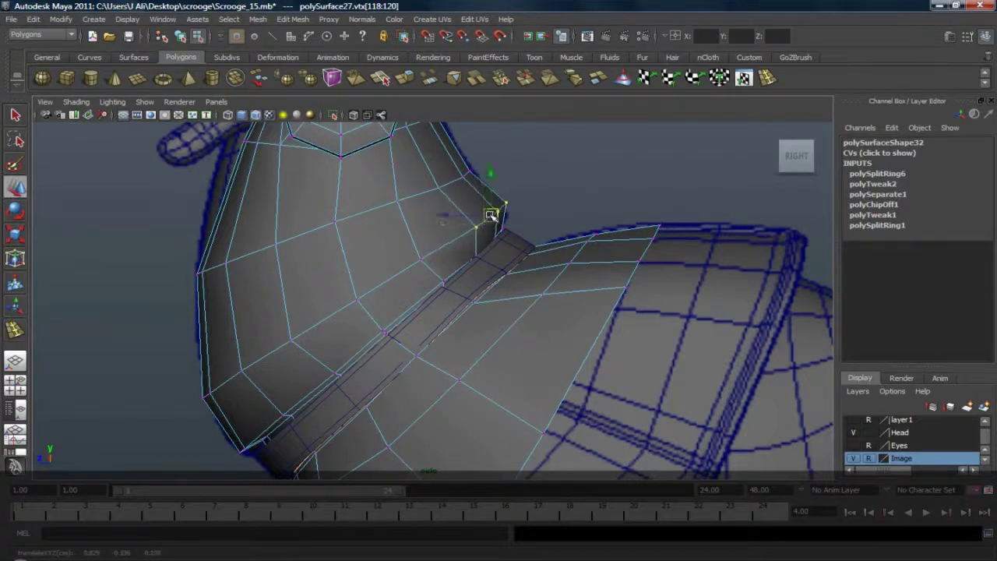
left_click(17, 361)
left_click_drag(540, 254, 439, 271, "alt")
scroll(522, 253, "down", 2)
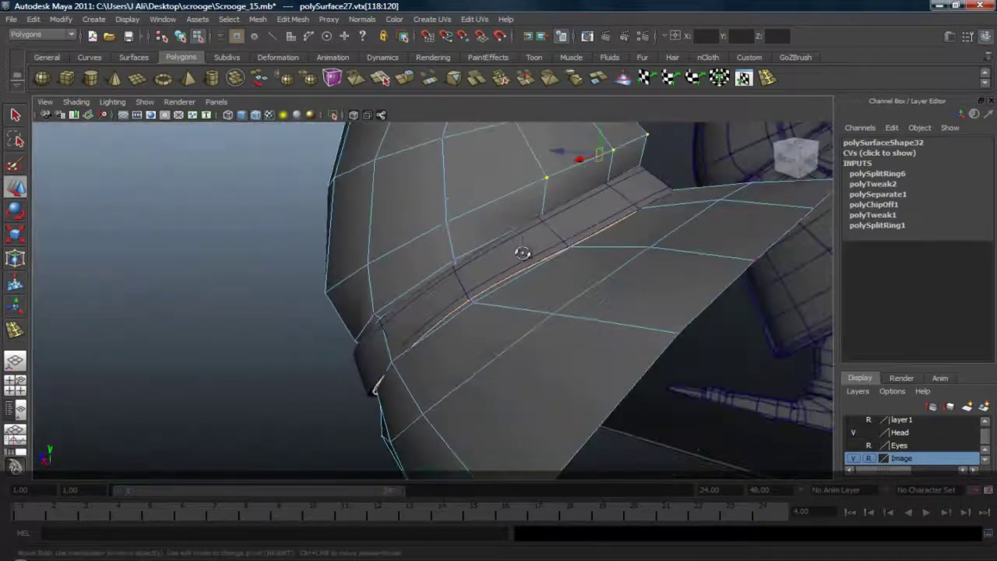
left_click_drag(522, 254, 474, 262, "alt")
key("ctrl+z")
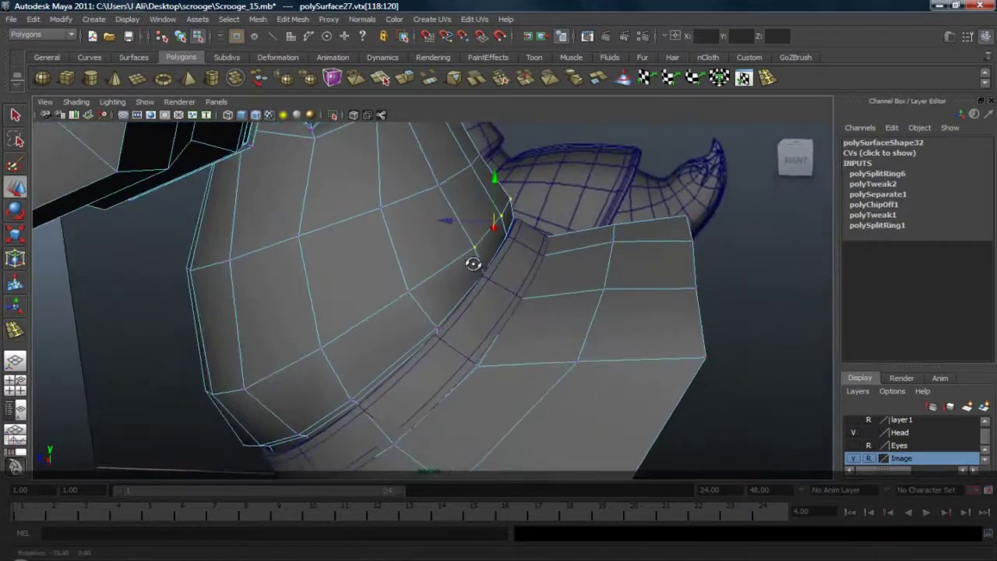
Step: Select the coat's rear vertices along the belt strip's upper rim and turn on X-Ray shading
middle_click_drag(502, 246, 466, 264, "alt")
scroll(466, 286, "up", 3)
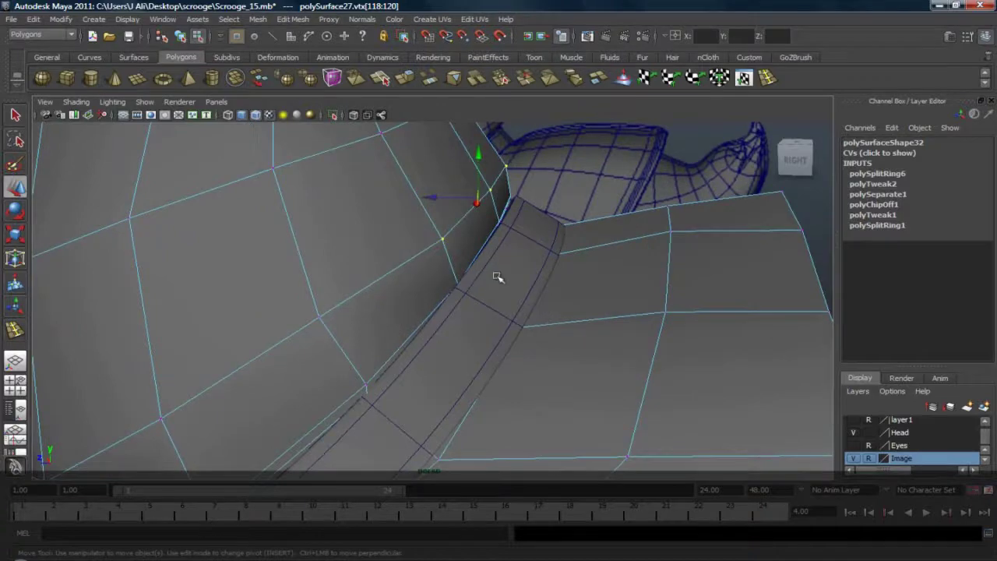
left_click_drag(558, 231, 448, 261, "alt")
left_click(456, 262)
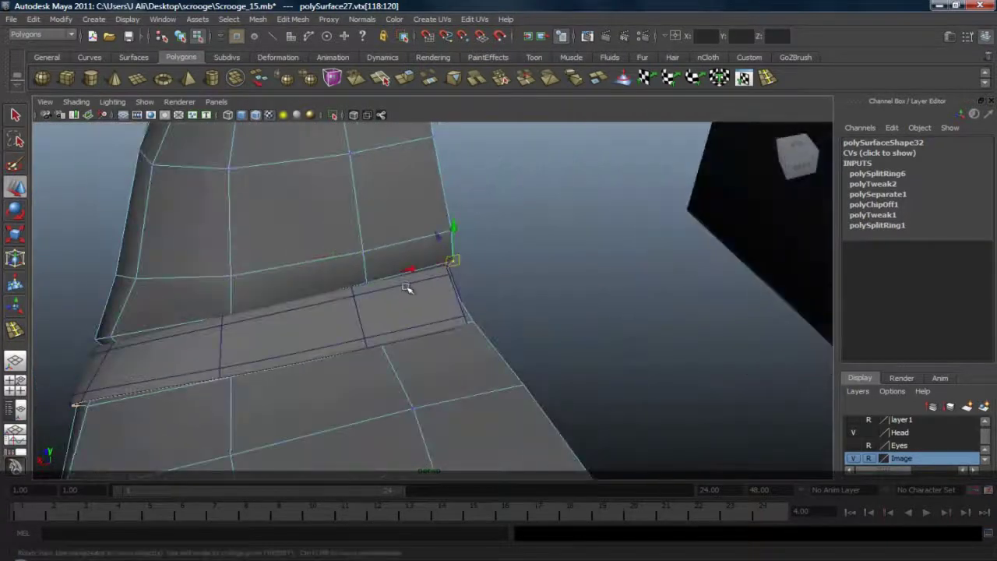
mouse_move(416, 296)
left_mouse_down("alt")
mouse_move(432, 299)
mouse_move(414, 302)
left_mouse_up("alt")
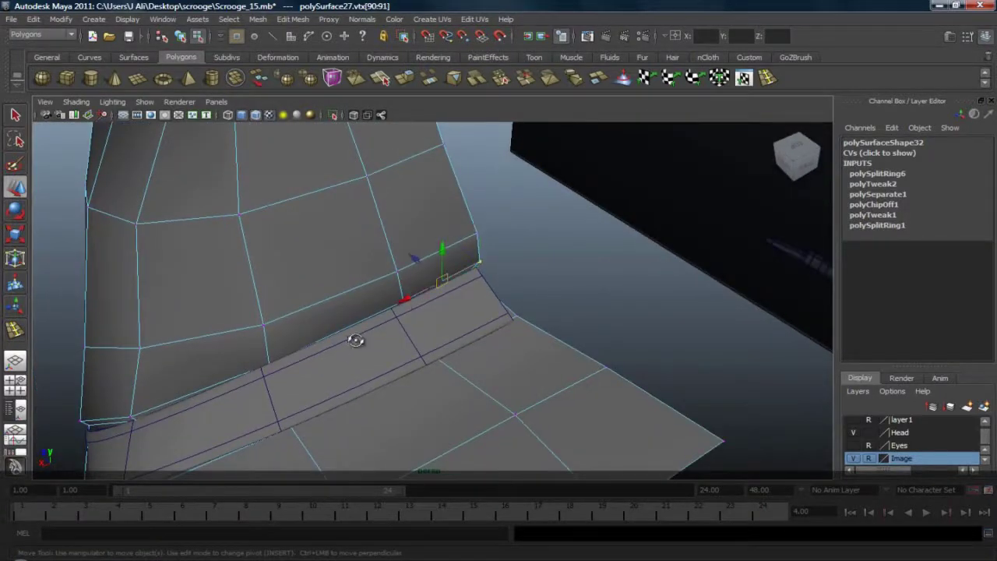
left_click_drag(355, 340, 447, 314, "alt")
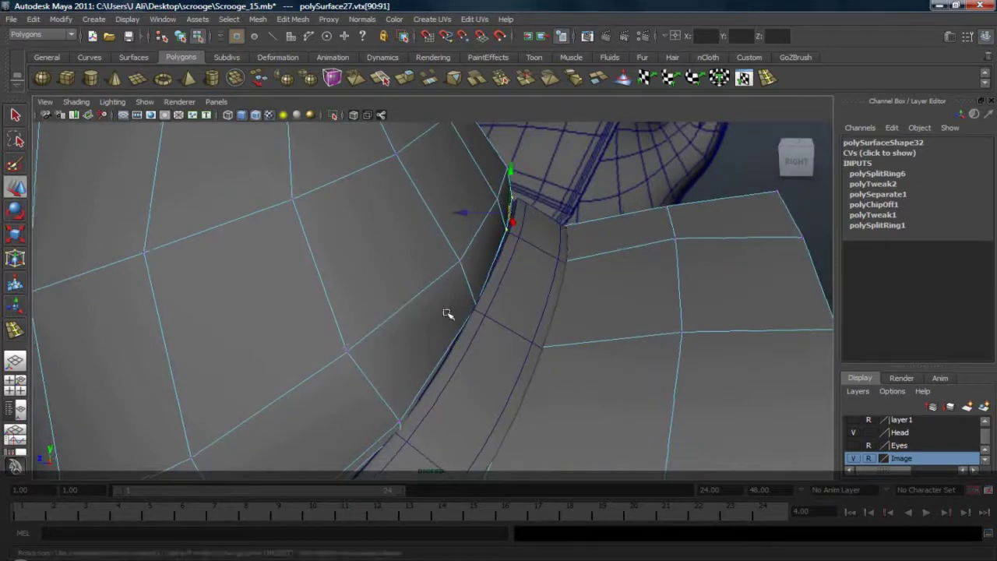
left_click(76, 102)
left_click(156, 238)
left_click_drag(502, 282, 508, 293, "alt")
Step: Move the coat's back vertices just above the belt strip to fit the reference outline in the side view
key("space")
left_click_drag(397, 264, 462, 264)
left_click_drag(564, 225, 510, 220, "alt")
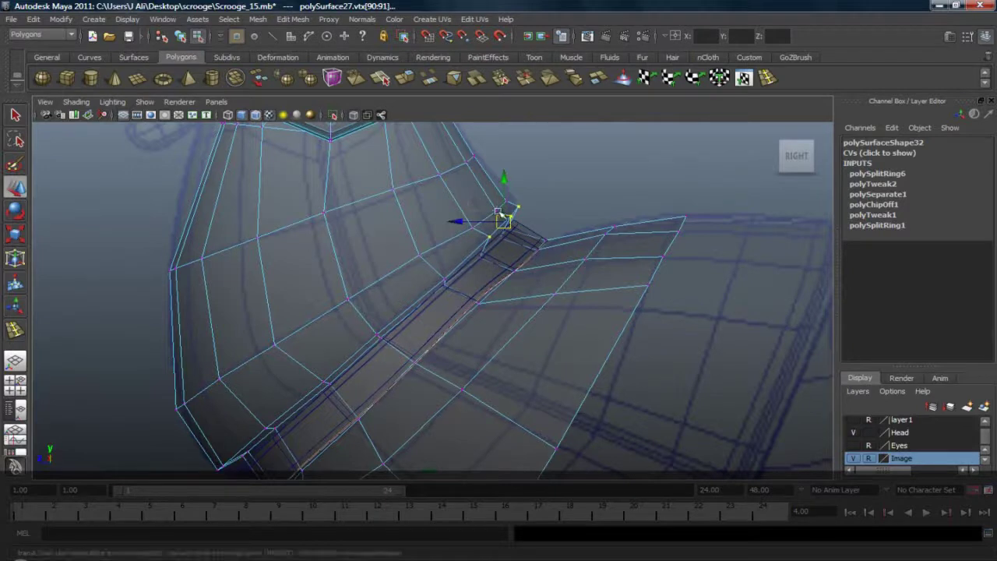
left_click_drag(468, 194, 490, 203)
left_click(506, 203, "shift")
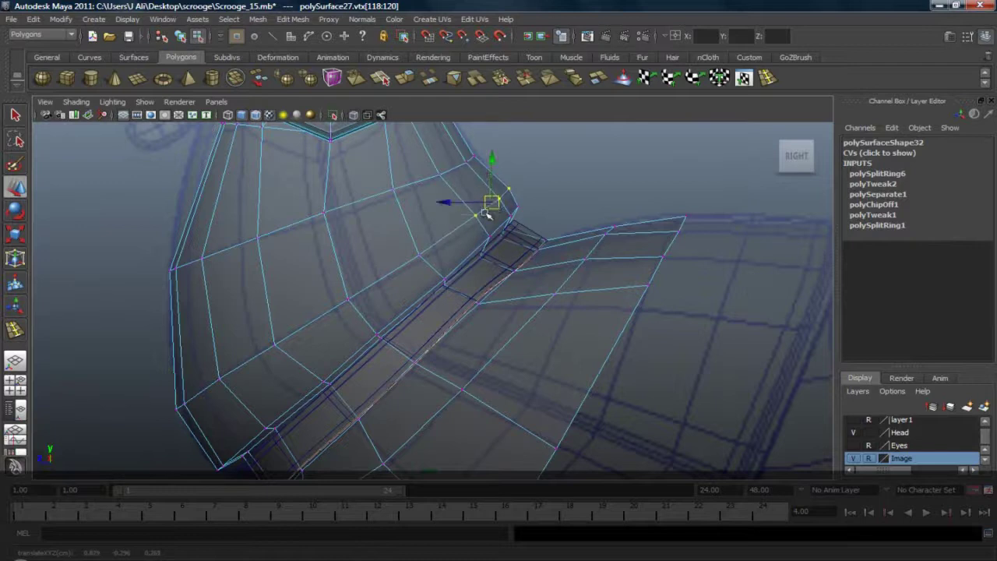
right_click(407, 224)
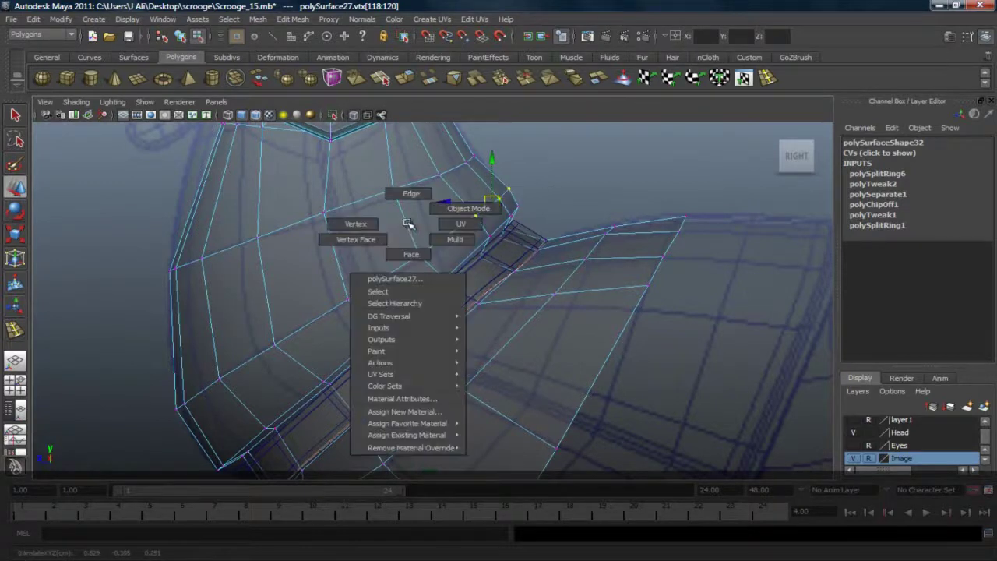
right_click_drag(408, 223, 436, 219)
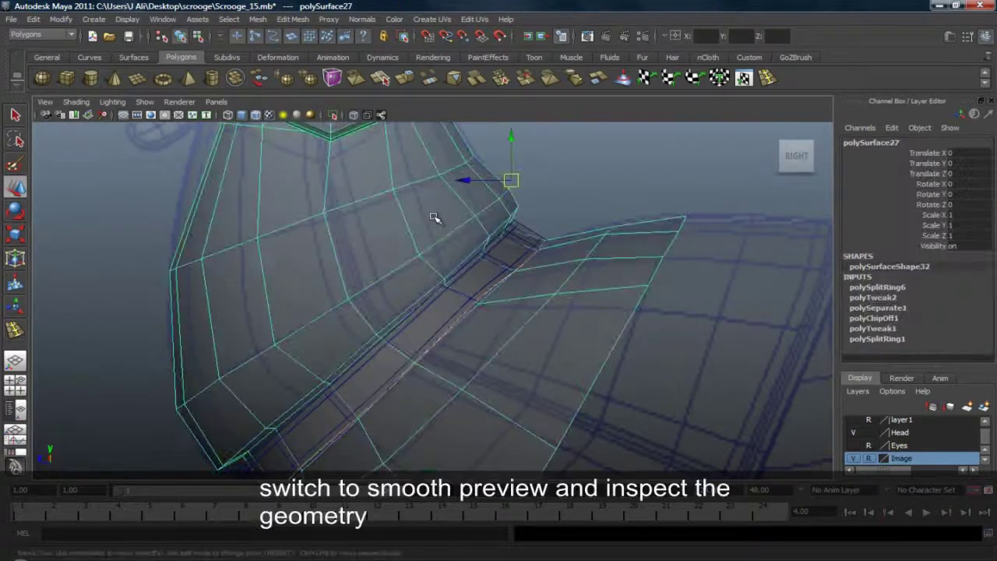
Step: Show the coat in smooth preview, turn off X-Ray shading and examine it from behind in perspective
key("3")
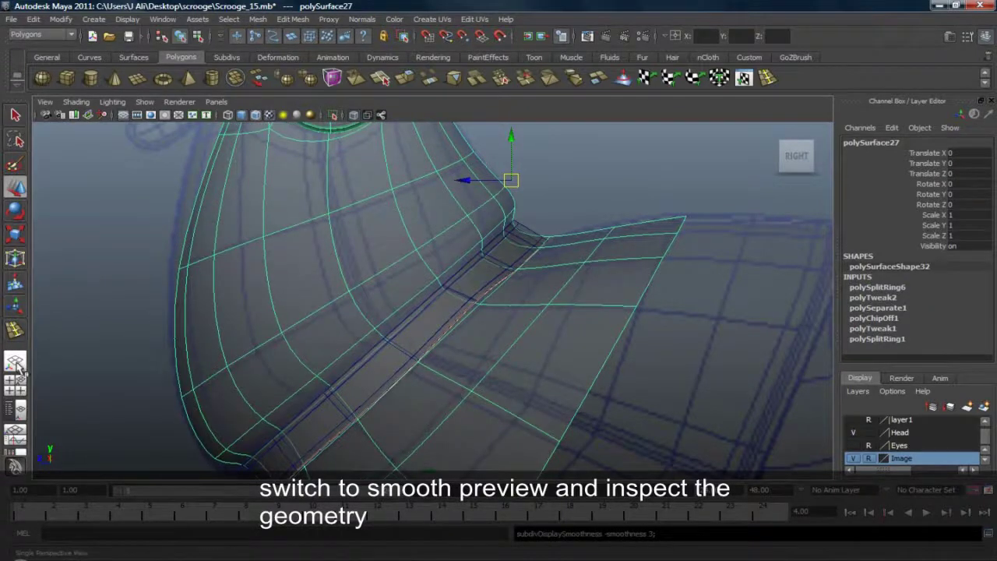
left_click(14, 361)
left_click(77, 102)
left_click(119, 241)
scroll(314, 276, "down", 6)
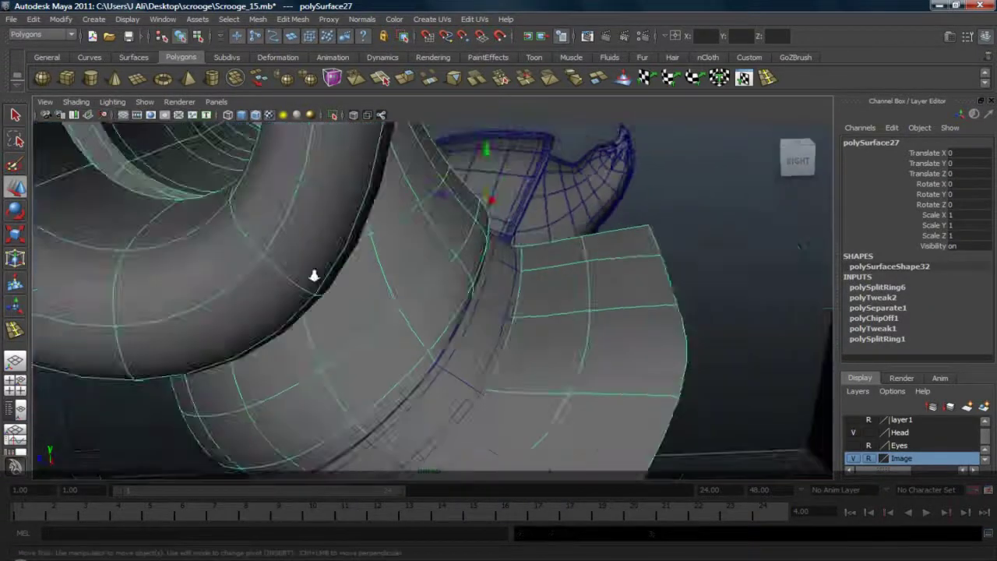
mouse_move(457, 294)
left_mouse_down("alt")
mouse_move(305, 323)
mouse_move(303, 310)
left_mouse_up("alt")
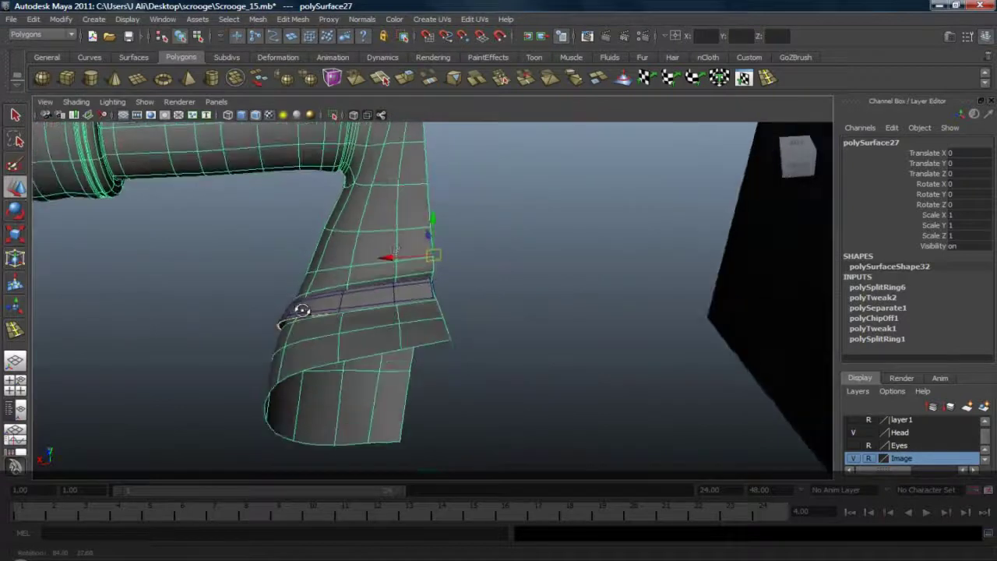
Step: Align the stray vertices on the coat's rear centre edge at X 0 and return to object mode
right_click_drag(398, 237, 405, 221)
left_click_drag(427, 223, 478, 356)
left_click(705, 36)
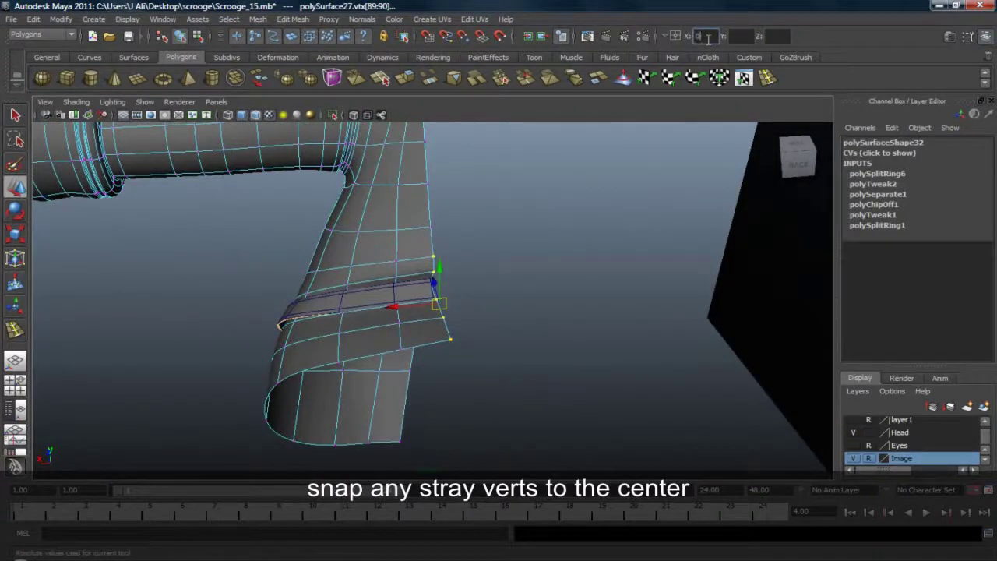
type("0")
key("Return")
mouse_move(416, 254)
left_mouse_down("alt")
mouse_move(354, 293)
mouse_move(472, 256)
mouse_move(492, 272)
mouse_move(412, 247)
left_mouse_up("alt")
right_click_drag(410, 245, 437, 227)
left_click(526, 163)
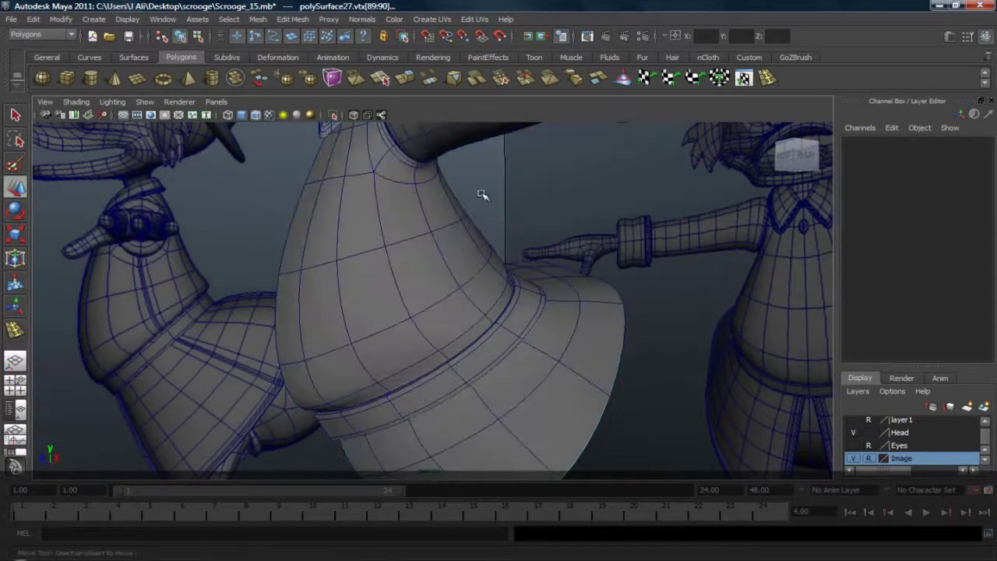
Step: Snap the coat half's pivot onto a vertex of its open centre edge
scroll(480, 196, "down", 5)
left_click_drag(397, 260, 452, 269, "alt")
left_click(451, 268)
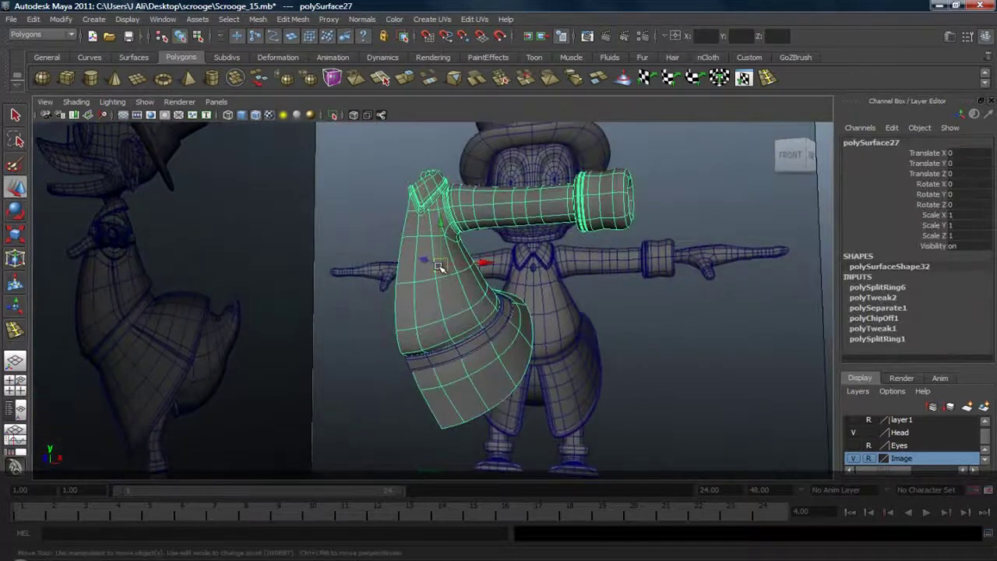
key("Insert")
key("v")
key("Insert")
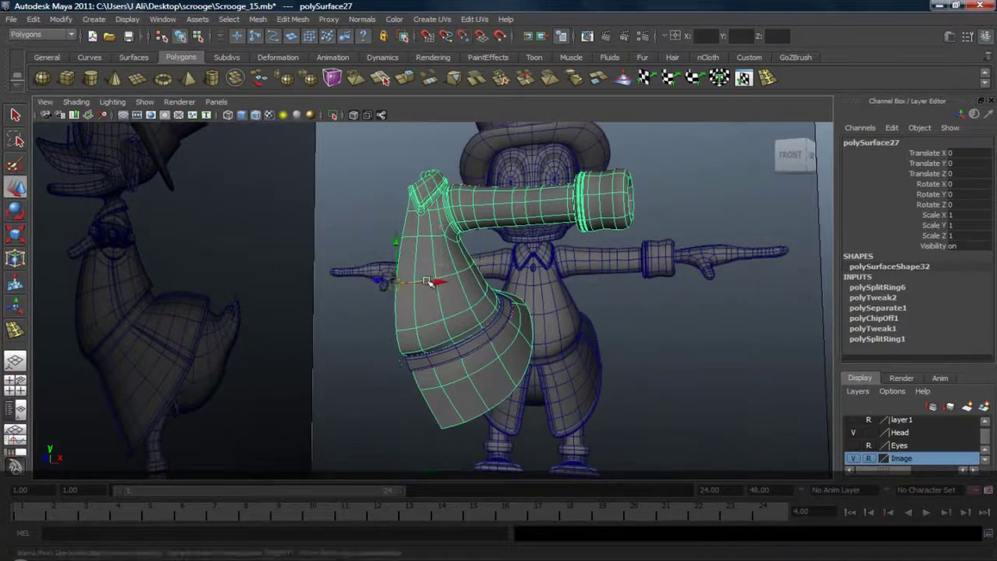
Step: Duplicate the coat half, mirror the copy with Scale X -1 and compare it with the reference character from the front
key("ctrl+d")
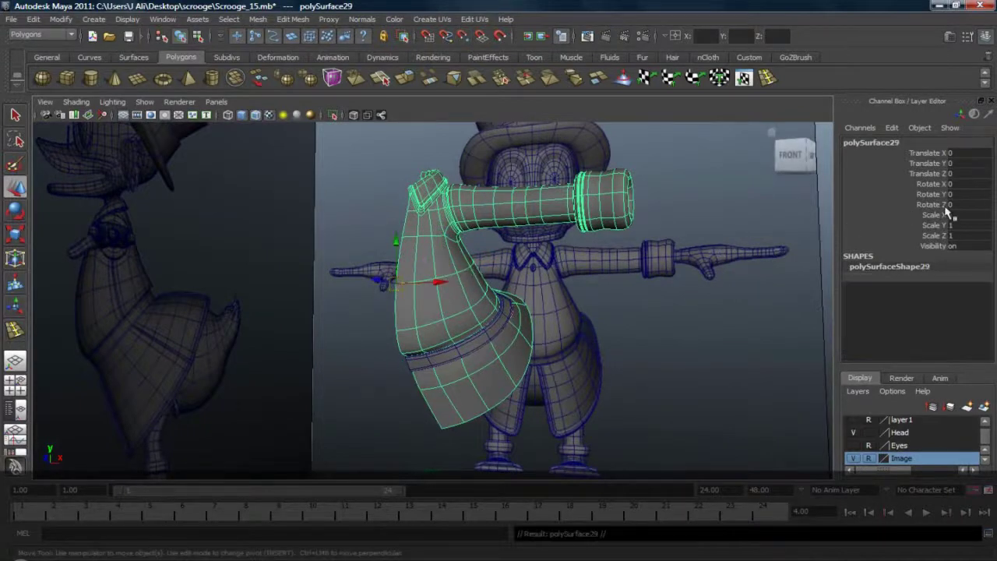
type("-1")
key("Return")
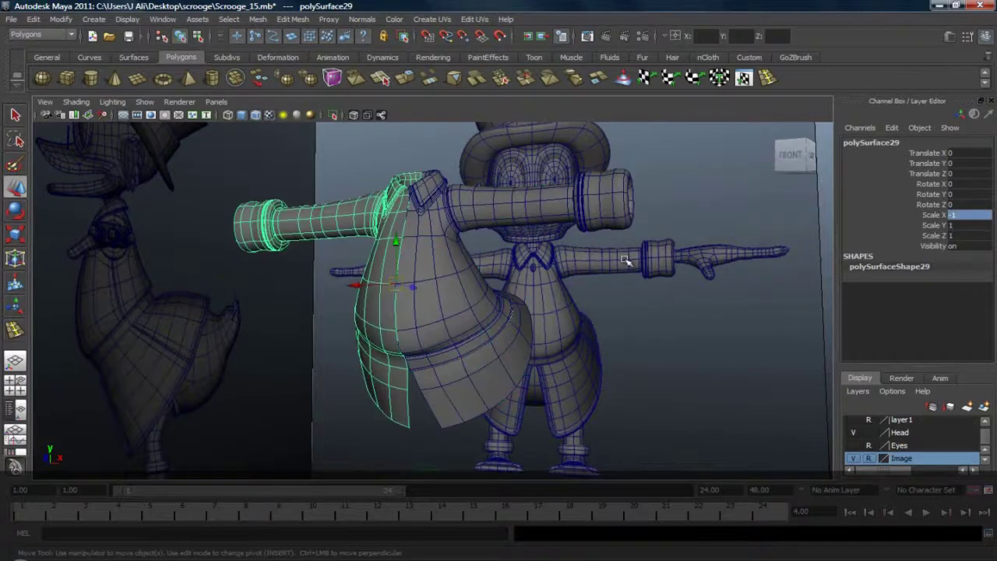
left_click(624, 263)
mouse_move(478, 317)
left_mouse_down("alt")
mouse_move(507, 318)
mouse_move(390, 329)
mouse_move(503, 327)
mouse_move(481, 313)
mouse_move(485, 331)
left_mouse_up("alt")
key("space")
scroll(493, 282, "down", 4)
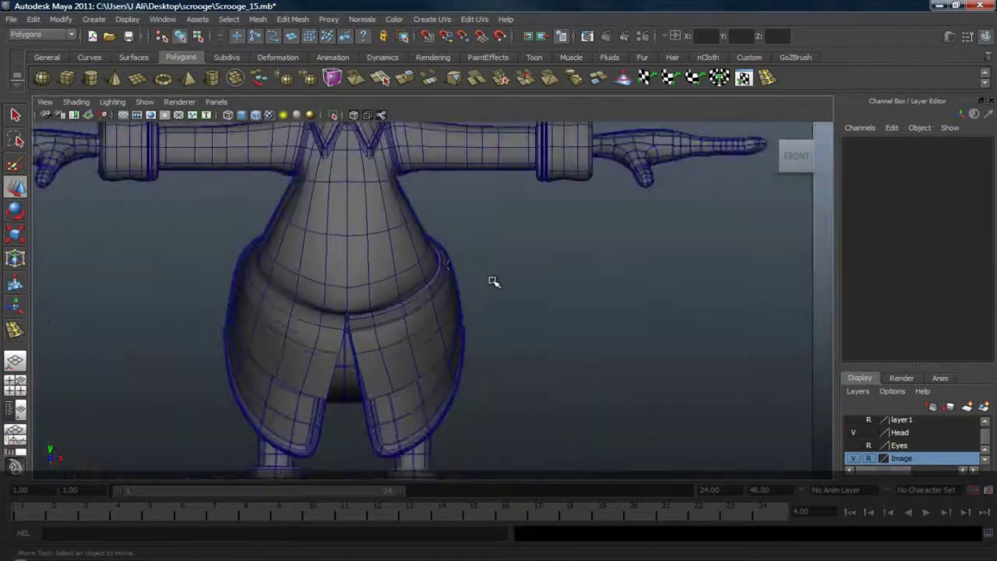
left_click(16, 363)
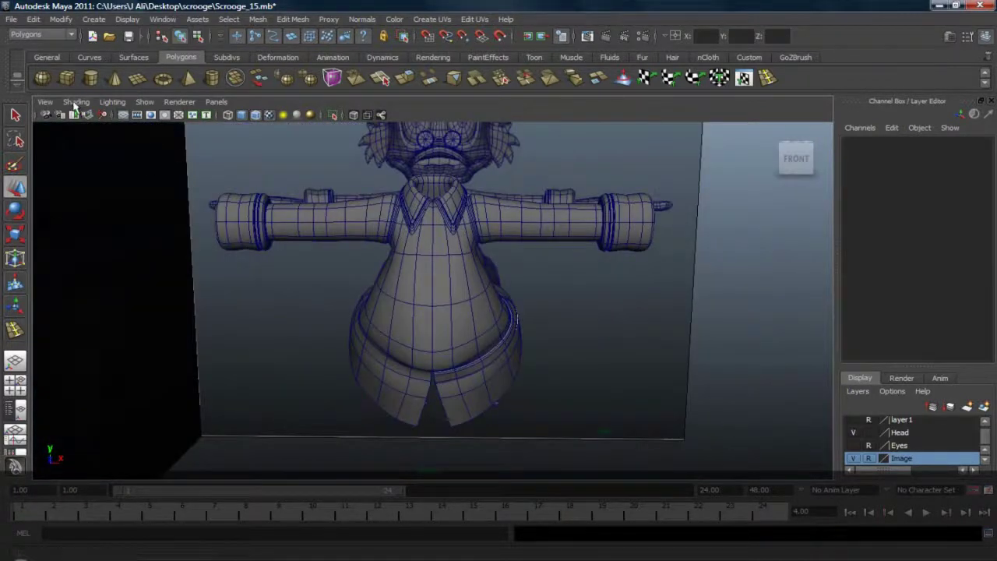
Step: Select both coat halves, turn off their smooth preview and compare them with the reference in the side view
left_click(76, 102)
left_click(445, 252)
left_click(445, 256)
left_click(408, 289, "shift")
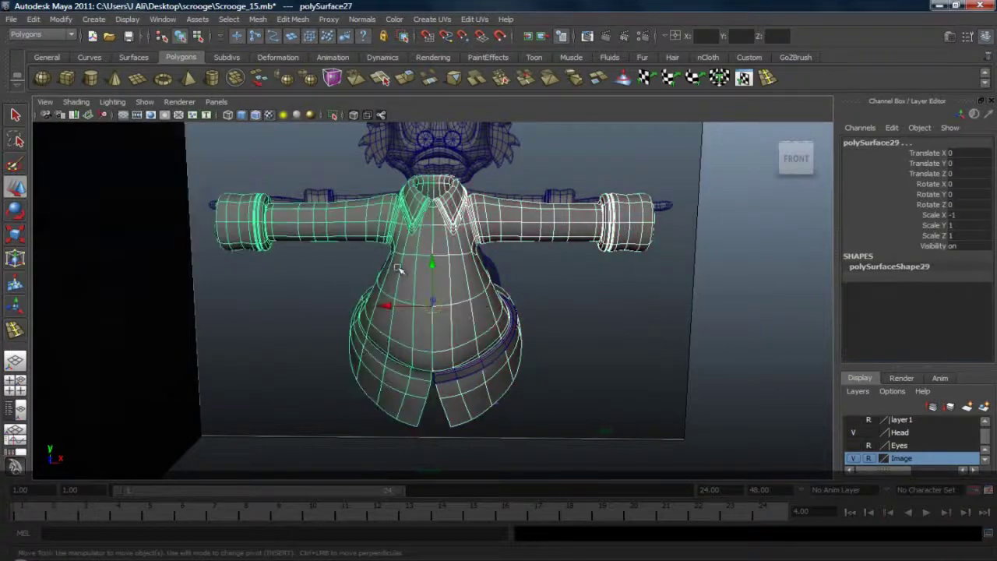
key("1")
scroll(535, 288, "up", 3)
left_click_drag(525, 318, 427, 258, "alt")
key("space")
scroll(426, 258, "down", 5)
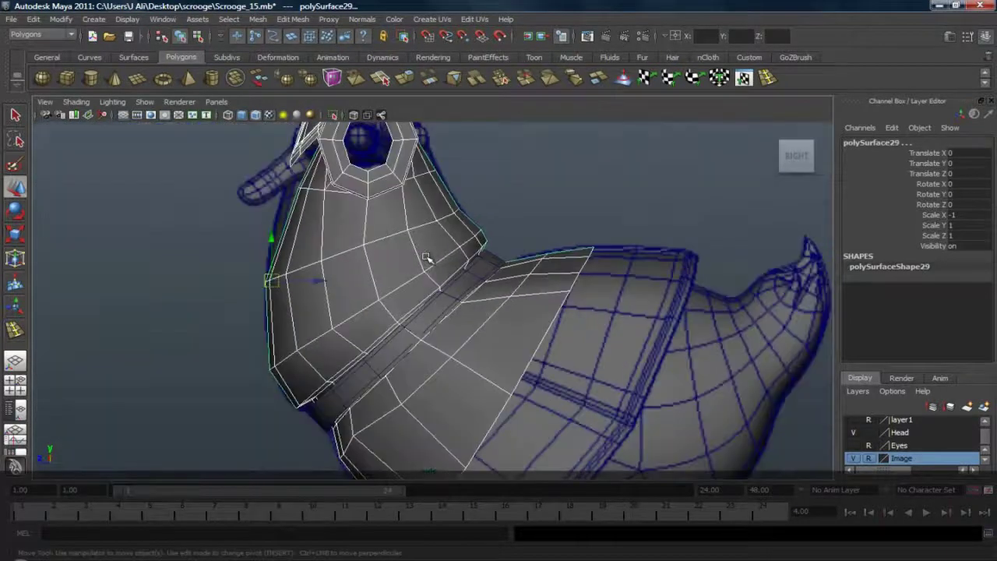
middle_click_drag(406, 323, 424, 200, "alt")
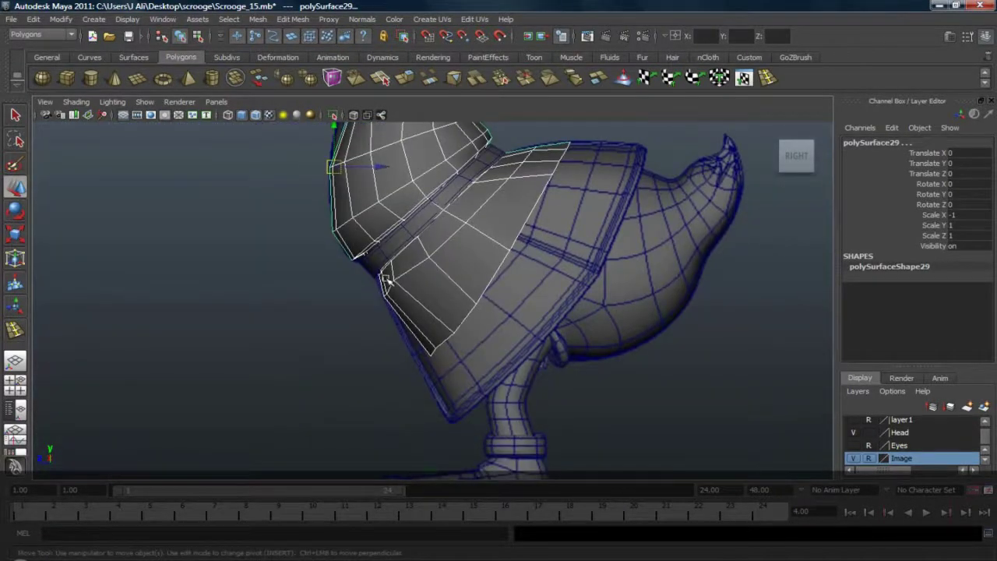
left_click(18, 361)
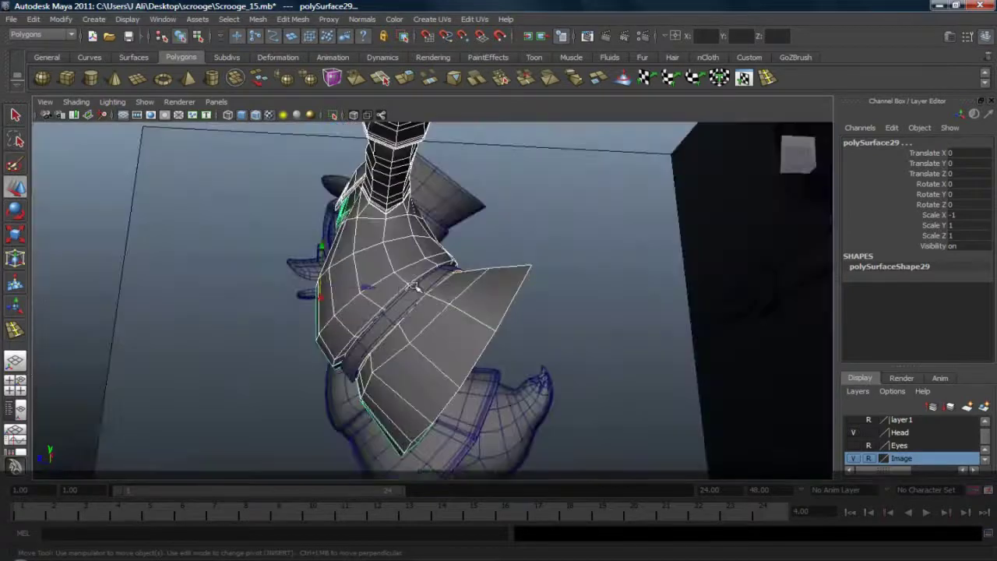
Step: Delete the mirrored coat half
left_click_drag(437, 299, 521, 306, "alt")
left_click(349, 302)
key("Delete")
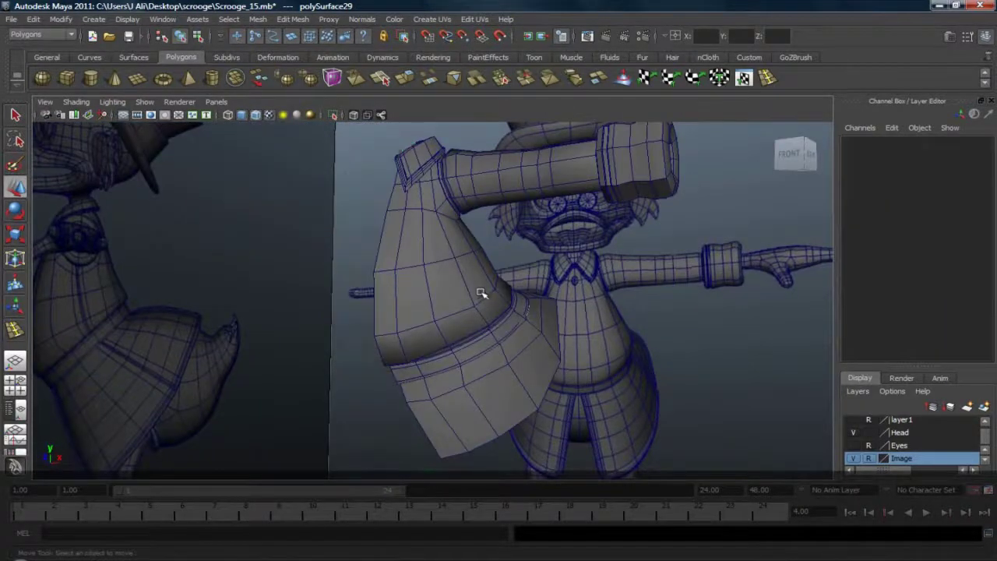
Step: Bring up the side view of the jacket and turn on X-Ray shading to see the reference behind it
scroll(466, 297, "up", 2)
left_click_drag(429, 303, 488, 305, "alt")
key("space")
middle_click_drag(414, 246, 472, 330, "alt")
scroll(460, 312, "up", 3)
middle_click_drag(398, 210, 450, 304, "alt")
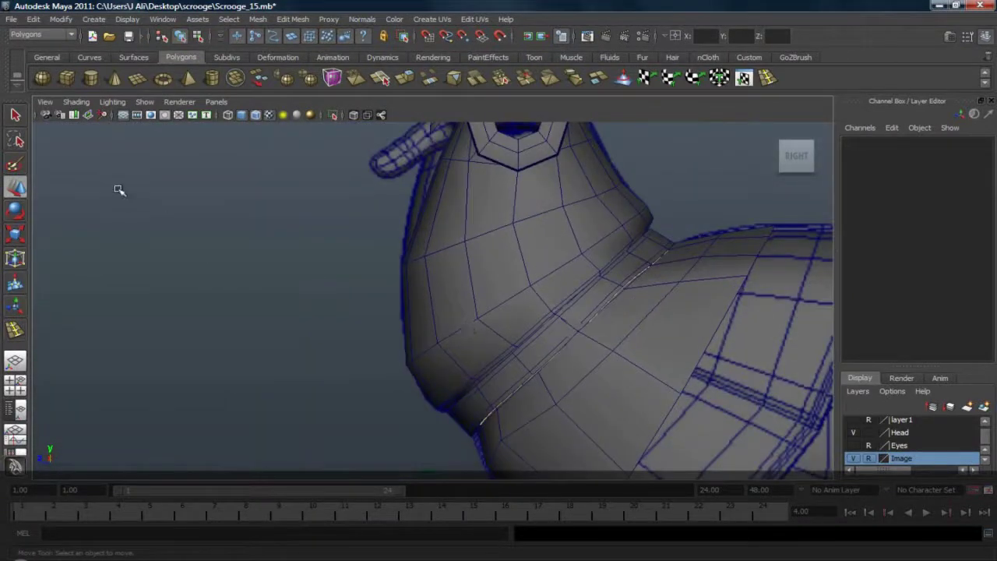
left_click(76, 102)
left_click(108, 233)
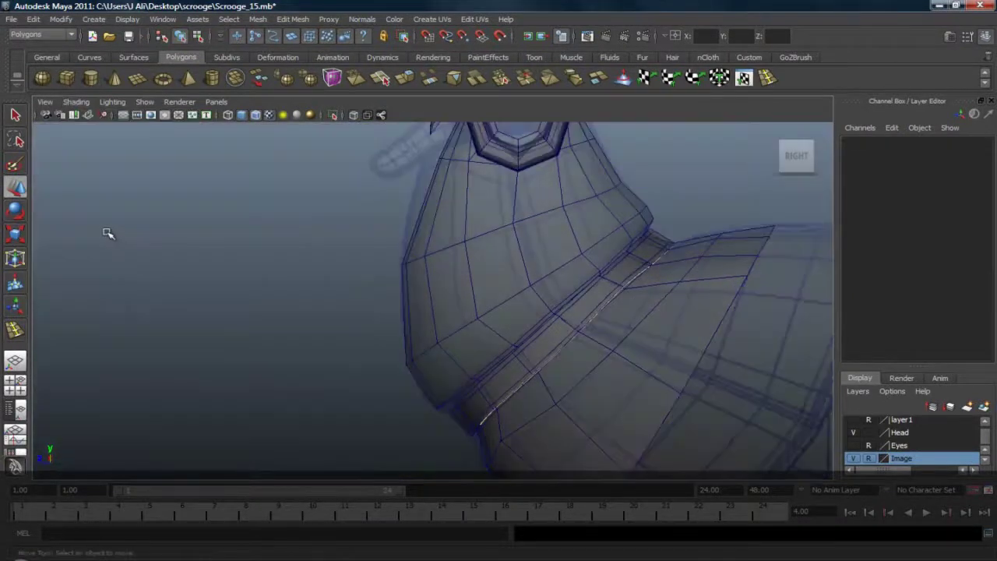
middle_click_drag(375, 233, 374, 330, "alt")
Step: Move the jacket's upper front vertices just below the collar forward to fill out the chest profile
left_click(477, 307)
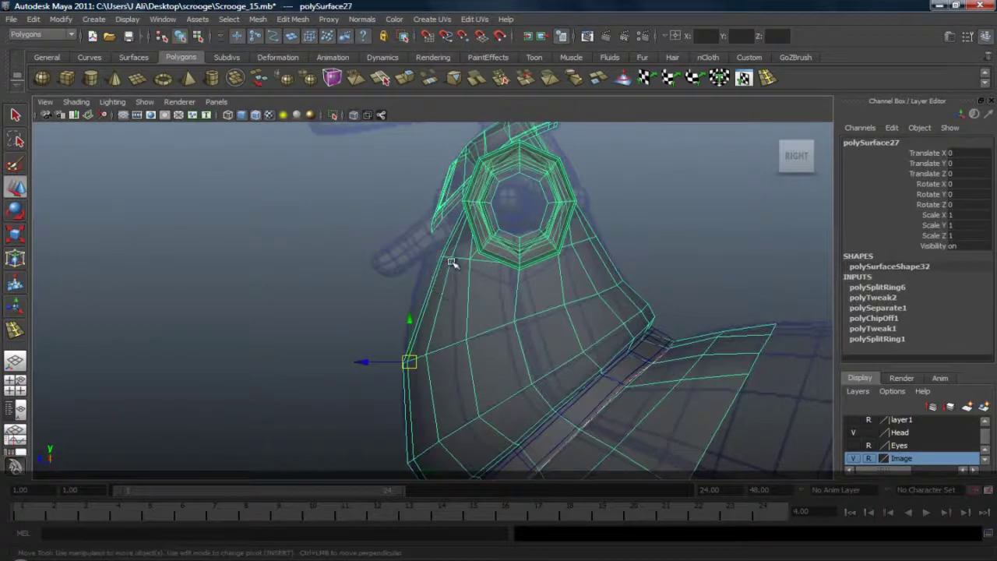
right_click_drag(451, 263, 400, 262)
left_click_drag(426, 248, 400, 256)
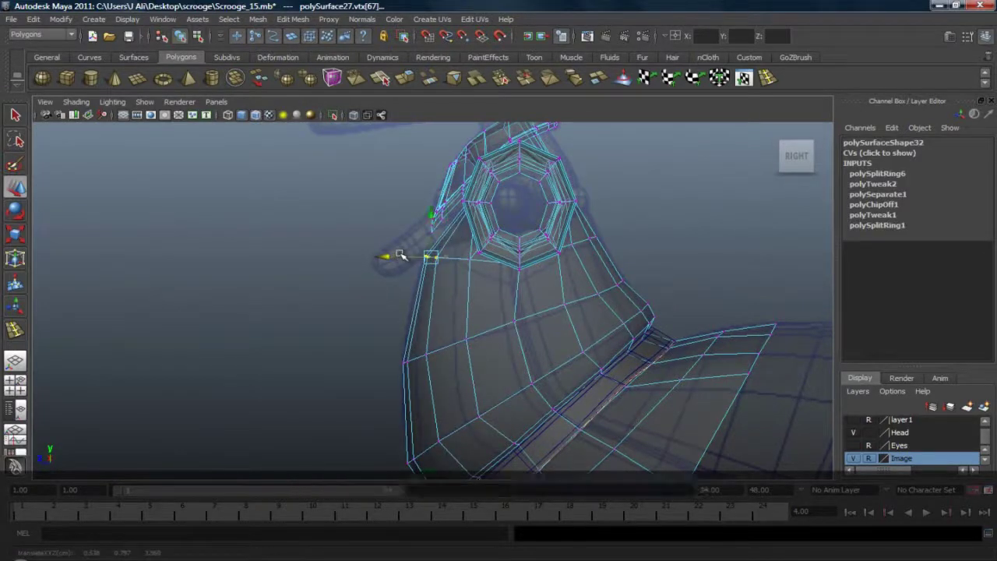
middle_click_drag(378, 277, 370, 201, "alt")
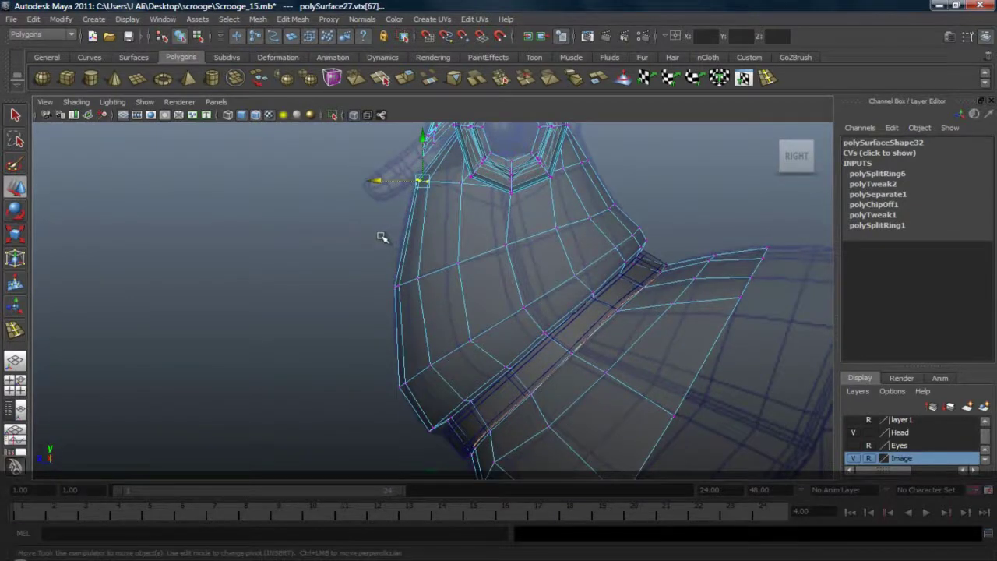
Step: Return to the perspective view and turn off X-Ray shading
left_click(17, 361)
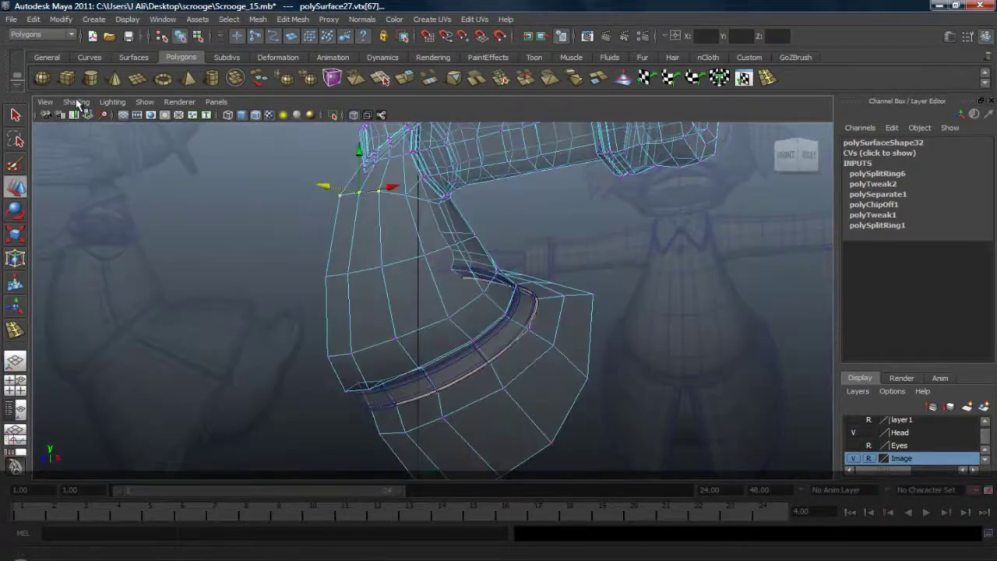
left_click(78, 102)
left_click(111, 243)
mouse_move(406, 219)
left_mouse_down("alt")
mouse_move(436, 174)
mouse_move(473, 219)
mouse_move(526, 247)
left_mouse_up("alt")
right_click_drag(420, 244, 514, 210, "alt")
middle_click_drag(514, 211, 307, 240, "alt")
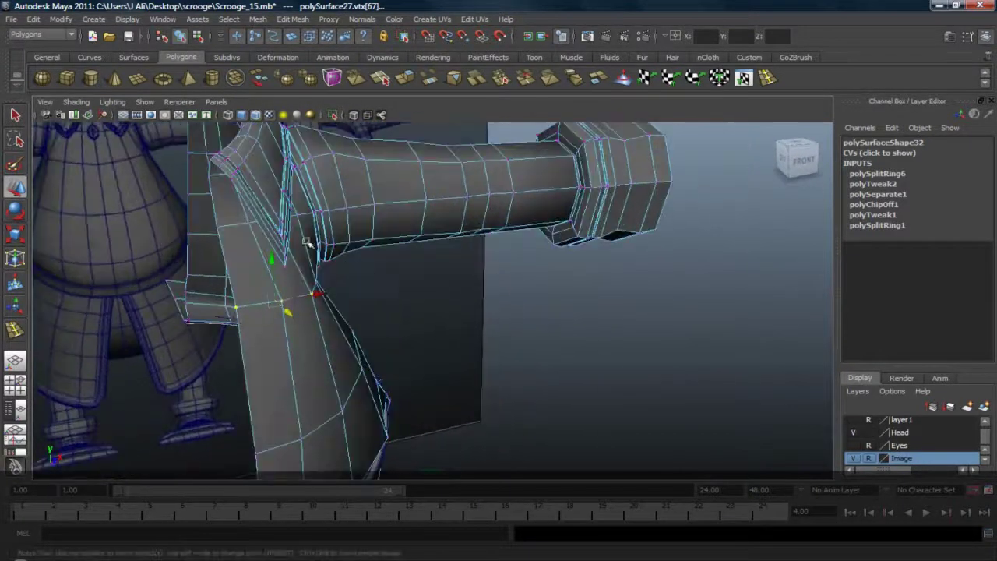
Step: Move the two neighbouring vertices on the jacket's front strip below the collar forward together
left_click_drag(307, 241, 377, 228, "alt")
left_click(375, 231)
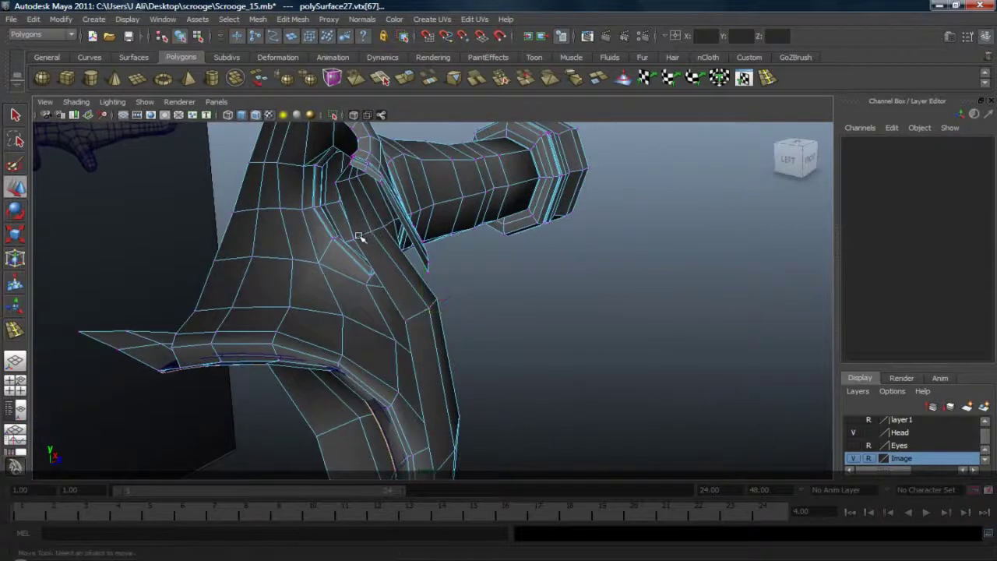
left_click(355, 238)
key("q")
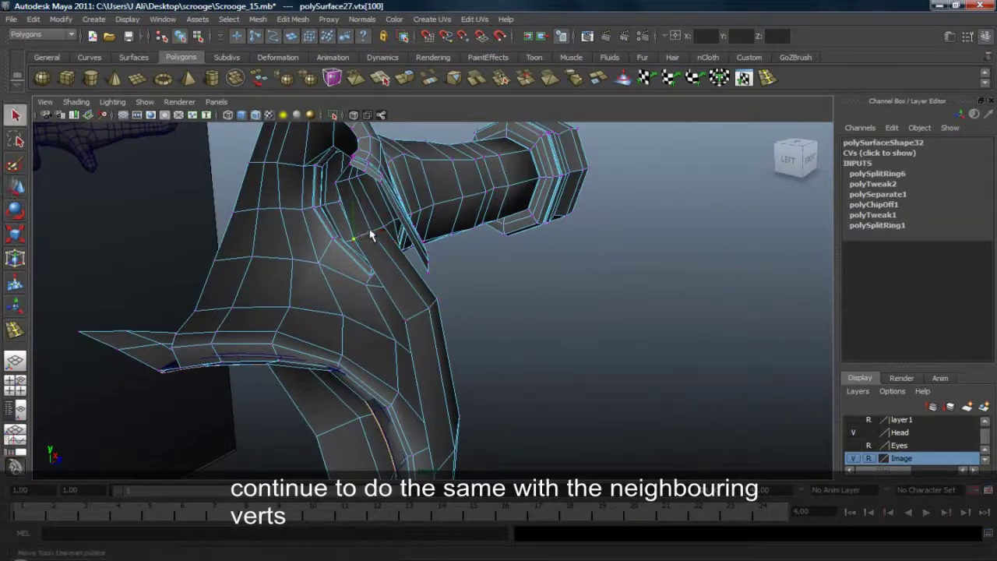
key("w")
left_click_drag(403, 240, 412, 242)
key("ctrl+z")
key("q")
left_click(385, 227, "shift")
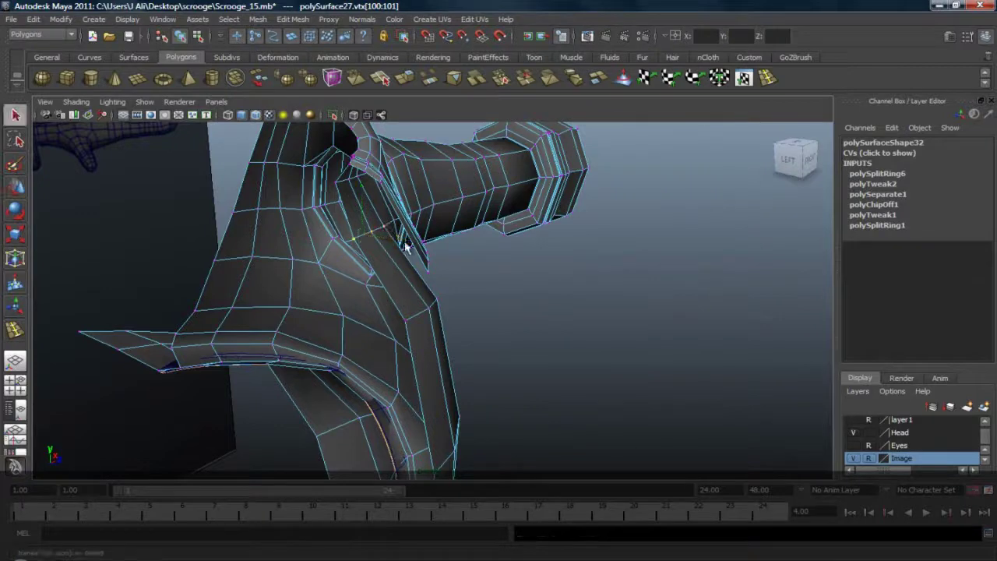
key("w")
left_click_drag(408, 240, 415, 242)
Step: Round out the jacket's front by moving the vertices around its chest and belly outward, checking the curve from below
left_click_drag(471, 292, 362, 226, "alt")
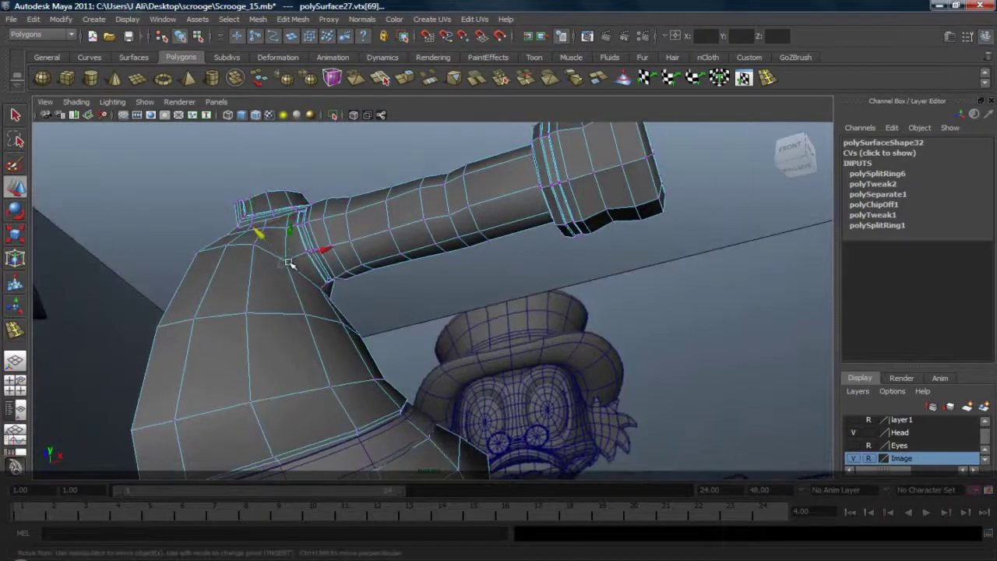
left_click(259, 228)
left_click_drag(261, 228, 430, 318, "alt")
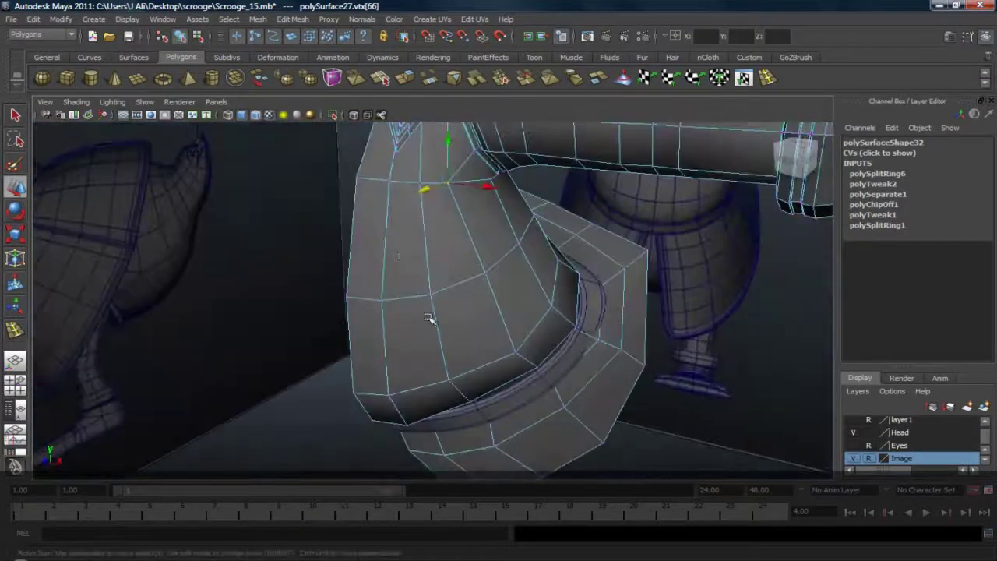
scroll(431, 321, "up", 2)
left_click_drag(443, 374, 483, 281, "alt")
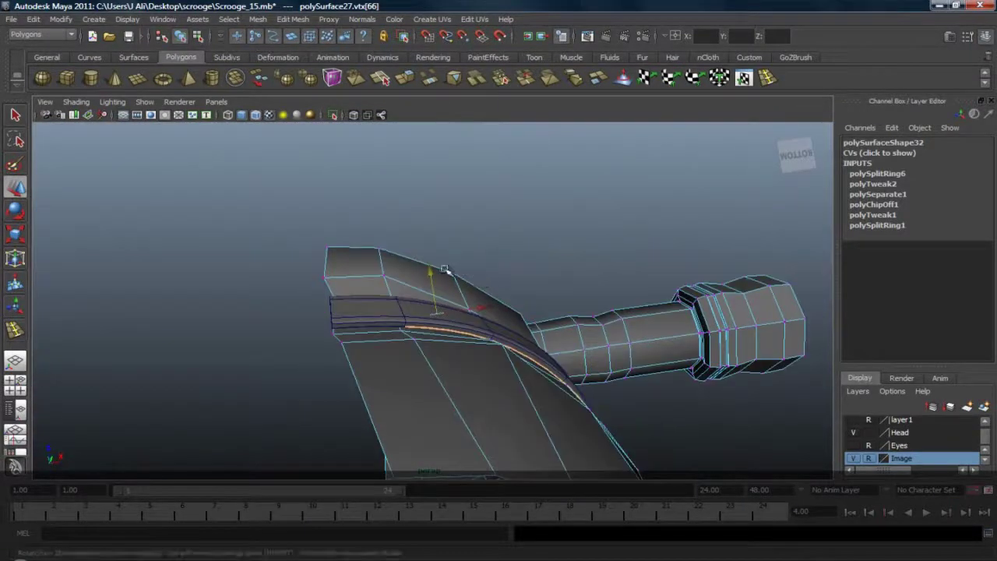
left_click(453, 271)
left_click_drag(446, 232, 444, 216)
left_click_drag(464, 316, 474, 333, "alt")
left_click(471, 320)
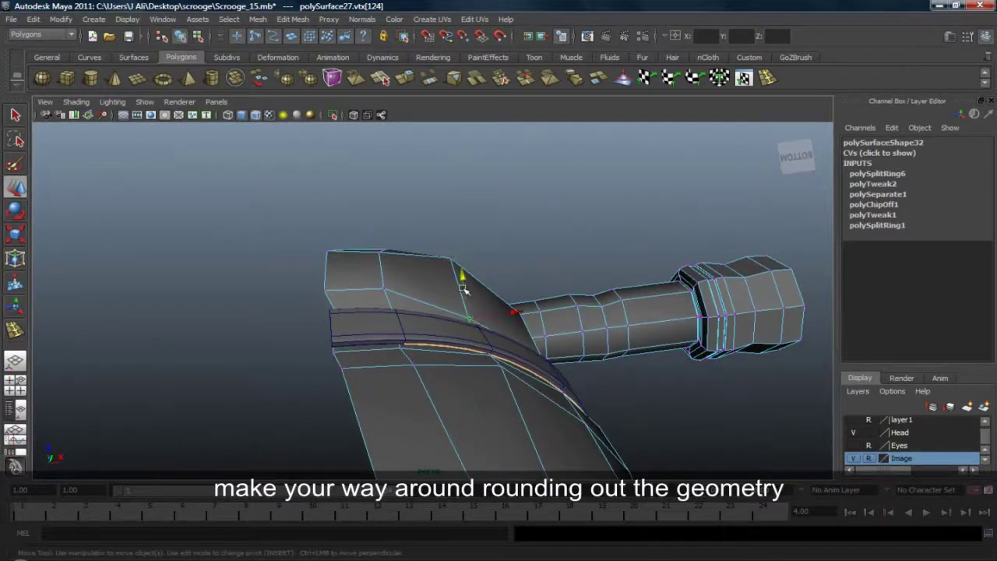
left_click_drag(463, 283, 440, 374)
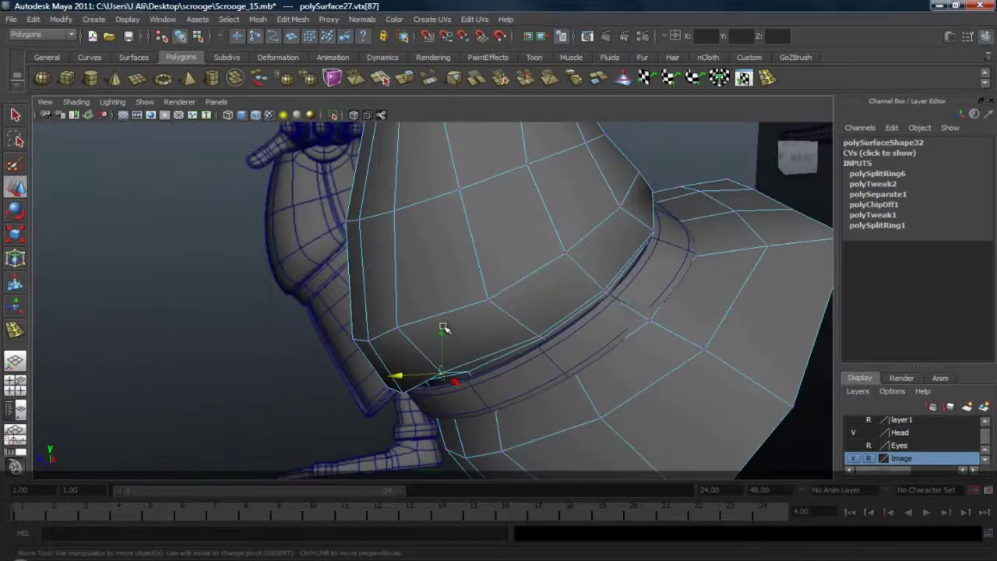
Step: Reposition the vertex near the front of the upper jacket's lower edge so that the edge runs straight along the belt
left_click_drag(443, 327, 444, 341)
key("ctrl+z")
key("space")
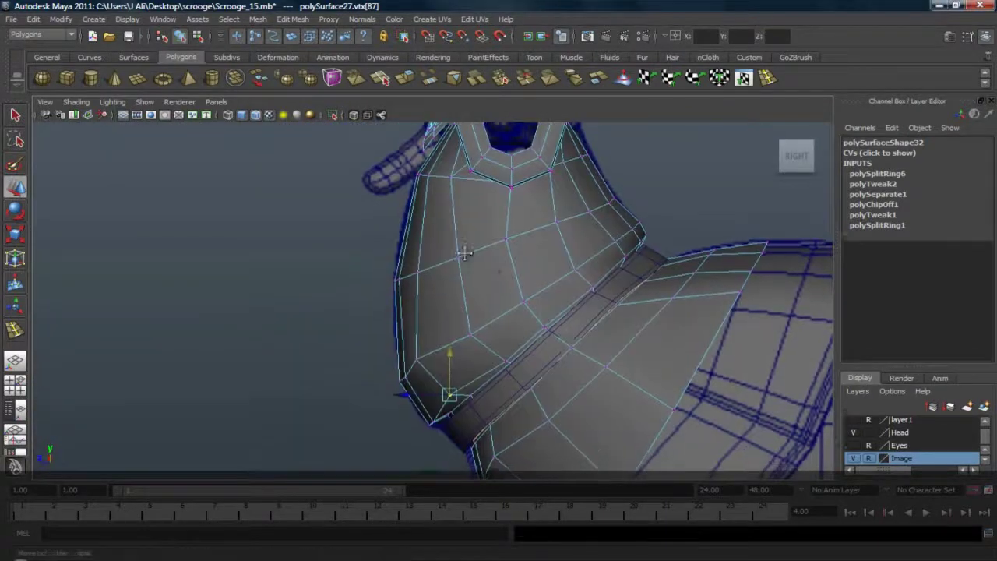
scroll(495, 246, "up", 5)
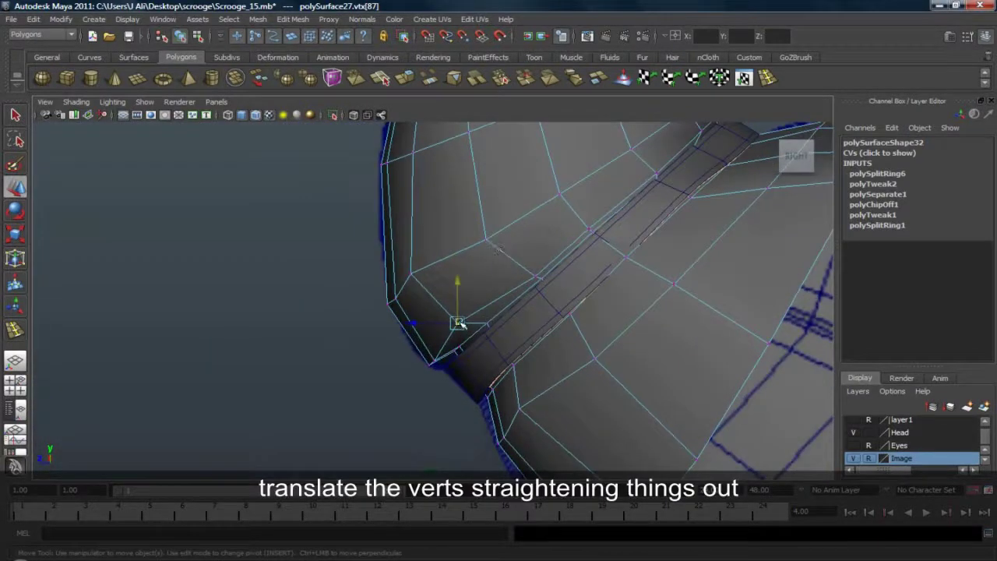
left_click_drag(459, 323, 470, 334)
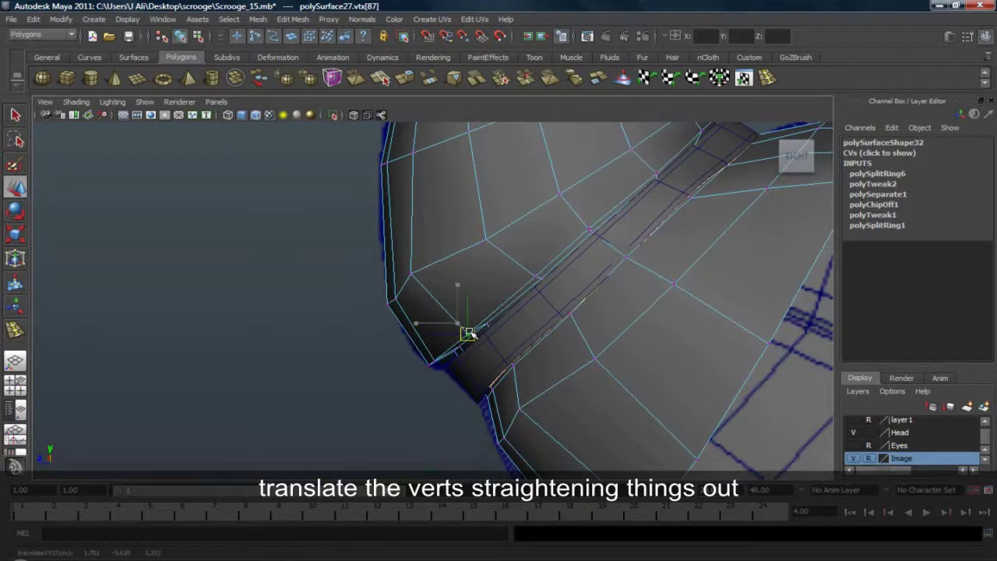
Step: Straighten the front column of jacket vertices in the rows above the belt edge
left_click(412, 272)
left_click_drag(412, 273, 418, 283)
left_click(305, 248)
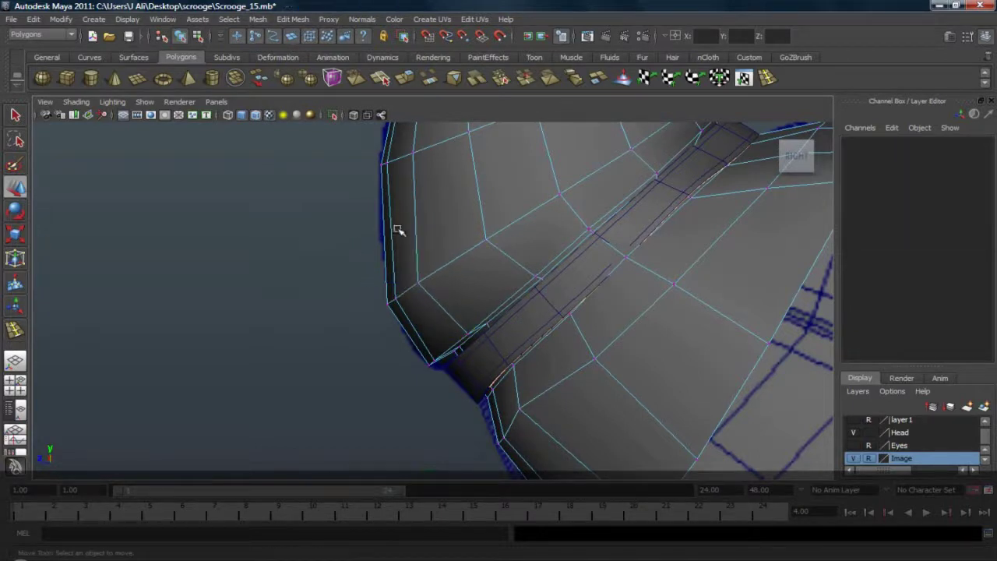
middle_click_drag(440, 262, 441, 346, "alt")
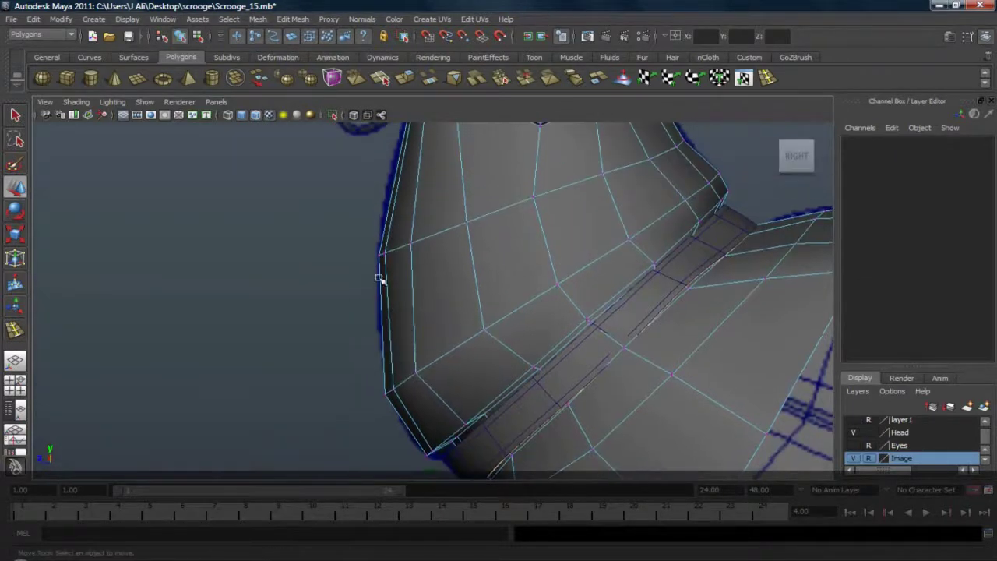
left_click(414, 241)
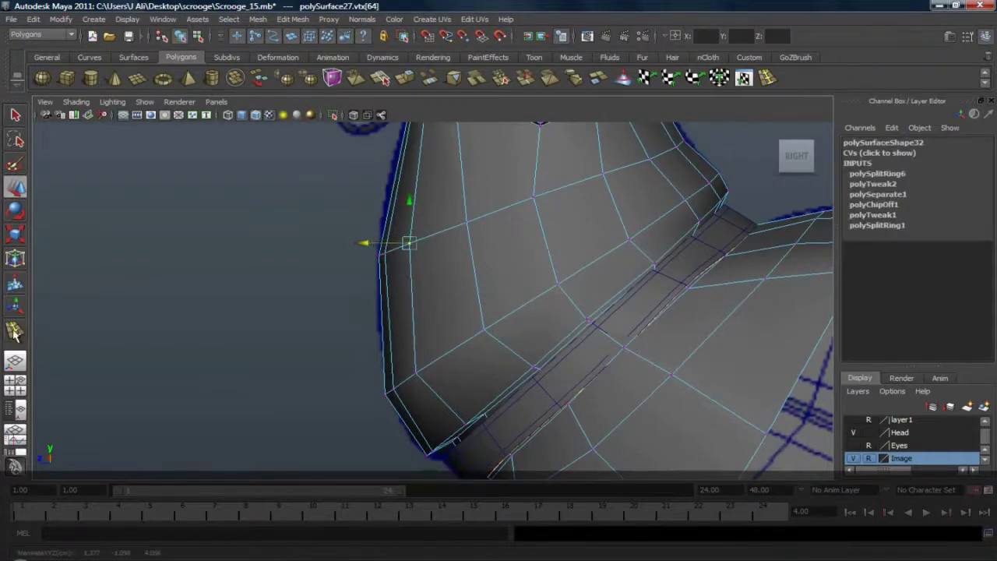
Step: Show the jacket in smooth preview in the perspective view and inspect its shape from several angles
left_click(16, 362)
left_click_drag(425, 290, 449, 261, "alt")
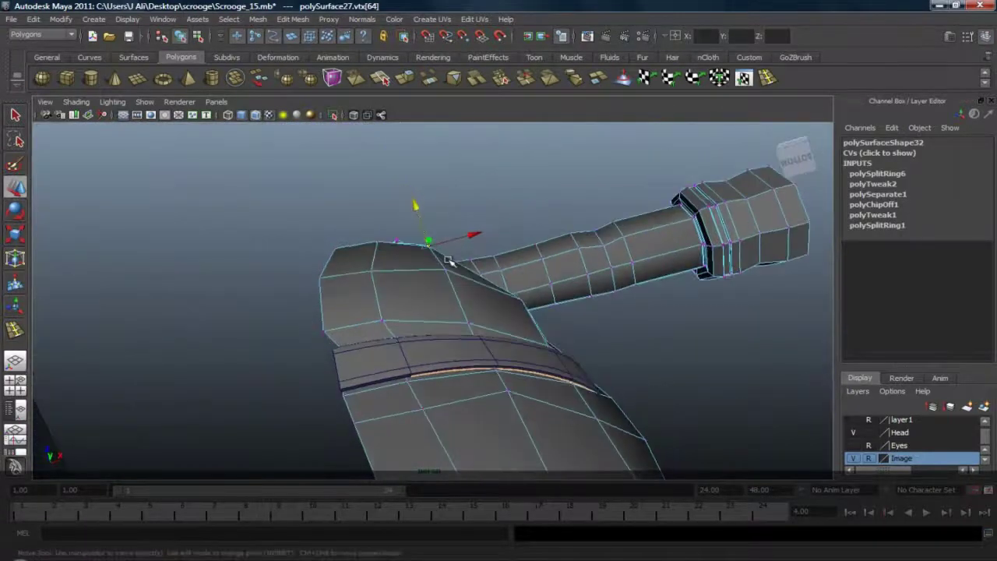
right_click_drag(449, 261, 502, 243)
key("3")
left_click(501, 209)
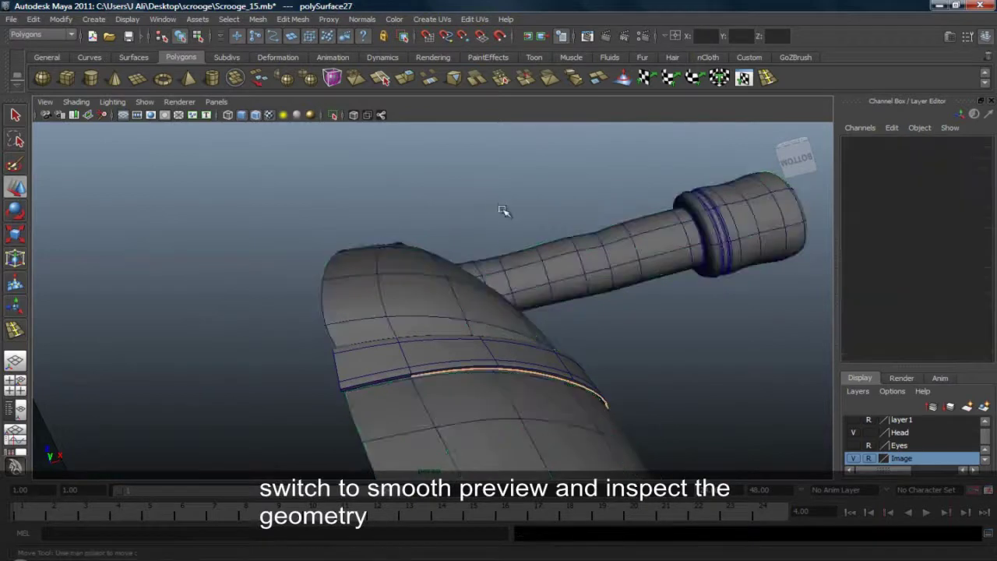
scroll(530, 257, "down", 5)
left_click_drag(545, 291, 409, 377, "alt")
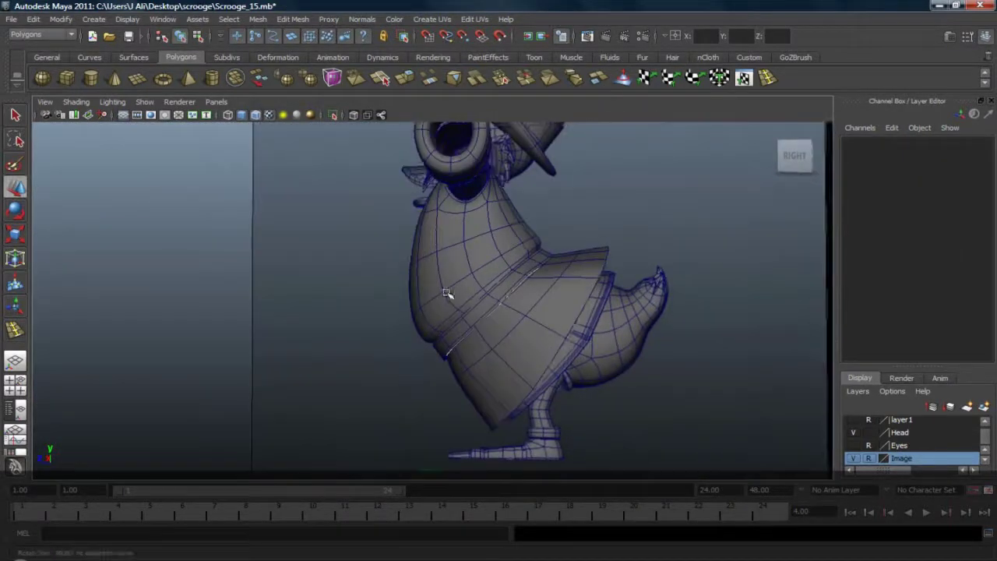
Step: Move the two rows of front belly vertices slightly forward in the side view to match the body profile
key("space")
left_click_drag(447, 293, 498, 286)
scroll(554, 236, "down", 3)
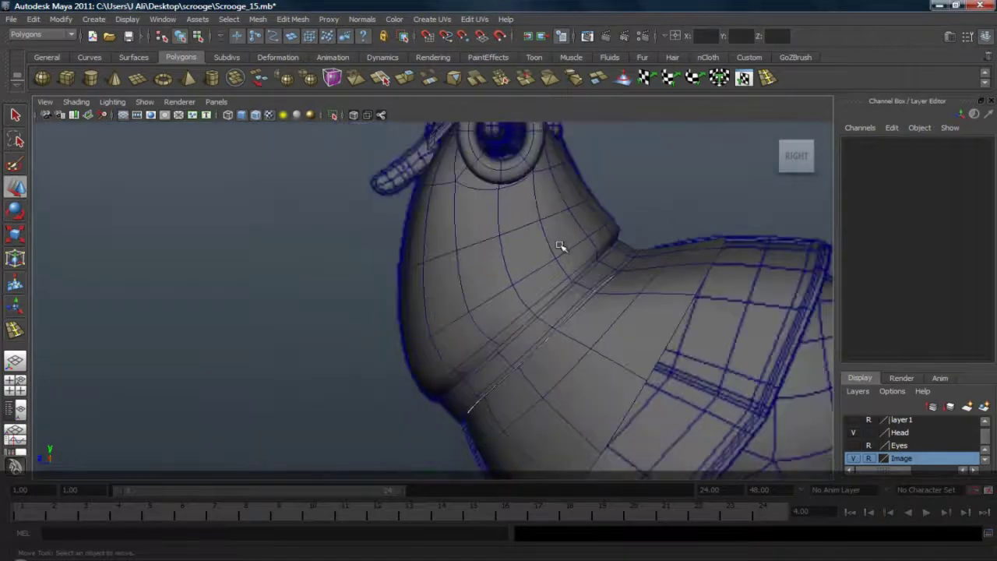
middle_click_drag(559, 246, 532, 240, "alt")
right_click_drag(421, 248, 338, 243)
left_click_drag(367, 252, 400, 279)
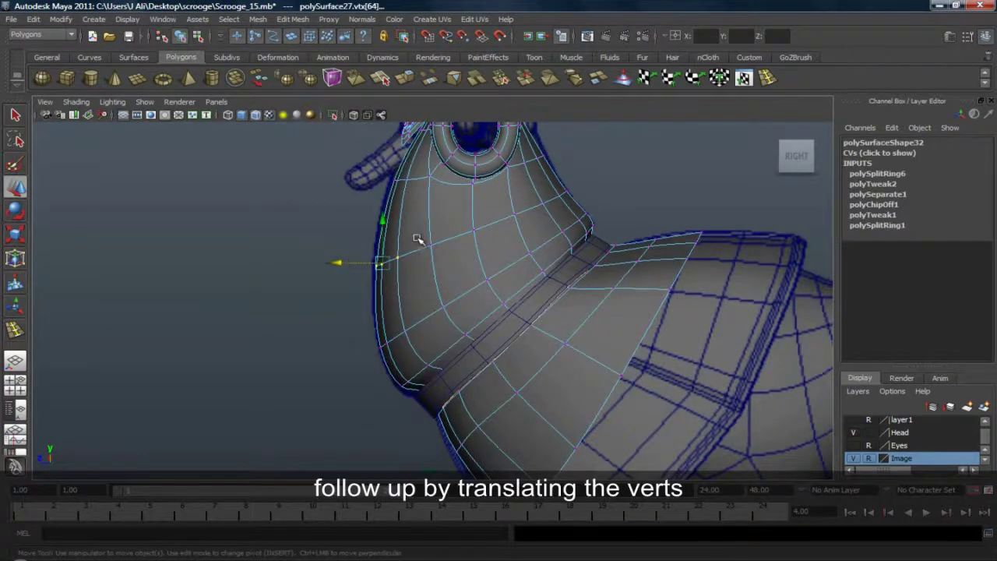
left_click_drag(416, 236, 444, 251, "shift")
left_click_drag(349, 311, 393, 350, "shift")
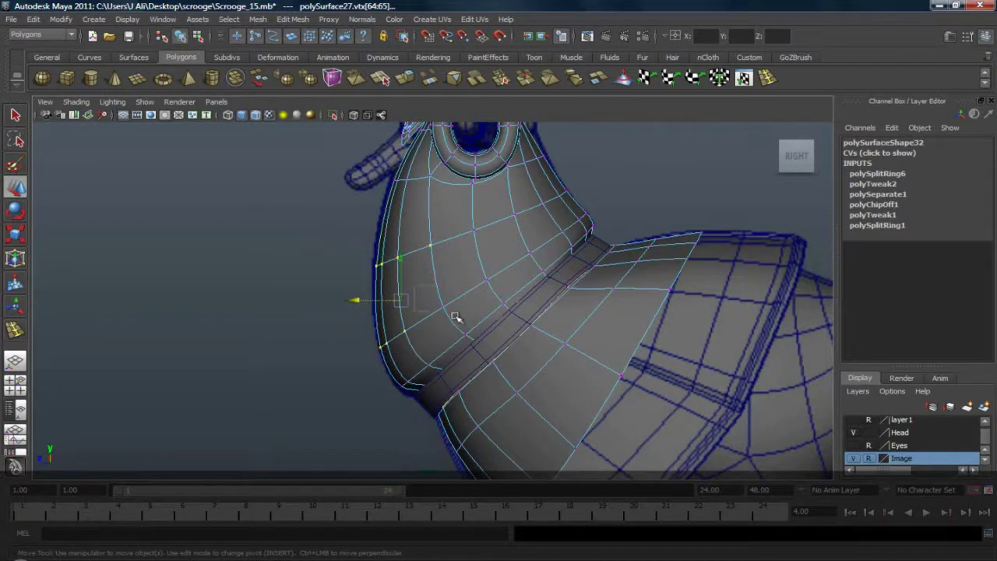
left_click_drag(362, 297, 358, 296)
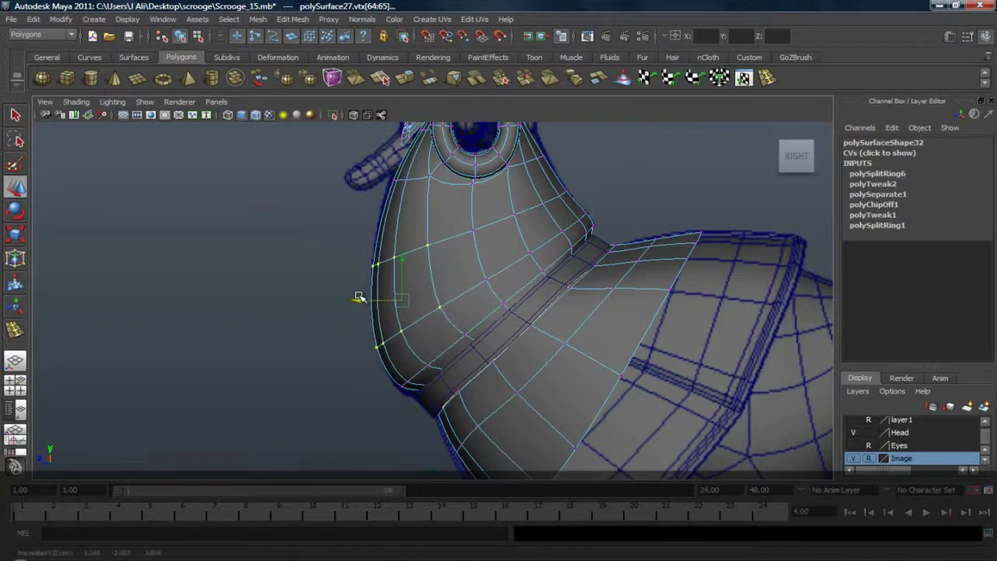
Step: Try to reposition the vertices at the front of the upper jacket's lower edge, just above the belt
middle_click_drag(406, 365, 395, 310, "alt")
left_click_drag(370, 310, 403, 339)
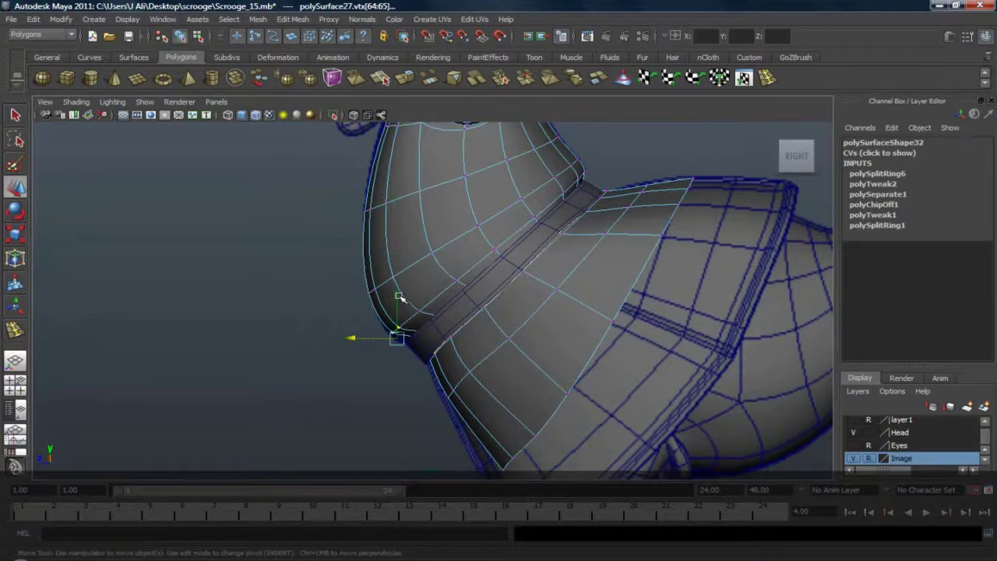
left_click_drag(399, 297, 409, 335)
key("ctrl+z")
middle_click_drag(475, 362, 427, 305, "alt")
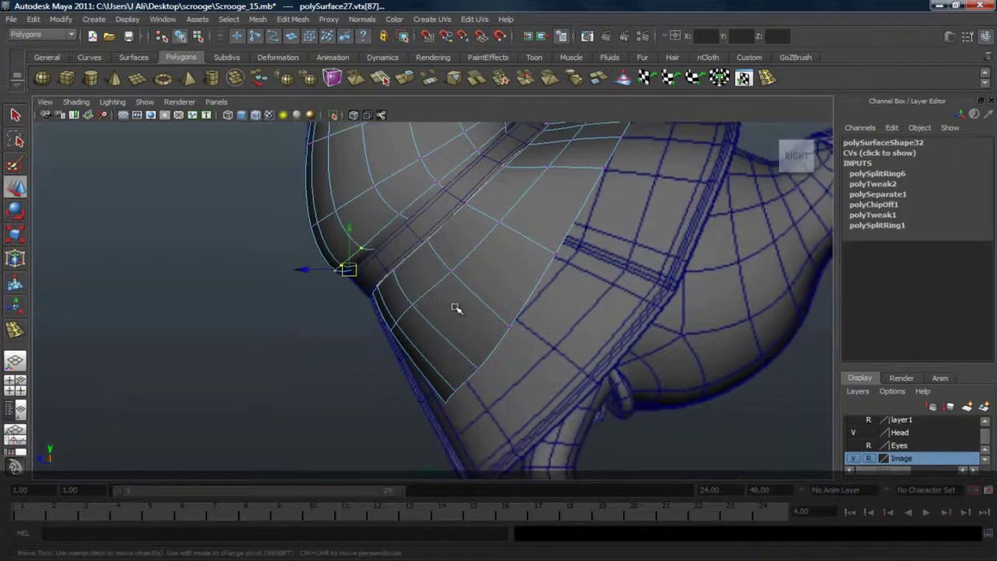
Step: Turn off the jacket's smooth preview and nudge the skirt's front vertex just below the belt into line
right_click_drag(457, 310, 516, 299)
key("1")
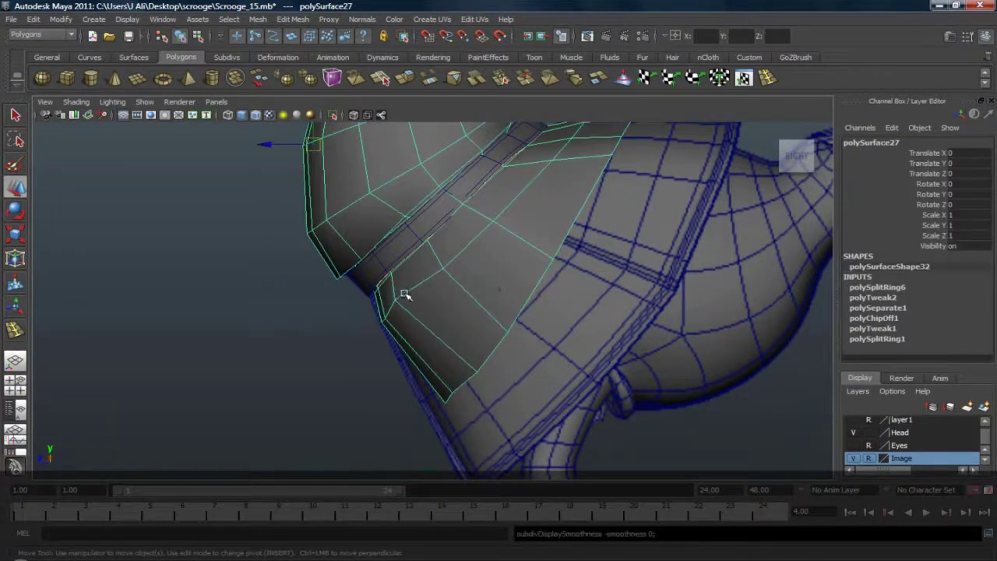
key("F8")
left_click(397, 304)
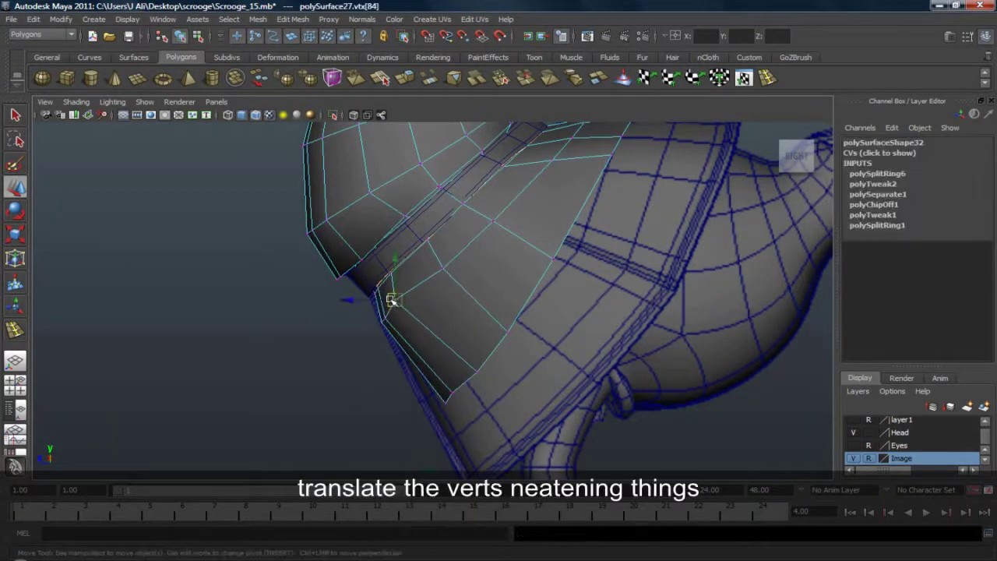
Step: Select the vertices along the skirt's lower edge in the side view and move them down and back toward the reference hem
scroll(568, 312, "down", 4)
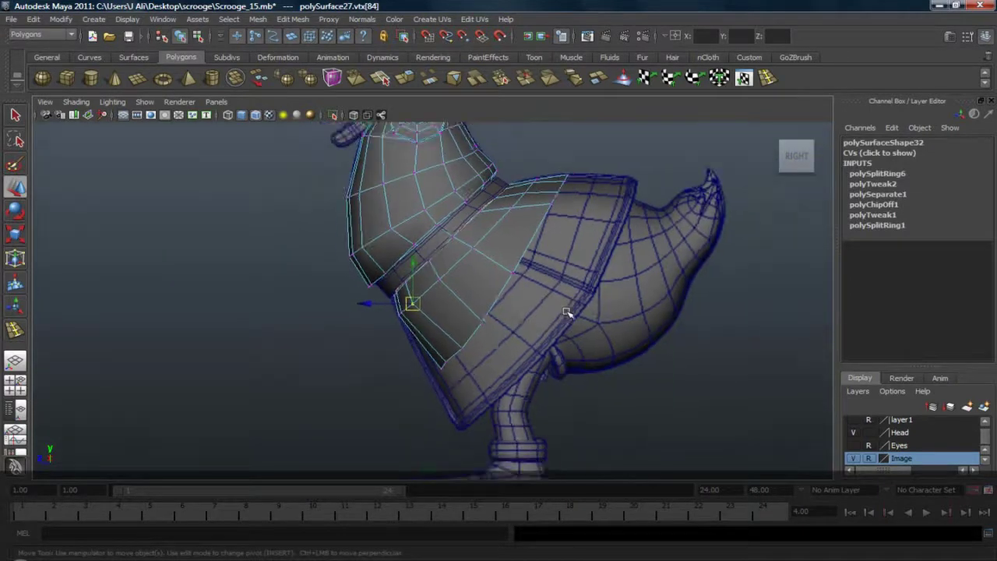
left_click_drag(428, 335, 485, 403)
left_click_drag(501, 257, 550, 293, "shift")
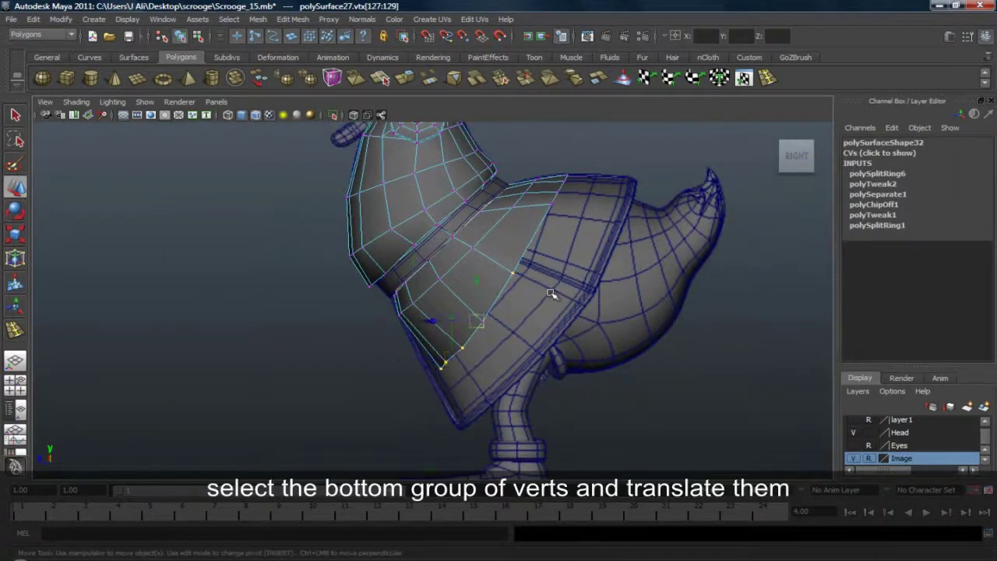
left_click_drag(546, 185, 604, 240, "shift")
left_click_drag(469, 307, 503, 336, "shift")
left_click_drag(563, 168, 599, 200, "shift")
left_click_drag(512, 270, 564, 304)
Step: Scale the skirt's hem vertices and rotate them toward the slope of the reference hem
key("r")
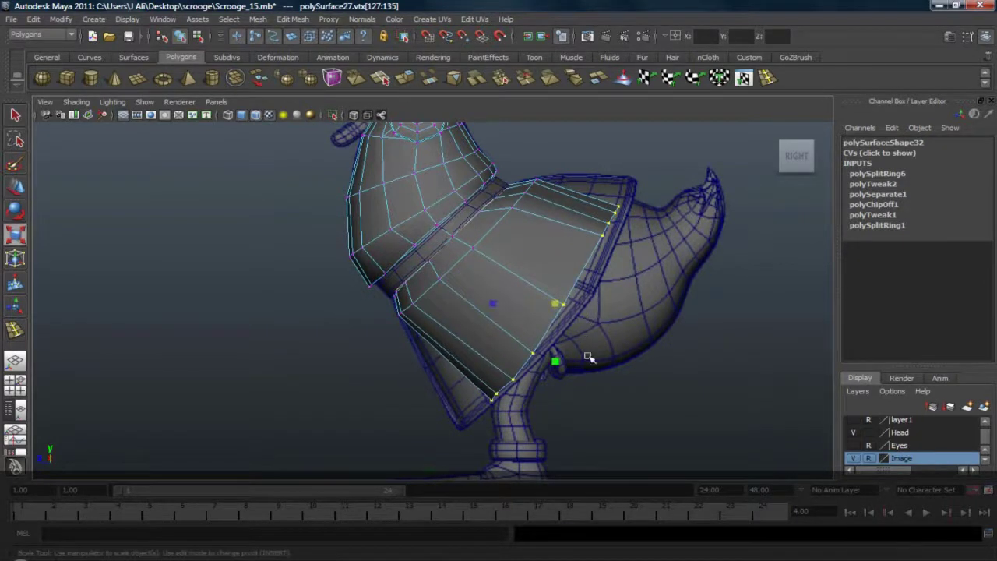
left_click_drag(495, 302, 534, 317)
key("e")
left_click_drag(606, 258, 632, 285)
Step: Try to scale the skirt's hem vertices along the front-to-back axis
key("r")
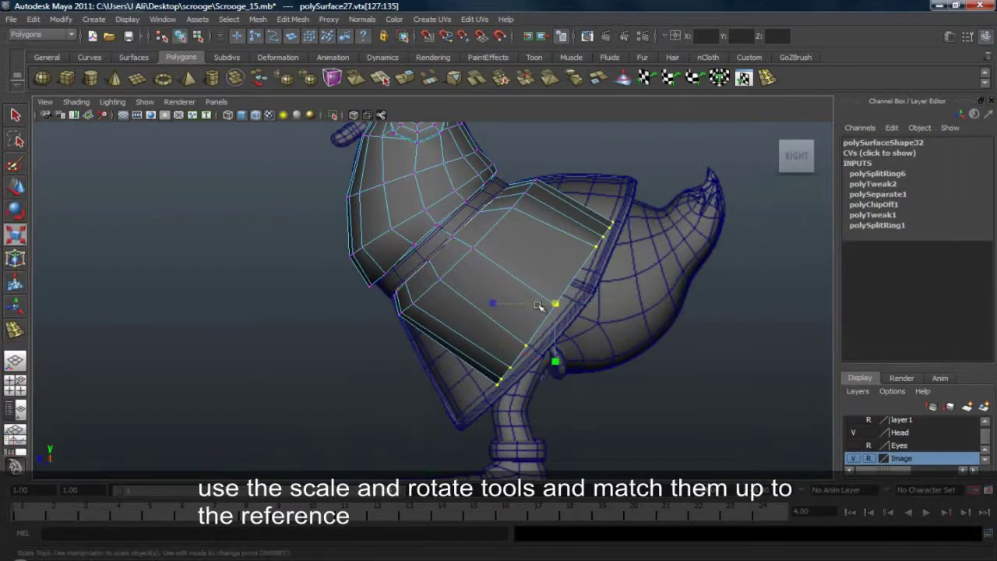
left_click_drag(493, 305, 508, 304)
key("ctrl+z")
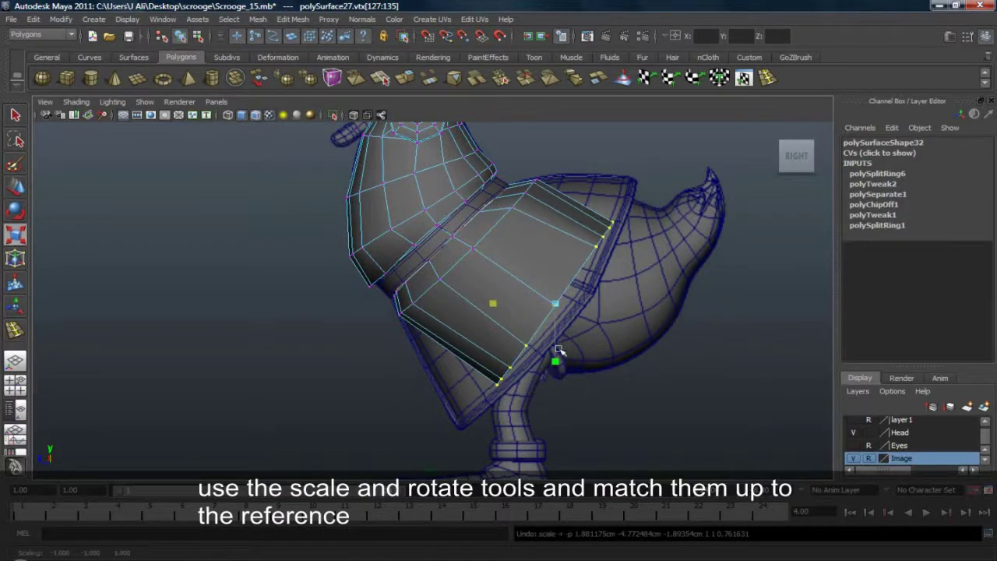
left_click_drag(492, 303, 513, 303)
key("ctrl+z")
Step: Stretch the hem vertices vertically, rotating and moving them back and down to line up with the reference hem
left_click_drag(557, 360, 558, 385)
key("e")
left_click_drag(621, 268, 626, 282)
key("r")
left_click_drag(560, 363, 556, 363)
key("w")
left_click_drag(544, 304, 568, 311)
Step: In the front view, lower the skirt's hem slightly and move the hem vertex above the leg outward to fit the reference
key("space")
left_click_drag(583, 259, 587, 284)
left_click_drag(410, 300, 411, 305)
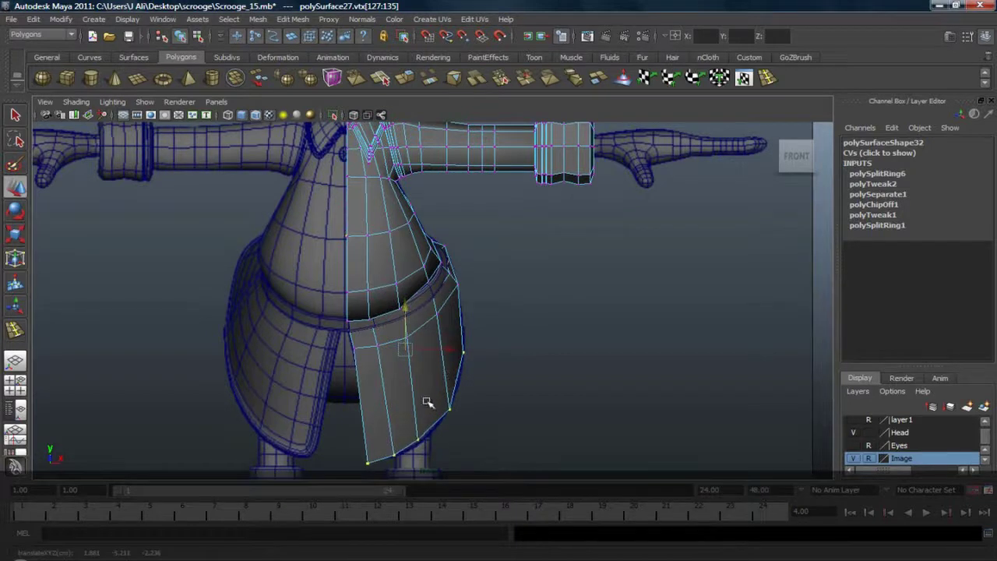
left_click_drag(408, 426, 426, 433)
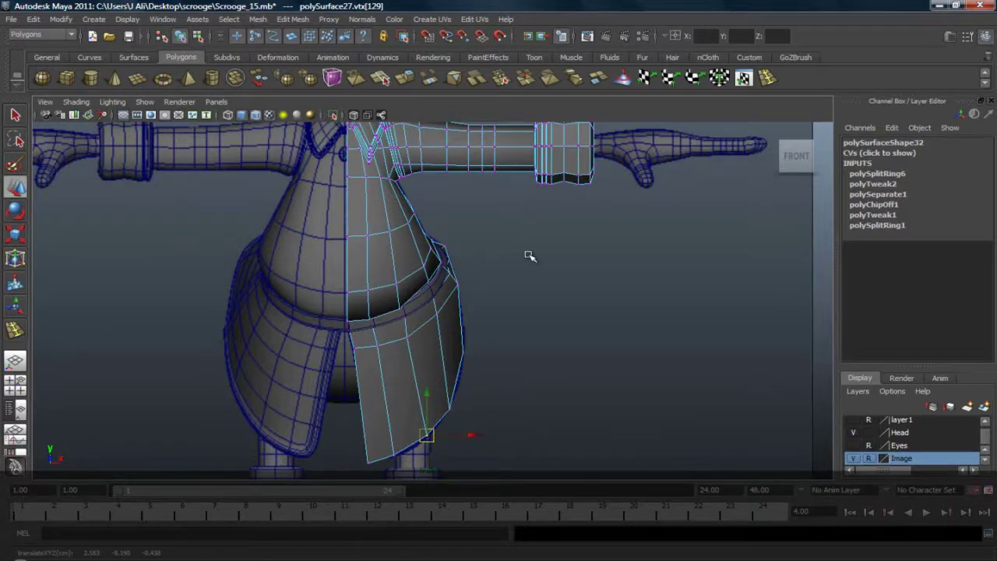
Step: Return to the side view, start the Insert Edge Loop Tool and turn on X-ray shading
scroll(529, 256, "down", 2)
scroll(561, 248, "up", 5)
key("space")
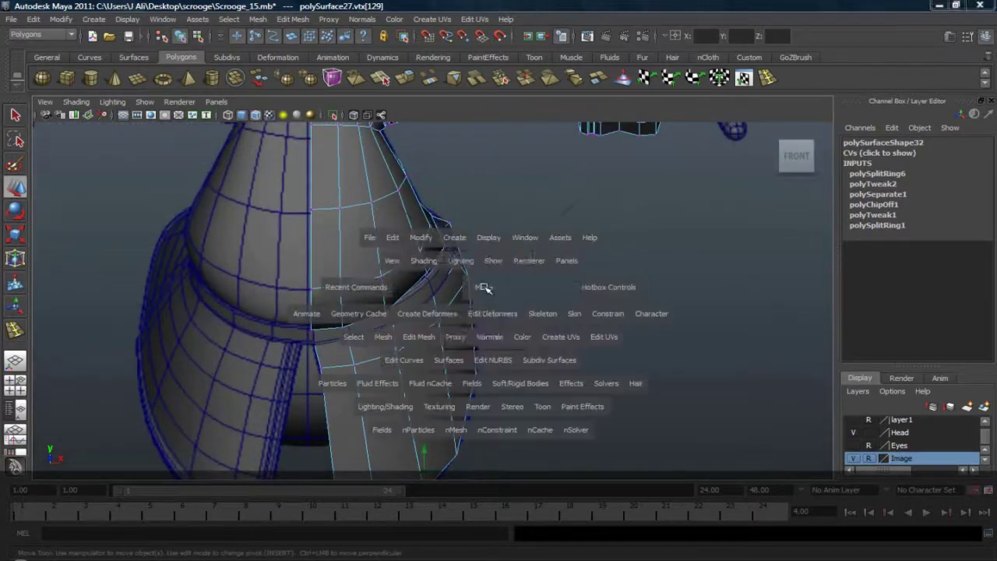
left_click_drag(483, 287, 534, 289)
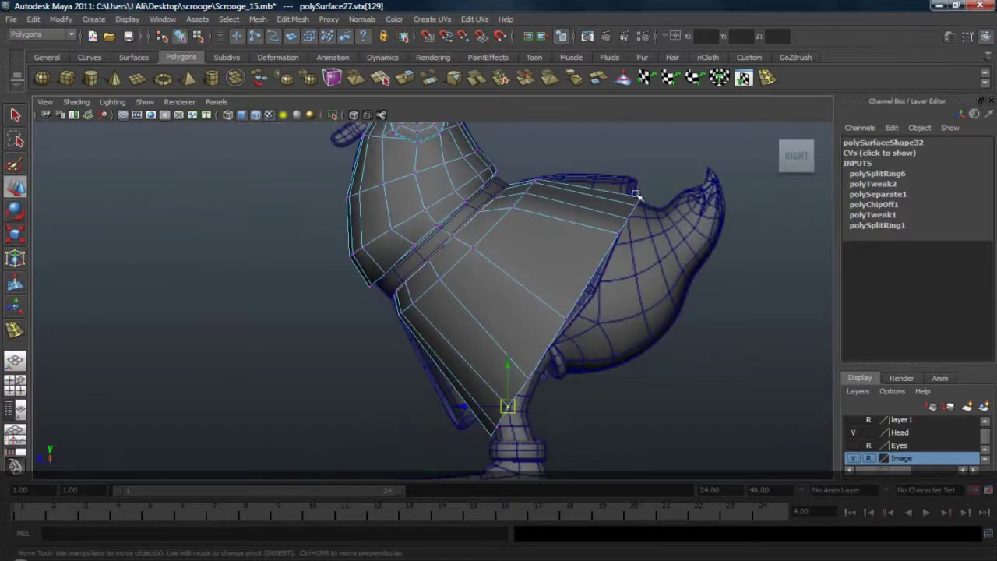
left_click(766, 78)
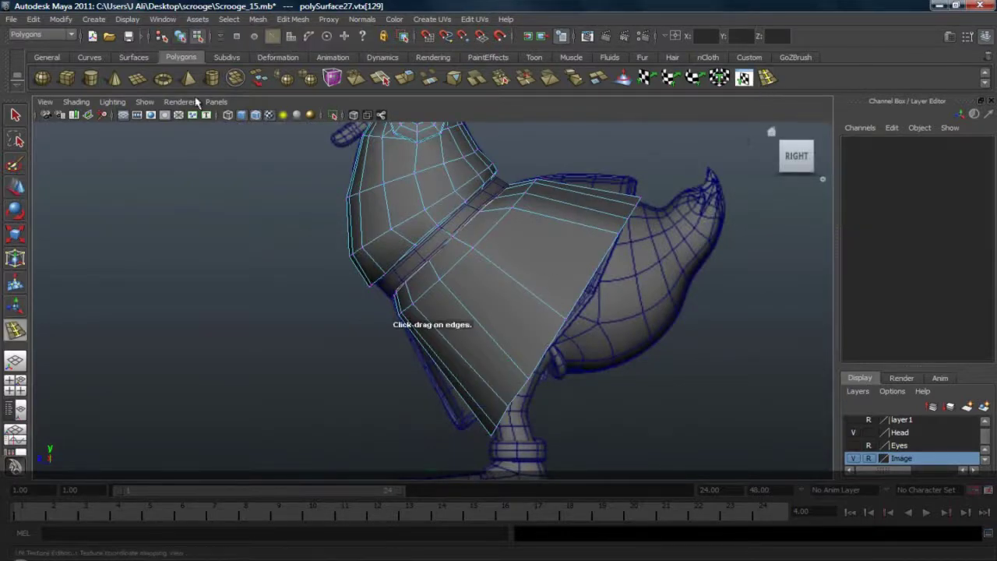
left_click(76, 102)
left_click(187, 238)
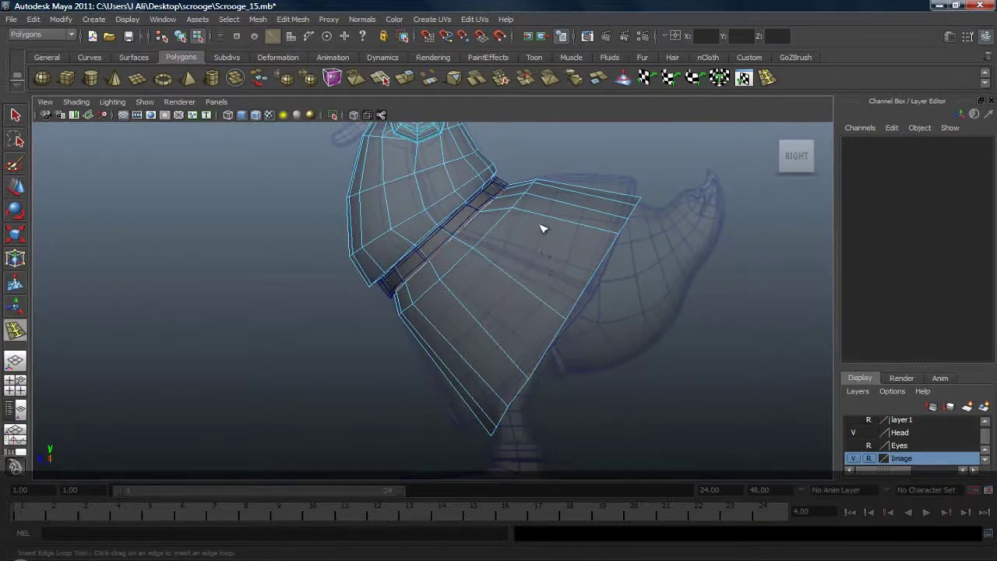
Step: Insert an edge loop across the skirt about midway between the belt and the hem
scroll(548, 228, "up", 2)
middle_click_drag(523, 243, 489, 251, "alt")
left_click_drag(470, 261, 480, 269)
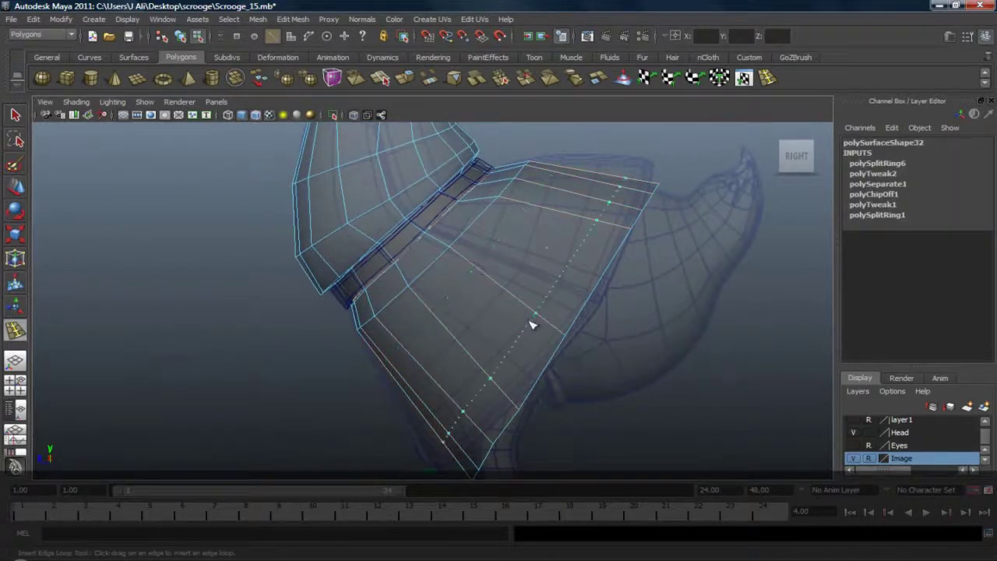
left_click_drag(531, 325, 480, 300)
Step: Try to rotate the skirt's hem vertices in the side view to line them up with the reference
middle_click_drag(587, 299, 573, 230, "alt")
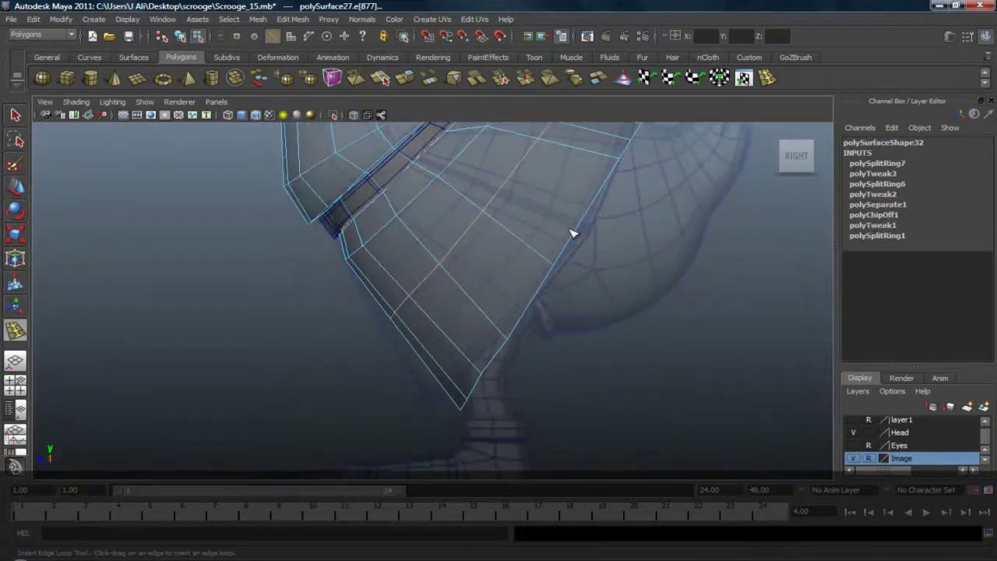
key("w")
right_click_drag(523, 265, 477, 272)
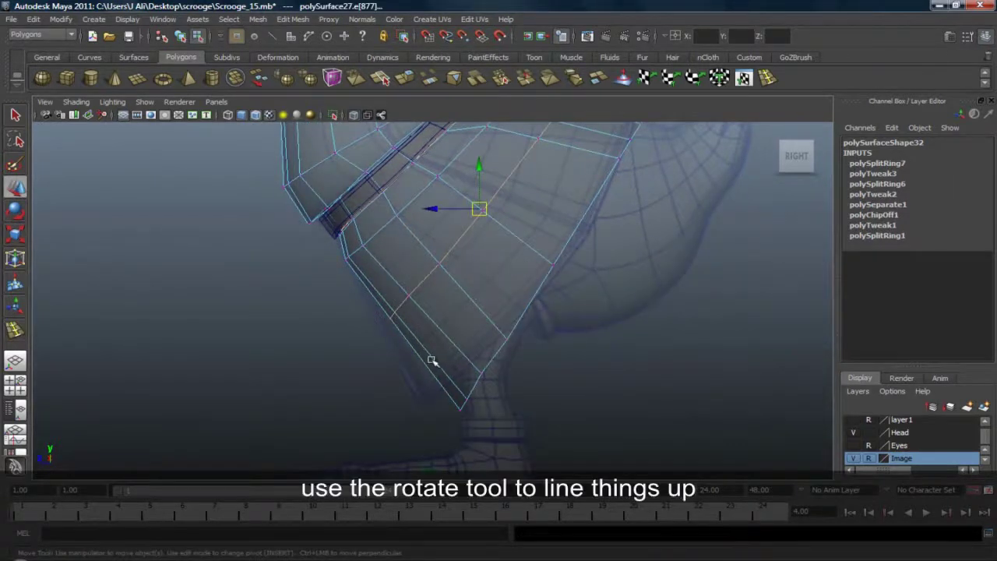
left_click_drag(431, 361, 533, 449)
middle_click_drag(504, 312, 456, 357, "alt")
left_click_drag(424, 338, 511, 414, "shift")
left_click_drag(481, 297, 567, 349, "shift")
left_click_drag(523, 195, 630, 240, "shift")
left_click_drag(628, 185, 643, 197, "shift")
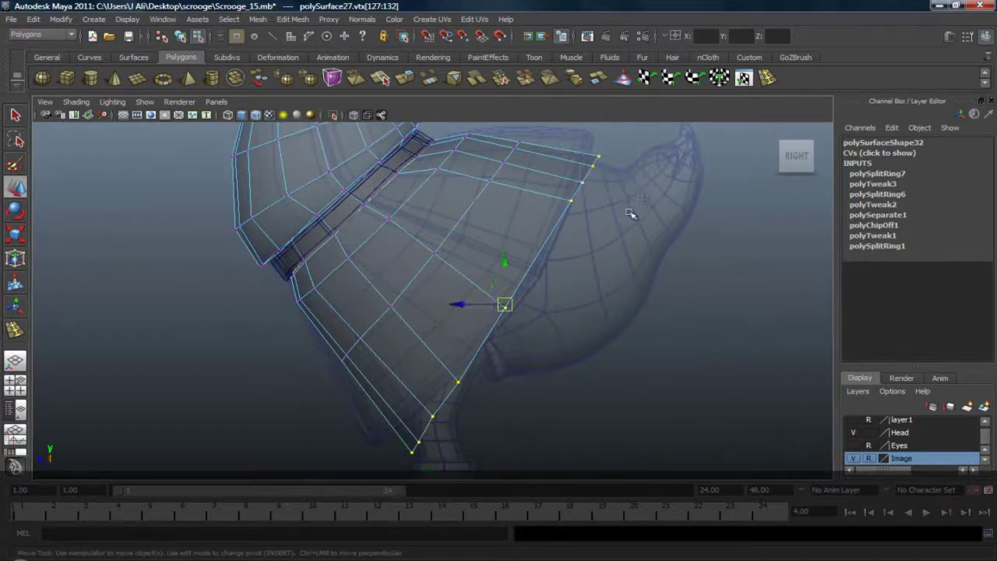
key("e")
left_click_drag(568, 270, 568, 268)
key("ctrl+z")
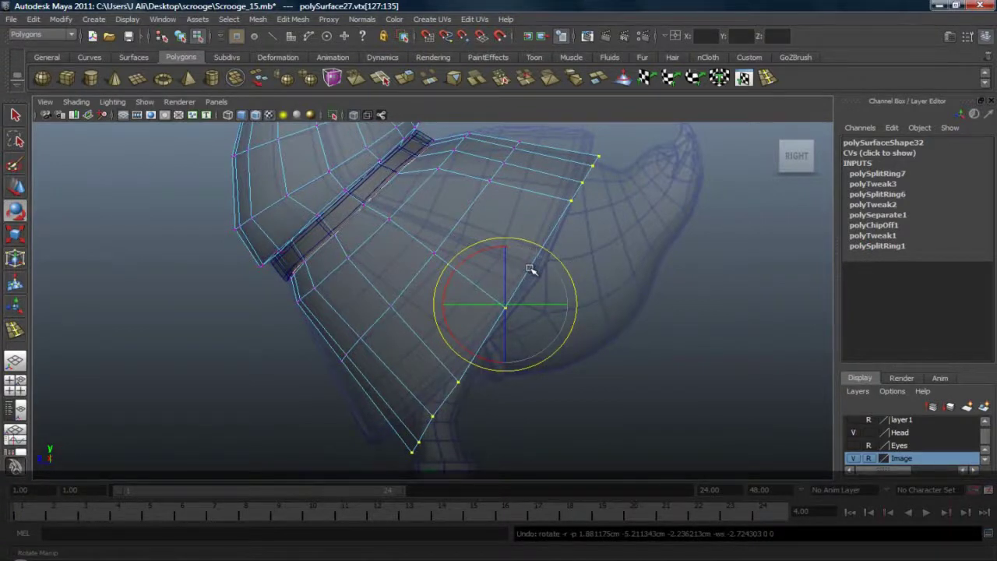
Step: Select all vertices of the skirt's middle edge loop and scale them vertically to round out the skirt
middle_click_drag(529, 221, 536, 249, "alt")
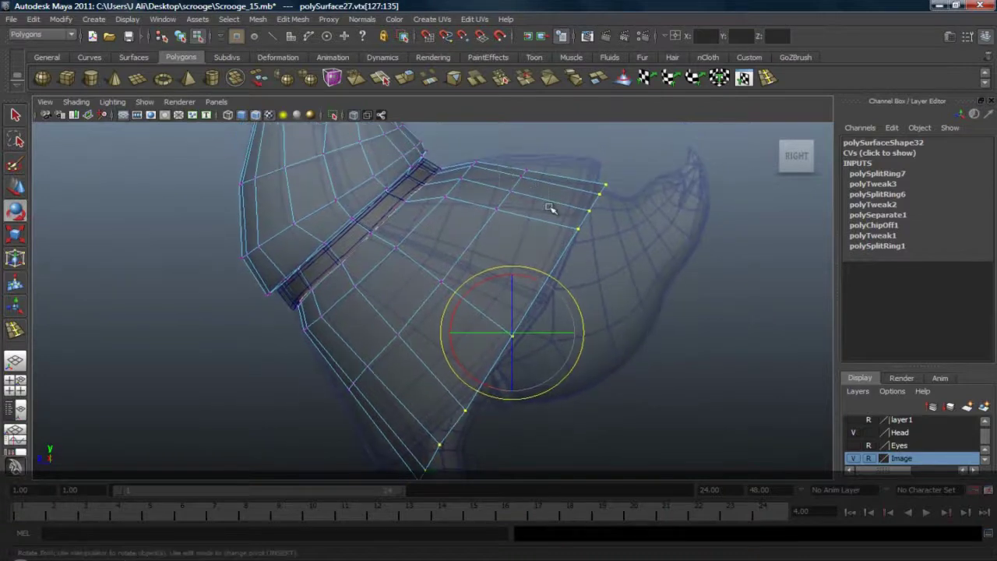
left_click_drag(549, 208, 551, 209)
left_click_drag(435, 268, 459, 304, "shift")
left_click_drag(360, 318, 417, 351, "shift")
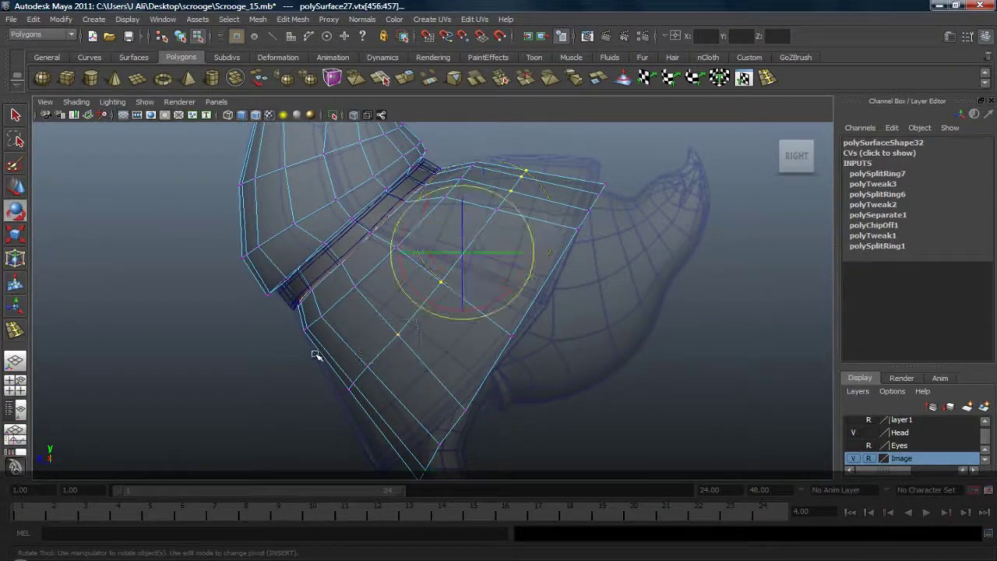
left_click_drag(316, 355, 388, 414, "shift")
key("w")
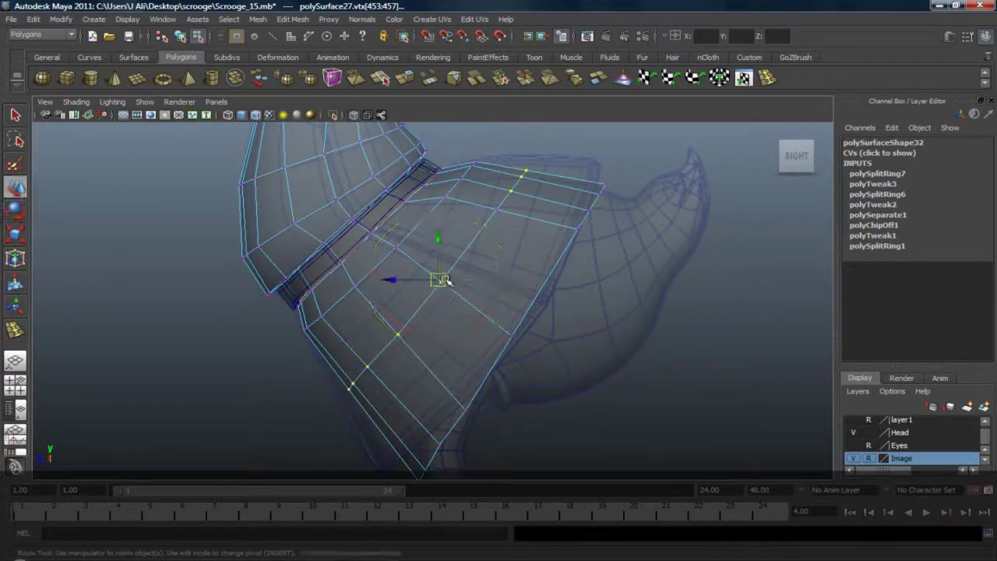
left_click_drag(445, 280, 468, 301)
key("ctrl+z")
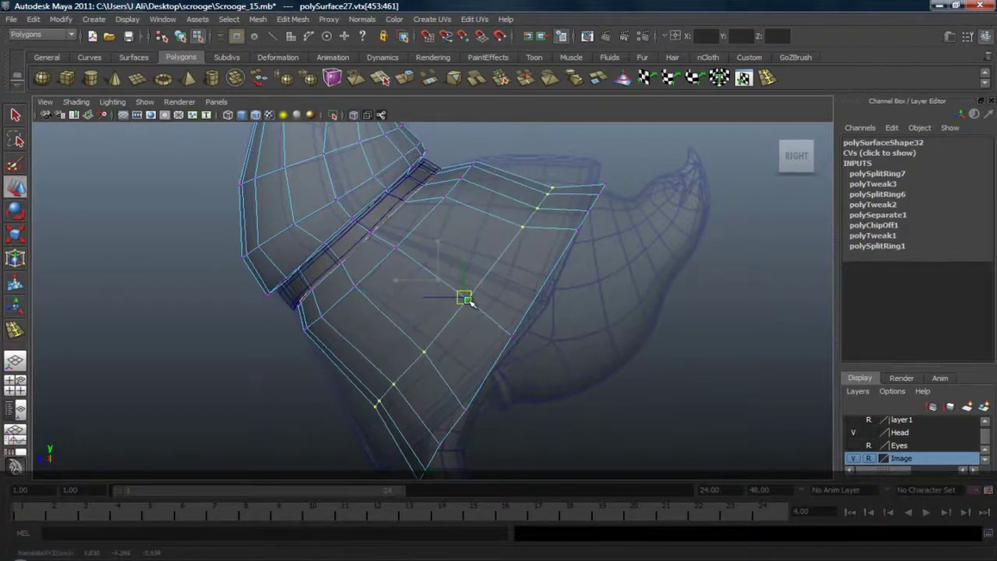
key("ctrl+z")
key("r")
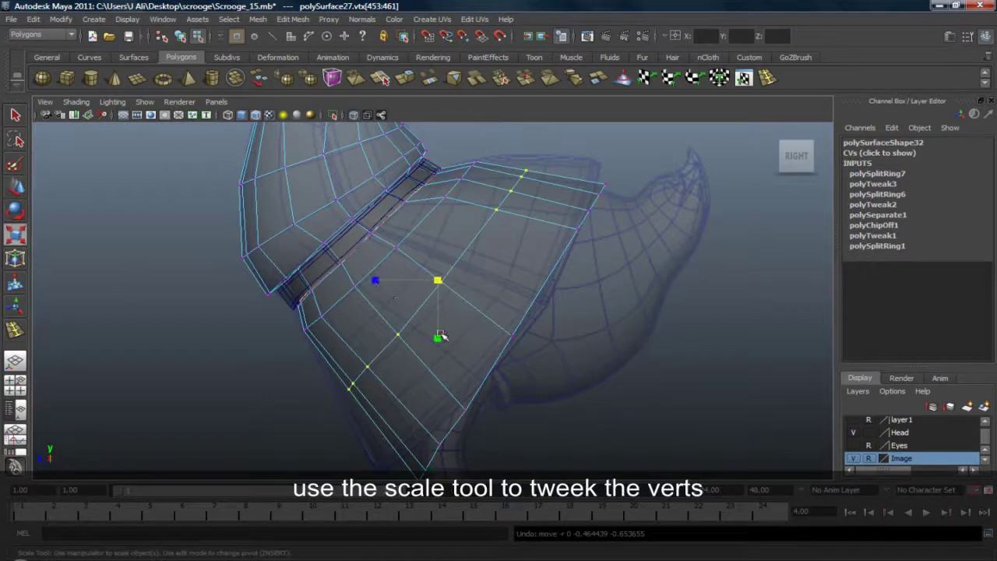
left_click_drag(444, 338, 451, 348)
Step: Select the skirt's hem vertices again and stretch them vertically to widen the lower edge
left_click_drag(561, 168, 648, 261)
left_click_drag(500, 330, 543, 383, "shift")
left_click_drag(399, 429, 501, 510, "shift")
left_click_drag(443, 397, 500, 441, "shift")
middle_click_drag(513, 405, 509, 376, "alt")
left_click_drag(510, 362, 521, 372)
mouse_move(526, 249)
middle_mouse_down("alt")
mouse_move(528, 295)
mouse_move(515, 249)
middle_mouse_up("alt")
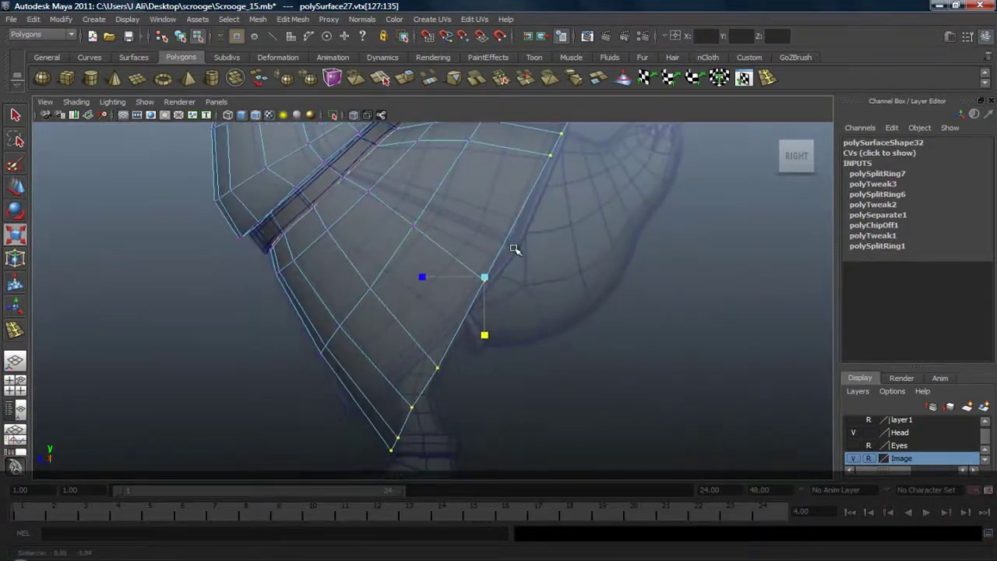
Step: Check the skirt's shape in smooth preview in the side view, then return the jacket to its unsmoothed display
key("w")
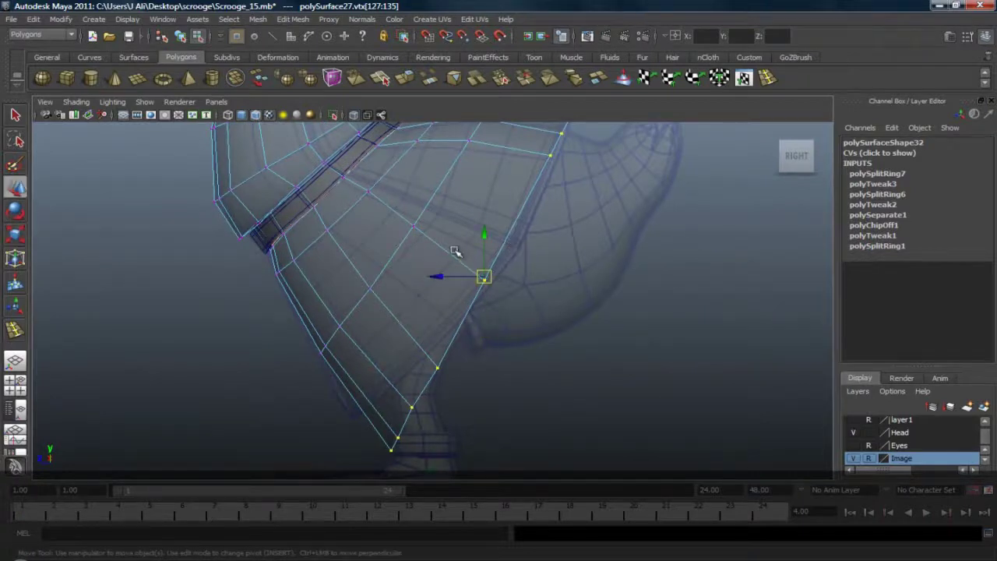
right_click_drag(455, 251, 510, 231)
key("3")
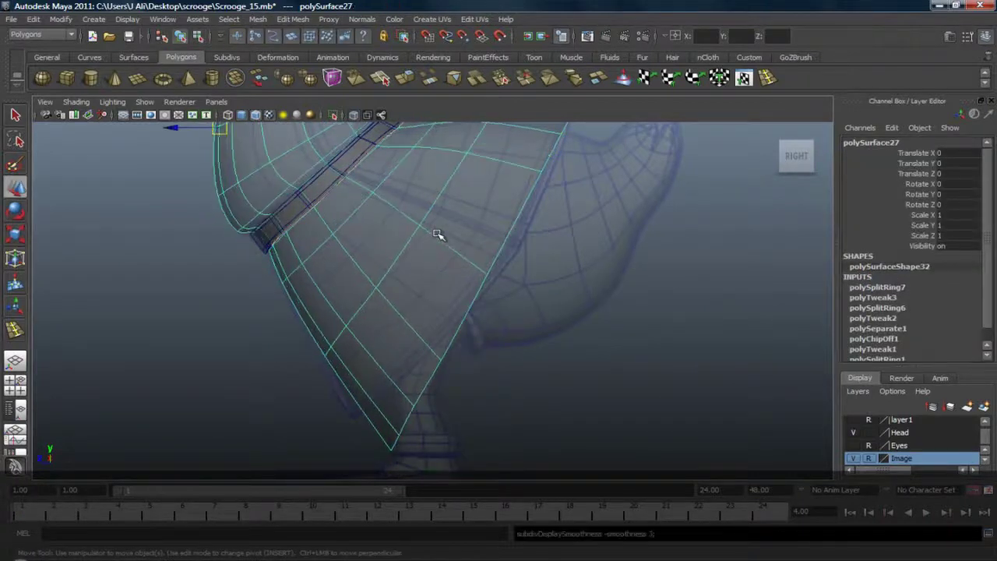
scroll(489, 243, "down", 4)
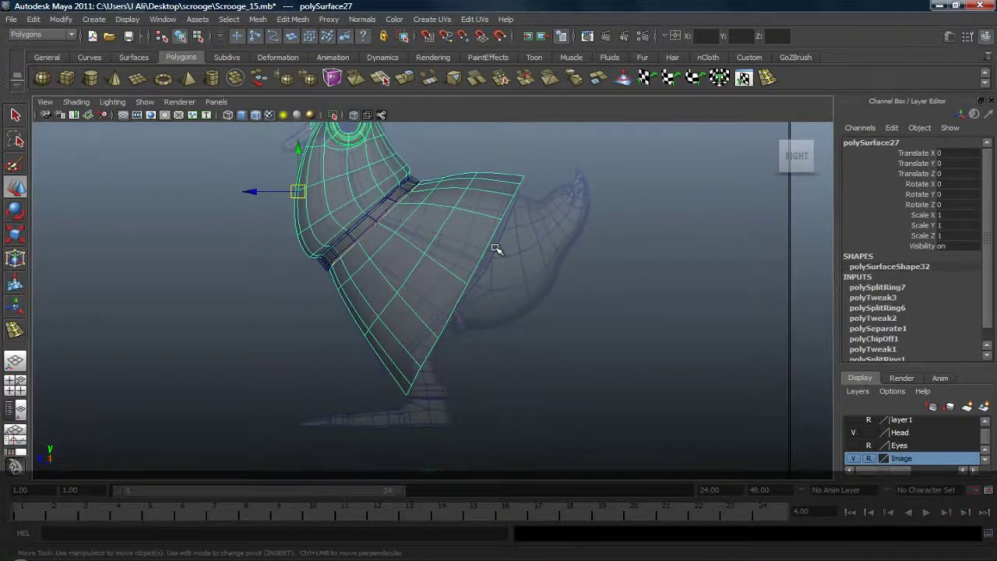
scroll(492, 253, "up", 2)
key("1")
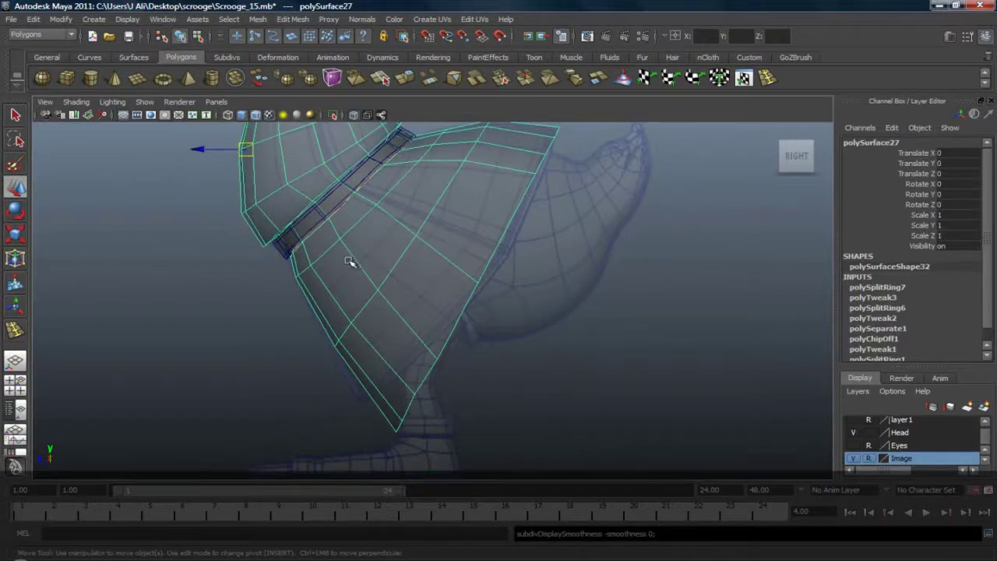
Step: Insert two more edge loops across the skirt, one above and one below the middle loop
left_click(768, 78)
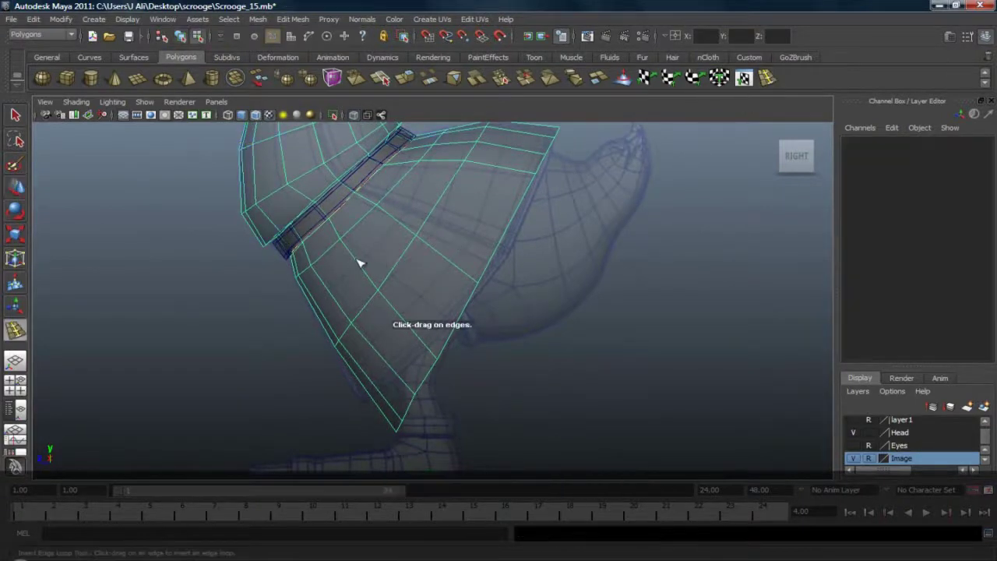
left_click_drag(358, 260, 363, 267)
left_click_drag(395, 310, 409, 323)
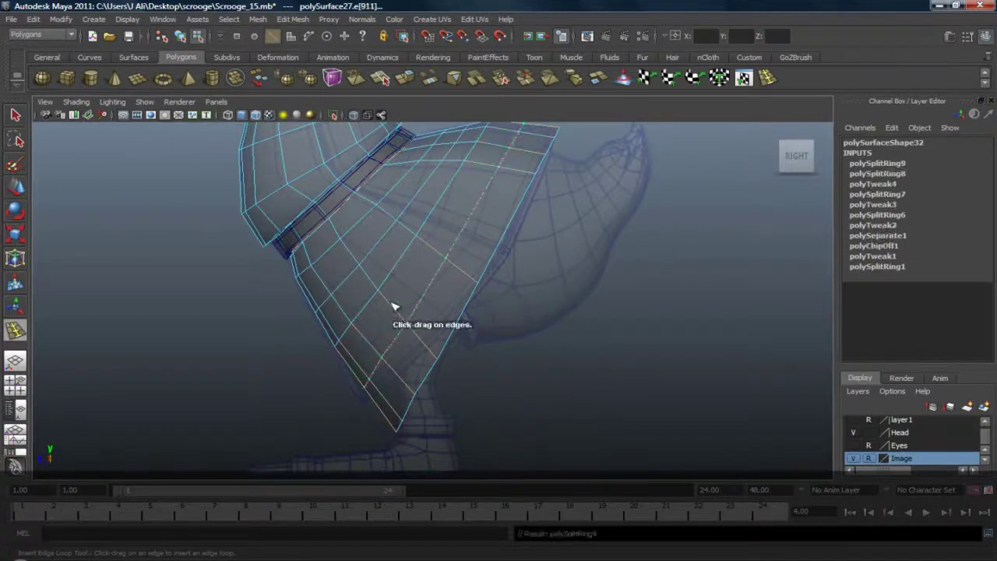
Step: Select the edge loop between the belt and the skirt's middle loop and scale it up slightly
key("w")
middle_click_drag(427, 247, 456, 304, "alt")
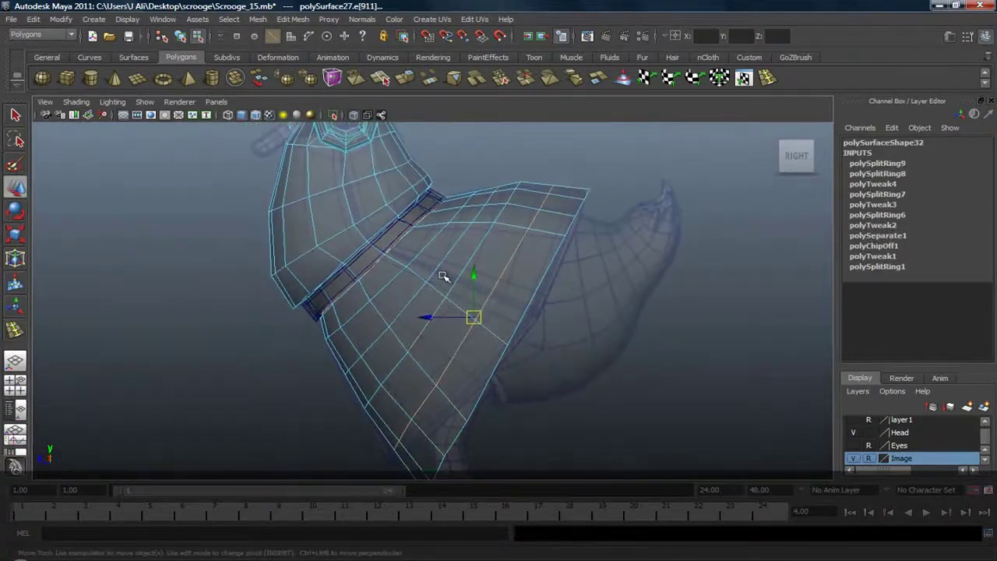
left_click_drag(443, 277, 445, 264, "alt")
left_click(445, 263)
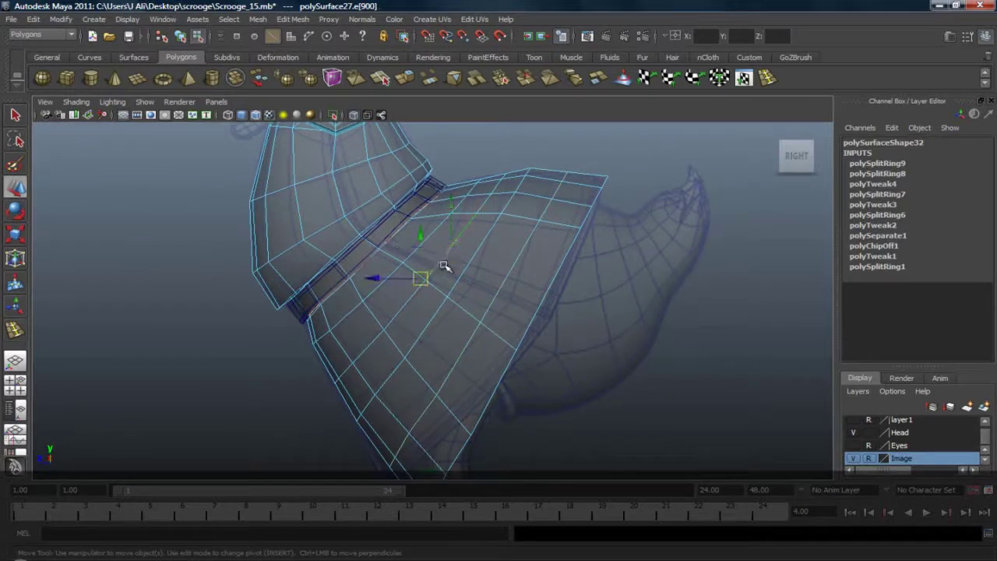
key("r")
left_click_drag(423, 277, 426, 276)
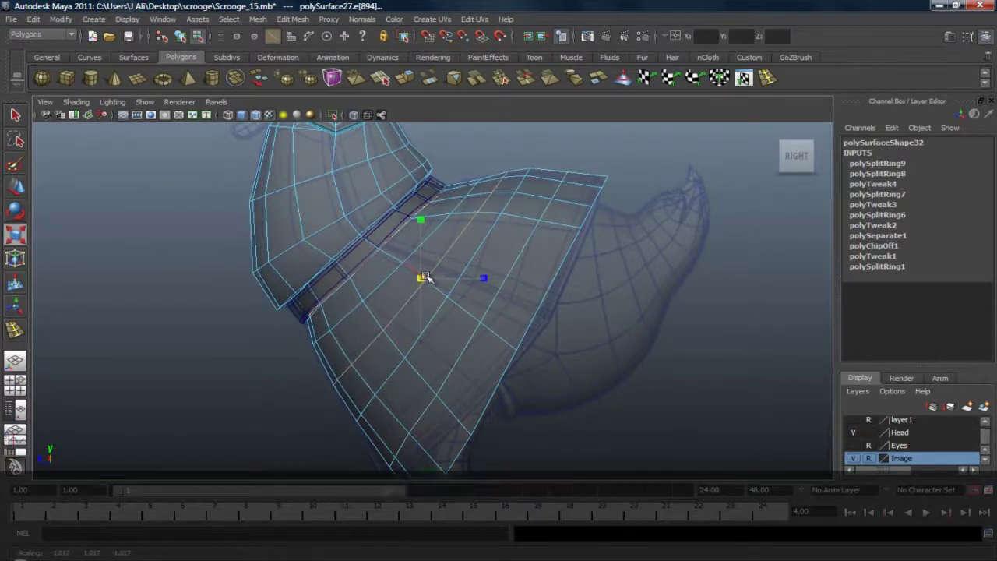
Step: Select the edge loop just above the skirt's hem and scale it up slightly
double_click(524, 249)
left_click_drag(479, 320, 486, 316)
middle_click_drag(501, 305, 501, 238, "alt")
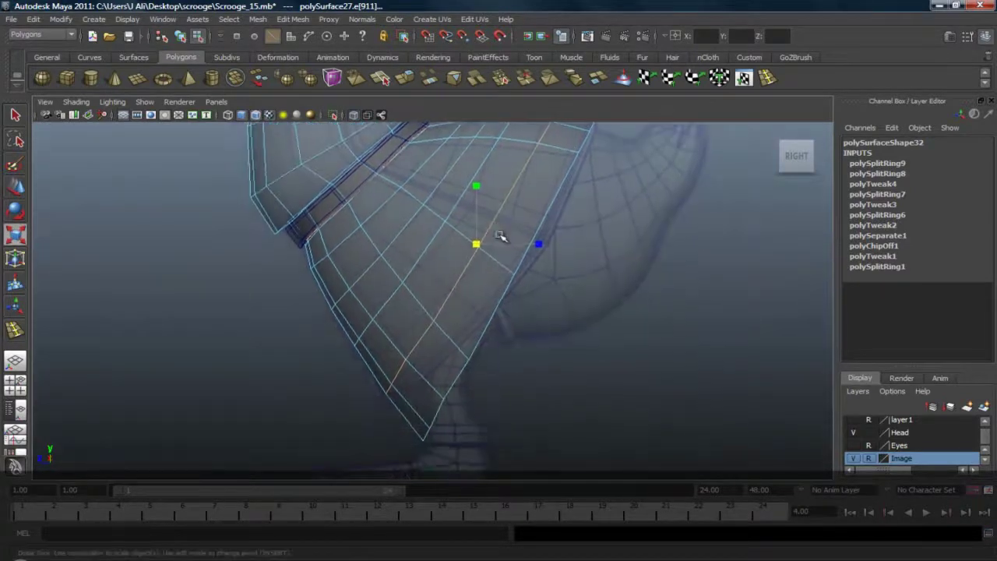
Step: Turn off X-ray shading in the side view and switch to the front view, framing the skirt
left_click(16, 360)
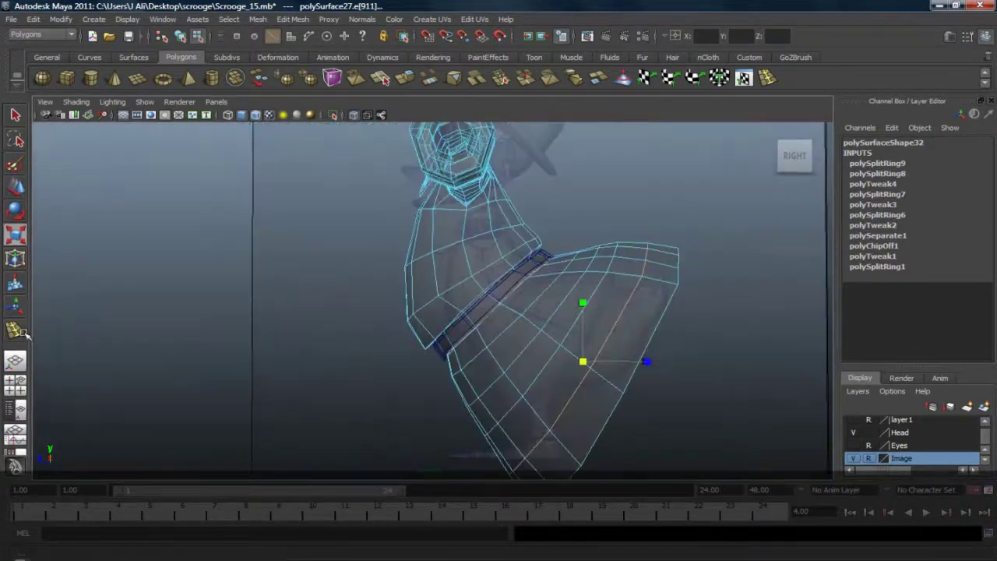
left_click(84, 103)
left_click(111, 241)
left_click_drag(499, 321, 635, 322, "alt")
key("space")
left_click_drag(543, 314, 549, 338)
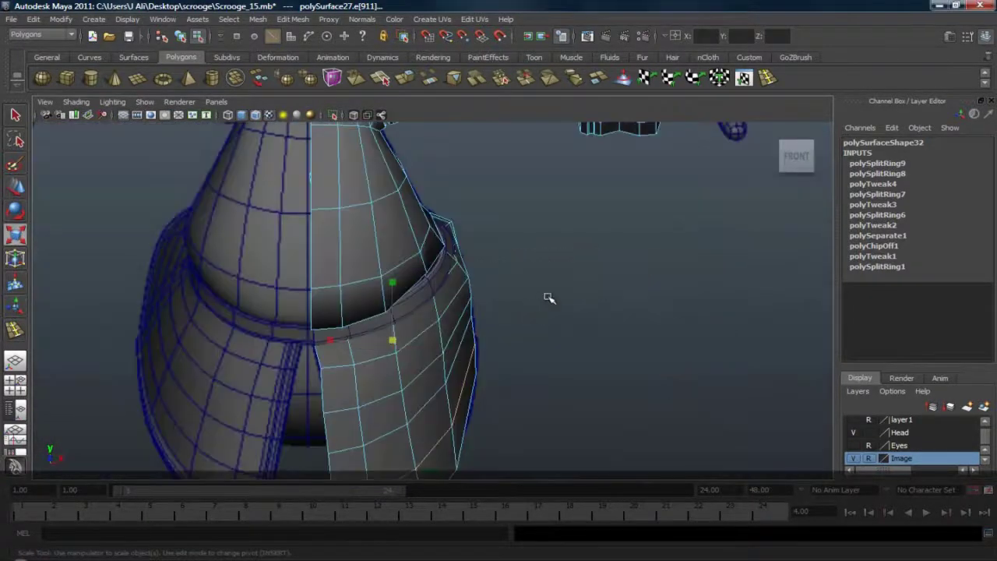
middle_click_drag(488, 319, 463, 267, "alt")
right_click_drag(485, 272, 443, 284, "alt")
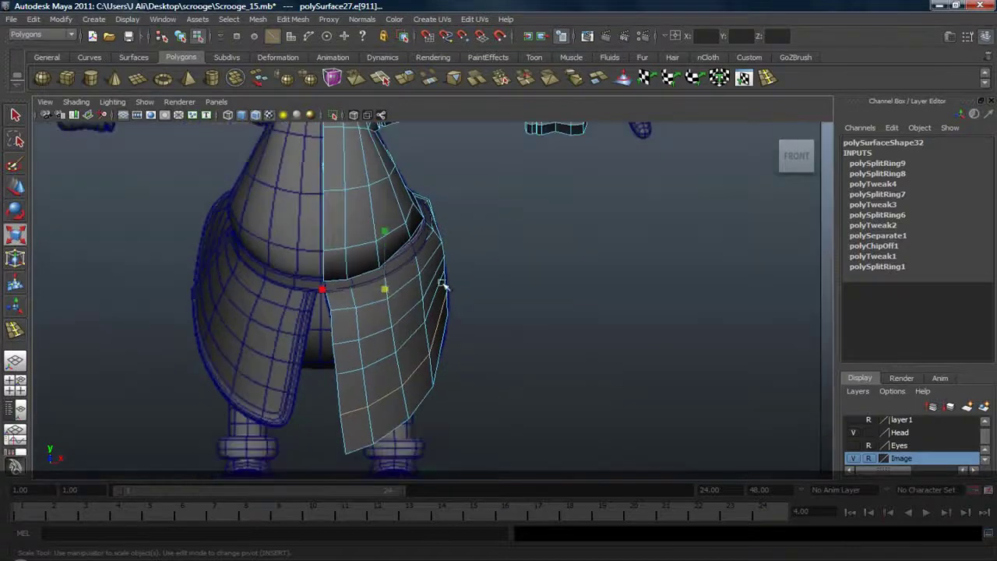
Step: Select the column of vertices along the skirt's front opening, rotate it slightly and shift it outward from the centre in the front view
right_click_drag(350, 306, 309, 306)
left_click_drag(319, 308, 350, 473)
key("e")
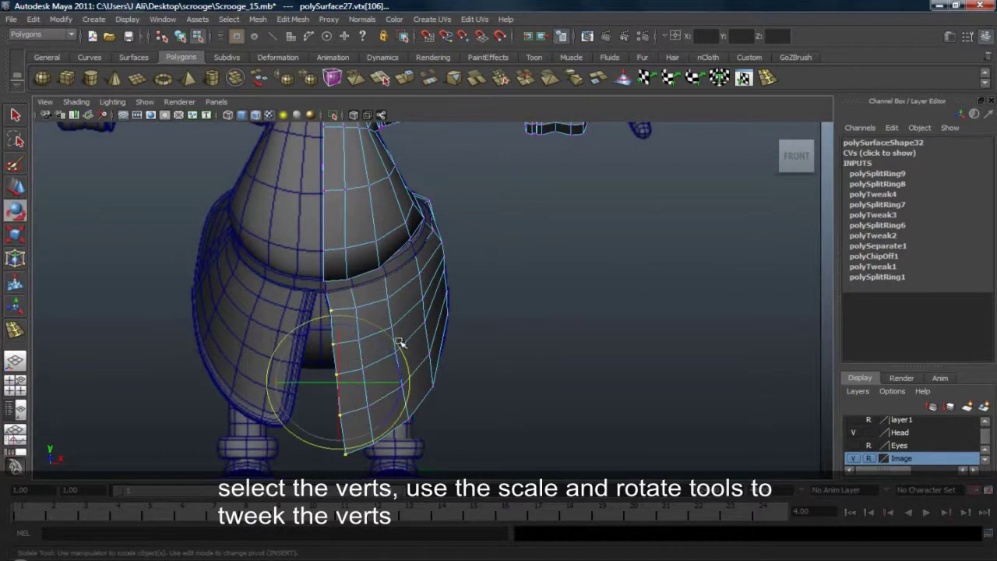
left_click_drag(398, 343, 396, 340)
key("w")
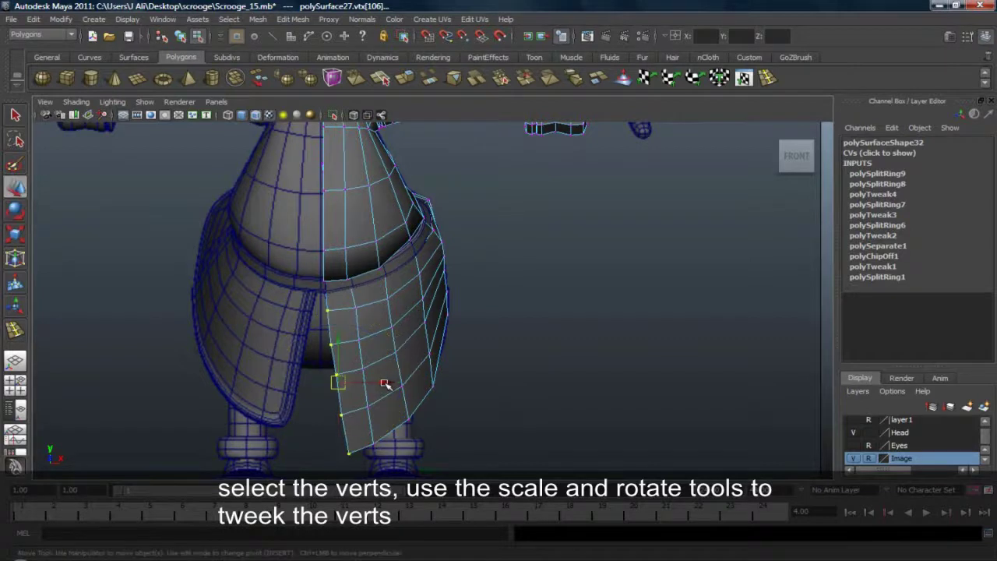
mouse_move(384, 383)
left_mouse_down()
mouse_move(411, 380)
mouse_move(391, 381)
left_mouse_up()
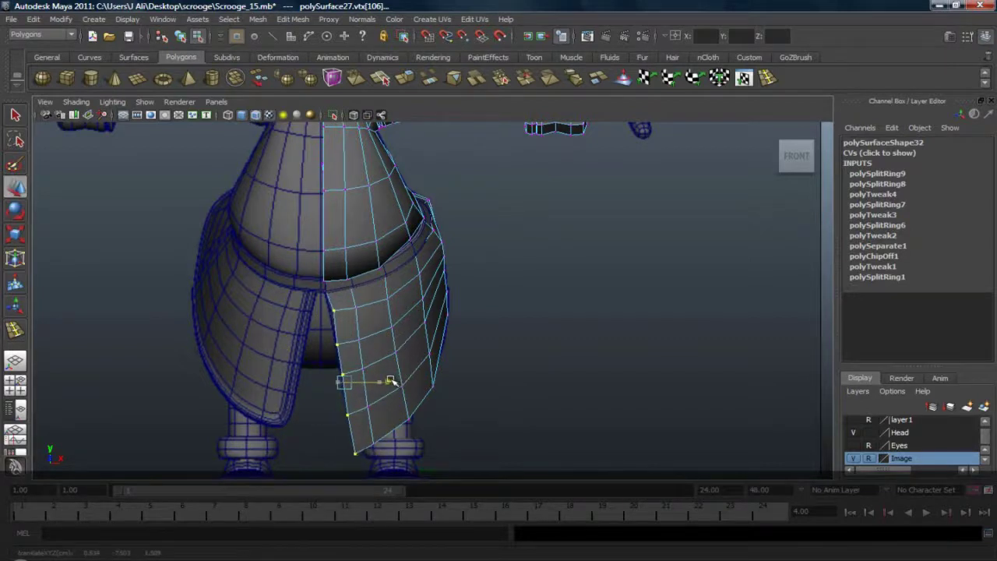
Step: Rotate the front opening's vertex column further so its lower end flares outward toward the hem
key("e")
left_click(403, 339)
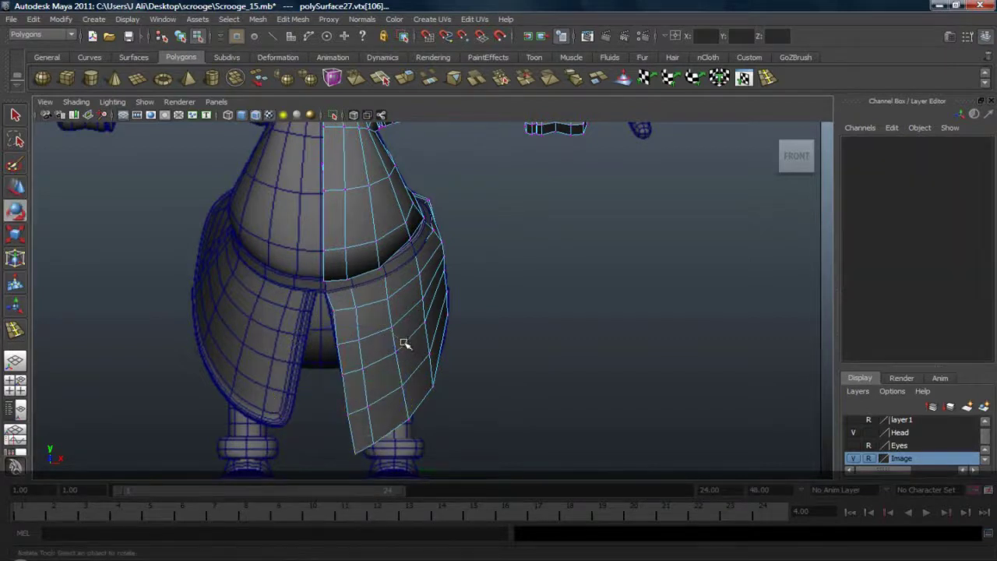
key("ctrl+z")
left_click_drag(404, 343, 404, 343)
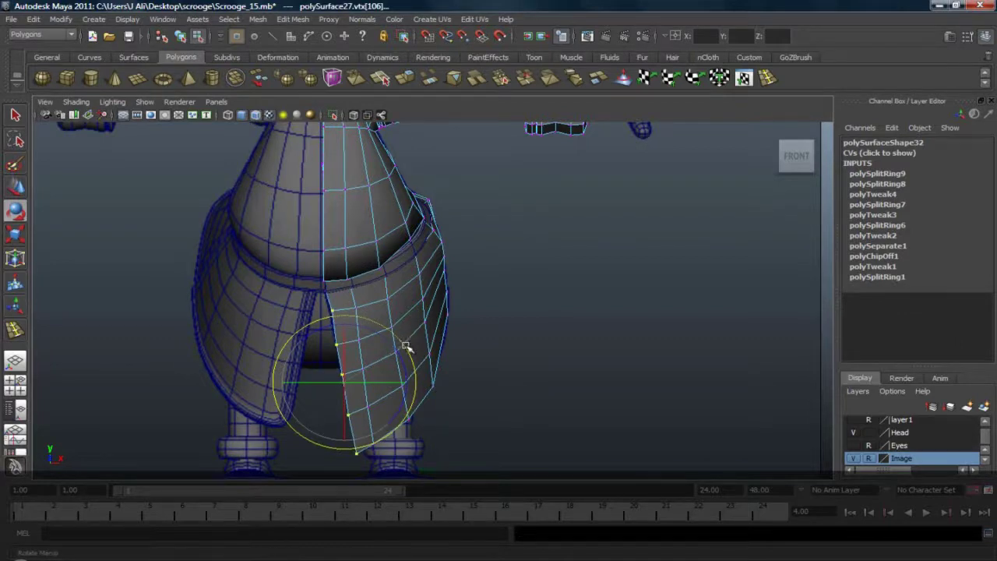
key("w")
left_click_drag(389, 383, 391, 380)
key("ctrl+z")
key("e")
left_click_drag(403, 346, 400, 343)
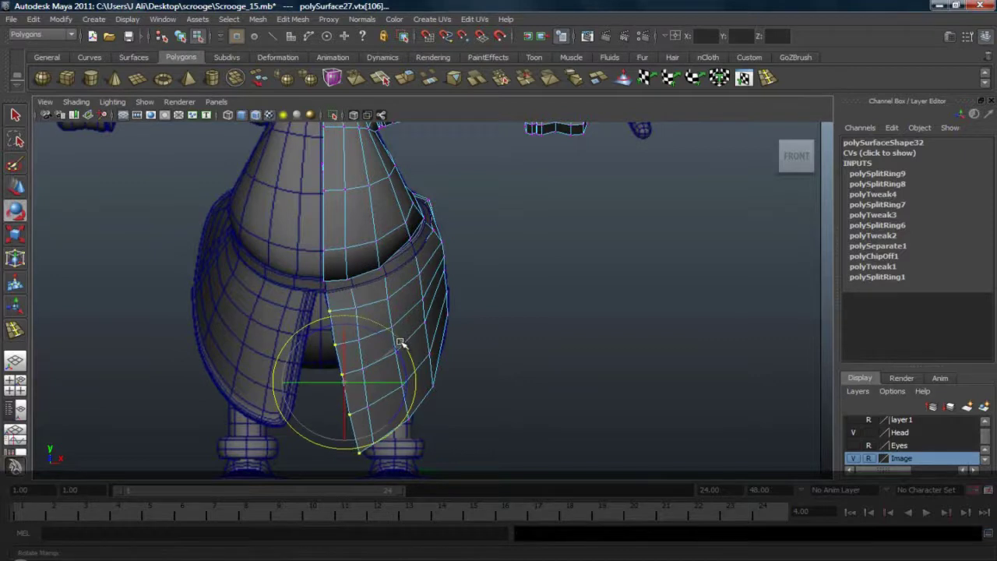
Step: Select the neighbouring vertex column on the skirt front, rotate it to follow the opening's slant and move it slightly outward
left_click(380, 330)
left_click_drag(349, 307, 371, 386)
key("q")
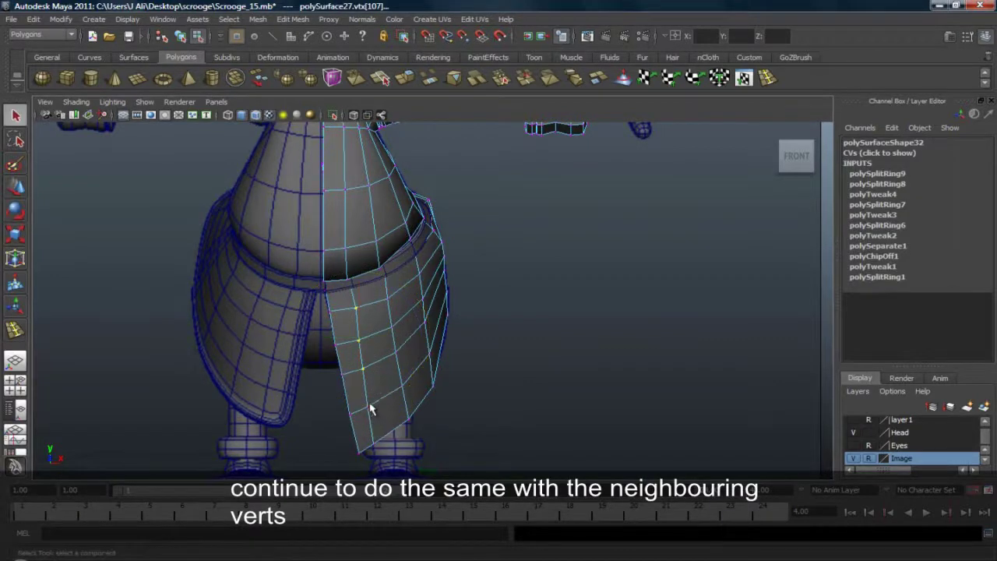
key("e")
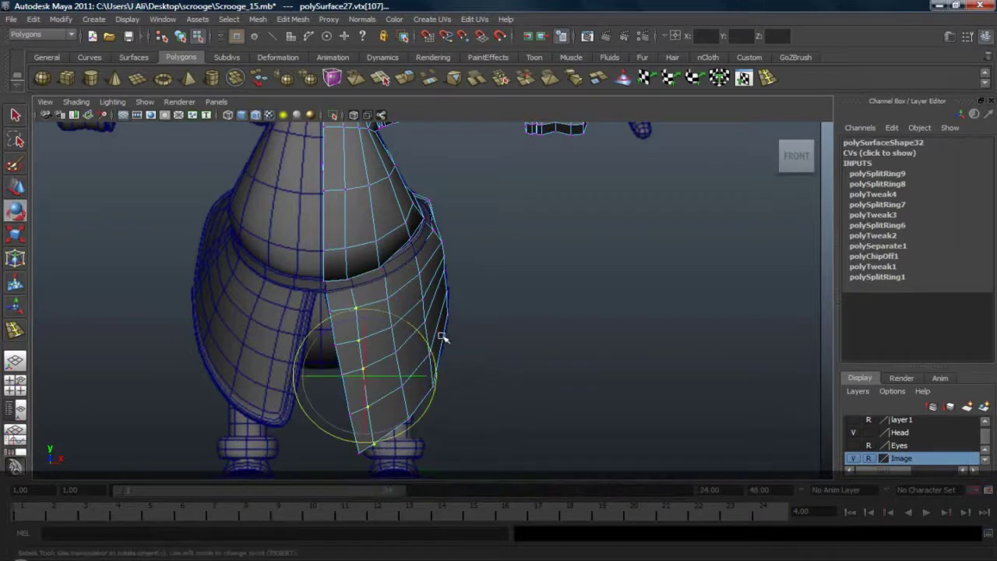
left_click_drag(431, 346, 433, 338)
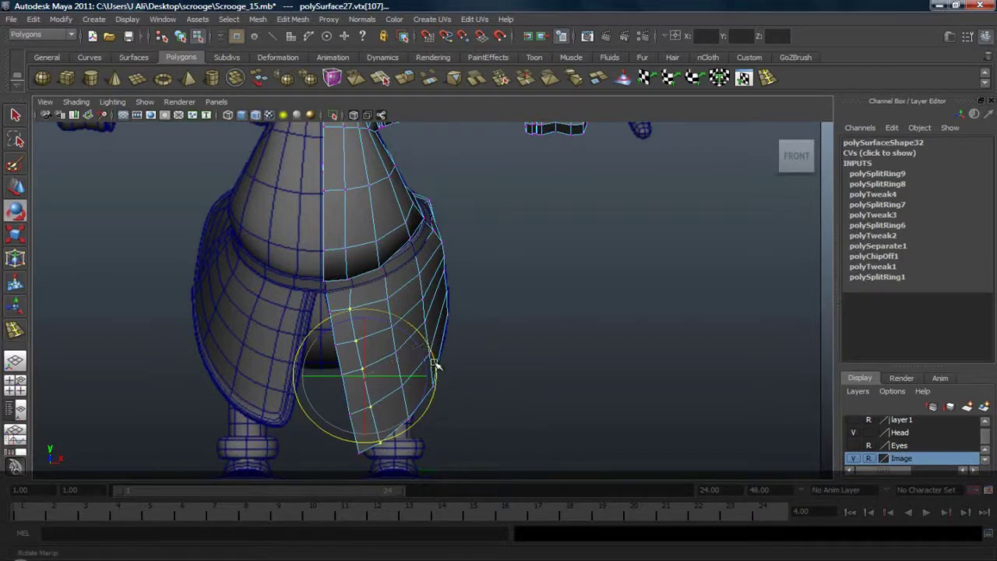
key("w")
left_click_drag(410, 376, 417, 378)
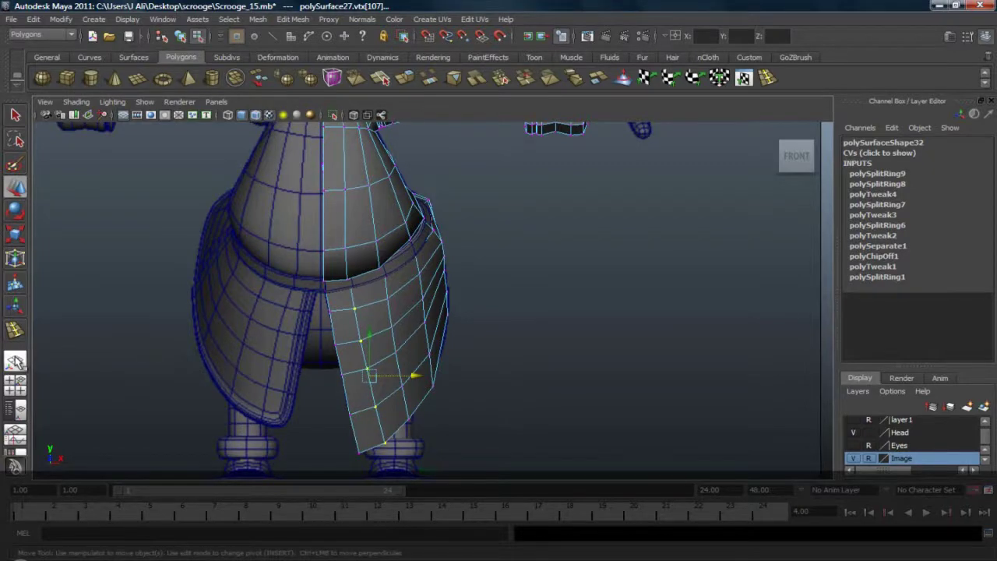
Step: Switch to the right side view and turn on X-Ray shading to see the reference skirt
left_click_drag(240, 366, 586, 319, "alt")
key("space")
scroll(541, 267, "down", 1)
scroll(541, 266, "down", 1)
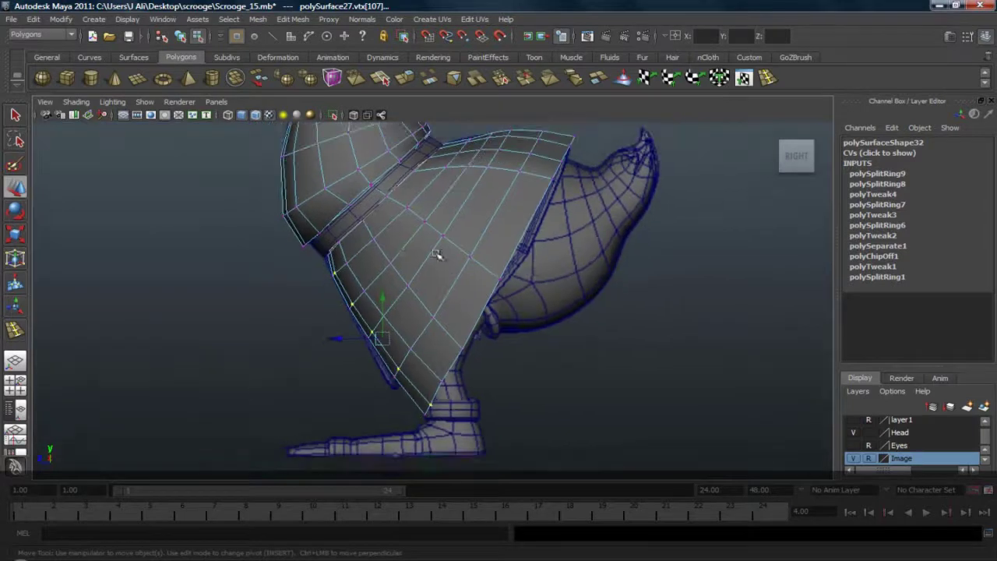
left_click(76, 102)
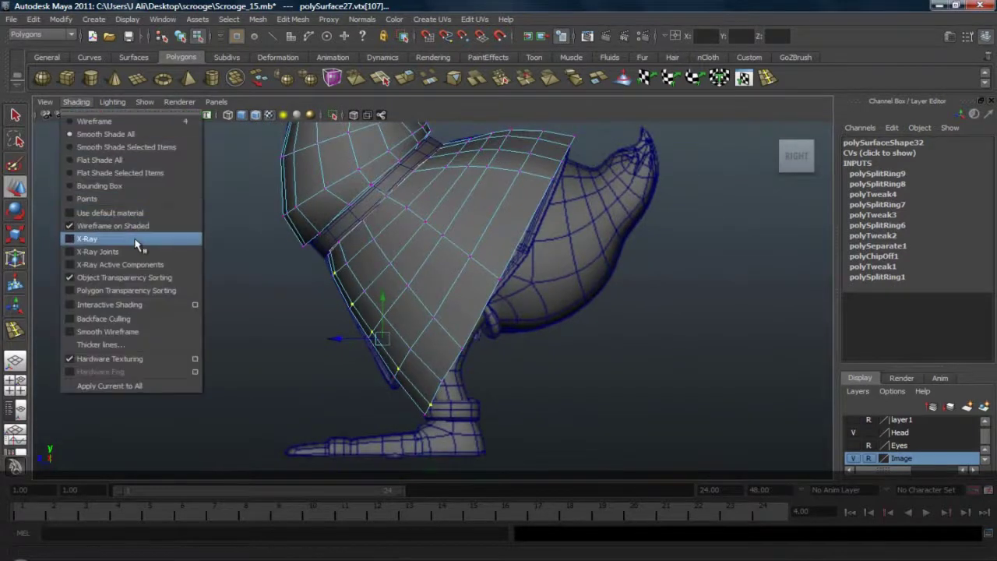
left_click(195, 236)
left_click_drag(416, 368, 474, 441)
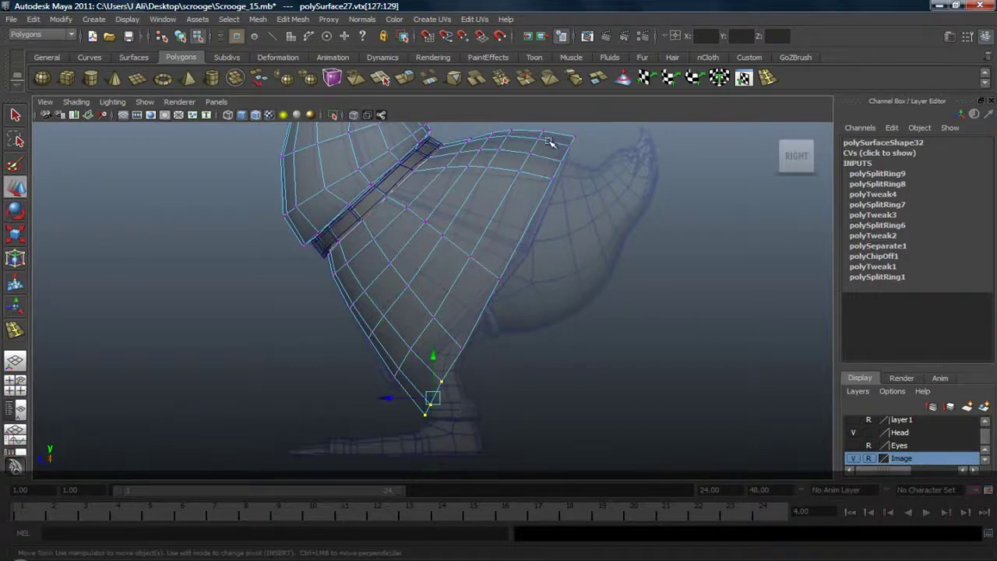
left_click_drag(549, 142, 624, 234, "shift")
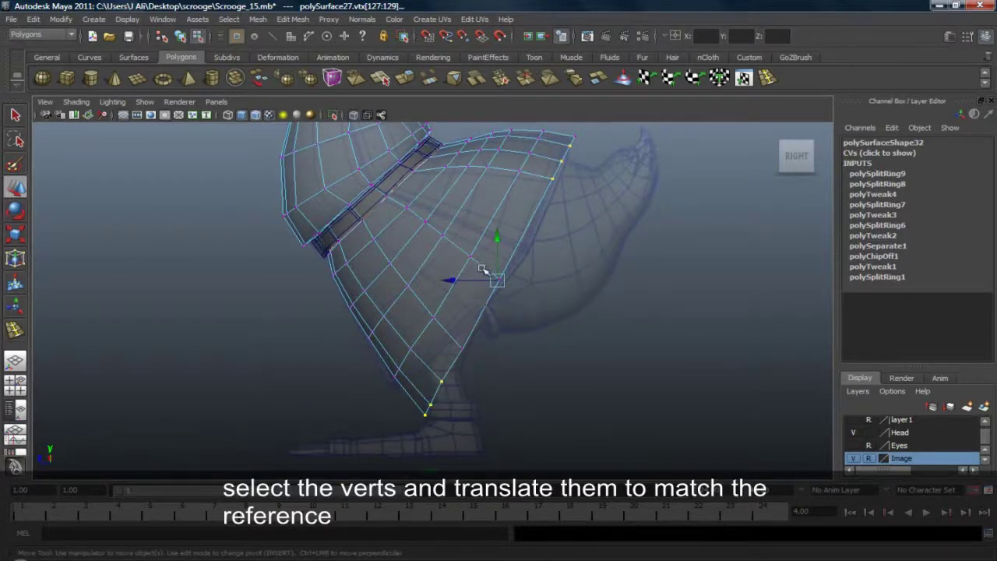
key("w")
left_click_drag(481, 262, 437, 233)
key("w")
left_click_drag(499, 281, 496, 277)
key("ctrl+z")
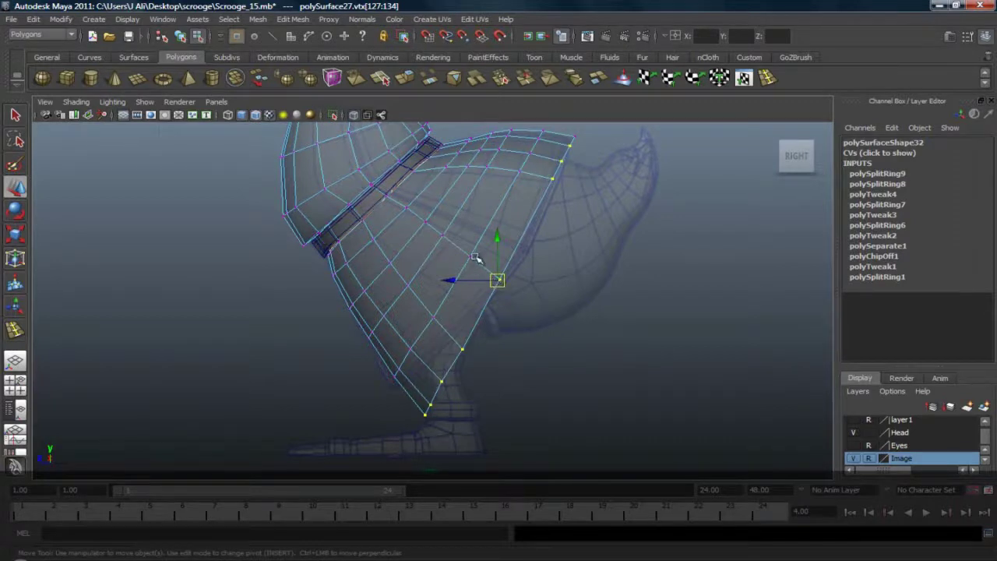
Step: Show the jacket in smooth preview and delete the lowest row of faces along the skirt's hem
middle_click_drag(475, 257, 466, 282, "alt")
right_click_drag(454, 244, 494, 226)
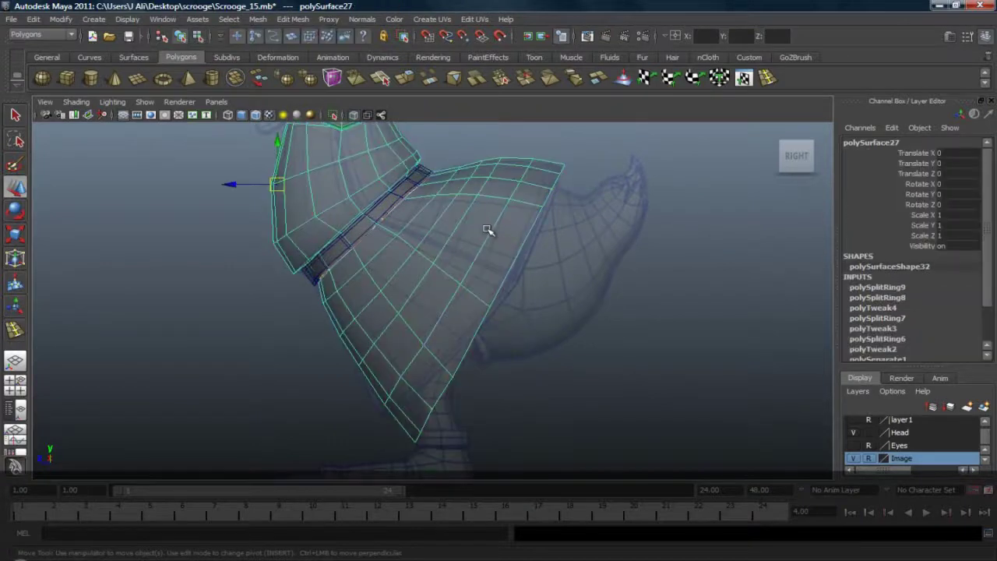
key("3")
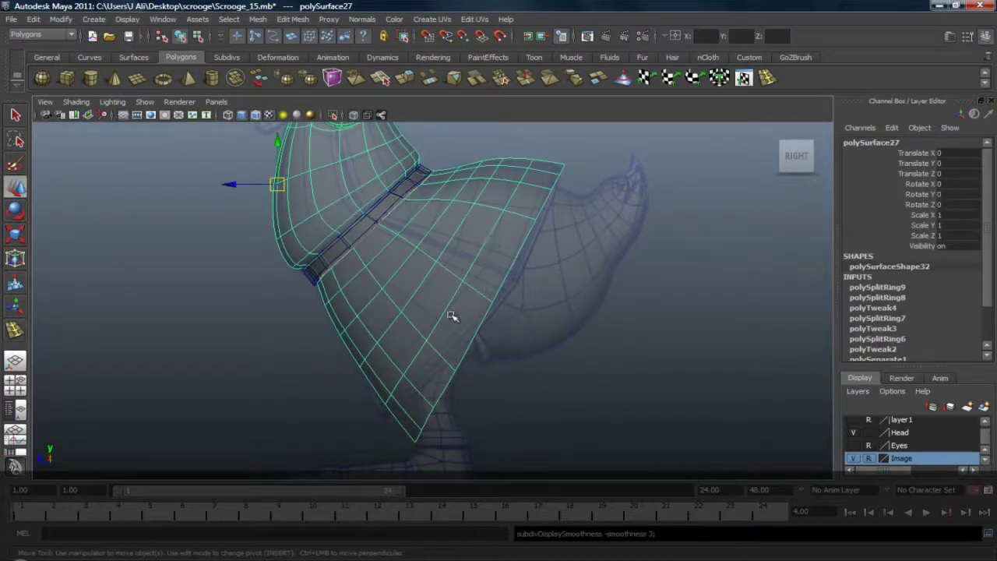
right_click_drag(458, 321, 462, 349)
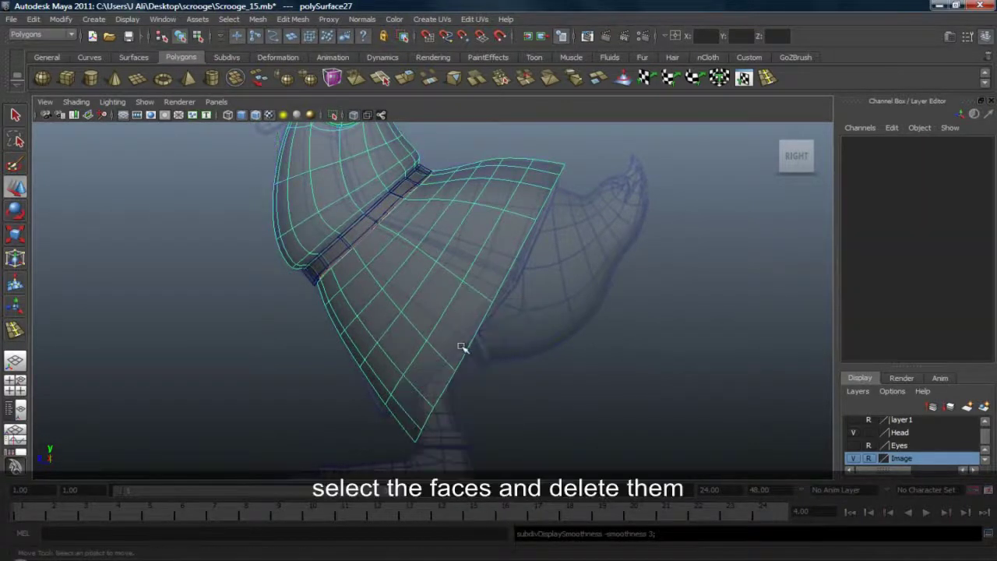
left_click(461, 343)
double_click(439, 360, "shift")
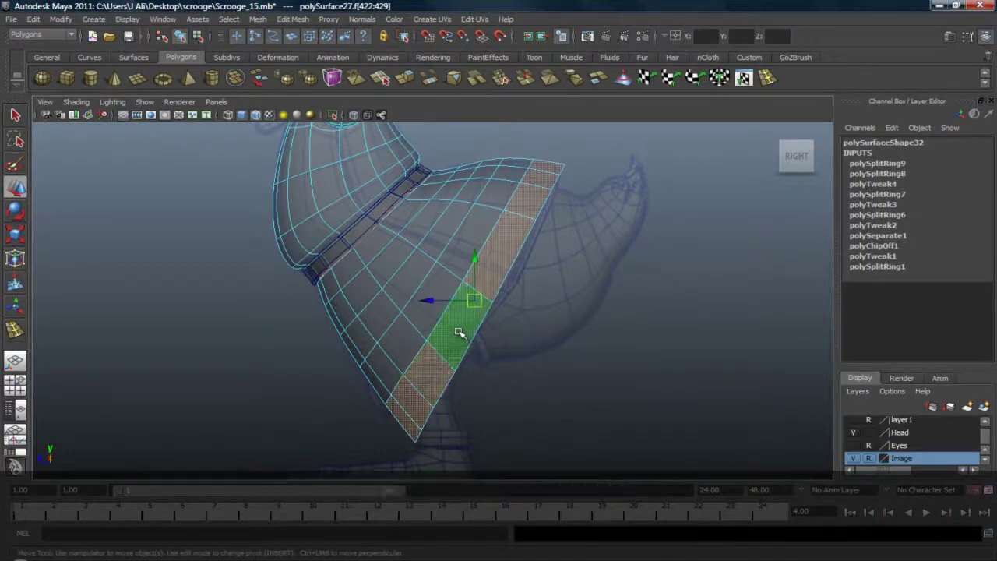
key("Delete")
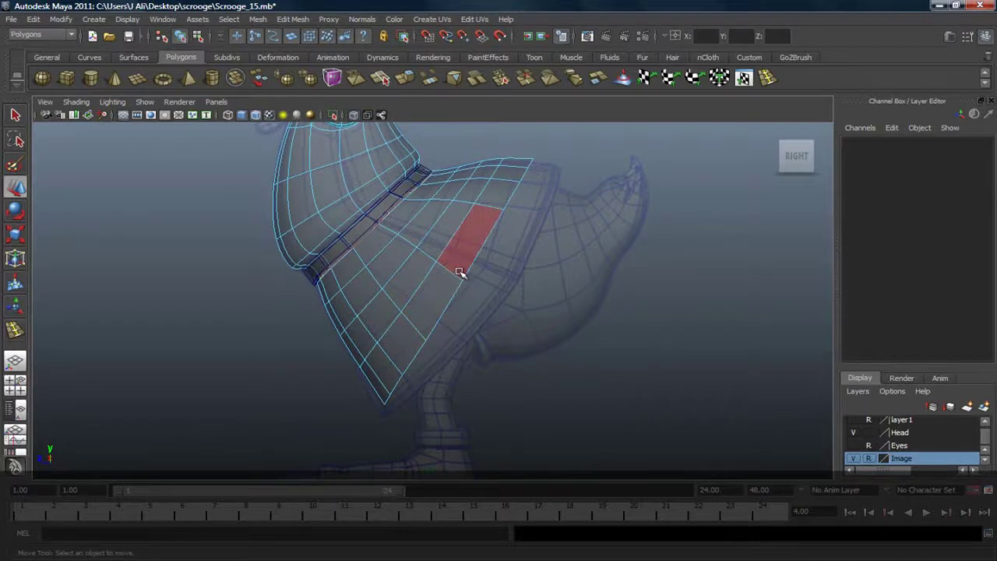
Step: Turn off the jacket's smooth preview and move the vertex at the middle of the skirt's side hem out to the reference hem
right_click_drag(459, 273, 417, 273)
key("ctrl+z")
left_click(462, 283)
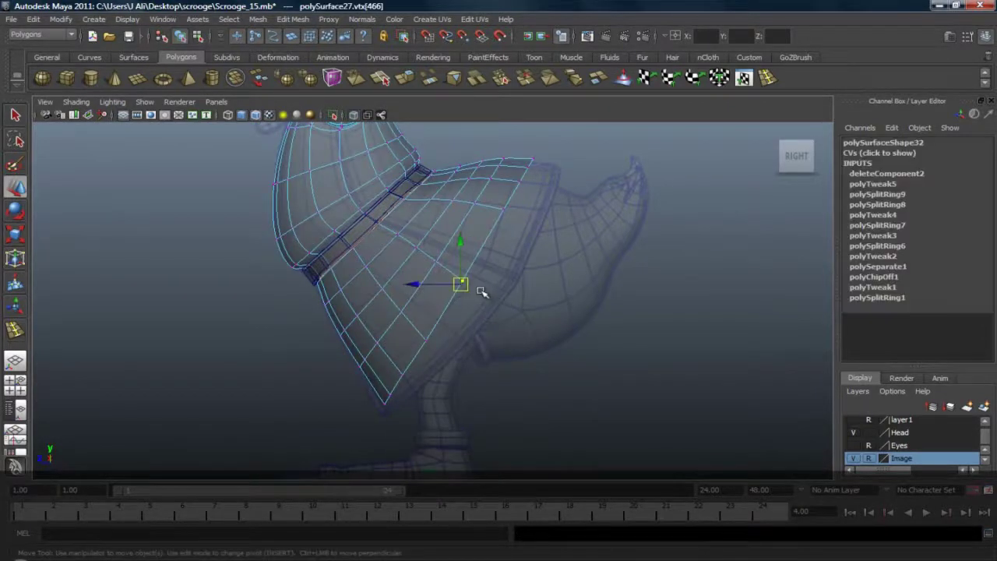
left_click_drag(460, 283, 517, 299)
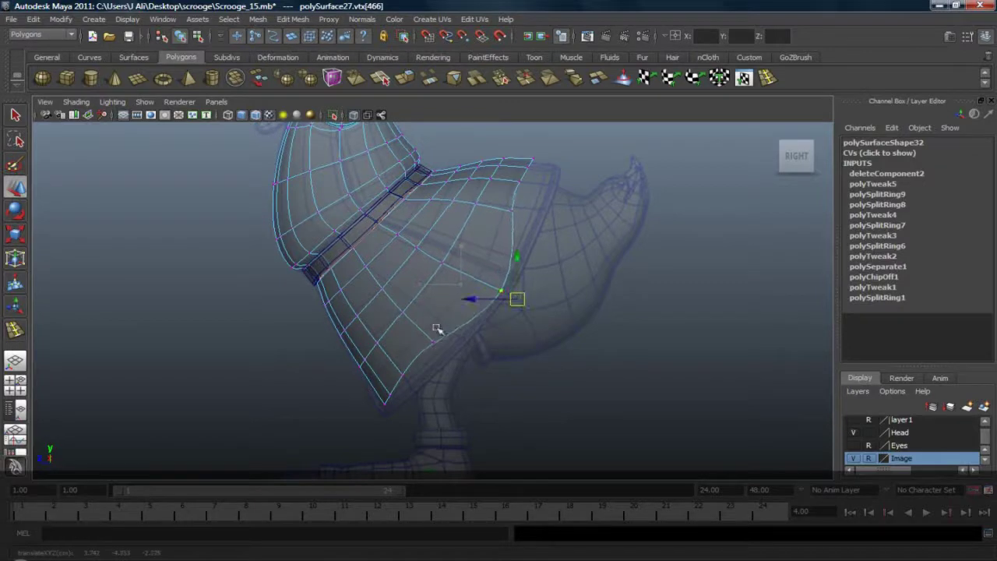
key("ctrl+z")
key("1")
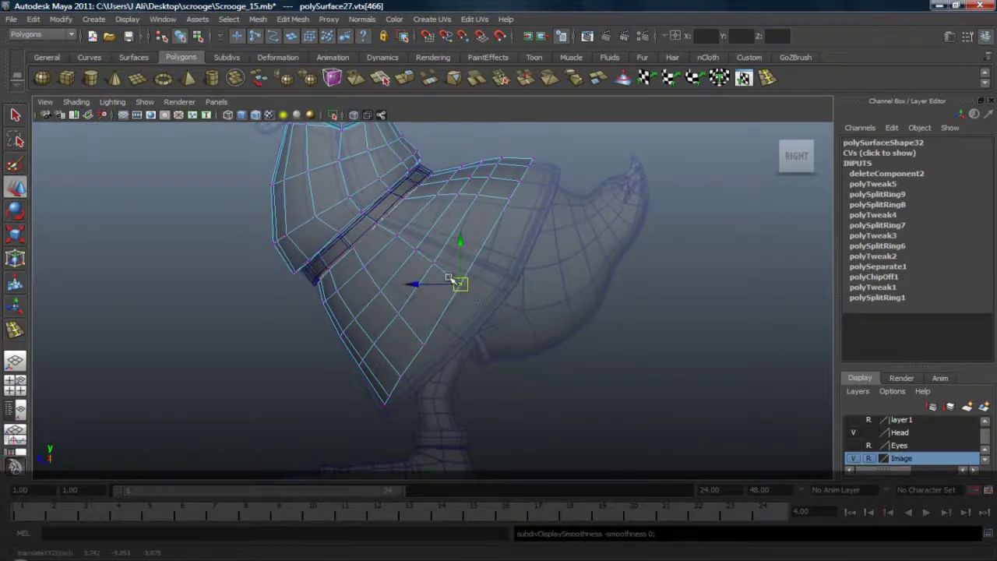
left_click_drag(449, 278, 489, 294)
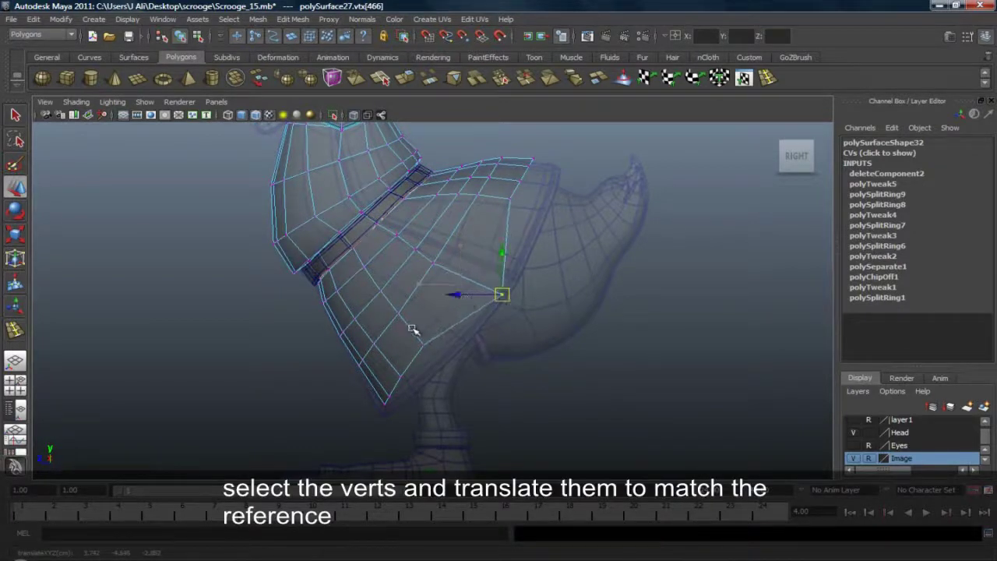
Step: Move the next hem vertex toward the front down to the reference hem and adjust the skirt vertices above it to even the spacing
left_click_drag(412, 328, 460, 345)
mouse_move(387, 303)
left_mouse_down()
mouse_move(411, 322)
mouse_move(401, 310)
mouse_move(409, 303)
mouse_move(394, 300)
left_mouse_up()
left_click_drag(382, 289, 390, 284)
left_click(365, 267)
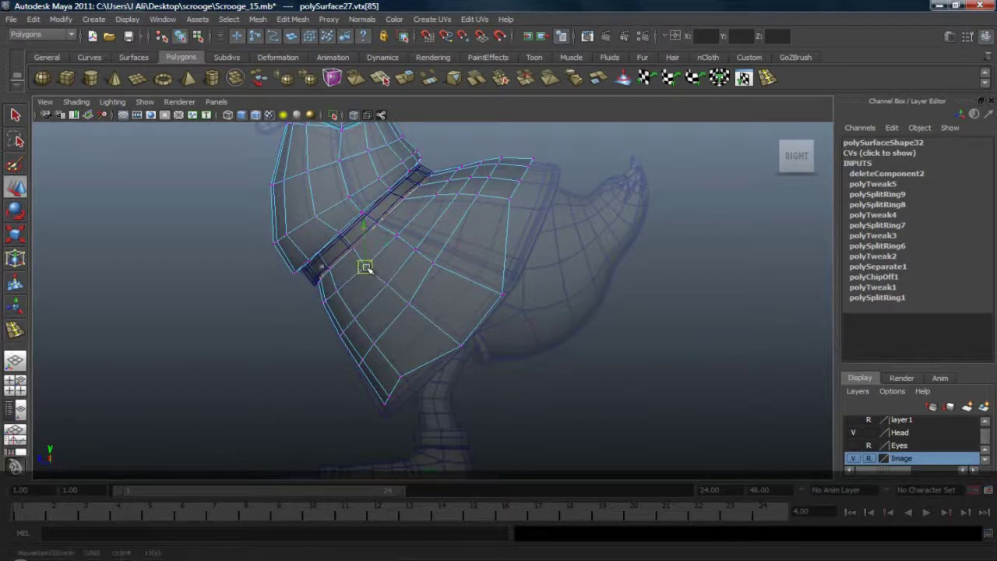
left_click_drag(421, 254, 455, 257)
Step: Fit the middle hem vertex to the reference edge and nudge the vertices above it in the same column into an even line
middle_click_drag(493, 261, 487, 309, "alt")
scroll(491, 312, "up", 2)
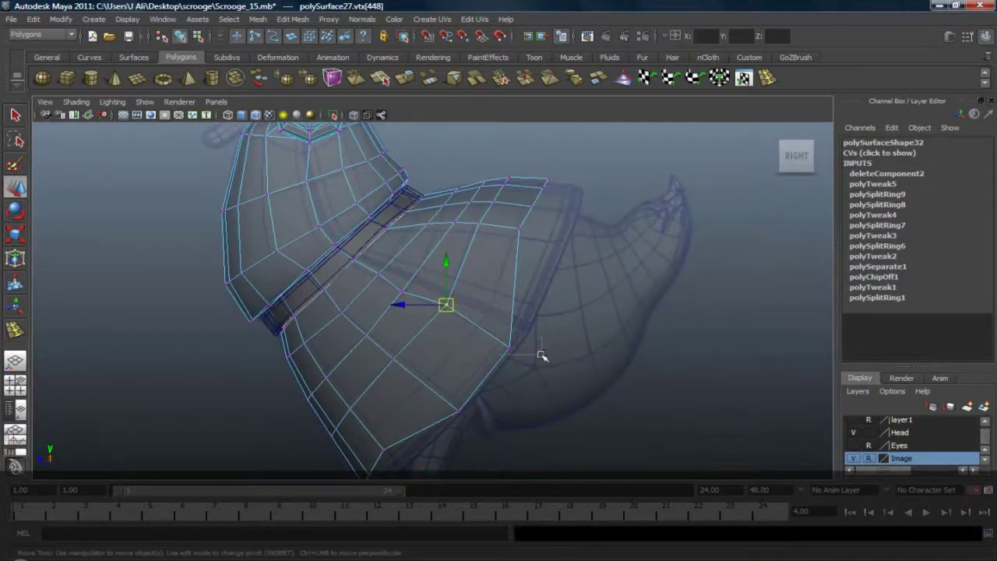
left_click_drag(541, 354, 542, 356)
left_click_drag(511, 348, 520, 341)
left_click_drag(433, 290, 447, 304)
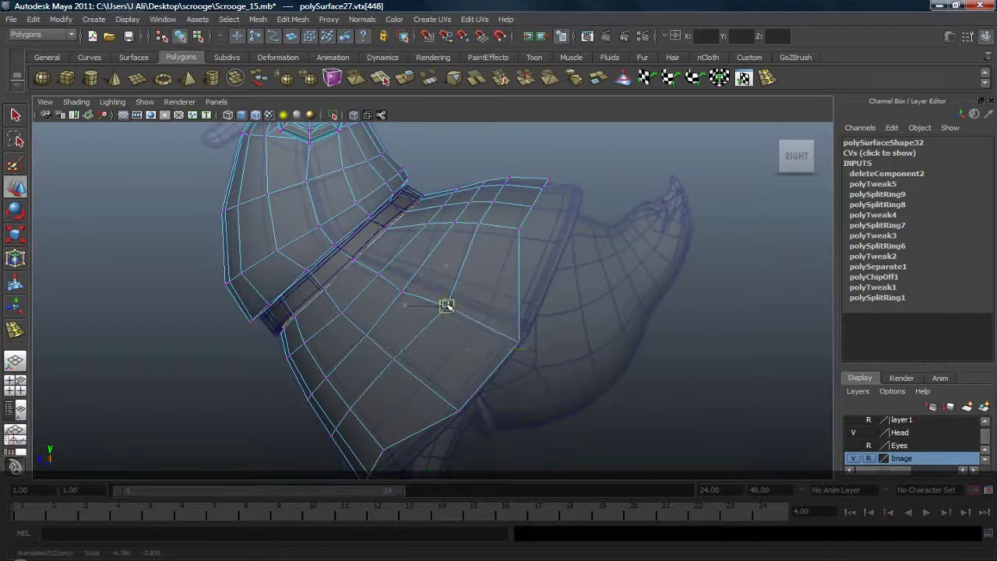
left_click(406, 286)
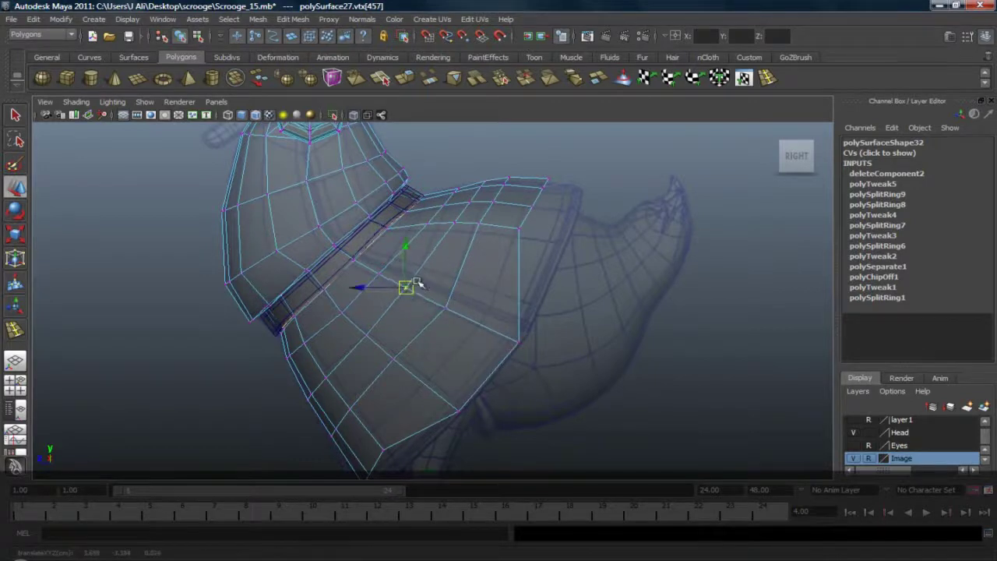
Step: Move the hem vertices on the skirt's rear part, up to the back end, out to the reference hem
left_click(519, 226)
left_click_drag(520, 228, 566, 246)
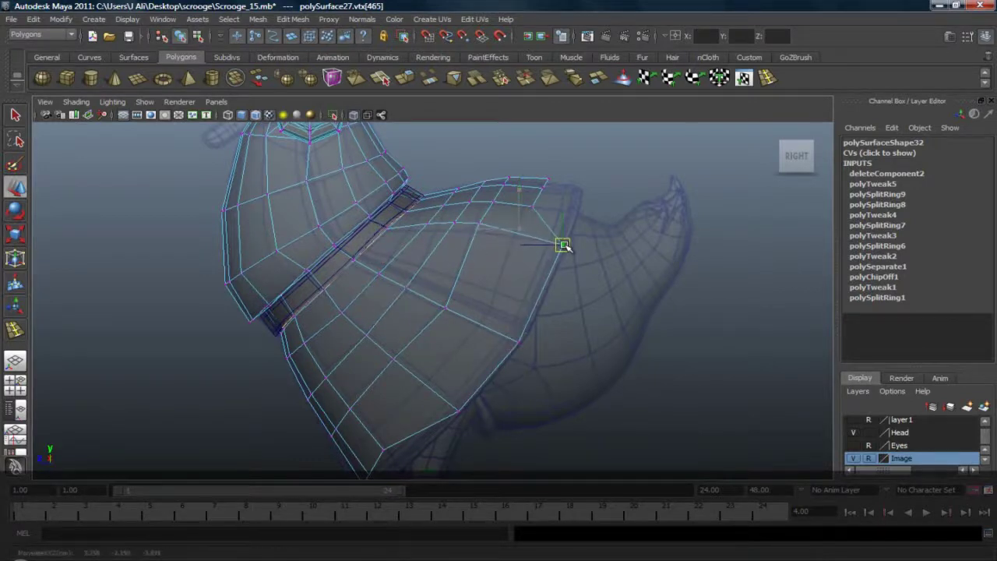
left_click(480, 224)
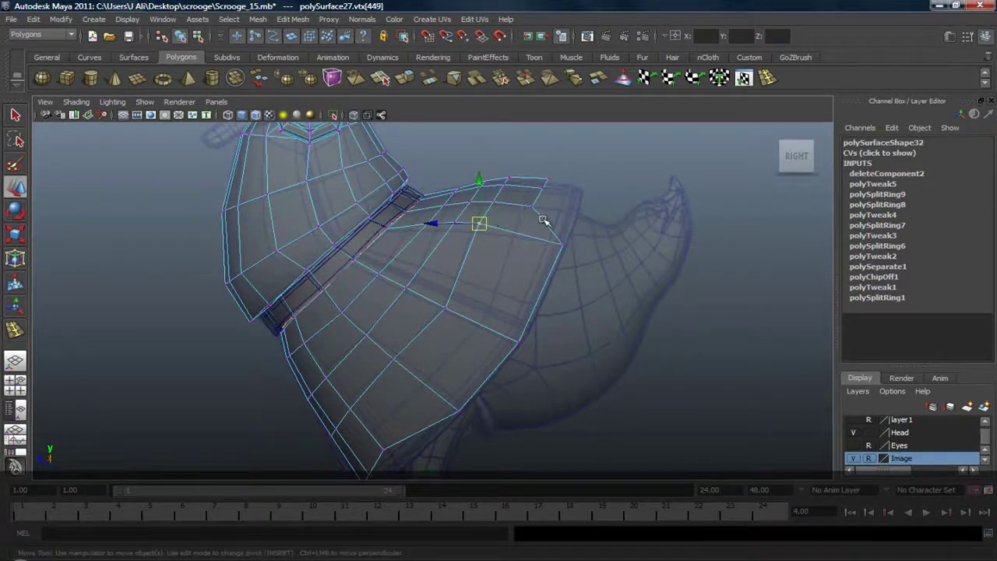
left_click(534, 208)
left_click_drag(533, 209, 578, 214)
left_click_drag(536, 173, 587, 193)
left_click(575, 178)
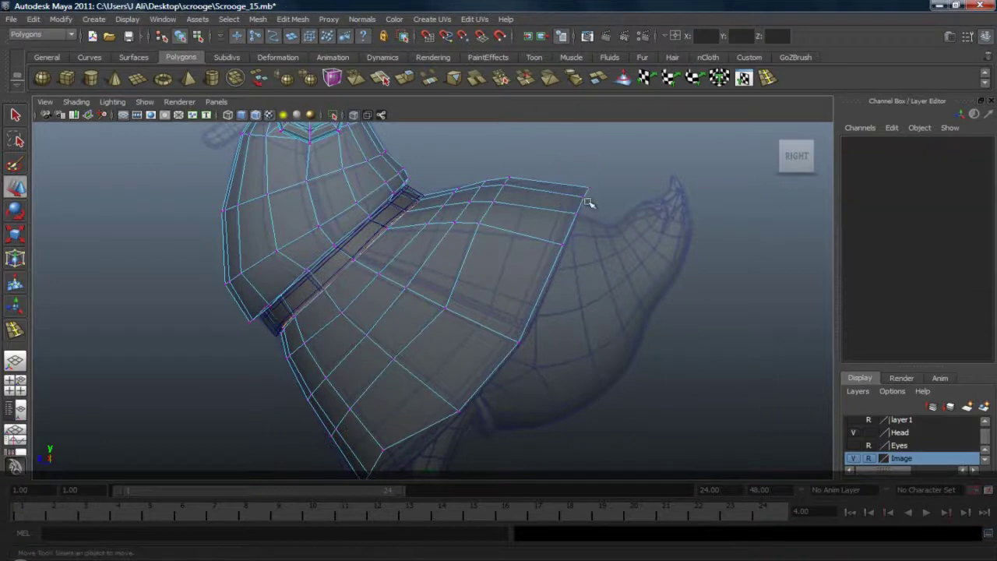
Step: Move the hem vertices near the skirt's front corner down to the reference hem and adjust the vertices along the front edge
middle_click_drag(527, 312, 525, 207, "alt")
left_click(386, 346)
left_click_drag(386, 347, 371, 385)
left_click(404, 384)
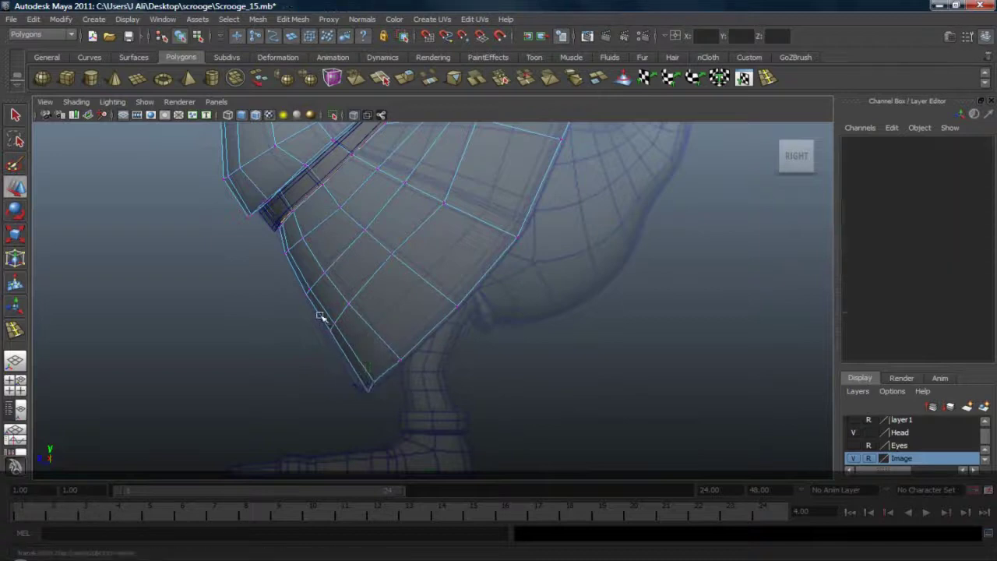
mouse_move(319, 315)
left_mouse_down()
mouse_move(343, 334)
mouse_move(330, 324)
left_mouse_up()
left_click_drag(360, 369, 383, 386)
left_click(402, 362)
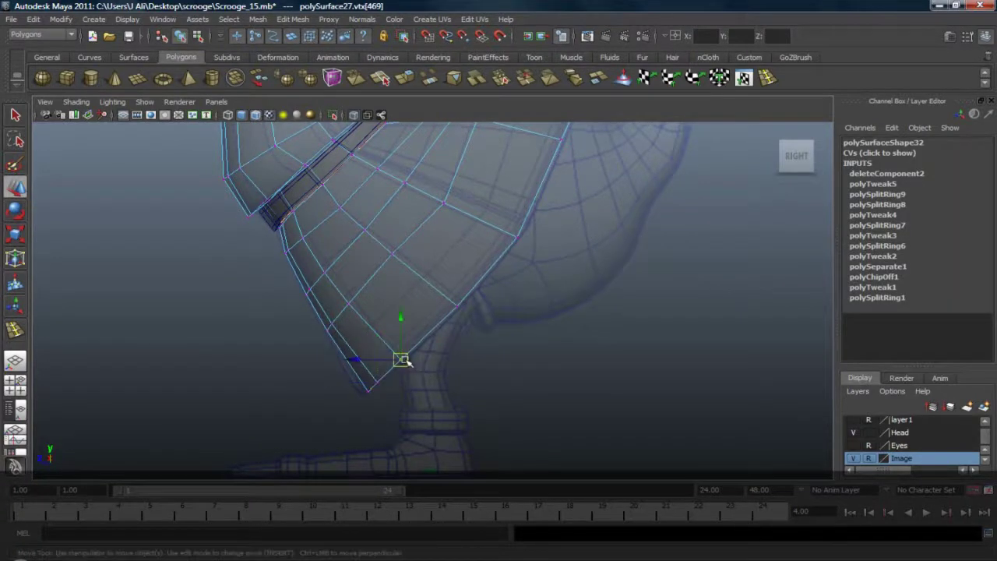
Step: Nudge the mid-skirt vertices and the group near the upper rear edge to space them more evenly from their neighbours
middle_click_drag(499, 279, 505, 384, "alt")
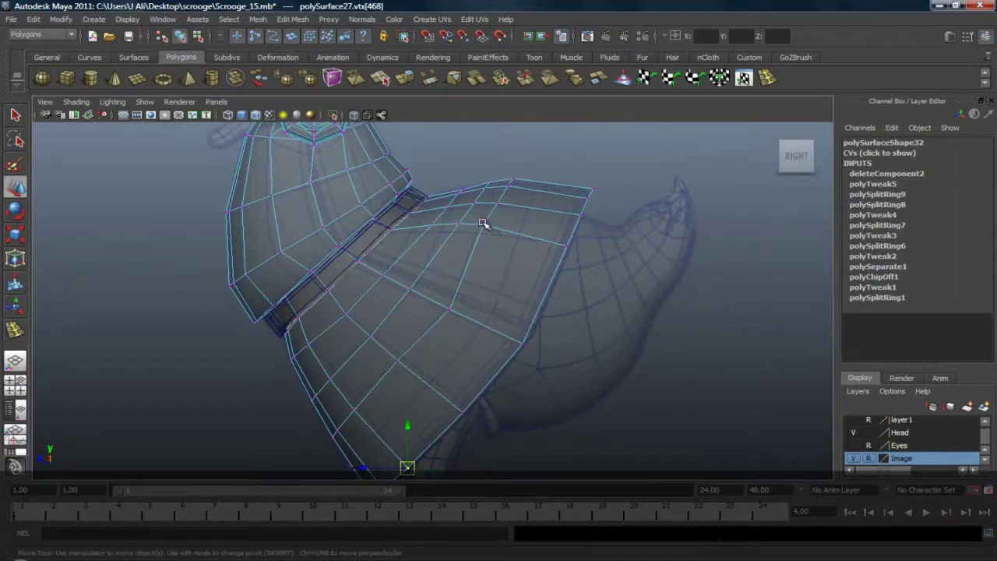
left_click(446, 307)
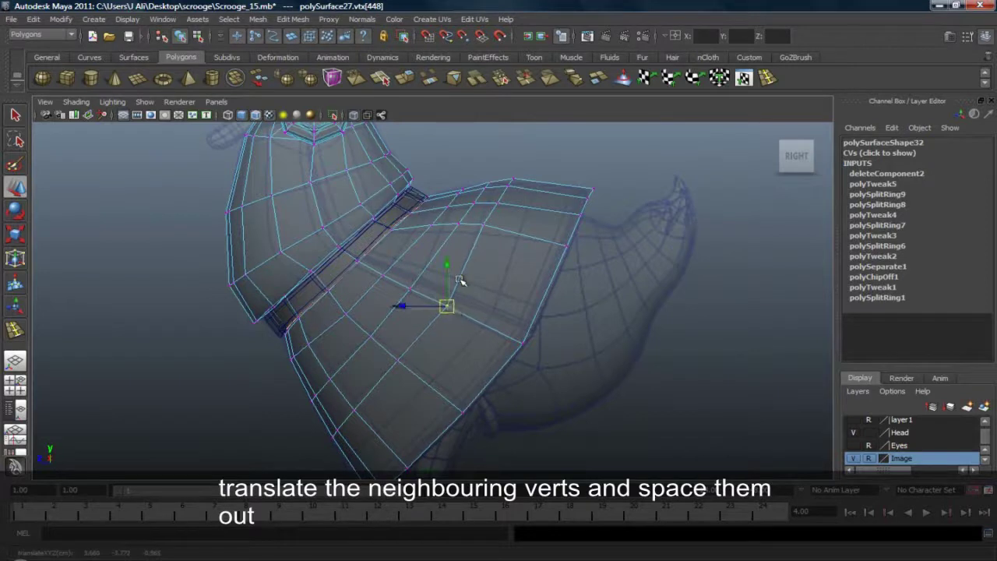
left_click_drag(486, 182, 548, 213)
left_click_drag(472, 219, 499, 233, "shift")
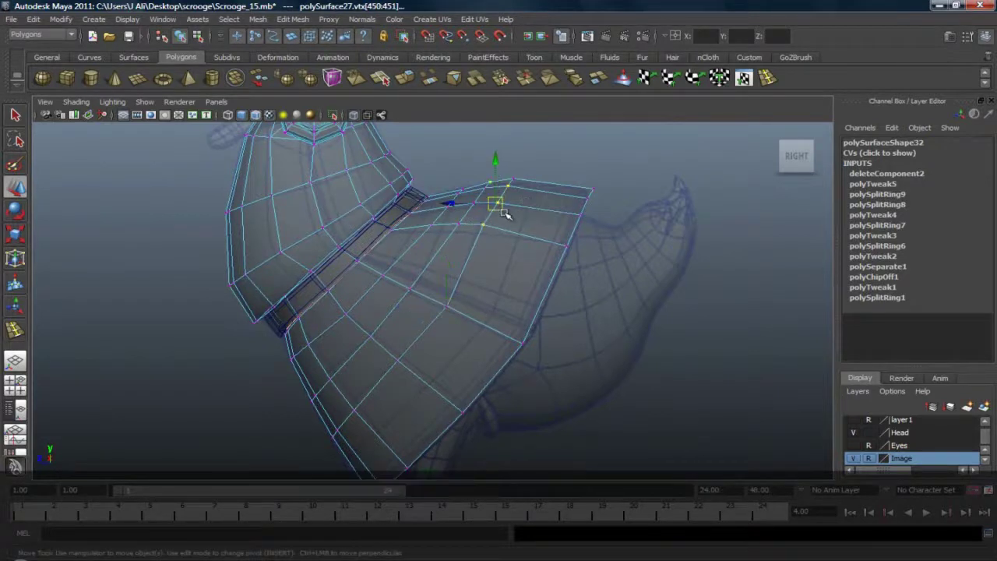
left_click(346, 314)
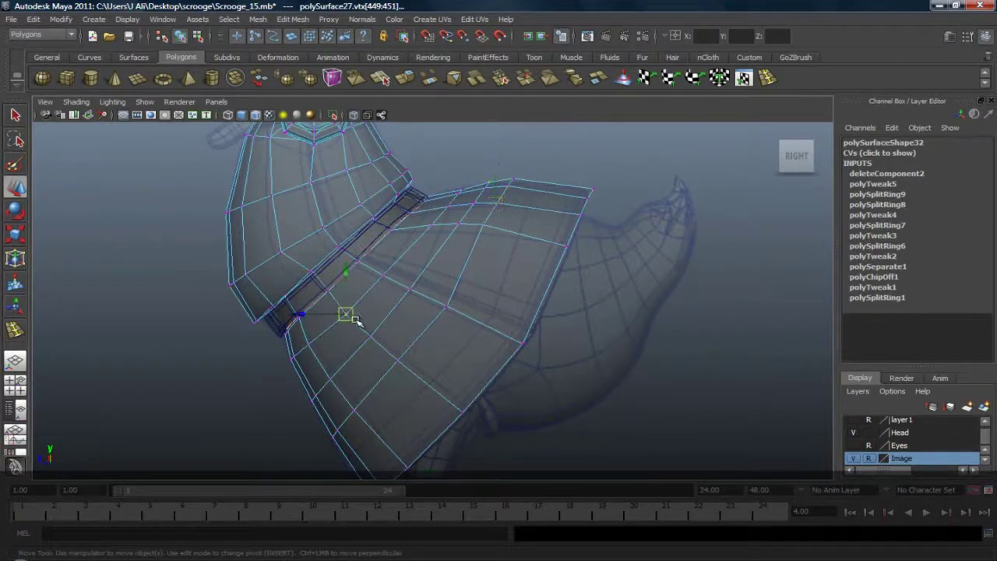
middle_click_drag(413, 305, 457, 343, "alt")
scroll(456, 339, "up", 2)
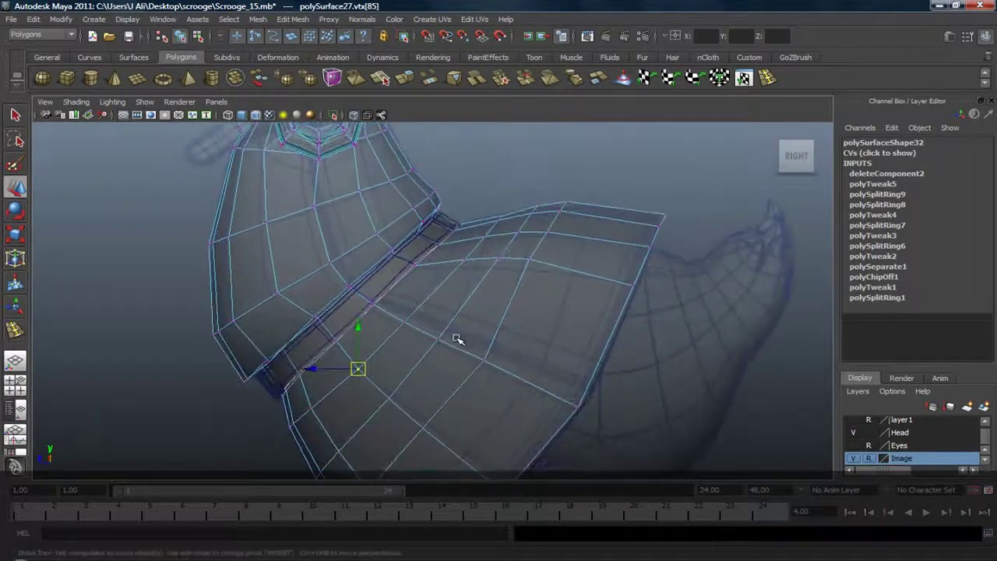
Step: Reposition the skirt vertices in the column closest to the belt to even out the spacing between belt and neighbouring column
left_click_drag(508, 230, 486, 273)
left_click(508, 231)
left_click_drag(465, 258, 448, 258)
left_click_drag(379, 314, 399, 320)
left_click_drag(342, 360, 375, 378)
left_click_drag(366, 370, 362, 369)
left_click_drag(386, 314, 401, 320)
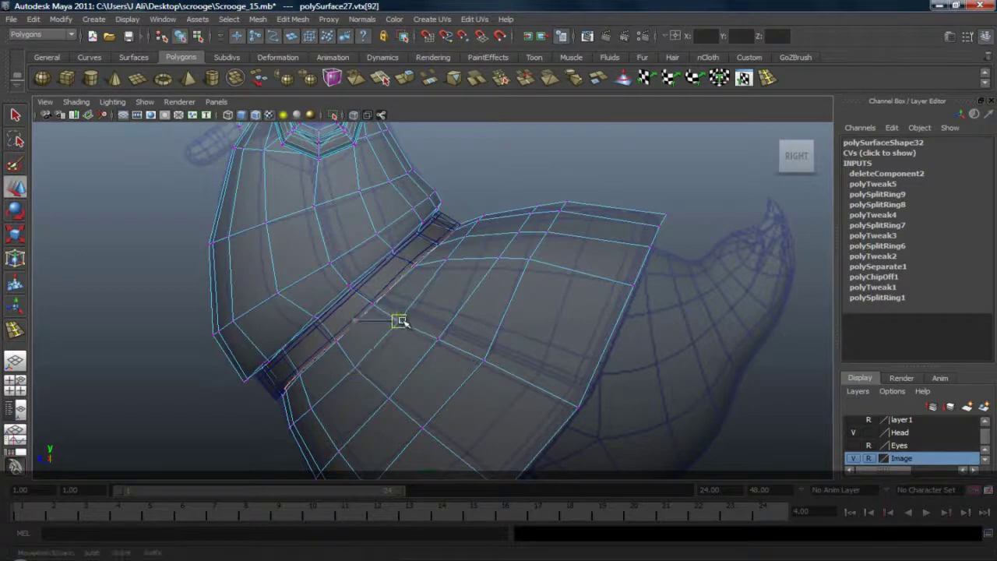
Step: Shift the vertices of the columns along the skirt's upper rear edge toward the belt for even spacing
left_click(484, 259)
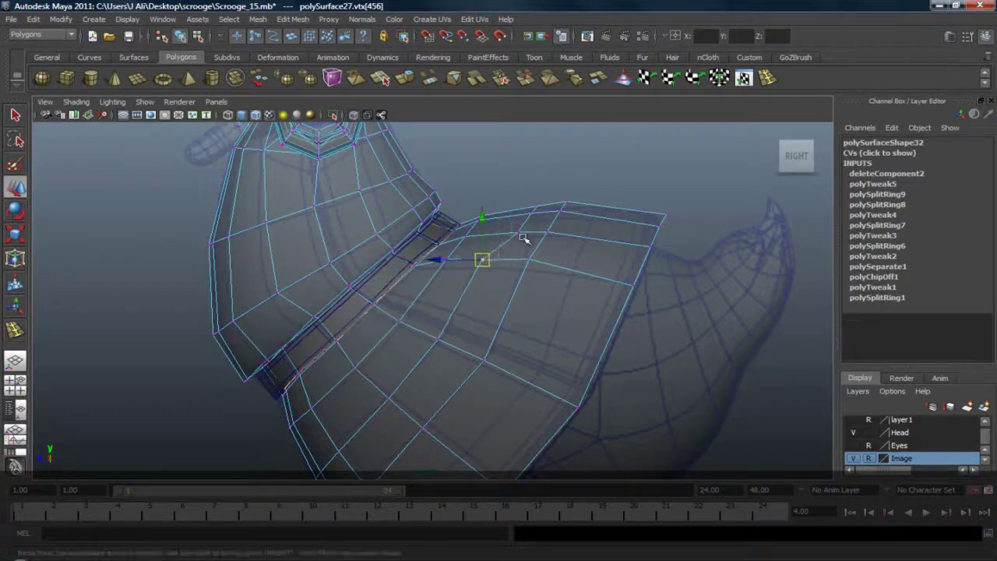
left_click(521, 235)
left_click_drag(519, 234, 501, 234)
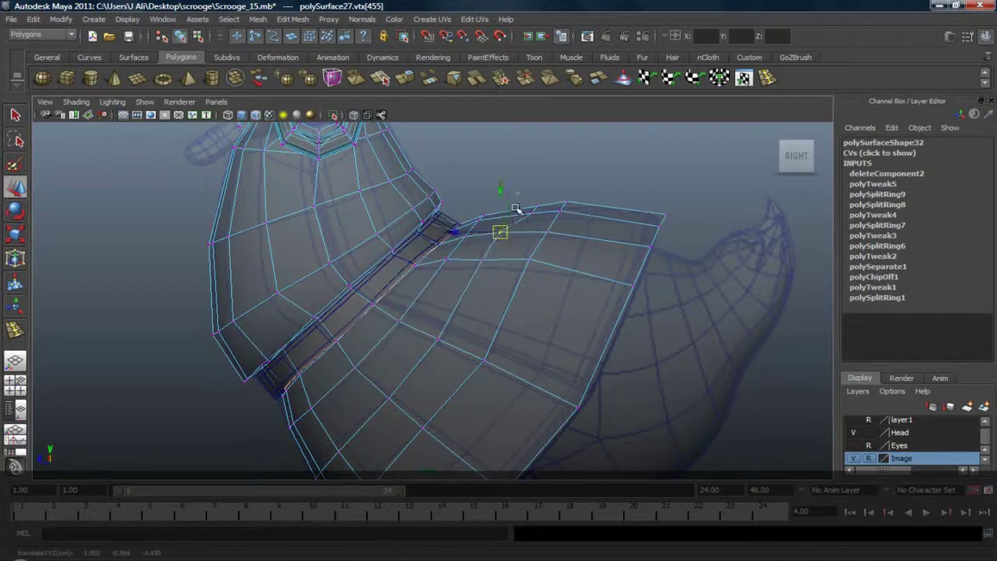
mouse_move(519, 201)
left_mouse_down()
mouse_move(541, 218)
mouse_move(509, 217)
left_mouse_up()
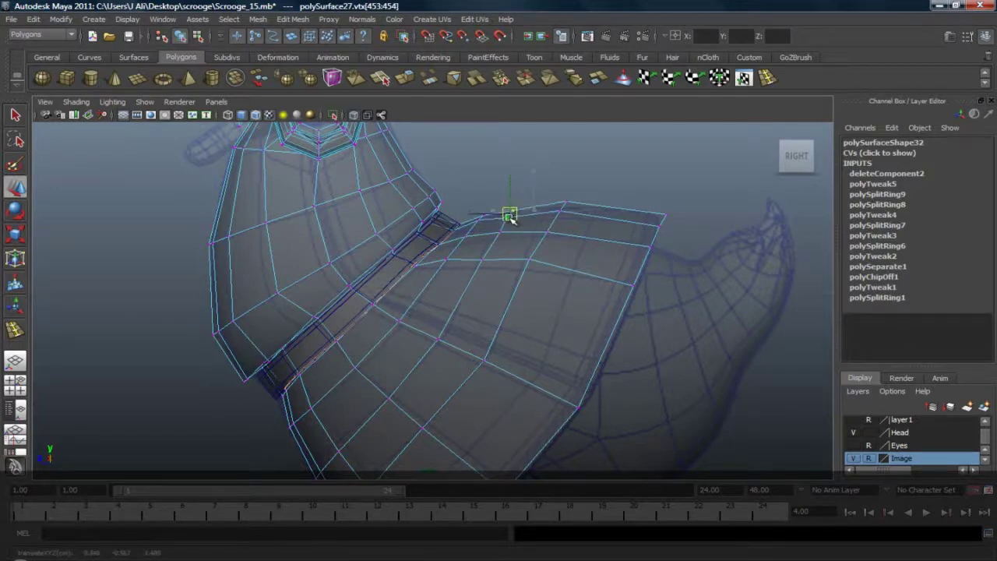
mouse_move(551, 193)
left_mouse_down()
mouse_move(576, 219)
mouse_move(557, 210)
left_mouse_up()
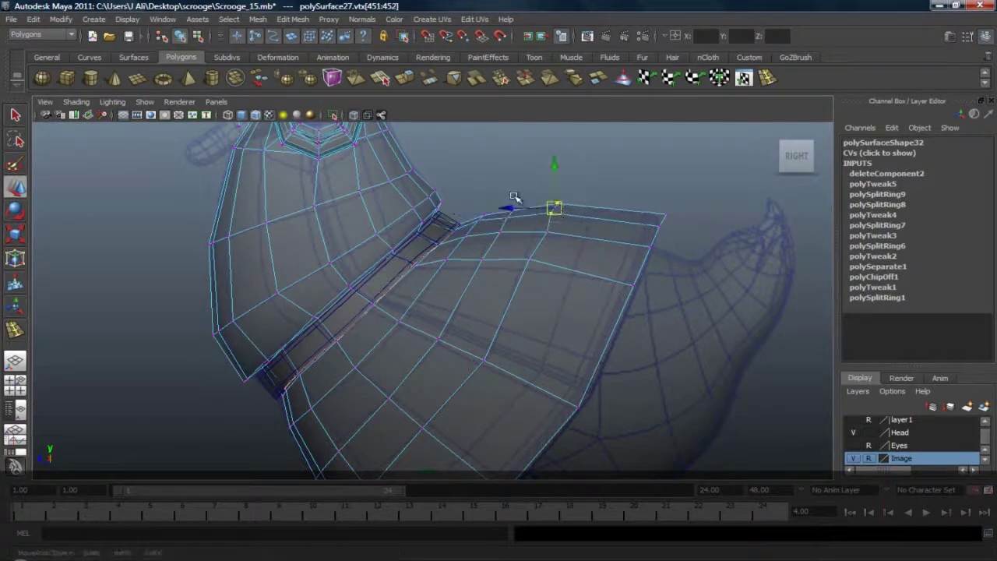
left_click_drag(496, 198, 547, 232)
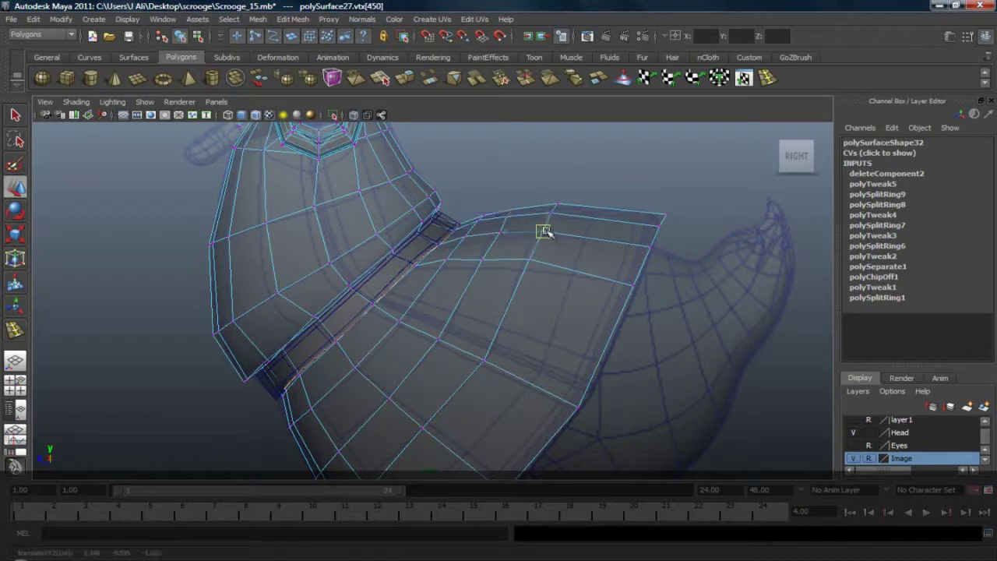
Step: Fine-tune the vertices in the rows just below the skirt's upper edge so the edge lines flow smoothly
left_click(484, 359)
left_click_drag(549, 273, 550, 274)
left_click_drag(531, 259, 528, 265)
left_click_drag(467, 247, 494, 275)
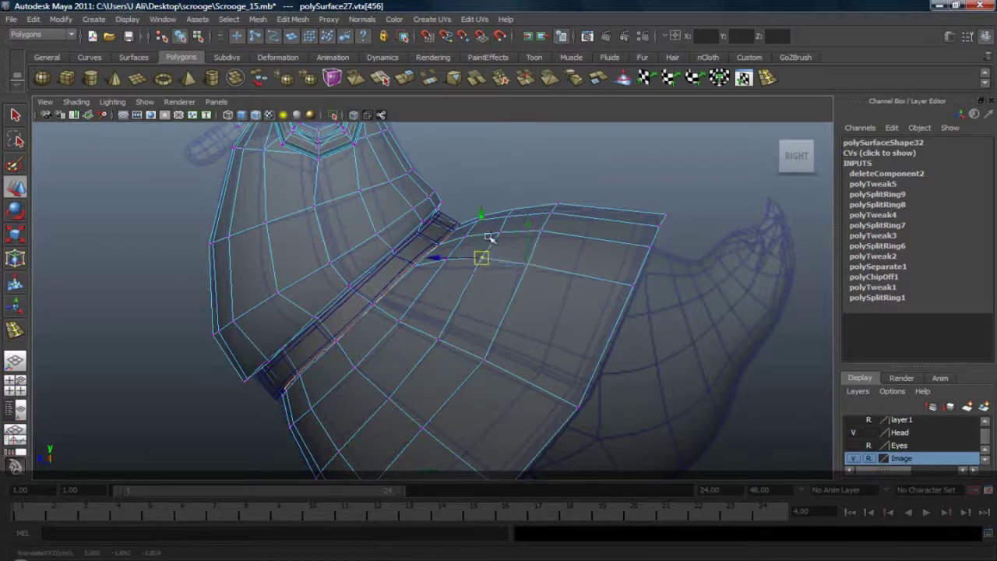
left_click(500, 230)
left_click(573, 178)
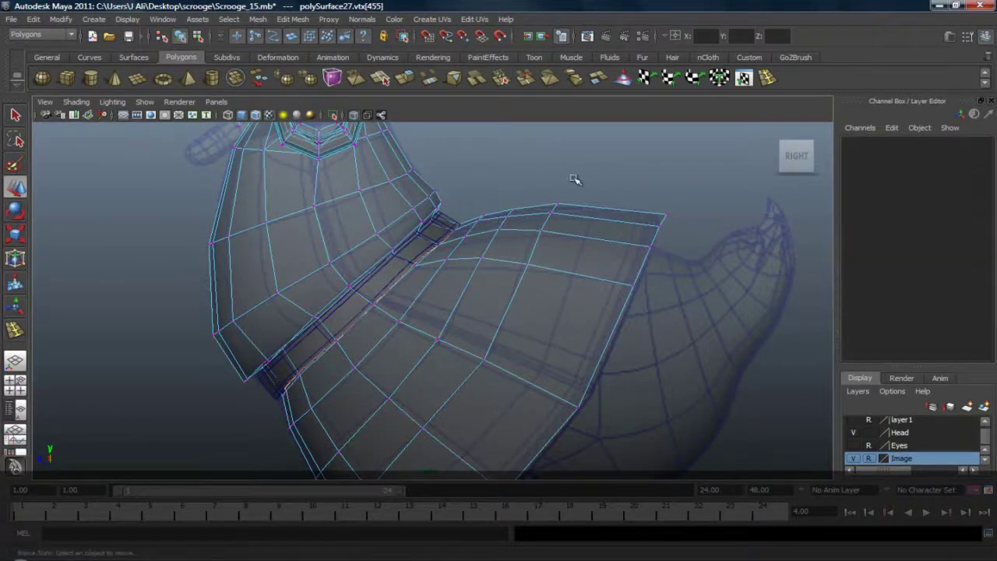
Step: Pull the top corner vertex at the skirt's back end slightly inward and check the lower hem corner
middle_click_drag(599, 310, 539, 287, "alt")
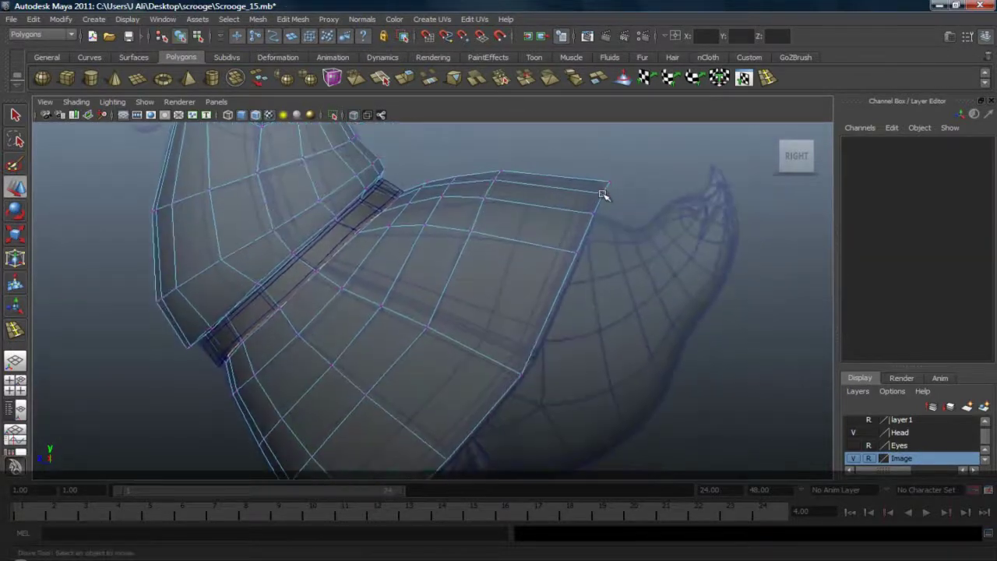
left_click(610, 183)
left_click_drag(609, 182, 602, 182)
left_click(575, 335)
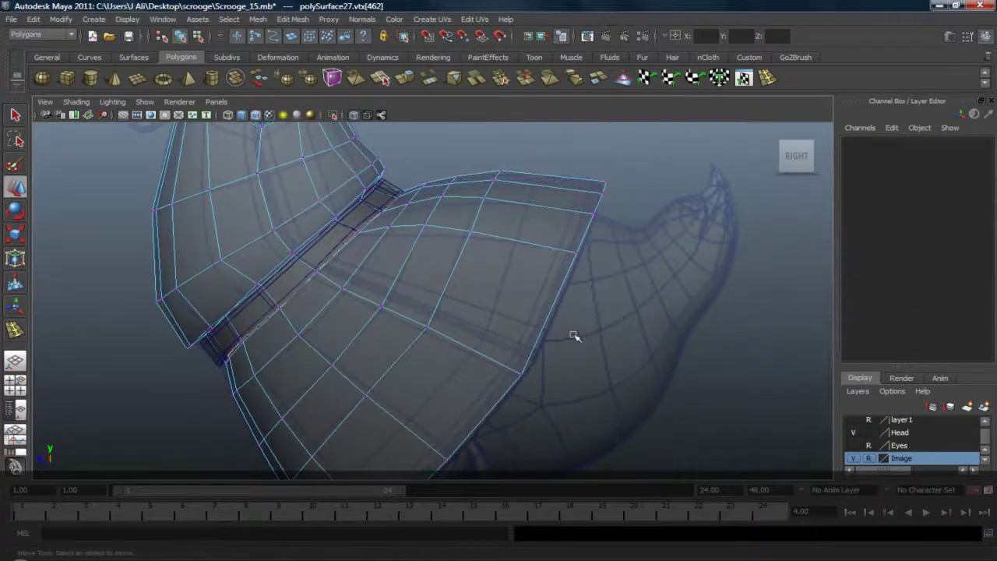
middle_click_drag(556, 342, 560, 234, "alt")
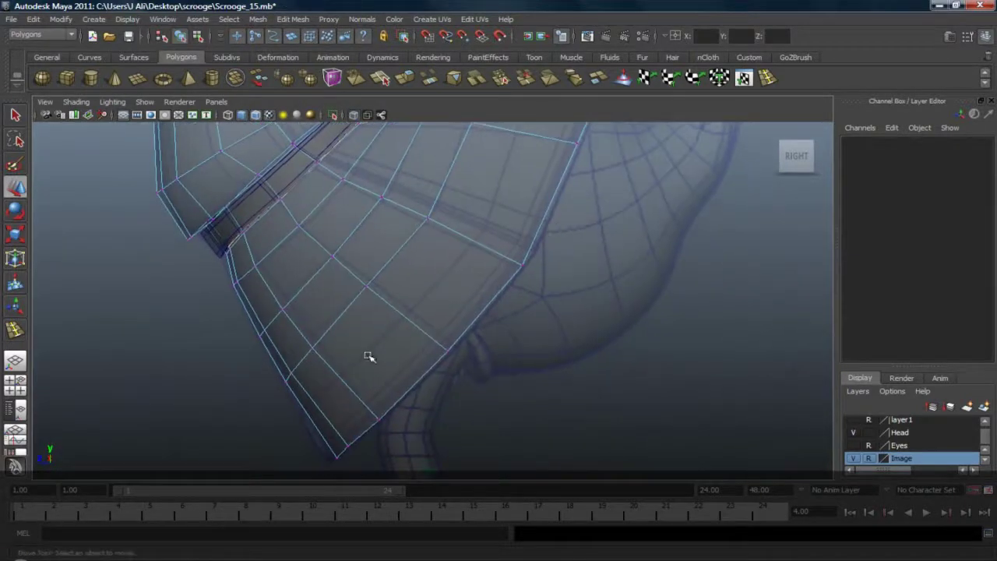
left_click(349, 446)
middle_click_drag(615, 218, 608, 263, "alt")
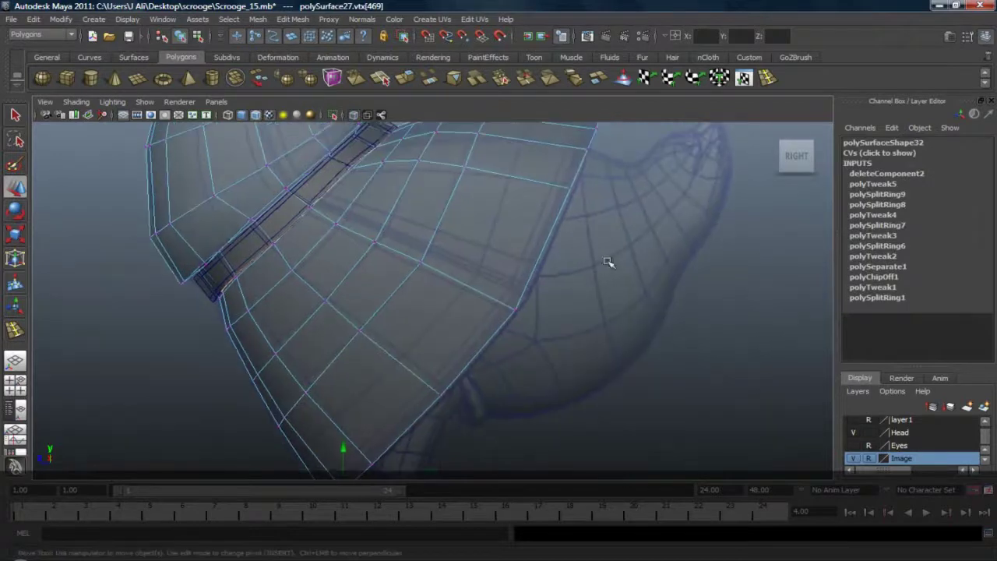
Step: Insert an edge loop running parallel to the hem through the outermost band of skirt faces
left_click(765, 81)
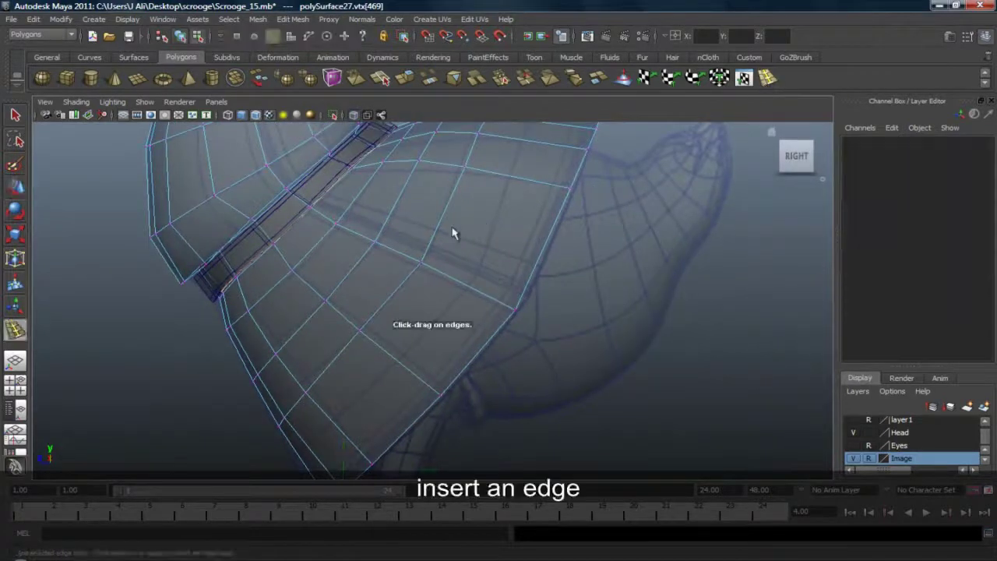
left_click_drag(504, 176, 518, 185)
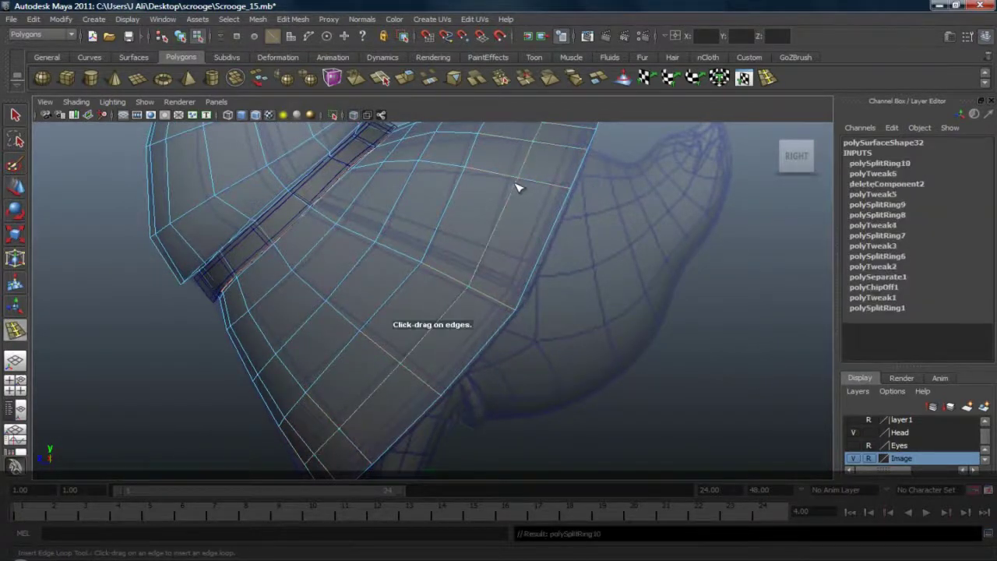
scroll(514, 185, "down", 3)
Step: Return the jacket to object mode and delete its construction history
key("w")
right_click_drag(481, 195, 501, 185)
left_click(474, 208)
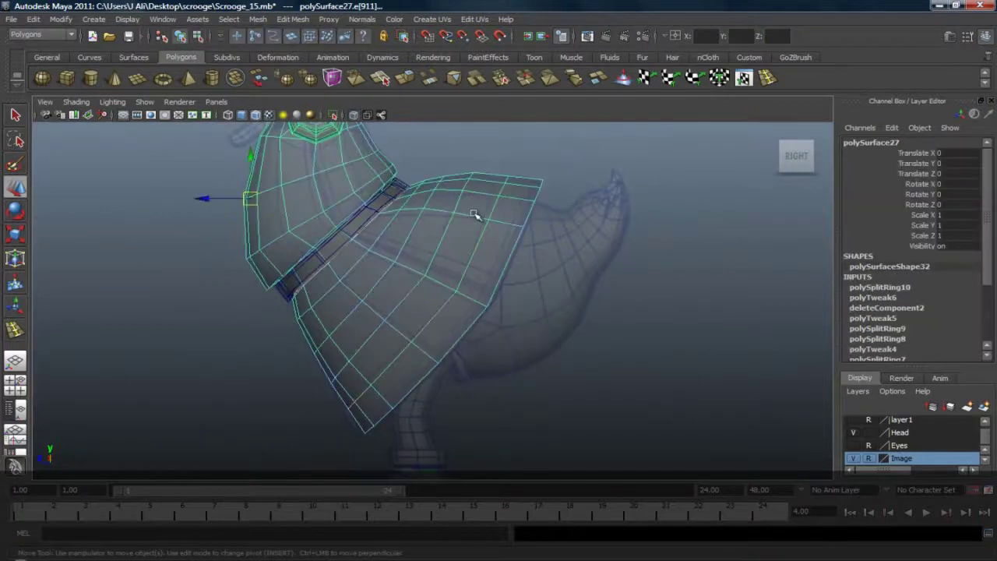
left_click(34, 18)
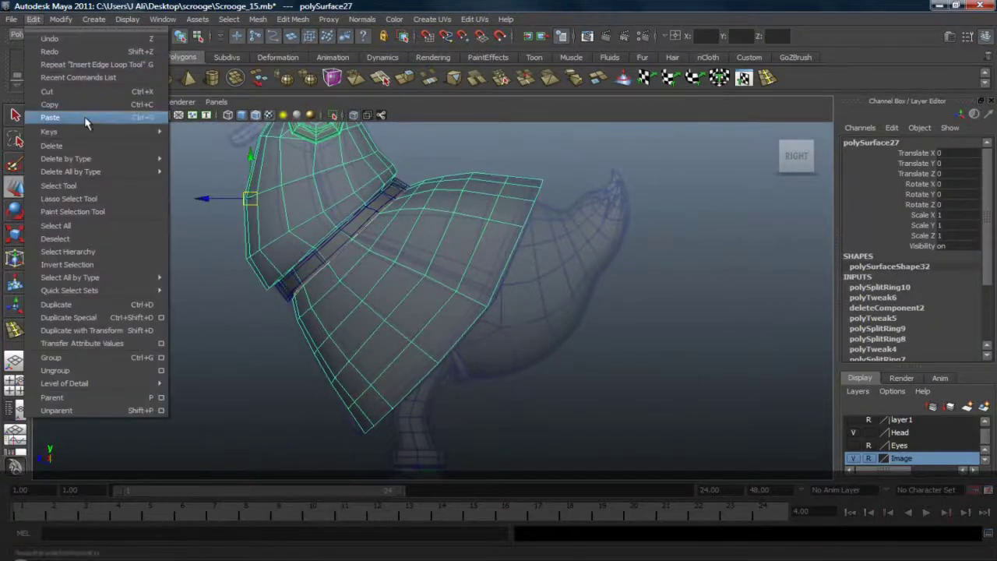
mouse_move(117, 160)
left_click(189, 162)
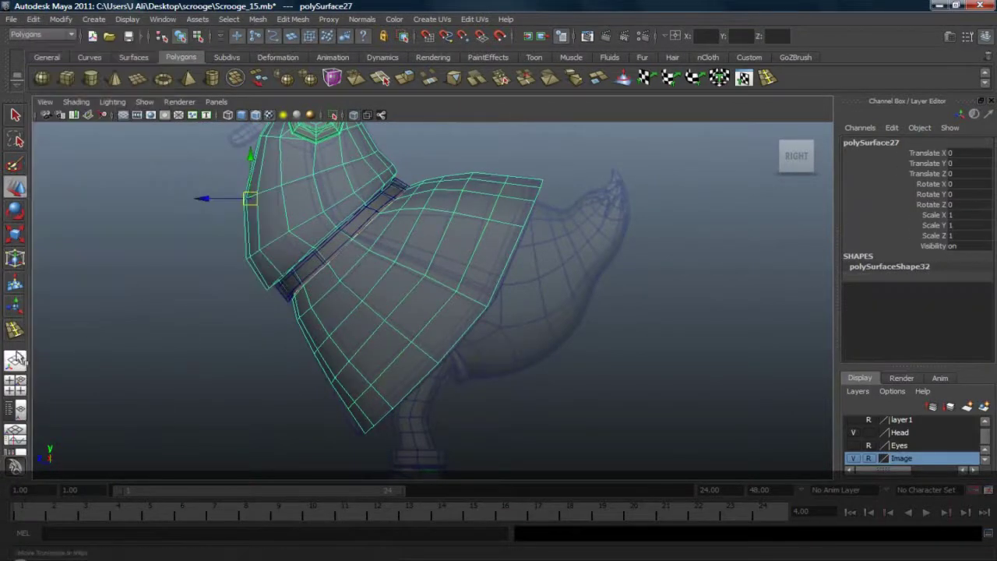
Step: Switch to the perspective view, give the jacket a smooth mesh preview and turn off X-Ray shading
left_click(16, 361)
left_click_drag(417, 290, 479, 300, "alt")
key("3")
left_click(78, 103)
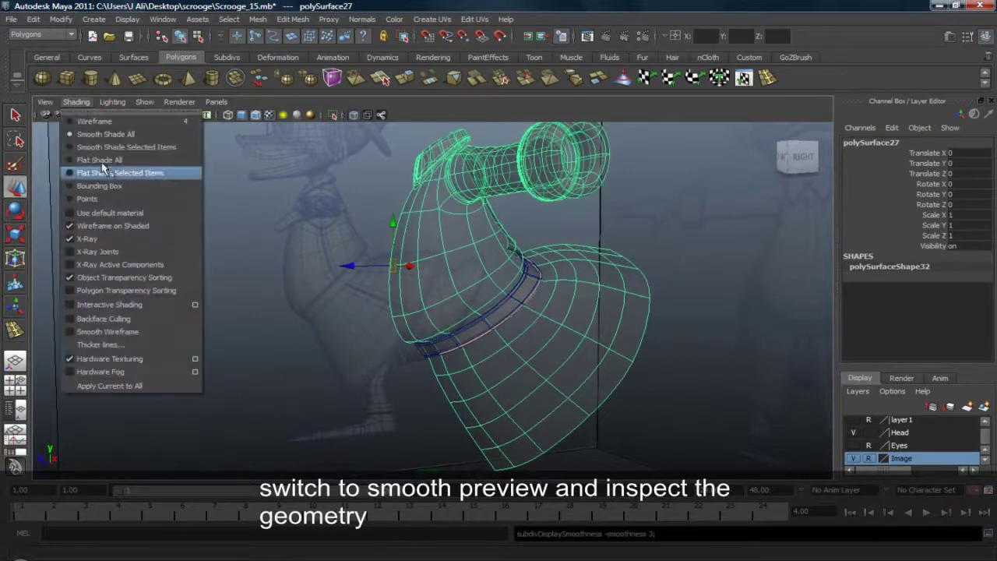
left_click(134, 239)
left_click(642, 247)
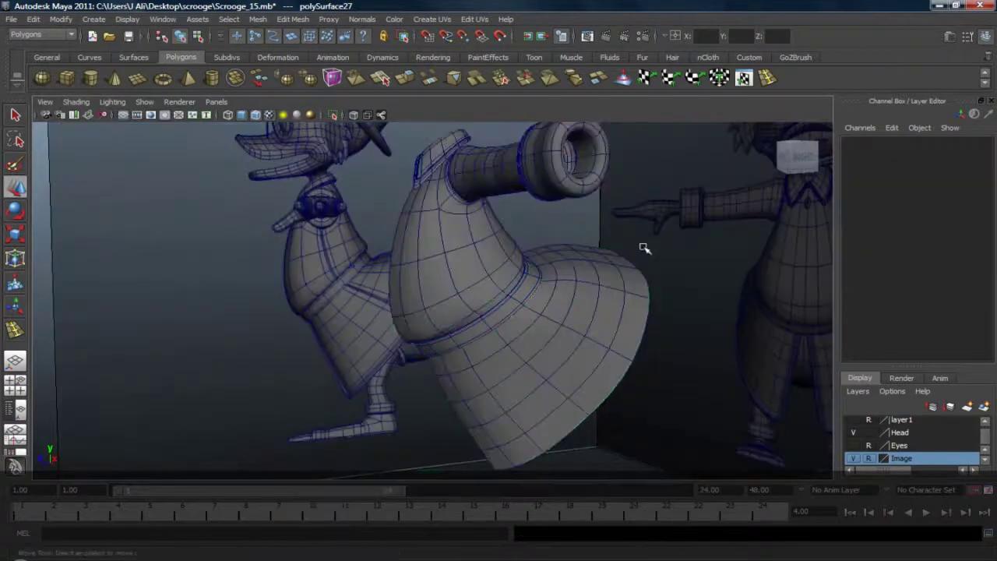
left_click_drag(534, 296, 530, 265, "alt")
left_click(530, 265)
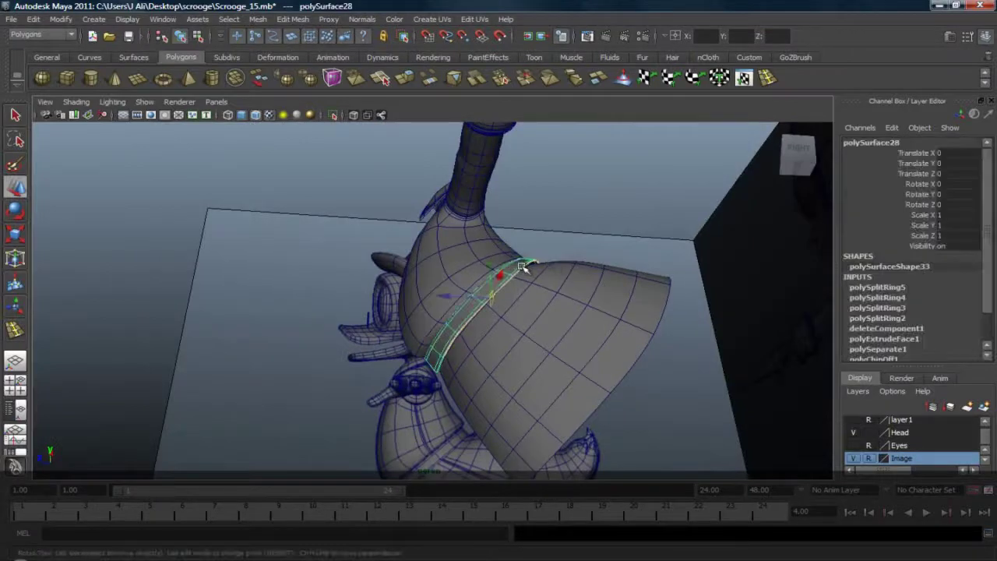
right_click(522, 265)
left_click(522, 234)
left_click_drag(664, 437, 664, 437)
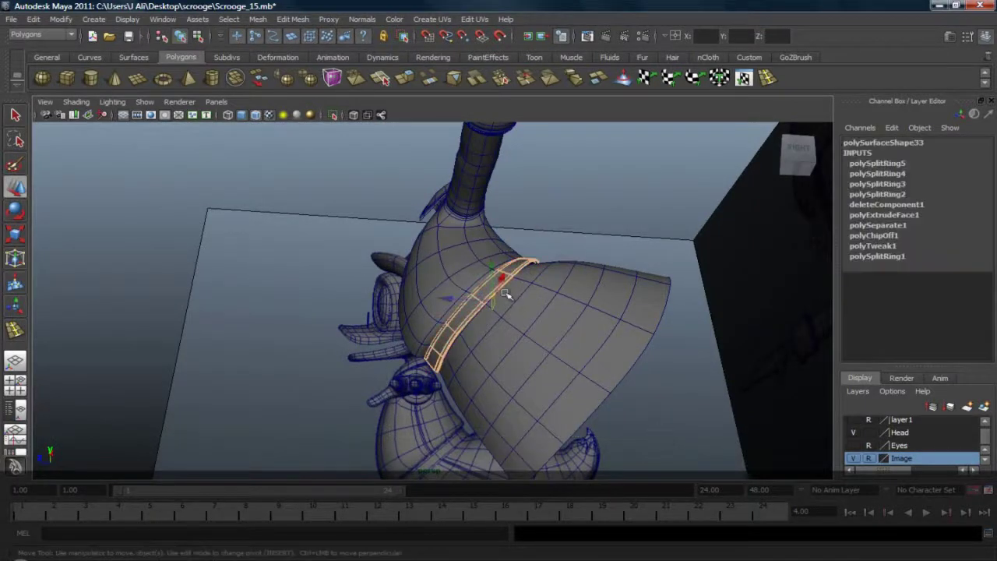
right_click(511, 270)
left_click(566, 228)
Step: Hide the Image reference layer and bring the belt area into close view
left_click_drag(634, 278, 608, 334, "alt")
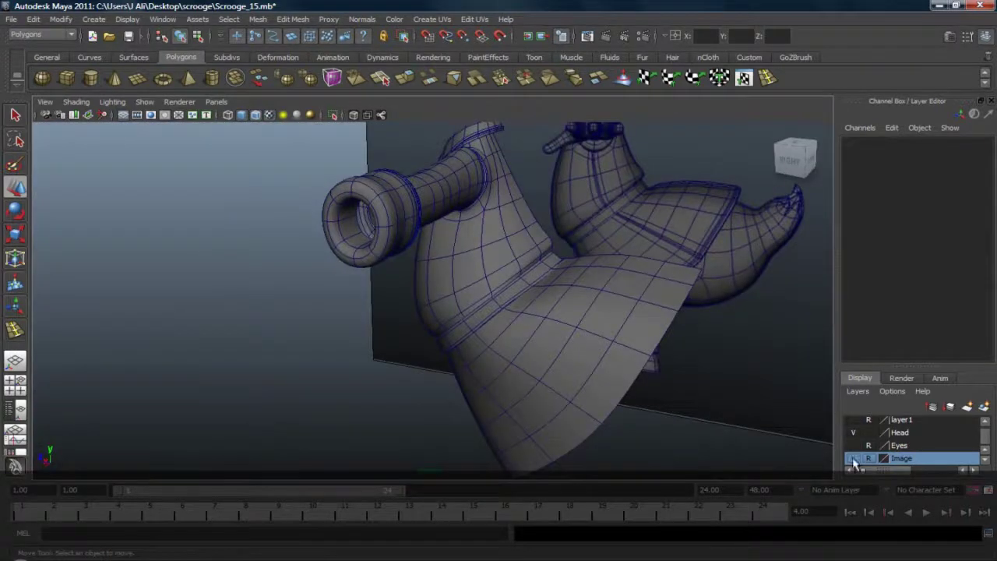
left_click(854, 459)
left_click_drag(572, 296, 529, 324, "alt")
scroll(502, 286, "up", 4)
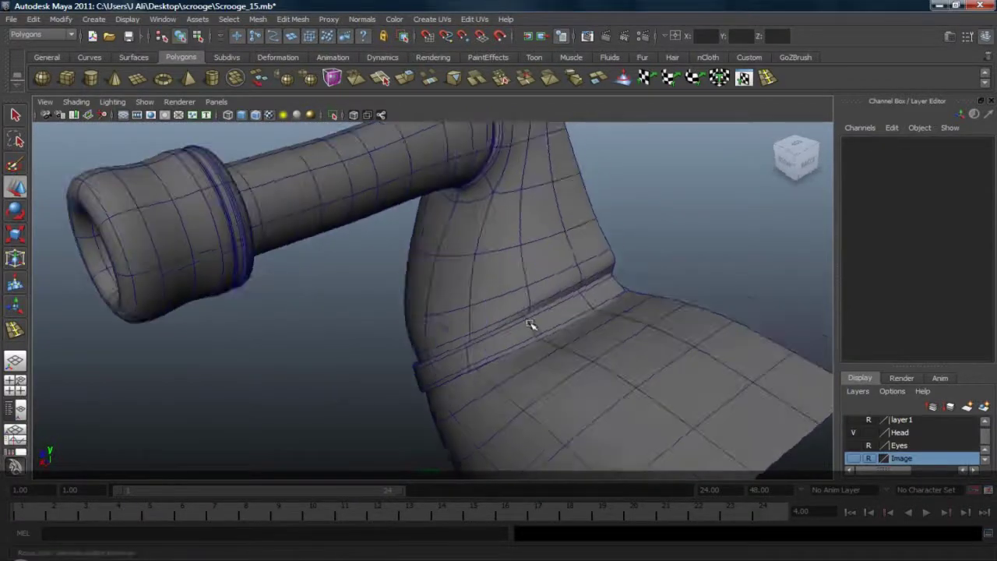
Step: Select the belt together with the jacket and turn off their smooth preview
left_click(530, 324)
left_click(523, 278, "shift")
key("1")
Step: Move the belt's lower vertices near its back end sideways to line up with the skirt's edges, and return to object mode
left_click_drag(501, 285, 433, 286, "alt")
right_click_drag(433, 286, 392, 287)
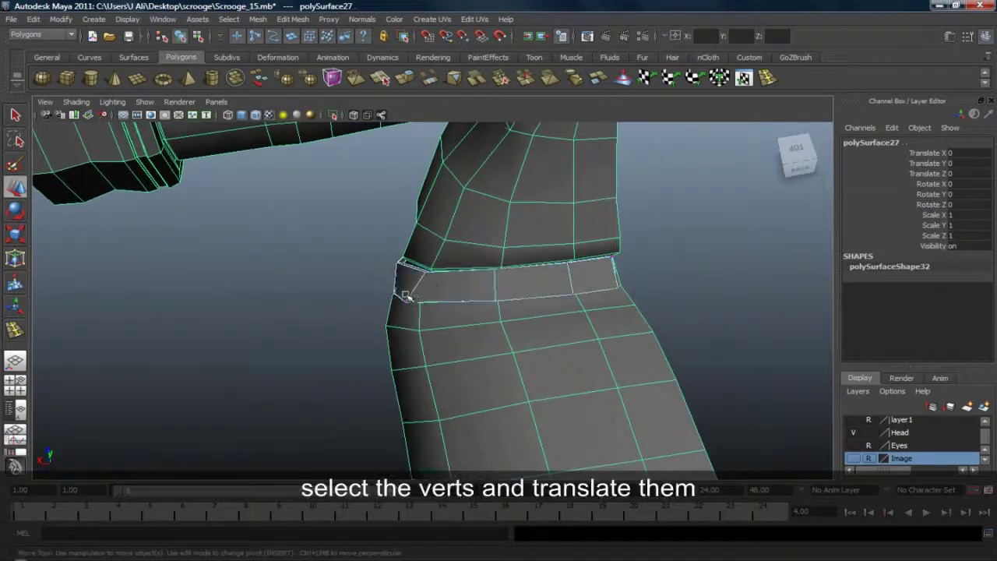
left_click_drag(431, 331, 433, 331)
left_click_drag(370, 310, 384, 315)
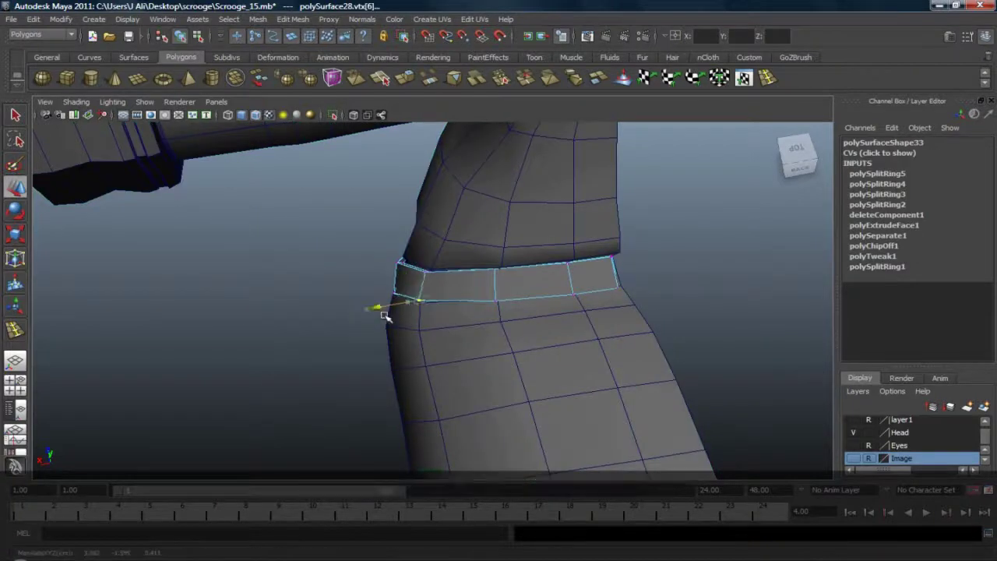
left_click_drag(435, 286, 479, 248, "alt")
left_click_drag(439, 201, 576, 272)
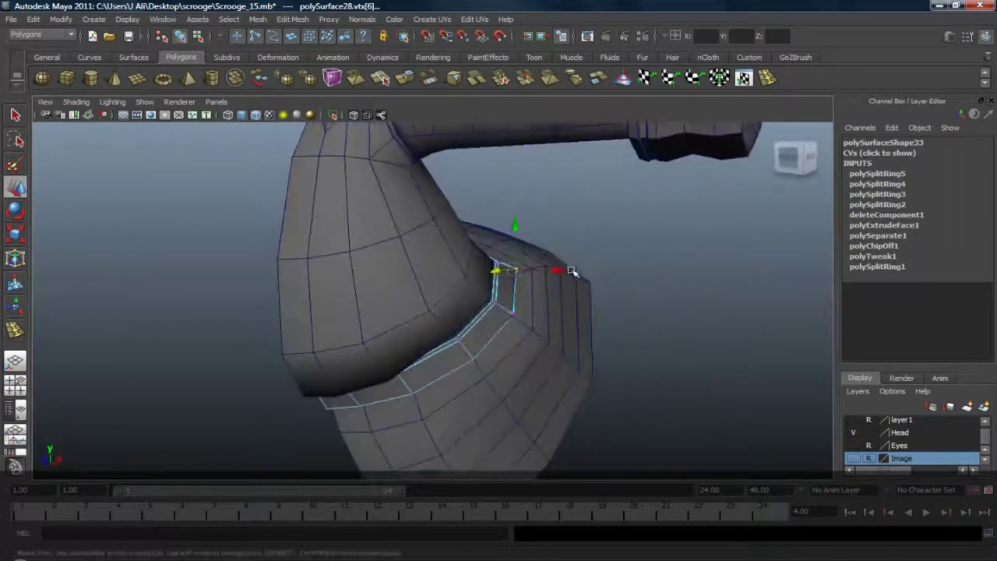
left_click(500, 309)
right_click_drag(501, 309, 539, 291)
left_click(503, 309)
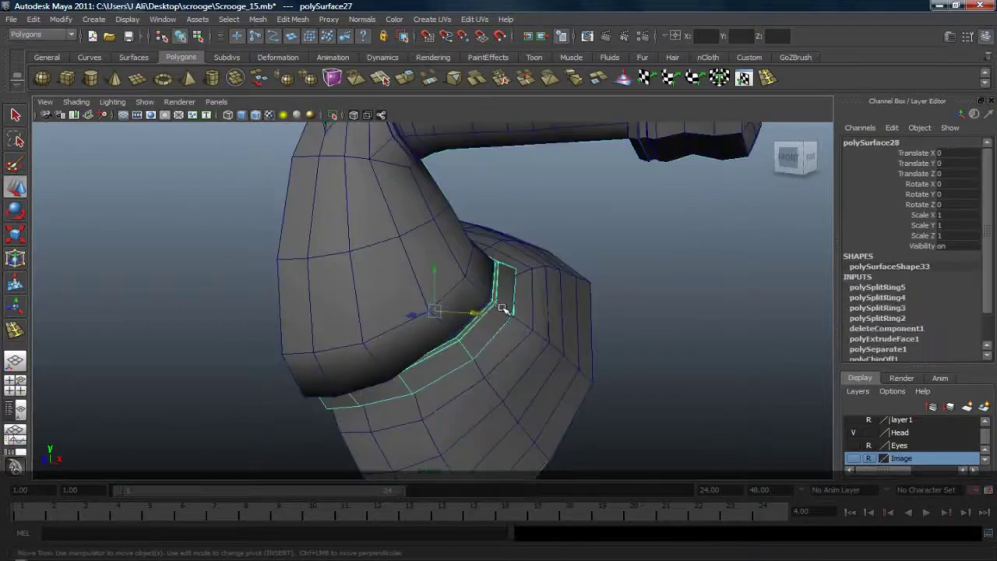
Step: Turn smooth preview back on for the belt and jacket, inspect the torso from all around and save the scene
left_click(421, 236, "shift")
key("3")
left_click(610, 237)
left_click_drag(610, 237, 589, 274, "alt")
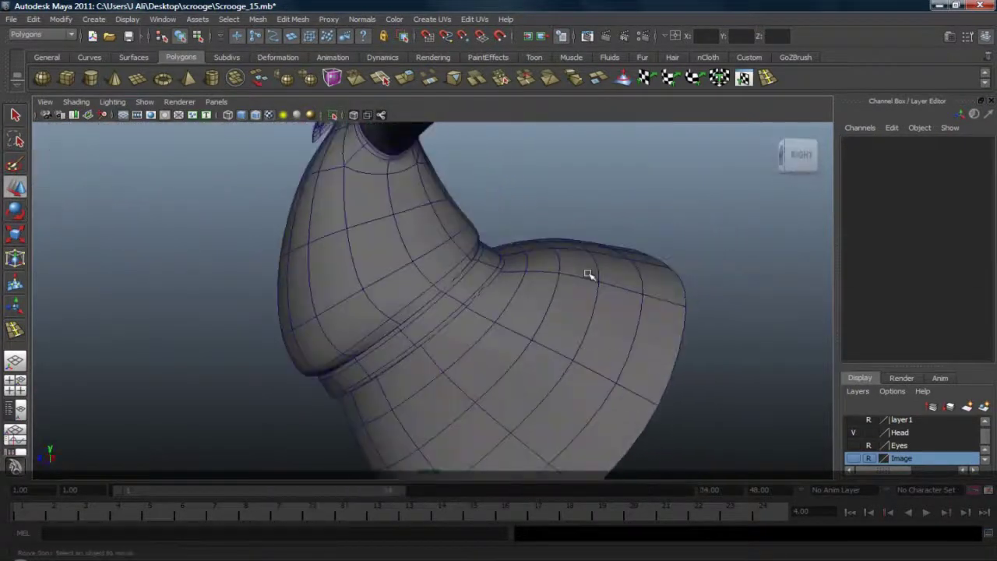
right_click_drag(588, 274, 419, 236, "alt")
left_click_drag(418, 236, 528, 254, "alt")
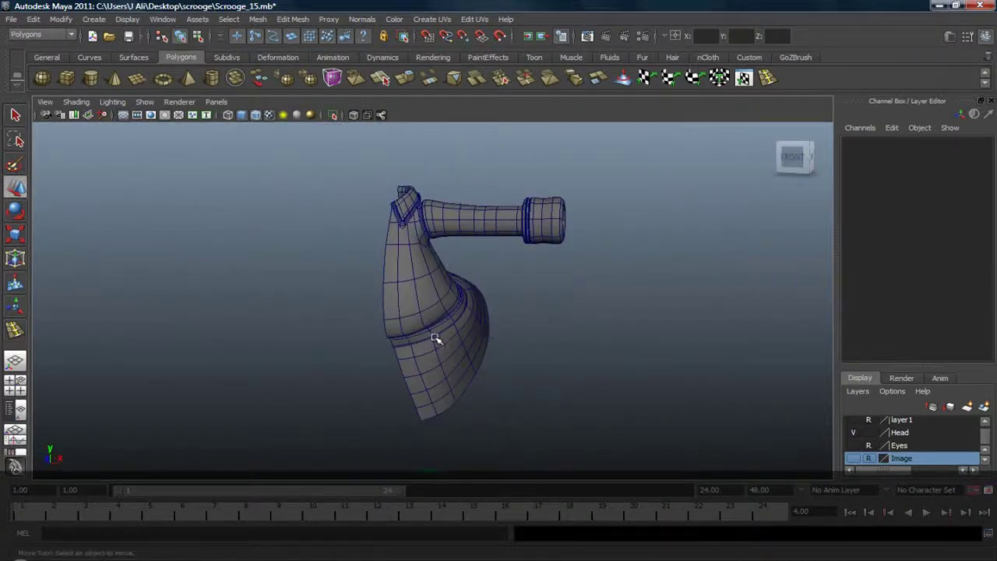
key("ctrl+s")
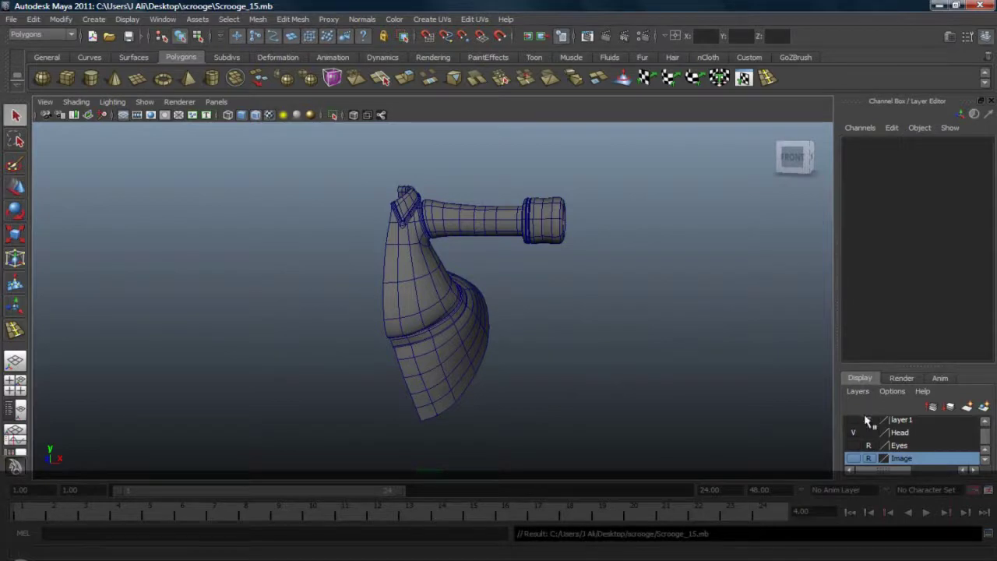
Step: Show the Image reference layer and examine the jacket skirt against it from the front and side
left_click(854, 459)
scroll(479, 235, "up", 3)
left_click_drag(576, 274, 505, 291, "alt")
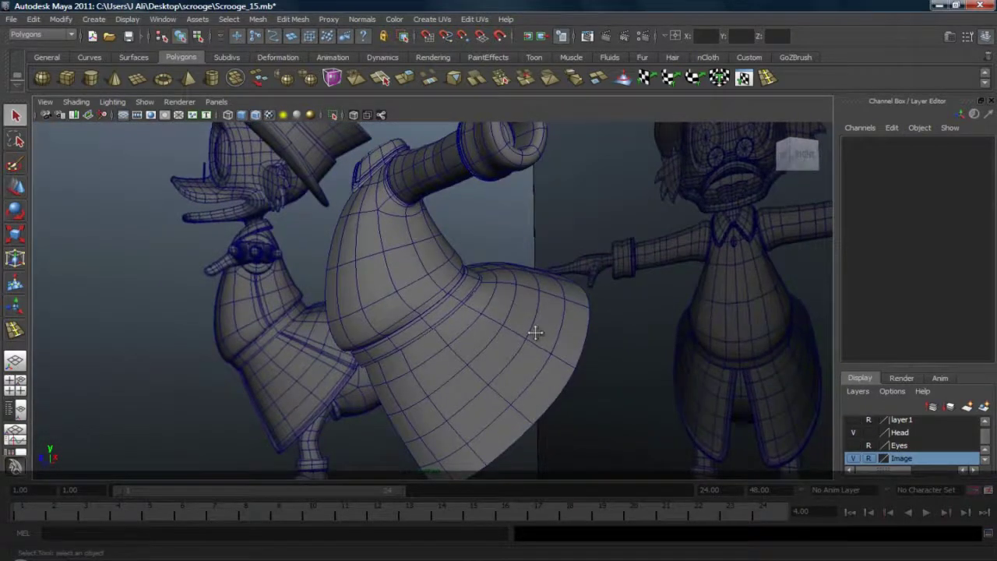
middle_click_drag(536, 333, 489, 243, "alt")
scroll(499, 245, "down", 2)
left_click_drag(552, 253, 468, 283, "alt")
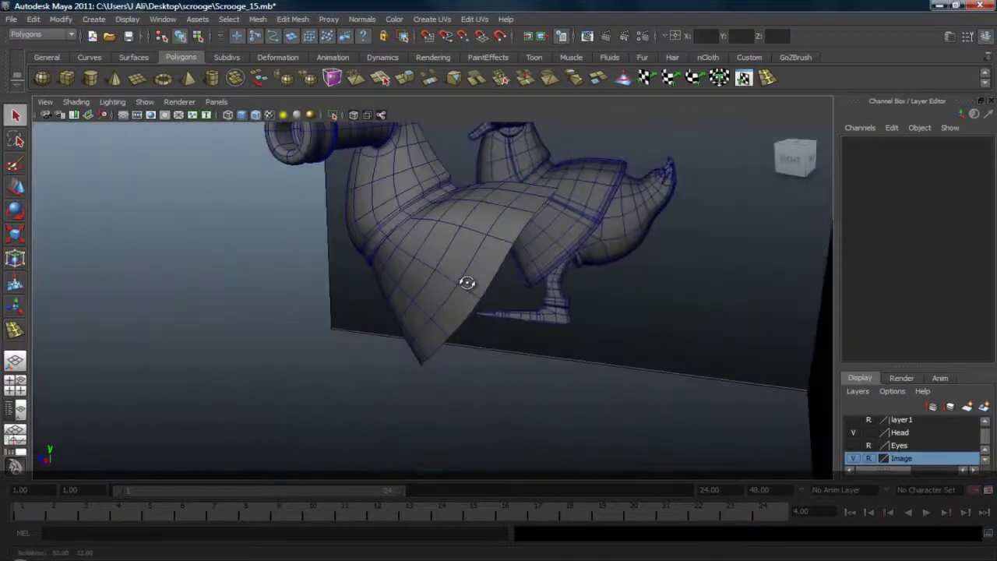
Step: Select the jacket, hide the Image reference layer again and turn off the jacket's smooth preview
left_click(468, 265)
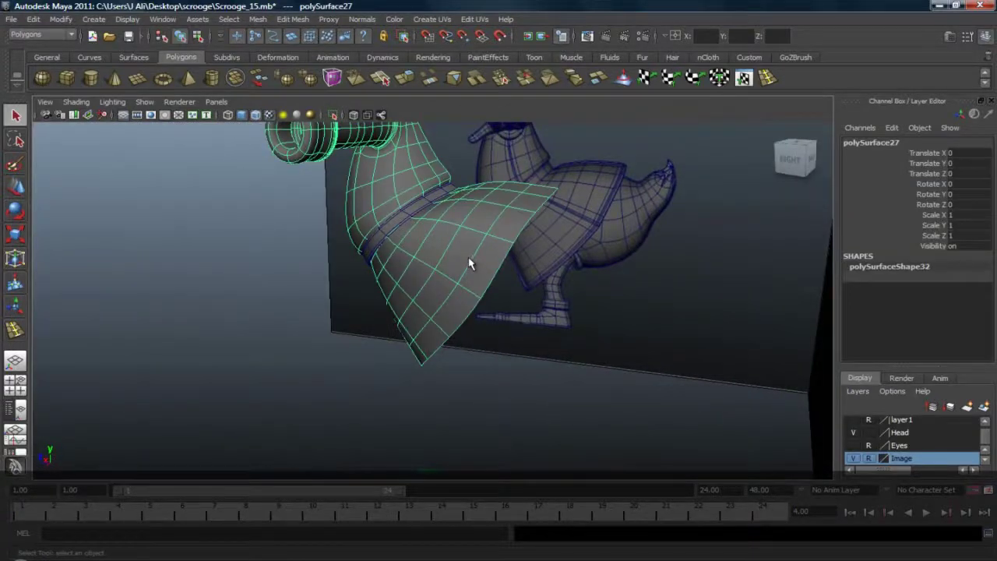
left_click_drag(472, 249, 442, 274, "alt")
left_click(857, 459)
left_click_drag(534, 288, 401, 239, "alt")
key("1")
Step: Select the vertices along the skirt's back centre edge in the top view to snap them to the center
key("space")
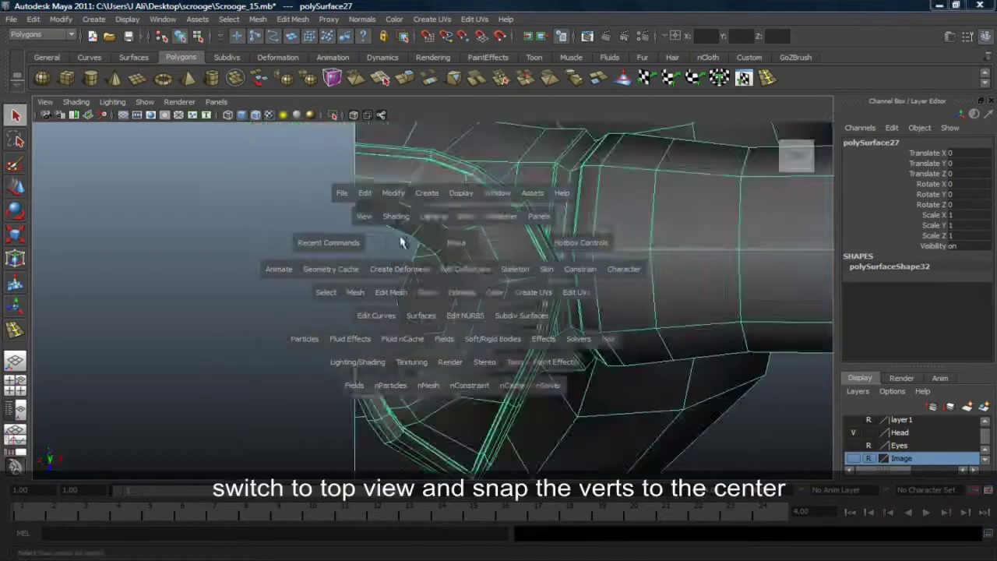
scroll(573, 209, "down", 6)
middle_click_drag(582, 203, 518, 320, "alt")
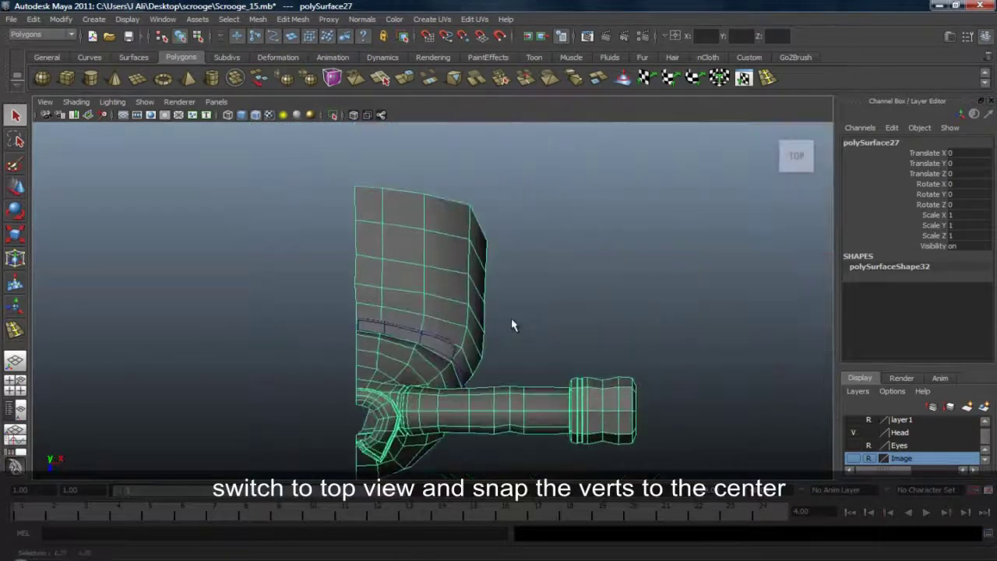
right_click(397, 238)
right_click_drag(397, 236, 345, 237)
left_click_drag(310, 173, 363, 338)
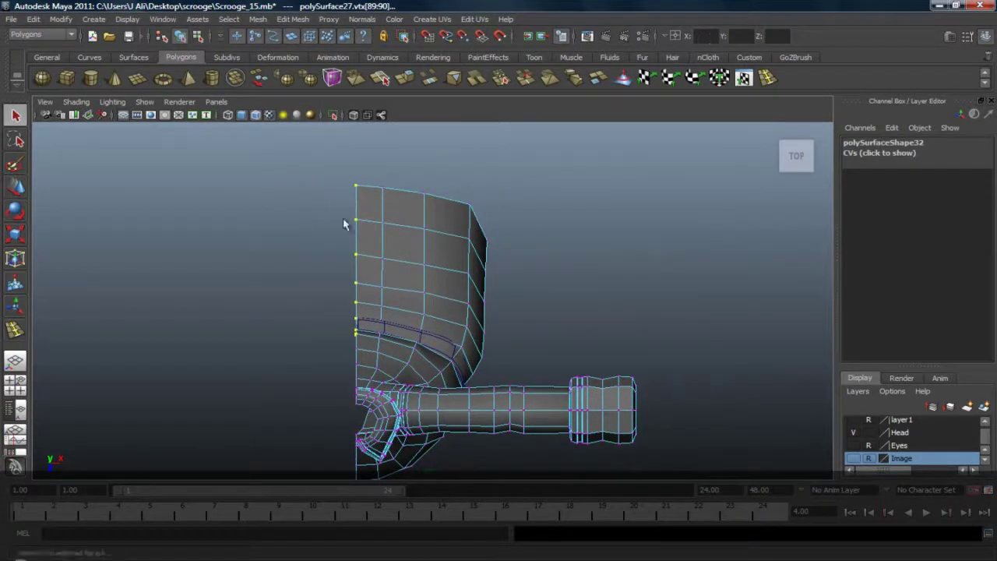
scroll(348, 248, "up", 2)
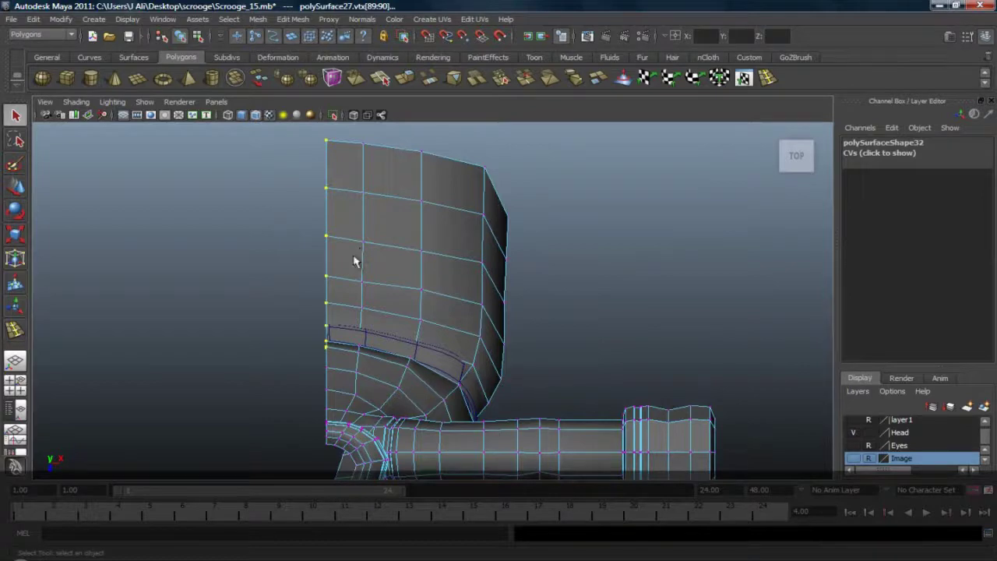
Step: Return to the perspective view, leave vertex mode and select the whole jacket
left_click(15, 362)
left_click_drag(554, 326, 648, 312, "alt")
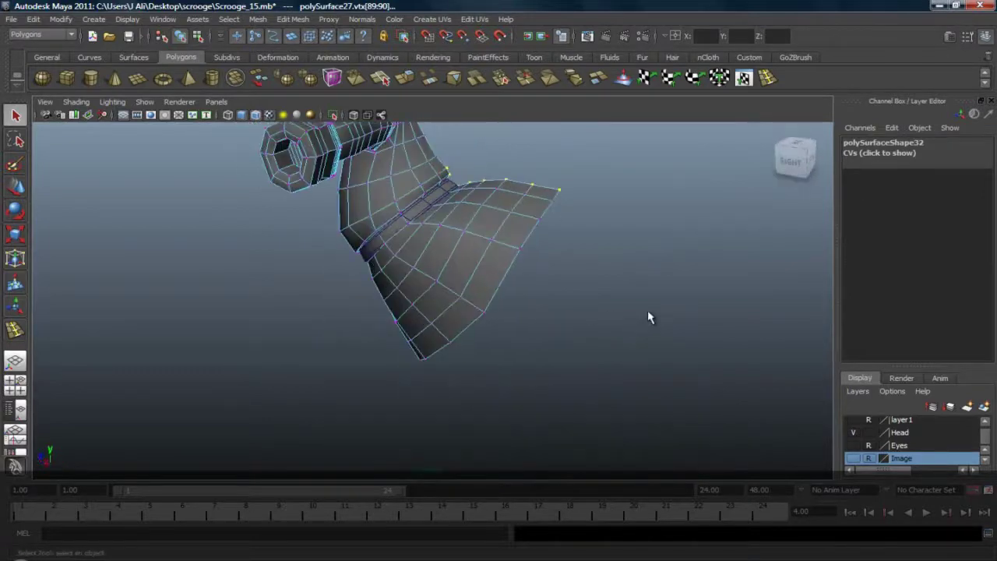
middle_click_drag(552, 251, 516, 311, "alt")
right_click_drag(481, 281, 522, 267)
left_click(510, 265)
left_click_drag(441, 279, 512, 269, "alt")
Step: Show the Image layer in the front view and move the lower vertices of the skirt's front opening sideways to straighten the edge
key("space")
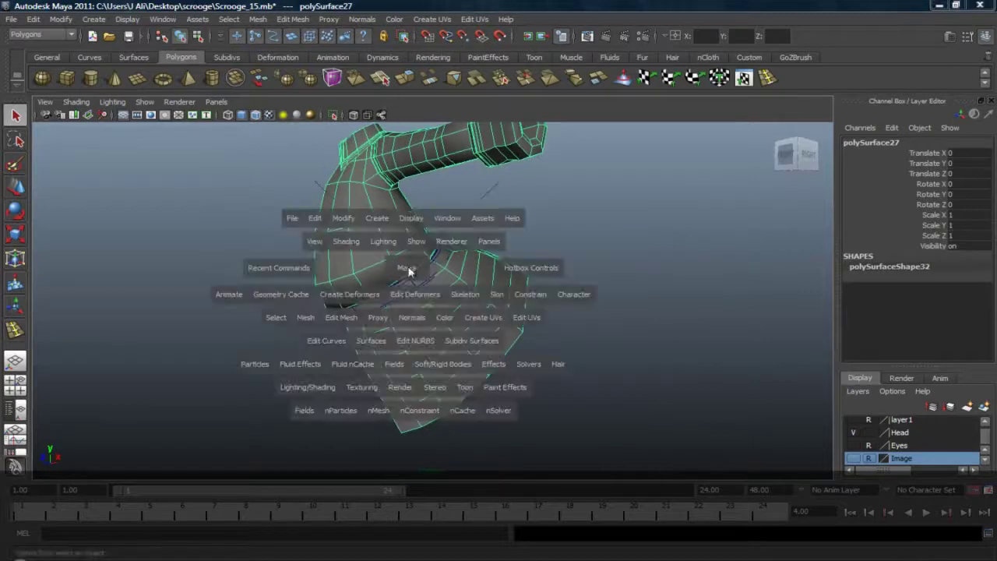
left_click_drag(409, 271, 419, 301)
left_click(855, 458)
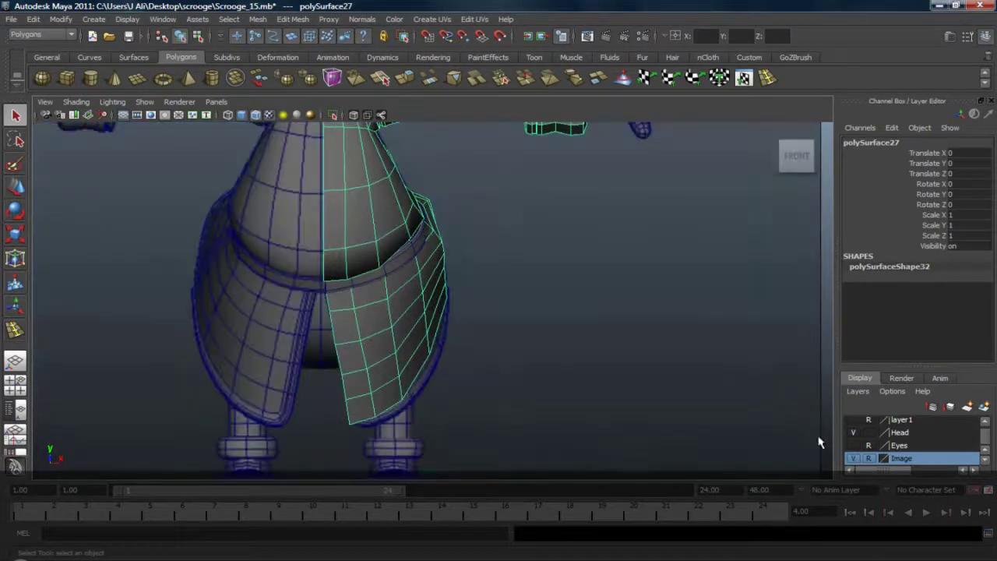
middle_click_drag(369, 341, 406, 276, "alt")
right_click_drag(388, 299, 342, 301)
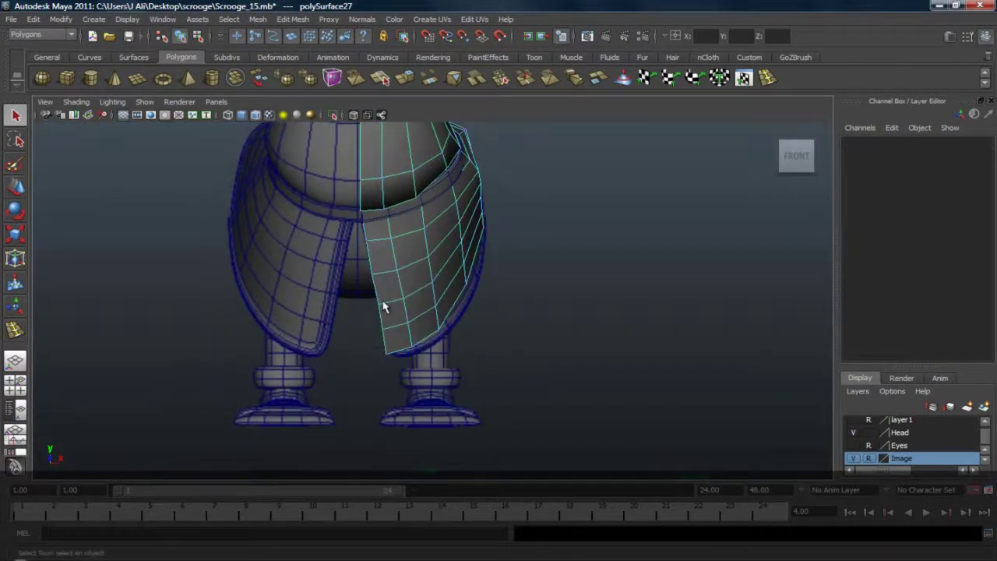
left_click(382, 303)
key("w")
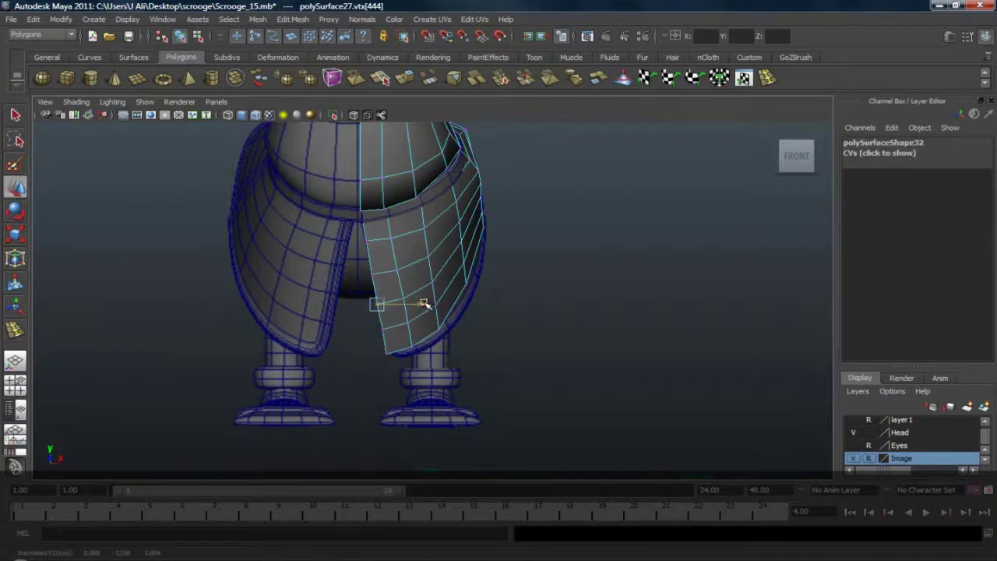
left_click(380, 329)
left_click(519, 281)
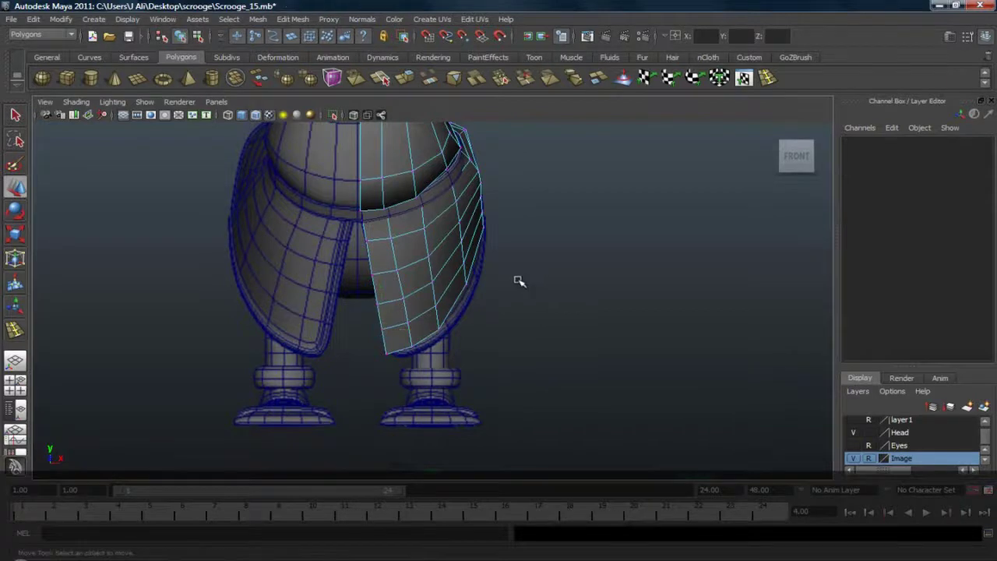
Step: Return to object mode, delete the belt, reselect the jacket and turn on X-Ray shading
scroll(514, 276, "up", 2)
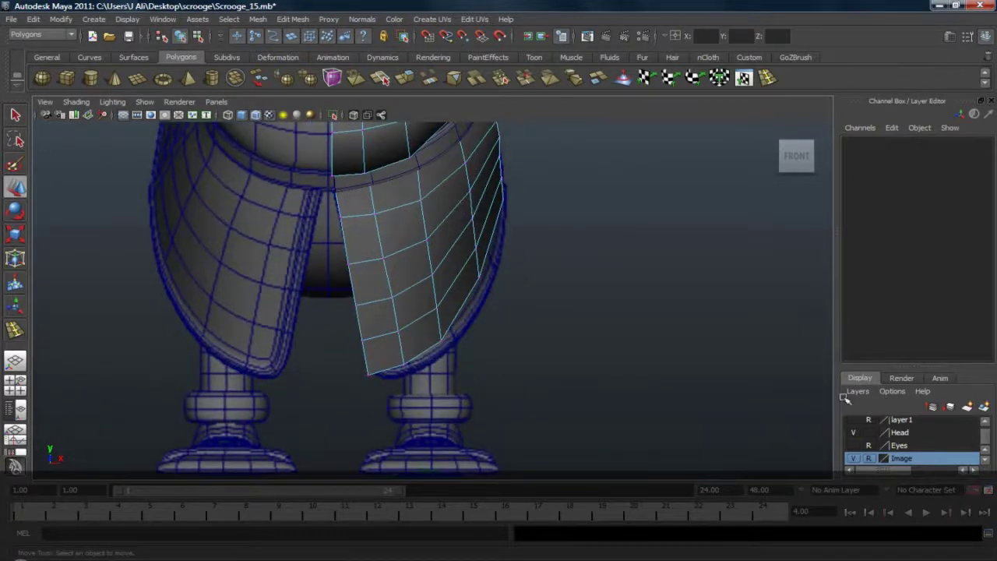
right_click_drag(318, 188, 394, 137)
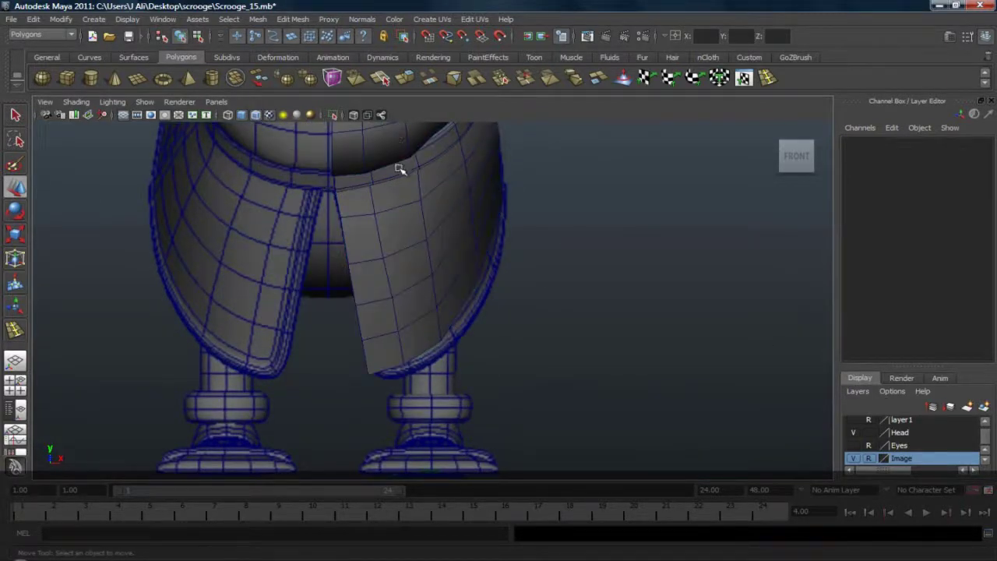
left_click(400, 169)
key("Delete")
left_click(423, 219)
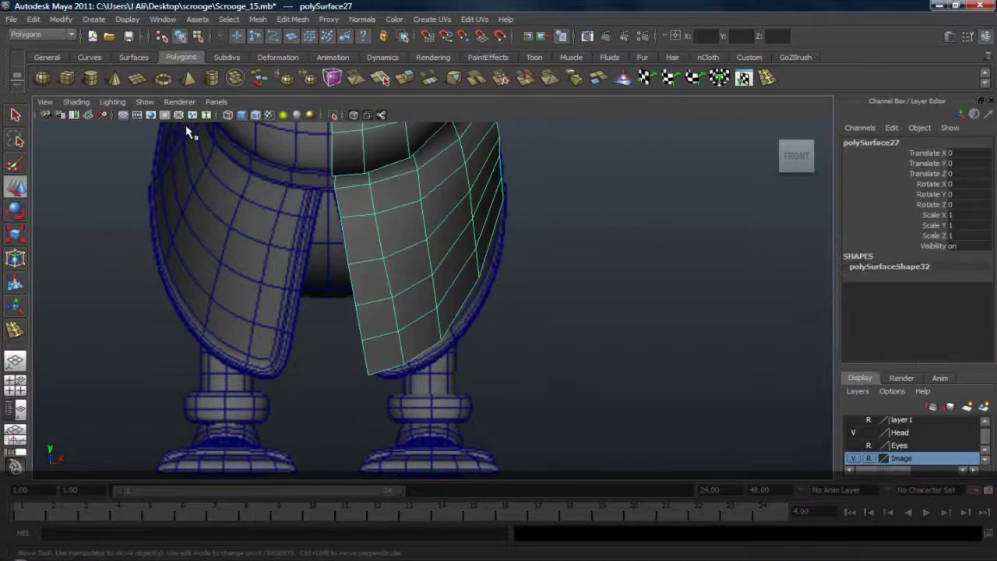
left_click(76, 102)
left_click(170, 237)
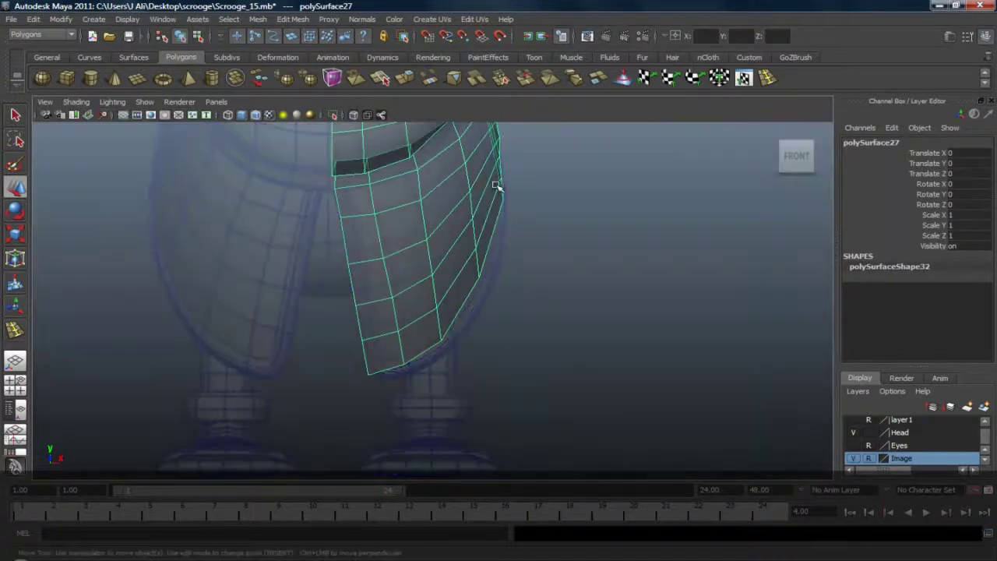
Step: Cut a new line of edges alongside the skirt's front opening with the Split Polygon Tool, ending at the lower front corner
scroll(459, 180, "up", 1)
left_click(383, 79)
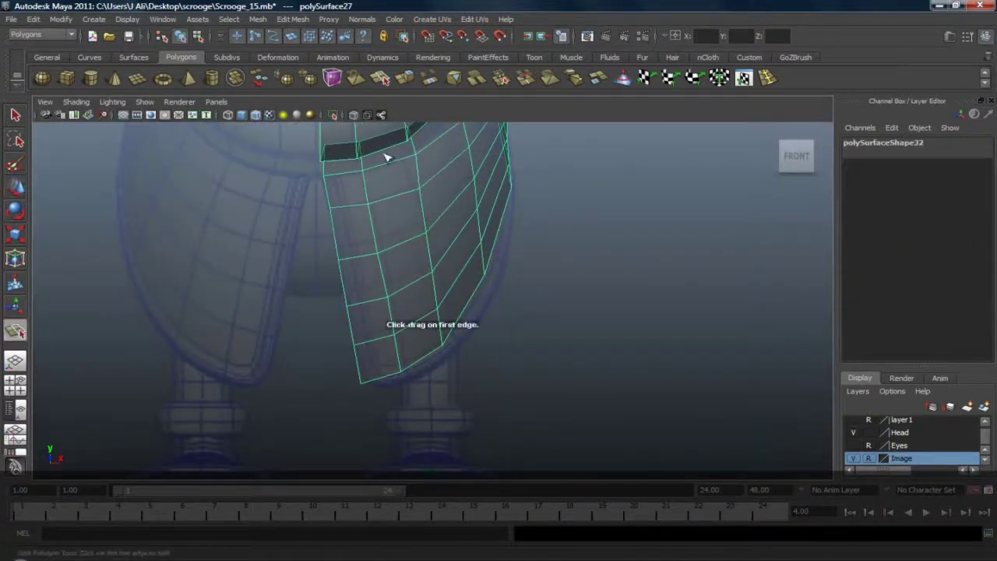
middle_click_drag(376, 219, 417, 283, "alt")
scroll(416, 283, "up", 3)
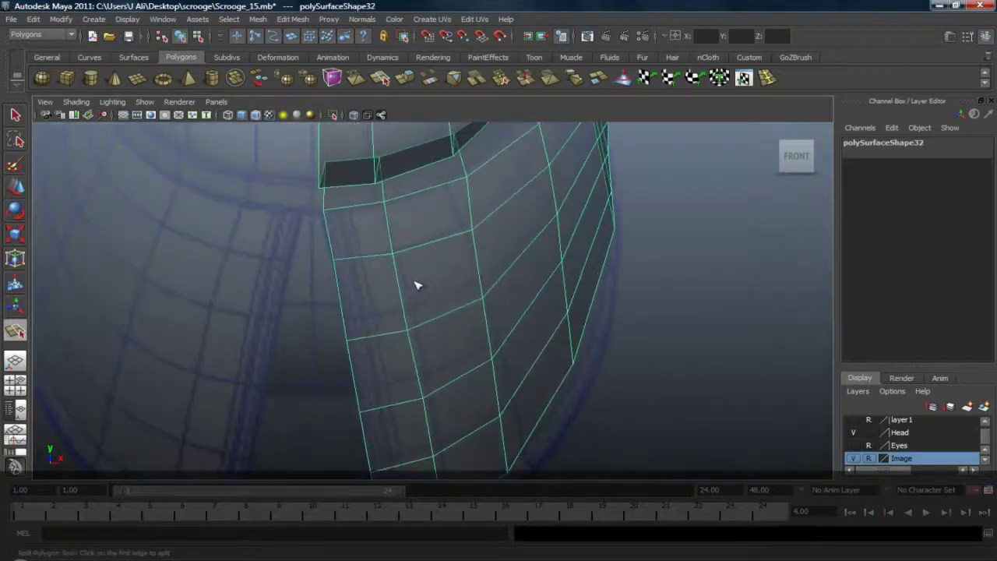
left_click(340, 210)
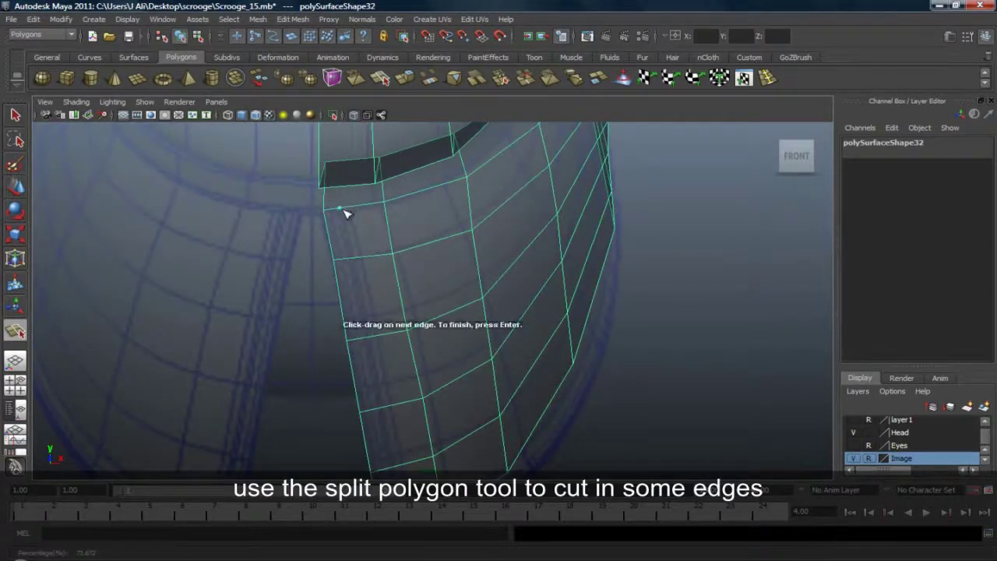
left_click(353, 262)
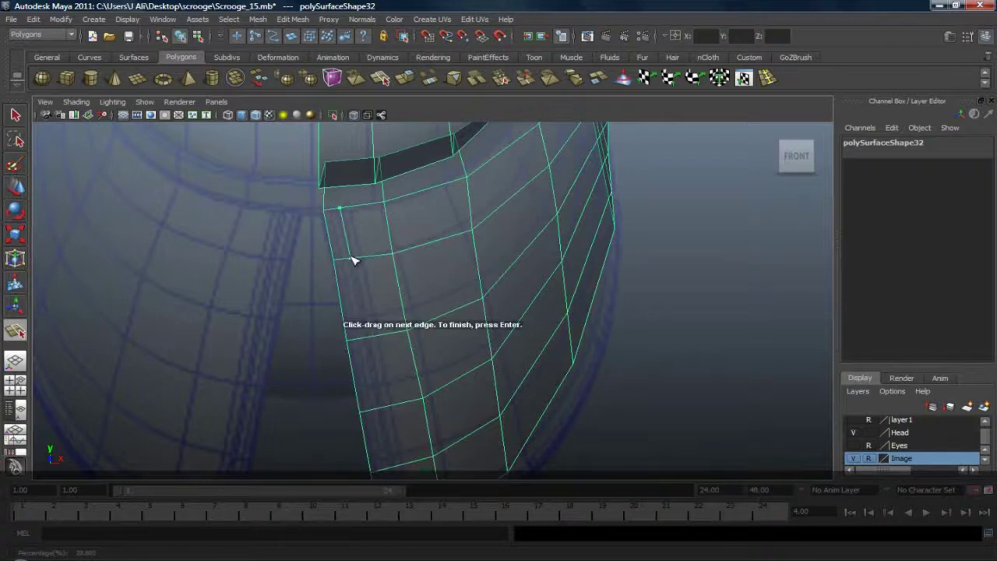
middle_click_drag(387, 328, 358, 204, "alt")
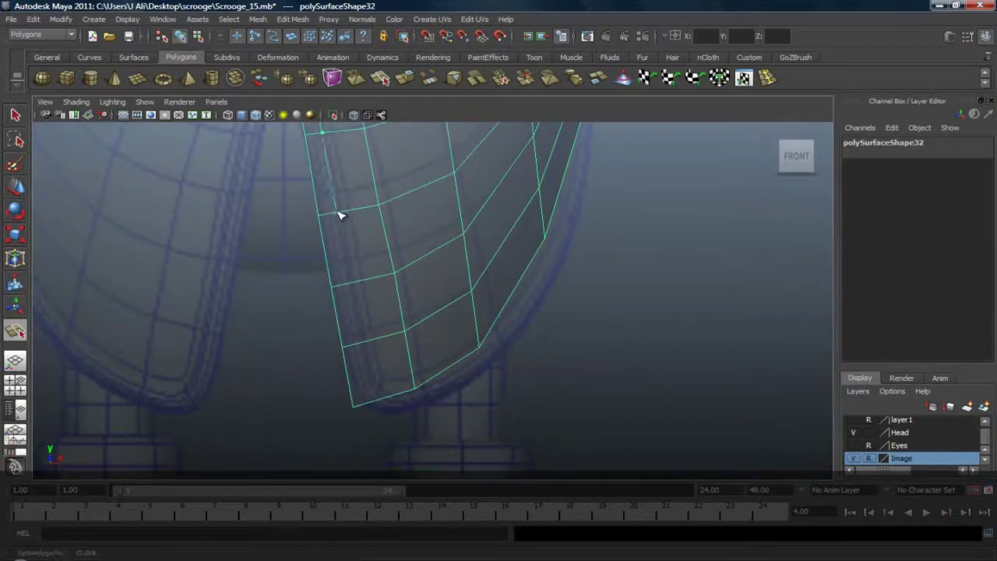
left_click(338, 213)
left_click(366, 341)
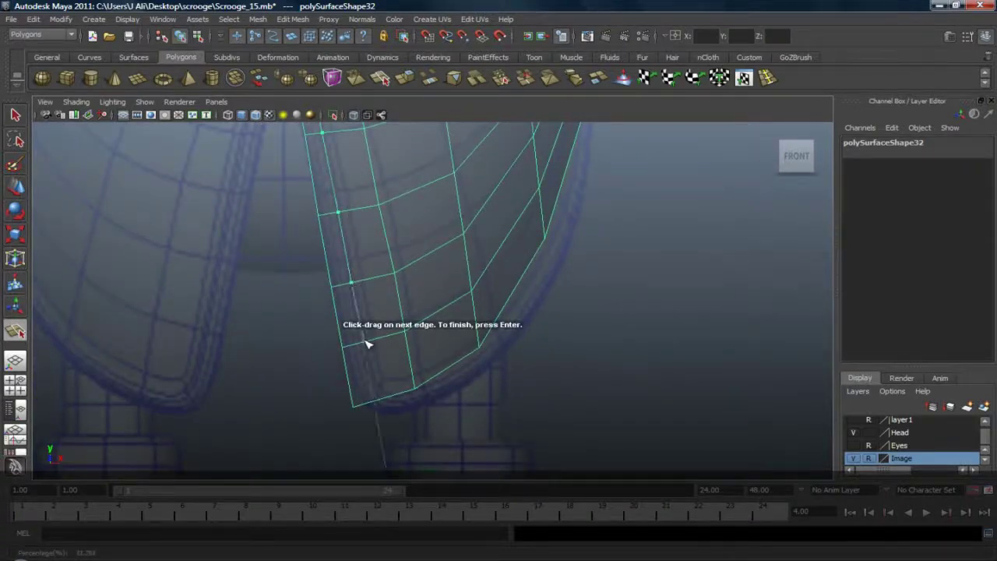
left_click_drag(348, 372, 360, 421)
key("Return")
Step: Split the skirt's lower front corner face with an edge running parallel to the hem
left_click(358, 391)
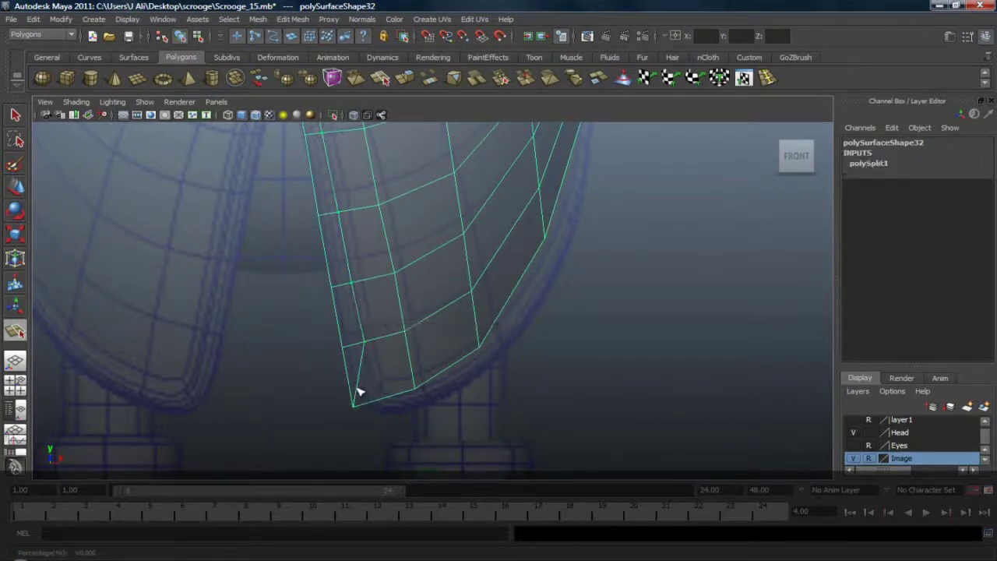
left_click(414, 375)
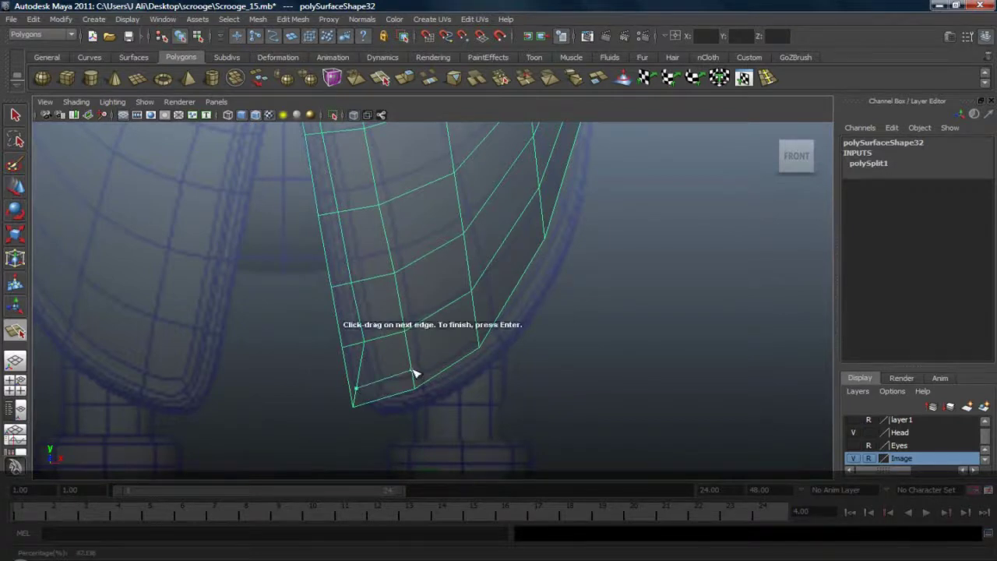
key("Return")
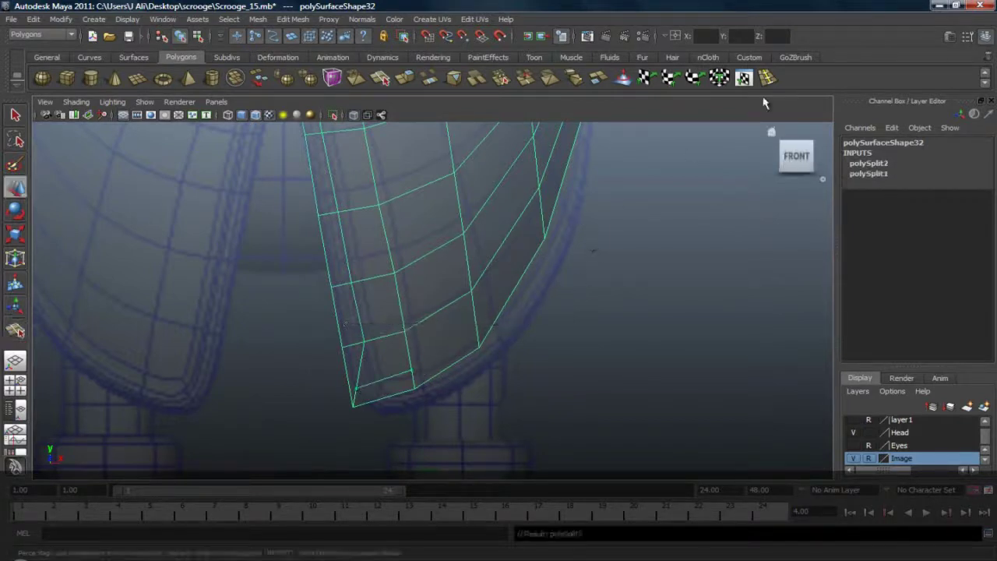
Step: Insert an edge loop just above the skirt's hem and check it in the side view before returning to the front view
left_click_drag(475, 306, 483, 330)
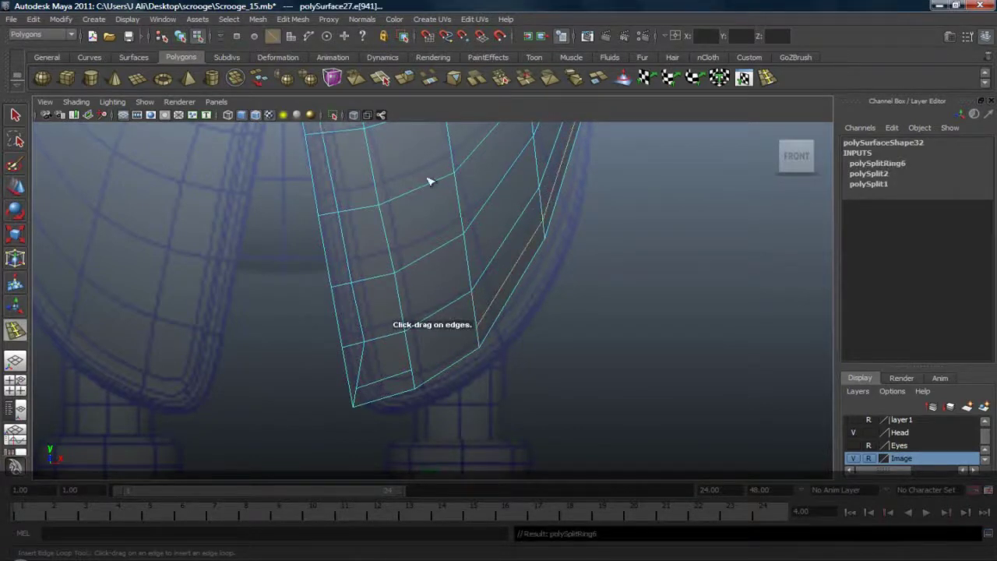
key("space")
left_click_drag(530, 220, 586, 208)
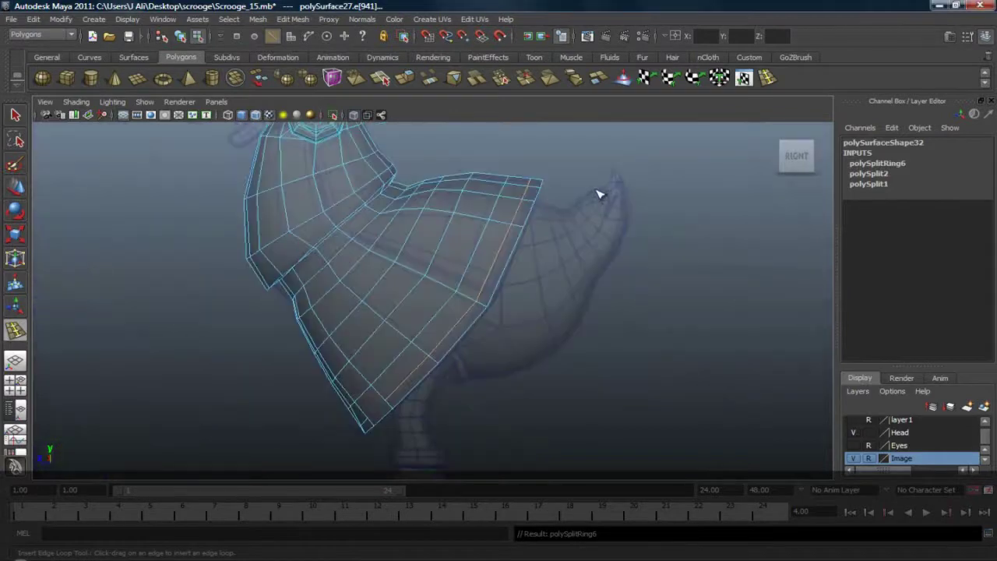
key("space")
left_click_drag(460, 246, 465, 273)
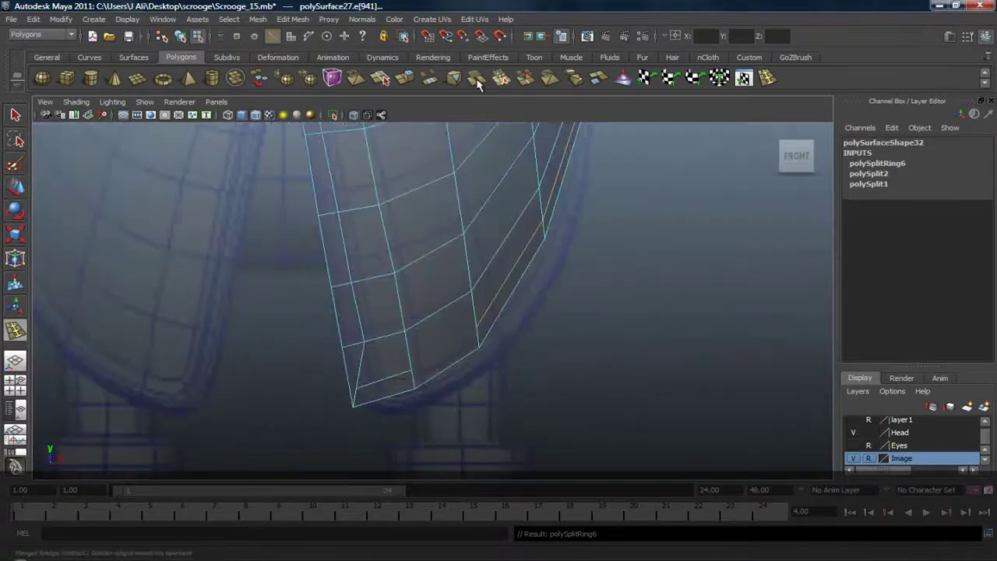
left_click(400, 82)
key("ctrl+e")
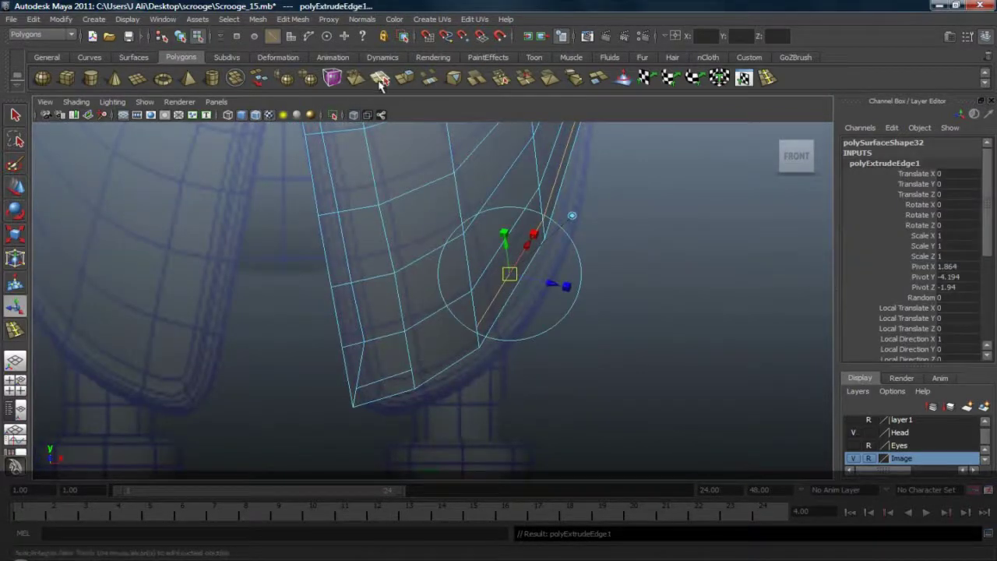
key("ctrl+z")
key("ctrl+z")
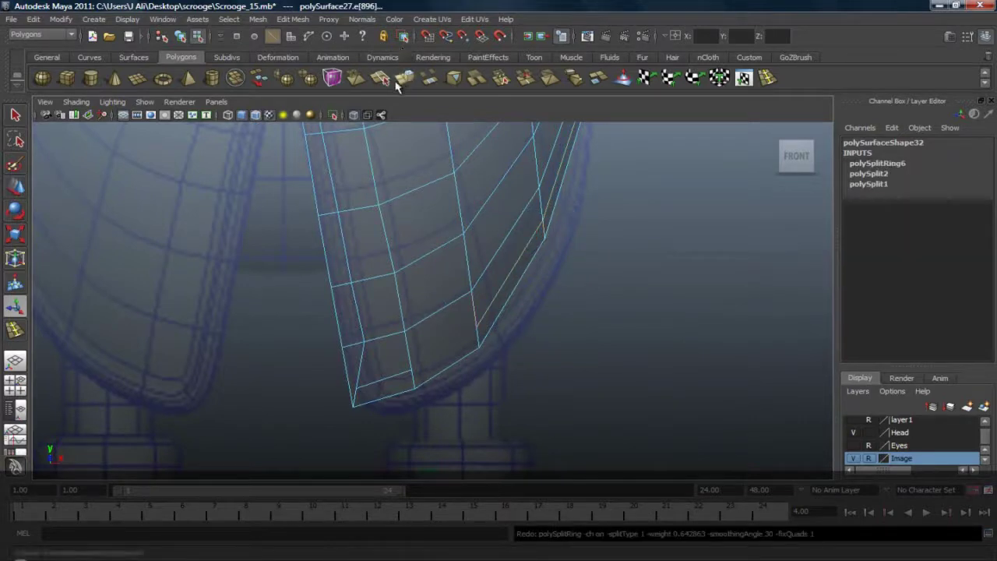
key("y")
Step: Connect the front corner's hem cut to the end of the inserted edge loop with the Split Polygon Tool
left_click_drag(407, 341, 423, 379)
left_click_drag(475, 304, 497, 383)
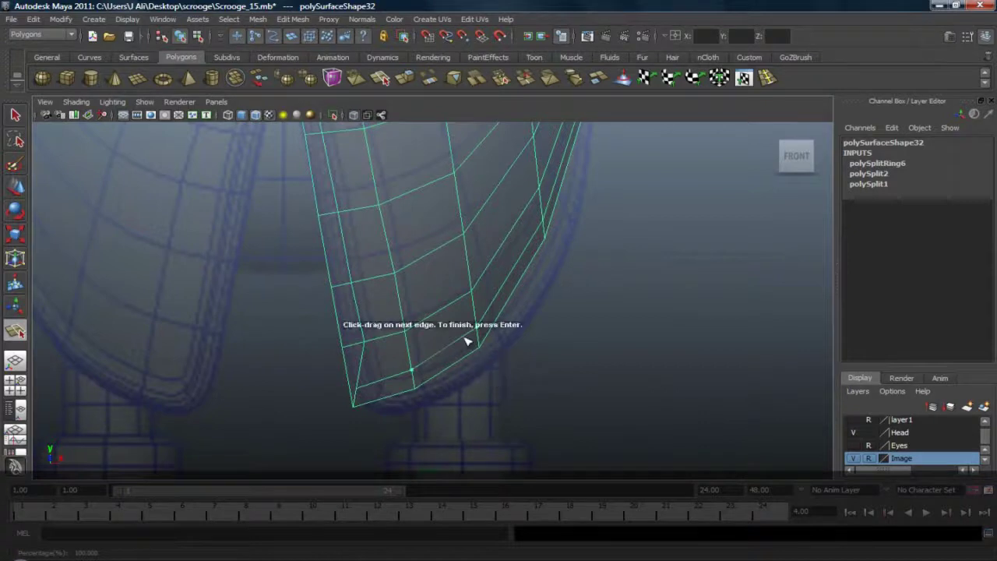
key("Return")
Step: Move the inner vertex at the skirt's lower front corner inward and upward to space the border edges evenly
right_click_drag(385, 351, 335, 345)
left_click(359, 393)
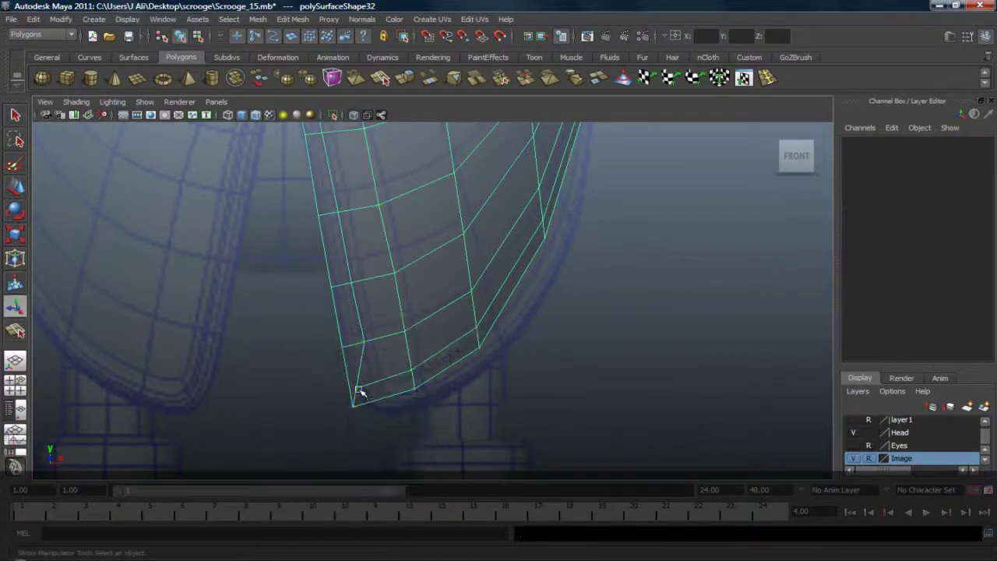
left_click(357, 388)
key("w")
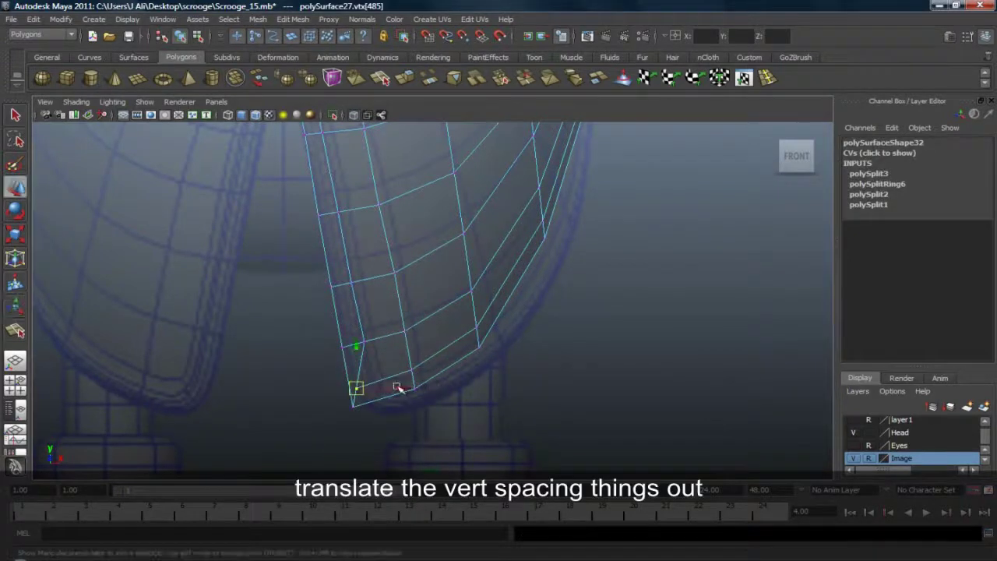
left_click_drag(399, 389, 373, 356)
left_click_drag(419, 381, 417, 380)
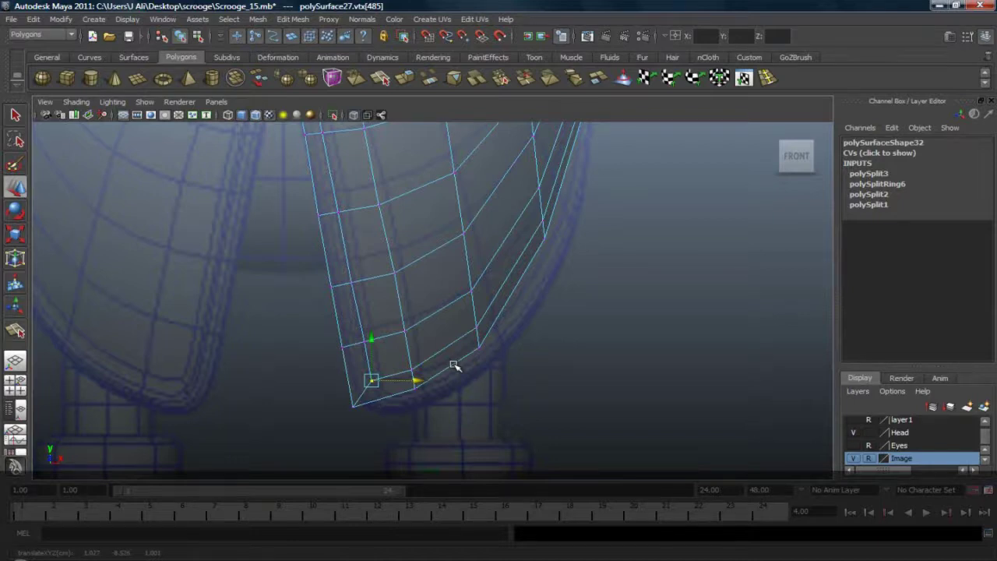
Step: Insert an edge loop close to the skirt's front border, running on along the hem
left_click(769, 79)
middle_click_drag(425, 263, 458, 254, "alt")
scroll(458, 254, "up", 2)
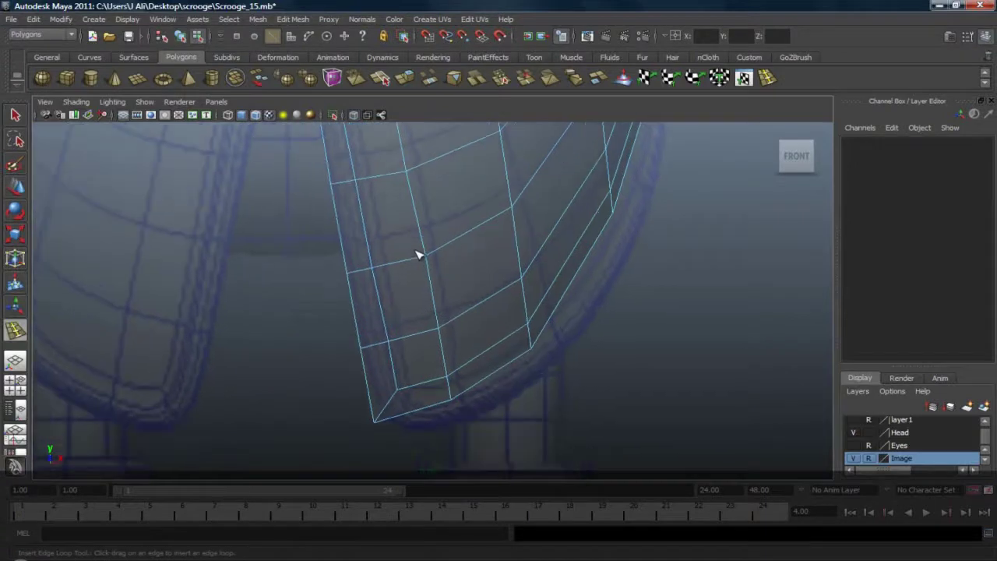
left_click(362, 272)
left_click_drag(359, 270, 356, 270)
Step: Scale the newly inserted border edge loop outward in the perspective view to give the skirt's border some thickness
left_click(10, 359)
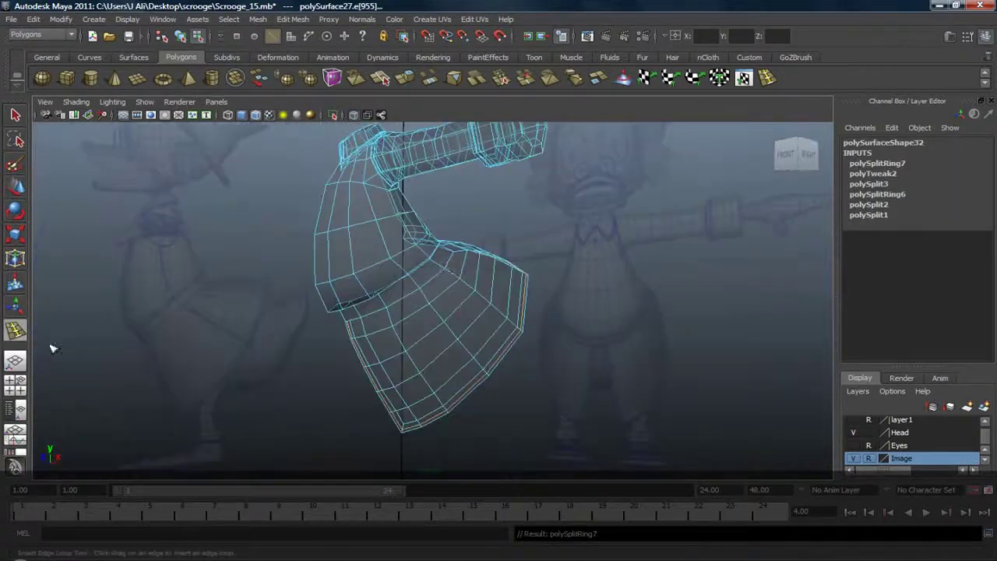
left_click_drag(490, 315, 512, 286, "alt")
scroll(506, 285, "up", 3)
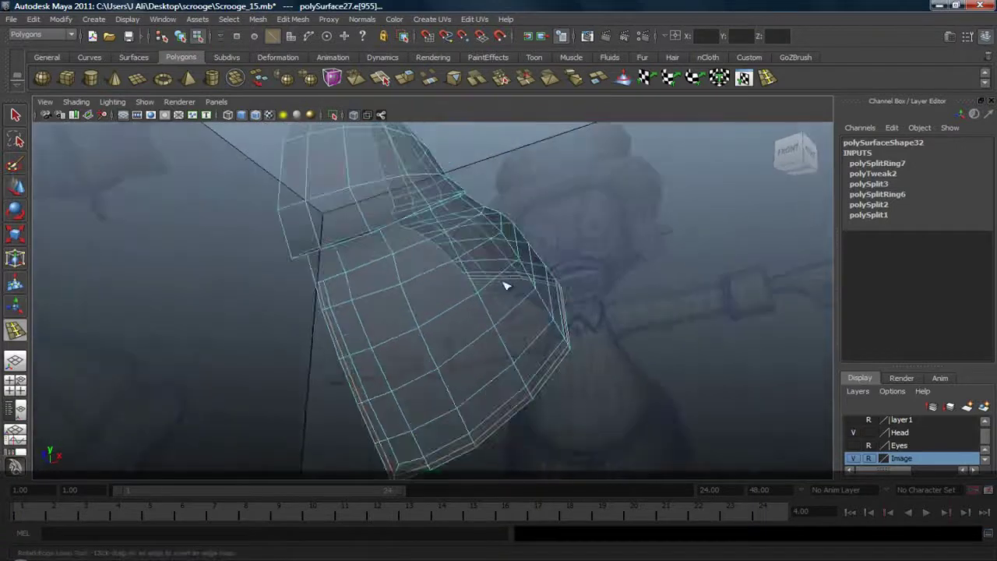
left_click_drag(422, 318, 433, 315, "alt")
key("e")
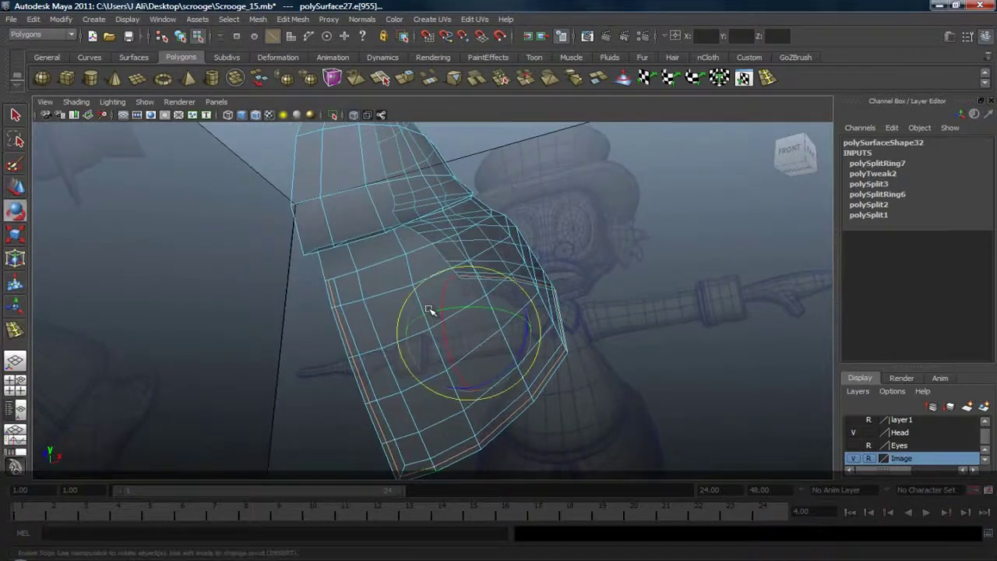
key("r")
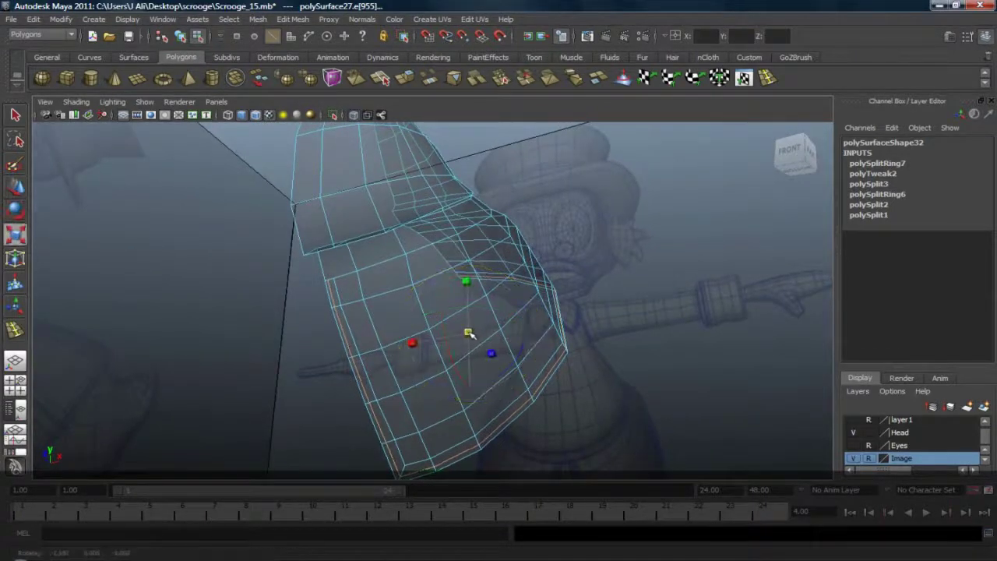
Step: Insert a second edge loop beside the first along the skirt's border and scale it outward
left_click(768, 78)
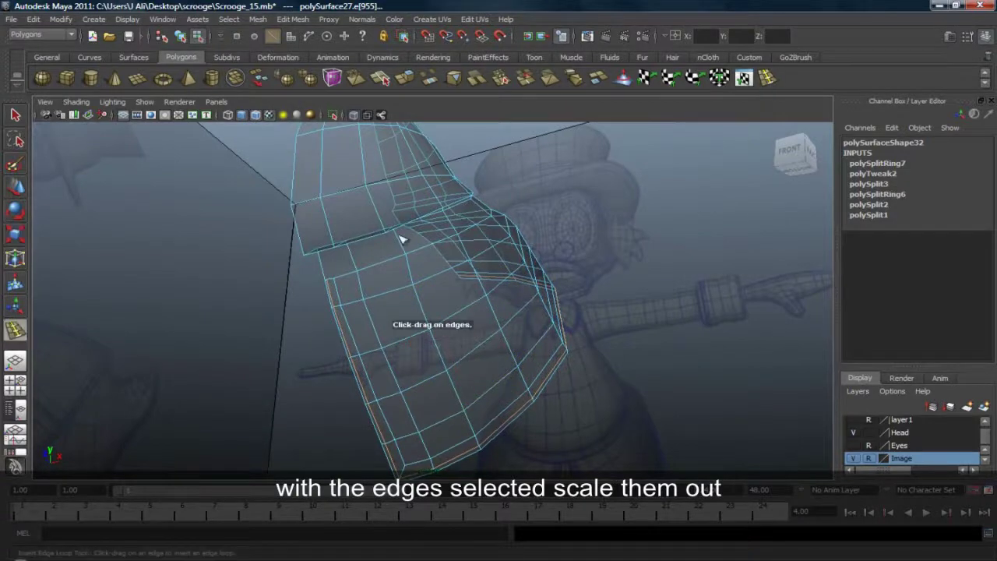
scroll(411, 257, "up", 4)
left_click_drag(379, 283, 373, 272, "alt")
key("r")
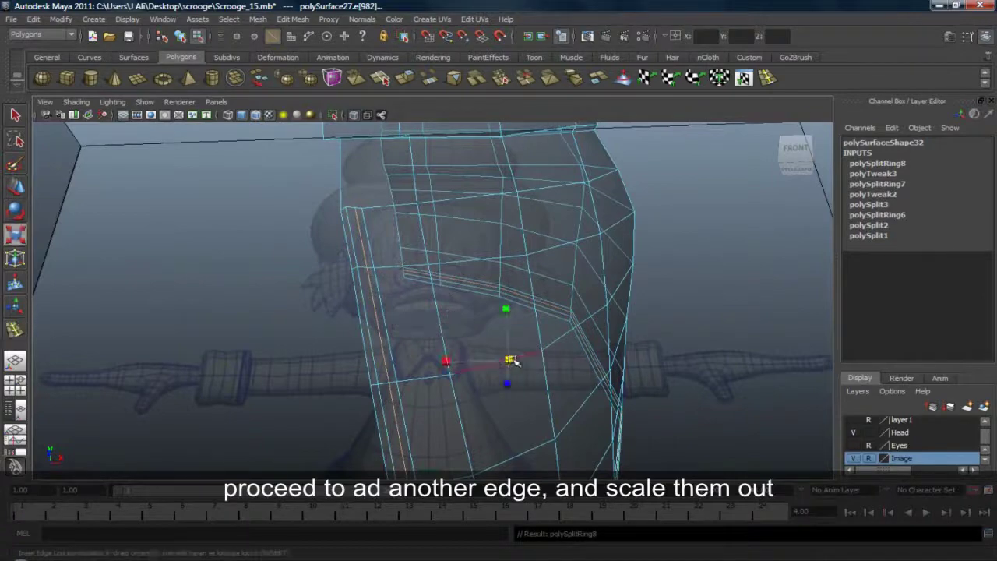
left_click_drag(510, 359, 464, 334)
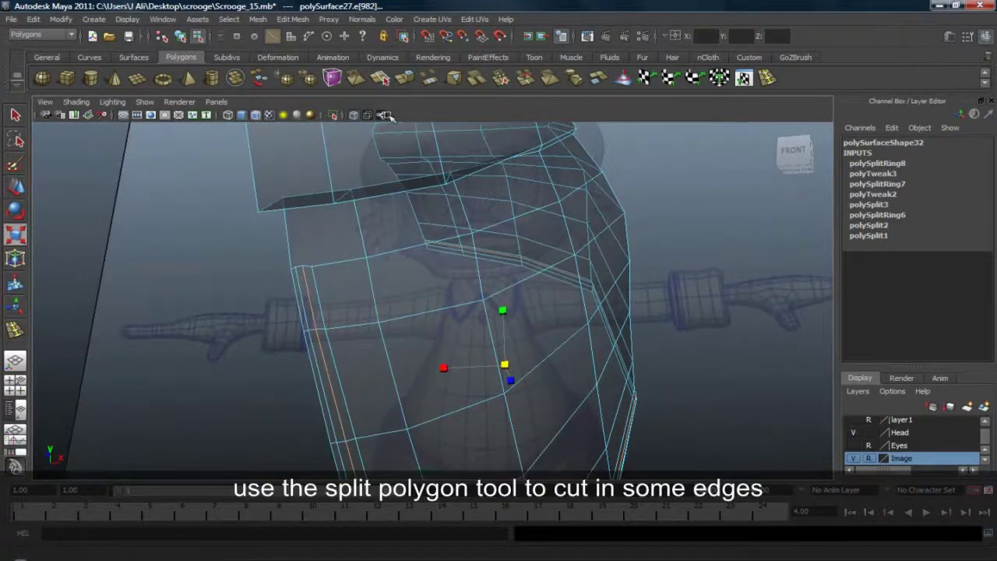
Step: Start a Split Polygon cut at the top of the skirt's front, just inside the border loops, and run it down parallel to them
left_click(386, 81)
middle_click_drag(318, 283, 320, 223, "alt")
middle_click_drag(322, 169, 299, 201, "alt")
right_click_drag(263, 225, 329, 256, "alt")
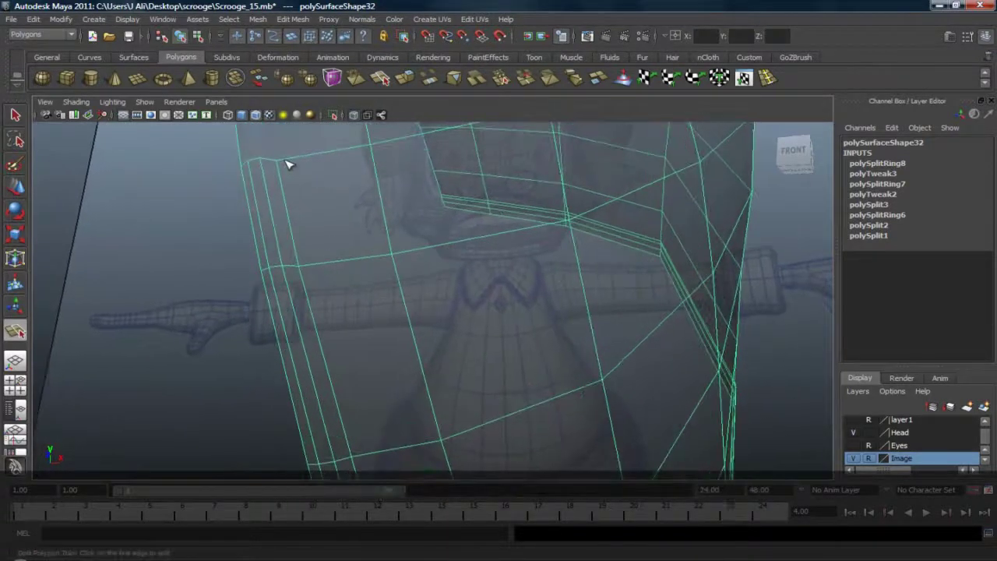
left_click(283, 158)
scroll(243, 256, "up", 3)
middle_click_drag(151, 236, 213, 256, "alt")
left_click_drag(212, 255, 207, 256)
scroll(341, 341, "down", 4)
middle_click_drag(394, 371, 389, 260, "alt")
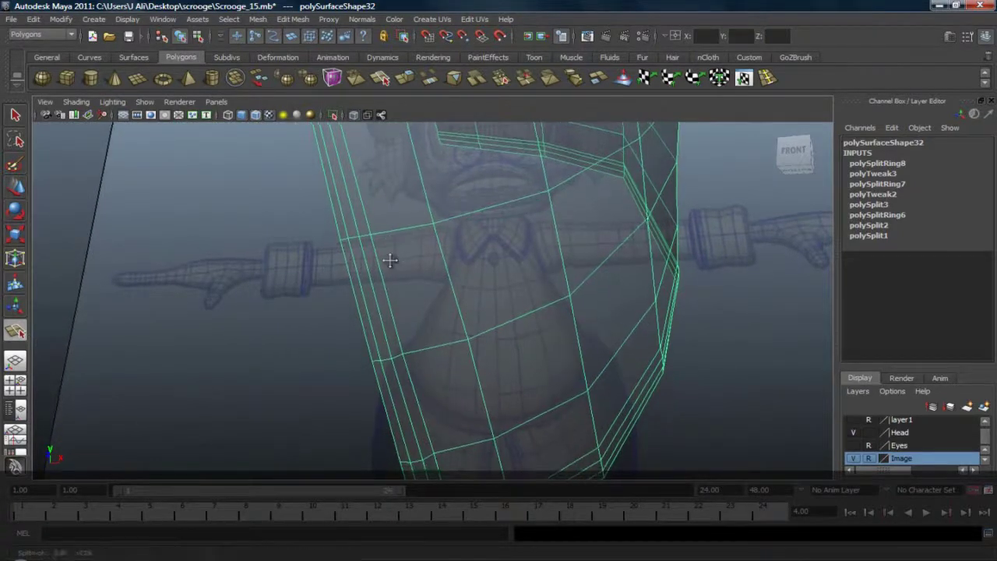
Step: Continue the vertical cut down through the remaining front rows and finish it at the inner vertex of the lower corner
right_click_drag(293, 219, 372, 226, "alt")
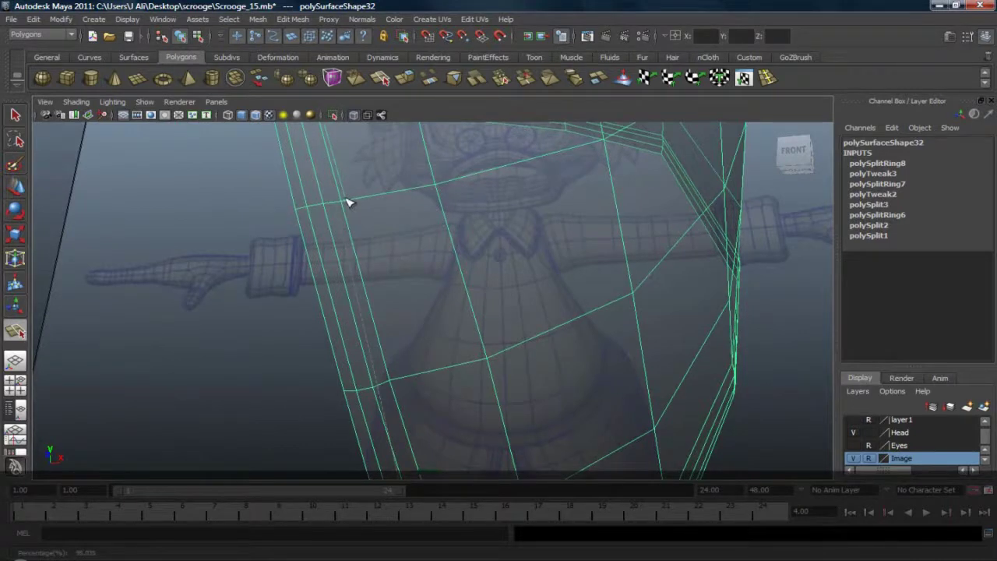
left_click(345, 200)
left_click_drag(406, 375, 396, 377)
left_click_drag(396, 378, 394, 377)
middle_click_drag(426, 399, 388, 250, "alt")
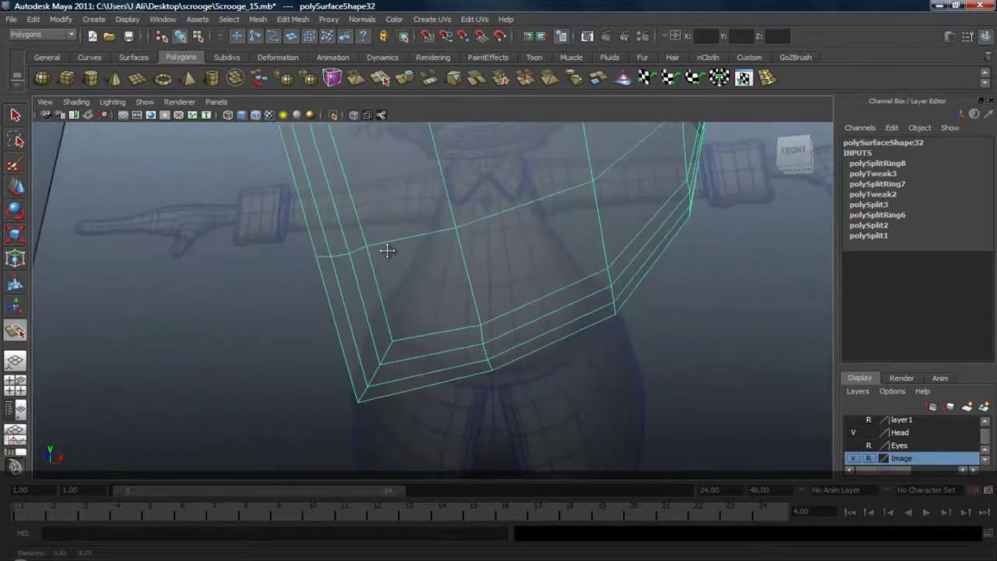
left_click_drag(382, 243, 382, 241)
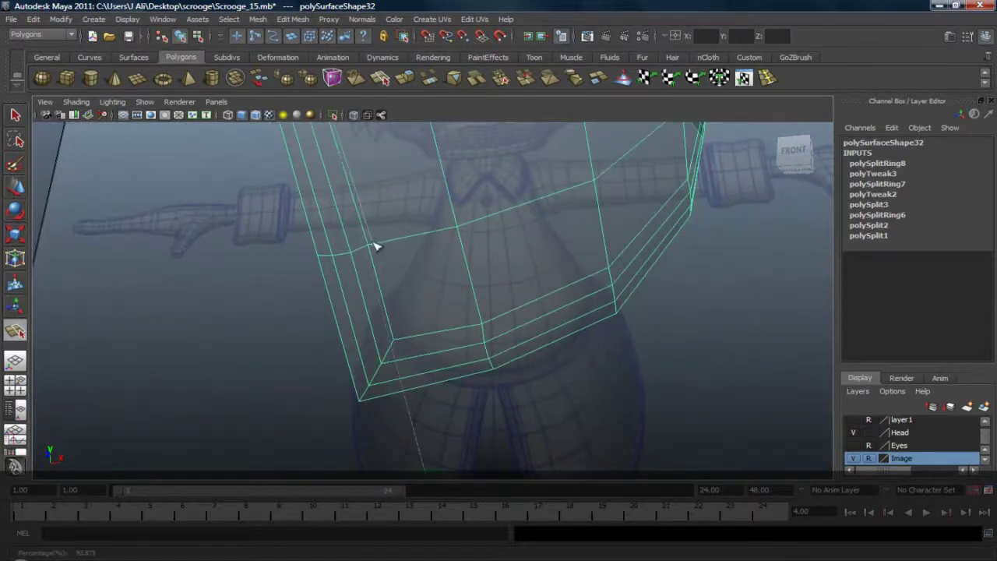
left_click(373, 245)
left_click_drag(397, 345, 400, 354)
key("Return")
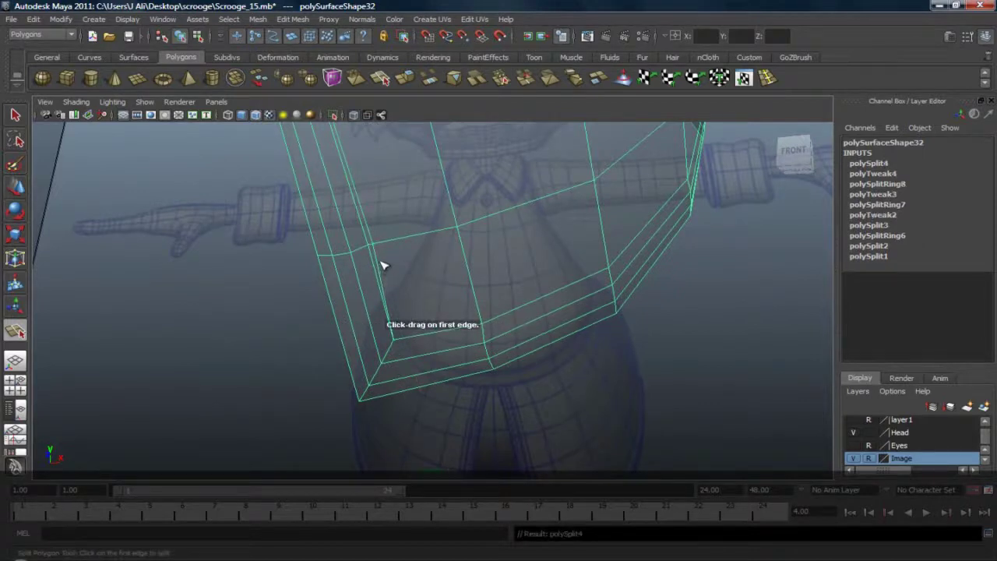
Step: Cut an edge from the inner corner vertex along the hem to a point just above the border on the next vertical edge
left_click_drag(381, 263, 391, 285)
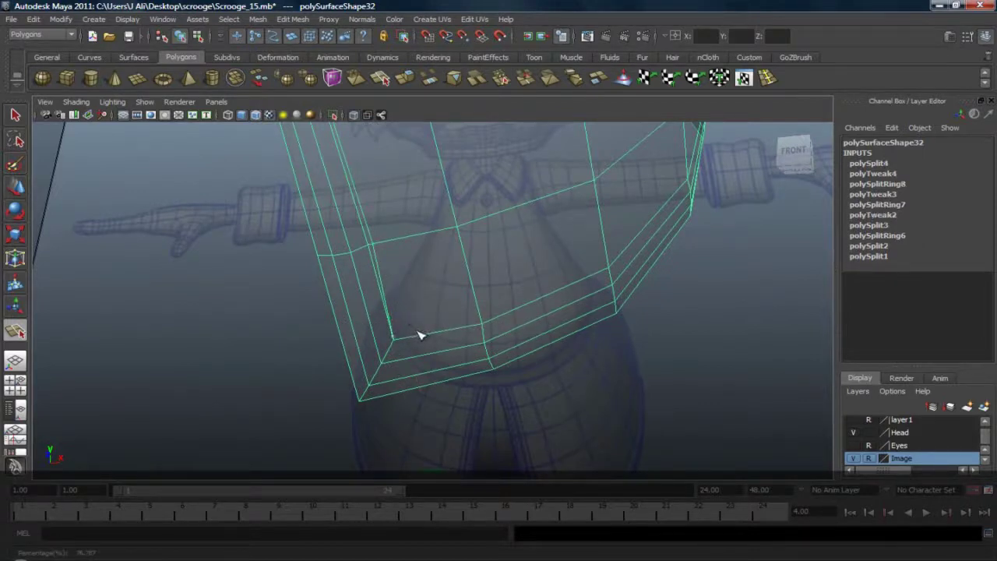
left_click_drag(418, 332, 420, 339)
left_click_drag(480, 304, 484, 320)
left_click_drag(586, 275, 576, 286, "alt")
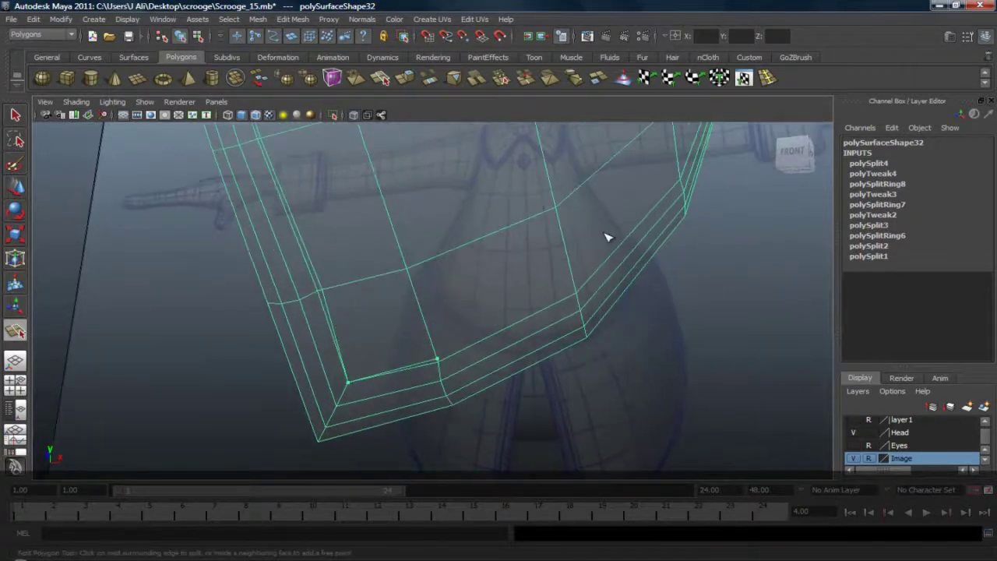
key("Return")
Step: Insert an edge loop just above the innermost border loop along the rest of the skirt's hem
left_click(768, 79)
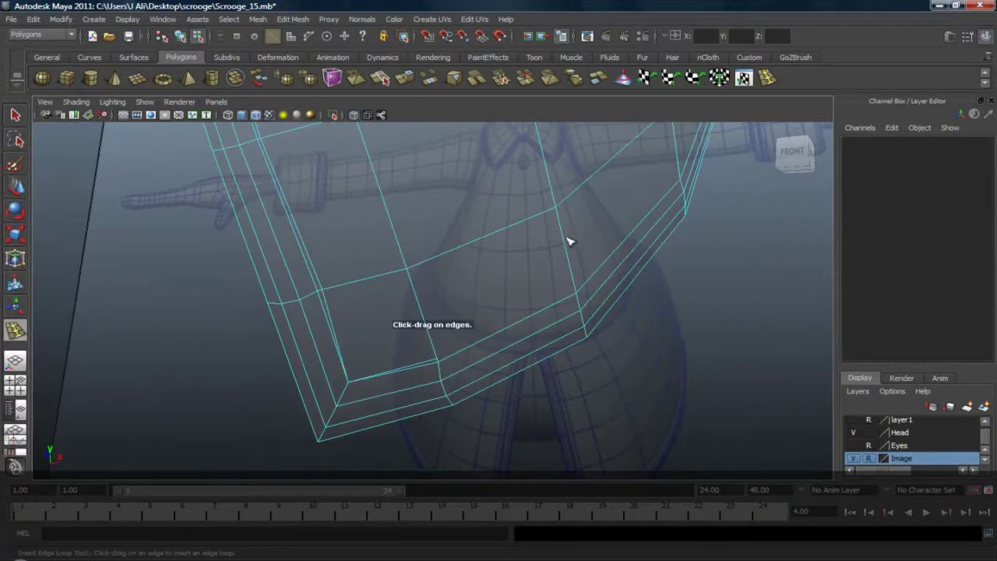
left_click_drag(567, 237, 566, 238)
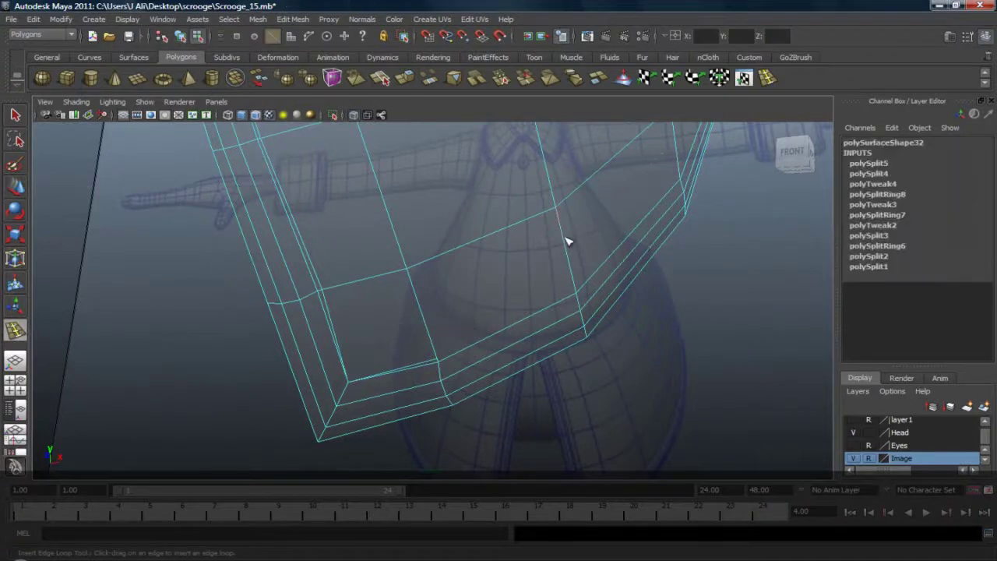
left_click(586, 291)
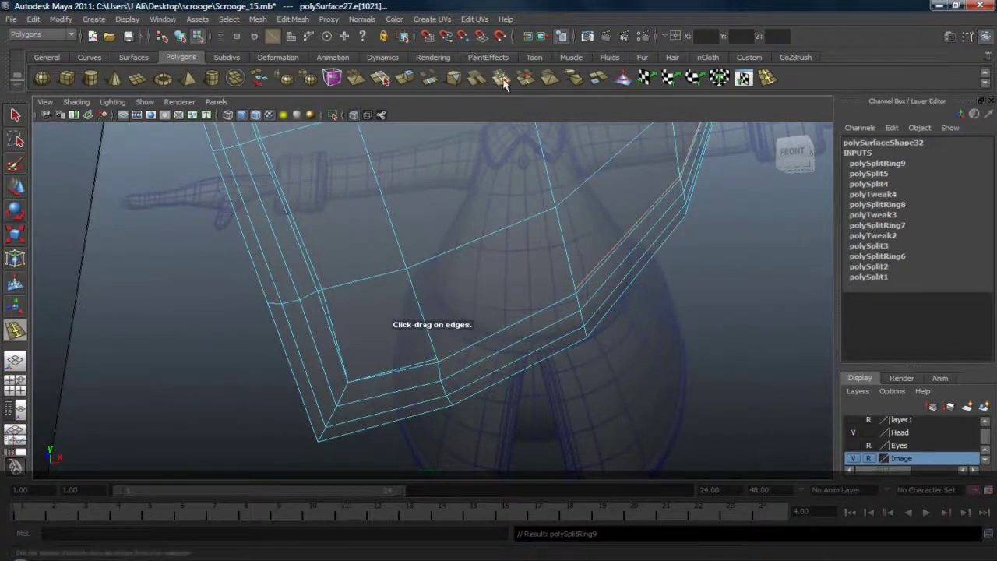
Step: Connect the corner's hem cut to the end of the new edge loop with the Split Polygon Tool
left_click(382, 81)
middle_click_drag(331, 348, 318, 291, "alt")
right_click_drag(238, 310, 321, 312, "alt")
middle_click_drag(394, 193, 392, 221, "alt")
left_click_drag(386, 240, 415, 303)
left_click_drag(606, 166, 617, 215)
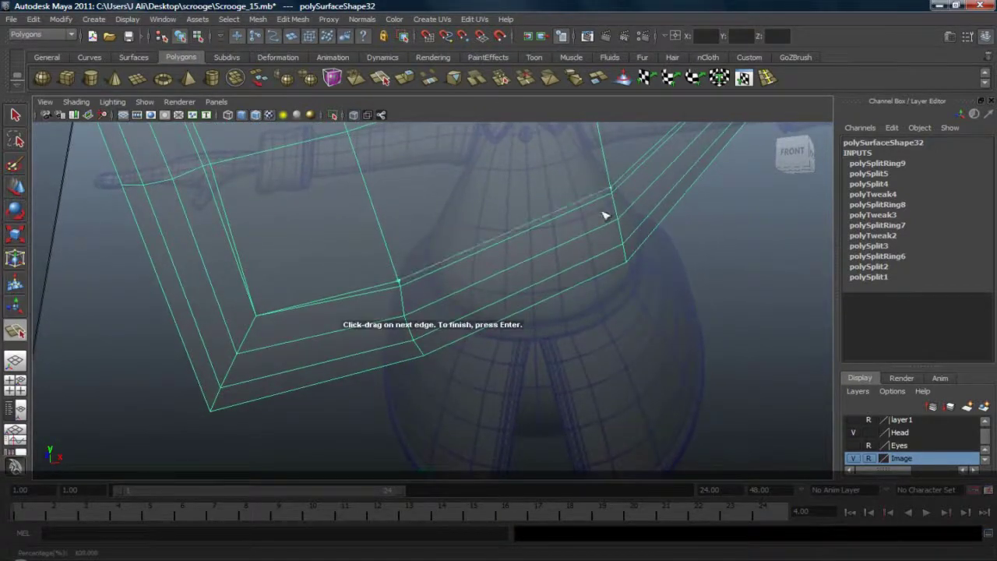
key("Return")
Step: Try to move the inner corner vertex where the vertical cut and the hem cut meet
right_click_drag(243, 272, 193, 273)
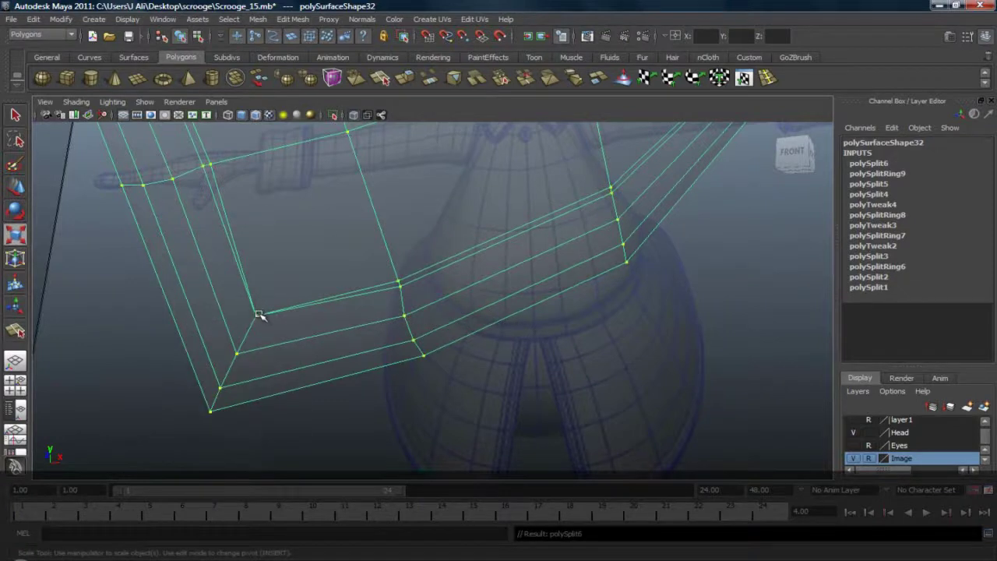
left_click(260, 315)
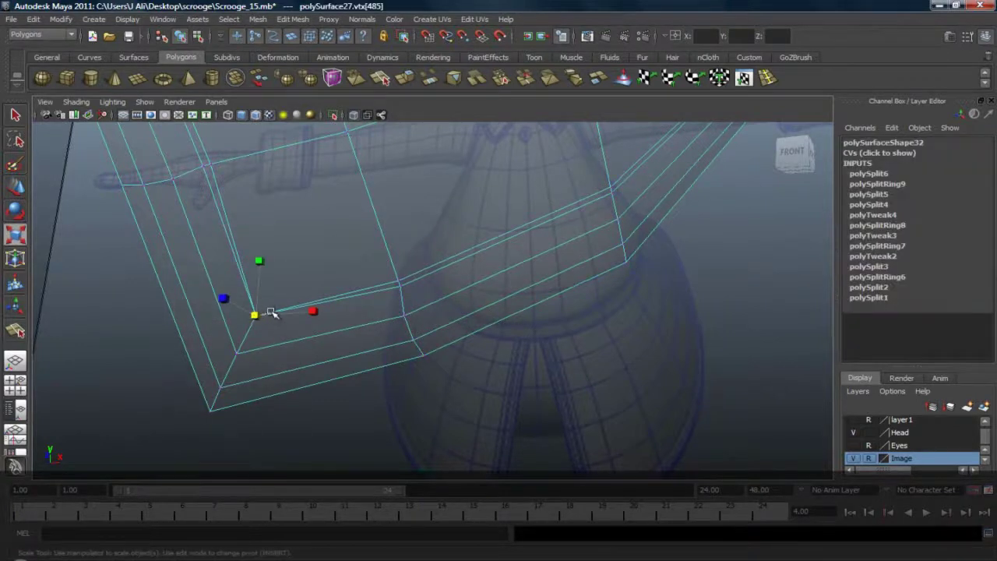
key("w")
left_click_drag(261, 315, 268, 310)
middle_click_drag(260, 273, 407, 250, "alt")
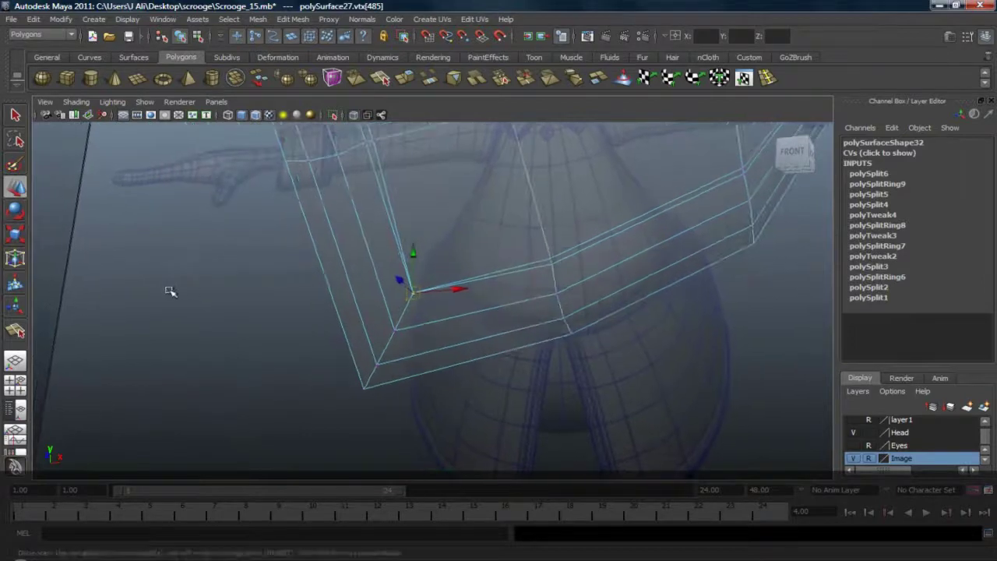
right_click_drag(169, 289, 259, 301, "alt")
left_click_drag(159, 303, 156, 307, "alt")
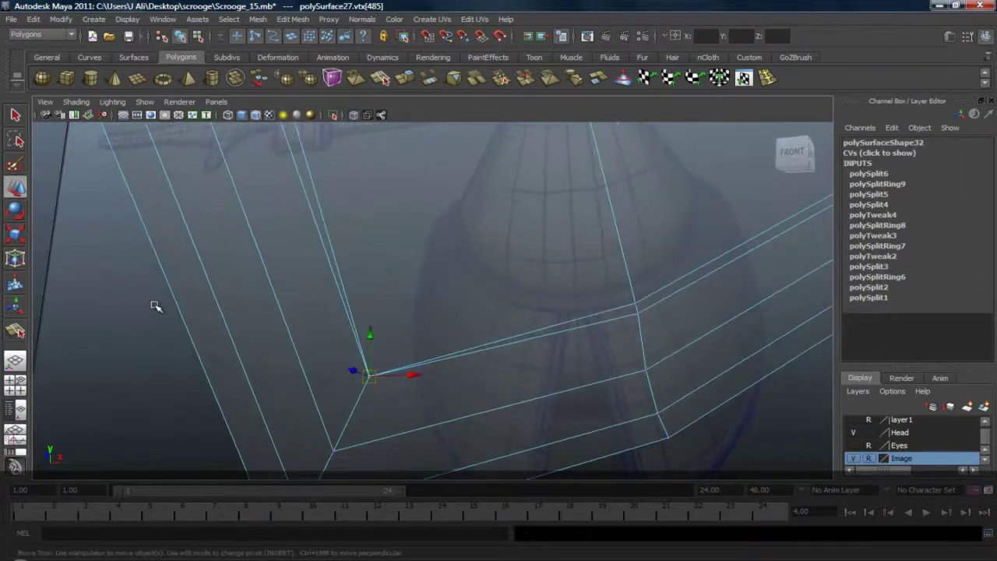
left_click(117, 303)
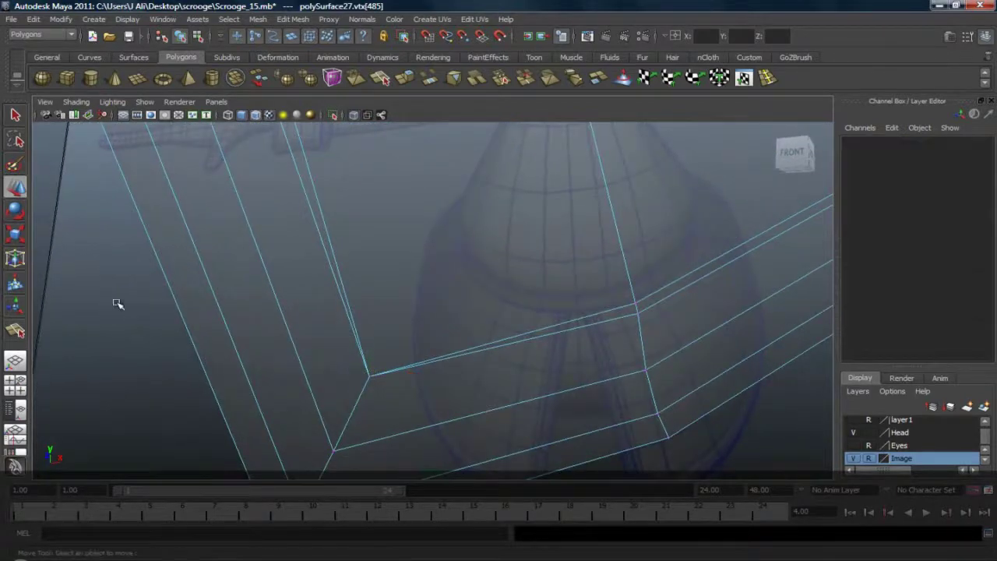
Step: Delete the corner's upper hem edge and recut it from just above the corner on the vertical cut to the hem loop
left_click(550, 328)
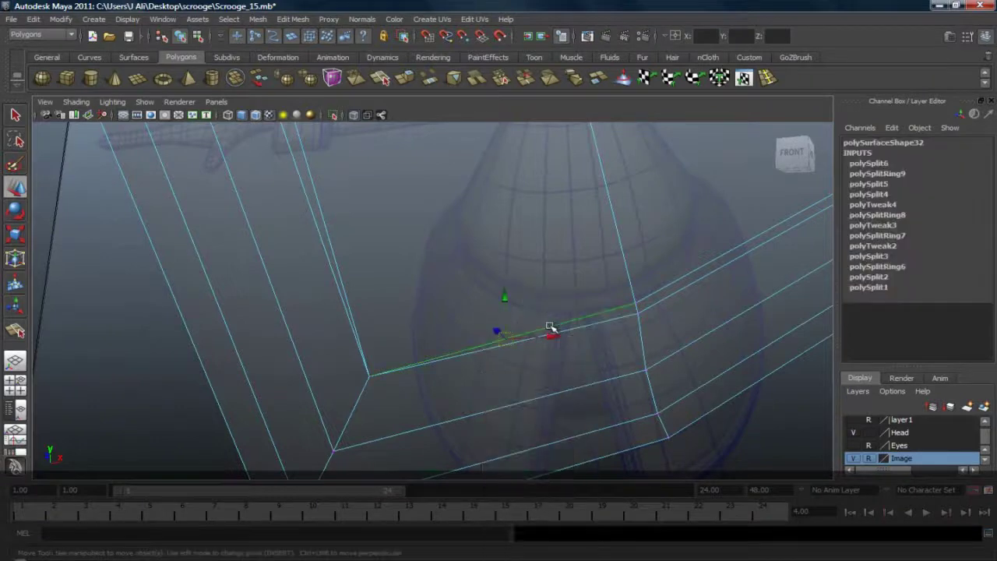
key("Delete")
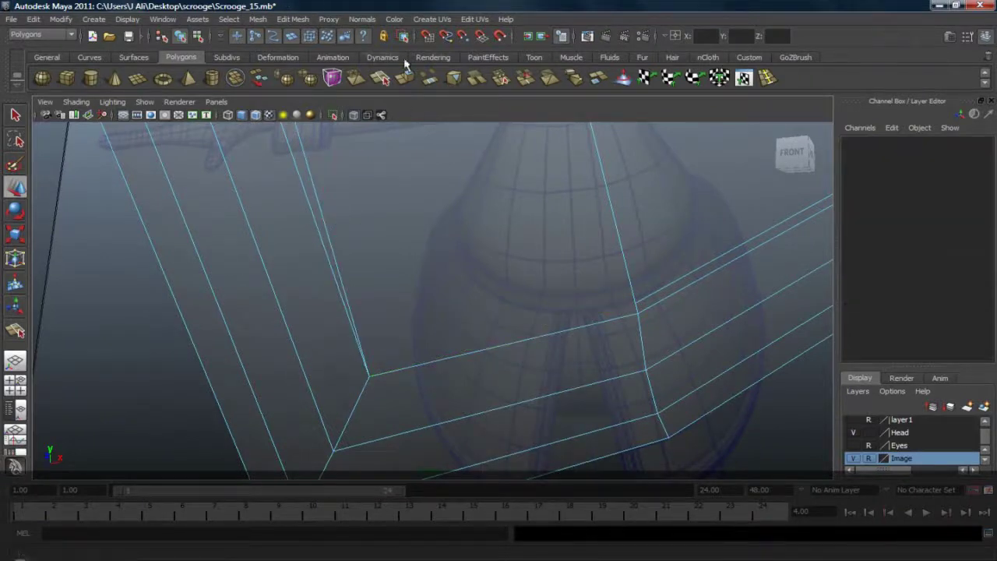
left_click(379, 78)
left_click_drag(350, 307, 361, 325)
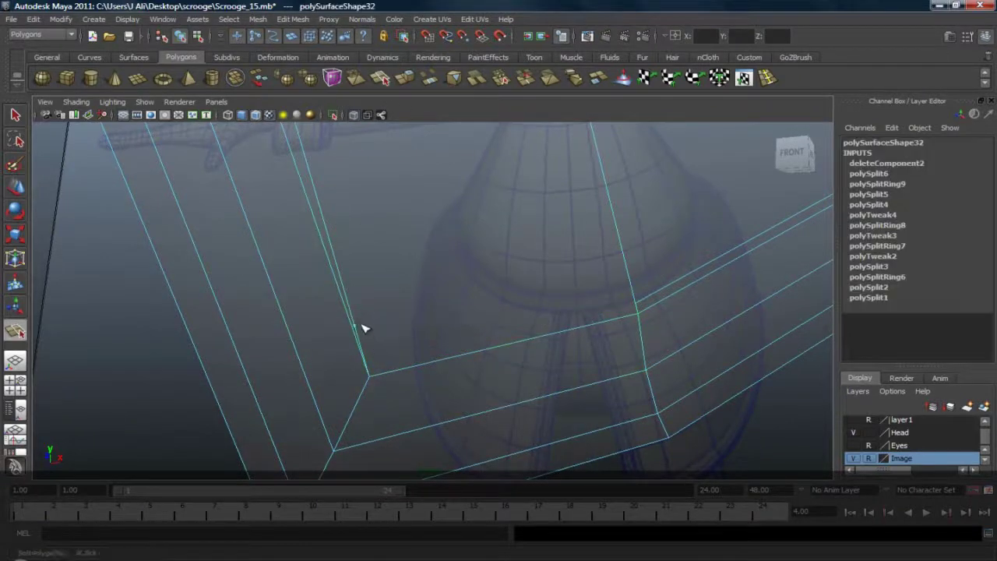
left_click_drag(384, 359, 386, 360)
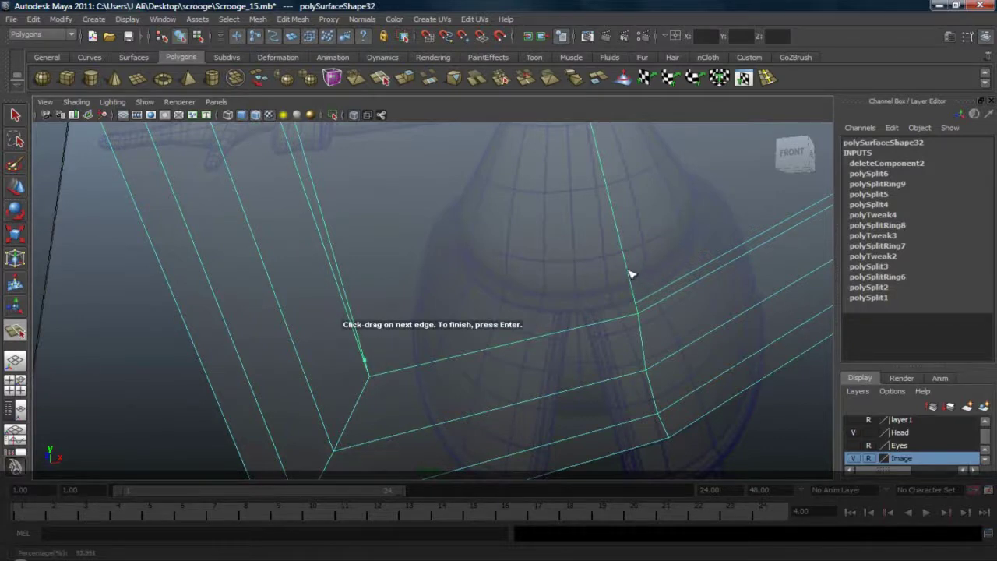
left_click_drag(629, 271, 650, 323)
key("w")
Step: Move the new vertex above the inner corner sideways and down to space the vertical and hem cuts evenly from the border
right_click(360, 326)
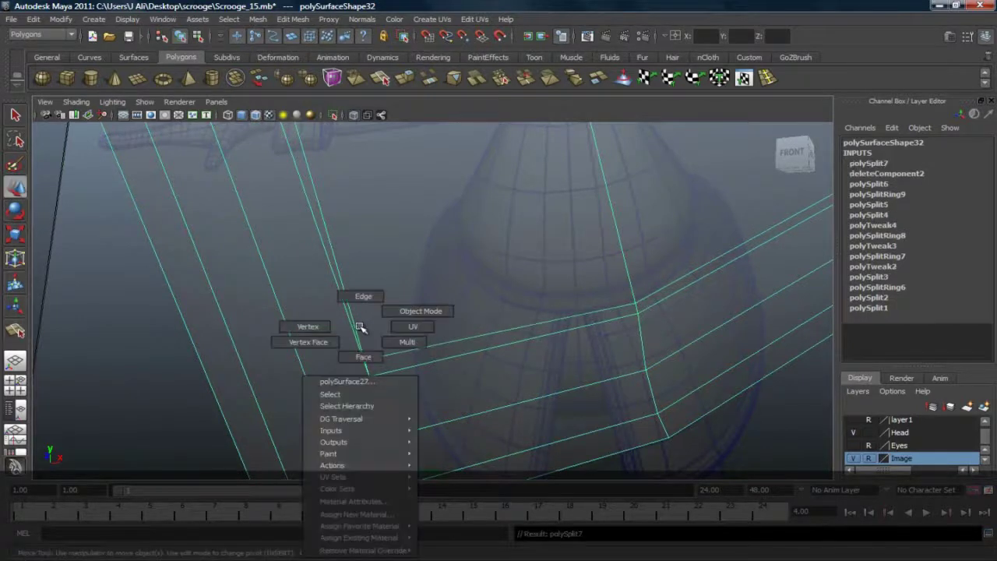
right_click_drag(360, 328, 308, 327)
left_click(364, 360)
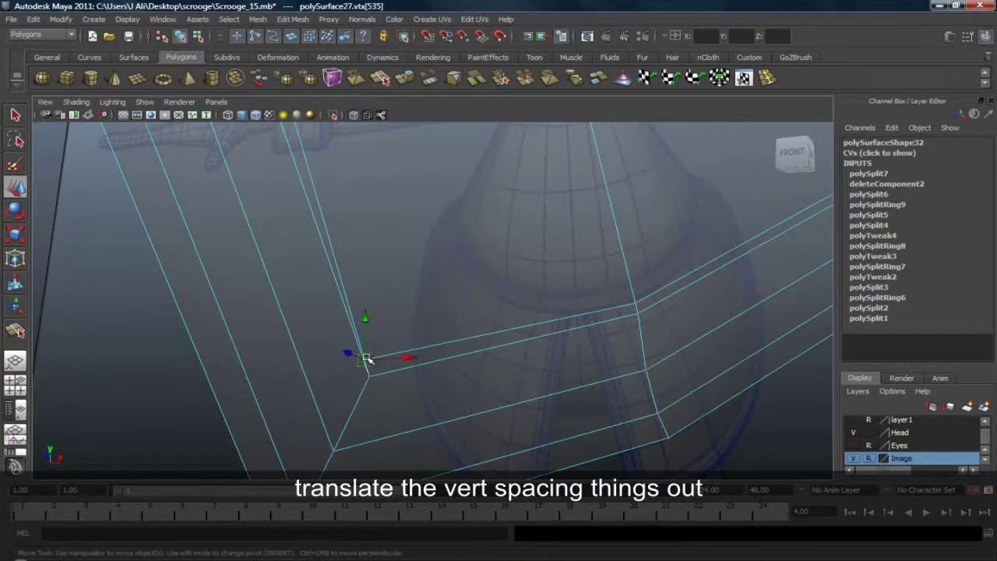
key("v")
left_click_drag(365, 360, 374, 331)
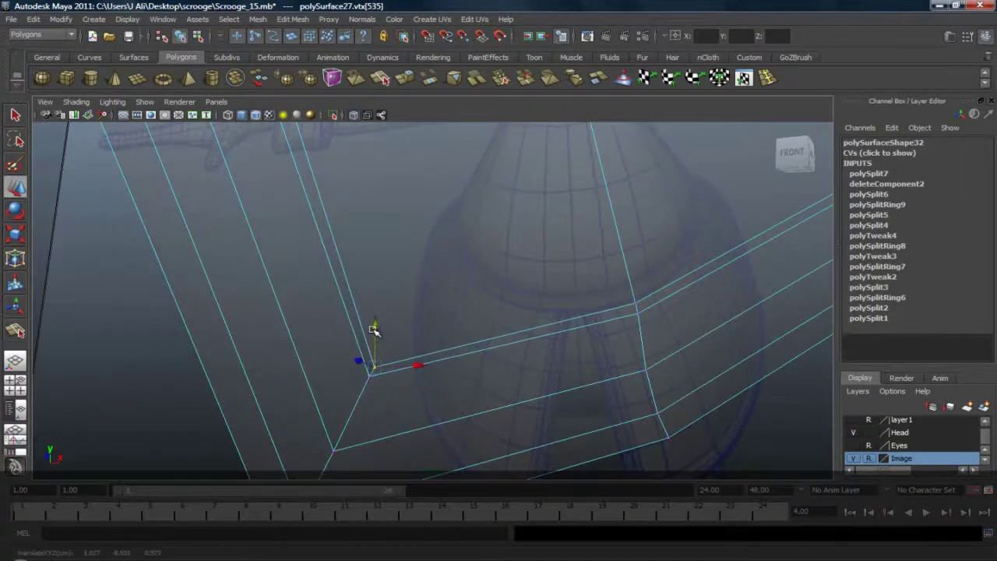
Step: Move the same corner vertex back in depth and check its placement against the border from the side
left_click_drag(376, 389, 437, 392, "alt")
key("f")
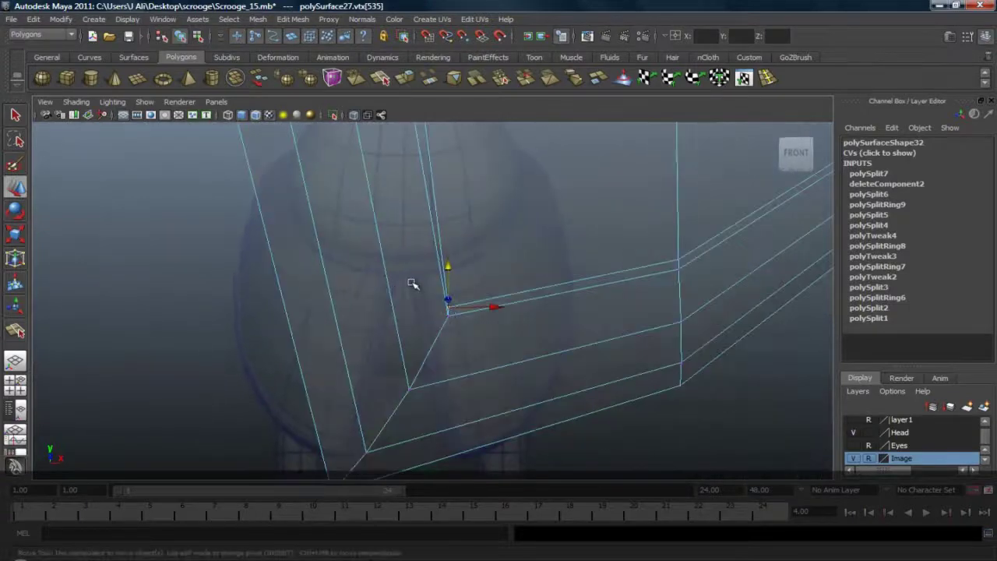
left_click_drag(412, 283, 402, 317, "alt")
left_click(407, 307)
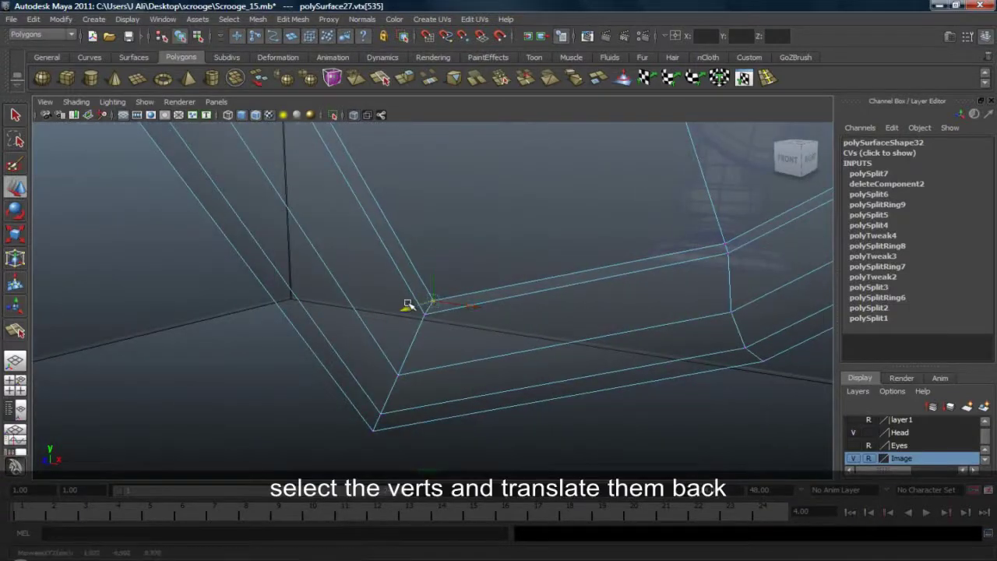
scroll(484, 254, "down", 3)
left_click_drag(484, 254, 390, 216, "alt")
middle_click_drag(413, 182, 476, 330, "alt")
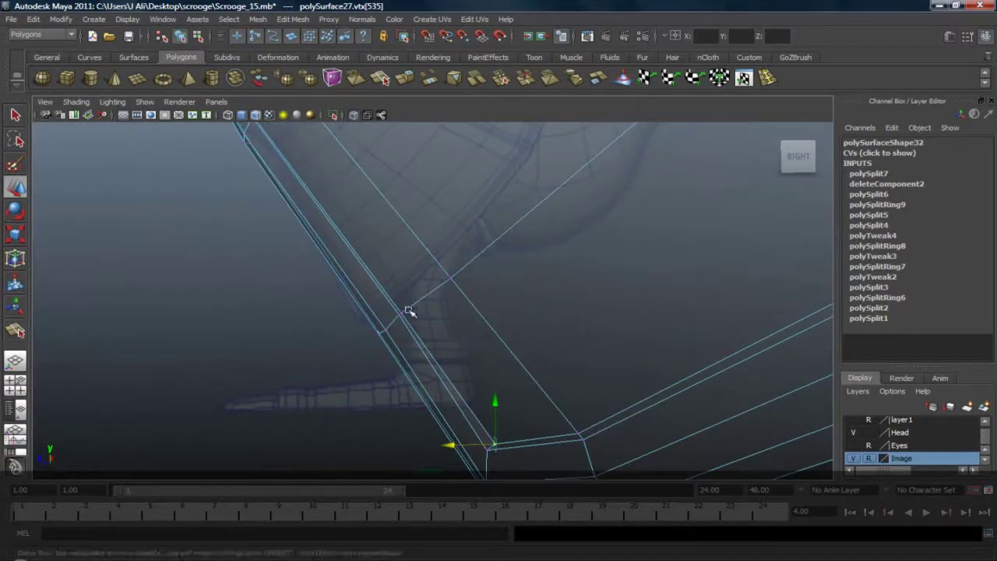
Step: Select the vertices running up the innermost vertical cut and shift them together in depth to space the cut from the border
middle_click_drag(351, 218, 462, 384, "alt")
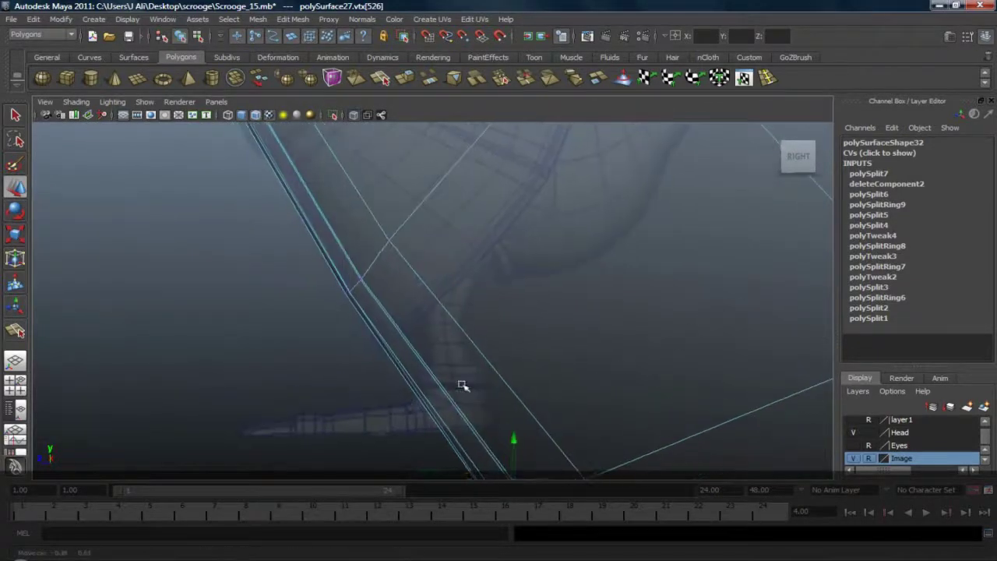
left_click_drag(366, 289, 467, 282, "alt")
left_click(355, 274, "shift")
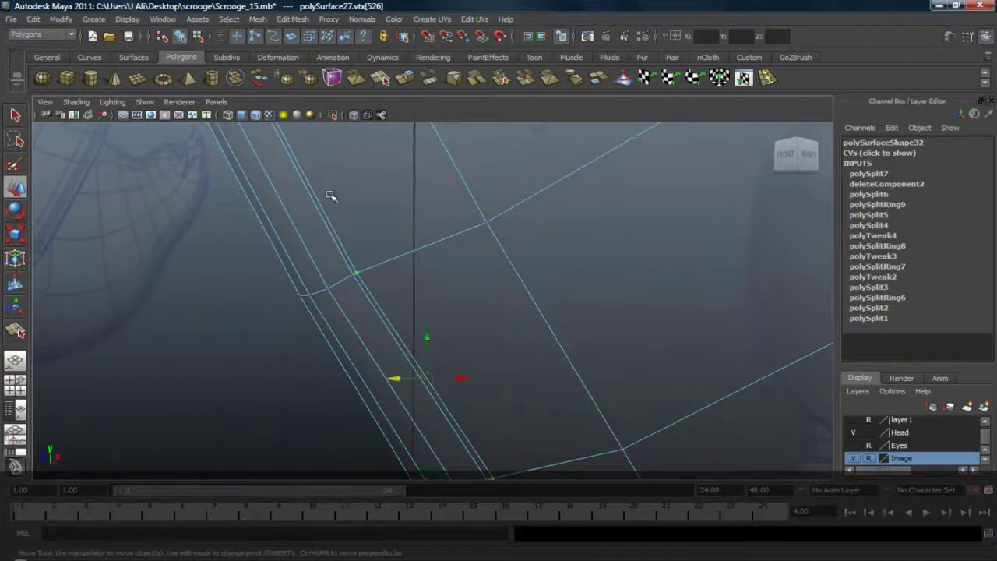
middle_click_drag(312, 165, 446, 448, "alt")
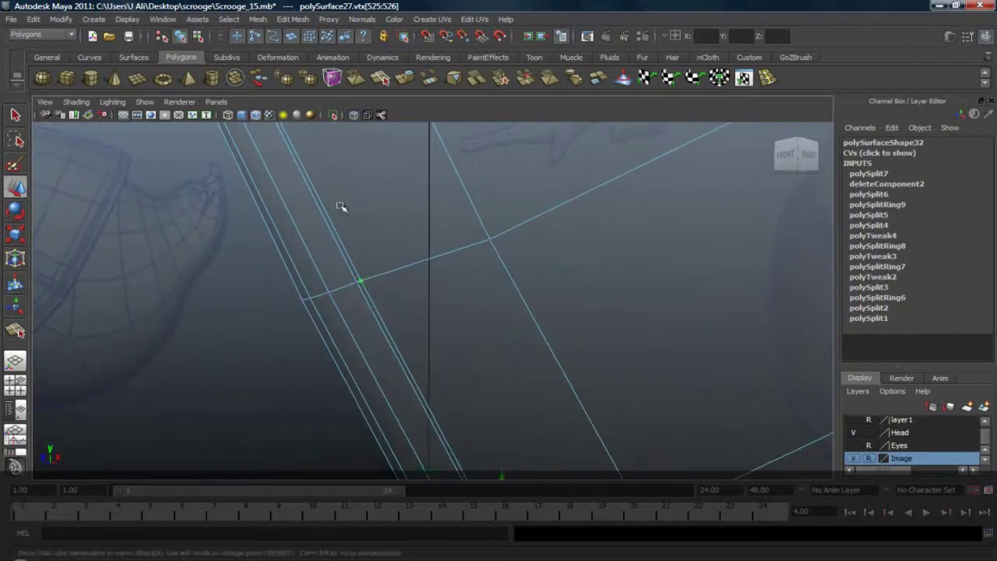
middle_click_drag(323, 156, 463, 457, "alt")
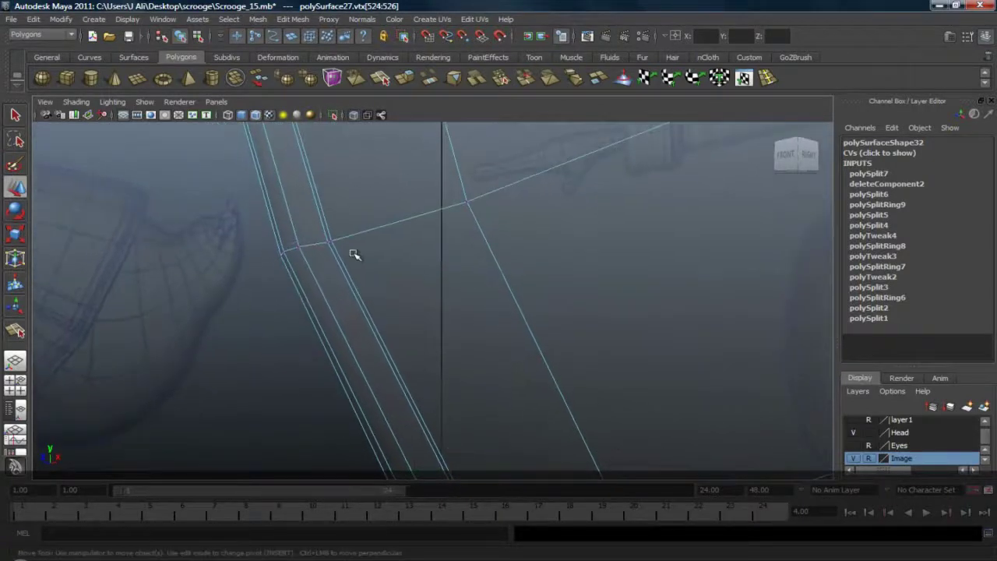
scroll(355, 194, "down", 3)
middle_click_drag(357, 184, 382, 221, "alt")
left_click(371, 206, "shift")
left_click_drag(447, 249, 422, 334, "alt")
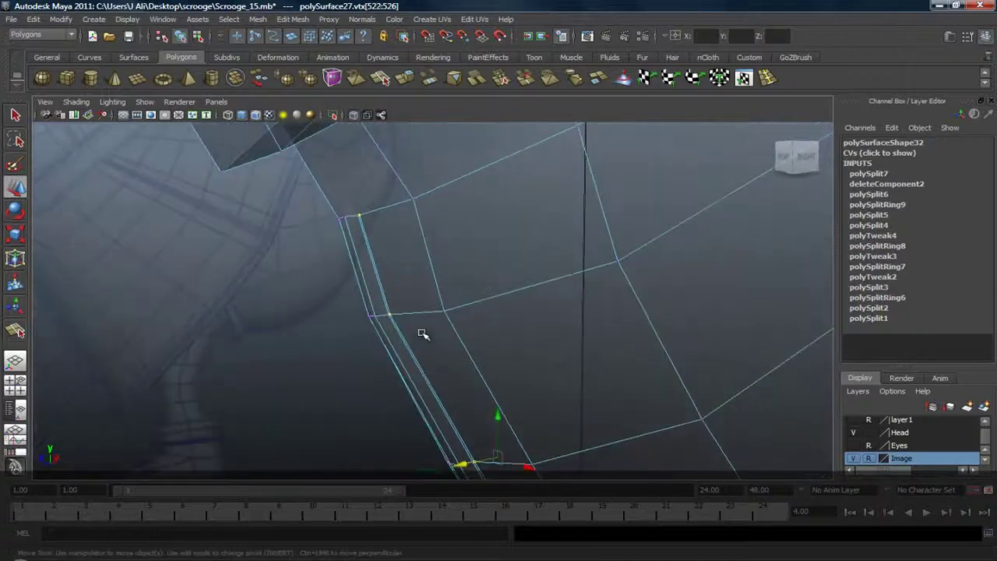
middle_click_drag(437, 402, 346, 215, "alt")
left_click_drag(381, 303, 389, 303)
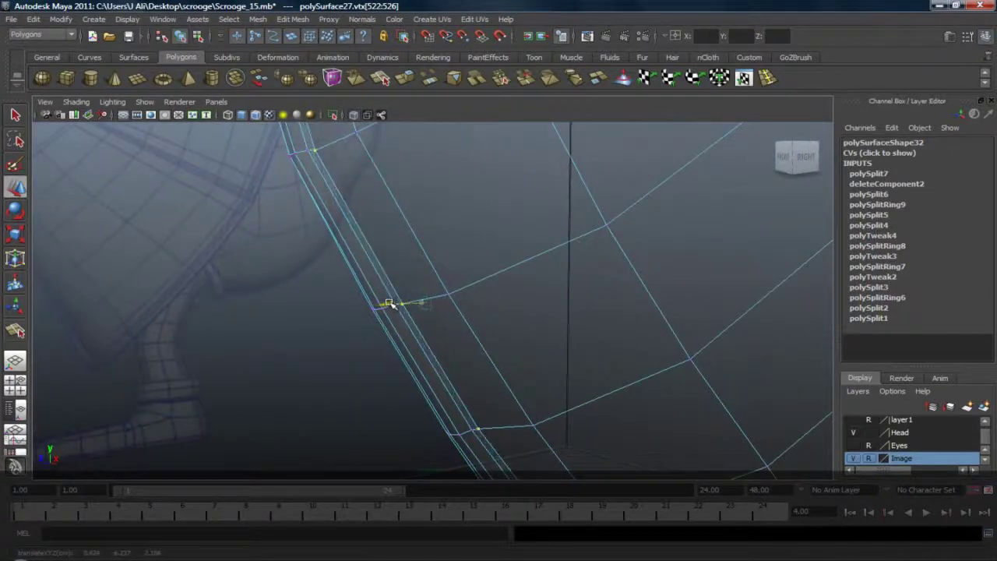
middle_click_drag(531, 377, 474, 254, "alt")
Step: Fine-tune the depth of the lower vertical-cut vertex and the inner corner vertex individually
left_click_drag(477, 392, 478, 349, "alt")
left_click(484, 360)
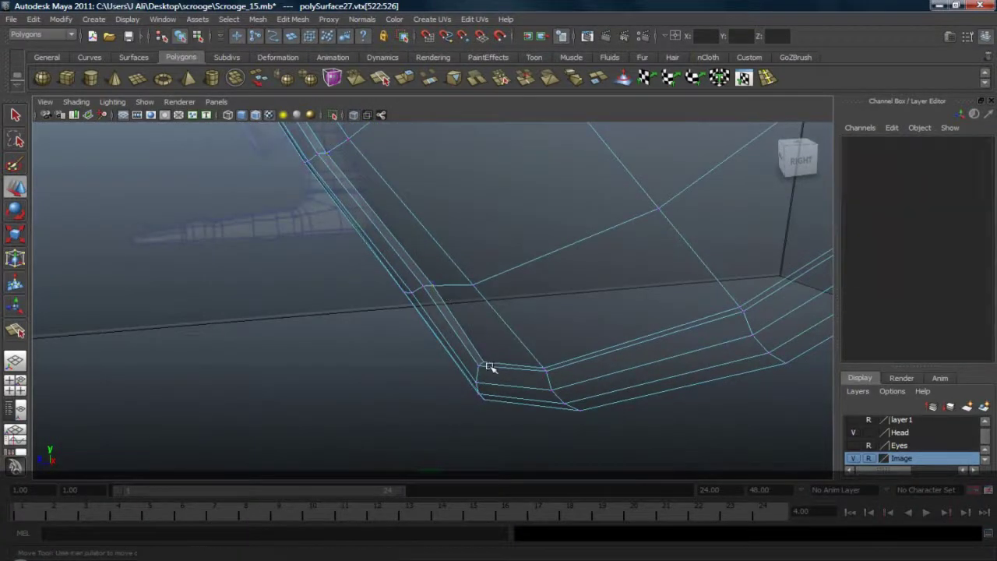
left_click(433, 288)
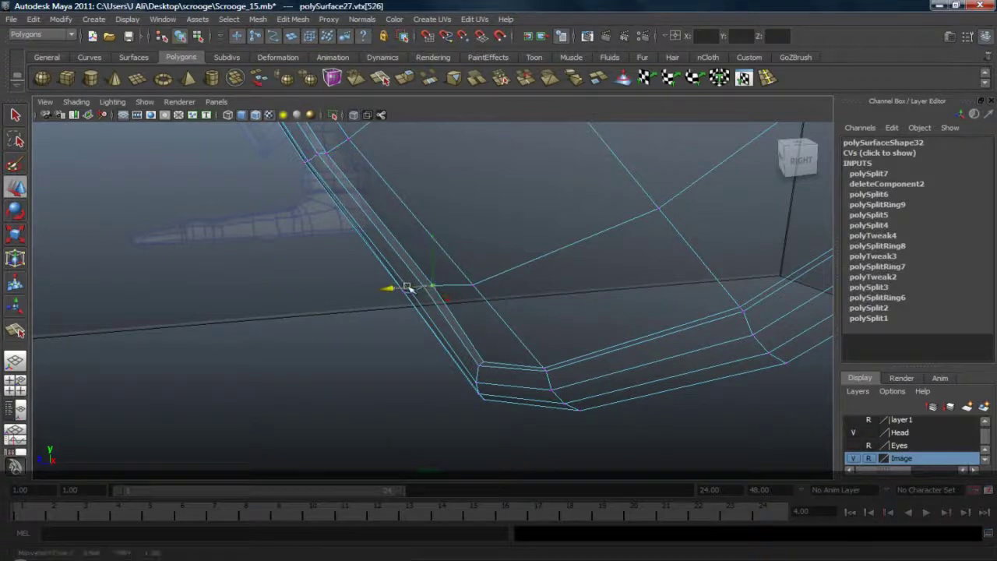
left_click(484, 361)
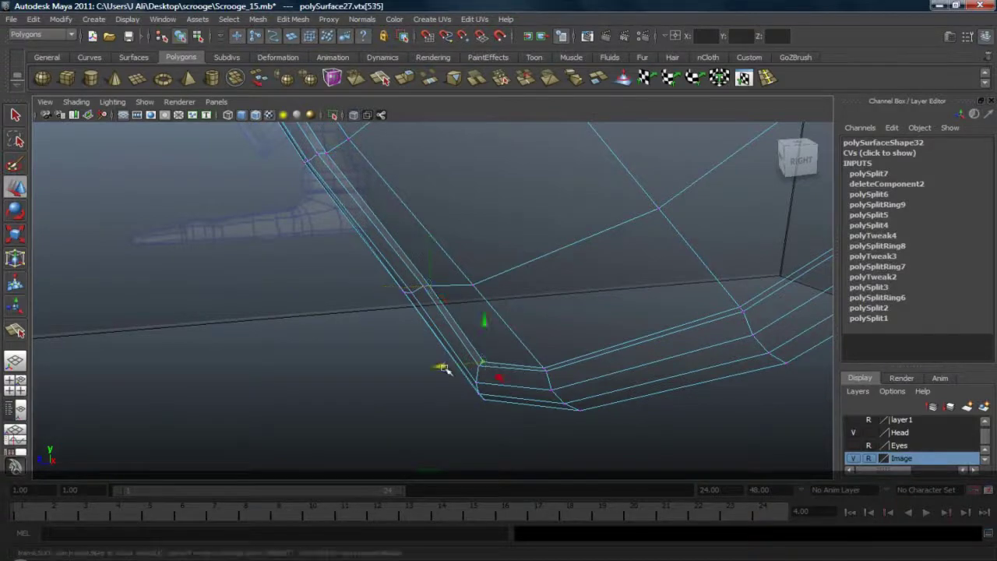
left_click_drag(485, 341, 648, 254, "alt")
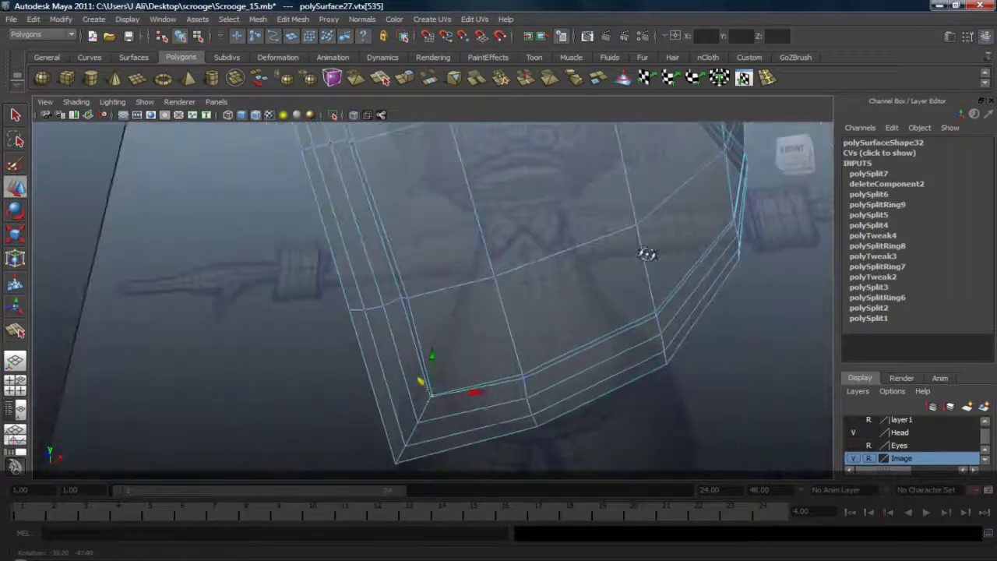
Step: Move the vertex directly above the inner corner sideways toward the border in the front view
key("space")
left_click_drag(518, 253, 519, 272)
scroll(407, 285, "up", 3)
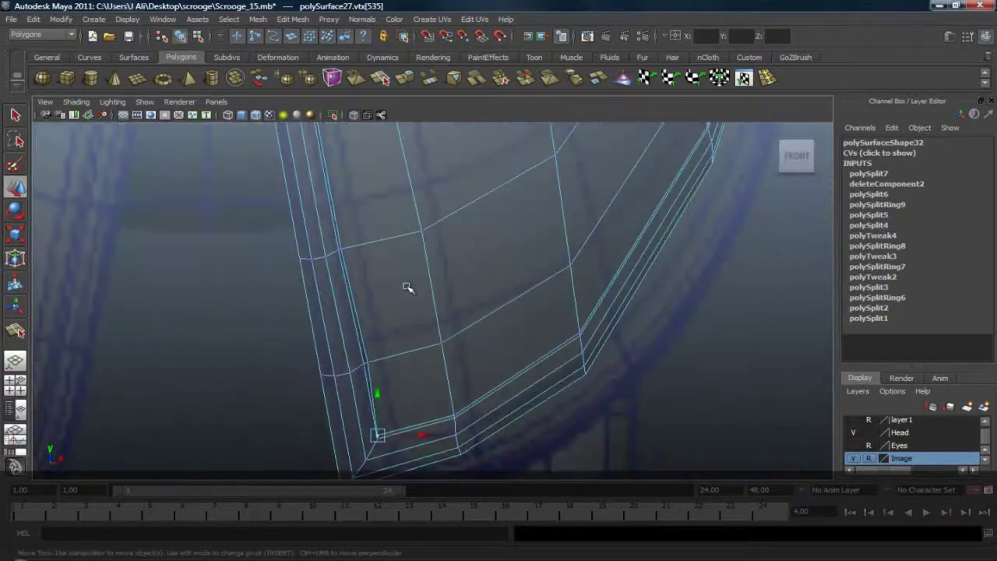
middle_click_drag(379, 340, 420, 283, "alt")
left_click(403, 303)
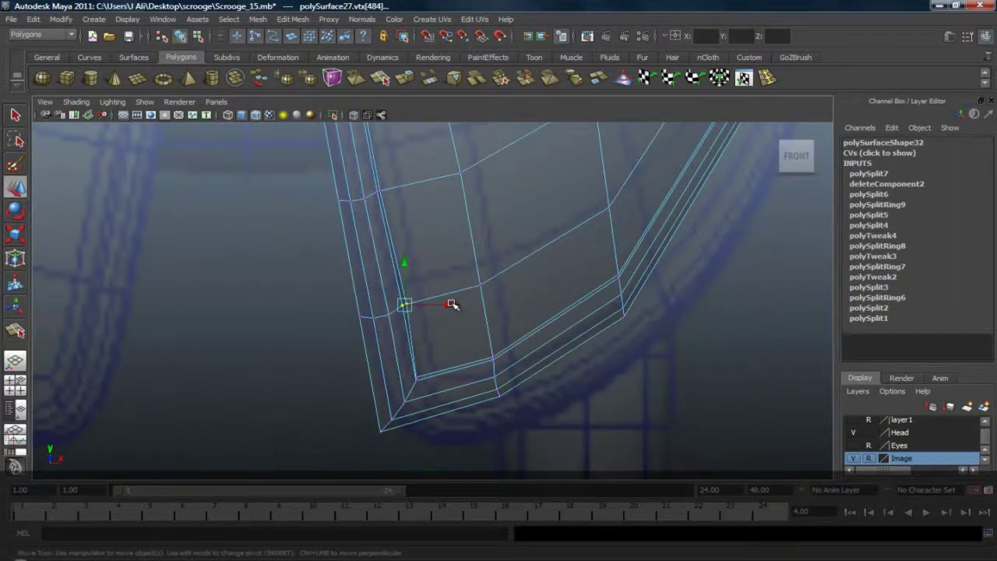
left_click_drag(451, 304, 451, 304)
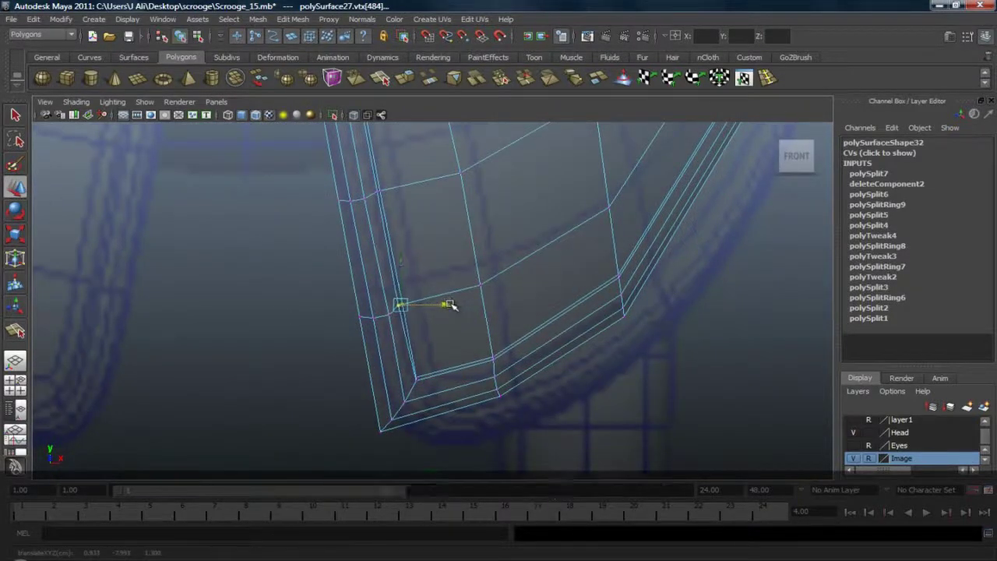
Step: Nudge the inner corner vertex slightly sideways and readjust the vertex above it to even out the narrow band along the border
left_click(297, 328)
scroll(437, 392, "up", 3)
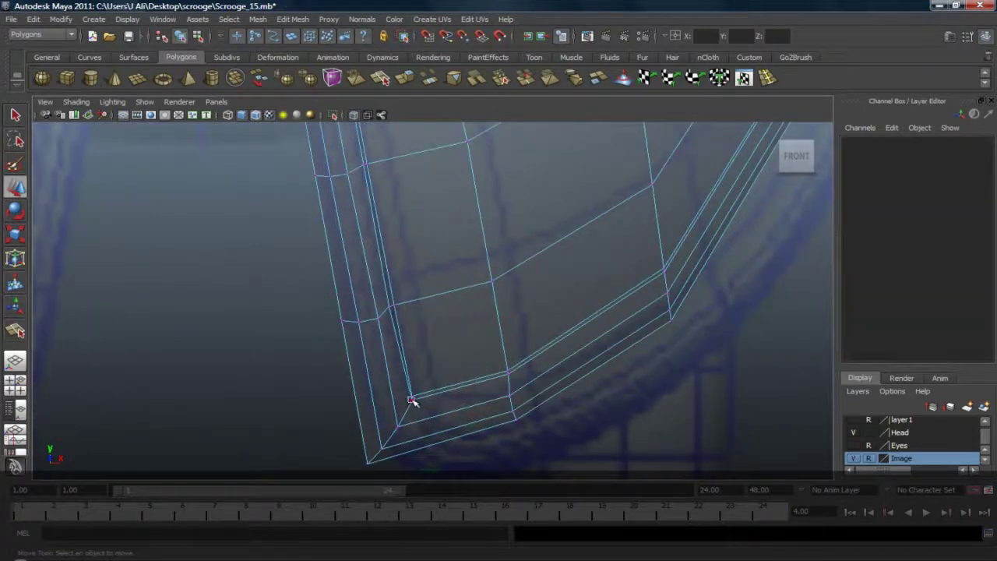
left_click(411, 394)
left_click_drag(453, 395, 455, 396)
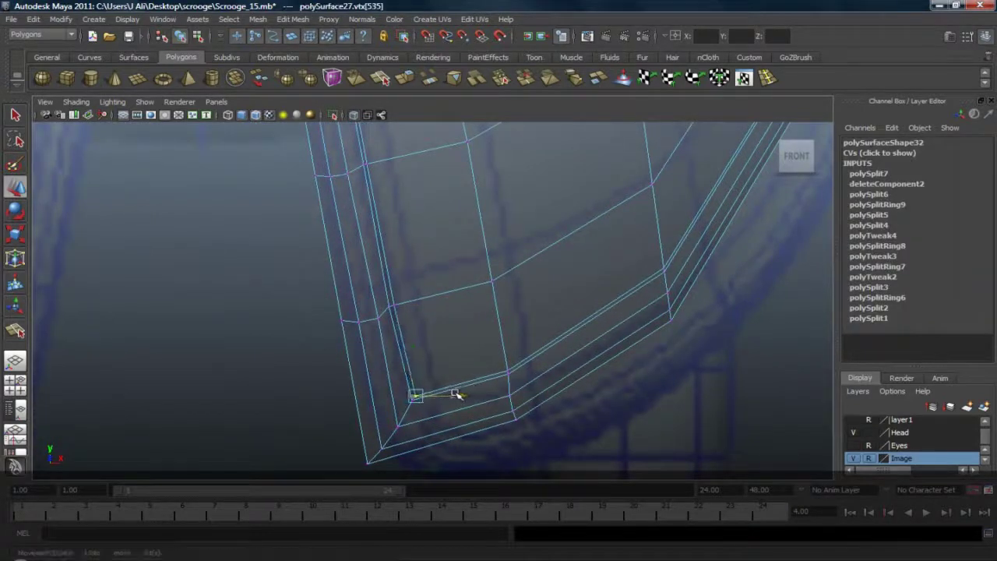
key("ctrl+z")
left_click_drag(436, 360, 413, 346)
left_click_drag(413, 396, 419, 396)
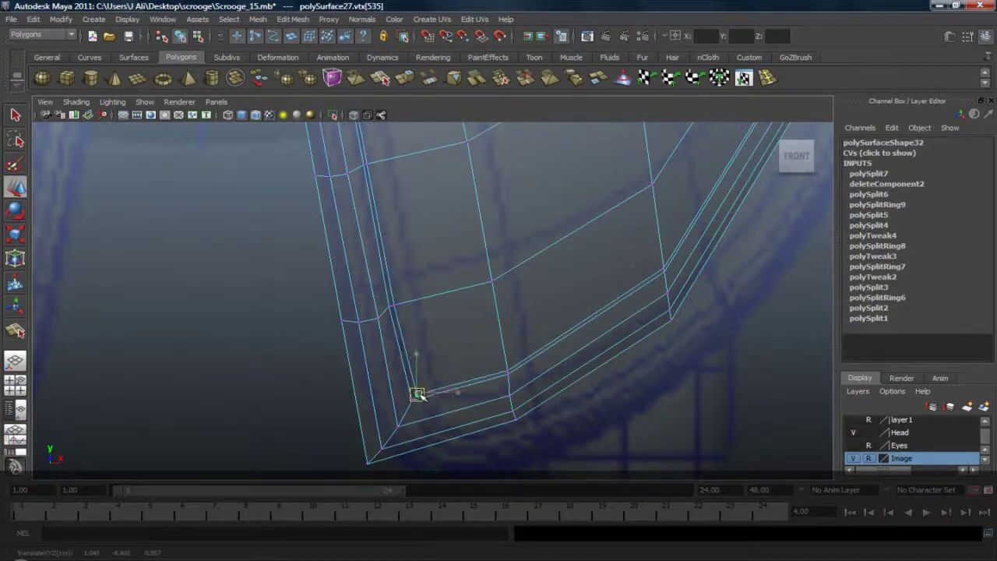
left_click(178, 377)
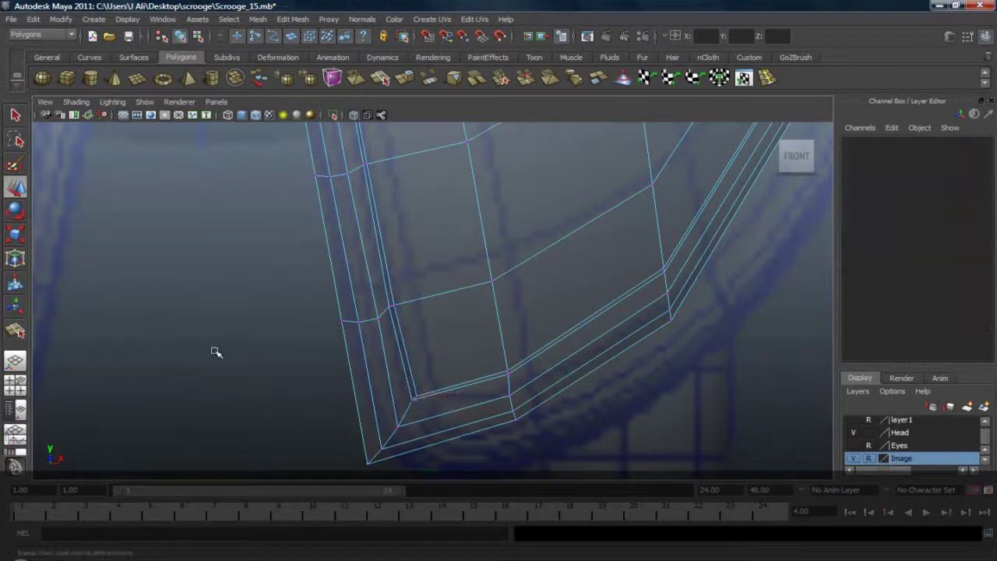
left_click(399, 308)
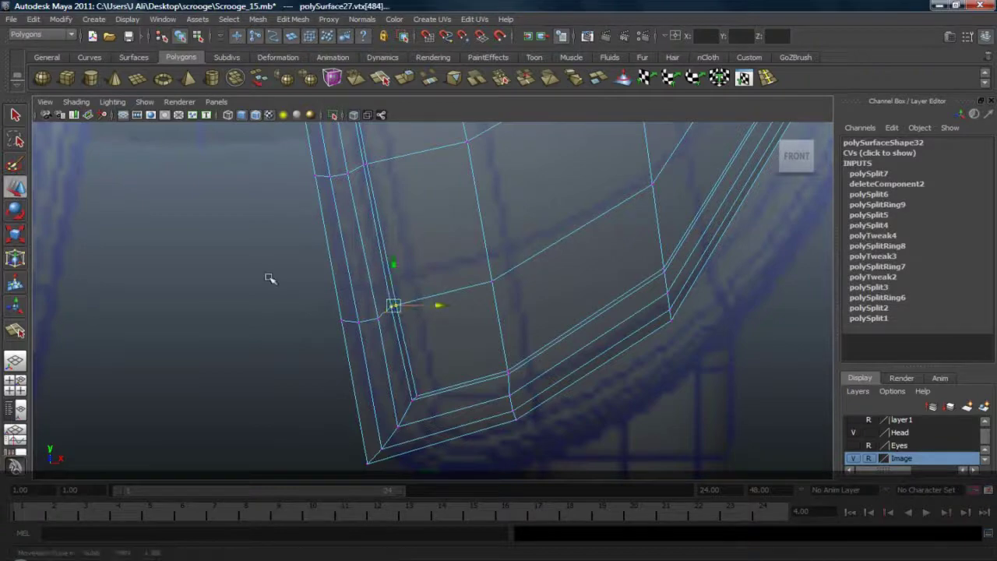
left_click(15, 362)
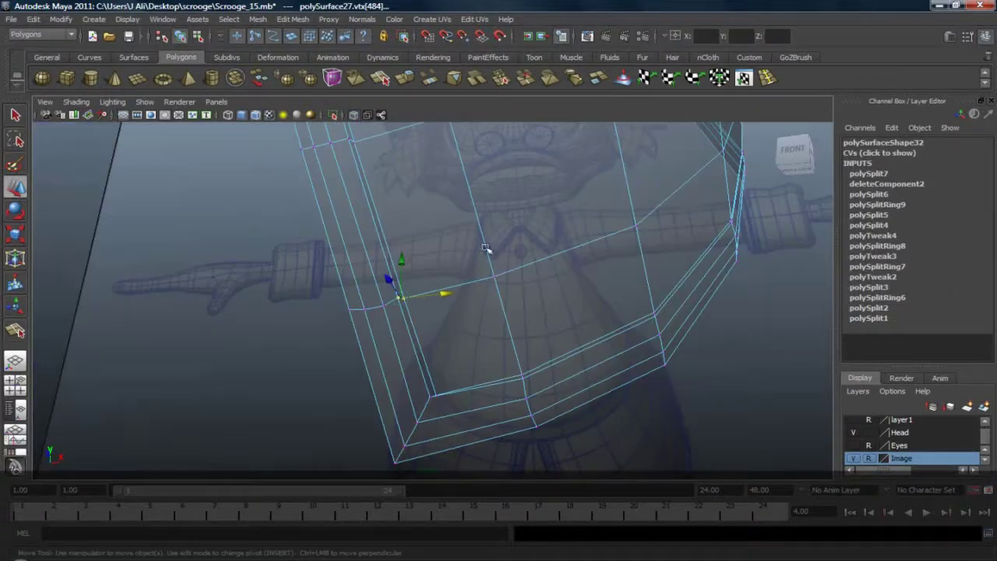
left_click_drag(487, 249, 573, 285, "alt")
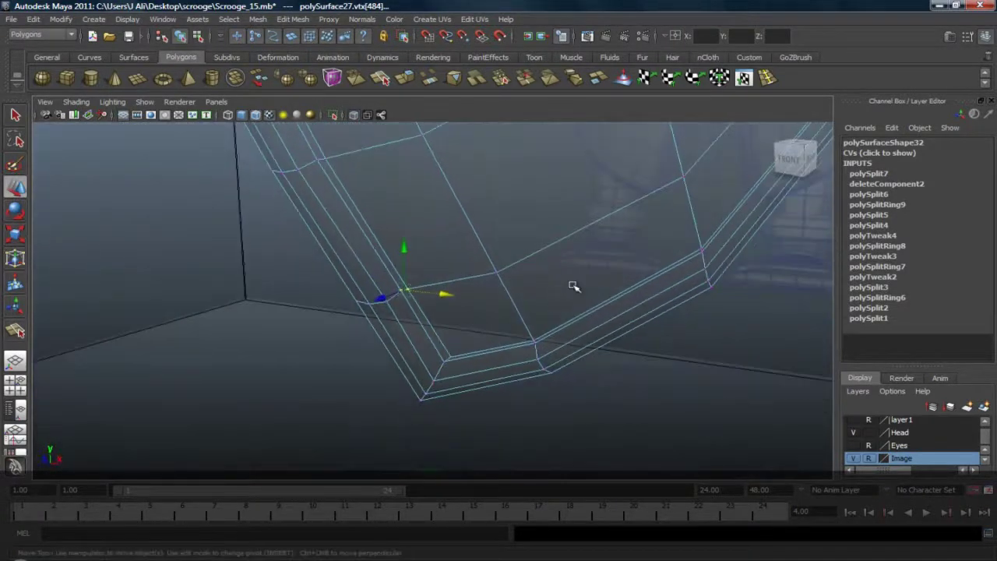
Step: Insert two edge loops inside the narrow band between the inner border cuts and return to object selection
left_click(770, 78)
right_click_drag(218, 281, 569, 281, "alt")
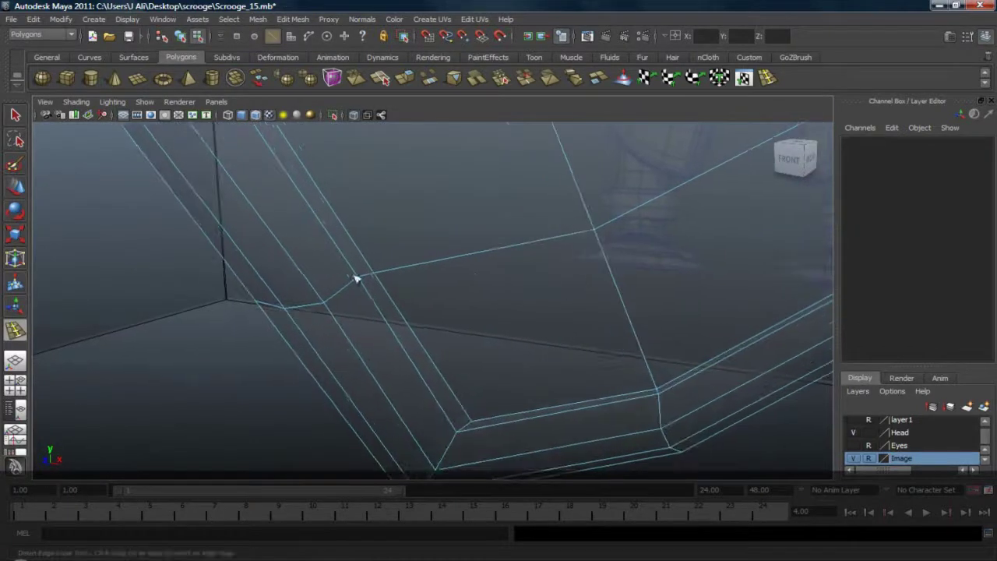
mouse_move(366, 274)
left_mouse_down()
mouse_move(377, 279)
mouse_move(363, 278)
left_mouse_up()
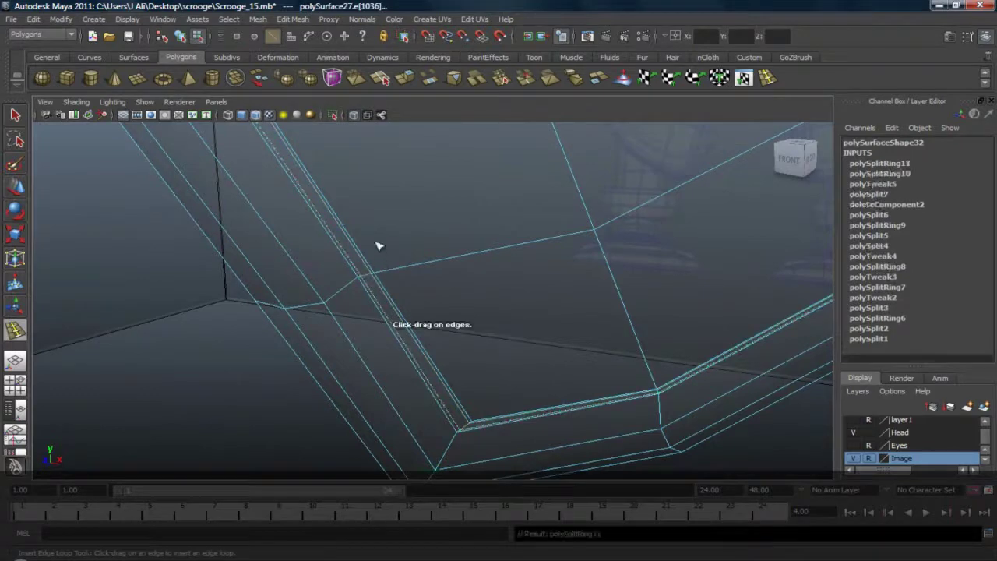
key("w")
right_click_drag(372, 238, 408, 221)
left_click(407, 220)
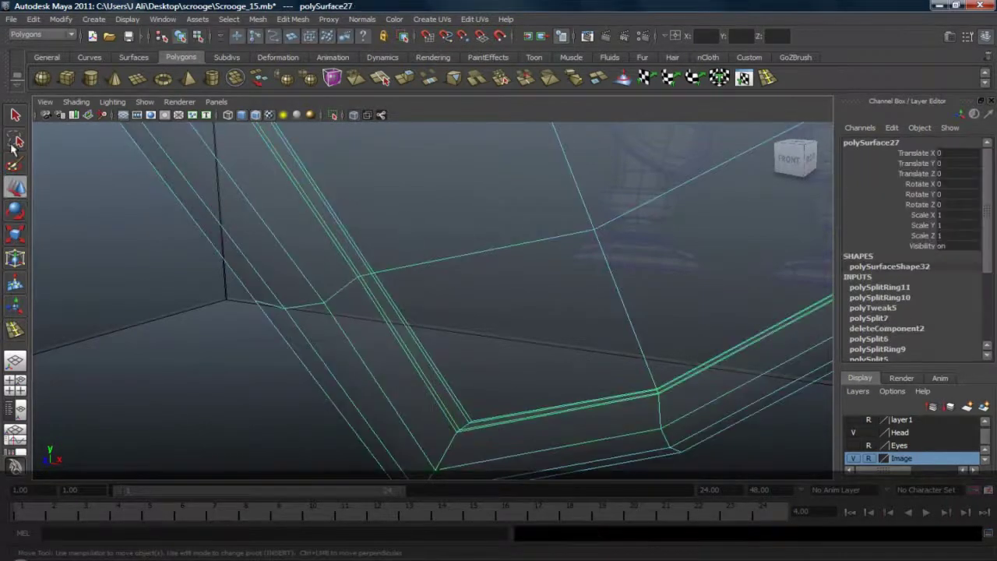
Step: Restore opaque shading and turn on smooth preview for the whole jacket
left_click(75, 104)
left_click(119, 238)
scroll(461, 272, "down", 4)
scroll(462, 268, "down", 5)
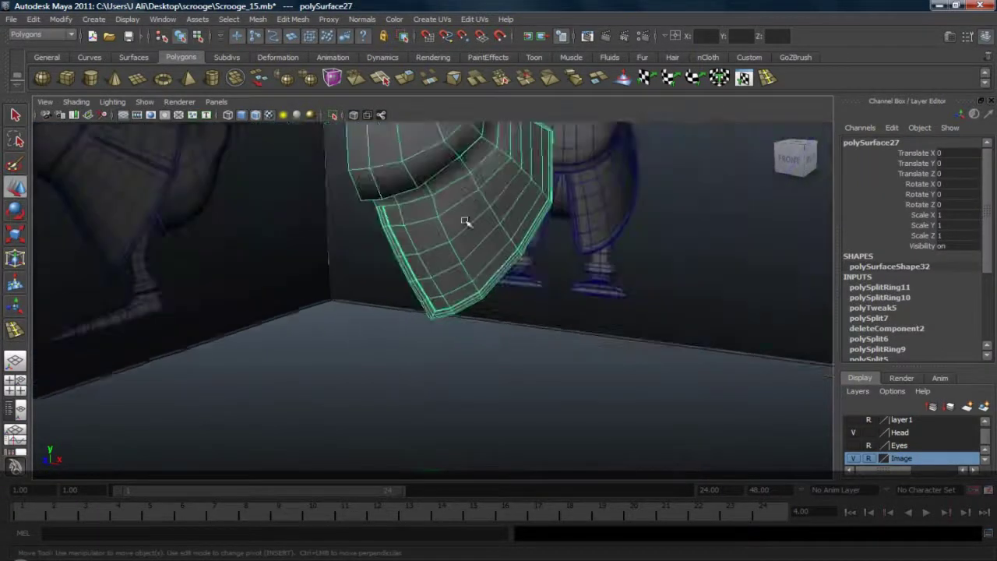
middle_click_drag(467, 178, 504, 340, "alt")
key("3")
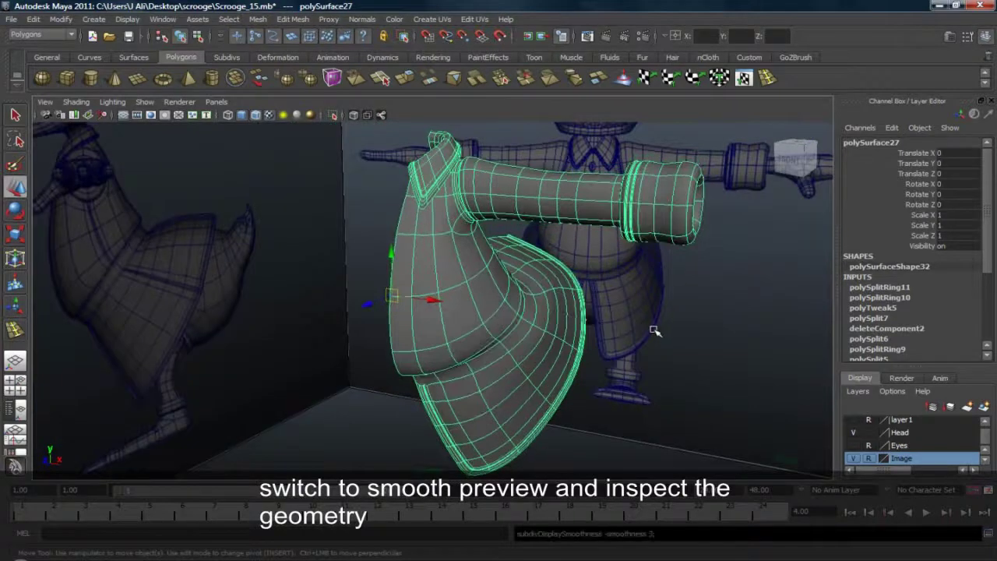
Step: Examine the smoothed skirt's border, hem and front corner from the side view and in perspective
left_click(656, 331)
left_click_drag(656, 330, 550, 309, "alt")
key("space")
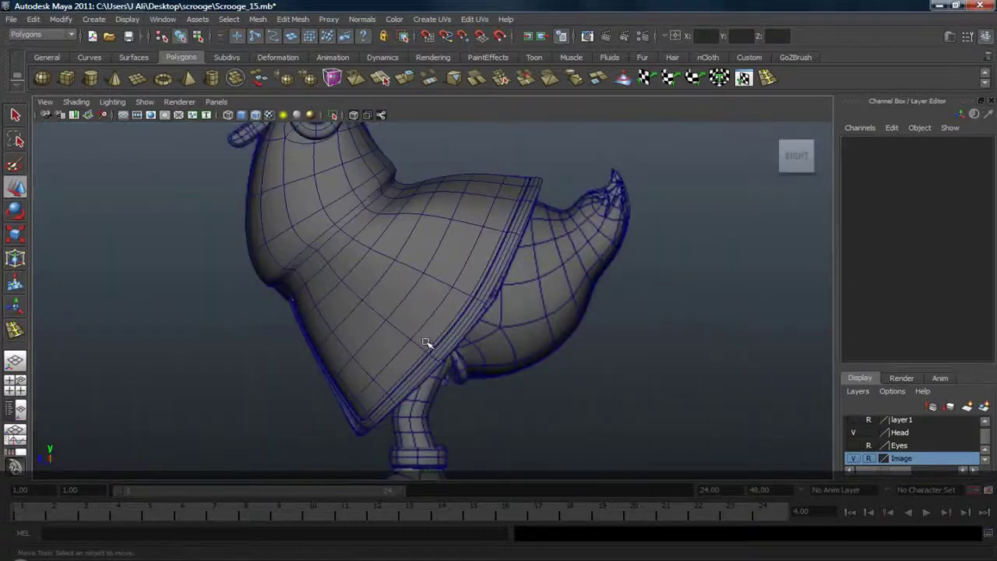
middle_click_drag(403, 357, 453, 256, "alt")
scroll(455, 254, "up", 5)
left_click(12, 362)
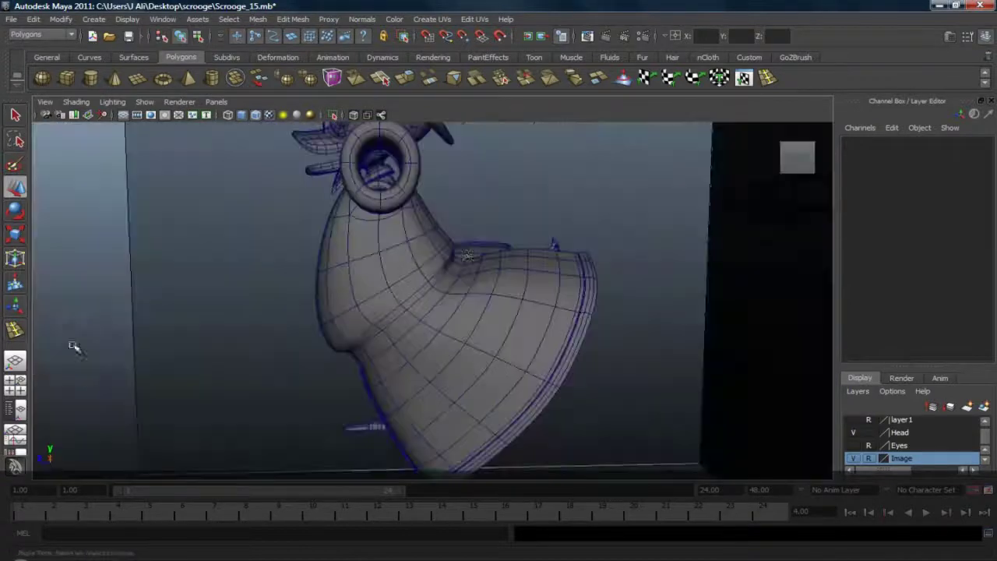
left_click_drag(468, 256, 586, 256, "alt")
middle_click_drag(561, 338, 507, 180, "alt")
scroll(507, 179, "up", 4)
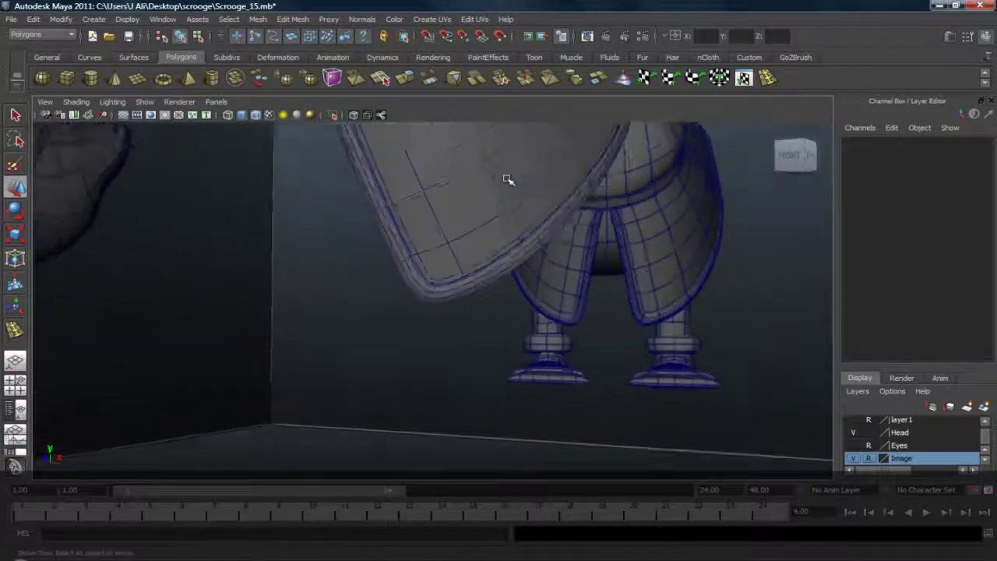
scroll(507, 180, "up", 1)
left_click(415, 287)
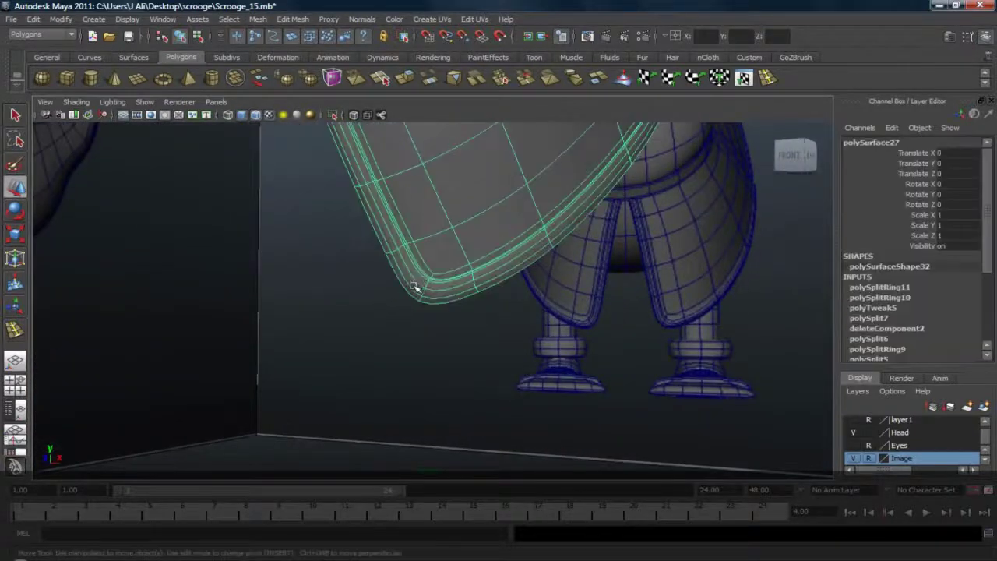
Step: Compare the unsmoothed and smoothed jacket around the skirt corner, hem and waist fold from several angles
key("1")
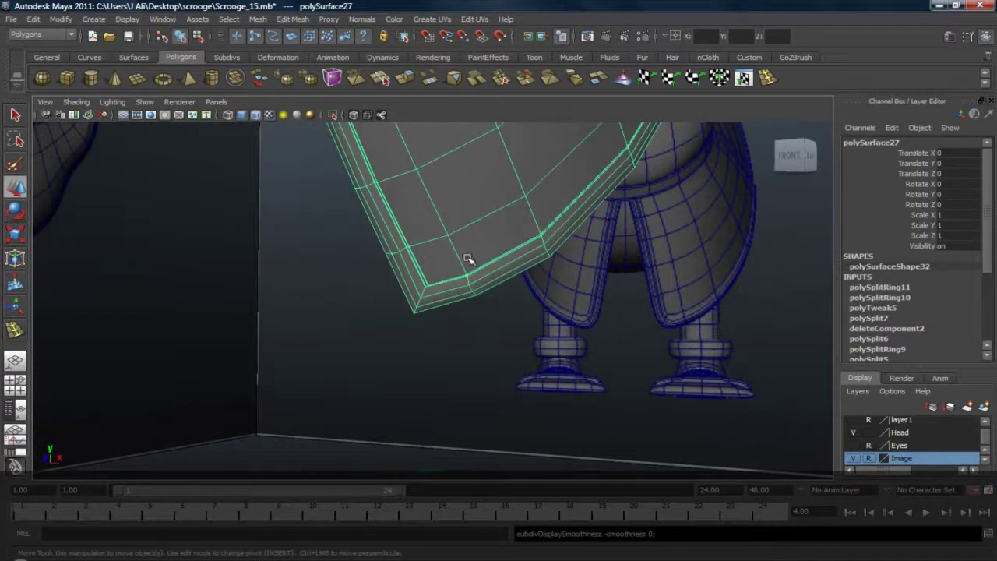
key("space")
left_click_drag(466, 260, 514, 263)
middle_click_drag(504, 356, 495, 395, "alt")
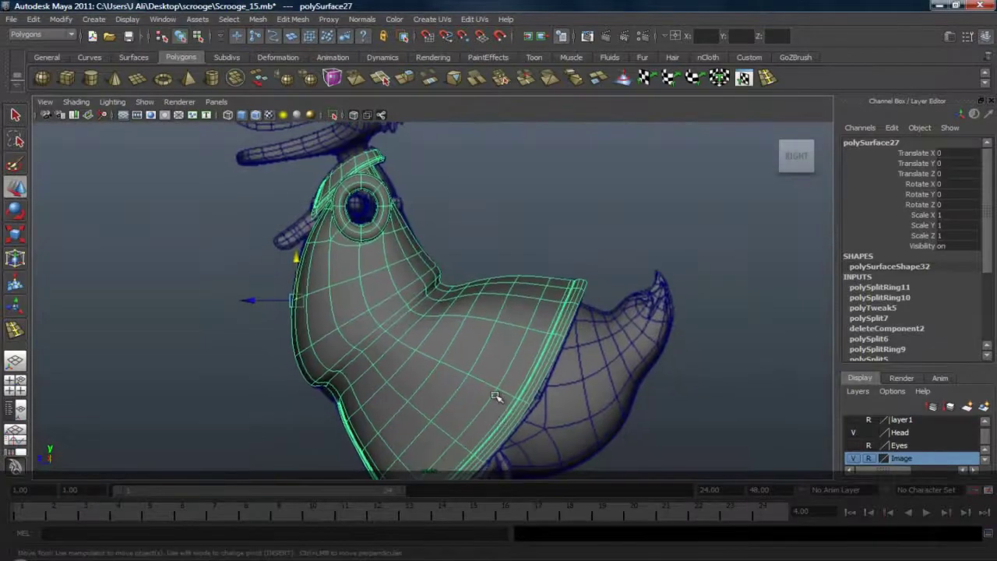
left_click(24, 363)
middle_click_drag(470, 257, 414, 333, "alt")
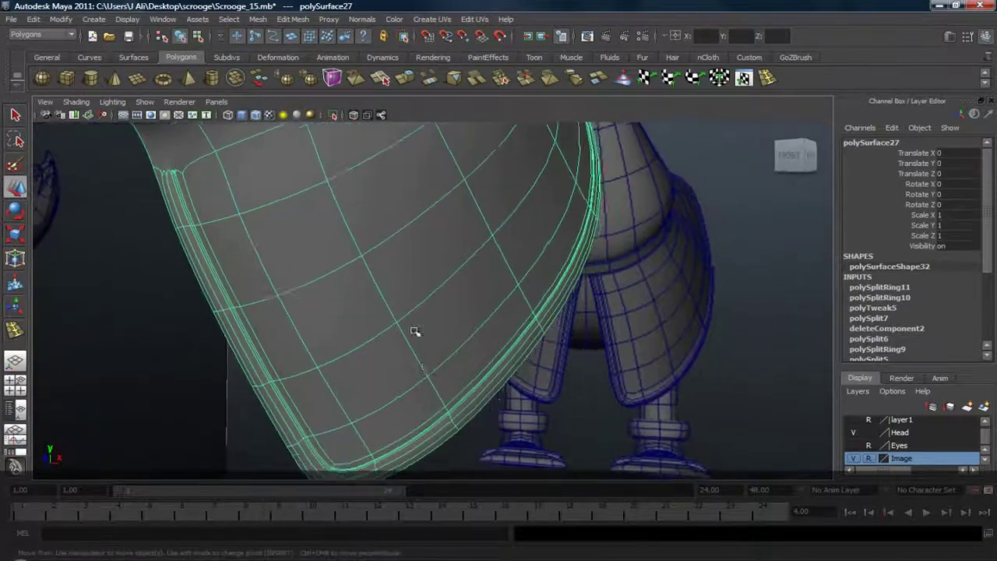
right_click_drag(414, 334, 446, 269, "alt")
middle_click_drag(446, 269, 438, 334, "alt")
right_click_drag(438, 334, 508, 332, "alt")
left_click_drag(507, 332, 409, 304, "alt")
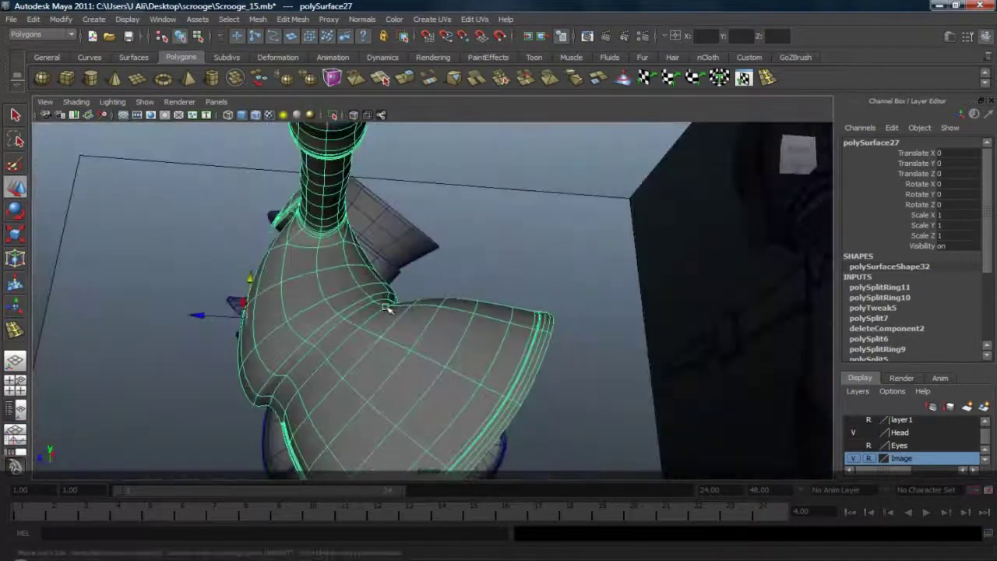
Step: Turn off the jacket's smooth preview and inspect the mesh where the sleeve joins the body
key("1")
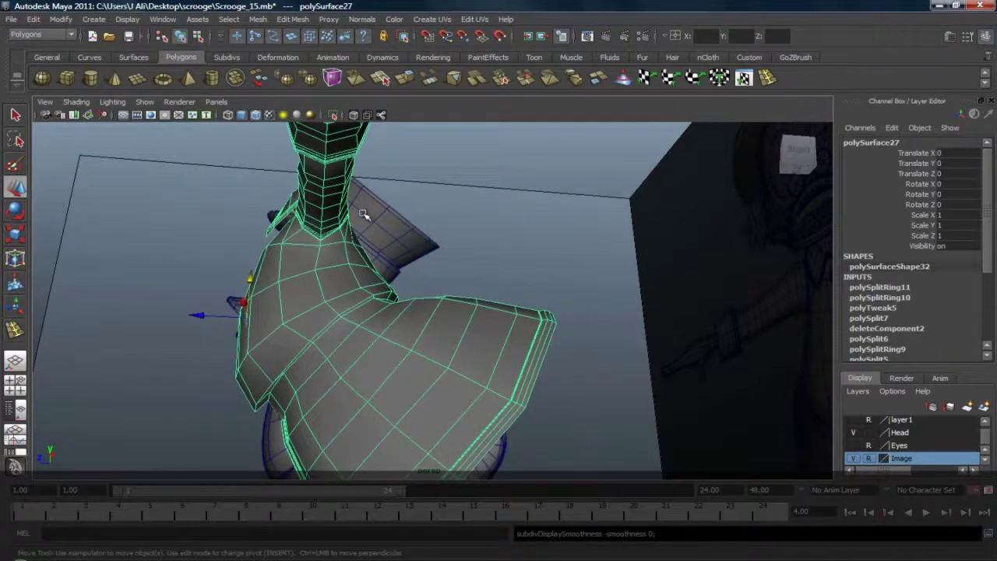
left_click_drag(362, 214, 346, 285, "alt")
scroll(371, 277, "up", 4)
middle_click_drag(346, 284, 348, 278, "alt")
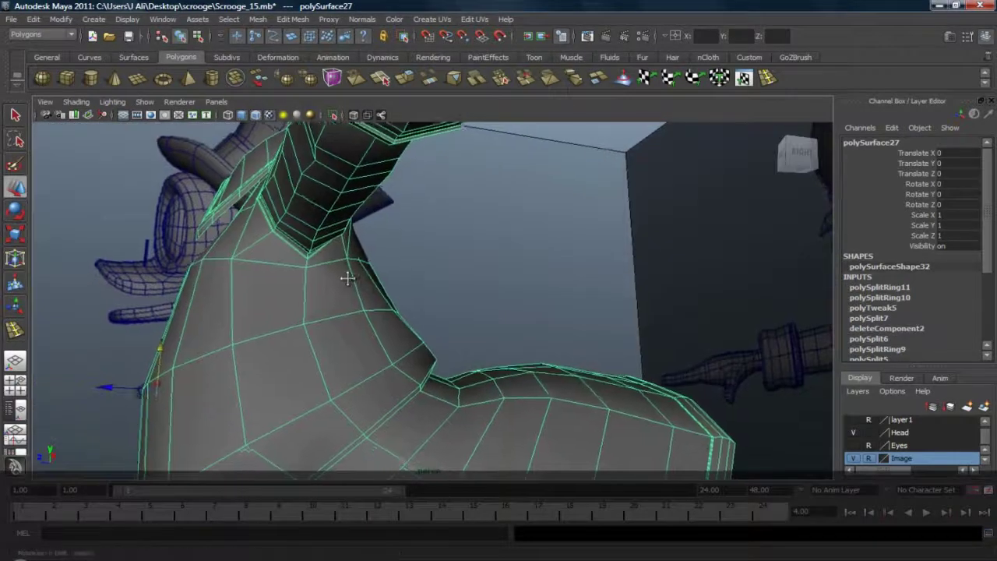
Step: Examine the corner of the jacket mesh below the sleeve opening, save the scene and reselect the jacket
left_click_drag(348, 278, 334, 258, "alt")
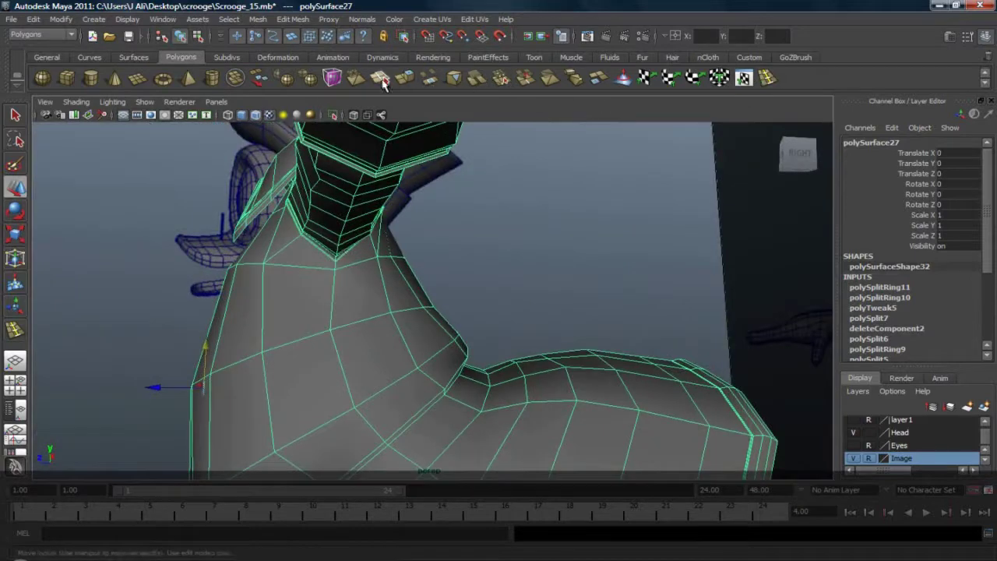
left_click(382, 81)
middle_click_drag(343, 238, 414, 294, "alt")
scroll(421, 245, "up", 5)
scroll(415, 299, "up", 4)
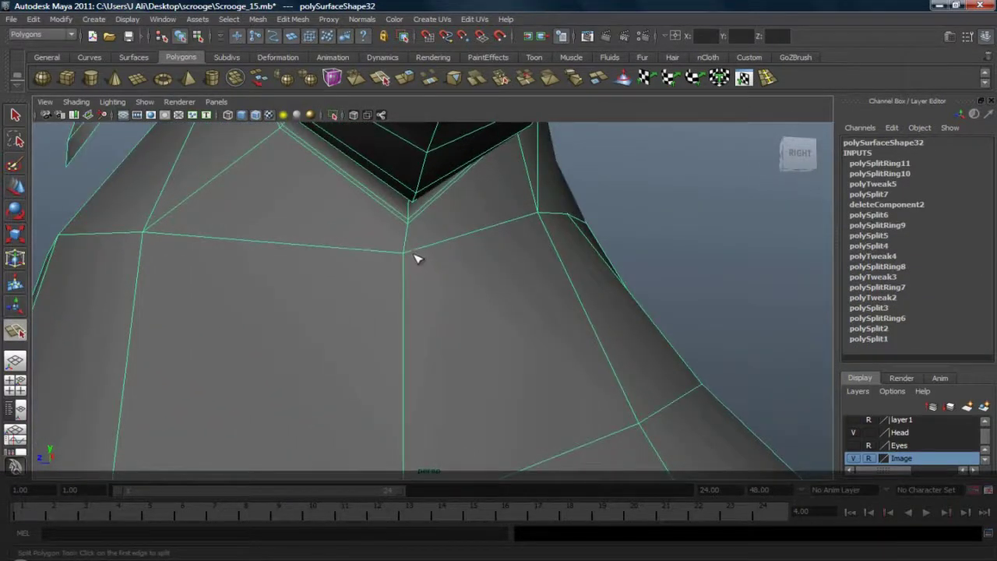
left_click_drag(399, 246, 374, 216, "alt")
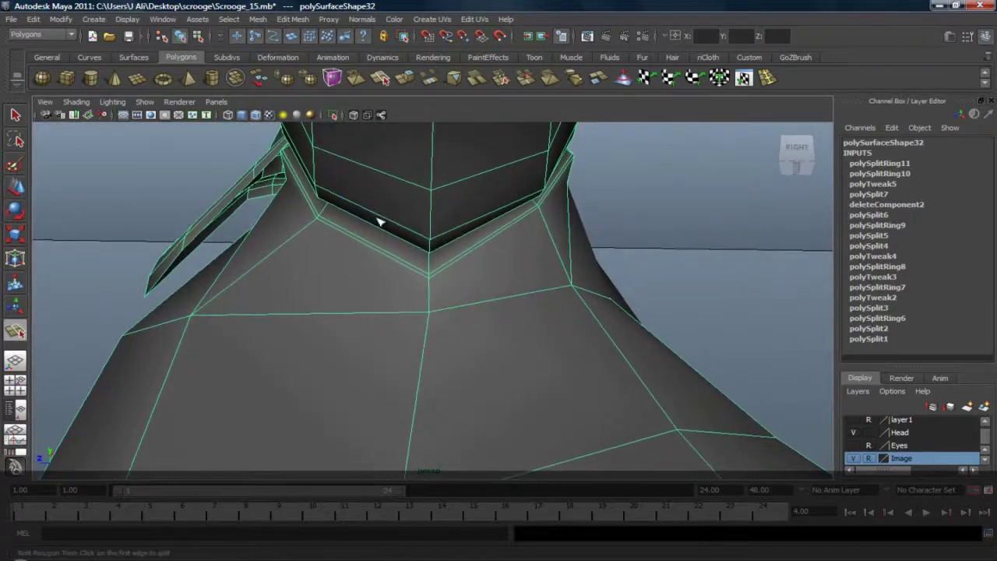
scroll(427, 269, "up", 3)
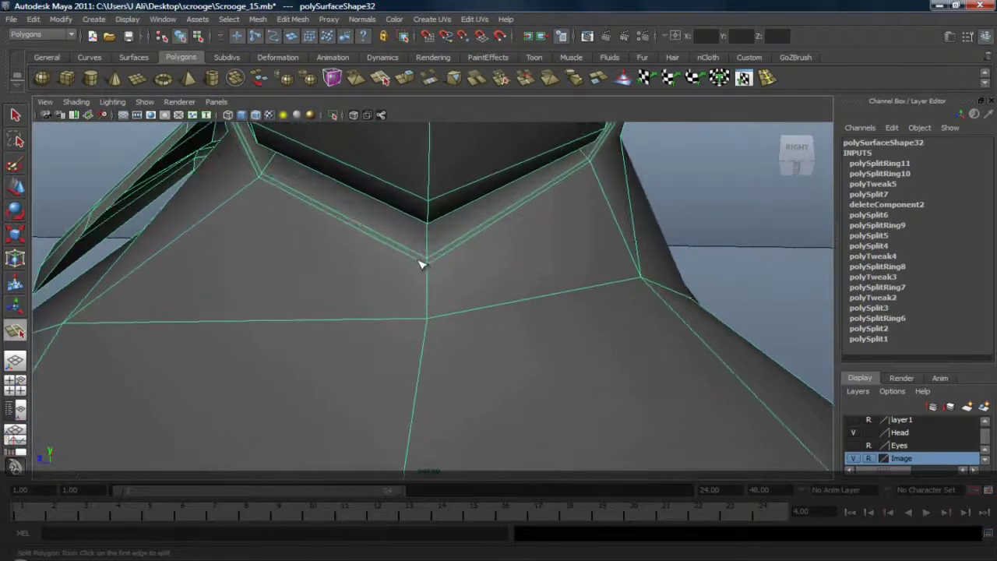
key("ctrl+s")
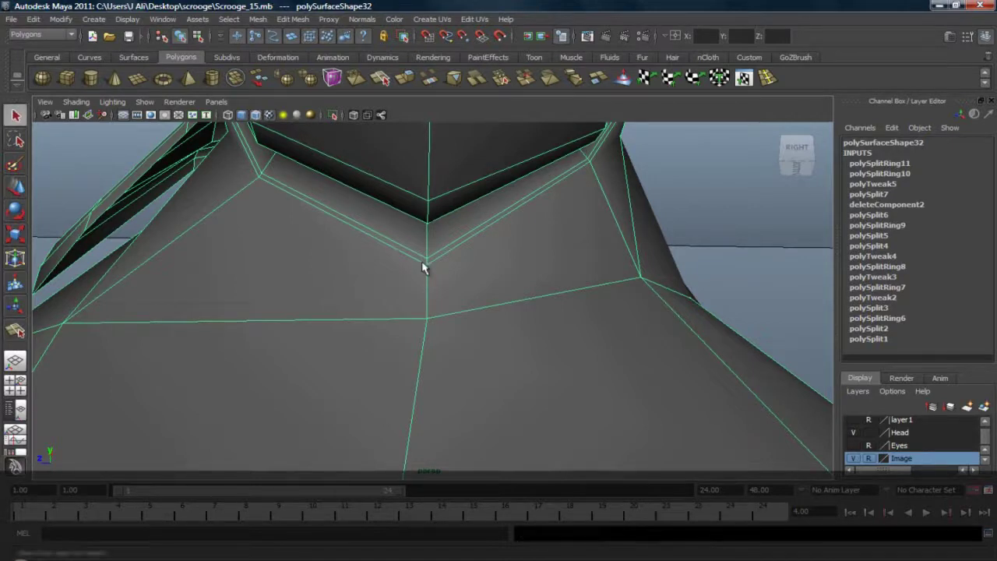
left_click(426, 288)
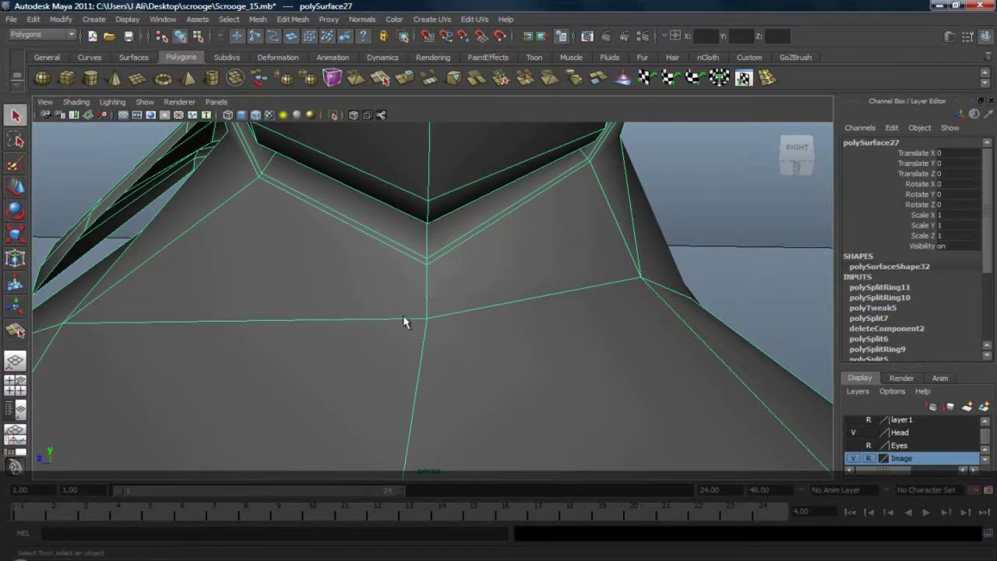
Step: Start a Split Polygon cut at the seam corner below the sleeve and run it down just beside the central side edge
left_click(379, 82)
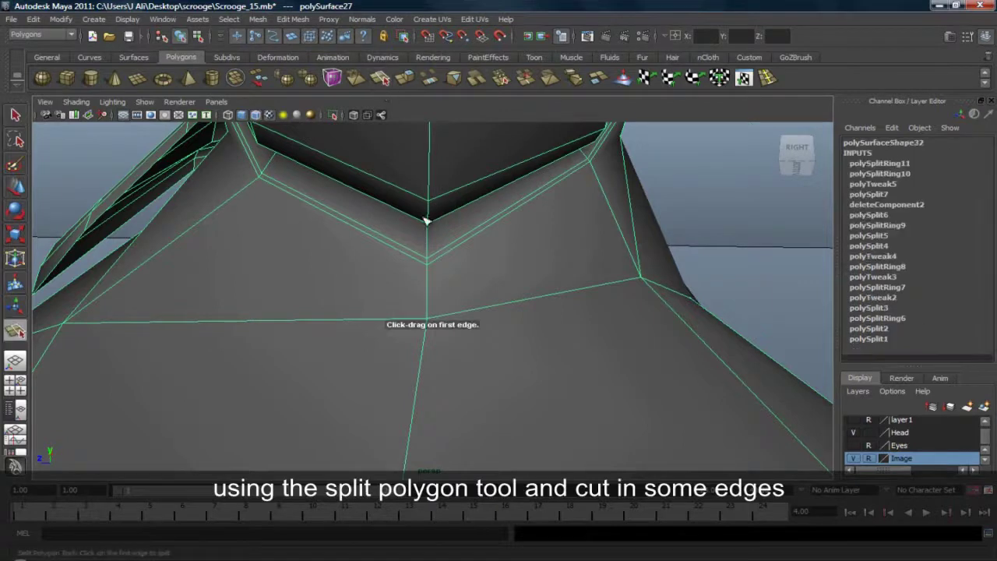
left_click(424, 263)
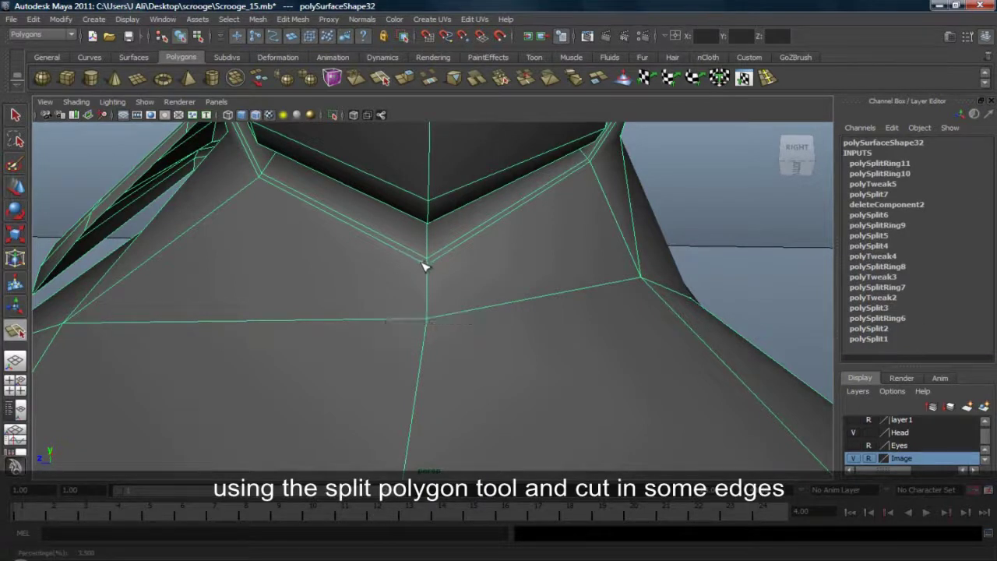
left_click_drag(427, 329, 418, 367, "alt")
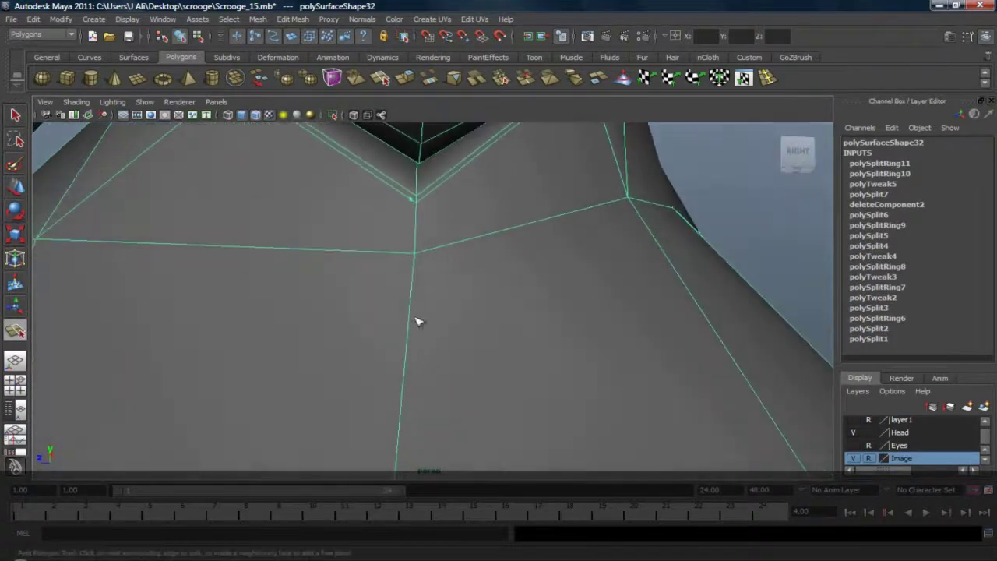
left_click(409, 253)
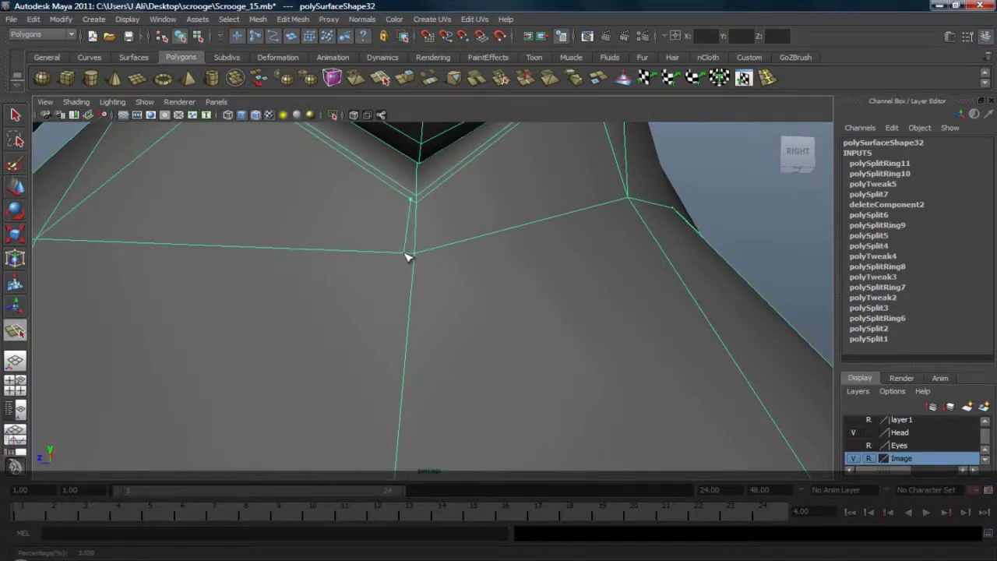
right_click_drag(413, 307, 344, 348, "alt")
middle_click_drag(417, 399, 415, 234, "alt")
left_click(400, 284)
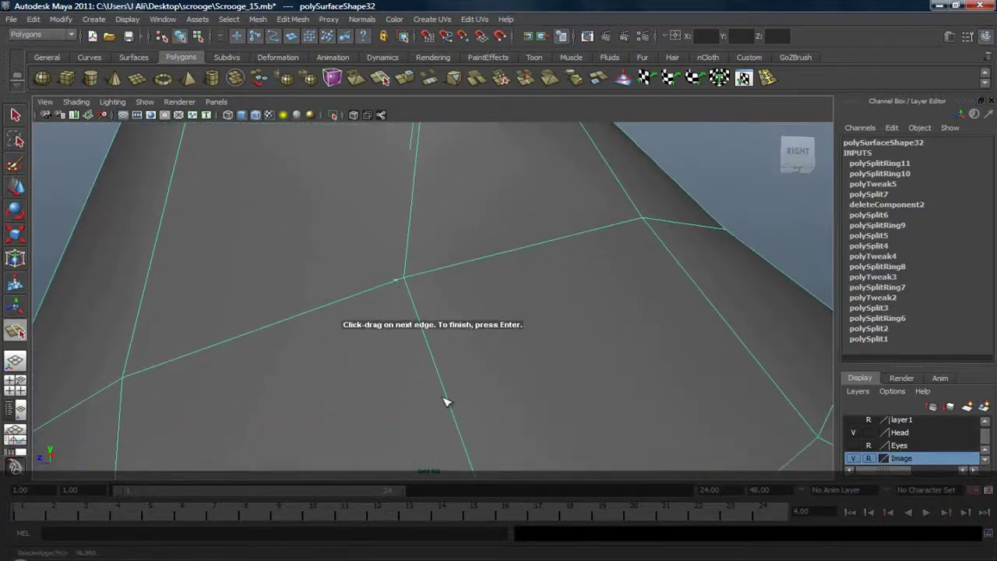
Step: Continue the split alongside the side edge through the lower body and across the double edge loop at the waist
middle_click_drag(445, 431, 376, 206, "alt")
left_click_drag(438, 350, 433, 353)
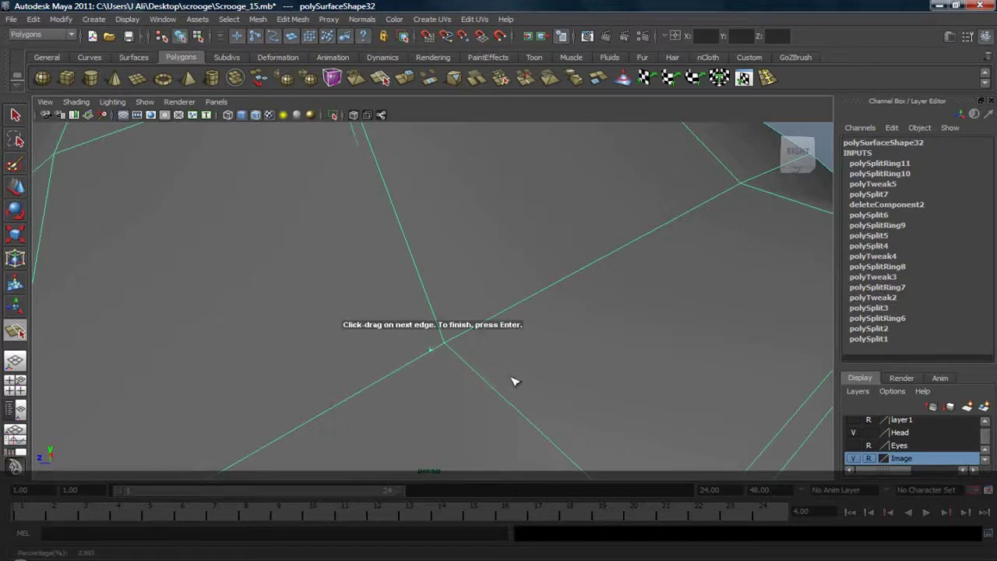
right_click_drag(570, 422, 444, 436, "alt")
middle_click_drag(509, 404, 435, 335, "alt")
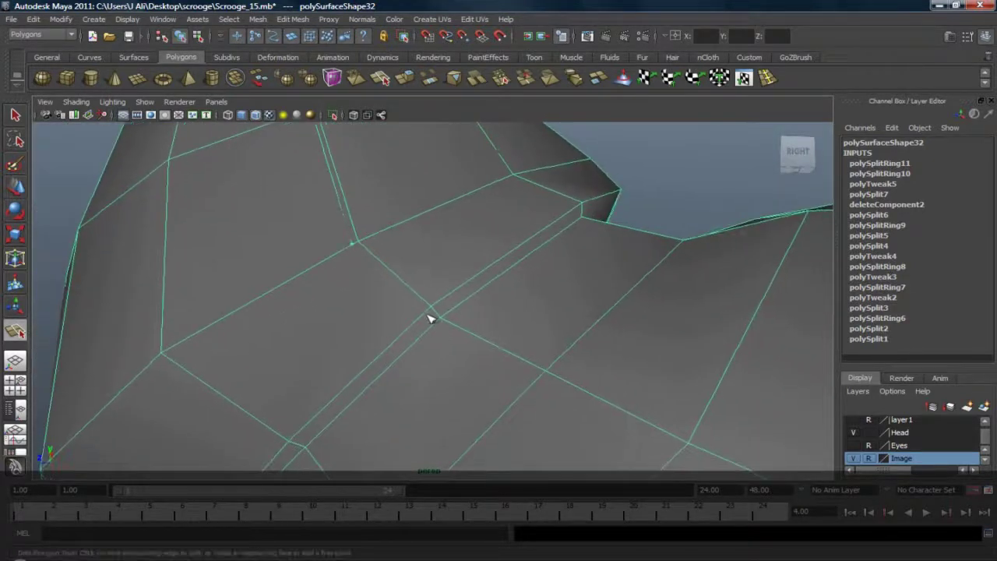
left_click(426, 314)
left_click(436, 325)
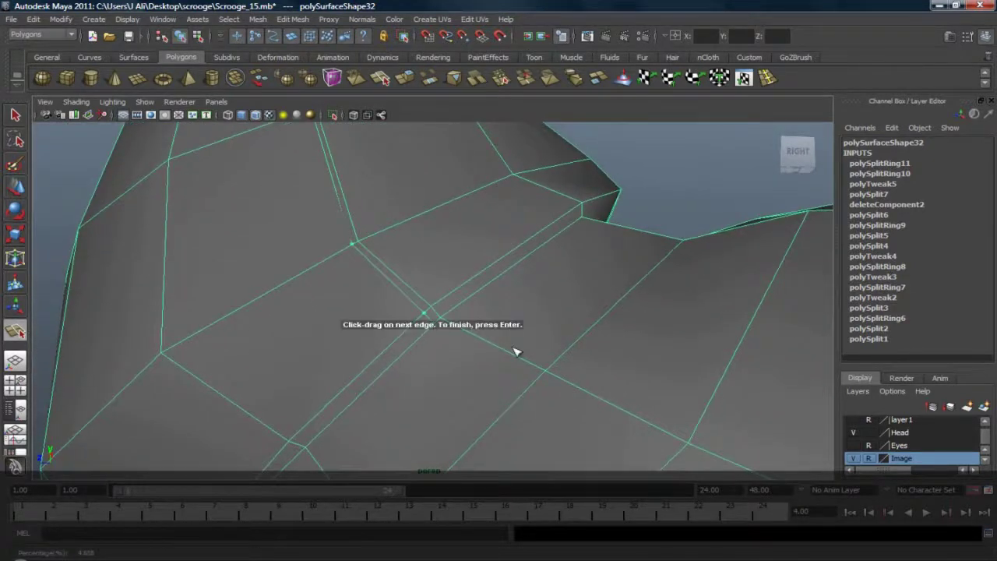
Step: Extend the split from the waist down the skirt, placing a point beside the side edge on each crossing loop
middle_click_drag(533, 376, 457, 314, "alt")
left_click(425, 279)
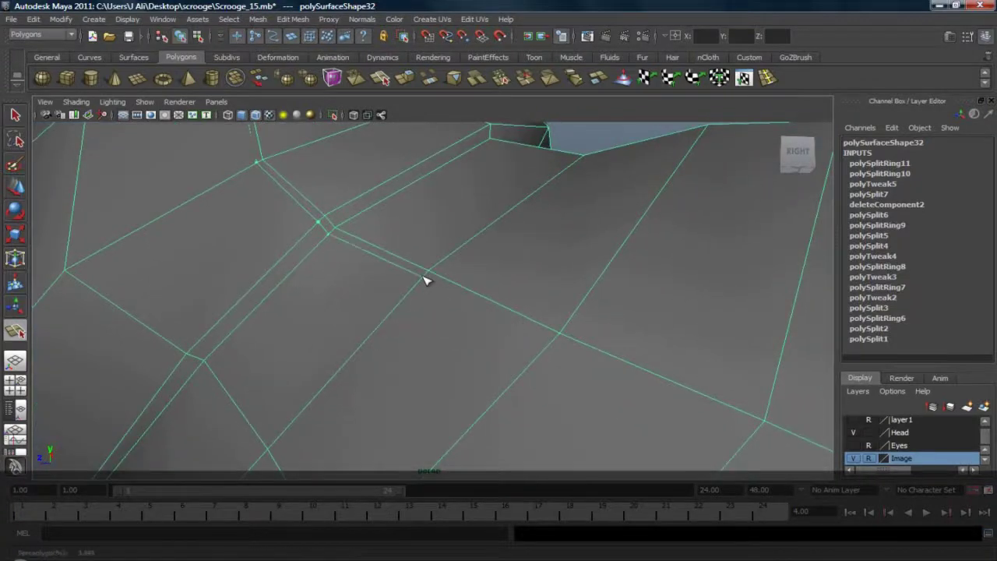
left_click_drag(559, 338, 556, 341)
middle_click_drag(667, 412, 441, 303, "alt")
right_click_drag(567, 330, 428, 329, "alt")
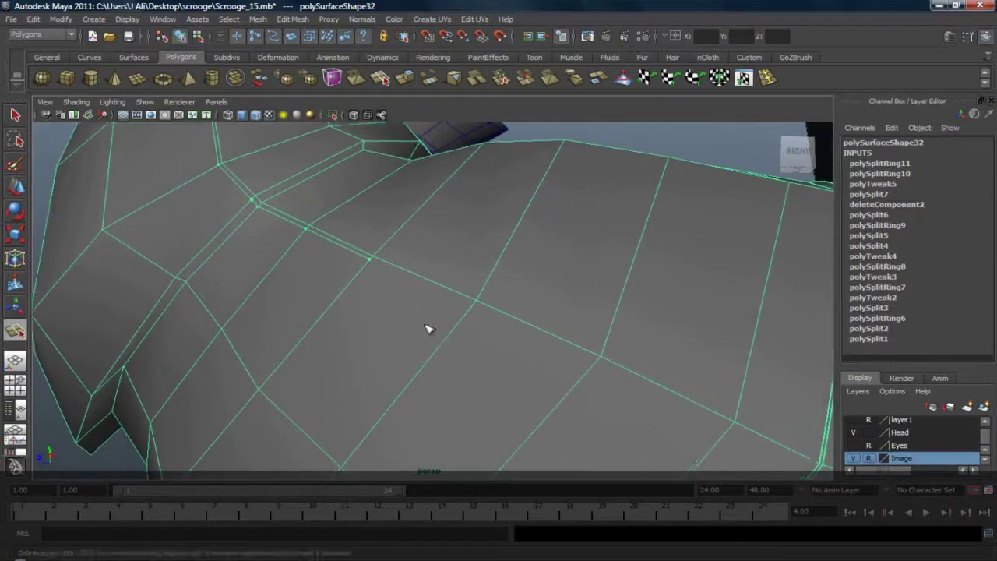
left_click(476, 306)
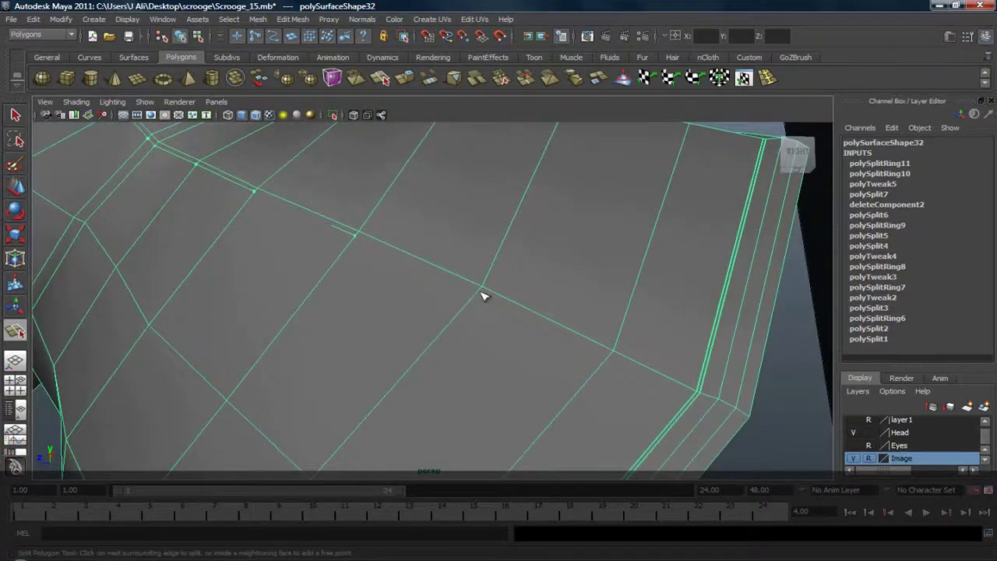
left_click(481, 293)
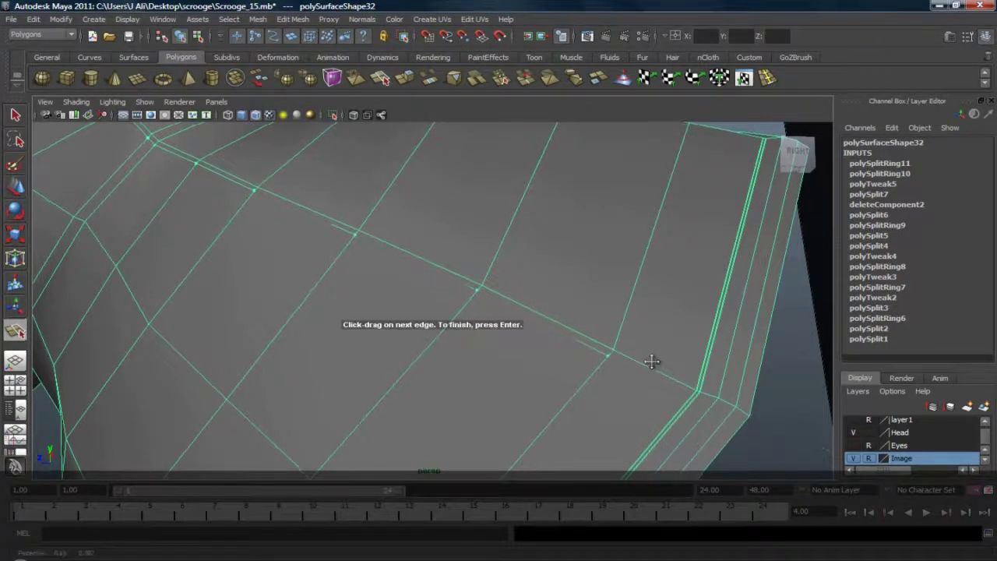
Step: Place the final split point on the first loop of the skirt's hem border and complete the cut
middle_click_drag(653, 362, 473, 259, "alt")
right_click_drag(475, 304, 602, 335, "alt")
left_click_drag(603, 335, 503, 334, "alt")
left_click(502, 319)
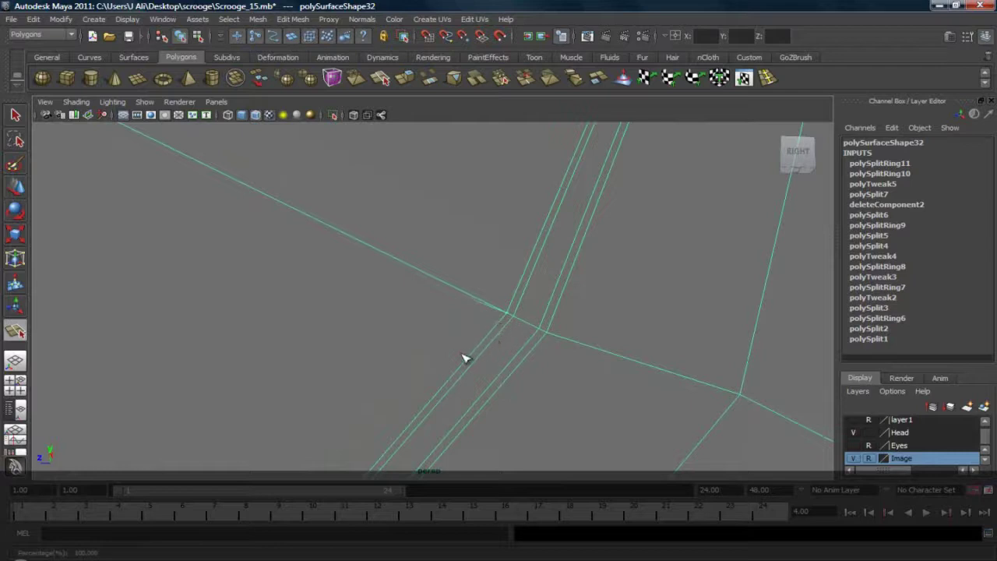
left_click(499, 327)
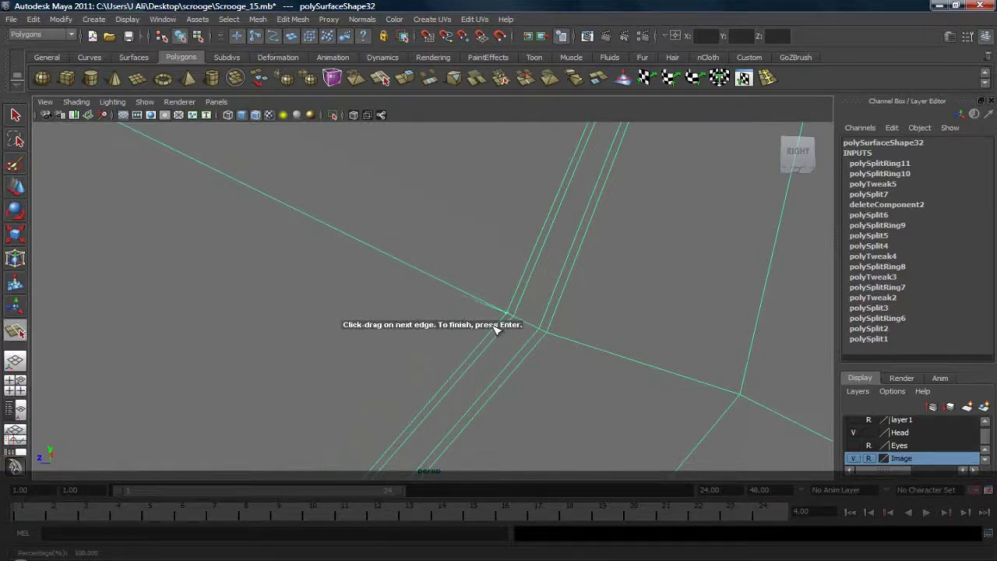
key("Return")
Step: Delete the last segment of the new cut, between the final skirt loop and the hem border
right_click_drag(444, 288, 438, 255)
key("Delete")
scroll(445, 265, "down", 5)
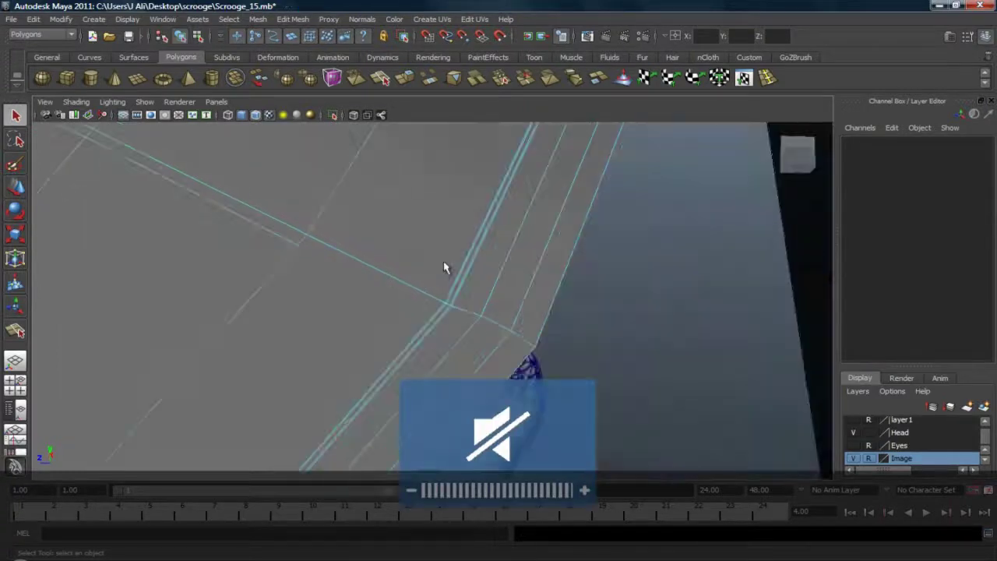
scroll(386, 262, "down", 1)
scroll(386, 263, "up", 2)
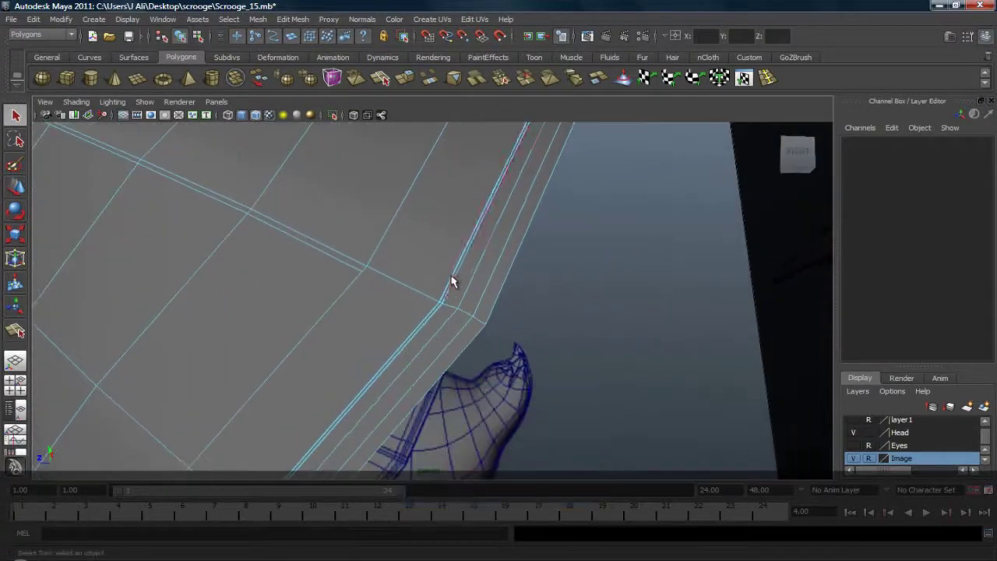
scroll(449, 281, "up", 5)
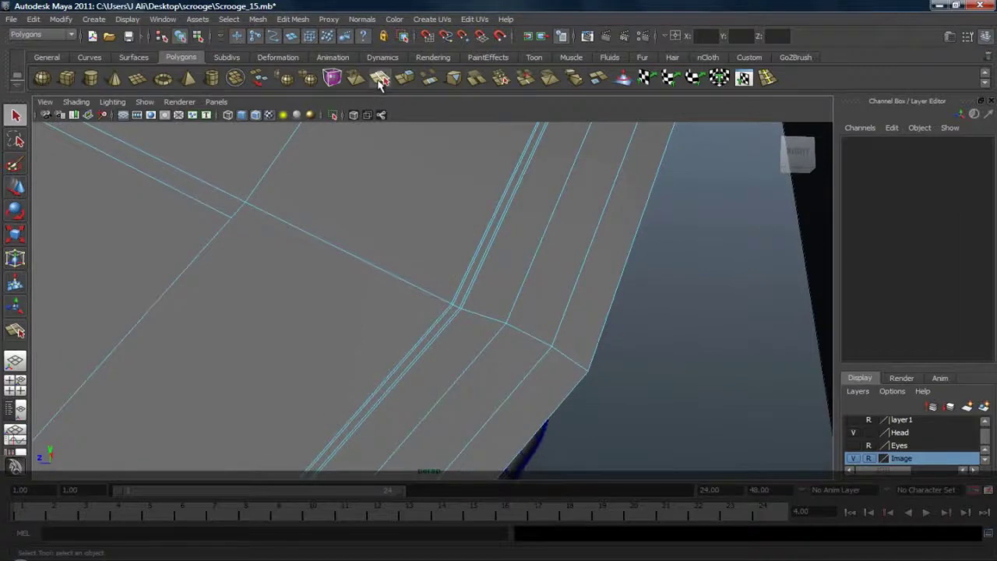
Step: Try to connect the loose end of the side cut to the first hem border loop with Split Polygon
left_click(379, 81)
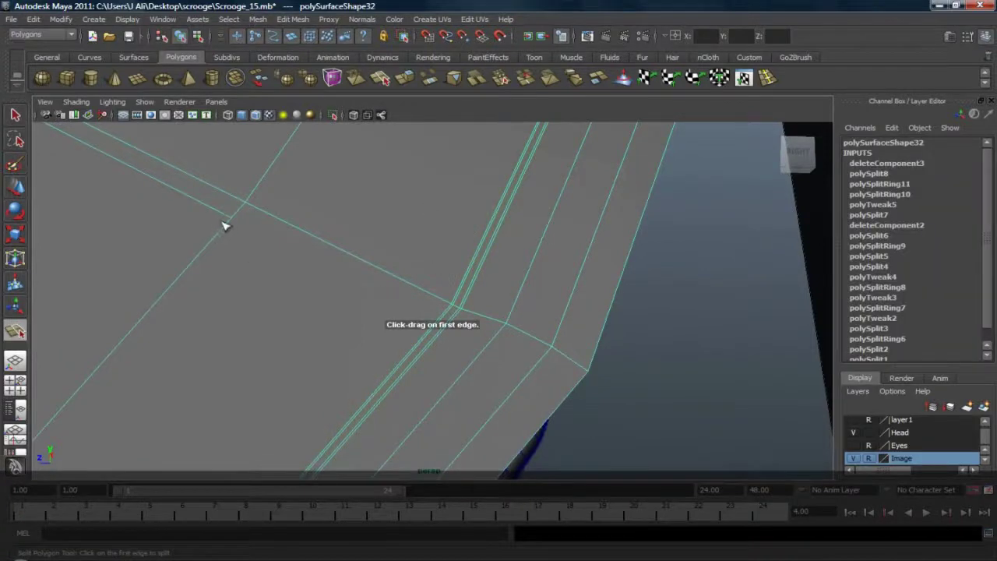
left_click_drag(231, 222, 266, 207)
right_click_drag(336, 282, 519, 340, "alt")
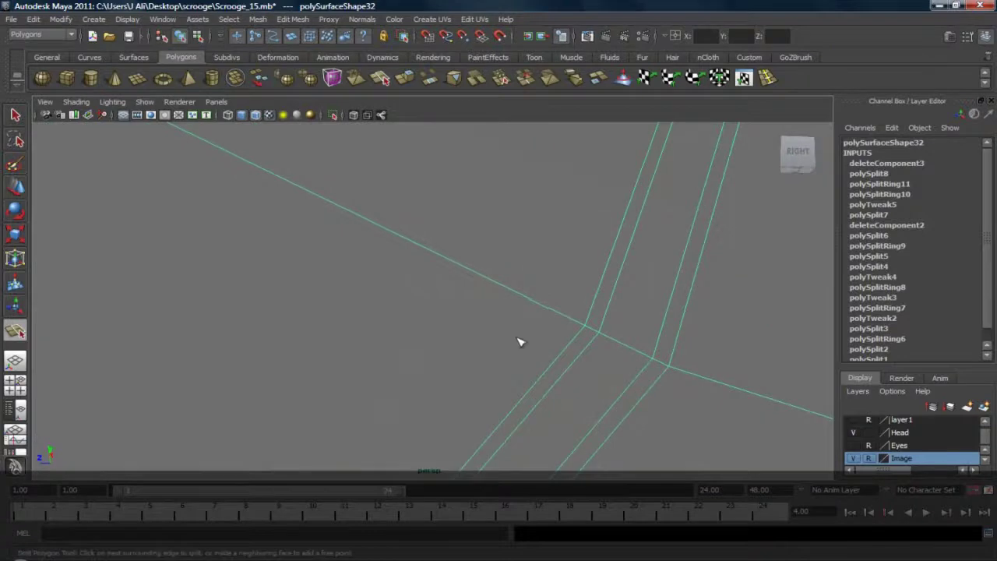
left_click(567, 355)
left_click_drag(493, 426, 495, 421)
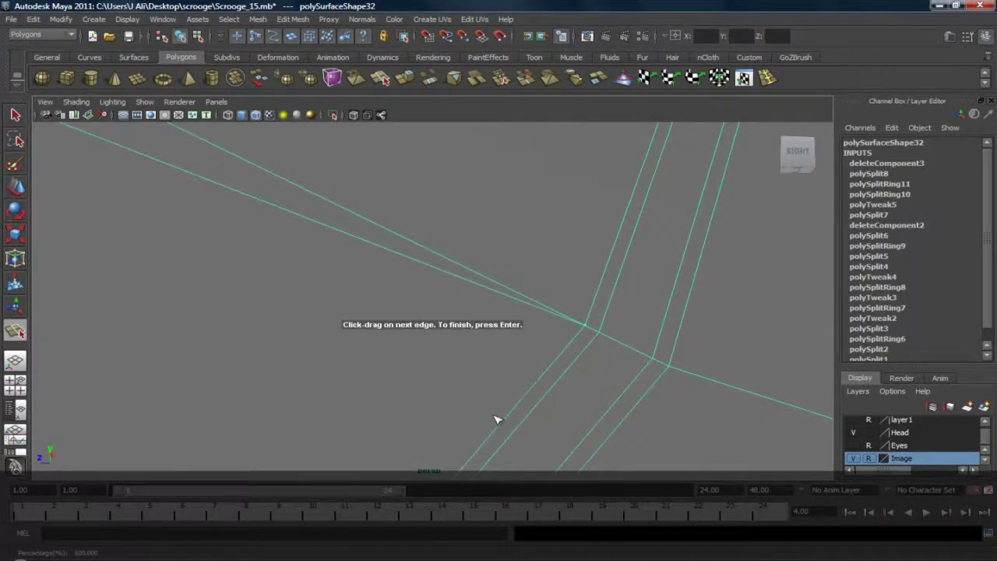
scroll(543, 346, "down", 4)
key("ctrl+z")
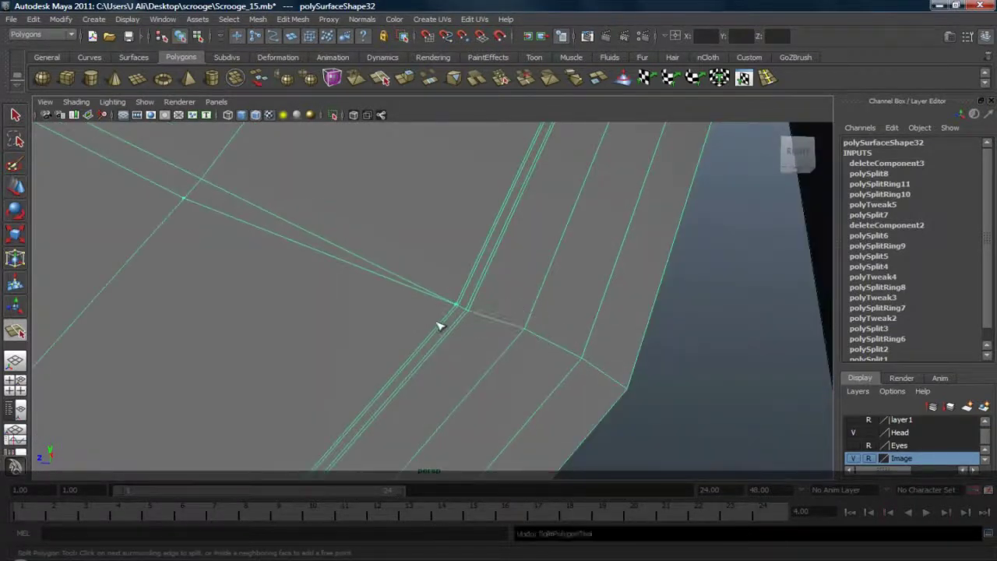
key("q")
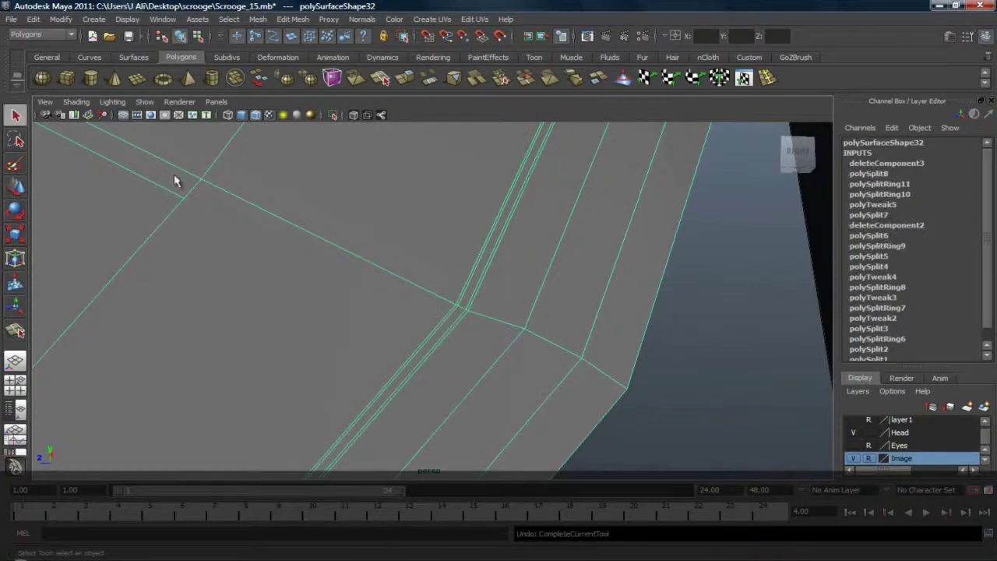
left_click(17, 332)
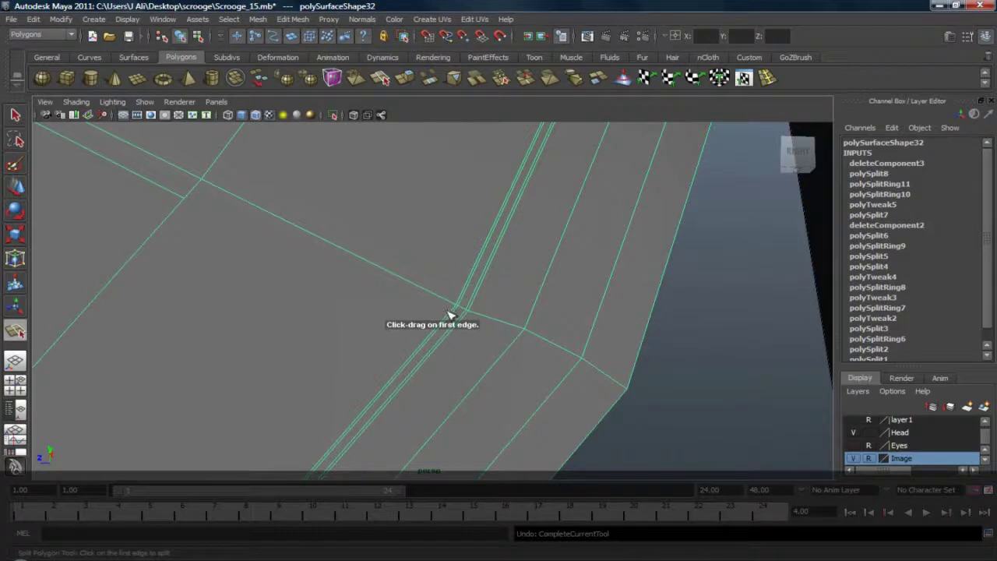
left_click(451, 315)
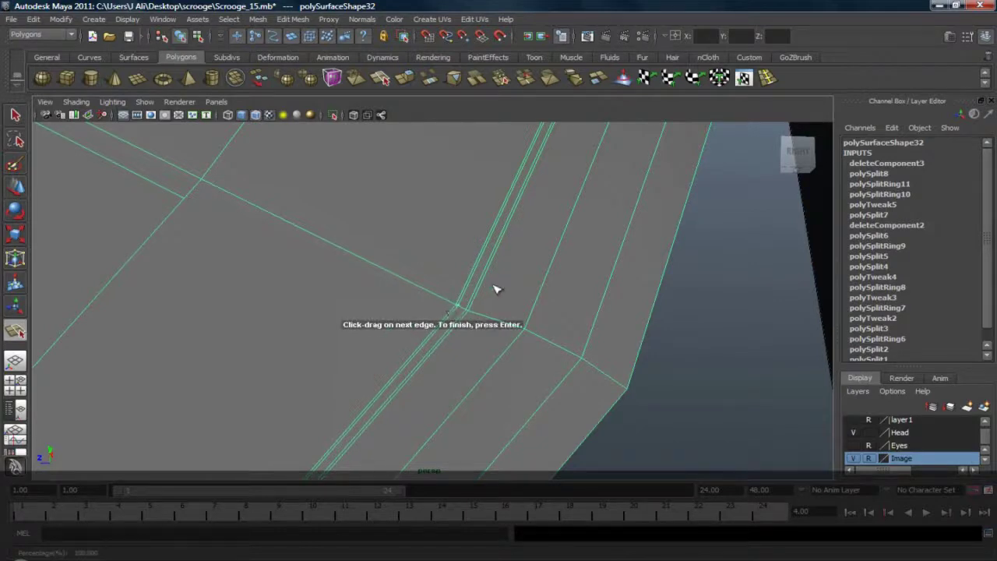
key("Return")
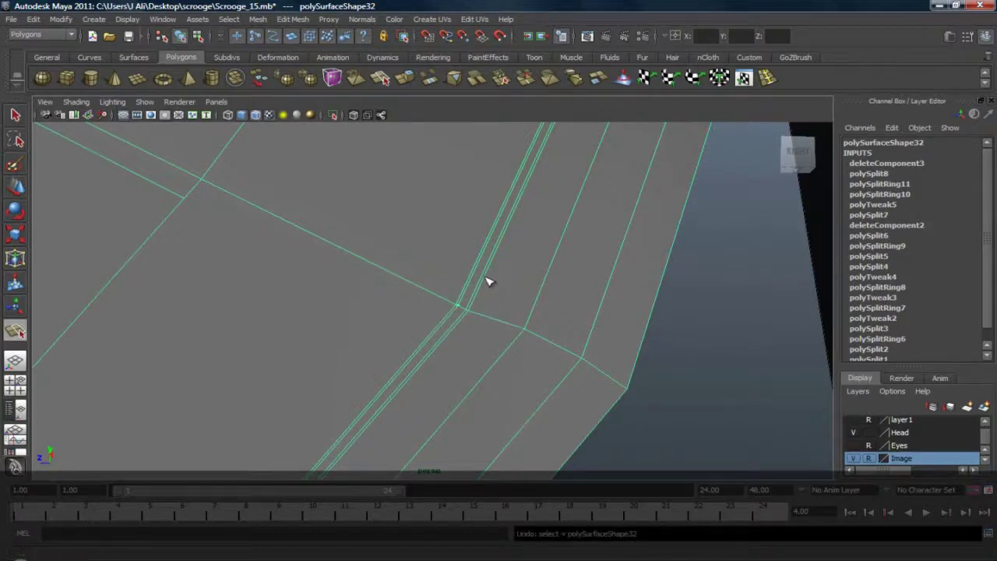
Step: Insert an edge loop across the skirt's hem border strips, just below the corner where the side edge meets them
left_click(768, 78)
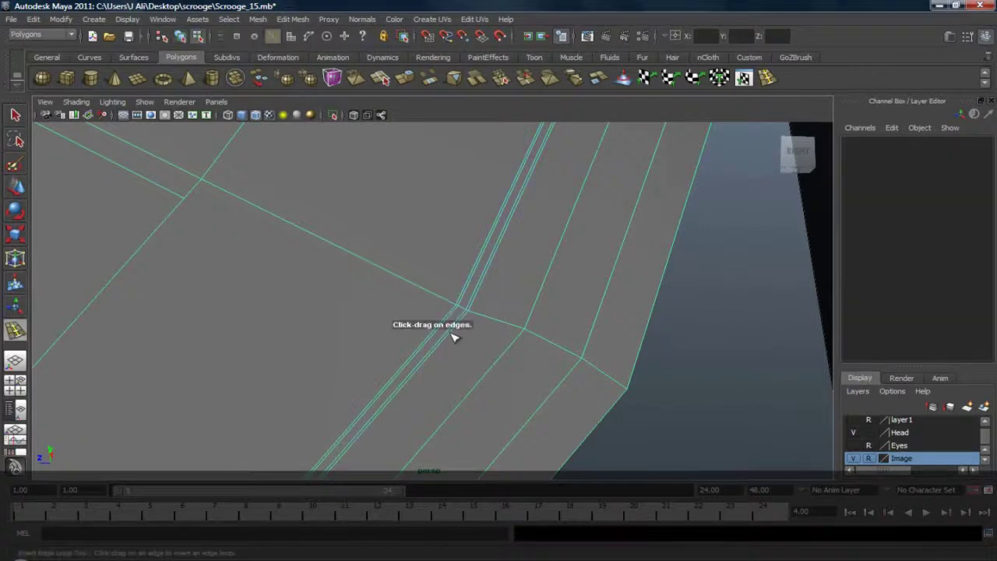
left_click_drag(450, 321, 449, 316)
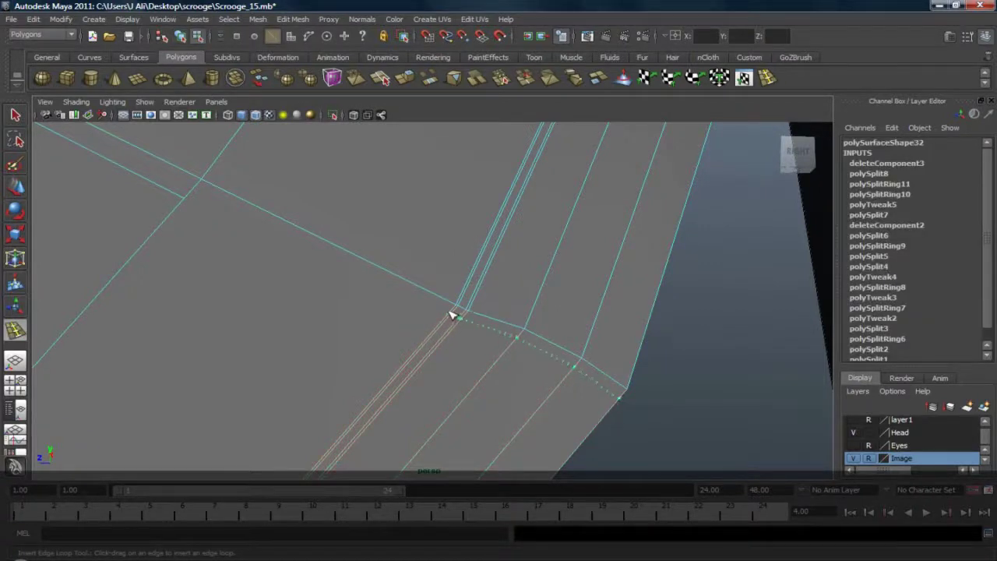
left_click_drag(449, 312, 448, 313)
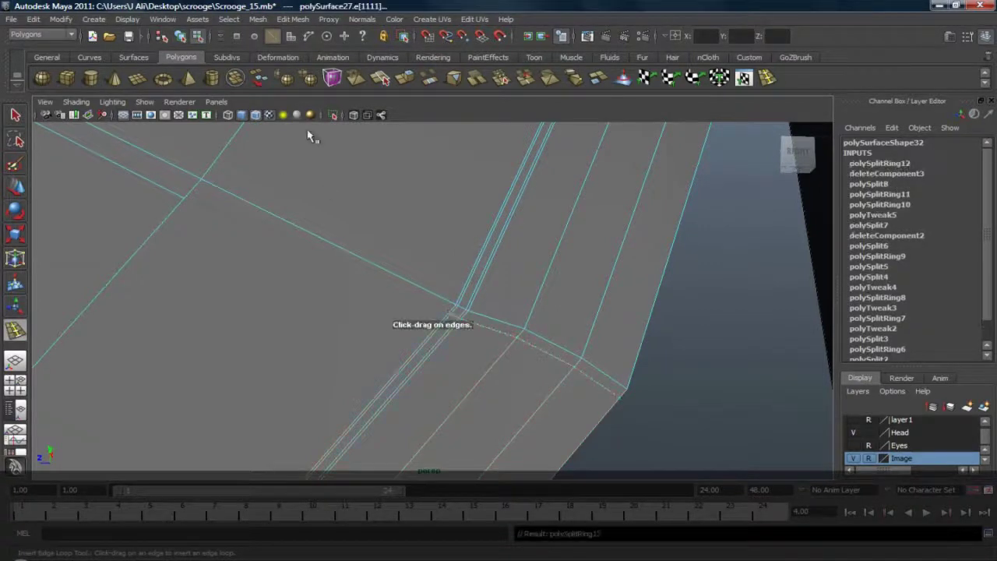
Step: Connect the side cut's loose end to the new loop across the hem border strips with Split Polygon and complete the cut
left_click(381, 78)
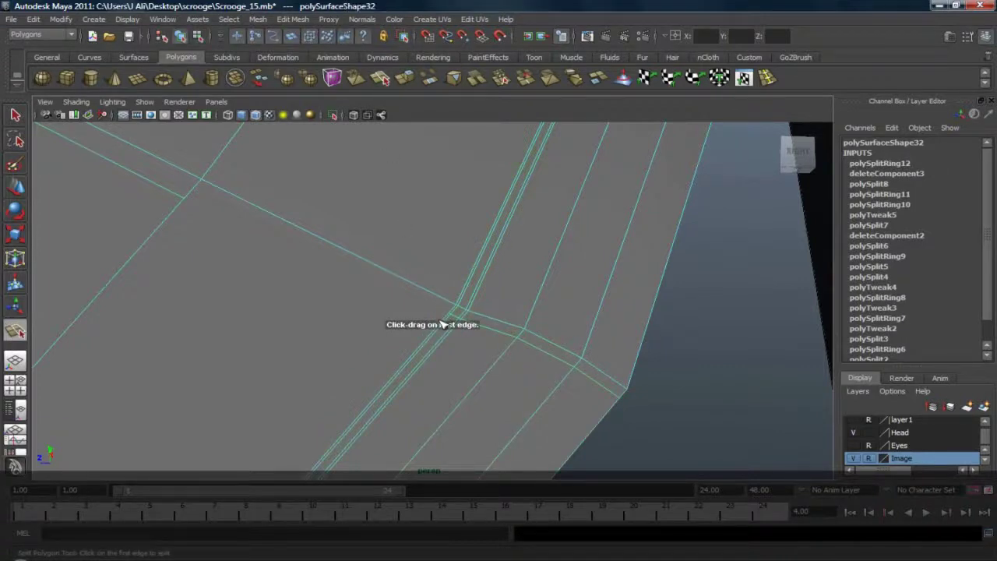
left_click(453, 312)
left_click_drag(179, 205, 214, 190)
key("Return")
scroll(336, 149, "down", 3)
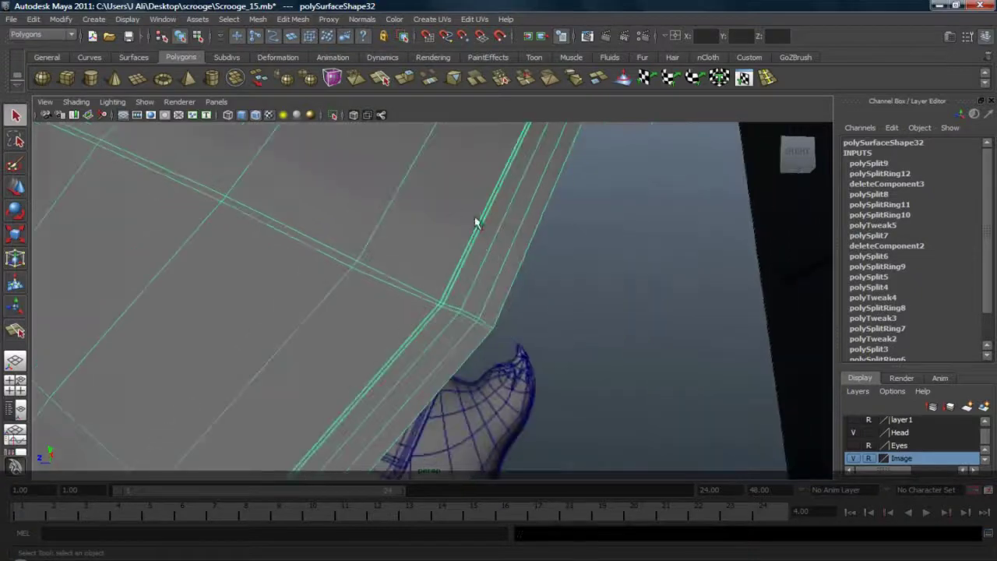
left_click_drag(473, 221, 454, 229, "alt")
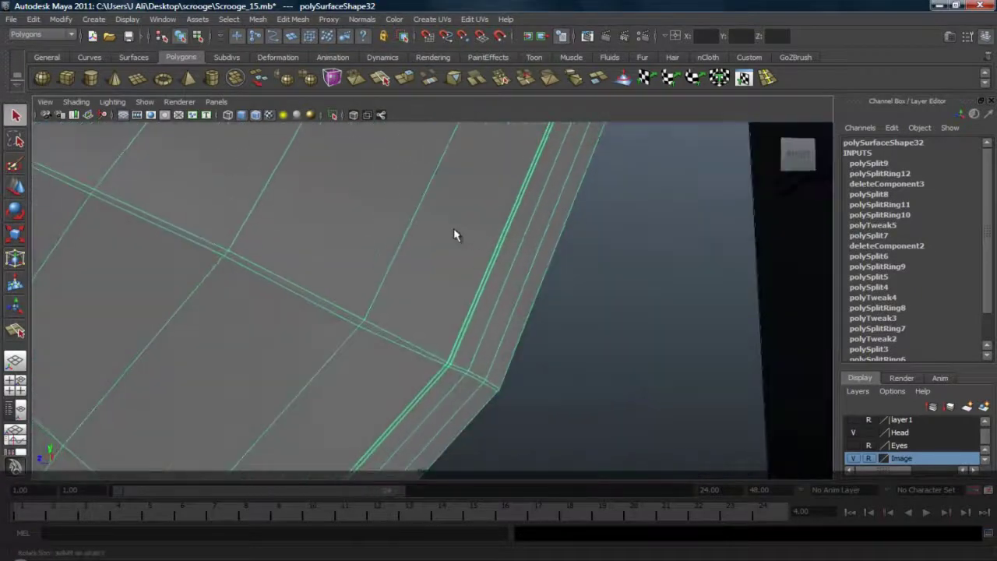
middle_click_drag(442, 235, 442, 206, "alt")
scroll(442, 205, "down", 4)
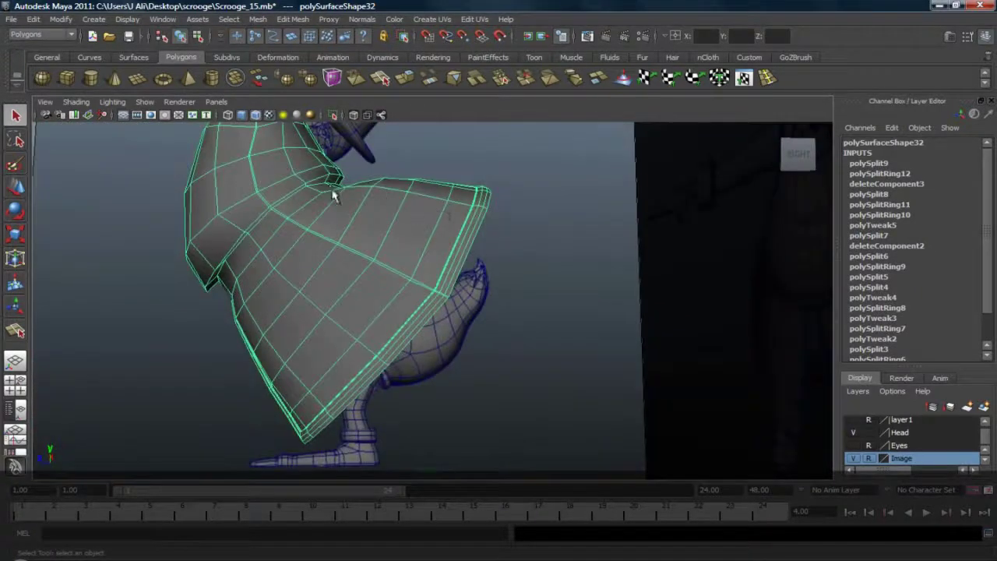
Step: In the side view, move the side cut's vertex nearest the hem border closer to the skirt's side edge
middle_click_drag(334, 191, 378, 213, "alt")
right_click_drag(379, 213, 451, 257, "alt")
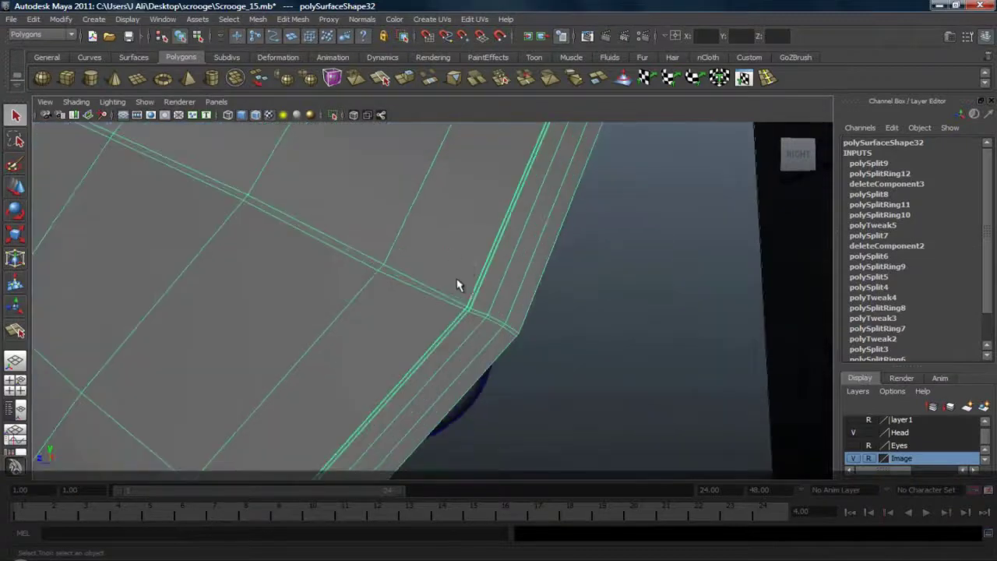
key("space")
left_click_drag(453, 281, 493, 285)
middle_click_drag(504, 358, 425, 241, "alt")
scroll(427, 242, "up", 8)
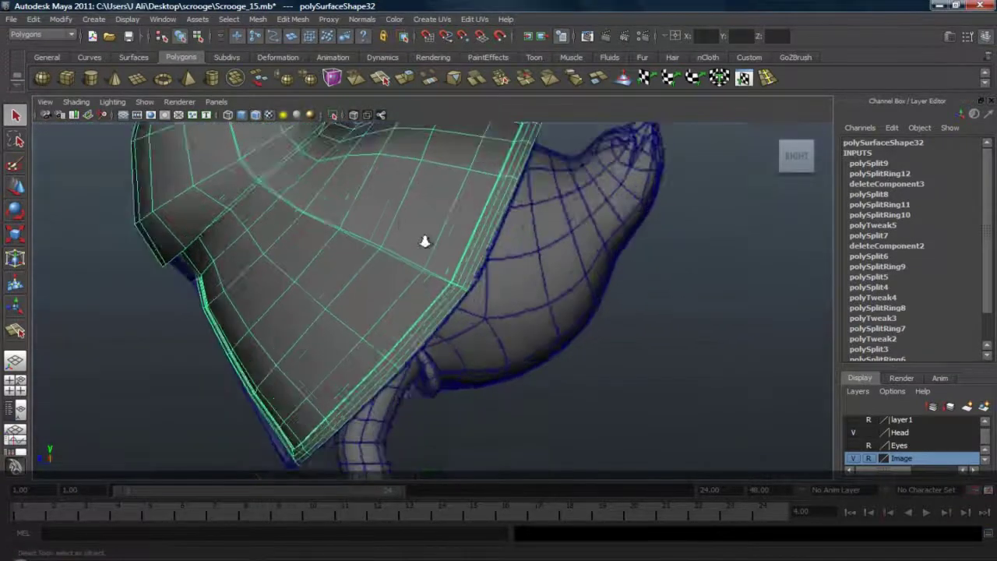
middle_click_drag(502, 221, 450, 304, "alt")
scroll(451, 304, "up", 3)
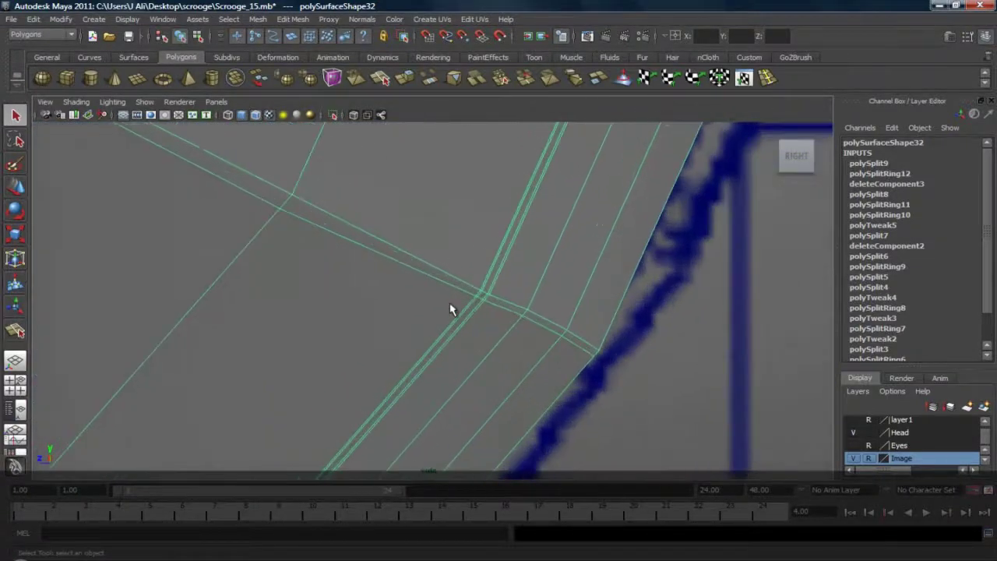
right_click_drag(324, 223, 261, 209)
left_click(283, 211)
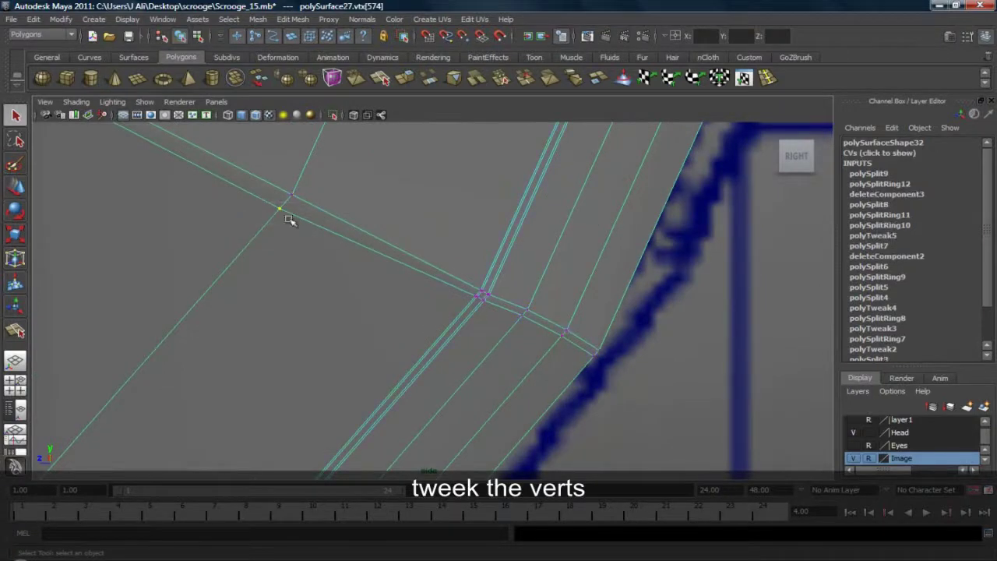
key("w")
left_click_drag(278, 208, 283, 200)
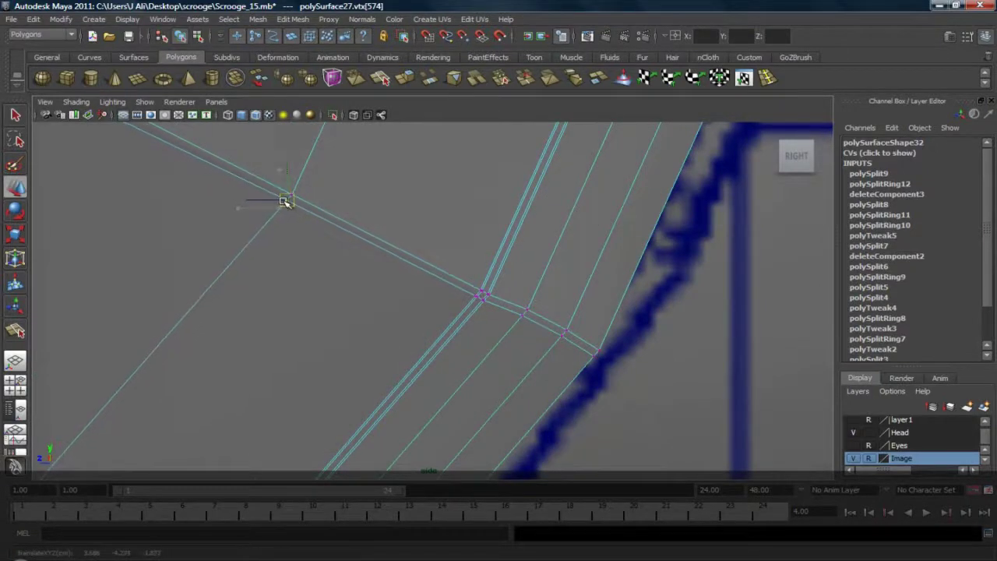
Step: Move the next three vertices up the side cut closer to the skirt's side edge to even out the strip
middle_click_drag(269, 185, 632, 432, "alt")
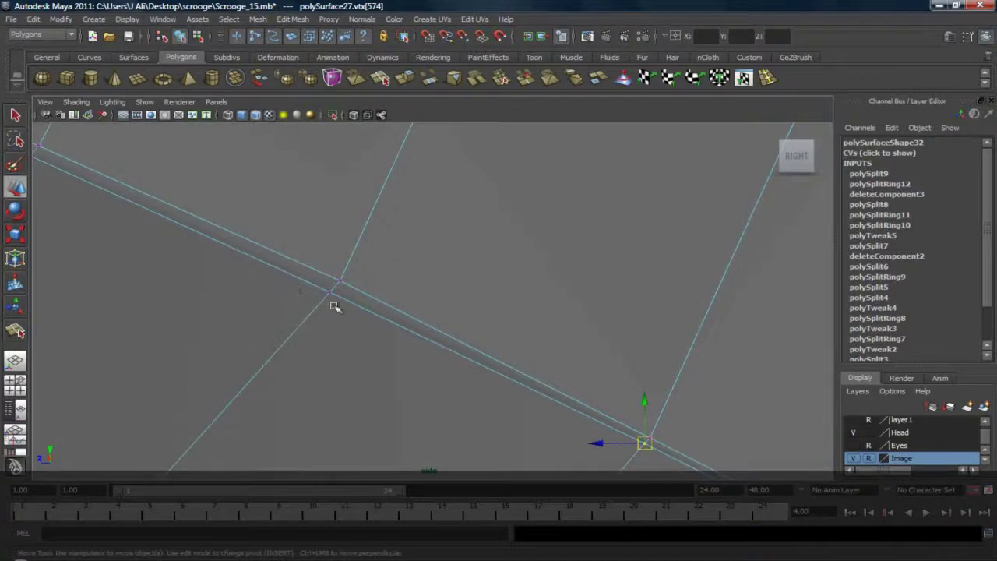
mouse_move(334, 307)
left_mouse_down()
mouse_move(356, 314)
mouse_move(335, 288)
left_mouse_up()
middle_click_drag(215, 233, 411, 329, "alt")
mouse_move(310, 277)
left_mouse_down()
mouse_move(327, 293)
mouse_move(322, 275)
left_mouse_up()
middle_click_drag(188, 240, 452, 413, "alt")
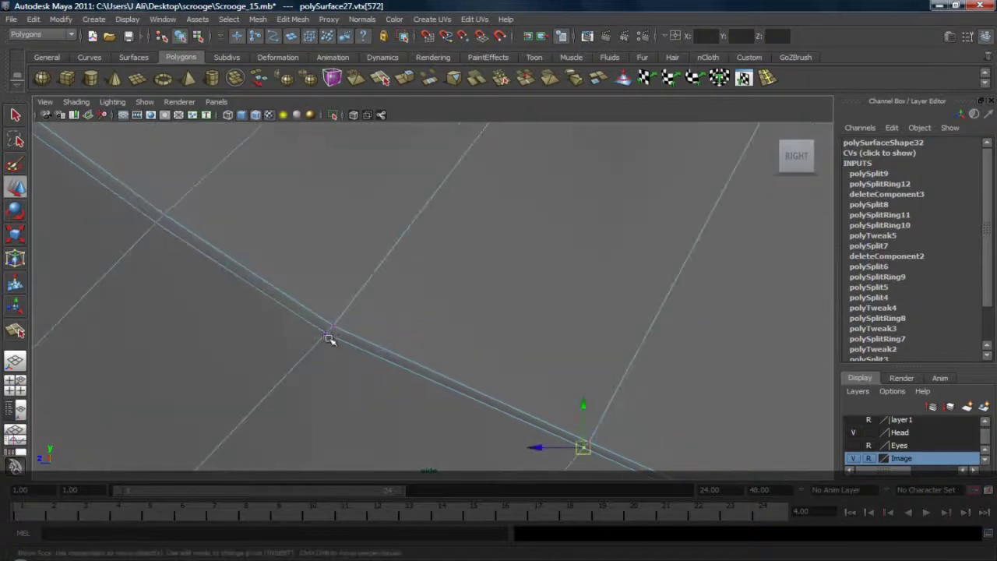
left_click(328, 337)
left_click_drag(326, 333, 326, 331)
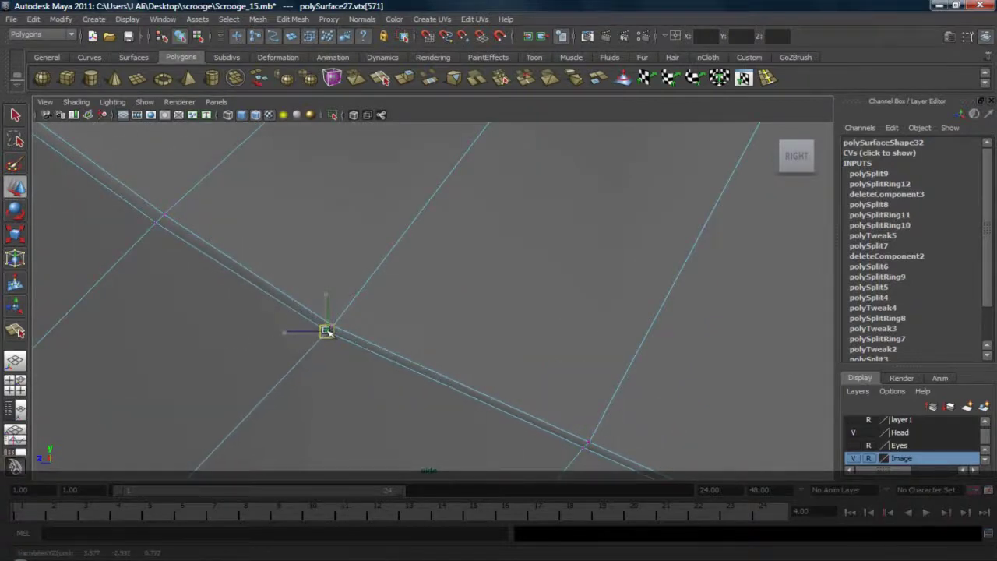
Step: Insert an edge loop on the other side of the skirt's side edge, close beside it
scroll(340, 265, "down", 10)
middle_click_drag(448, 234, 350, 219, "alt")
scroll(425, 229, "up", 2)
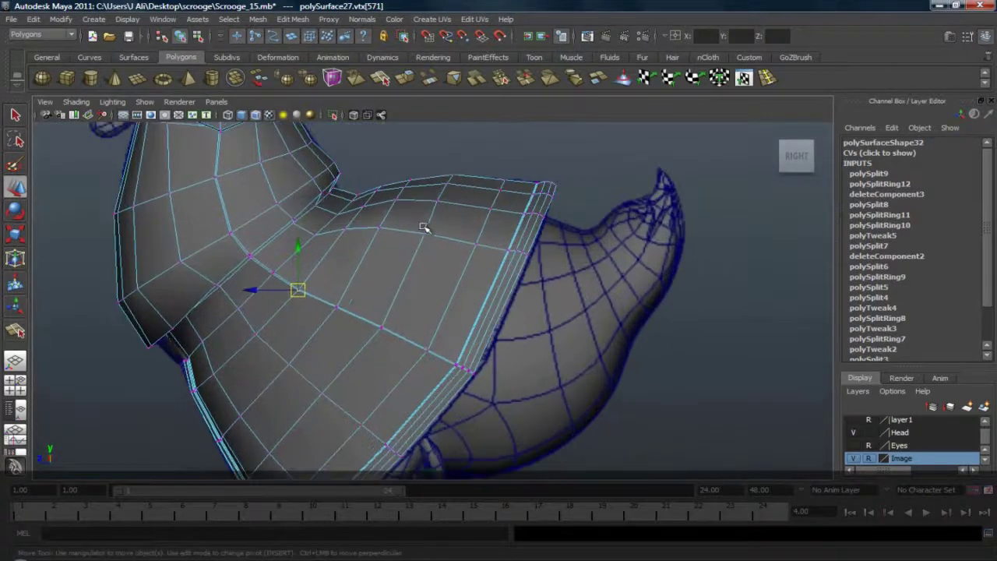
middle_click_drag(261, 186, 335, 269, "alt")
left_click(768, 78)
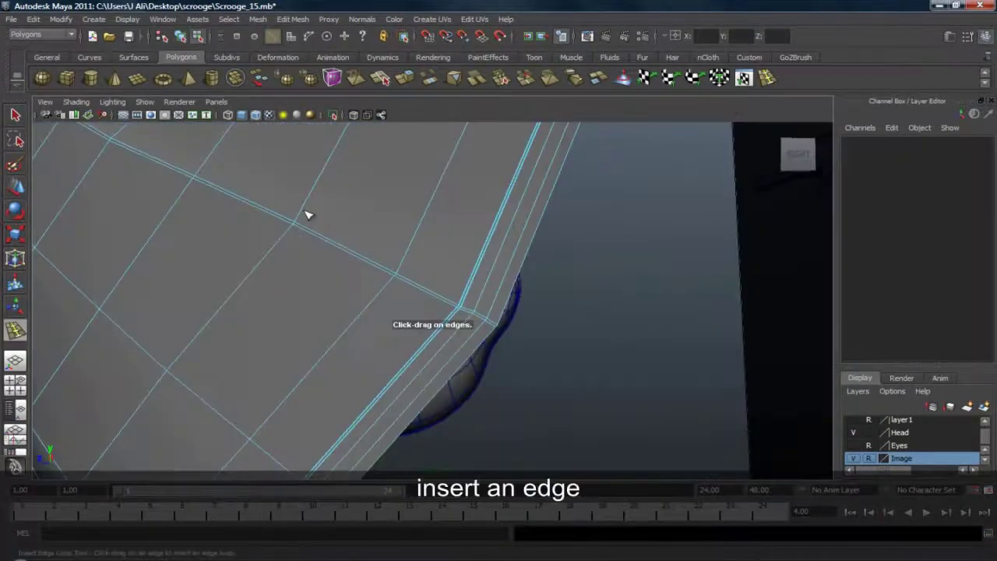
left_click_drag(306, 209, 301, 221)
middle_click_drag(317, 201, 533, 450, "alt")
scroll(350, 239, "down", 3)
key("w")
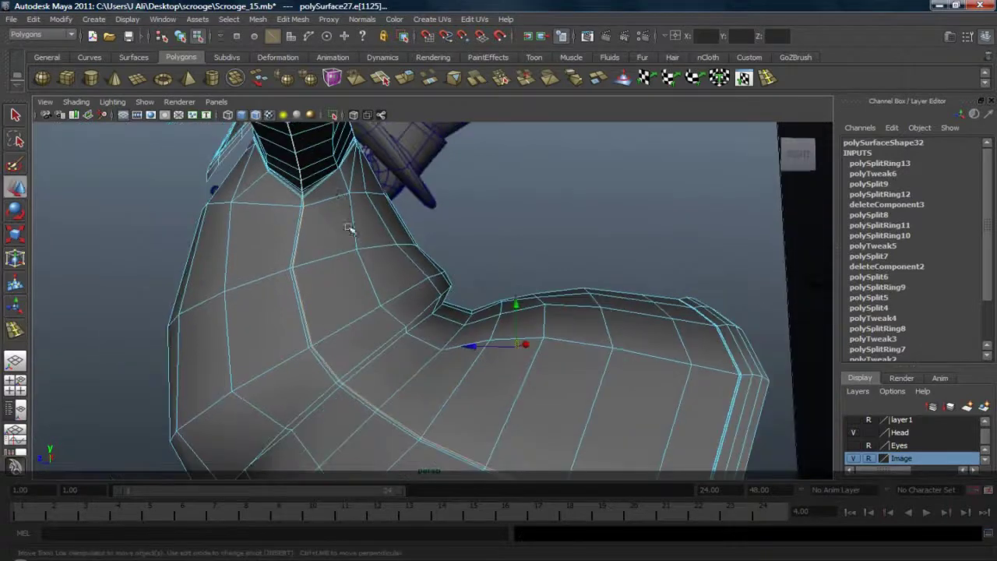
Step: Deselect the new loop's lower edges on the jacket body and remove the remaining ones along the sleeve with Delete Edge/Vertex
scroll(340, 189, "down", 4)
middle_click_drag(340, 189, 389, 291, "alt")
scroll(415, 322, "up", 6)
left_click_drag(416, 324, 421, 378, "alt")
middle_click_drag(421, 378, 433, 307, "alt")
scroll(352, 285, "up", 5)
middle_click_drag(363, 366, 370, 262, "alt")
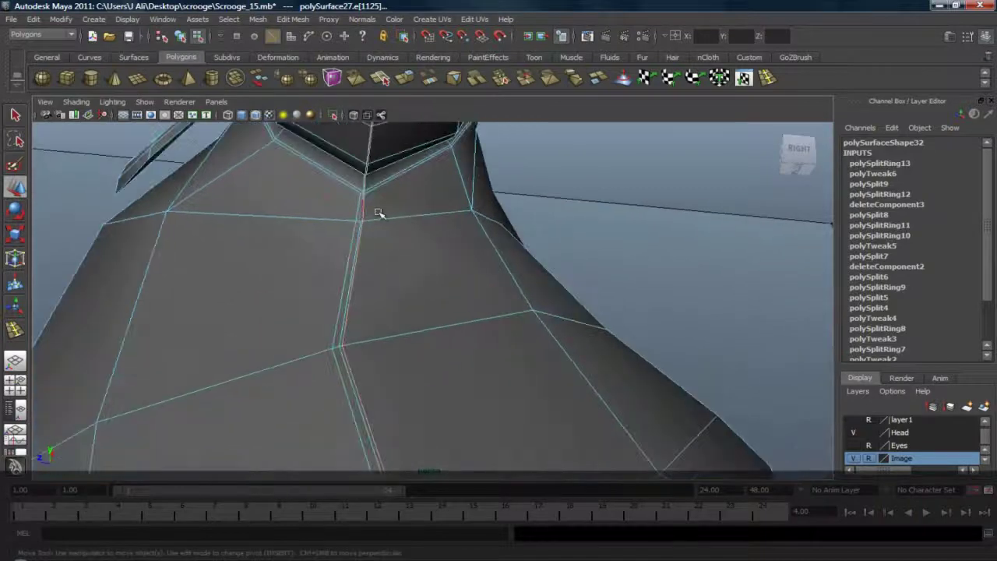
middle_click_drag(378, 215, 407, 227, "alt")
scroll(407, 228, "up", 5)
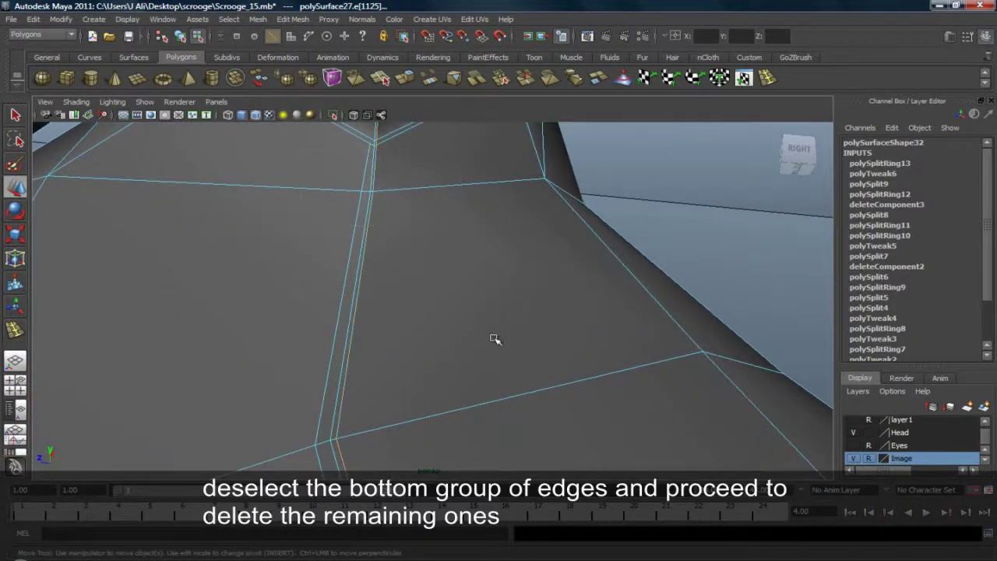
scroll(495, 339, "down", 10)
left_click_drag(492, 336, 652, 444, "alt")
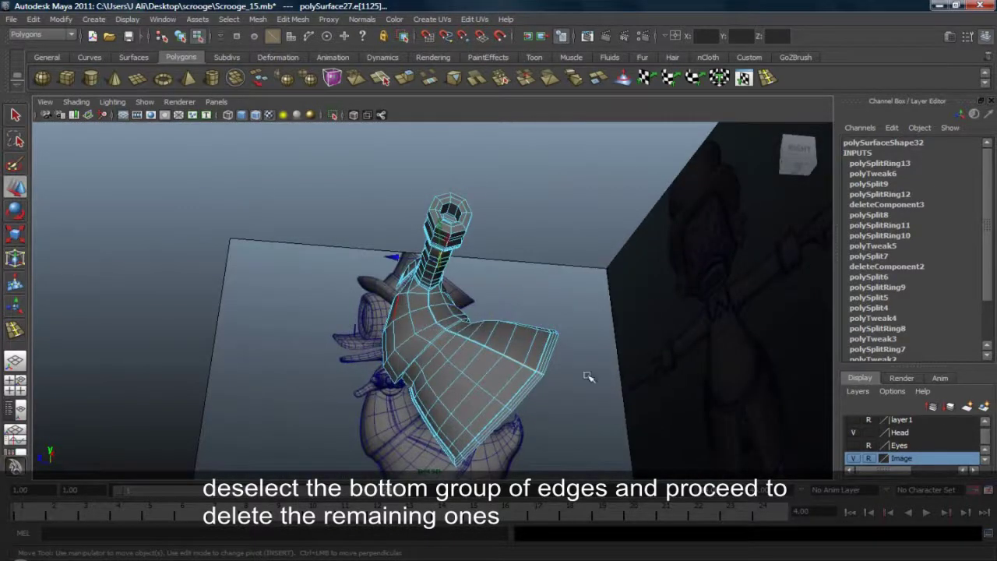
left_click(300, 19)
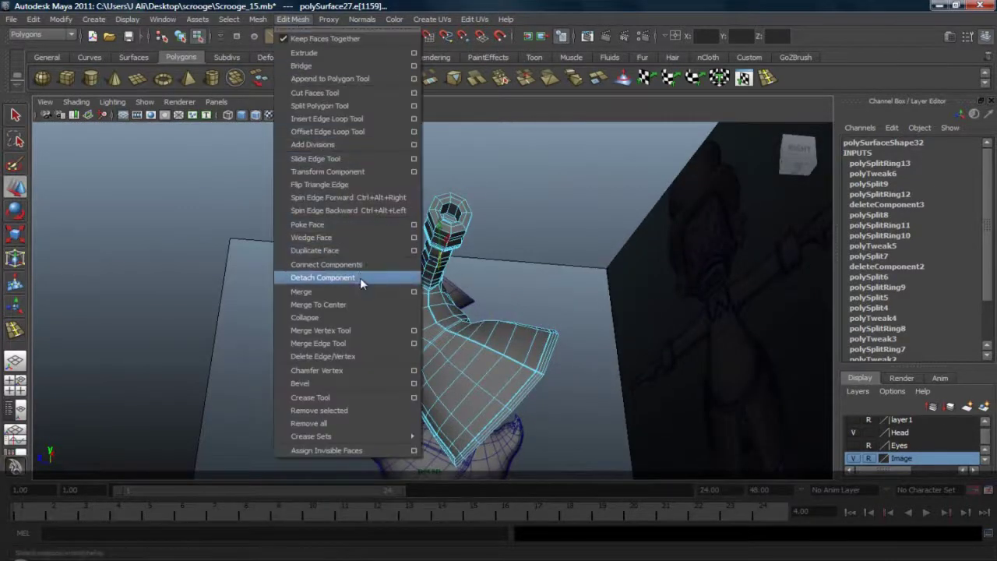
left_click(354, 358)
key("y")
Step: Move the new line's end vertex at the V corner below the sleeve away from the side edge
left_click_drag(458, 293, 523, 274, "alt")
scroll(523, 273, "up", 12)
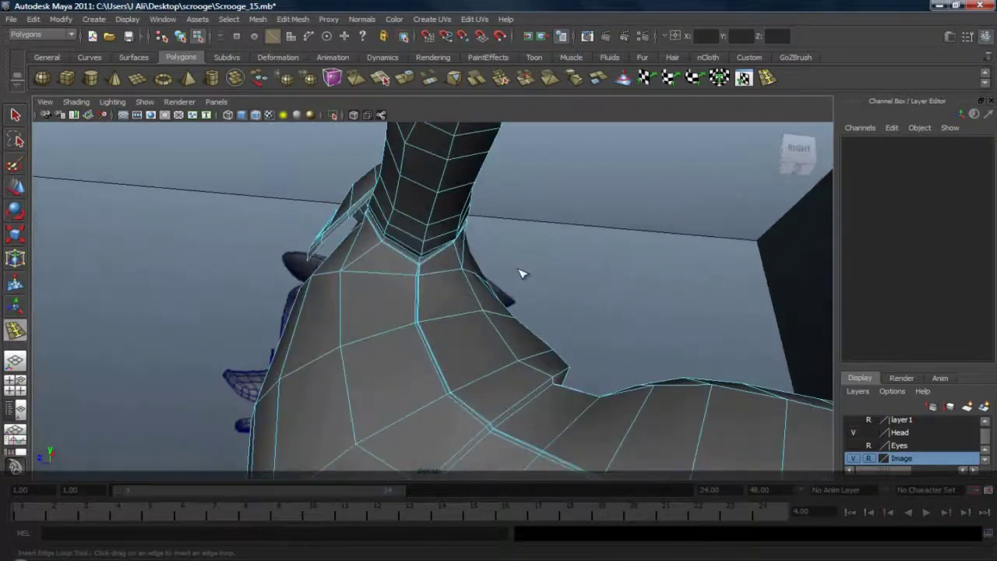
left_click_drag(449, 232, 427, 236, "alt")
right_click_drag(327, 224, 492, 246, "alt")
middle_click_drag(387, 201, 456, 266, "alt")
scroll(457, 266, "up", 5)
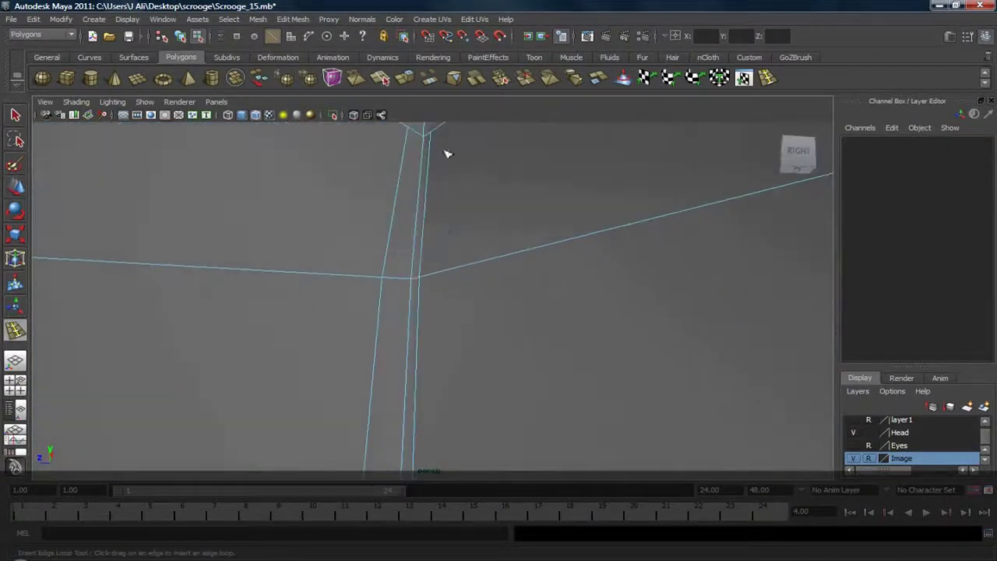
middle_click_drag(444, 151, 453, 185, "alt")
right_click_drag(469, 198, 438, 199)
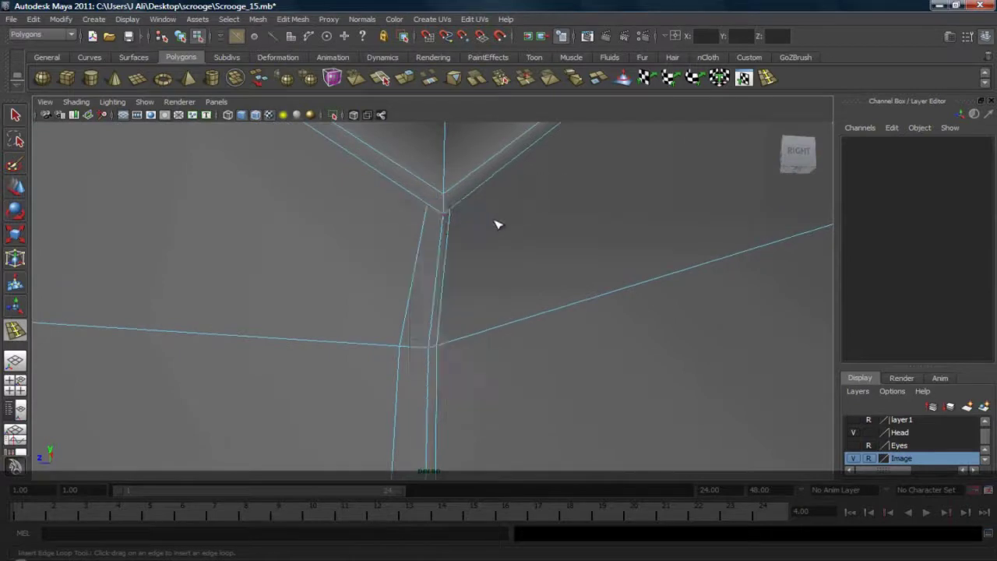
key("w")
left_click(450, 208)
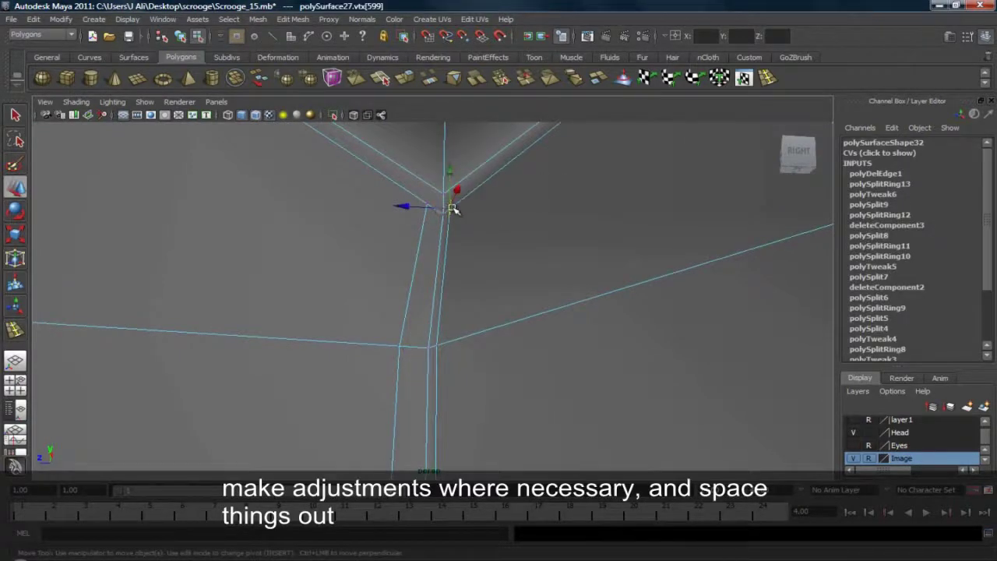
left_click_drag(451, 208, 460, 204)
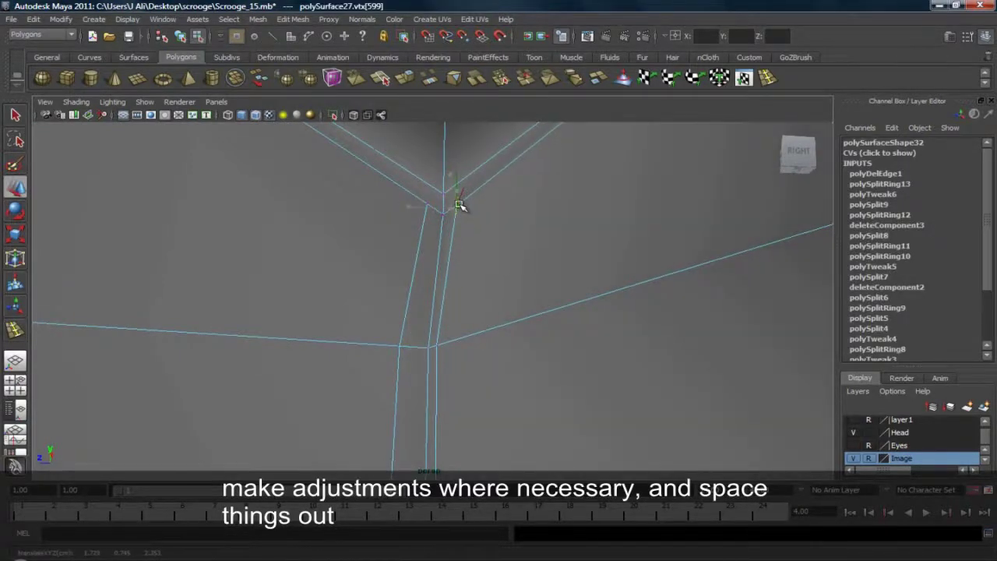
Step: Move the front line's top two vertices below the sleeve corner closer to the side edge
left_click(402, 348)
left_click_drag(376, 332, 418, 322)
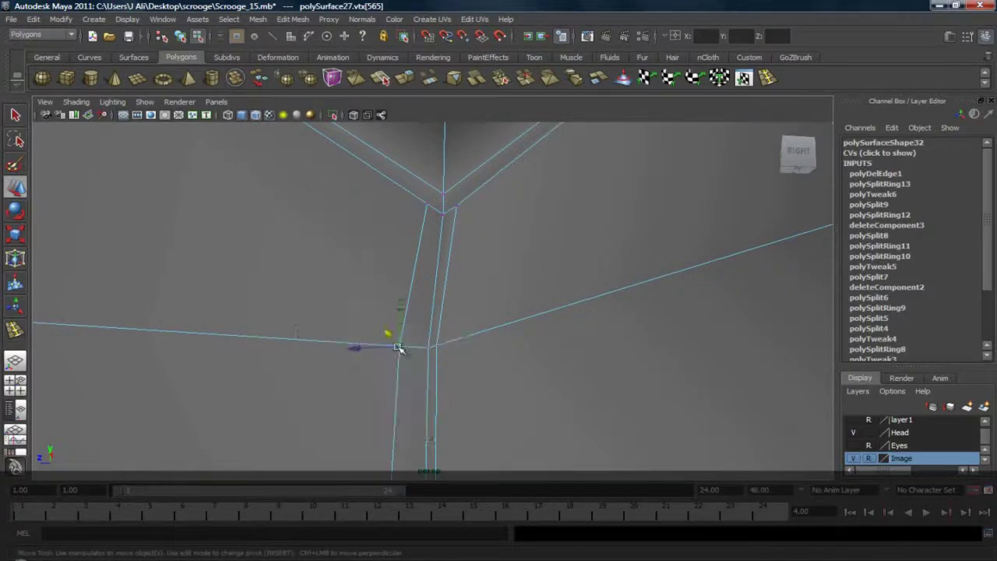
left_click_drag(357, 345, 376, 350)
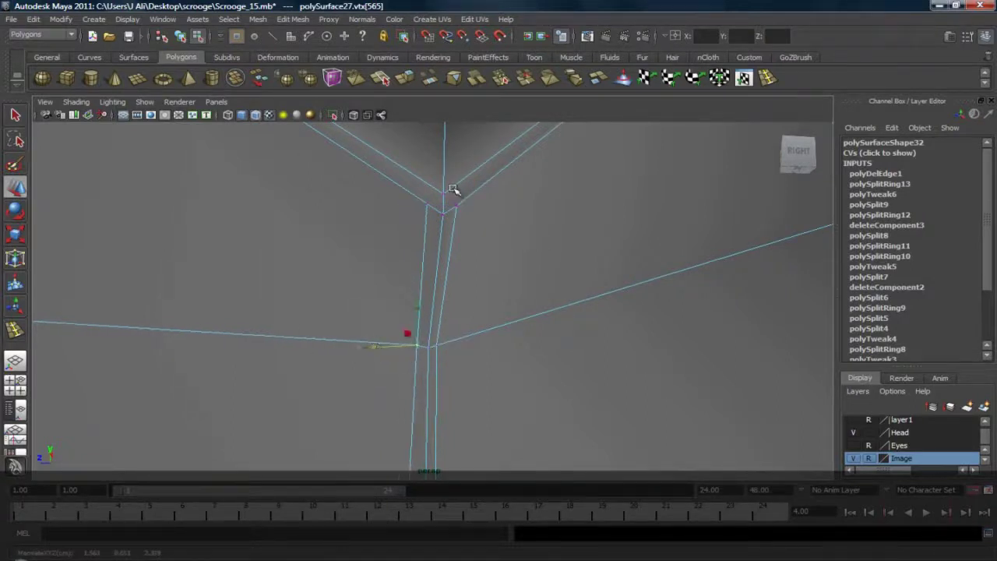
left_click(428, 205)
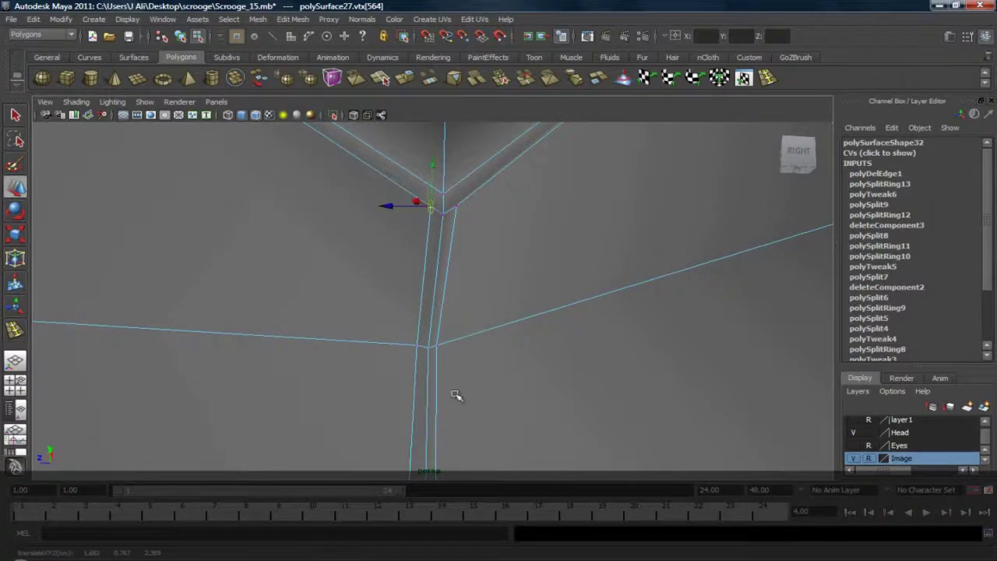
Step: Move the front line's next two vertices down the jacket body closer to the side edge
middle_click_drag(456, 396, 457, 169, "alt")
scroll(457, 274, "down", 3)
middle_click_drag(422, 390, 404, 273, "alt")
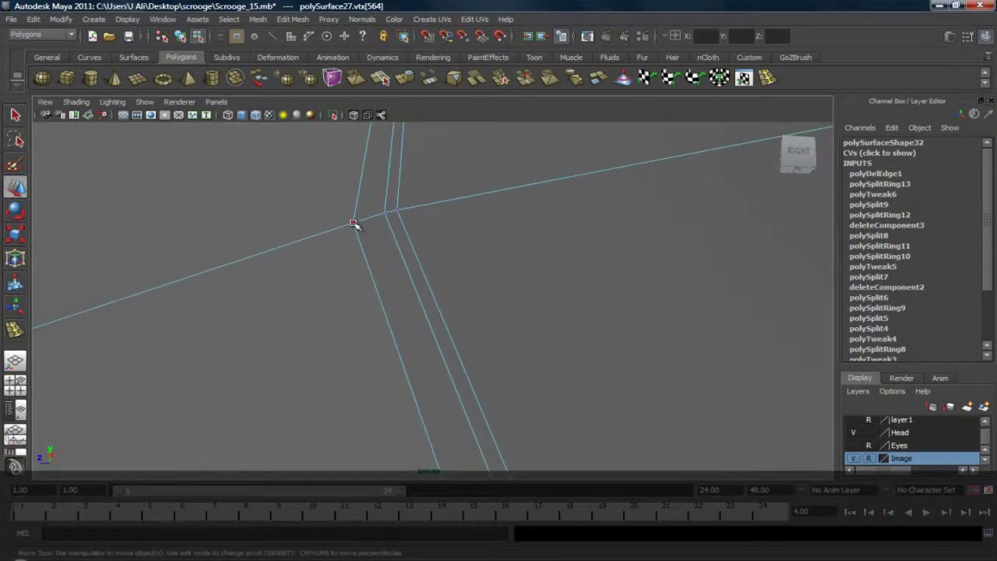
mouse_move(349, 225)
left_mouse_down()
mouse_move(311, 225)
mouse_move(362, 221)
left_mouse_up()
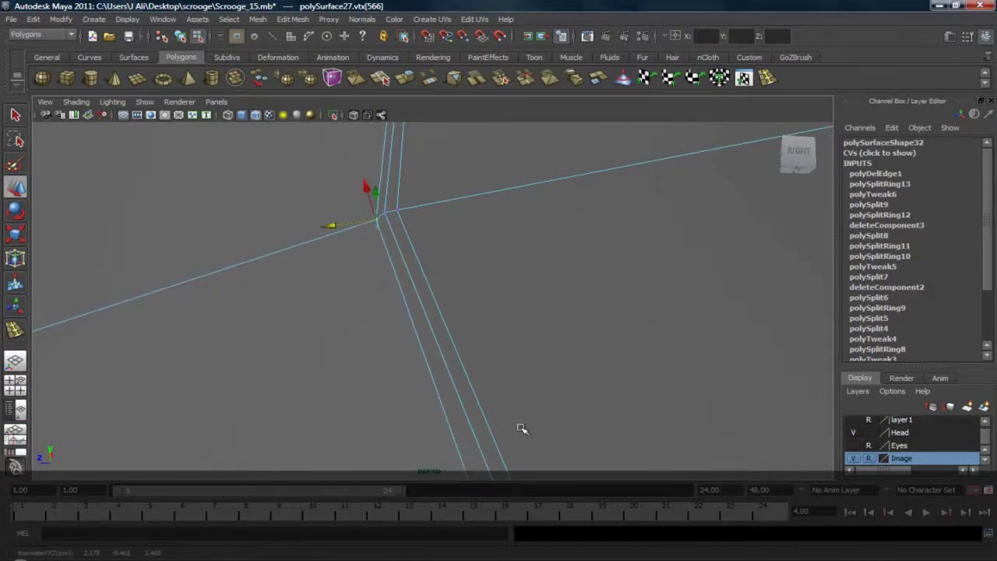
middle_click_drag(520, 428, 454, 275, "alt")
left_click_drag(452, 275, 454, 302, "alt")
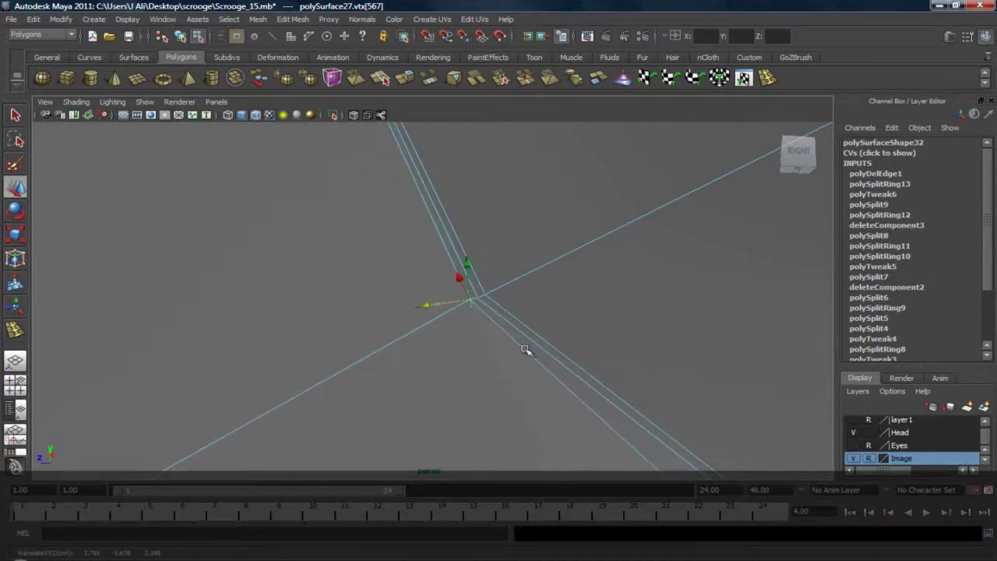
Step: Move the front line's two vertices at the double waist loops closer to the side edge
middle_click_drag(585, 400, 488, 388, "alt")
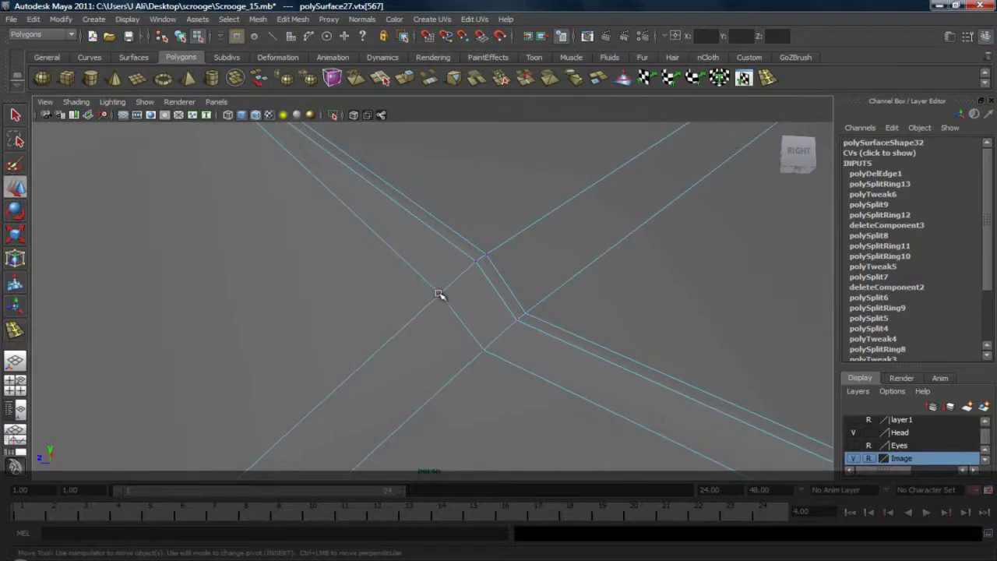
left_click_drag(442, 296, 499, 314)
key("w")
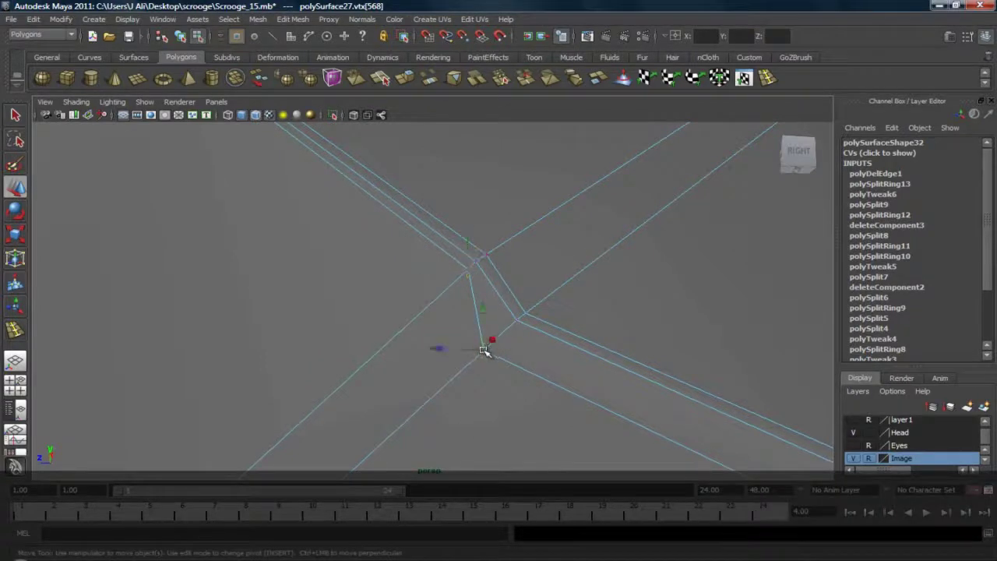
left_click_drag(484, 350, 507, 329)
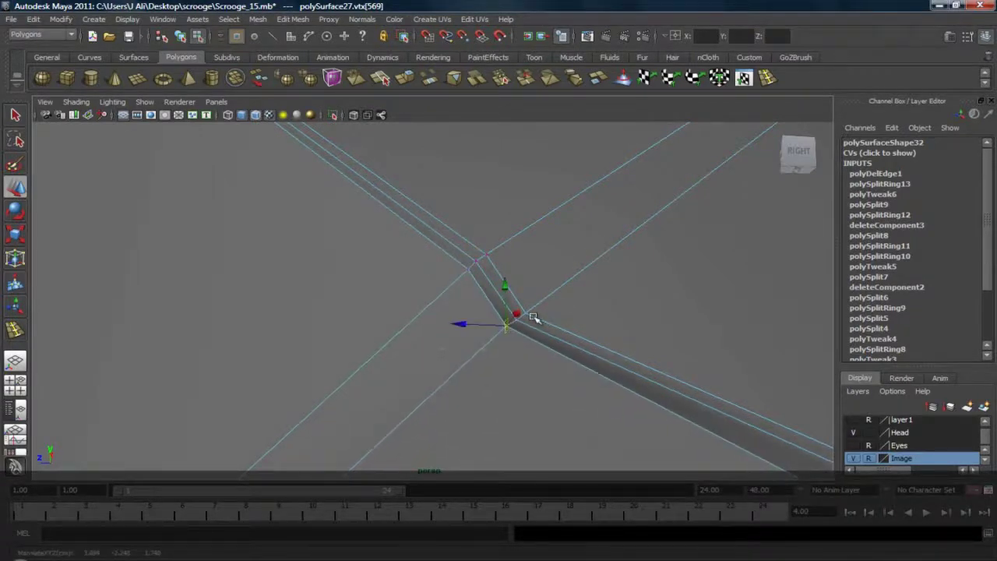
Step: Adjust the depth of the front line's lower waist vertex so that the strip follows the jacket surface
key("f")
right_click_drag(520, 310, 445, 327, "alt")
left_click_drag(445, 327, 519, 261, "alt")
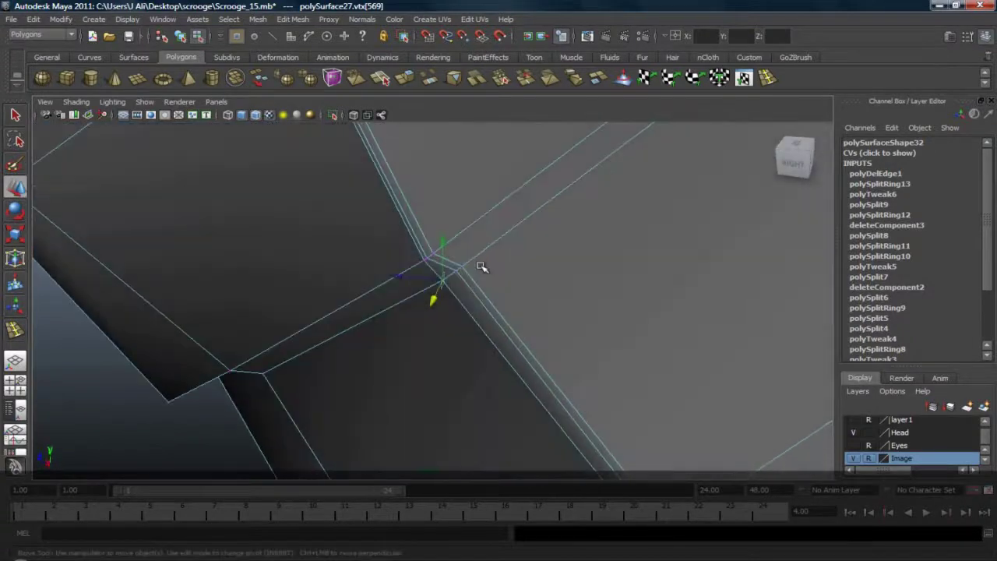
left_click_drag(405, 277, 453, 277)
Step: Move the front line's first vertex below the waist loops closer to the side edge, keeping it on the jacket surface
left_click_drag(523, 368, 607, 313, "alt")
middle_click_drag(659, 431, 561, 375, "alt")
left_click_drag(560, 375, 372, 251, "alt")
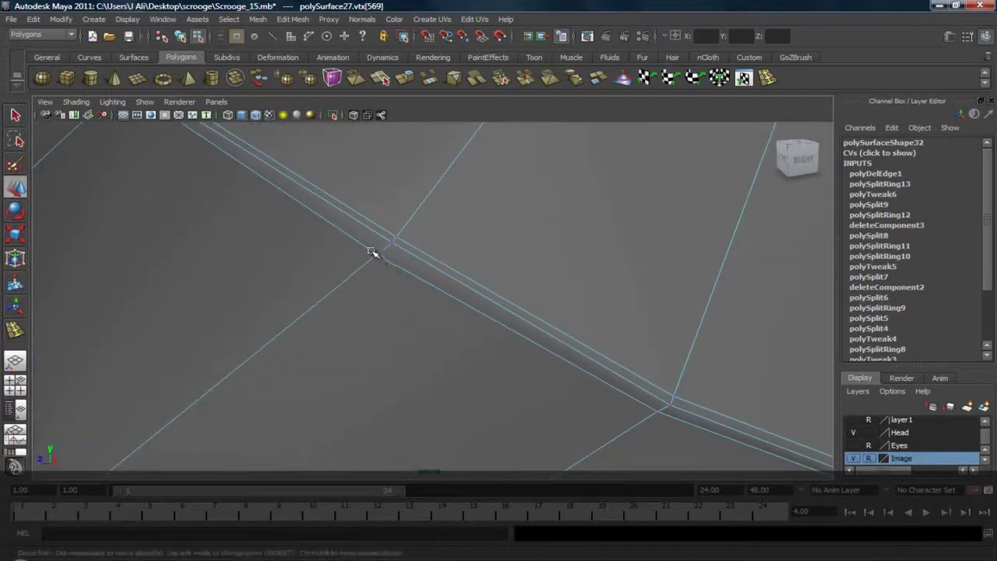
left_click(385, 251)
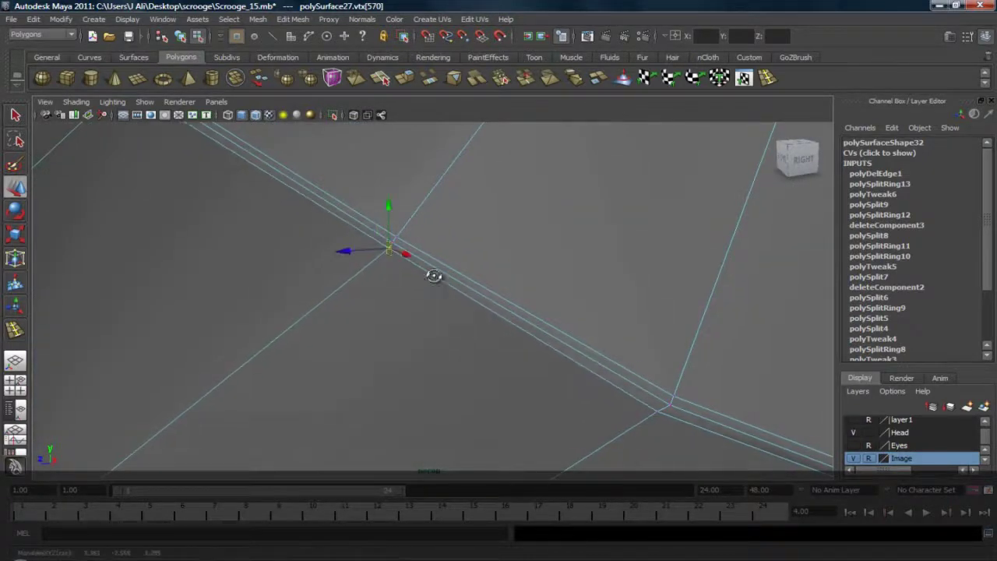
left_click_drag(434, 275, 318, 285, "alt")
mouse_move(387, 249)
left_mouse_down()
mouse_move(534, 243)
mouse_move(402, 243)
left_mouse_up()
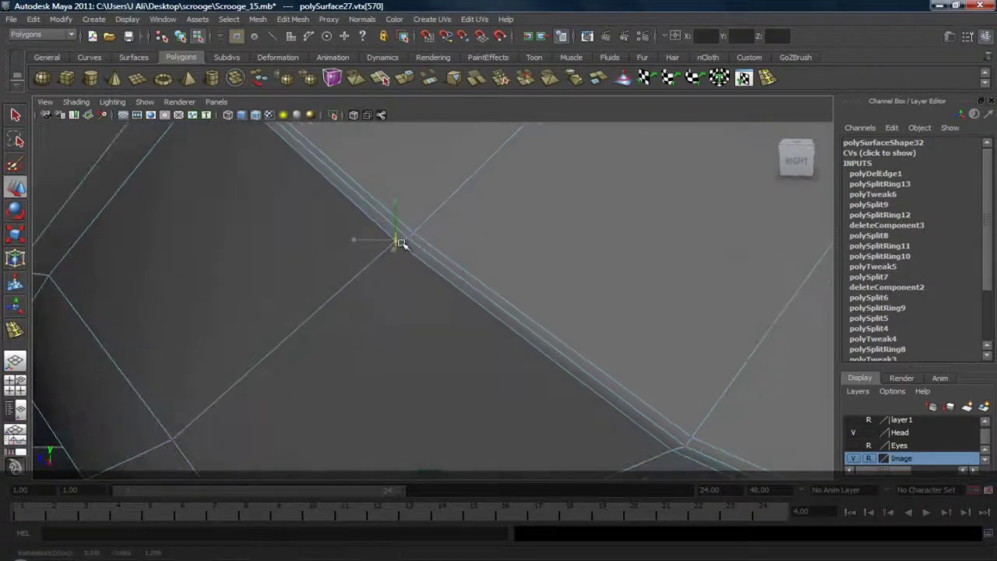
Step: Select the full side edge line running between the two added lines, starting below the sleeve corner
middle_click_drag(574, 335, 472, 285, "alt")
scroll(498, 299, "down", 4)
left_click_drag(569, 334, 514, 313, "alt")
scroll(507, 315, "down", 4)
left_click_drag(450, 332, 443, 244, "alt")
scroll(614, 351, "down", 4)
middle_click_drag(443, 244, 561, 410, "alt")
scroll(546, 347, "up", 8)
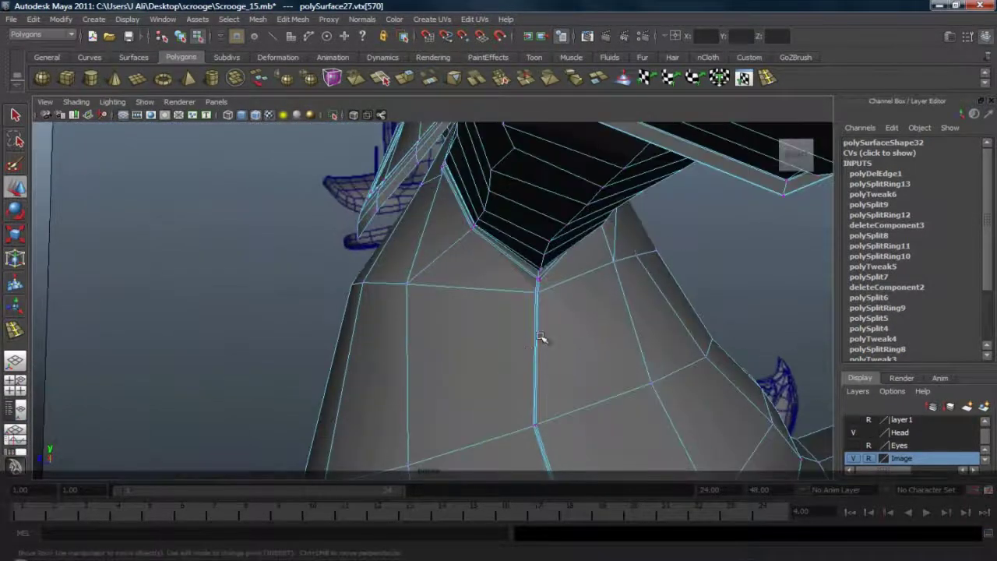
middle_click_drag(543, 340, 481, 339, "alt")
left_click_drag(482, 340, 466, 251, "alt")
right_click_drag(449, 231, 451, 204)
left_click(452, 217)
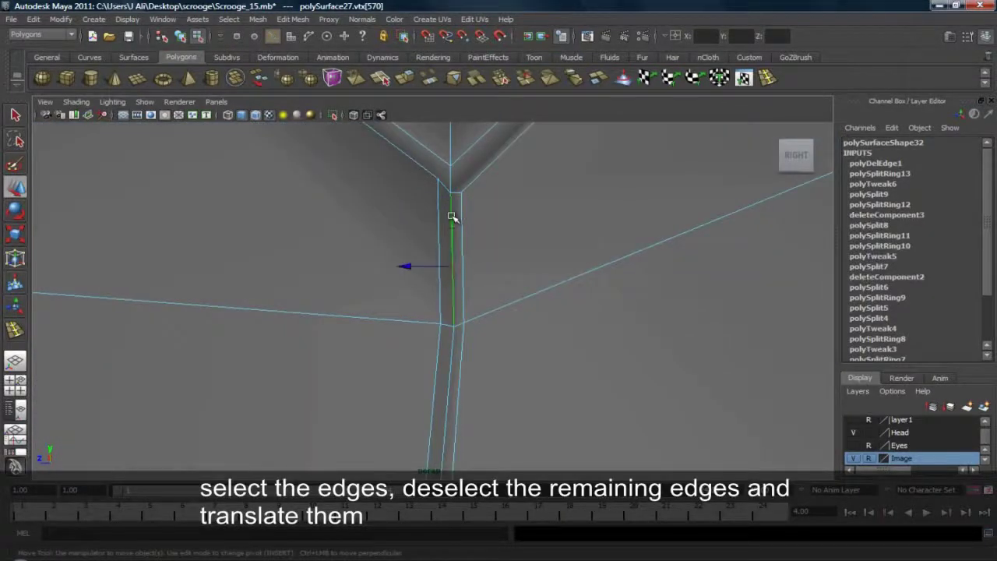
Step: Remove the sleeve edges from the selection so that only the side line below the sleeve corner stays selected
scroll(485, 264, "down", 10)
left_click_drag(481, 258, 416, 193, "alt")
scroll(463, 232, "down", 3)
middle_click_drag(416, 193, 456, 245, "alt")
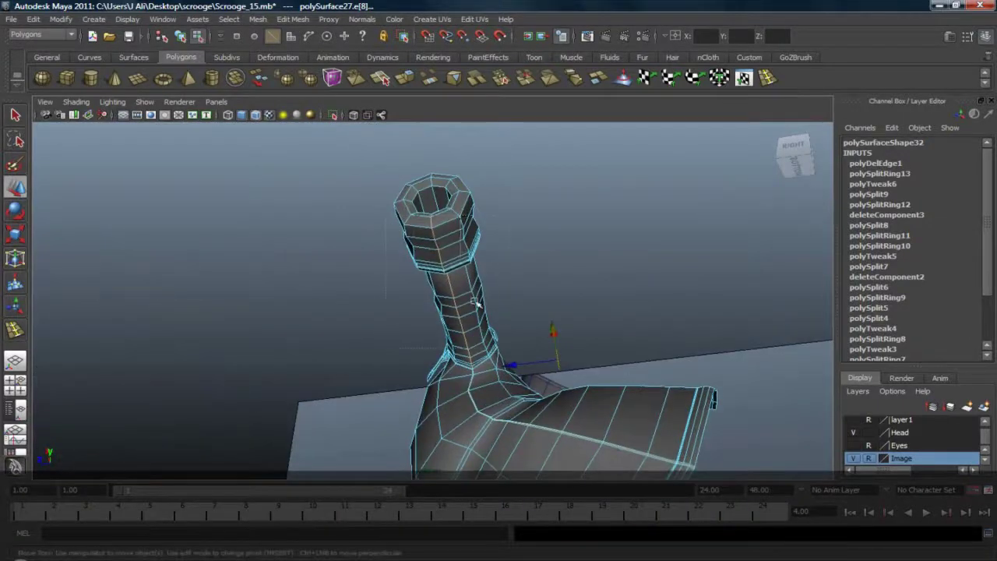
left_click_drag(512, 361, 514, 366, "ctrl")
scroll(514, 390, "up", 8)
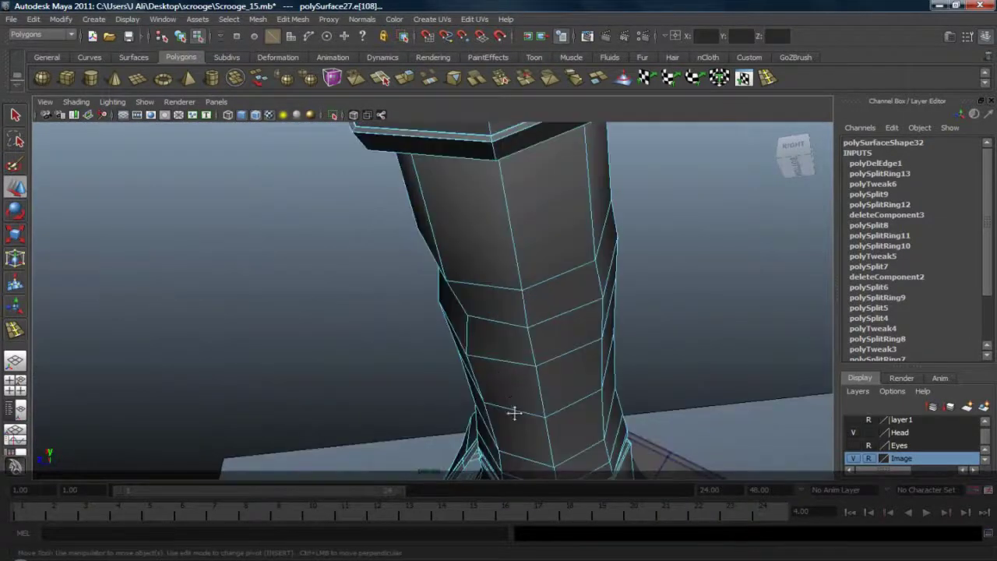
middle_click_drag(514, 414, 410, 180, "alt")
scroll(512, 289, "up", 6)
middle_click_drag(512, 289, 467, 248, "alt")
scroll(483, 245, "up", 3)
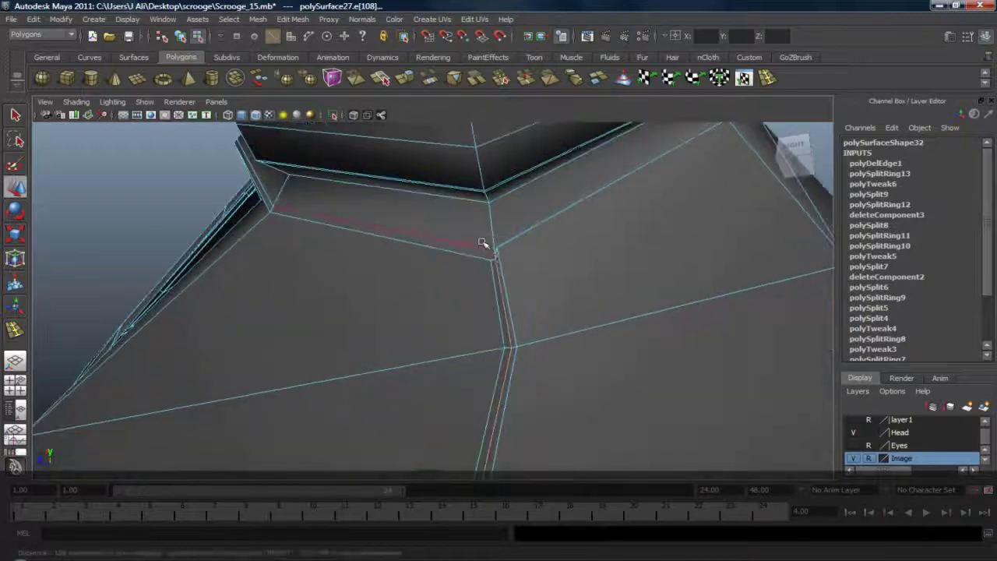
left_click_drag(483, 245, 521, 258, "alt")
scroll(494, 265, "up", 6)
scroll(505, 264, "down", 3)
scroll(505, 265, "down", 2)
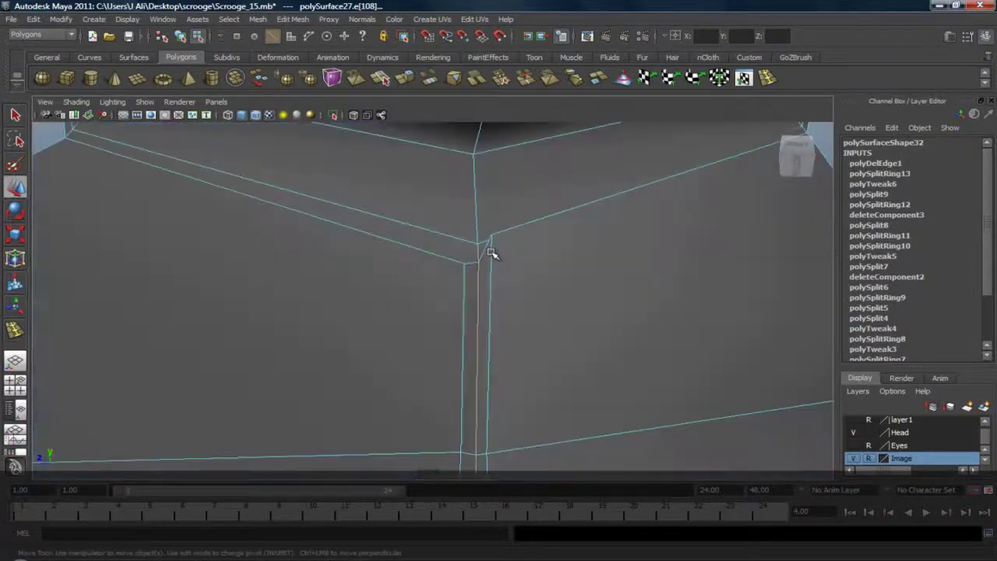
Step: Translate the selected side edges inward to form a narrow groove down the jacket's side
scroll(489, 247, "down", 8)
left_click_drag(490, 247, 501, 351, "alt")
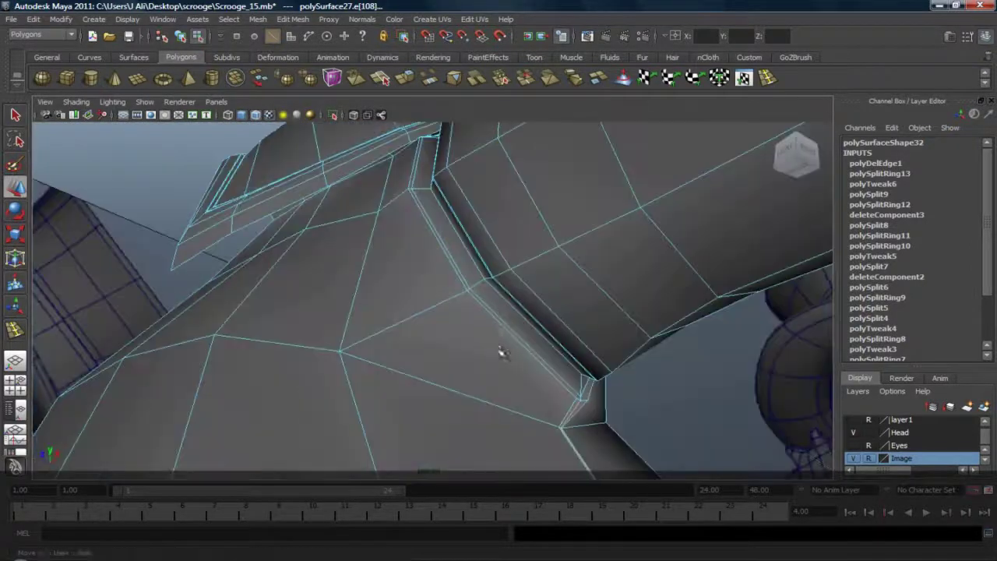
scroll(538, 350, "down", 5)
scroll(541, 349, "up", 2)
middle_click_drag(540, 349, 404, 262, "alt")
scroll(404, 261, "down", 4)
left_click_drag(478, 356, 461, 366, "alt")
scroll(460, 366, "up", 3)
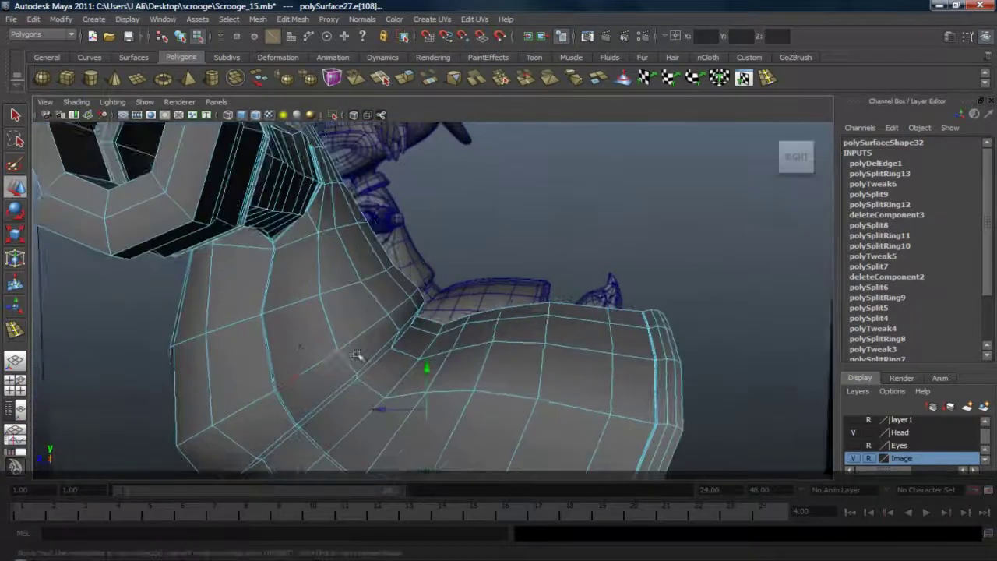
middle_click_drag(361, 356, 376, 291, "alt")
scroll(377, 292, "up", 5)
left_click_drag(376, 291, 401, 304, "alt")
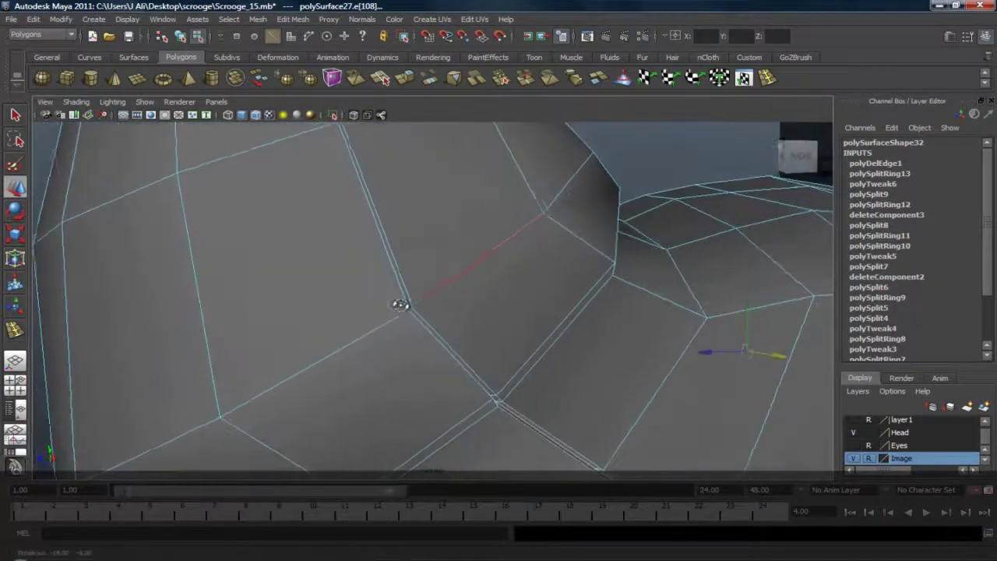
right_click_drag(276, 314, 491, 295, "alt")
left_click_drag(490, 295, 400, 319, "alt")
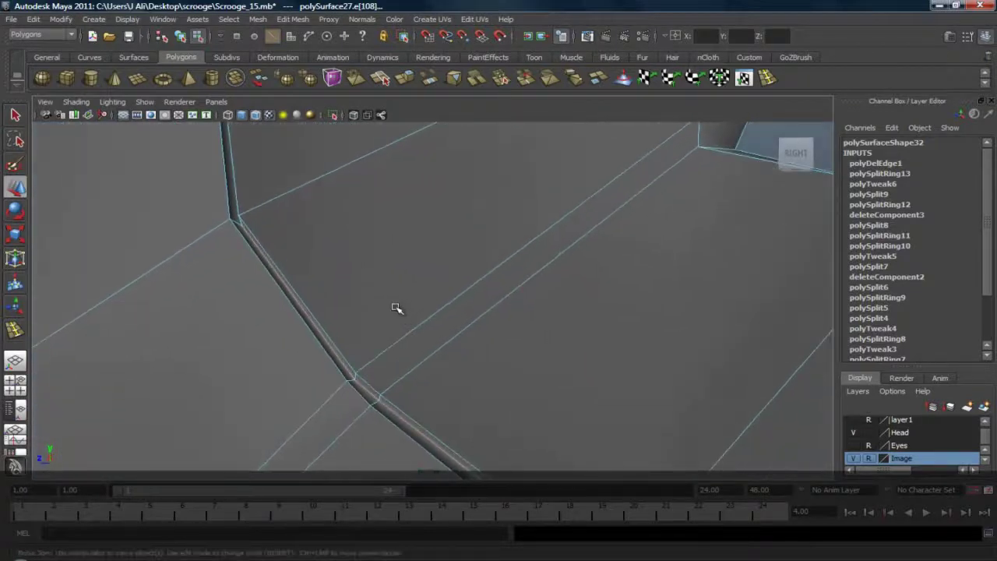
scroll(396, 307, "down", 4)
Step: Return to object mode and preview the jacket smoothed to check the side groove
key("F8")
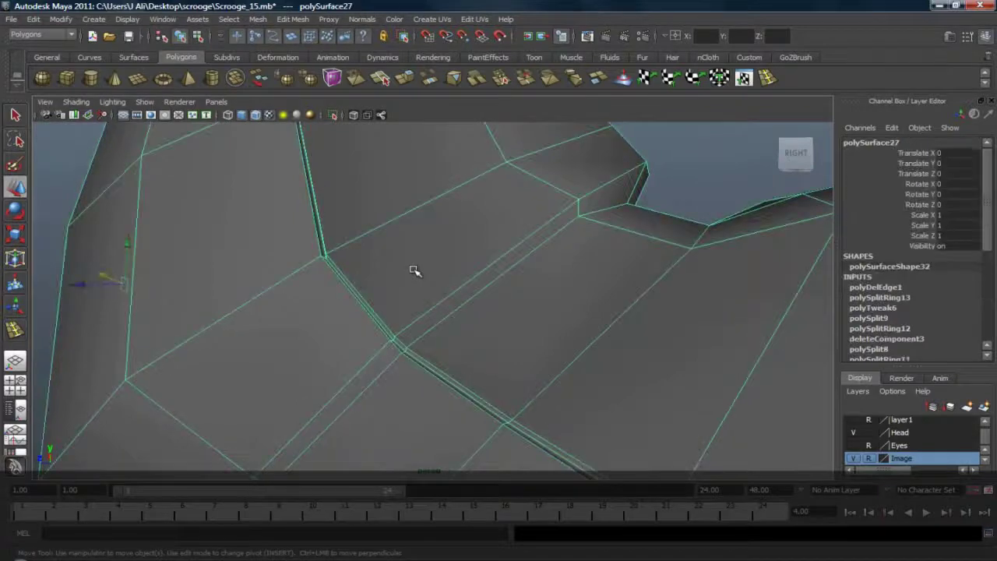
key("3")
scroll(414, 270, "down", 3)
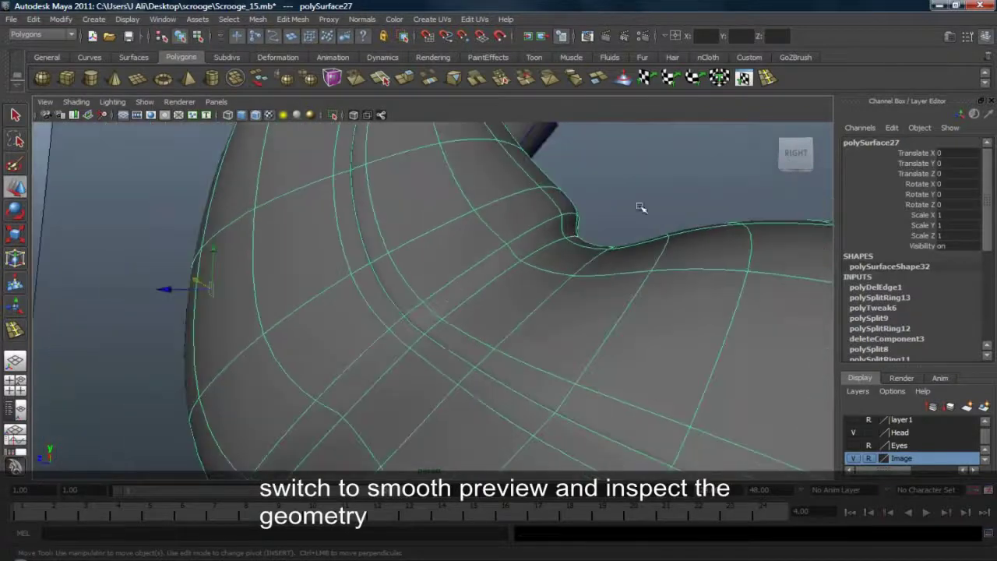
left_click(657, 183)
left_click_drag(528, 242, 512, 278, "alt")
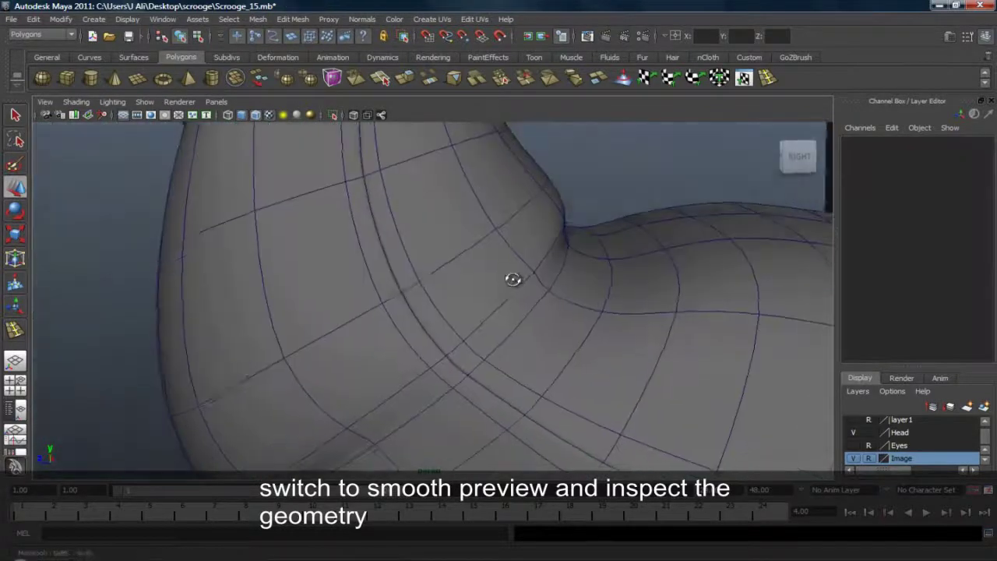
Step: Turn off the wireframe on shaded display and inspect the smoothed side and skirt
left_click(75, 102)
left_click(124, 226)
mouse_move(125, 198)
left_mouse_down("alt")
mouse_move(385, 223)
mouse_move(456, 285)
mouse_move(413, 280)
mouse_move(407, 267)
mouse_move(432, 276)
left_mouse_up("alt")
left_click_drag(572, 355, 516, 261, "alt")
left_click(515, 261)
Step: Undo the latest selection and mode changes to restore the side edge line's selection
key("ctrl+z")
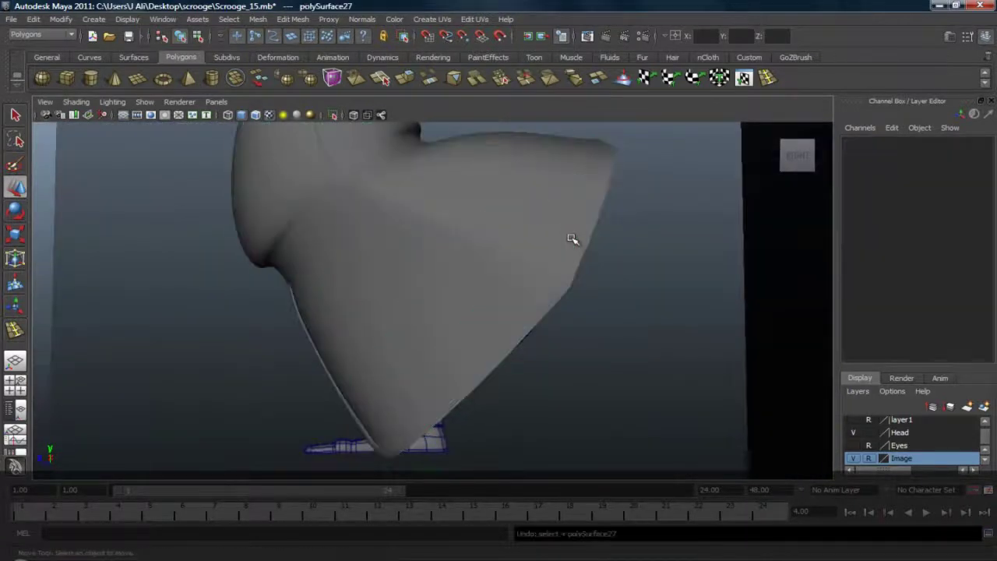
key("ctrl+z")
scroll(554, 236, "up", 4)
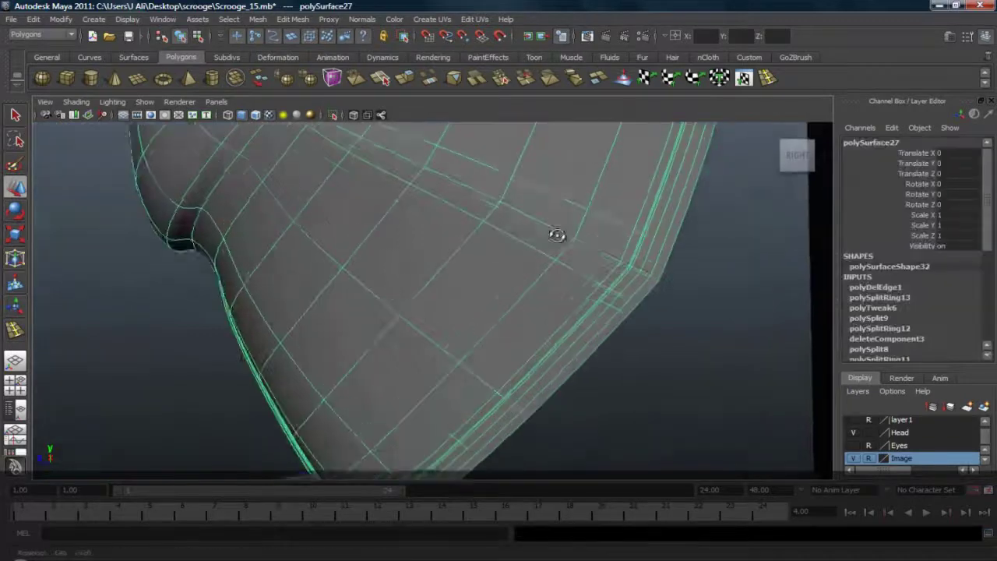
left_click_drag(557, 236, 557, 241, "alt")
key("ctrl+z")
key("ctrl+z")
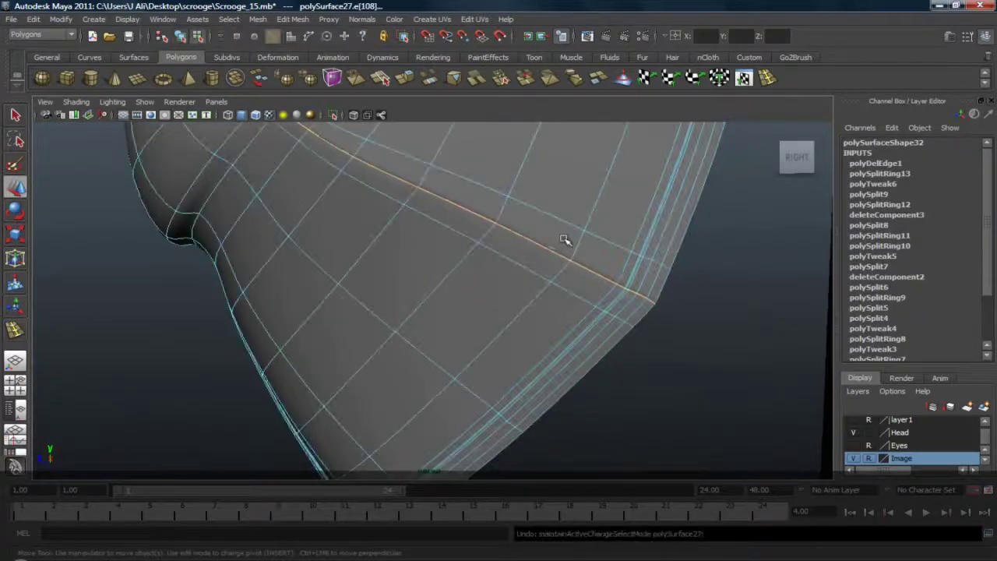
key("ctrl+z")
Step: Deselect the edges of the side line that cross the skirt's hem border
middle_click_drag(628, 246, 489, 240, "alt")
scroll(490, 241, "up", 4)
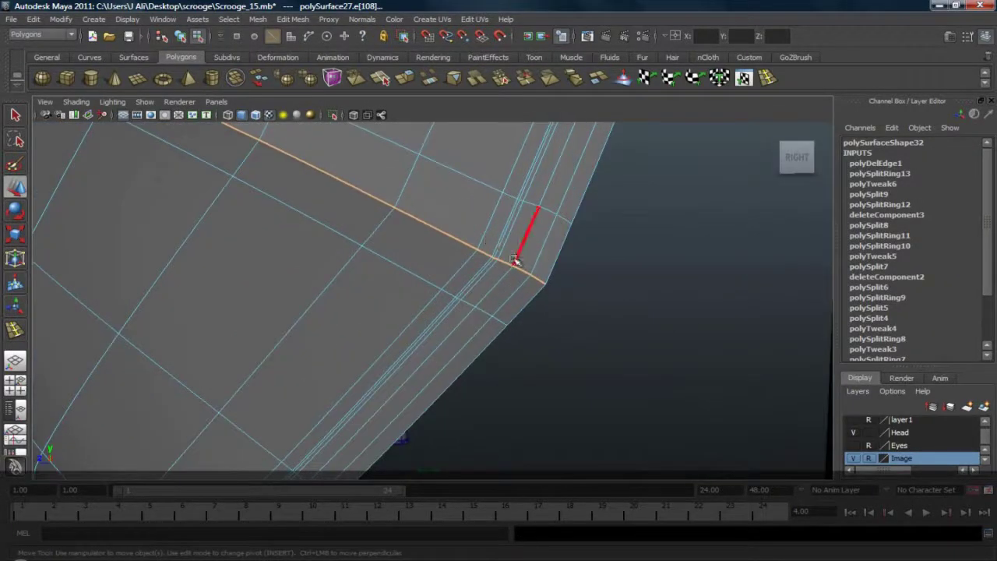
middle_click_drag(523, 298, 467, 312, "alt")
scroll(525, 298, "up", 6)
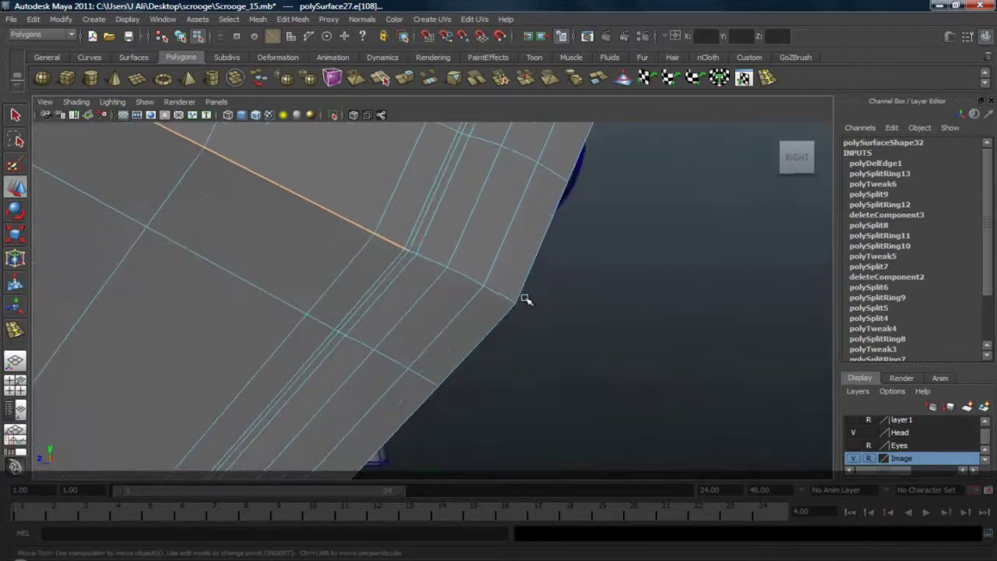
left_click_drag(499, 274, 538, 287, "alt")
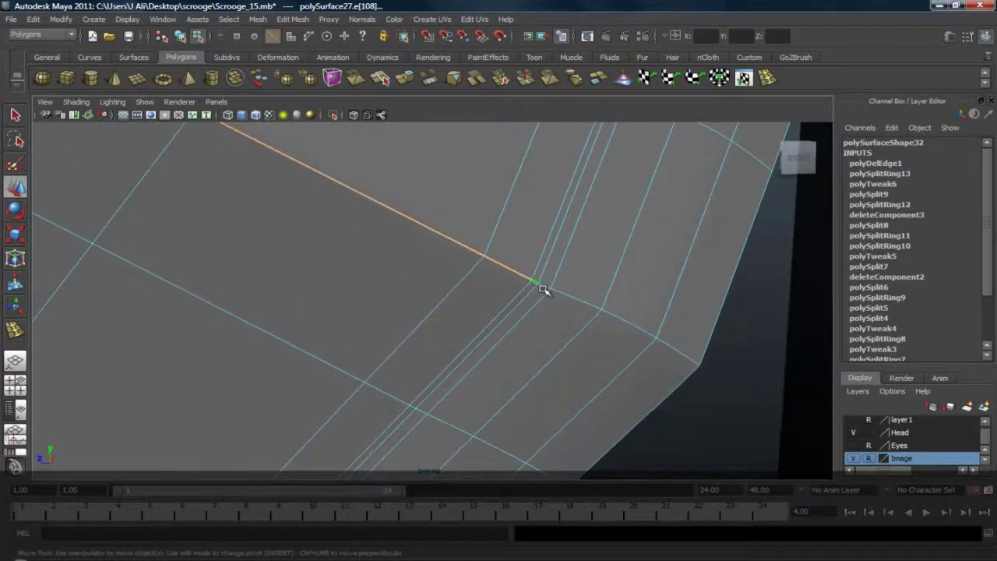
scroll(544, 291, "down", 10)
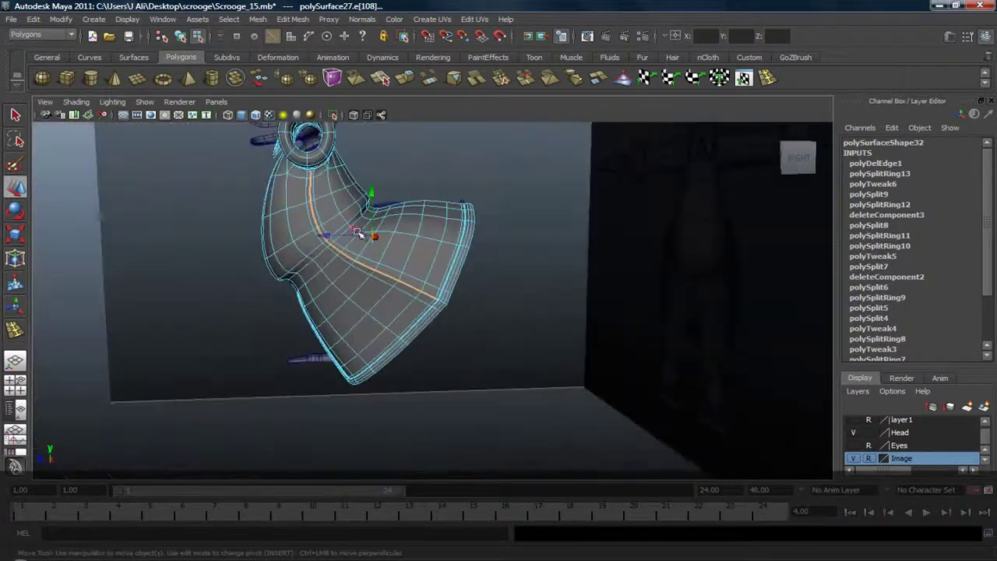
Step: Translate the remaining side edges inward to form the seam groove, and return the jacket to its unsmoothed display
left_click_drag(413, 247, 488, 258, "alt")
scroll(488, 258, "up", 8)
middle_click_drag(441, 187, 468, 265, "alt")
left_click_drag(440, 229, 326, 239)
key("1")
middle_click_drag(345, 231, 425, 252, "alt")
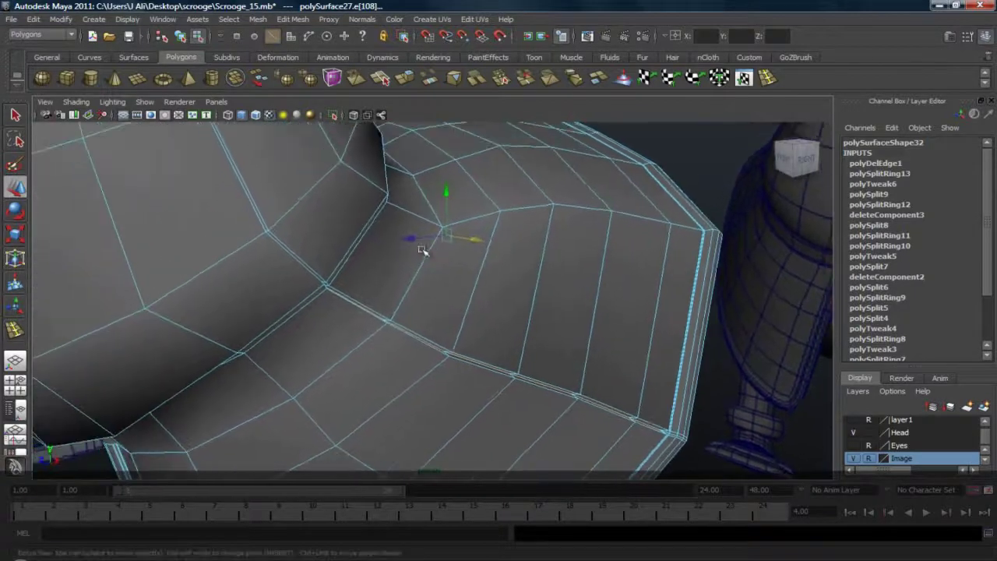
right_click_drag(205, 279, 452, 217, "alt")
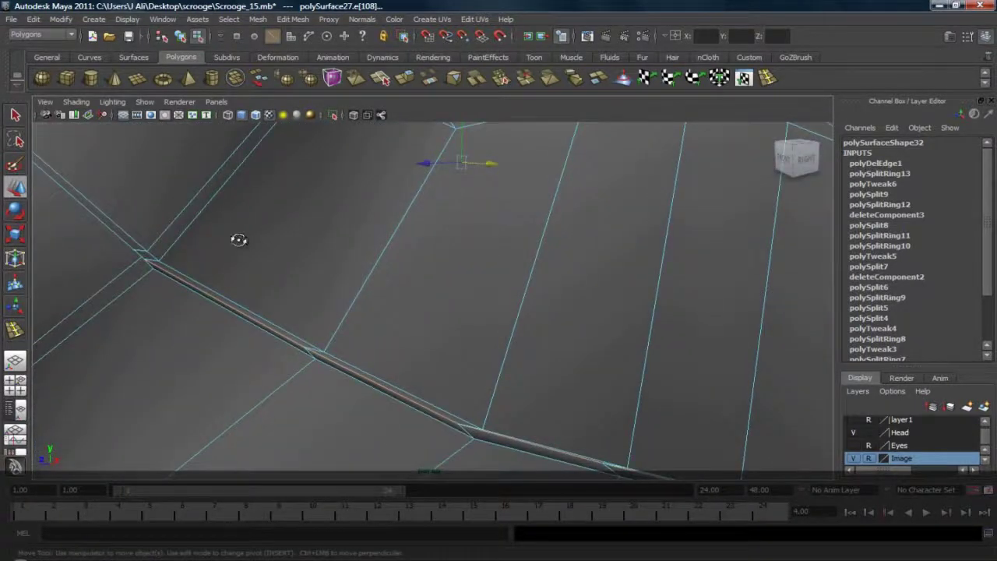
left_click_drag(238, 239, 232, 238, "alt")
Step: Preview the jacket smoothed in object mode and examine the side seam and its end at the hem
right_click_drag(176, 232, 204, 219)
left_click(201, 219)
middle_click_drag(184, 225, 246, 225, "alt")
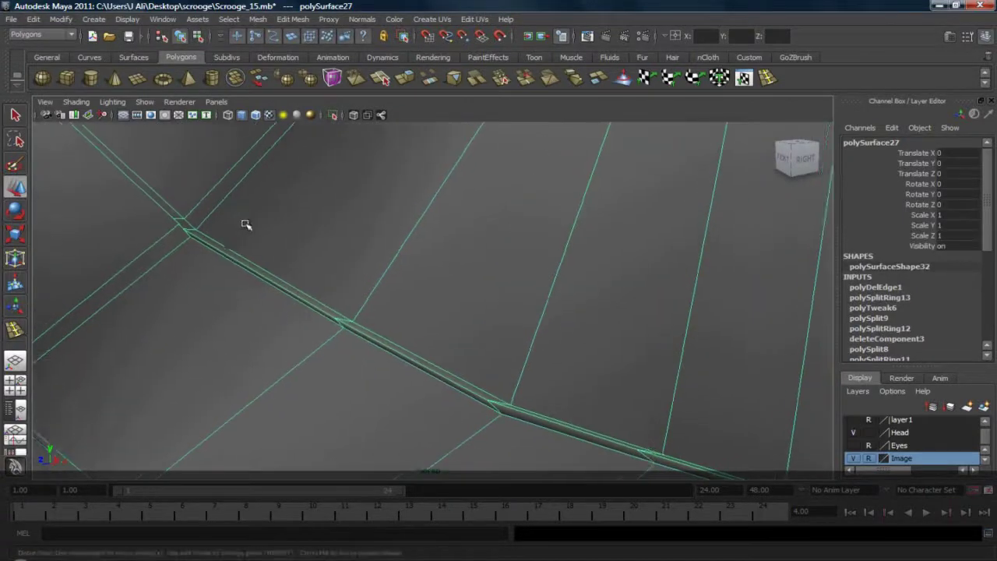
key("3")
key("f")
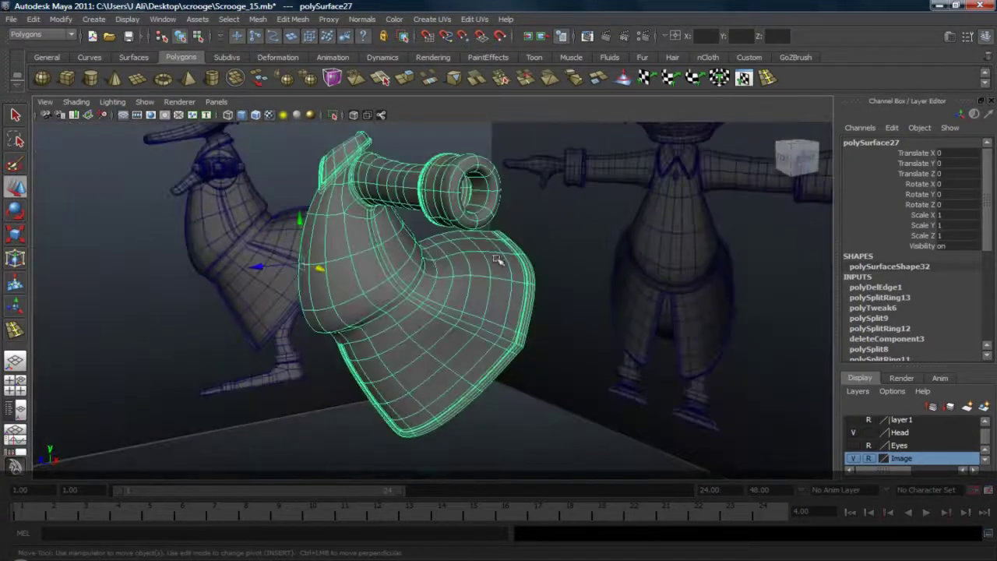
left_click(565, 261)
left_click_drag(584, 296, 390, 279, "alt")
middle_click_drag(390, 279, 376, 249, "alt")
scroll(376, 249, "up", 5)
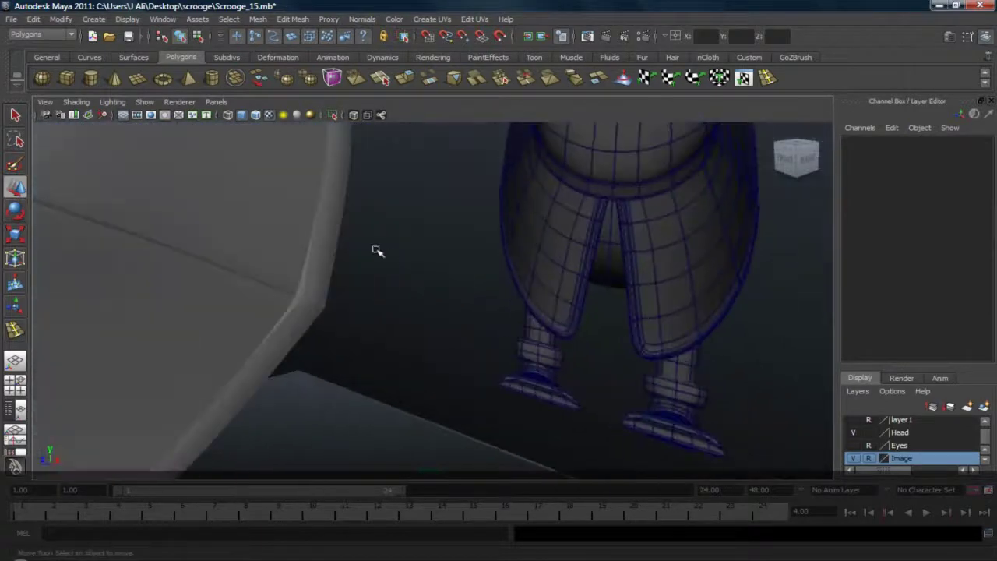
left_click_drag(377, 251, 407, 276, "alt")
left_click(380, 293)
scroll(425, 284, "up", 2)
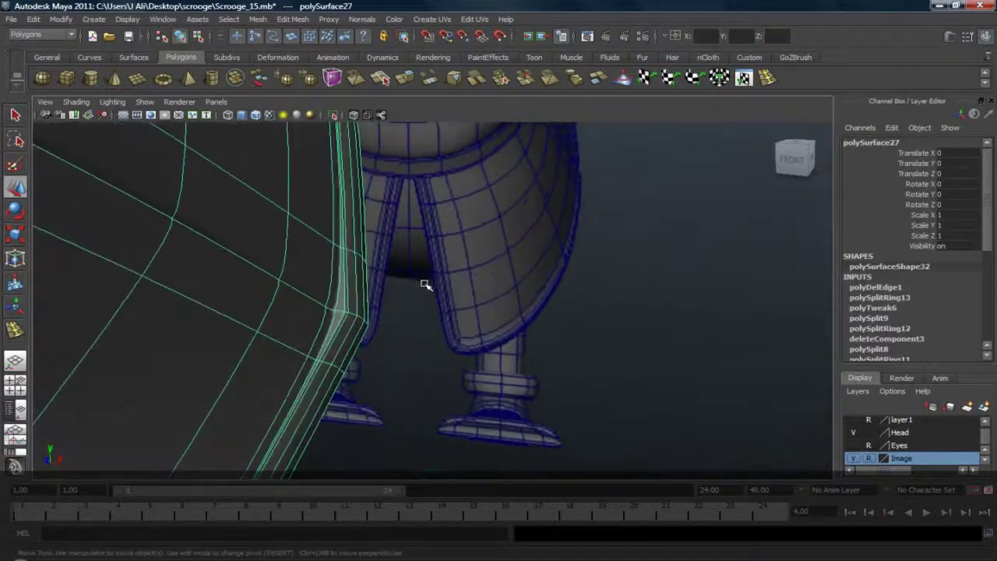
Step: Select the unsmoothed jacket's vertices where the side line crosses the hem border, and switch to the side view
key("1")
middle_click_drag(374, 282, 452, 279, "alt")
scroll(468, 302, "up", 2)
left_click_drag(479, 320, 493, 323, "alt")
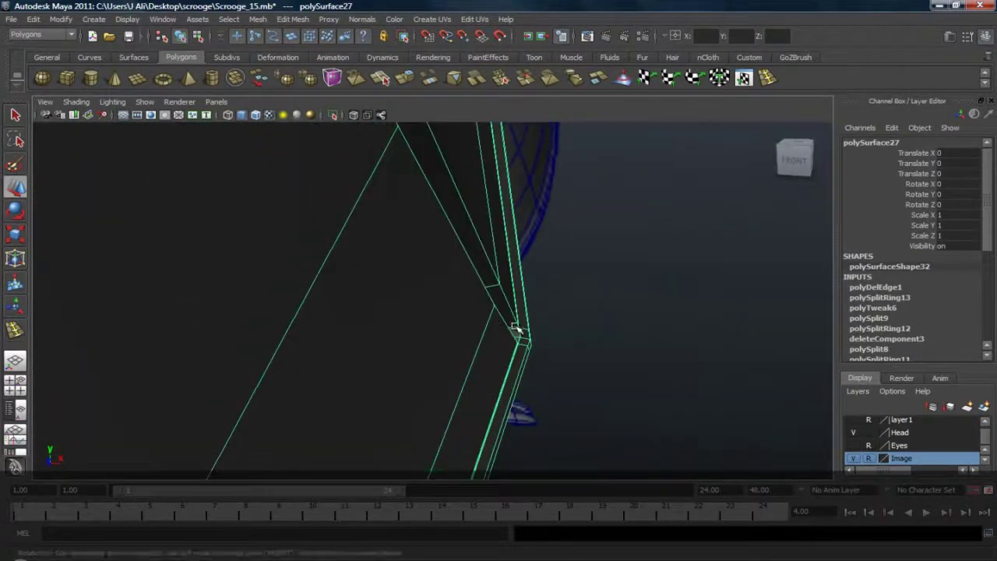
right_click_drag(519, 330, 477, 317)
left_click_drag(504, 319, 431, 351)
key("ctrl+z")
key("space")
left_click_drag(162, 211, 213, 214)
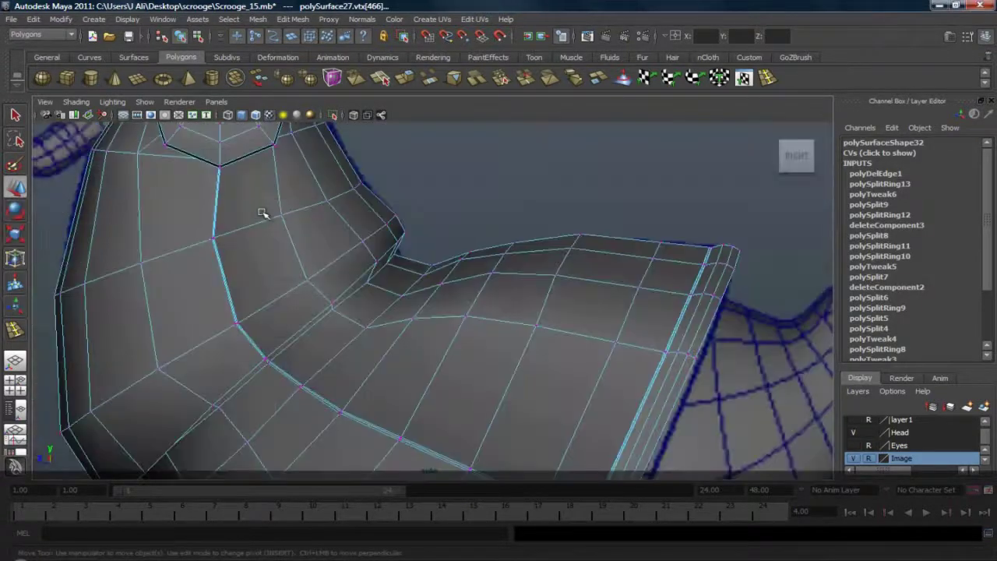
Step: Turn on X-Ray shading and smooth preview for adjusting the hem vertices at the end of the side line
scroll(262, 213, "down", 5)
mouse_move(423, 289)
middle_mouse_down("alt")
mouse_move(364, 230)
mouse_move(378, 236)
middle_mouse_up("alt")
right_click_drag(378, 235, 413, 234, "alt")
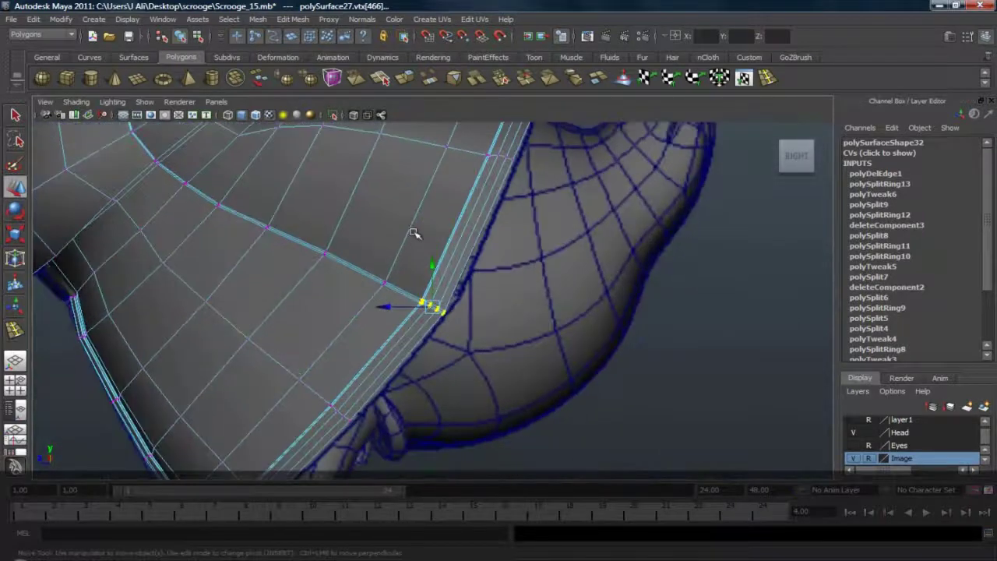
left_click(77, 102)
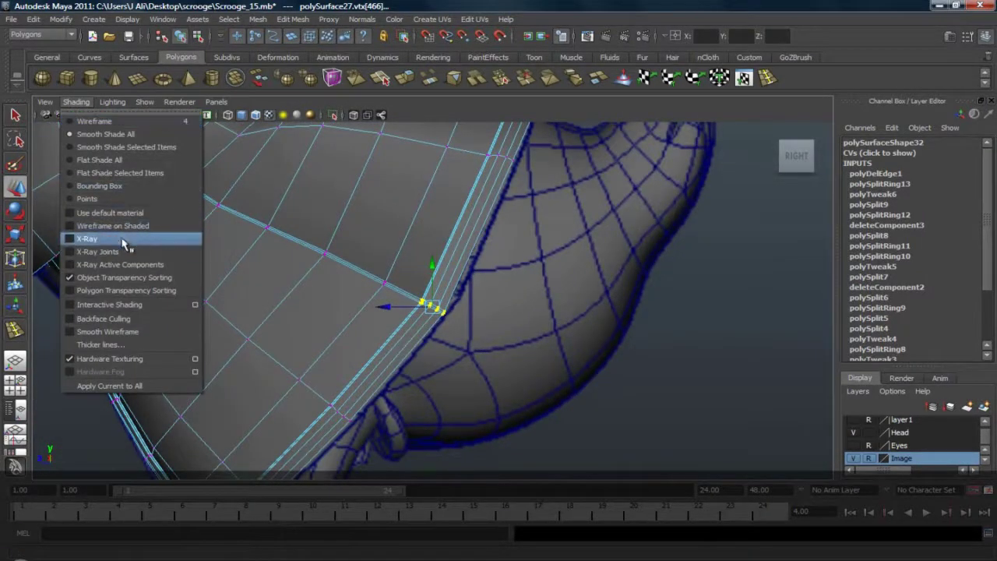
left_click(111, 229)
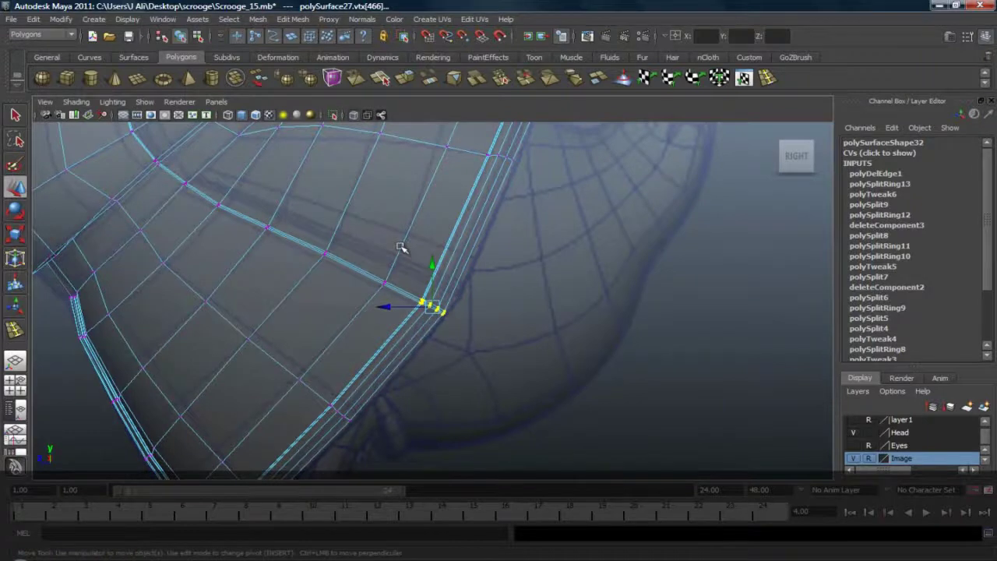
key("3")
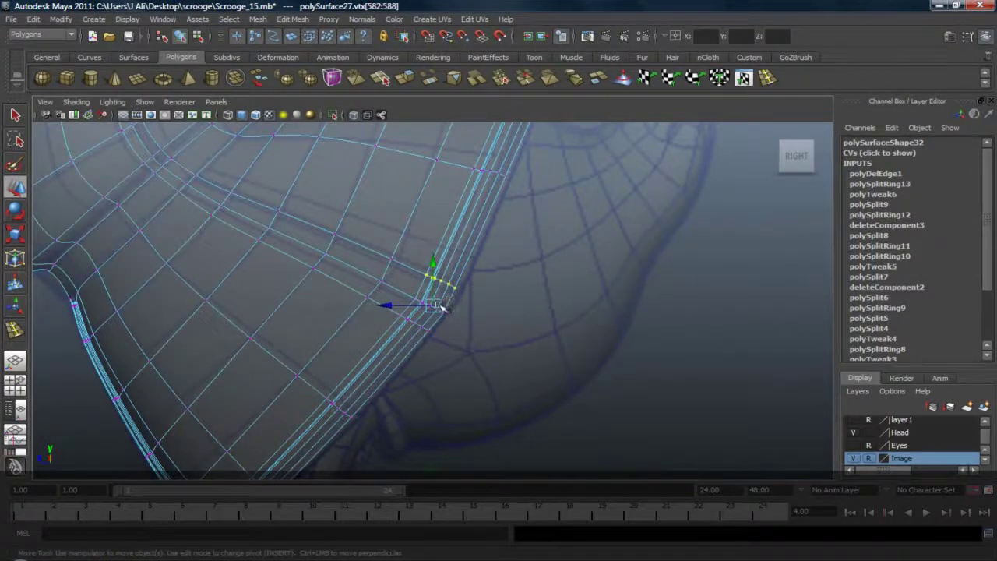
Step: Try to spread the hem border vertices at the side seam's end by moving the upper row up and the lower row down along the border
scroll(445, 316, "up", 5)
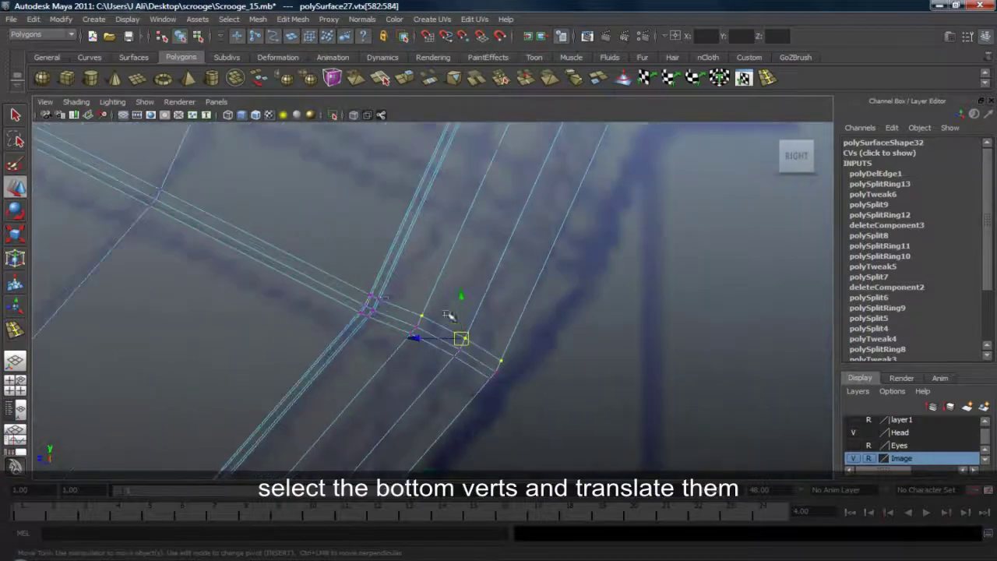
left_click(383, 303, "shift")
left_click_drag(448, 327, 482, 272)
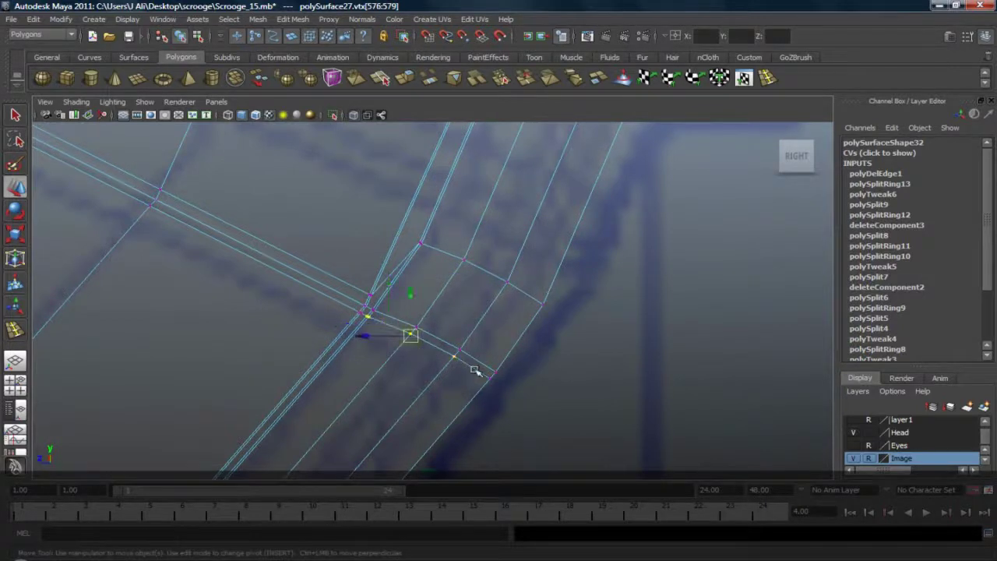
left_click_drag(427, 348, 382, 411)
scroll(491, 312, "down", 6)
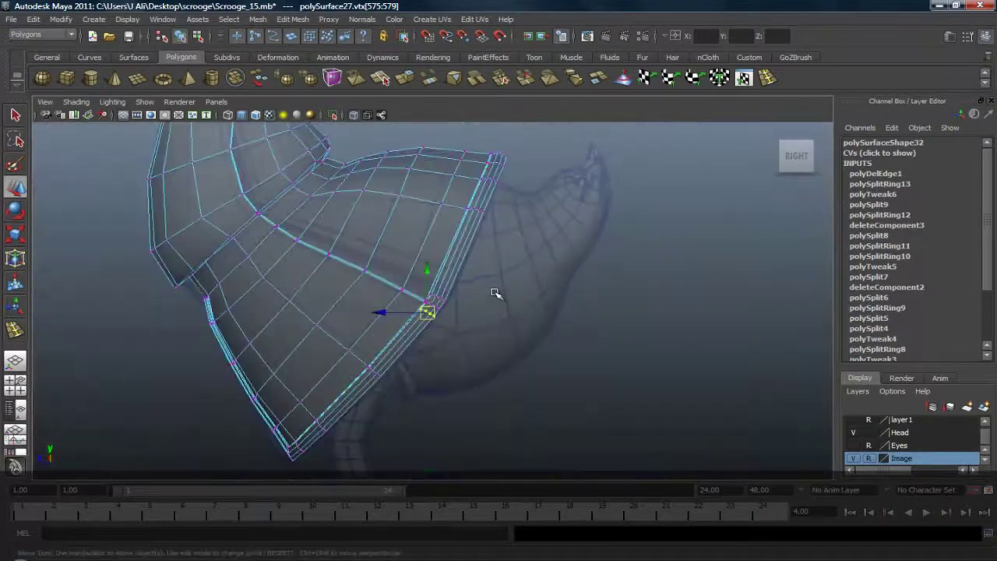
scroll(491, 292, "up", 4)
scroll(454, 294, "up", 1)
left_click_drag(414, 343, 415, 343)
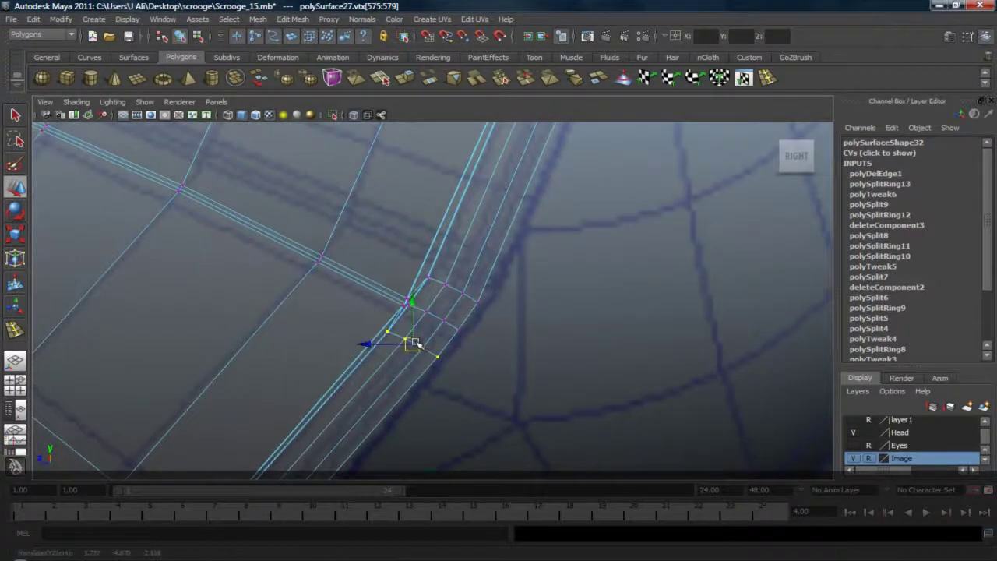
Step: Turn off X-Ray shading in the side view and preview the jacket smoothed in object mode
right_click_drag(438, 266, 483, 244)
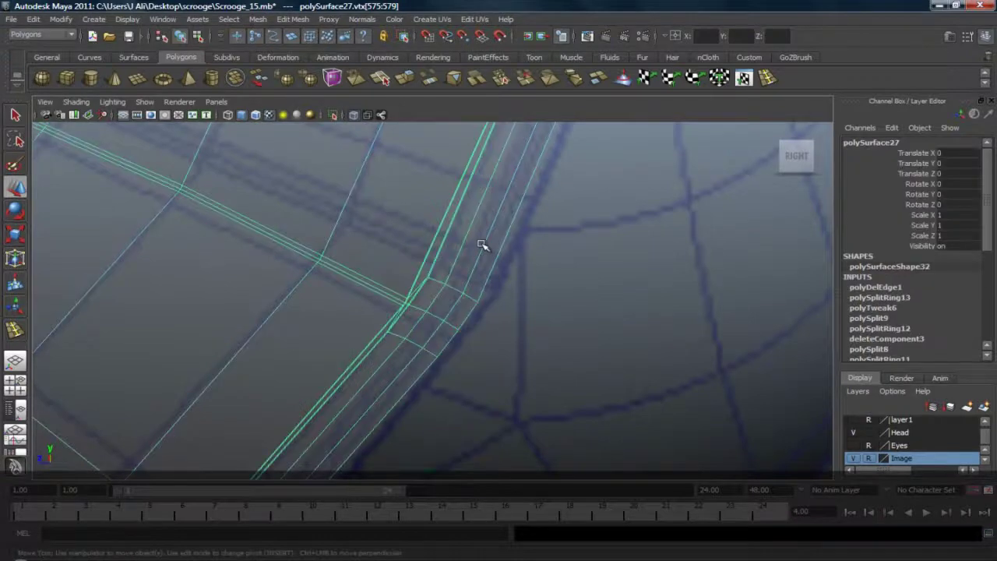
key("3")
left_click(76, 101)
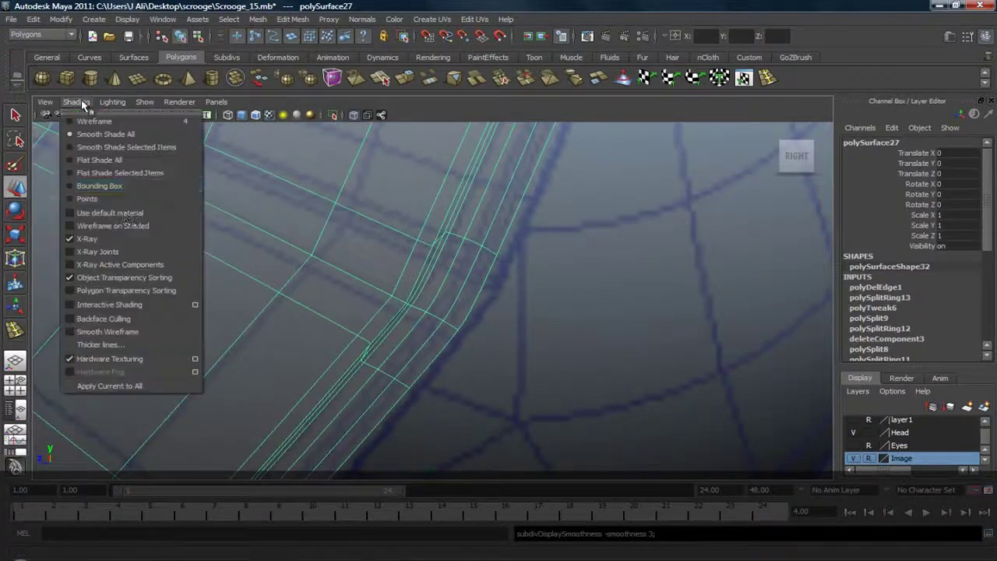
left_click(134, 240)
scroll(360, 236, "down", 6)
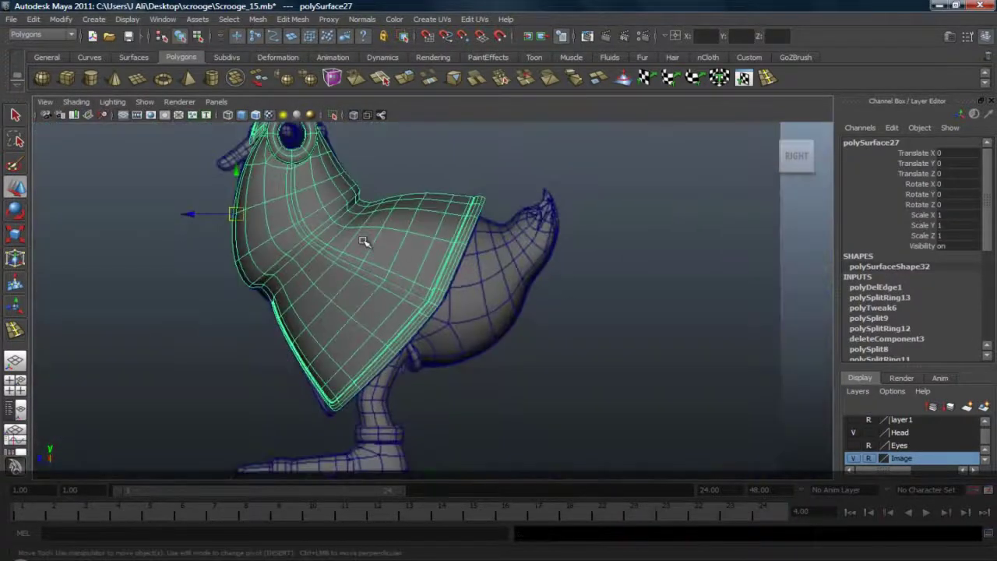
scroll(478, 286, "up", 3)
Step: Select the middle row of hem border vertices at the side seam's end and return the jacket to unsmoothed display
right_click_drag(438, 299, 387, 299)
scroll(442, 304, "up", 4)
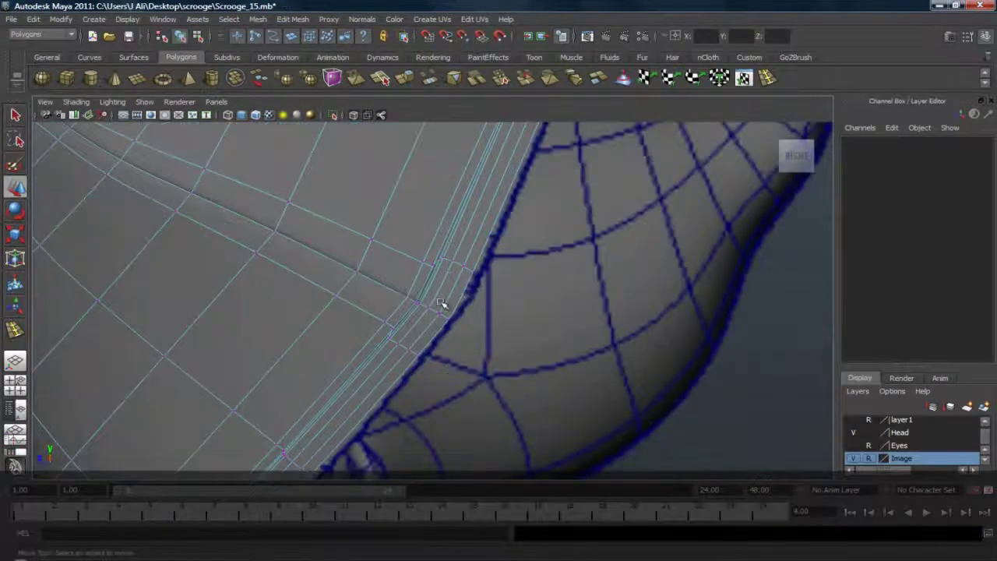
mouse_move(421, 302)
left_mouse_down()
mouse_move(466, 329)
mouse_move(429, 308)
left_mouse_up()
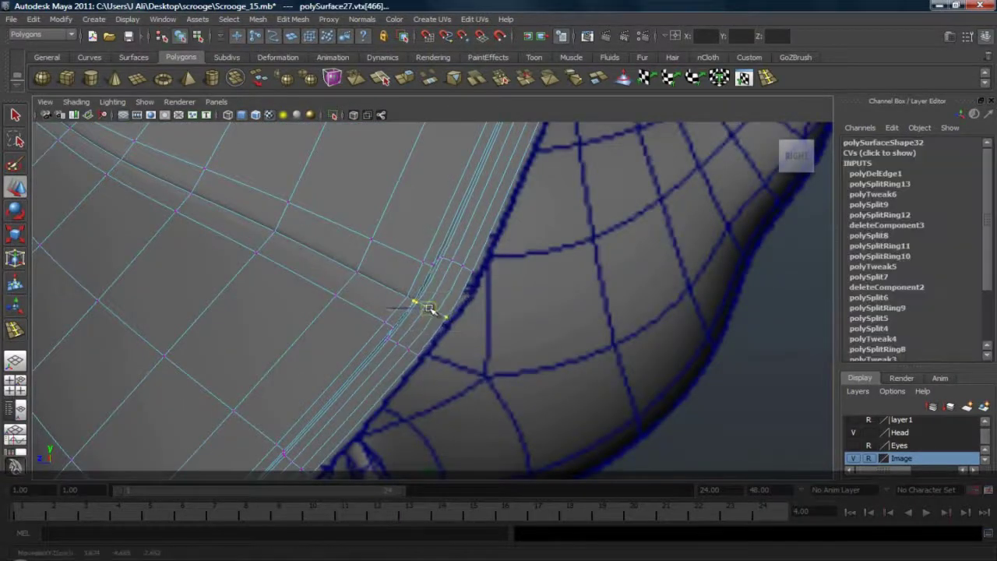
key("ctrl+z")
key("1")
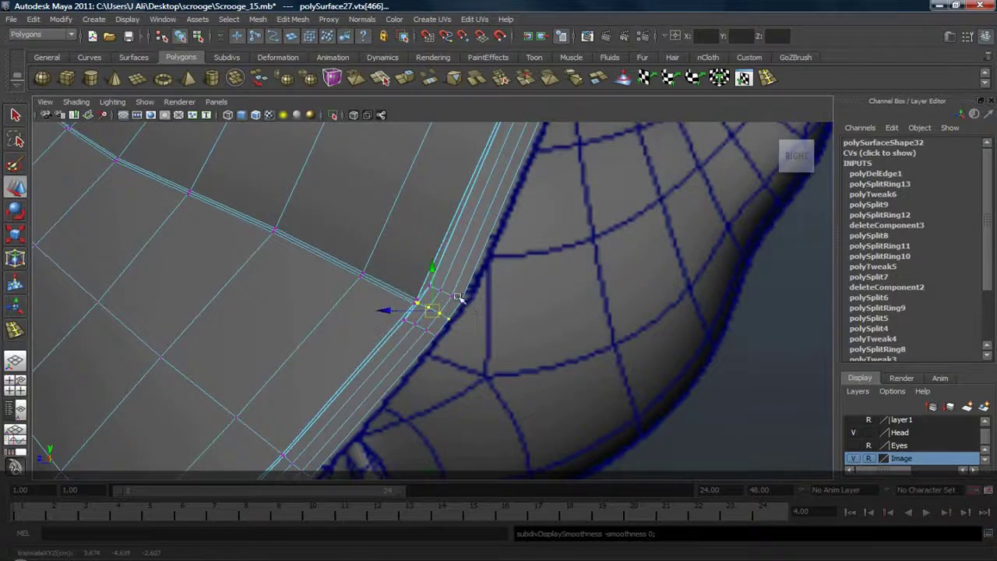
scroll(497, 236, "down", 3)
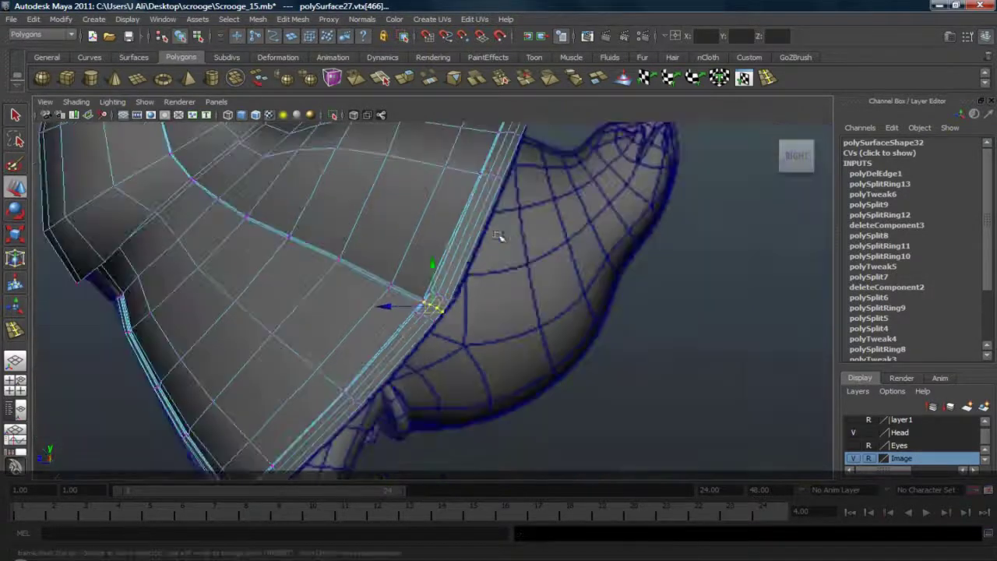
Step: Switch to the perspective view and examine the smoothed hem corner at the end of the side seam
left_click(16, 362)
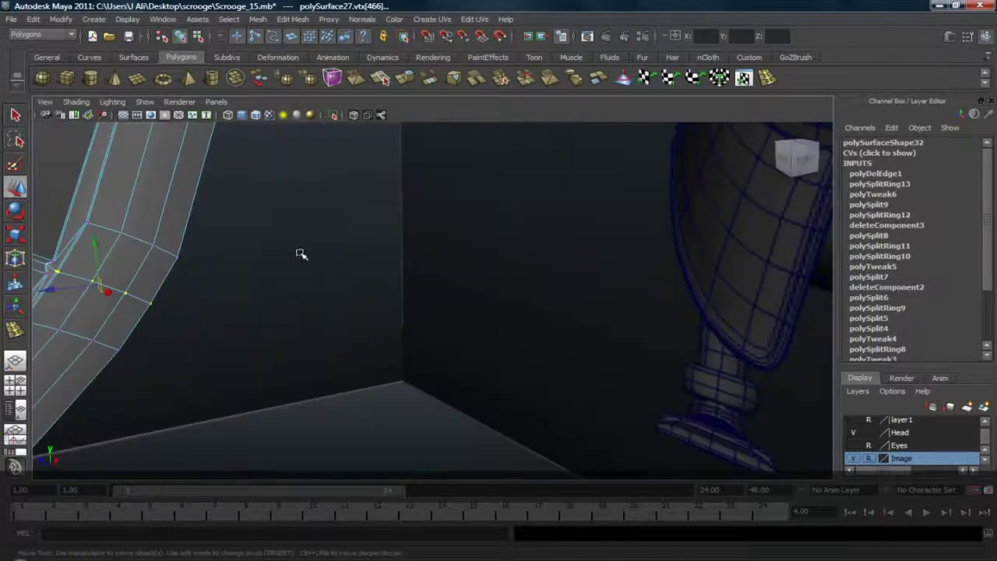
right_click_drag(147, 216, 179, 200)
middle_click_drag(156, 213, 341, 244, "alt")
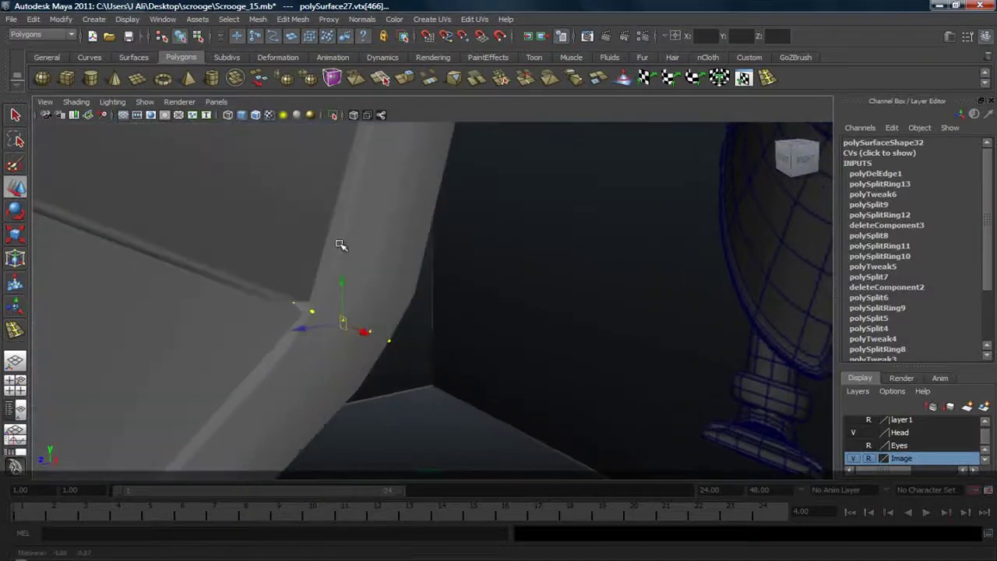
left_click(373, 231)
left_click_drag(373, 230, 390, 241, "alt")
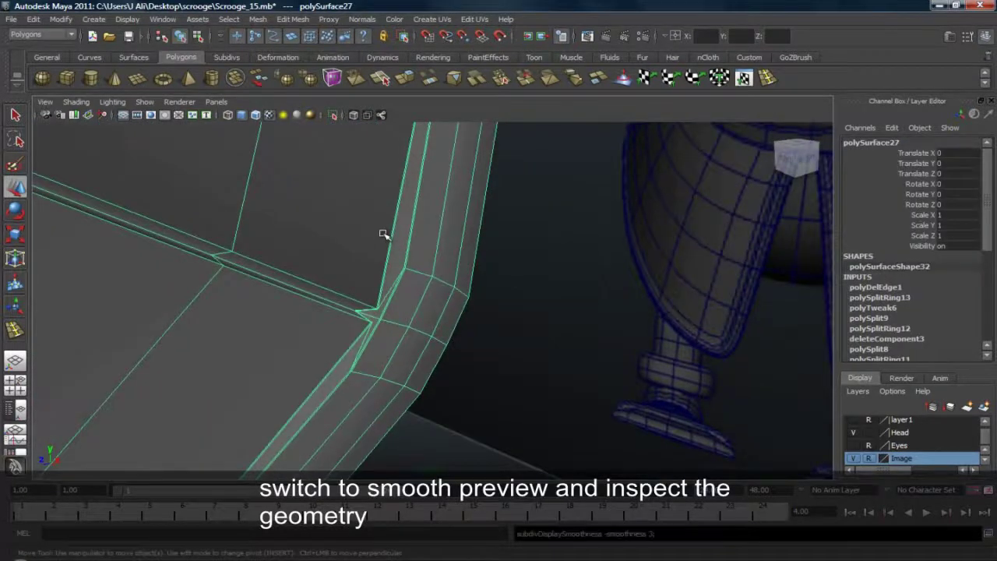
key("3")
left_click(536, 274)
scroll(447, 242, "down", 6)
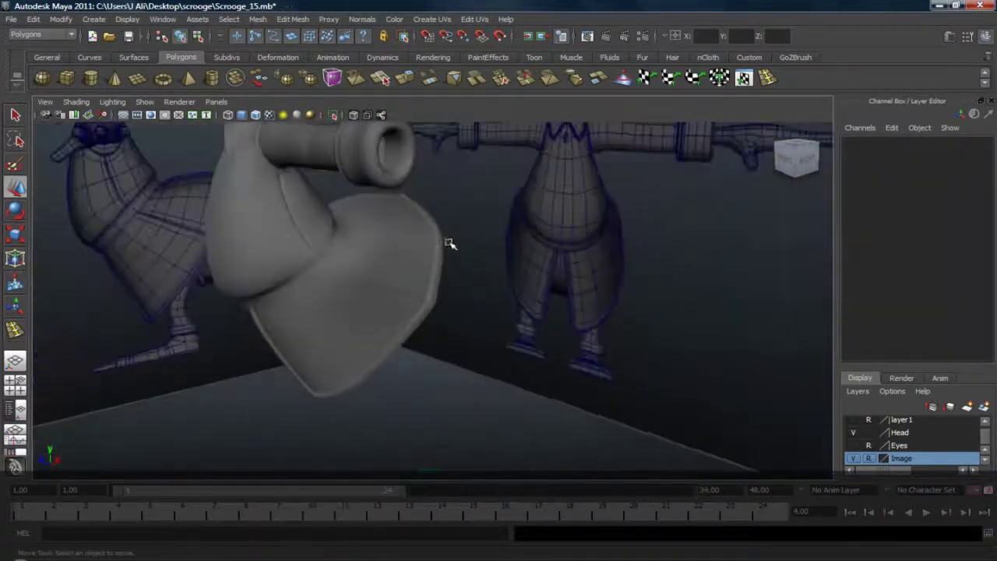
mouse_move(449, 244)
left_mouse_down("alt")
mouse_move(526, 289)
mouse_move(546, 285)
mouse_move(341, 298)
mouse_move(332, 354)
mouse_move(292, 365)
mouse_move(432, 289)
mouse_move(427, 270)
mouse_move(445, 276)
mouse_move(434, 250)
left_mouse_up("alt")
scroll(332, 245, "up", 5)
left_click(331, 245)
Step: Undo the moves of the hem border vertices at the side seam's end
key("ctrl+z")
key("ctrl+z")
key("ctrl+z")
key("ctrl+z")
key("ctrl+z")
key("ctrl+z")
key("ctrl+z")
key("ctrl+z")
key("ctrl+z")
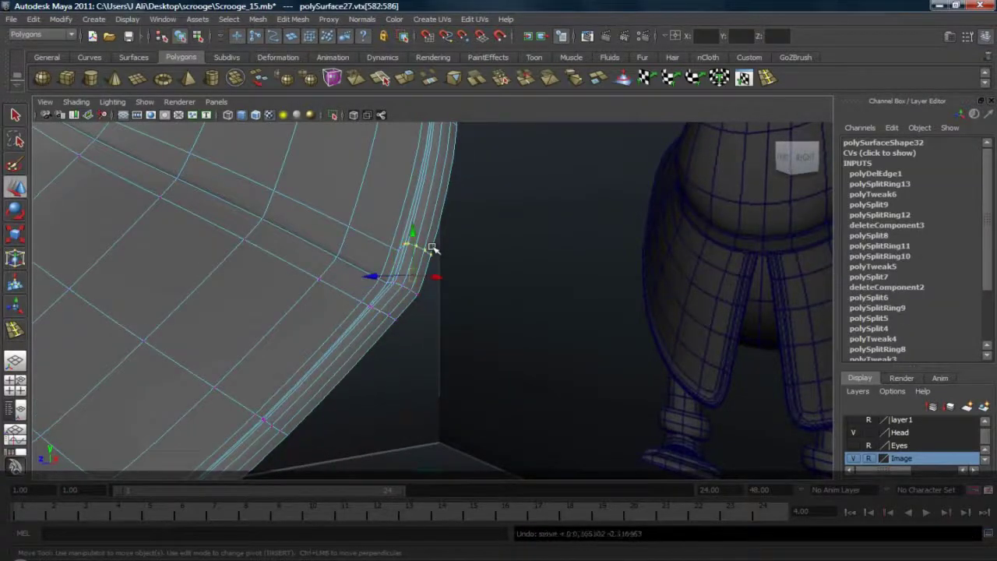
key("ctrl+z")
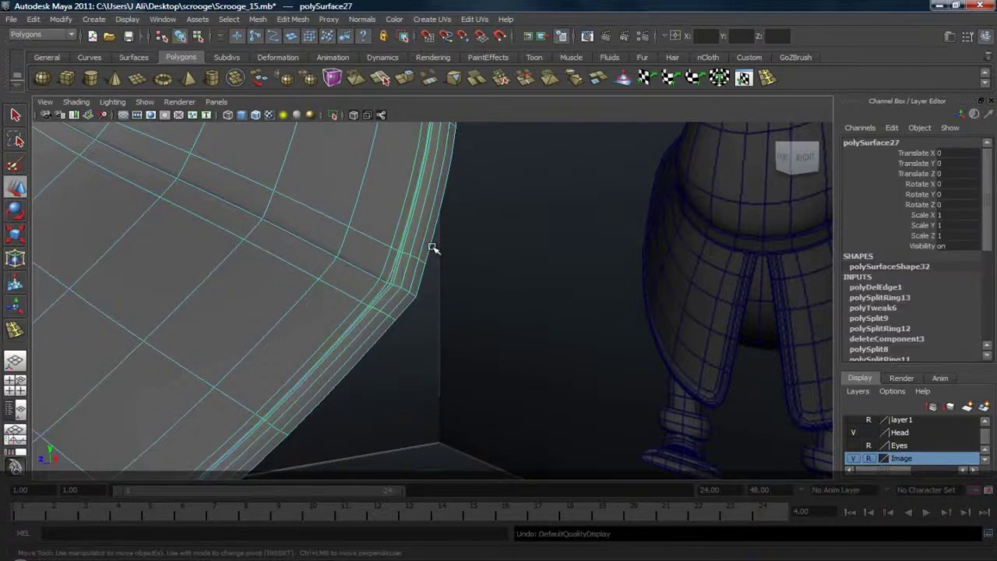
Step: Return the jacket to unsmoothed display and select the hem border vertices at the end of the side seam
left_click(431, 247)
left_click_drag(429, 247, 420, 282, "alt")
left_click(421, 279)
scroll(427, 267, "up", 5)
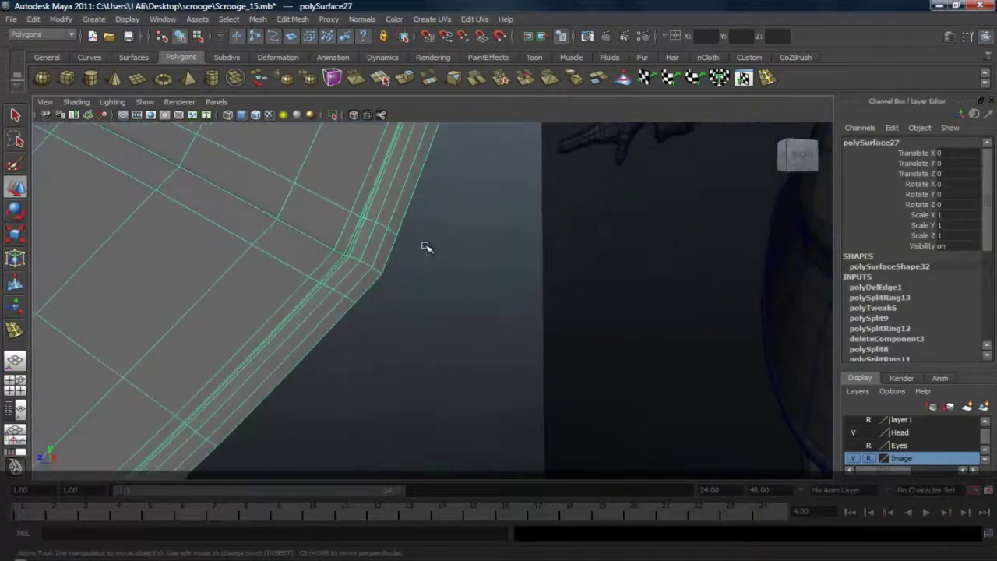
key("1")
mouse_move(392, 251)
left_mouse_down("alt")
mouse_move(490, 263)
mouse_move(514, 276)
mouse_move(497, 292)
mouse_move(391, 304)
mouse_move(296, 260)
mouse_move(215, 257)
mouse_move(378, 254)
left_mouse_up("alt")
scroll(376, 251, "down", 2)
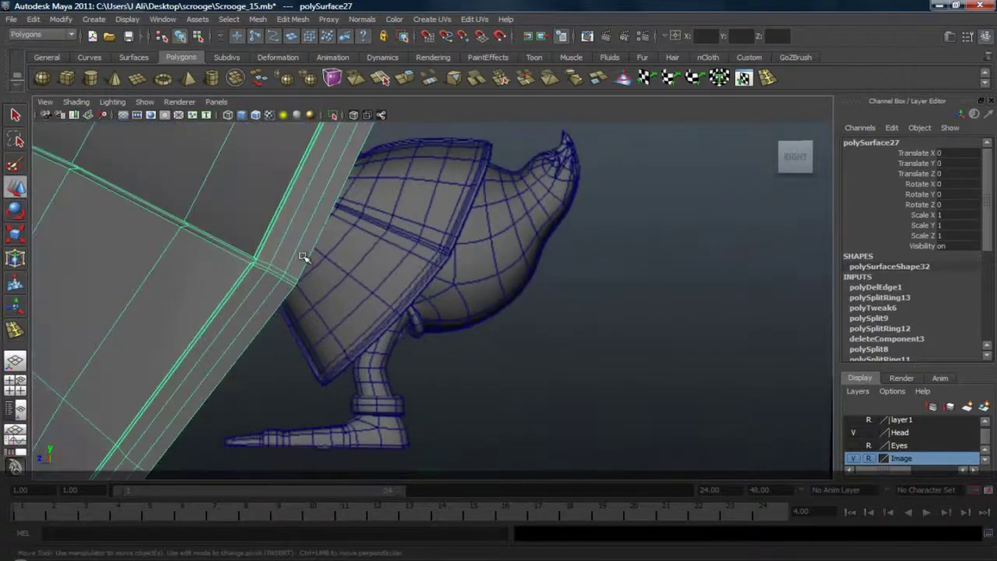
right_click_drag(302, 257, 241, 251)
left_click_drag(238, 242, 307, 287)
key("f")
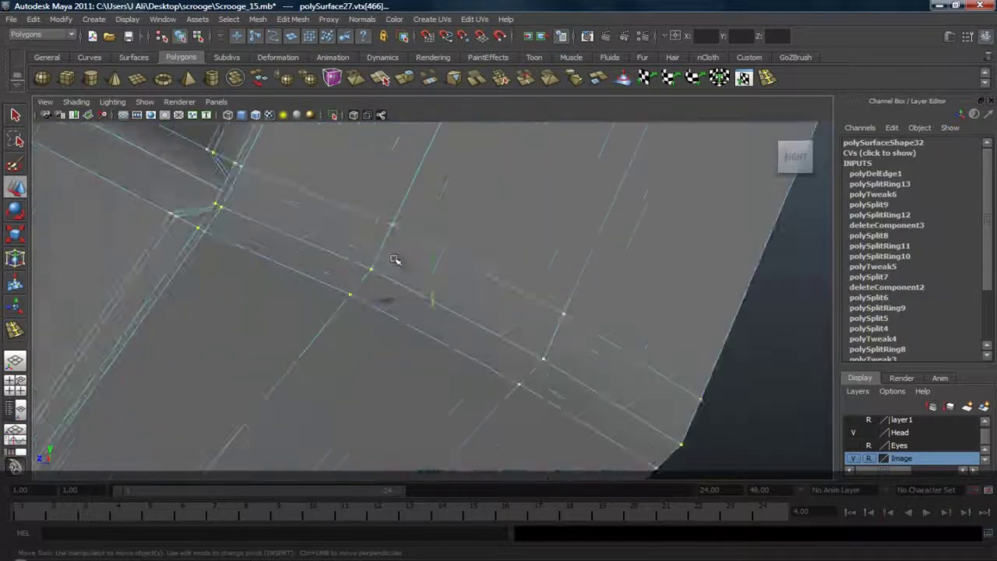
Step: Put the jacket in object mode and delete its construction history
scroll(395, 260, "down", 5)
left_click_drag(461, 283, 528, 254, "alt")
scroll(403, 209, "down", 10)
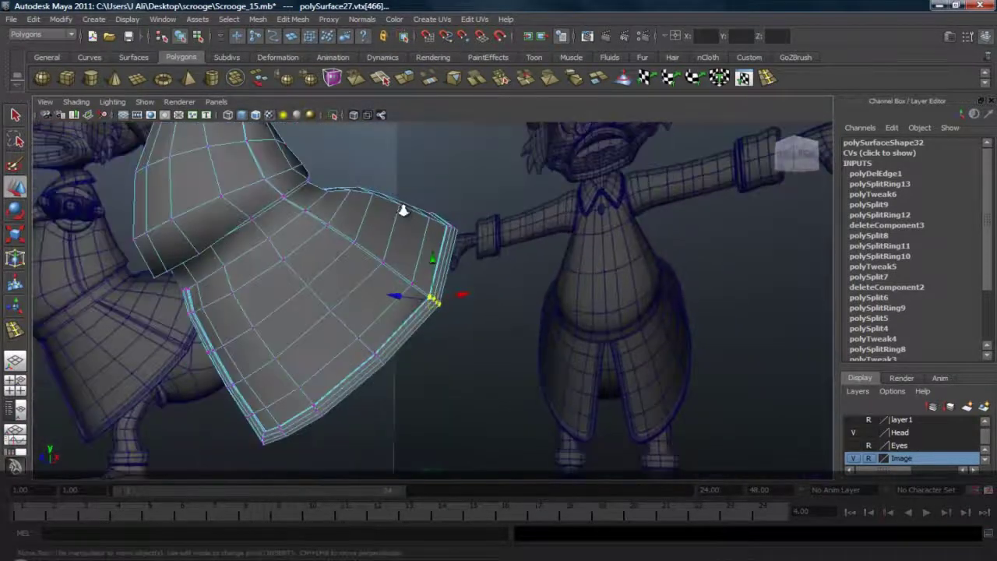
left_click_drag(342, 246, 401, 250, "alt")
left_click(33, 20)
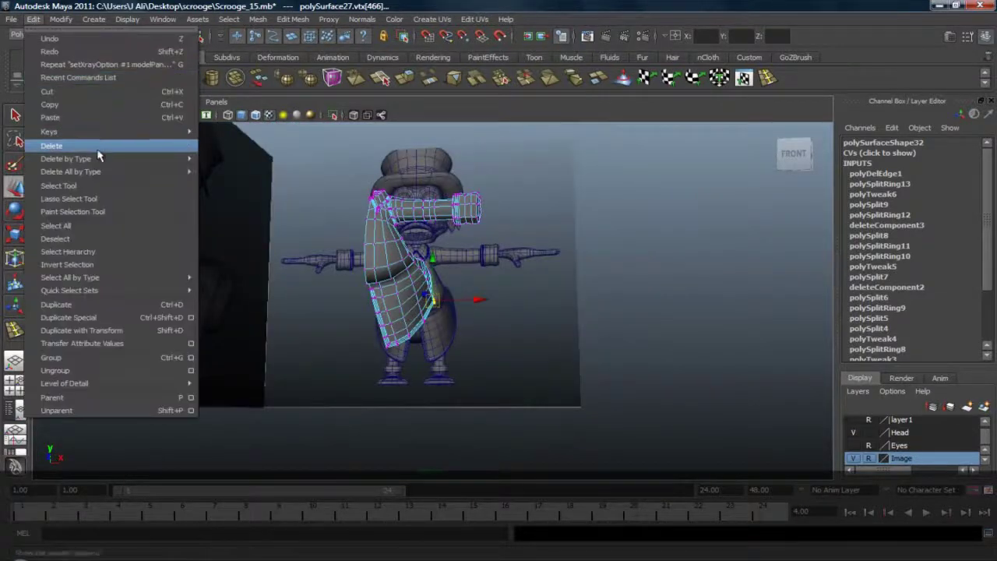
mouse_move(129, 156)
left_click(227, 165)
left_click_drag(477, 246, 503, 267, "alt")
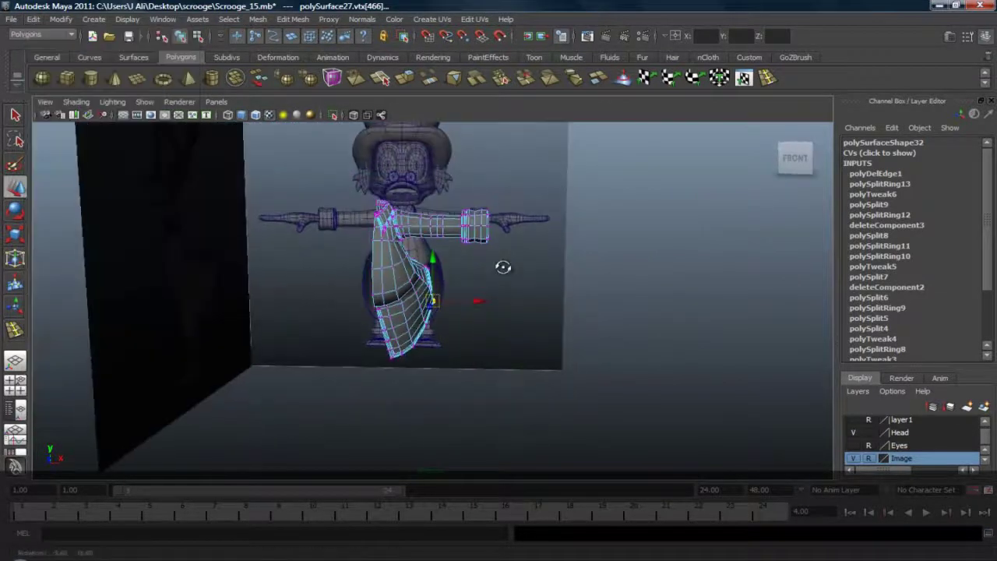
middle_click_drag(422, 240, 439, 262, "alt")
right_click_drag(431, 245, 472, 233)
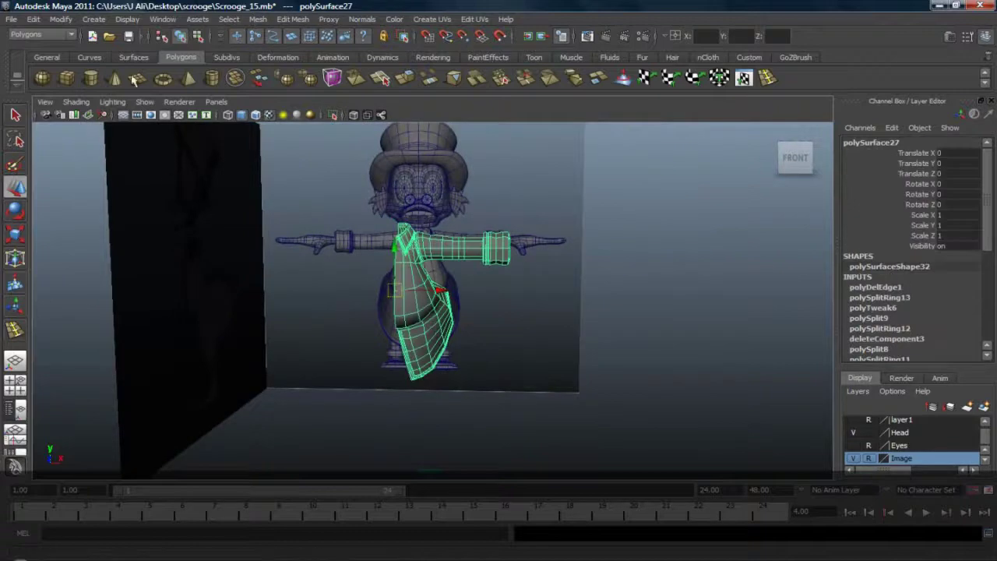
left_click(34, 20)
mouse_move(129, 164)
left_click(202, 167)
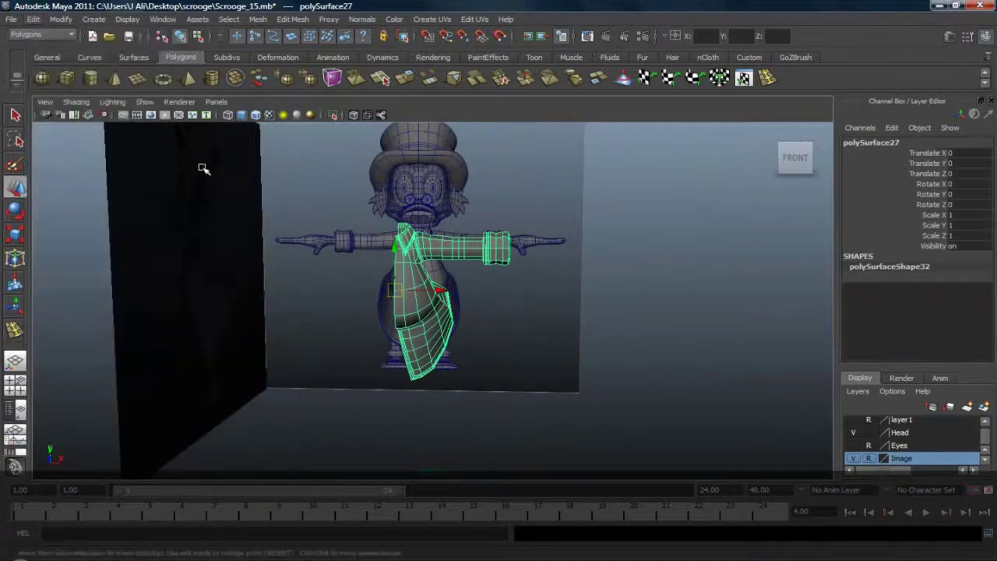
Step: Preview the jacket smoothed and examine its side seam and hem from the front and side
scroll(467, 217, "up", 5)
key("3")
left_click(530, 249)
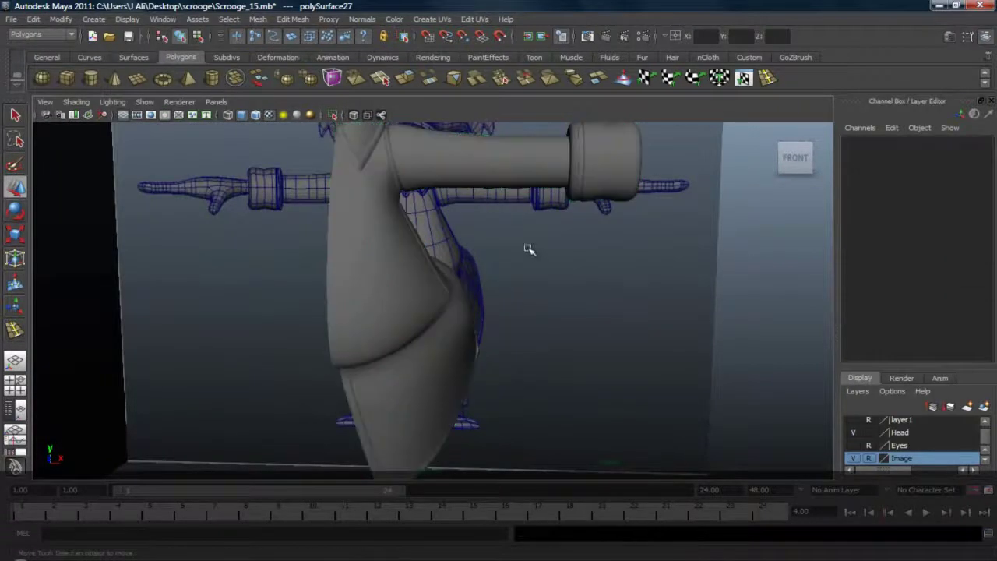
left_click_drag(561, 293, 485, 302, "alt")
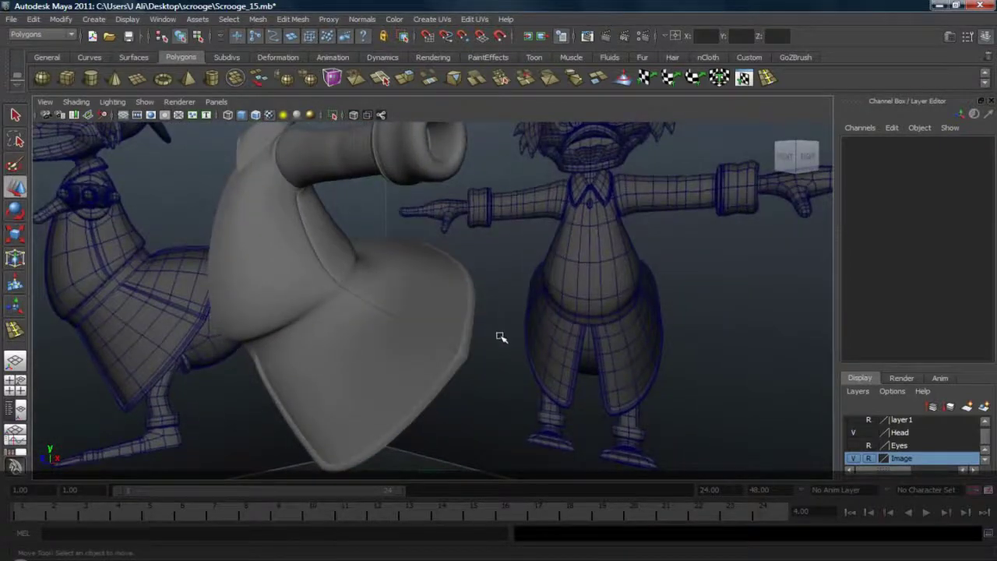
scroll(478, 289, "up", 5)
Step: Return the jacket to unsmoothed vertex display and examine the seam's end at the hem from inside and outside
left_click(457, 285)
key("1")
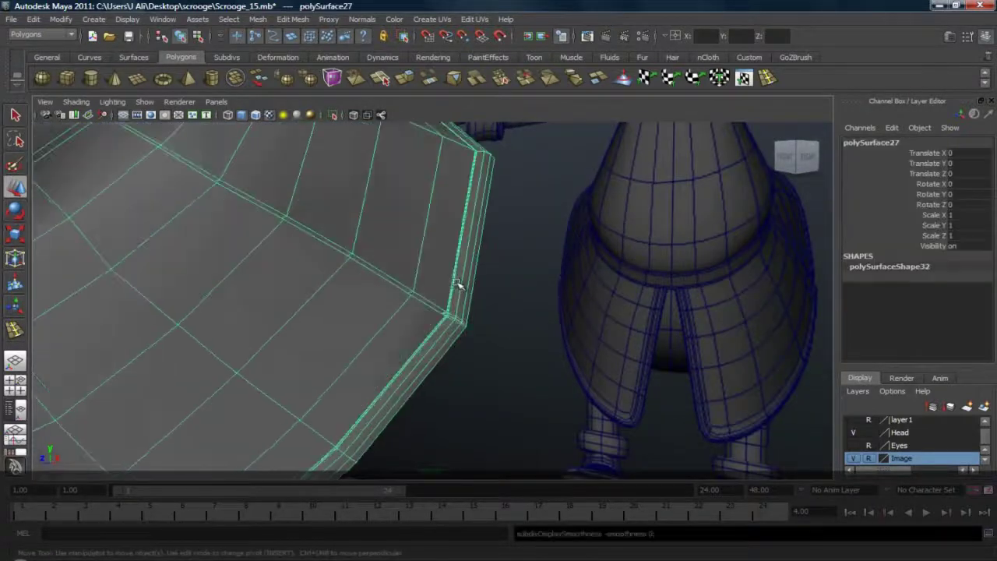
left_click_drag(482, 297, 366, 352, "alt")
right_click(341, 331)
left_click(325, 327)
left_click_drag(475, 340, 360, 327, "alt")
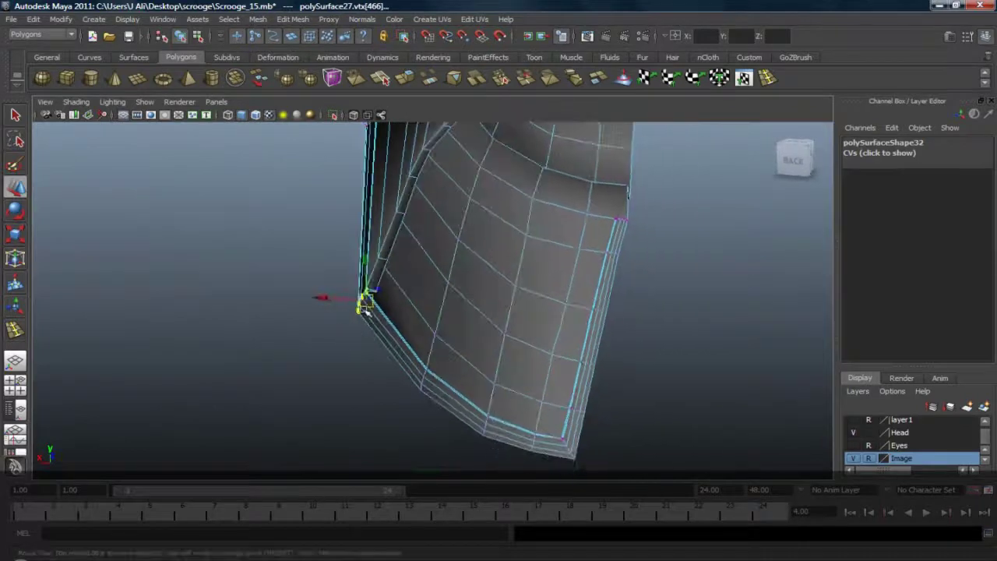
scroll(366, 310, "up", 5)
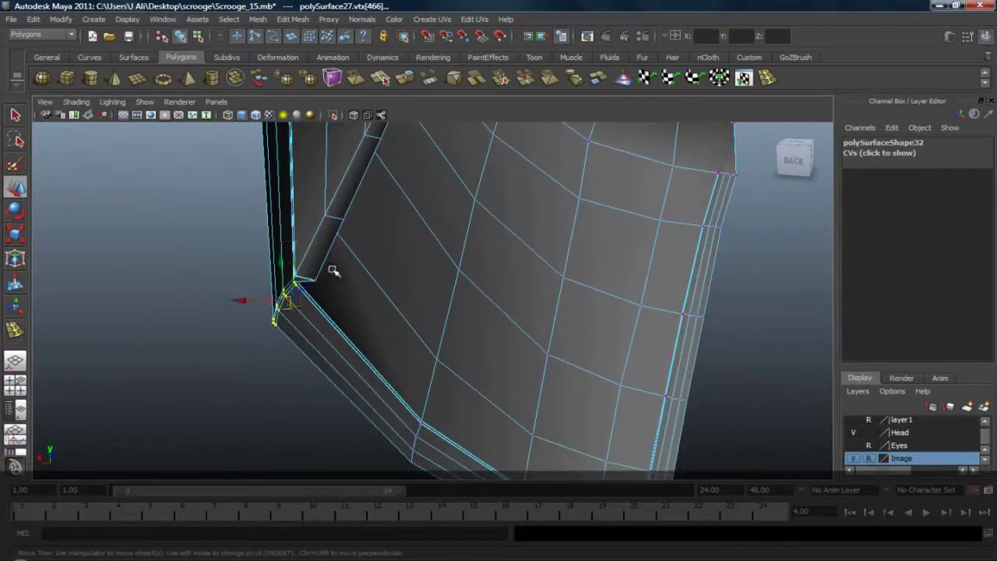
left_click_drag(333, 270, 419, 282, "alt")
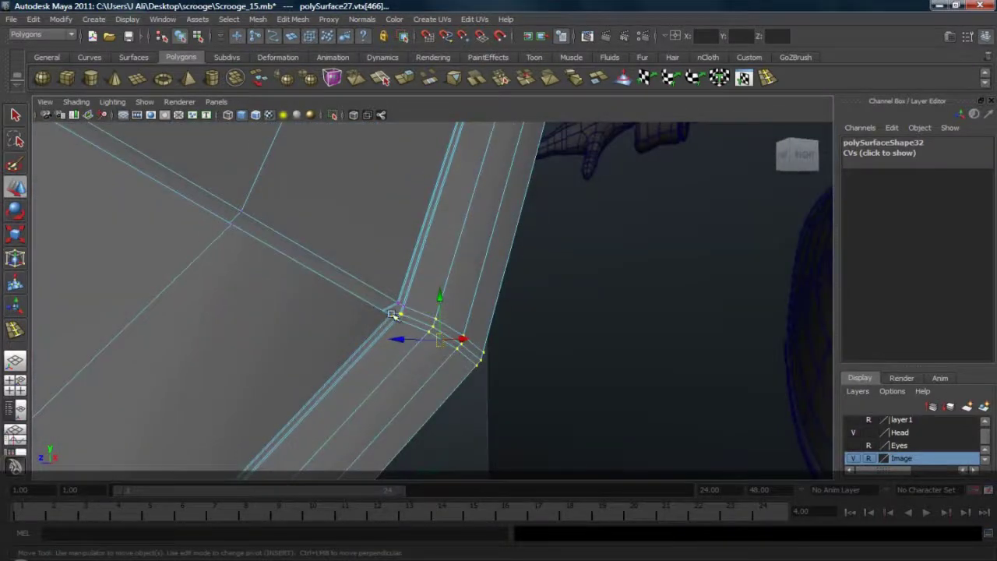
scroll(422, 315, "up", 6)
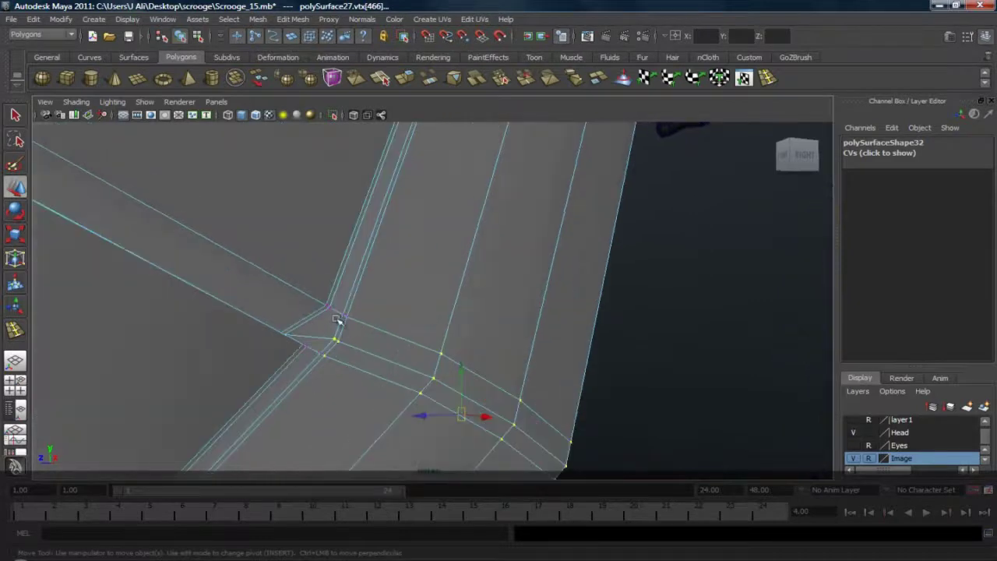
scroll(416, 315, "down", 4)
left_click_drag(441, 313, 501, 342, "alt")
key("ctrl+z")
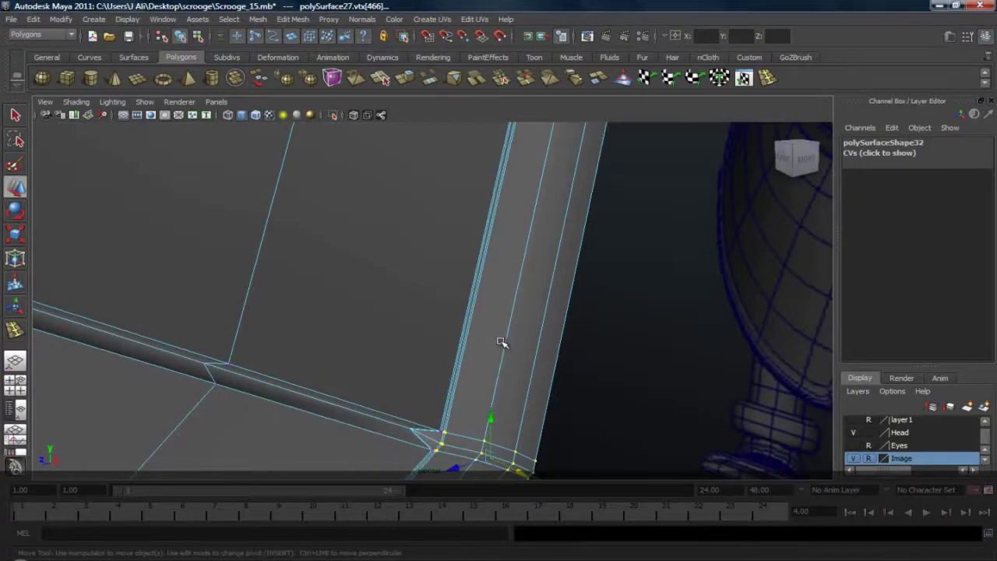
Step: Return to object mode with smooth preview and inspect the hem corner where the side seam ends
right_click_drag(471, 341, 489, 303)
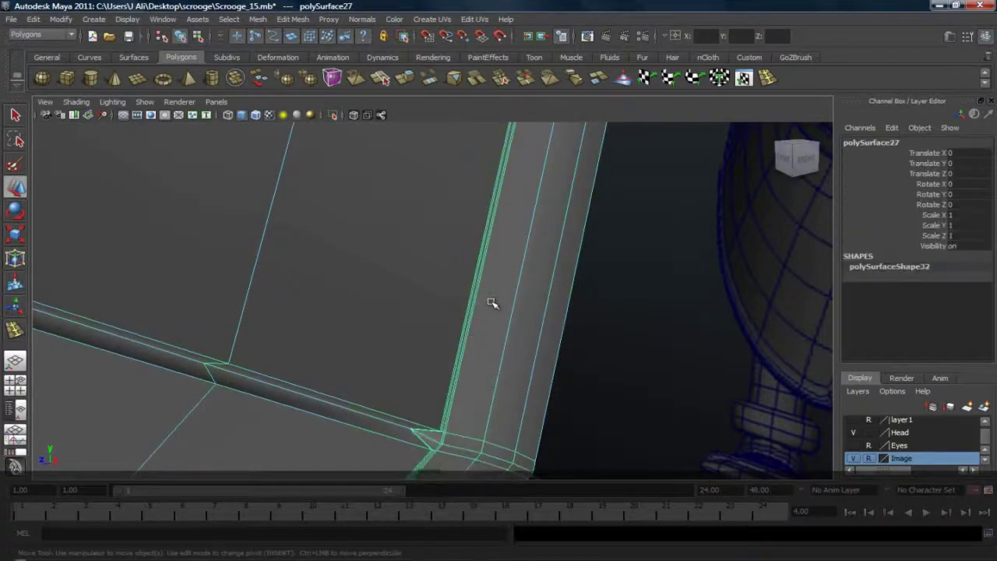
scroll(502, 305, "down", 5)
left_click(491, 357)
left_click_drag(491, 358, 582, 316, "alt")
scroll(558, 335, "up", 3)
left_click(551, 318)
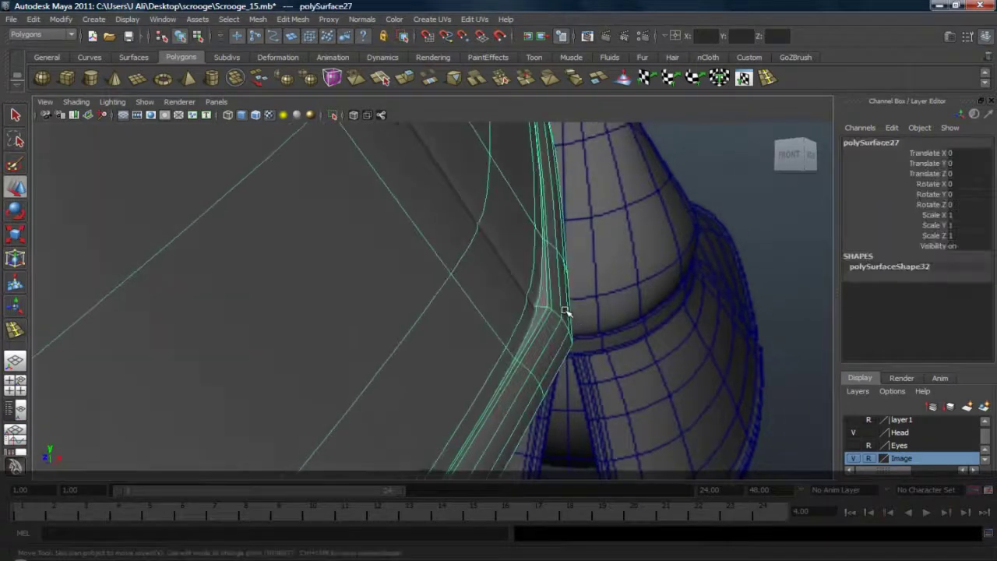
Step: Move the jacket's vertex at the hem corner where the side seam ends, working in smooth preview, and return to object mode
right_click_drag(564, 310, 524, 309)
mouse_move(584, 317)
left_mouse_down("alt")
mouse_move(589, 309)
mouse_move(592, 318)
mouse_move(576, 316)
left_mouse_up("alt")
key("1")
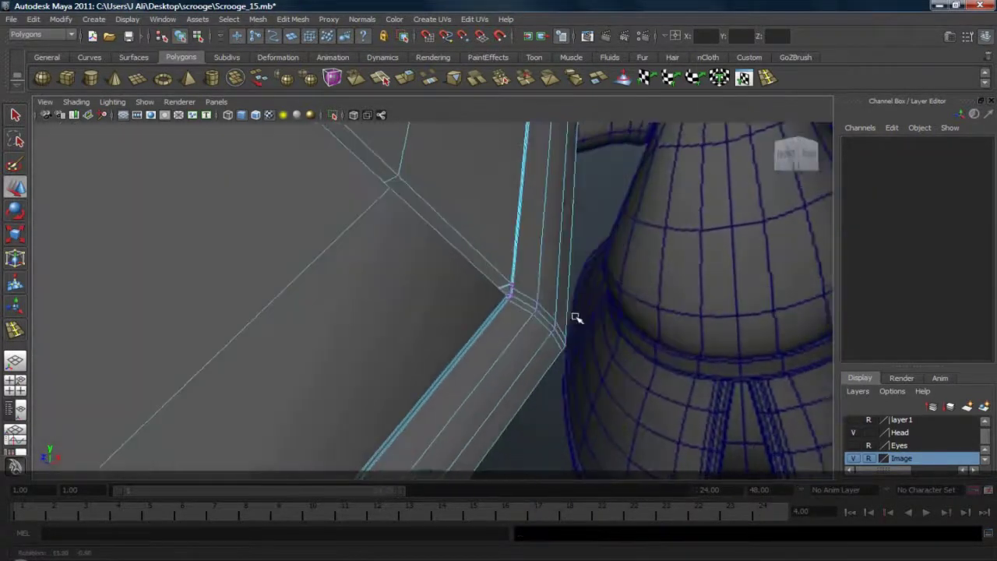
left_click(511, 284)
key("3")
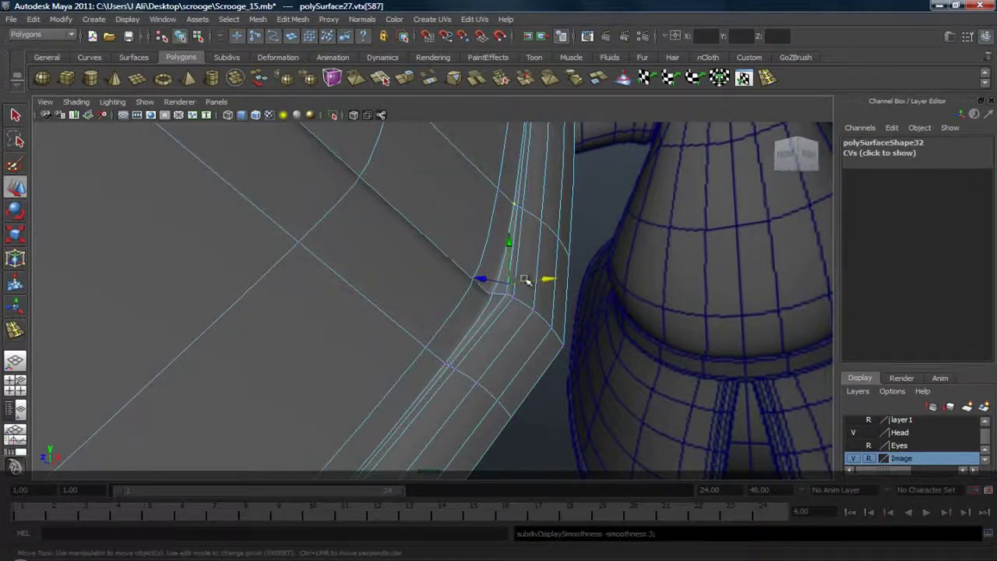
left_click_drag(584, 289, 620, 294, "alt")
left_click(671, 307)
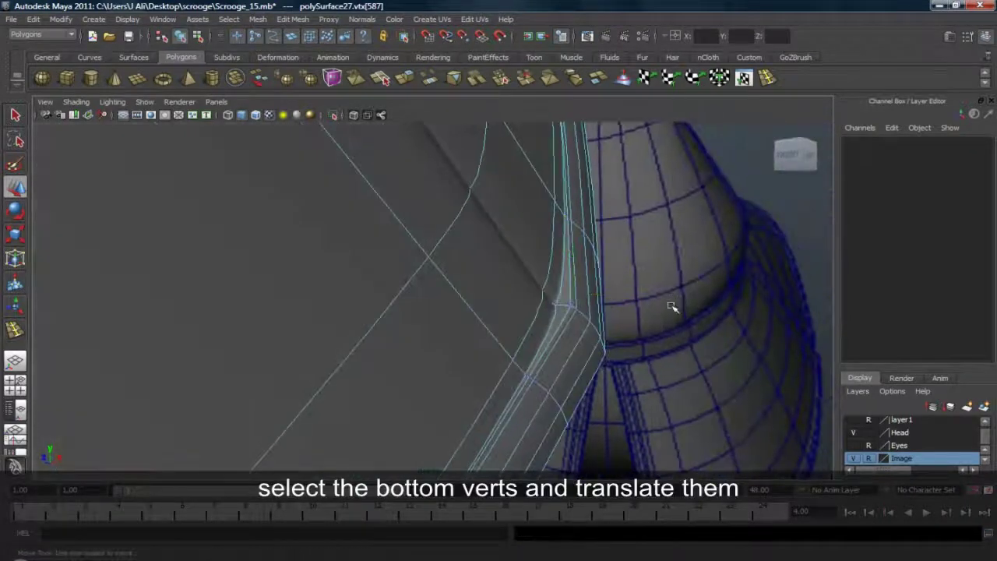
left_click(585, 317)
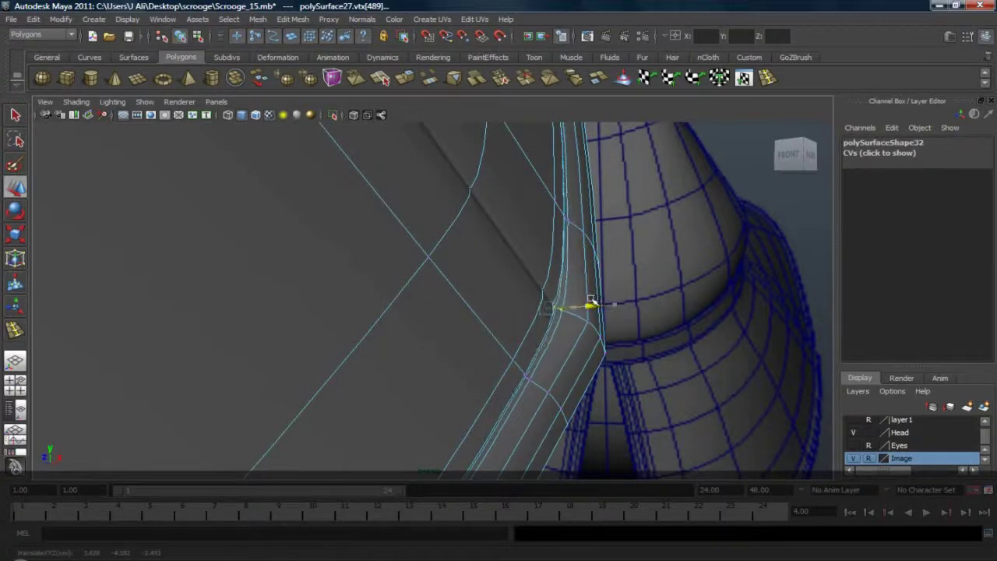
right_click_drag(566, 328, 603, 312)
left_click(657, 304)
Step: Inspect the hem corner in unsmoothed display and review the jacket's overall shape from the front
left_click_drag(656, 304, 477, 345, "alt")
scroll(478, 339, "down", 5)
left_click_drag(293, 289, 283, 306, "alt")
right_click_drag(282, 306, 455, 290, "alt")
left_click_drag(383, 306, 441, 258, "alt")
left_click(356, 276)
key("1")
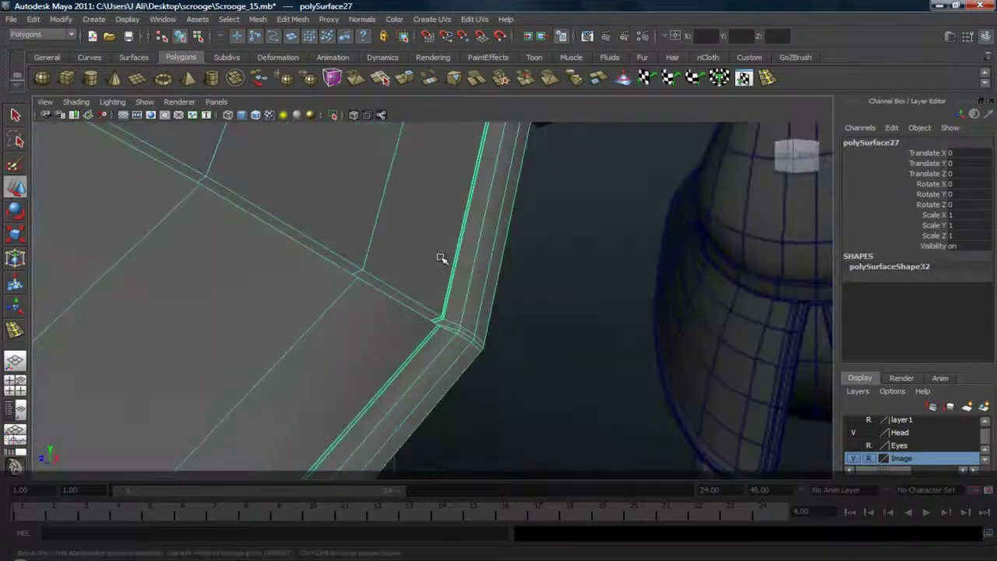
scroll(442, 258, "down", 10)
left_click(496, 272)
left_click_drag(423, 292, 646, 307, "alt")
scroll(477, 297, "down", 5)
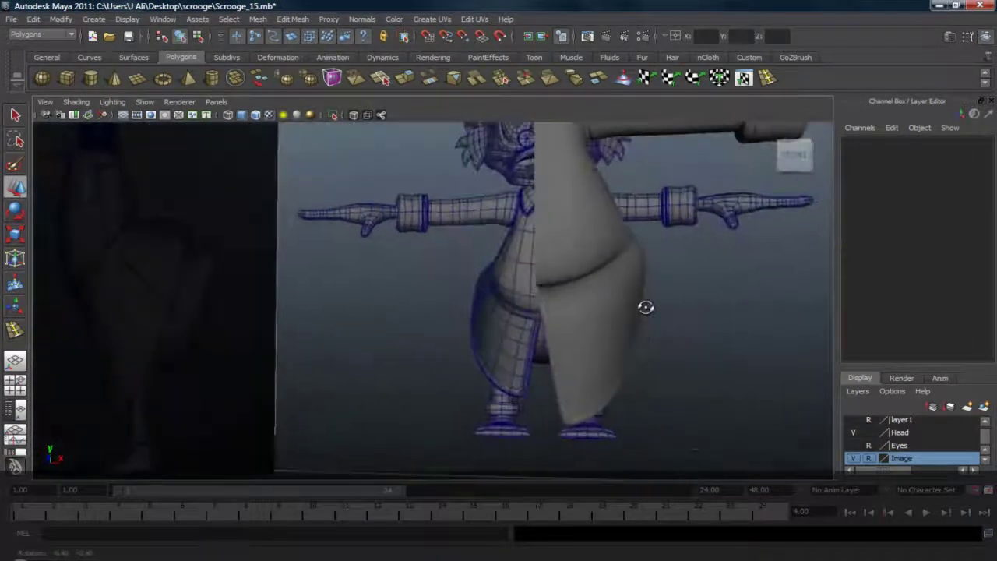
Step: Show all hidden objects so the body parts are displayed together with the jacket
left_click(126, 20)
mouse_move(194, 92)
left_click(267, 139)
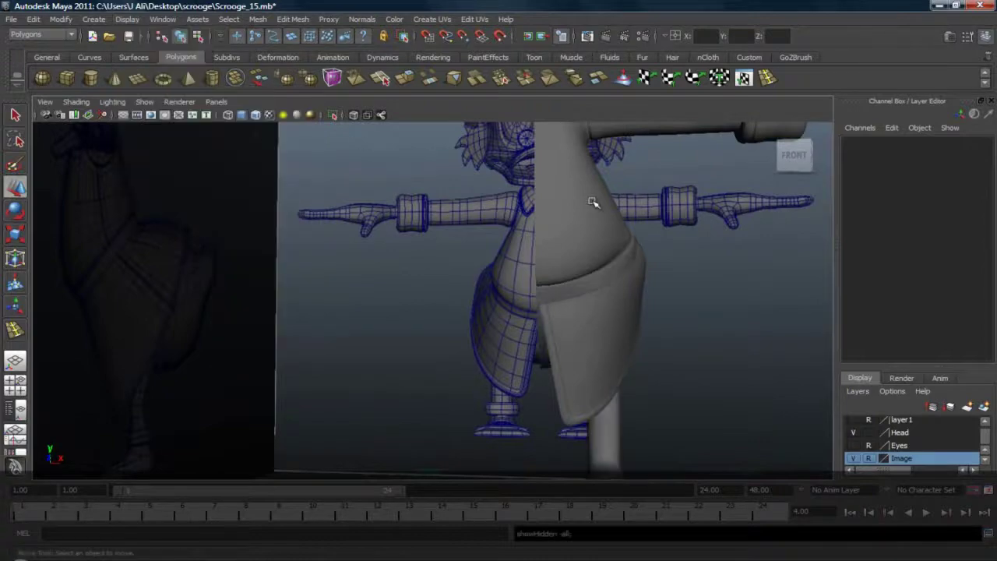
middle_click_drag(662, 238, 592, 242, "alt")
left_click_drag(667, 268, 554, 257, "alt")
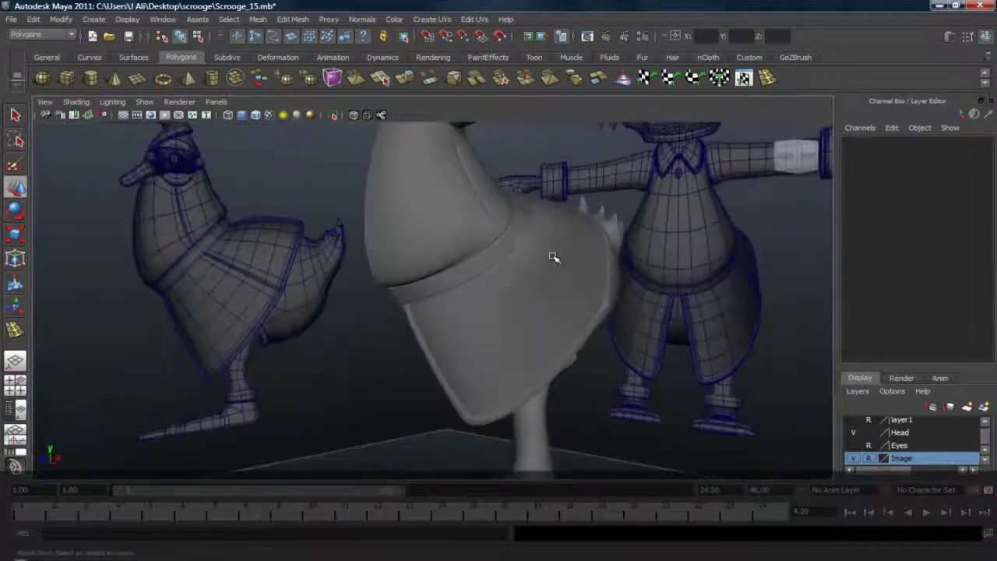
Step: Examine how the jacket fits the body from the side and front, including the waist and the full figure
left_click(536, 211)
left_click_drag(637, 265, 607, 261, "alt")
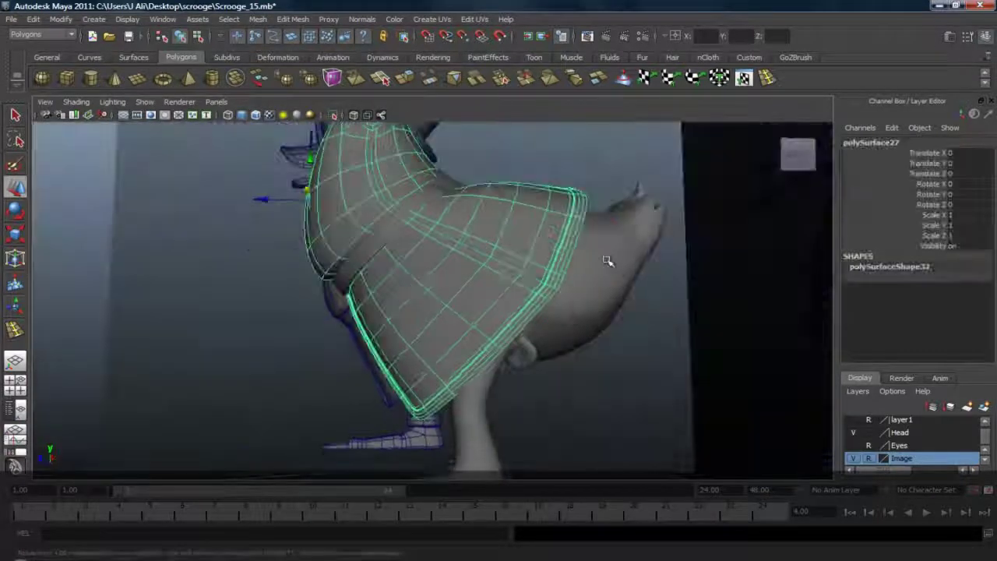
left_click(608, 261)
left_click_drag(510, 234, 621, 213, "alt")
scroll(530, 226, "up", 5)
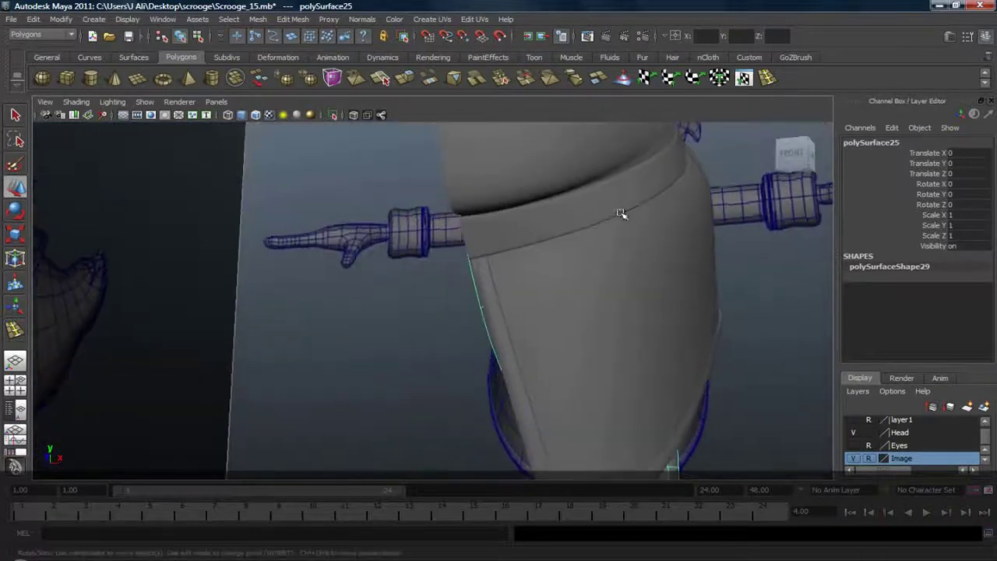
middle_click_drag(658, 214, 486, 265, "alt")
scroll(494, 252, "down", 5)
left_click(558, 224)
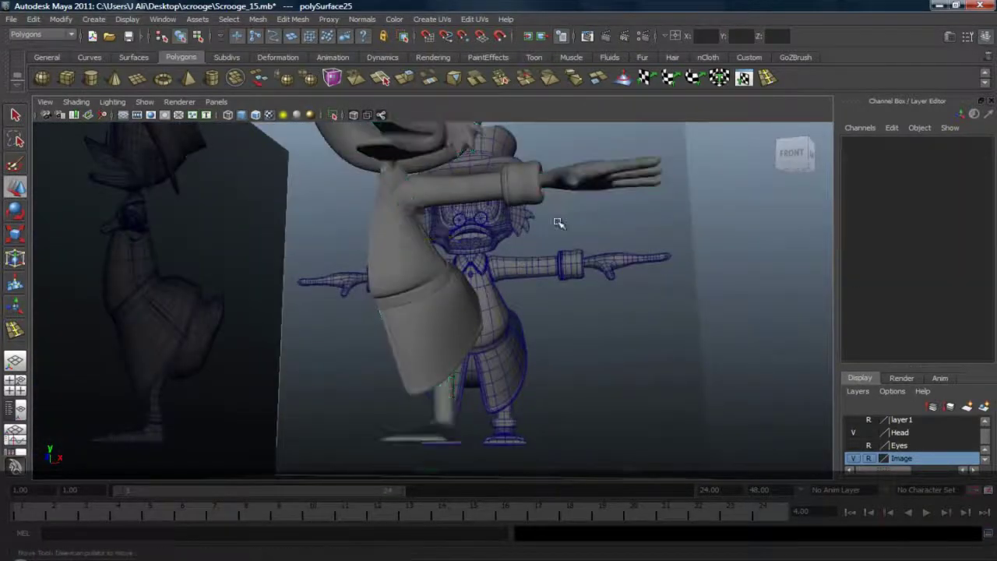
mouse_move(530, 229)
left_mouse_down("alt")
mouse_move(550, 236)
mouse_move(527, 236)
left_mouse_up("alt")
scroll(530, 234, "down", 5)
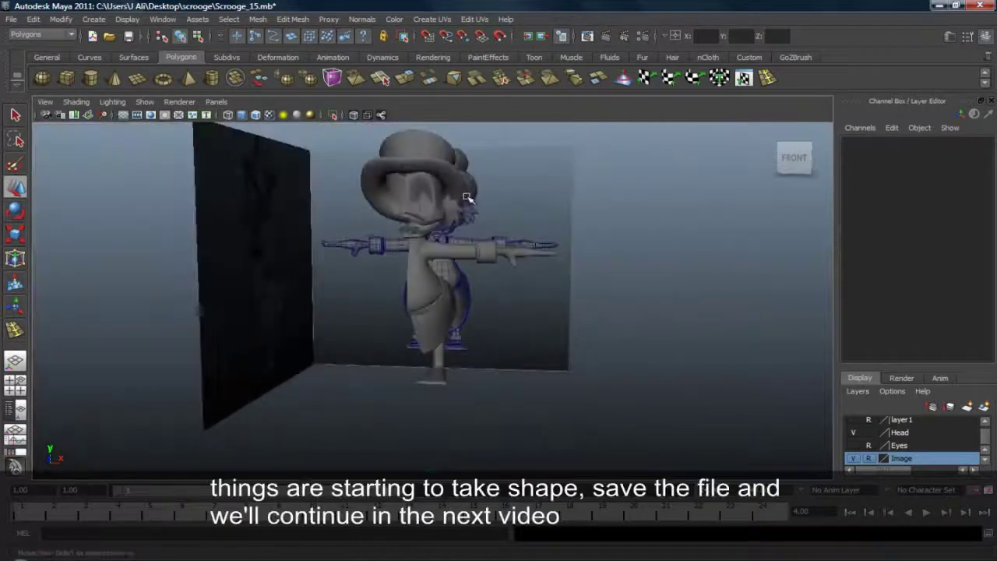
Step: Display wireframe over the shaded model and check the character with the Image layer hidden and shown
left_click(90, 105)
left_click(138, 225)
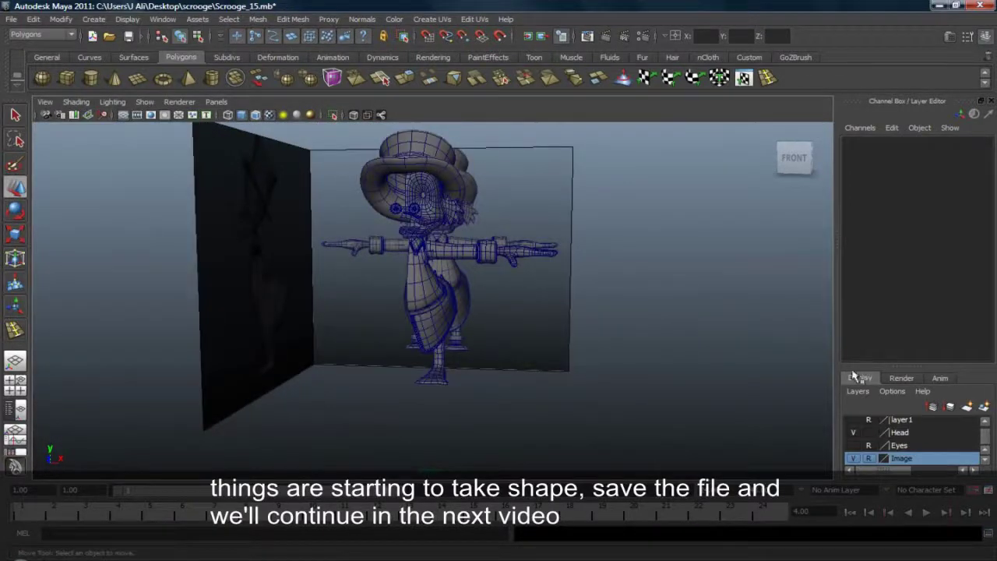
left_click(854, 459)
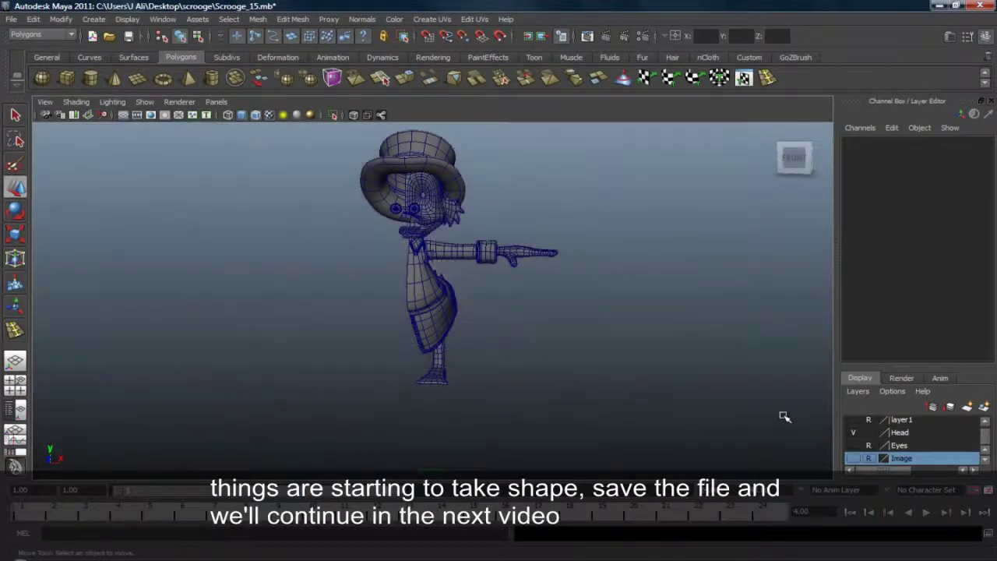
left_click(853, 459)
key("space")
left_click_drag(468, 285, 469, 292)
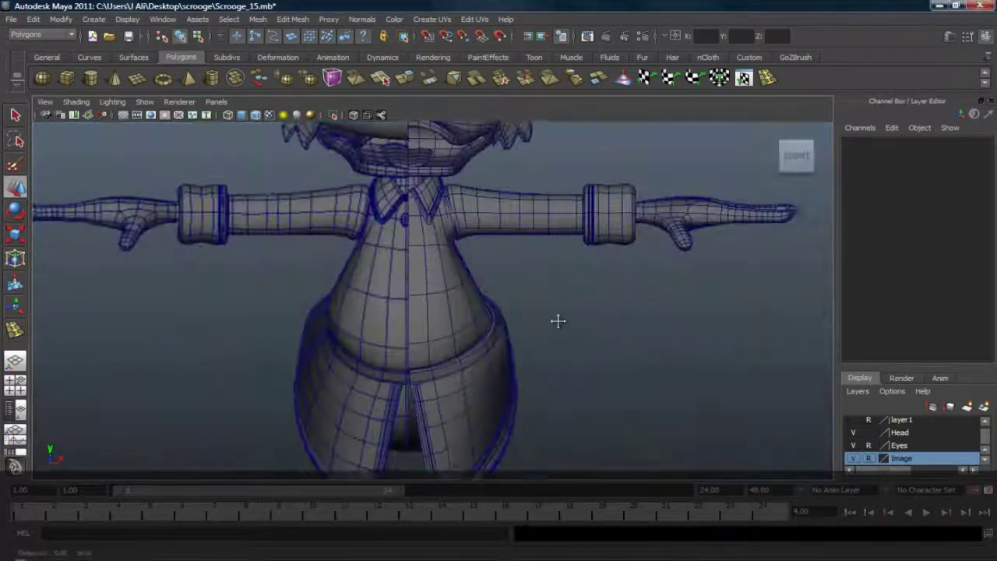